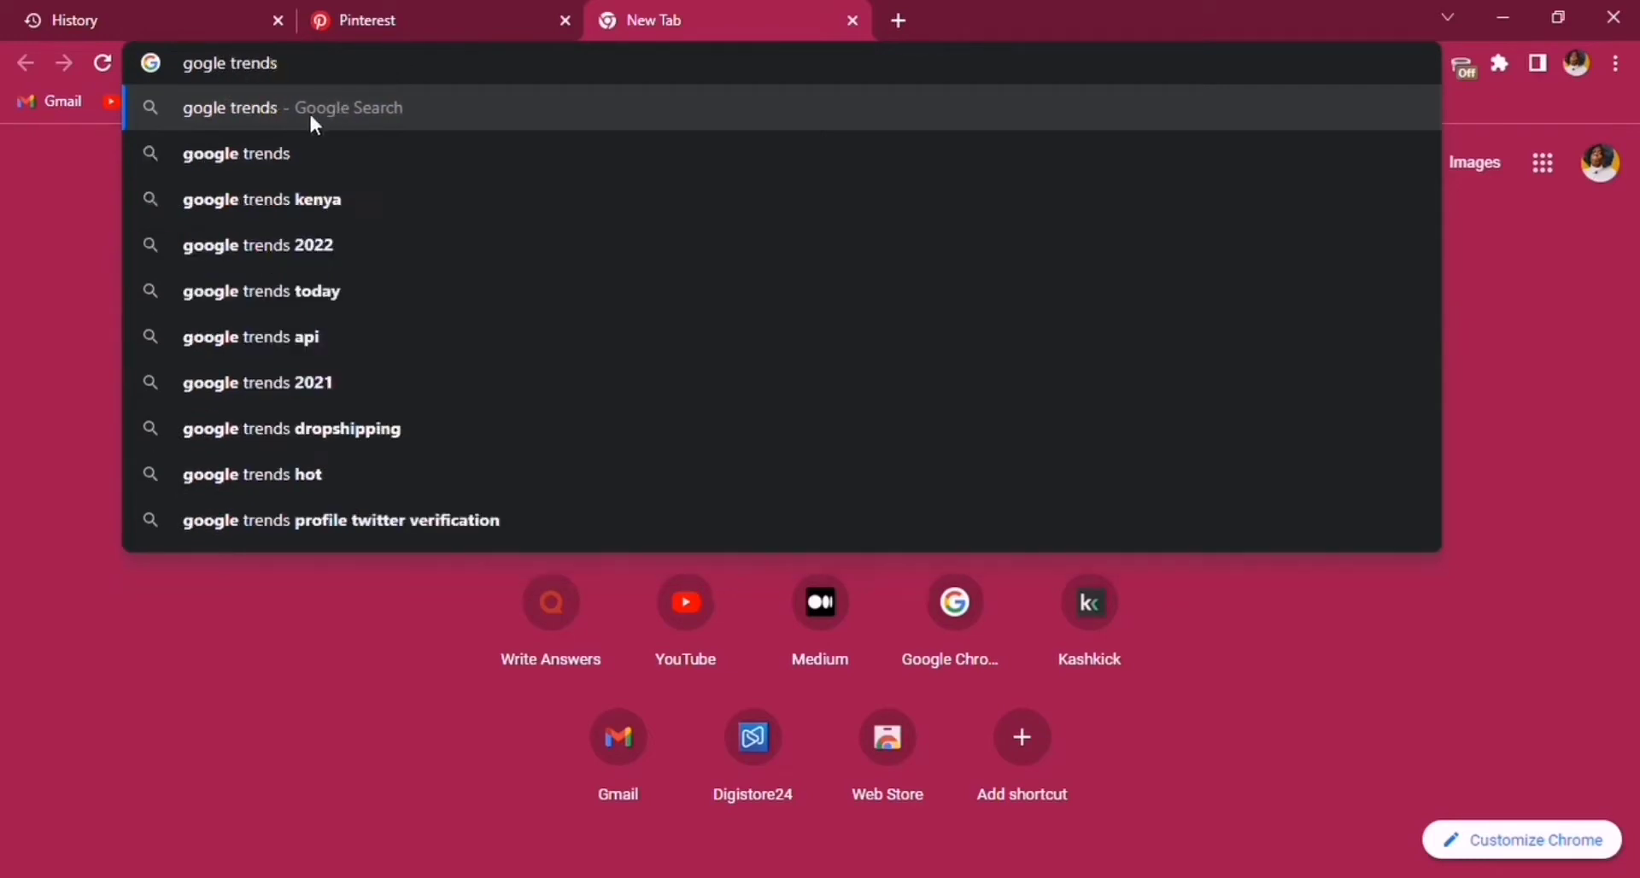
# Search Google for "google trends", correcting the misspelled query, and open the sponsored "Google Trends - Trends: See What The Data Says" result.
pyautogui.click(314, 124)
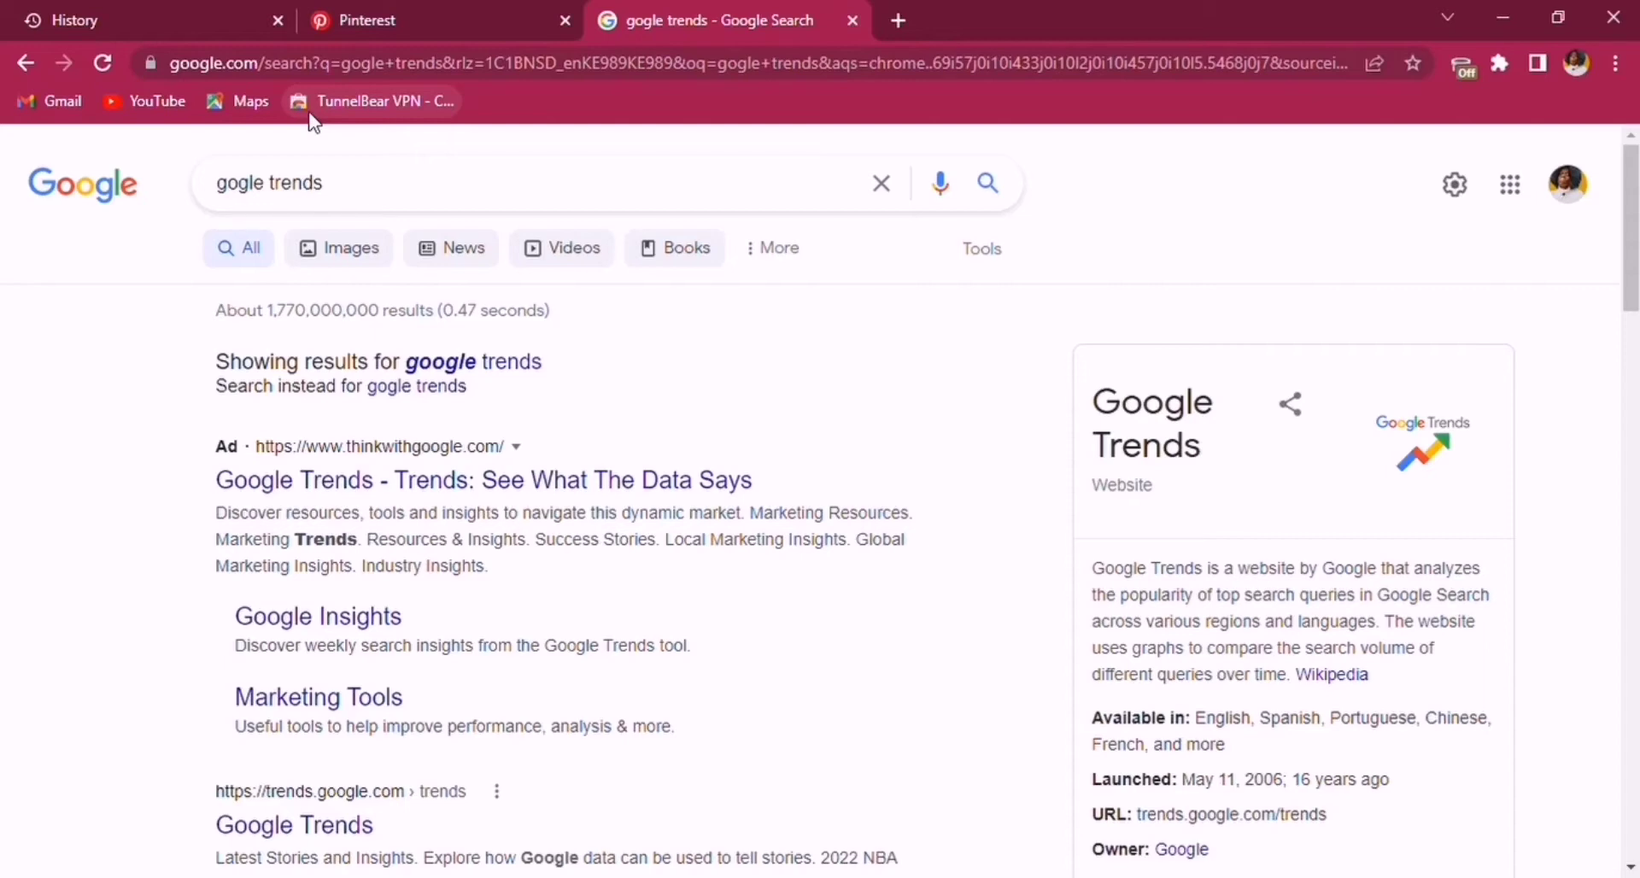
pyautogui.click(238, 184)
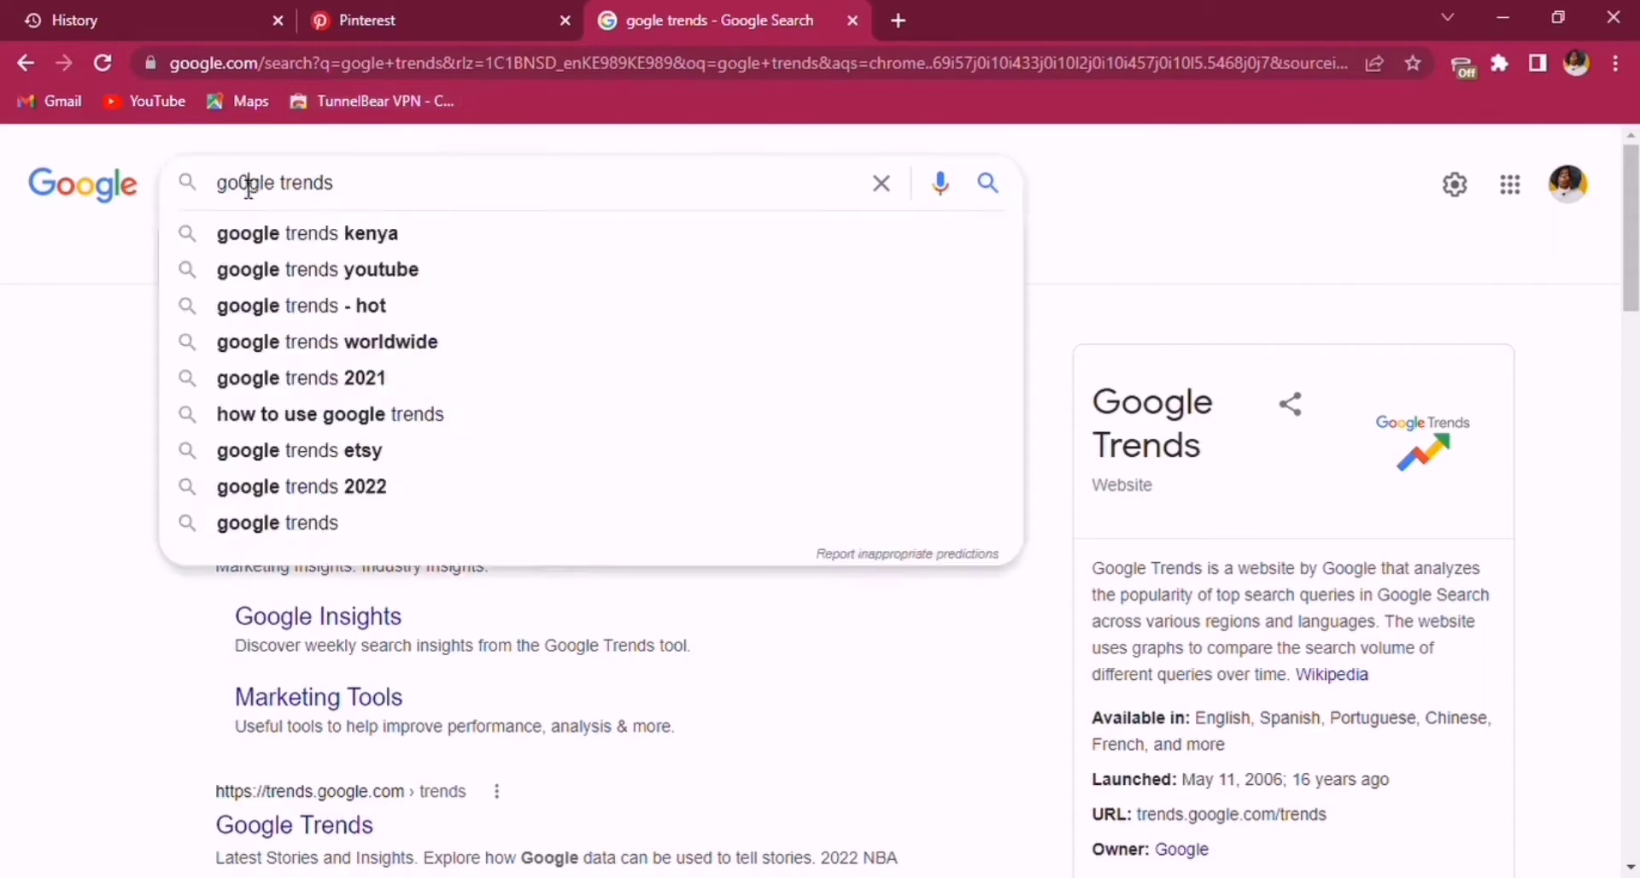
pyautogui.click(247, 186)
pyautogui.write('o')
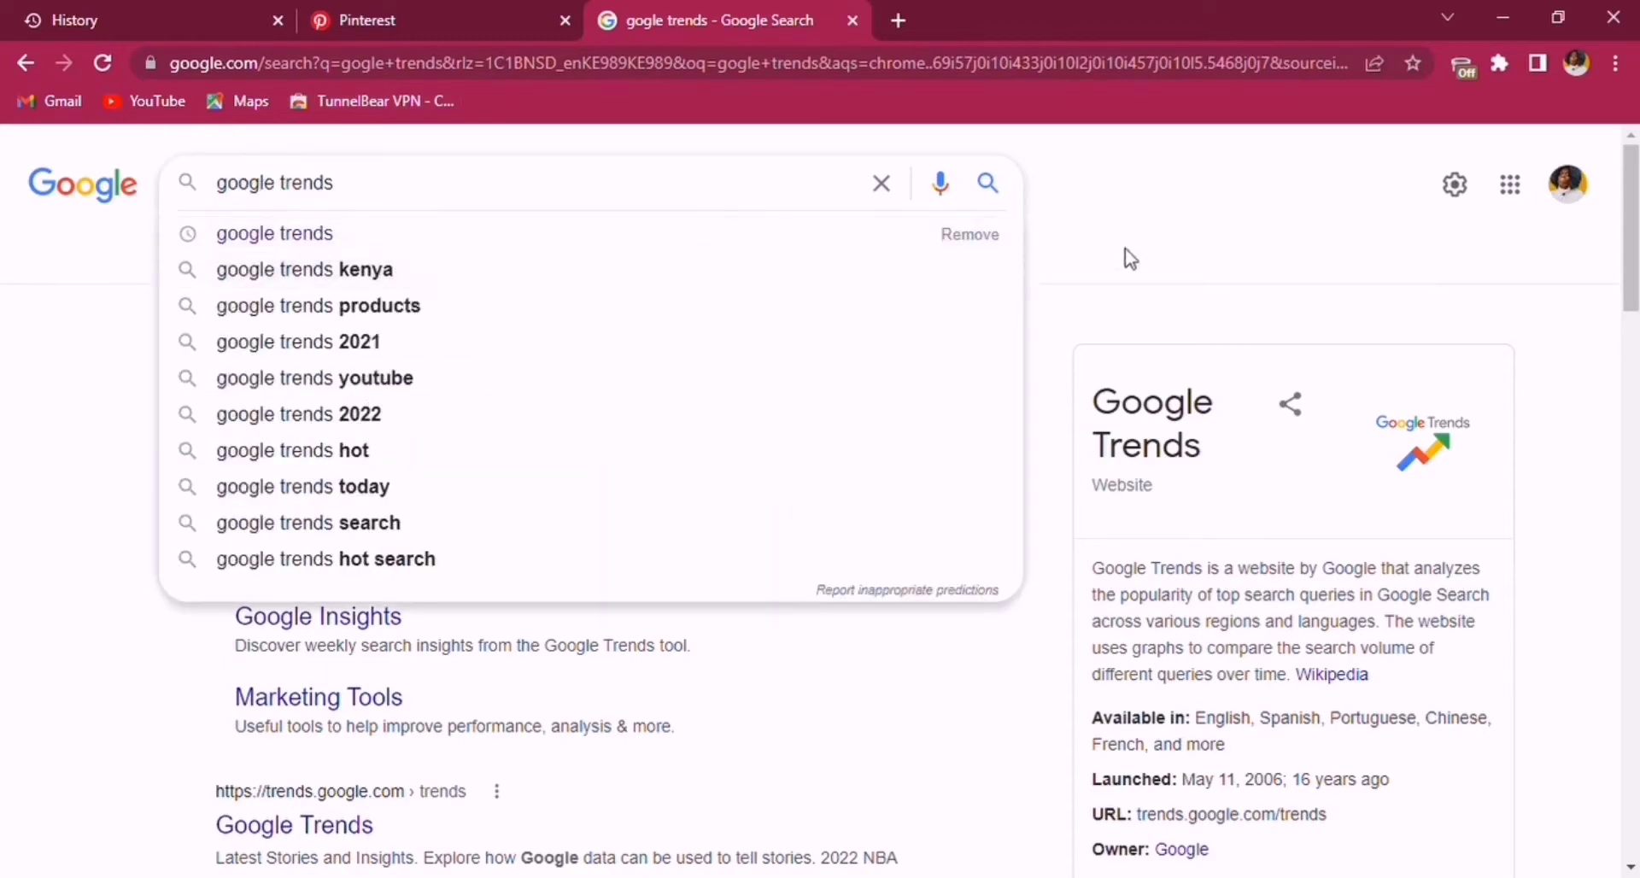
pyautogui.click(399, 484)
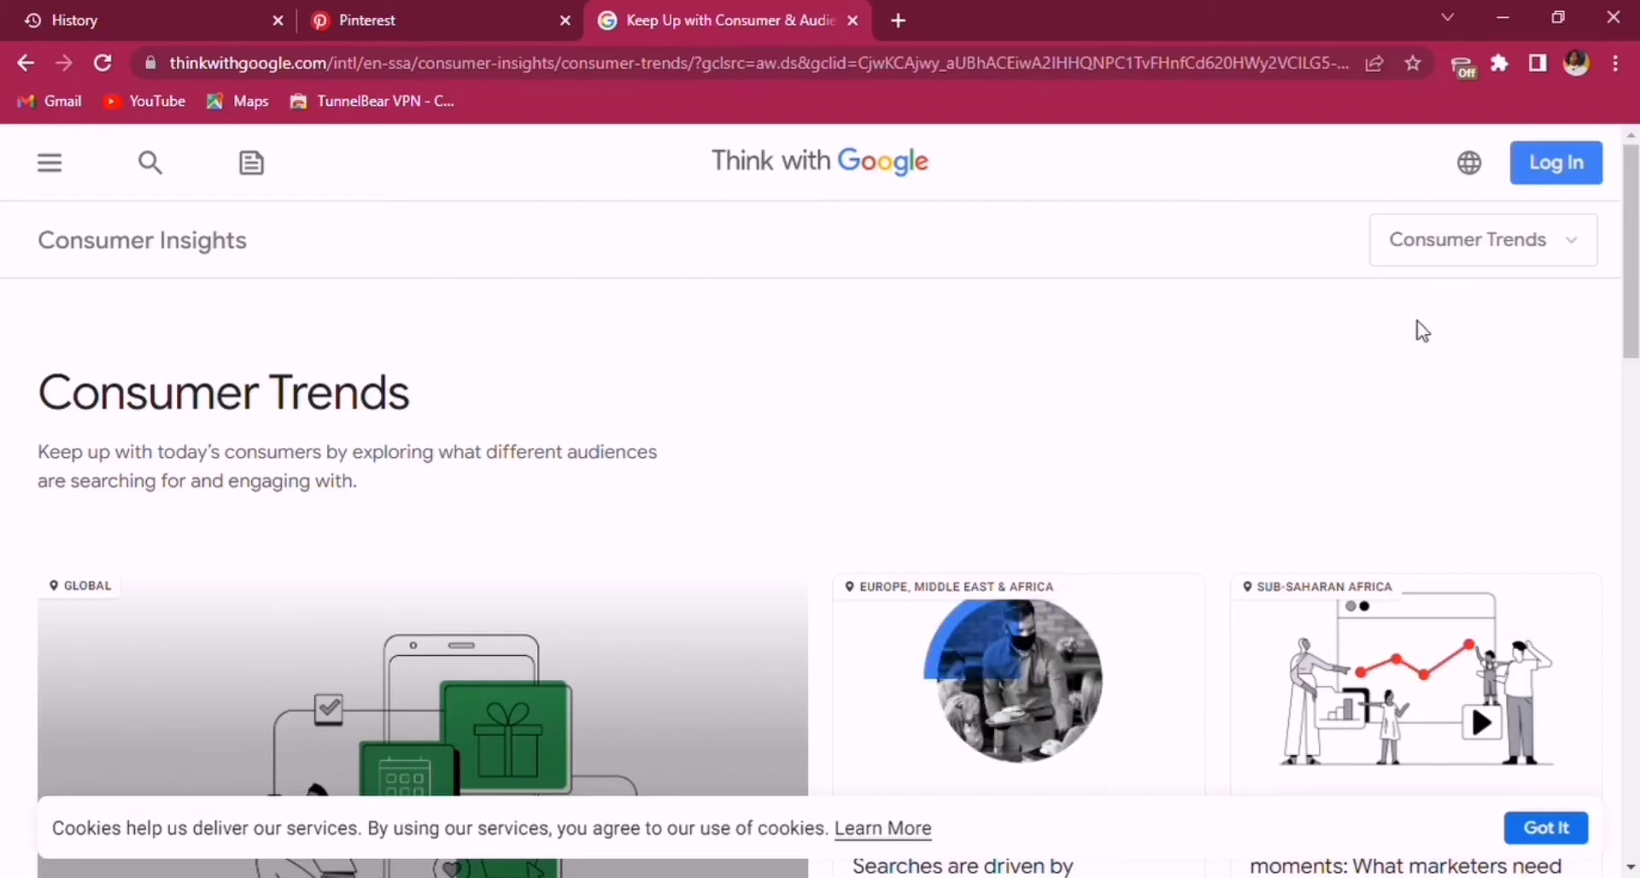
# Browse the Consumer Trends articles, then switch Consumer Insights to Overview and look through its content.
pyautogui.moveTo(1633, 268); pyautogui.dragTo(1633, 503)
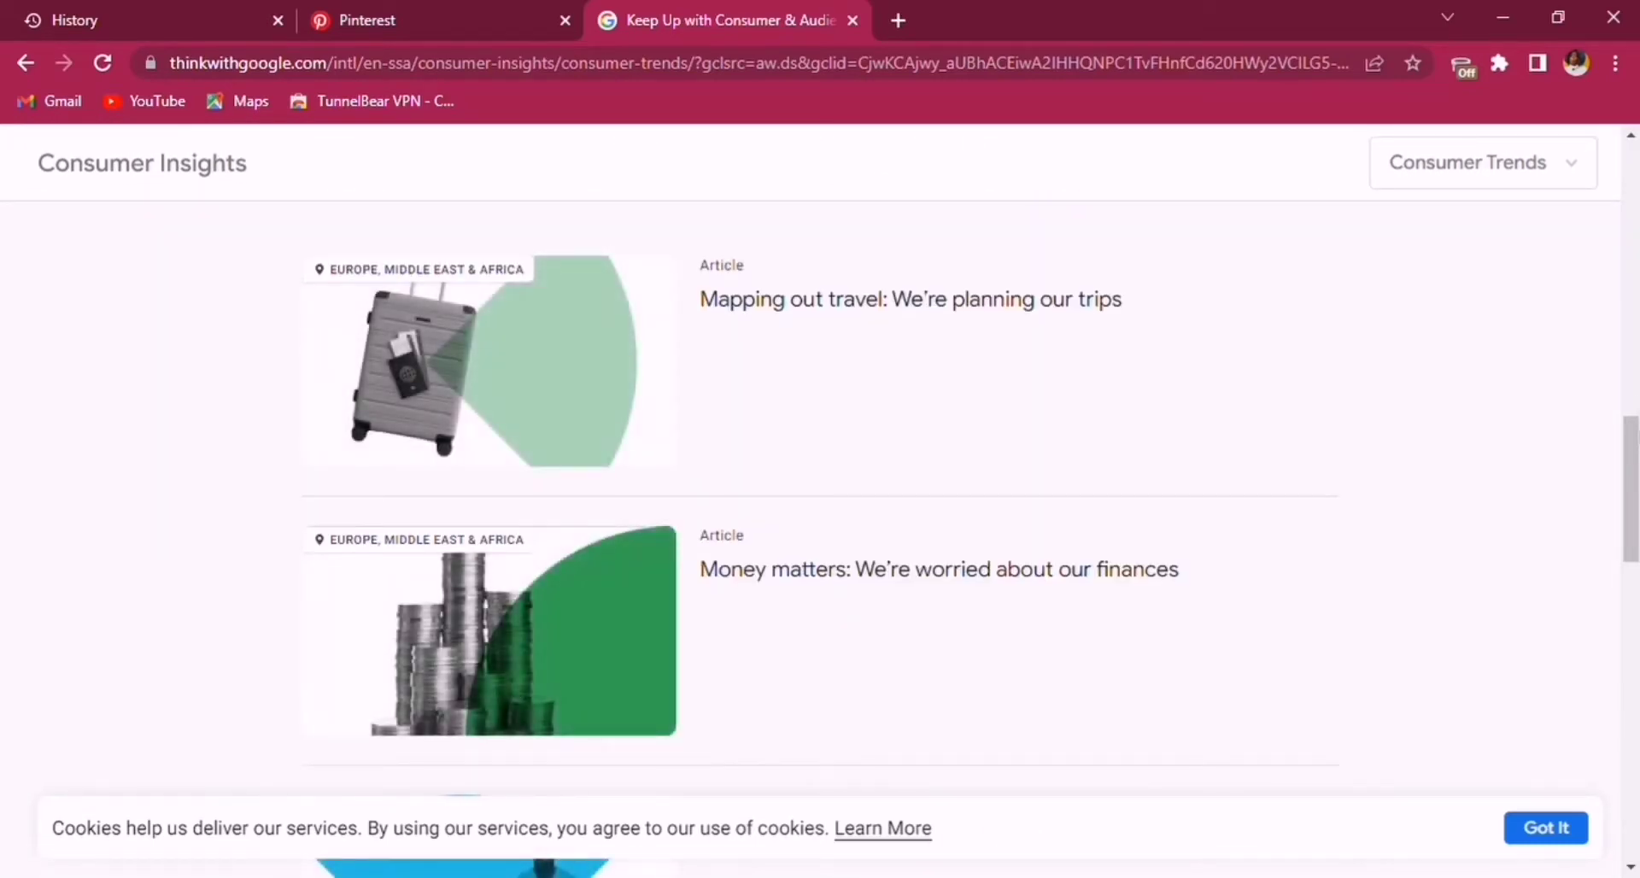
pyautogui.moveTo(1630, 455); pyautogui.dragTo(1629, 243)
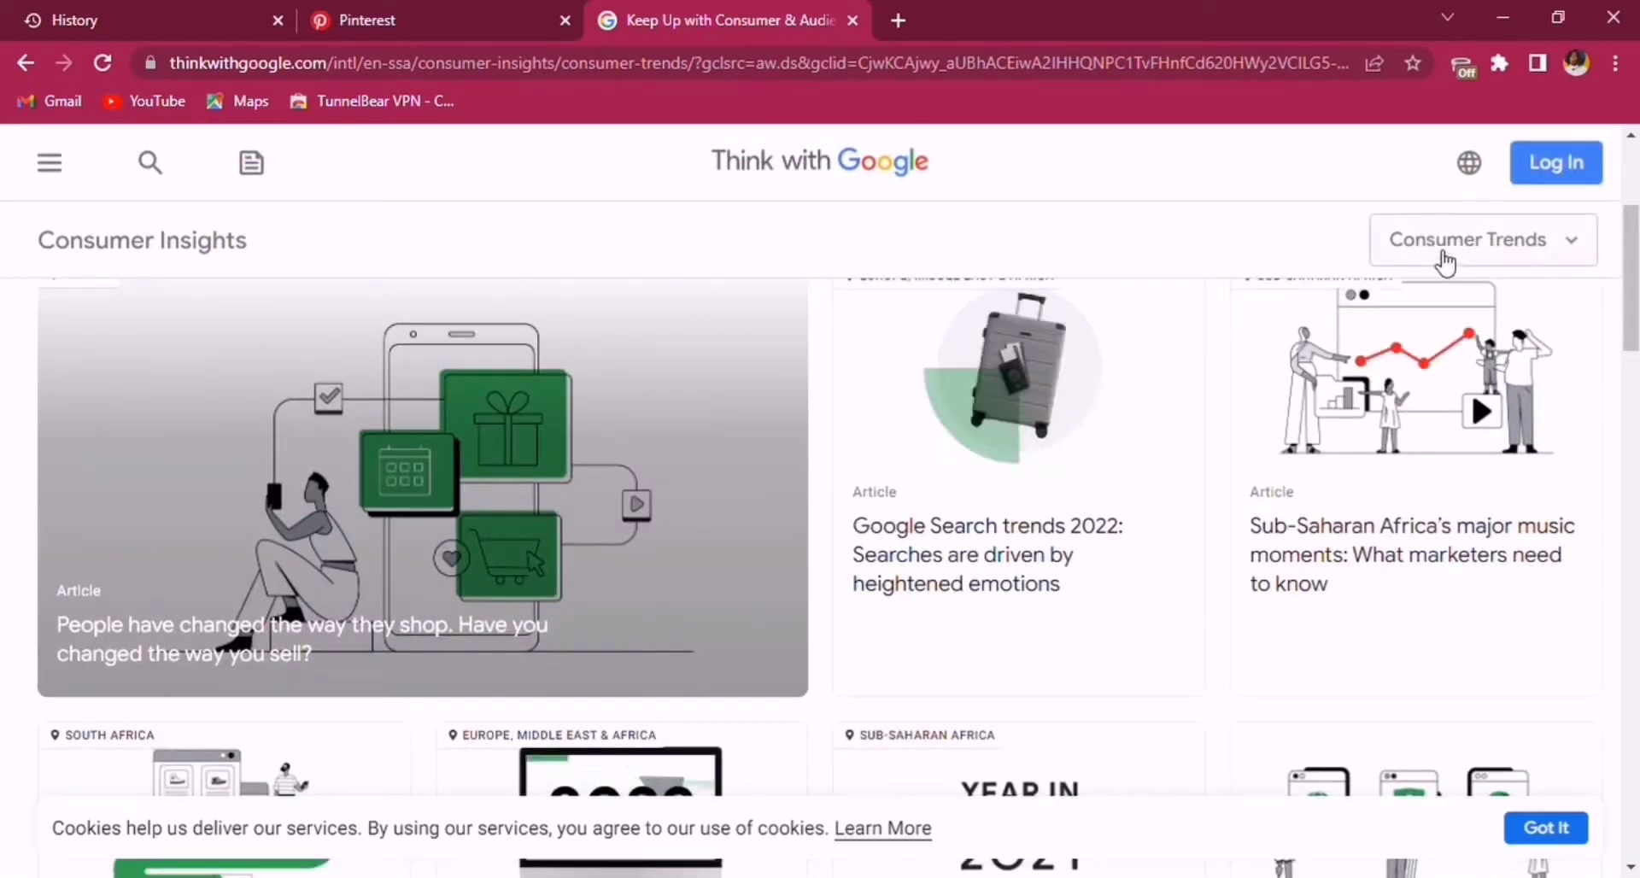
pyautogui.click(1446, 256)
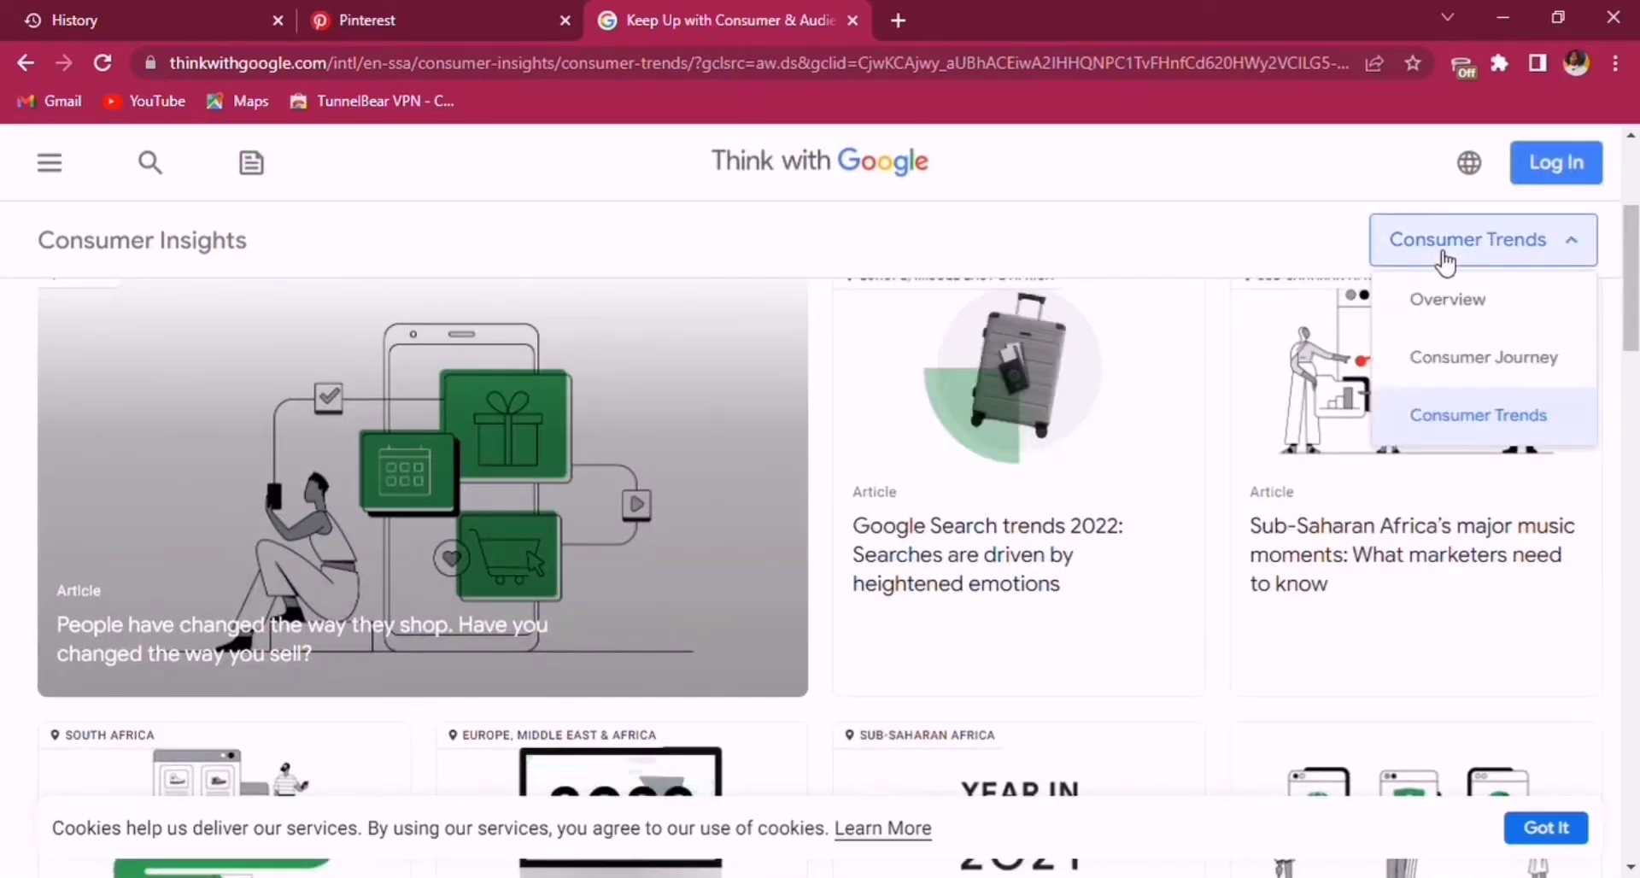
pyautogui.click(1439, 303)
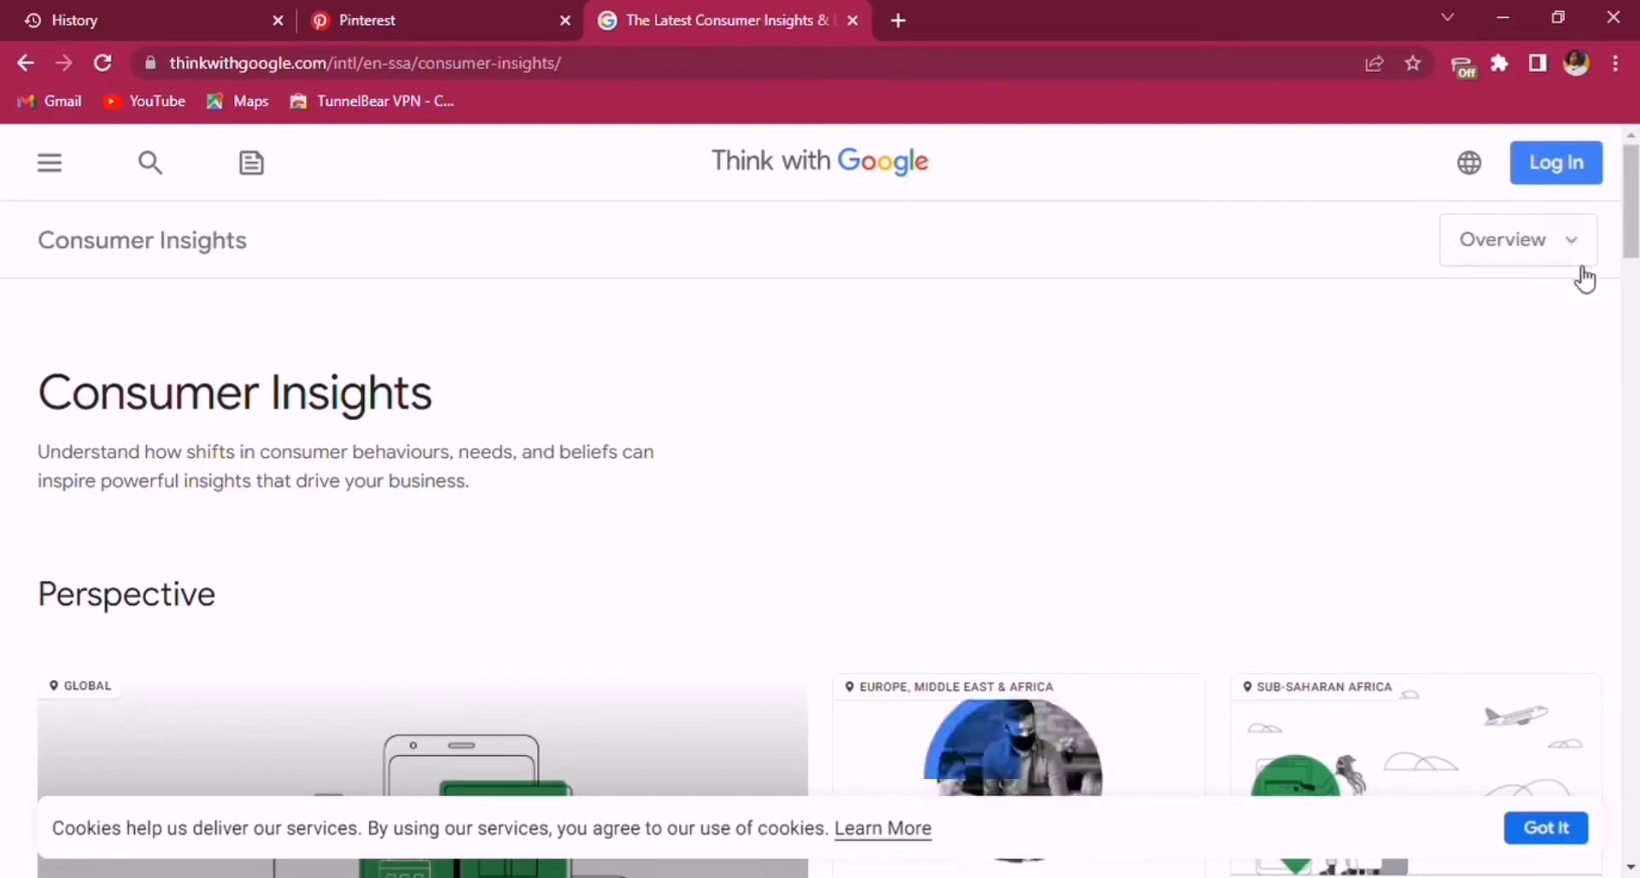
pyautogui.moveTo(1631, 201); pyautogui.dragTo(1631, 532)
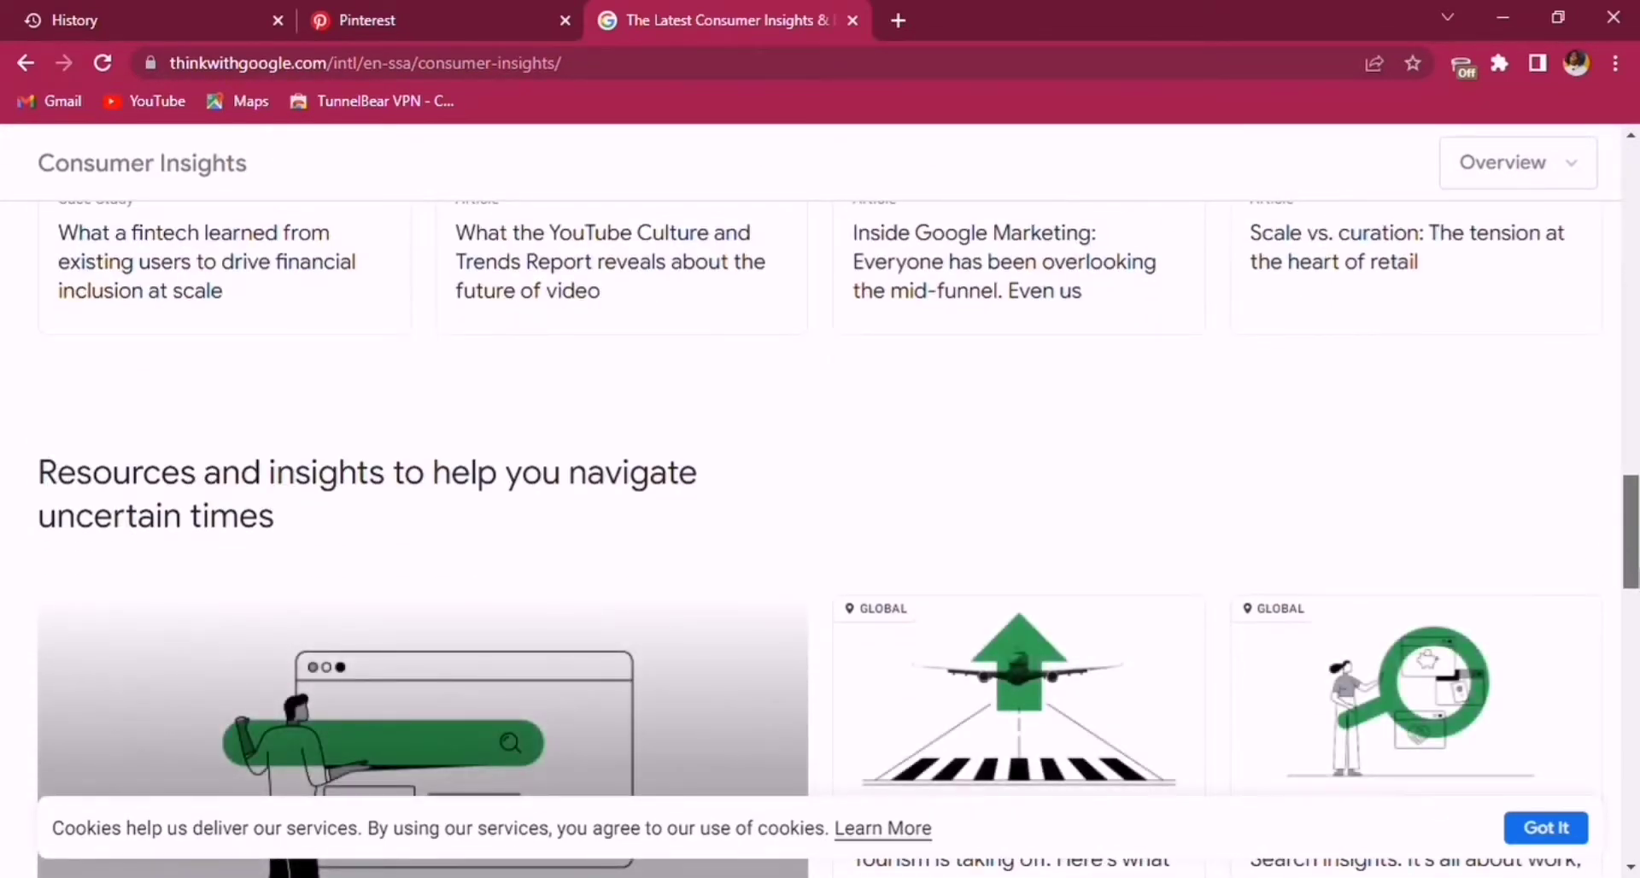
pyautogui.scroll(10, 820, 513)
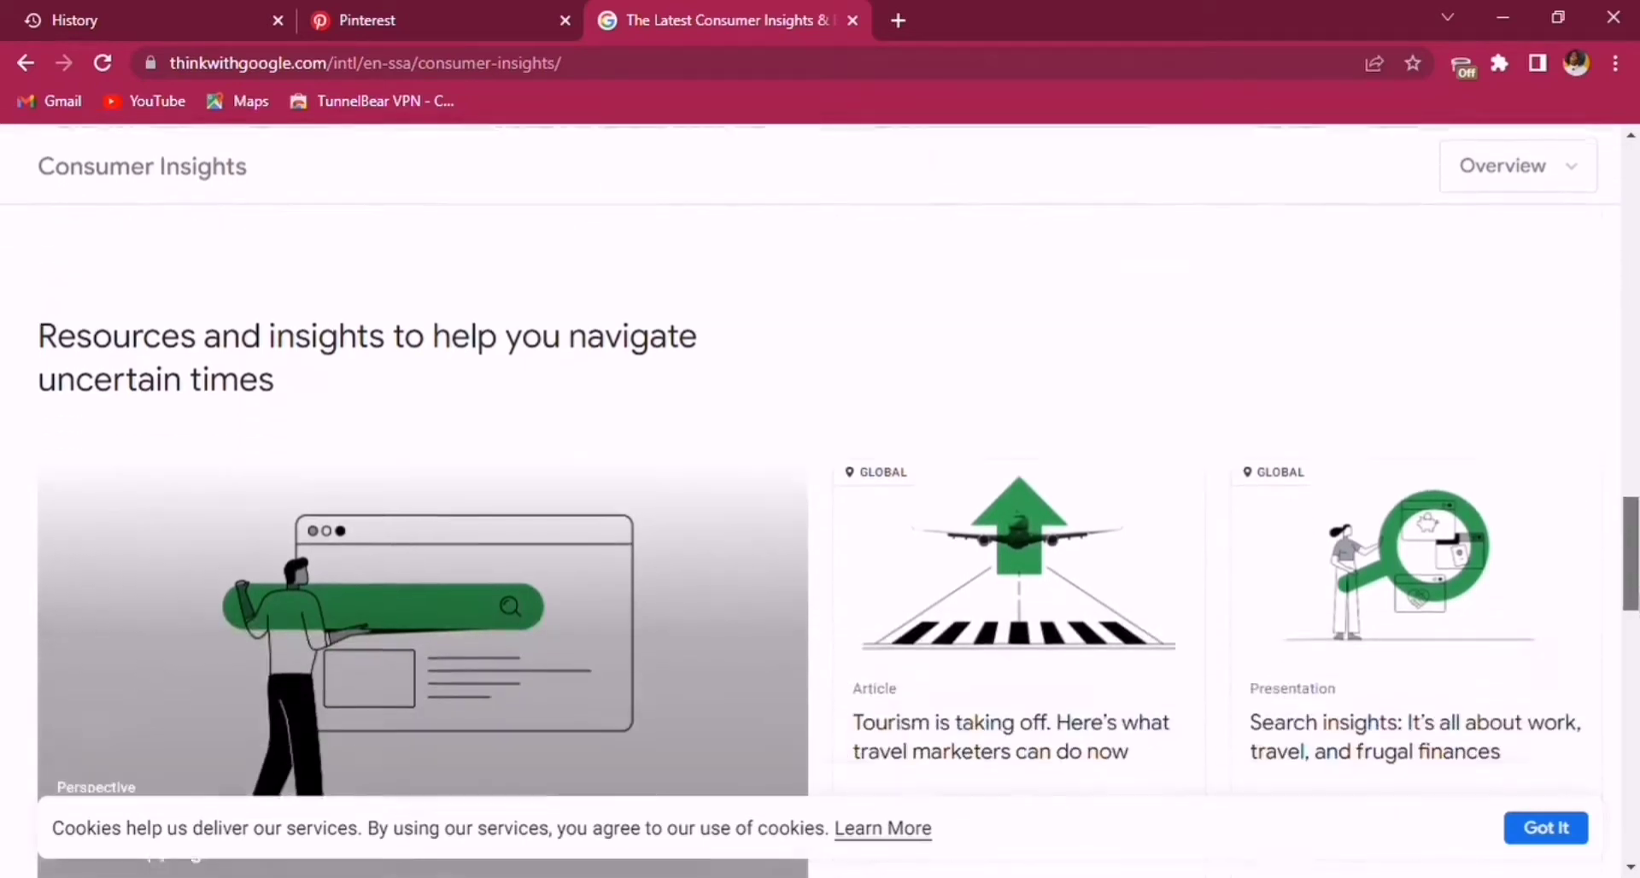
# Start logging in to Think with Google and continue with an existing Google account.
pyautogui.click(1504, 239)
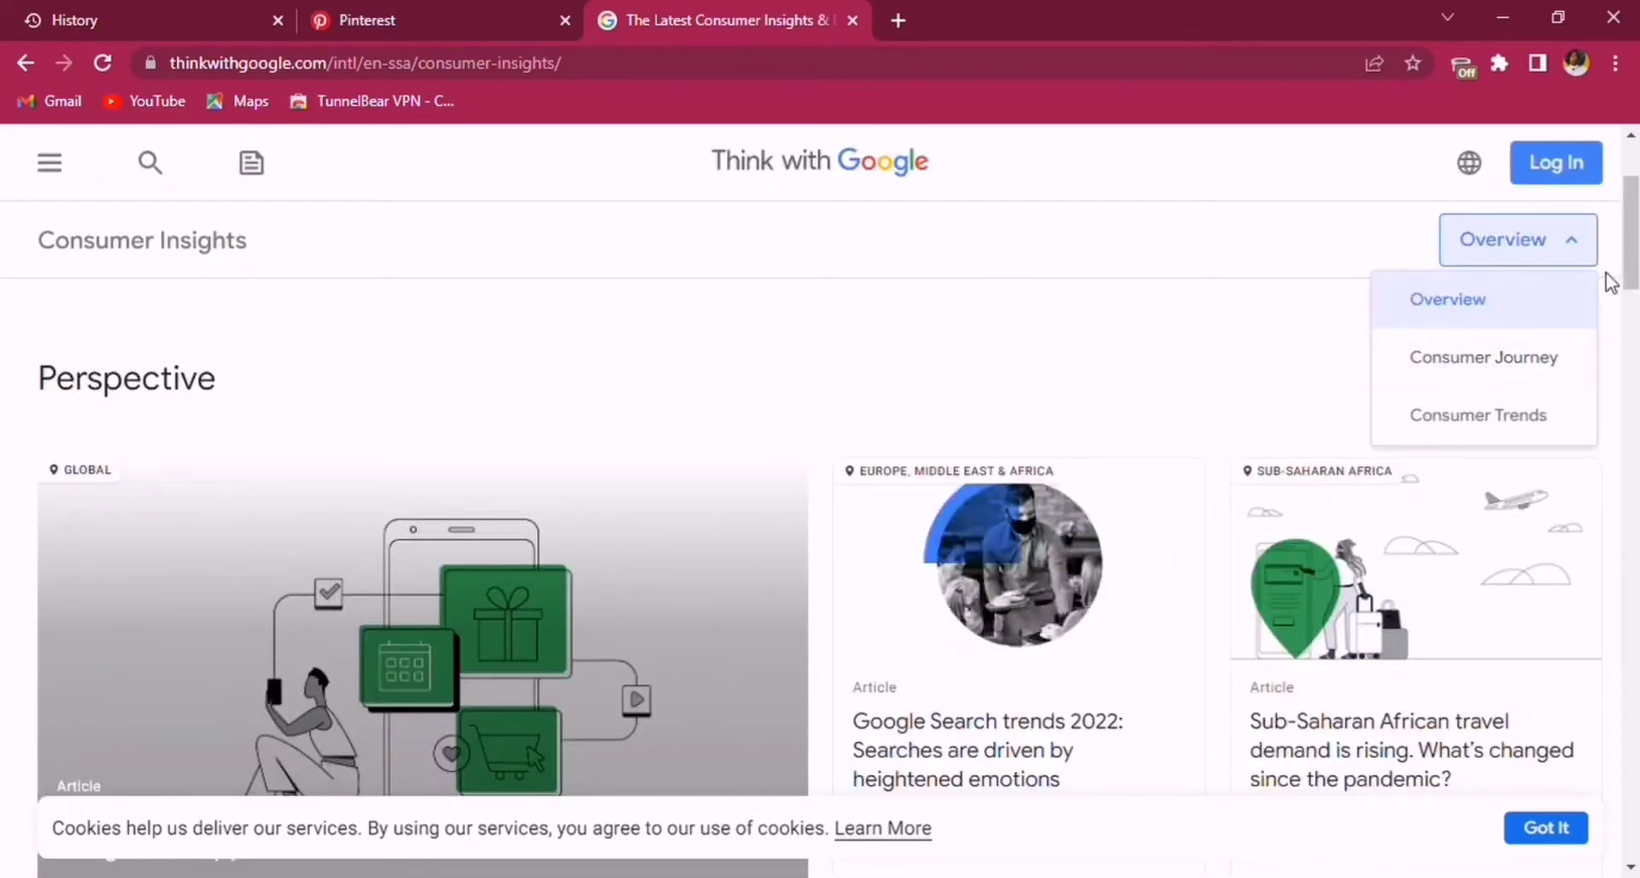
pyautogui.click(1564, 160)
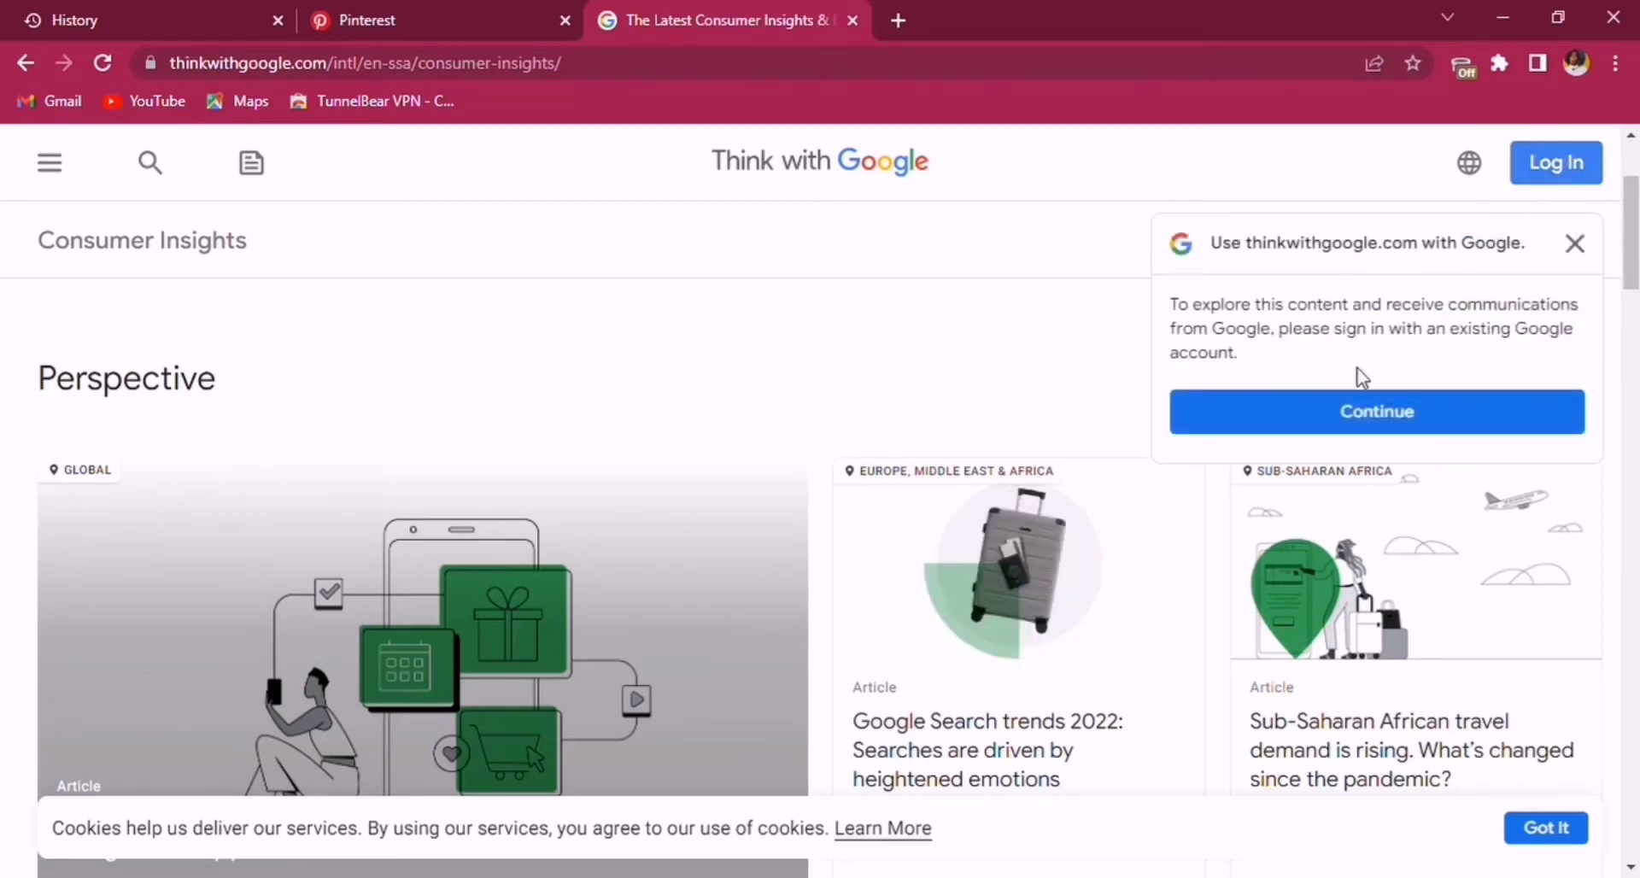
pyautogui.click(1357, 411)
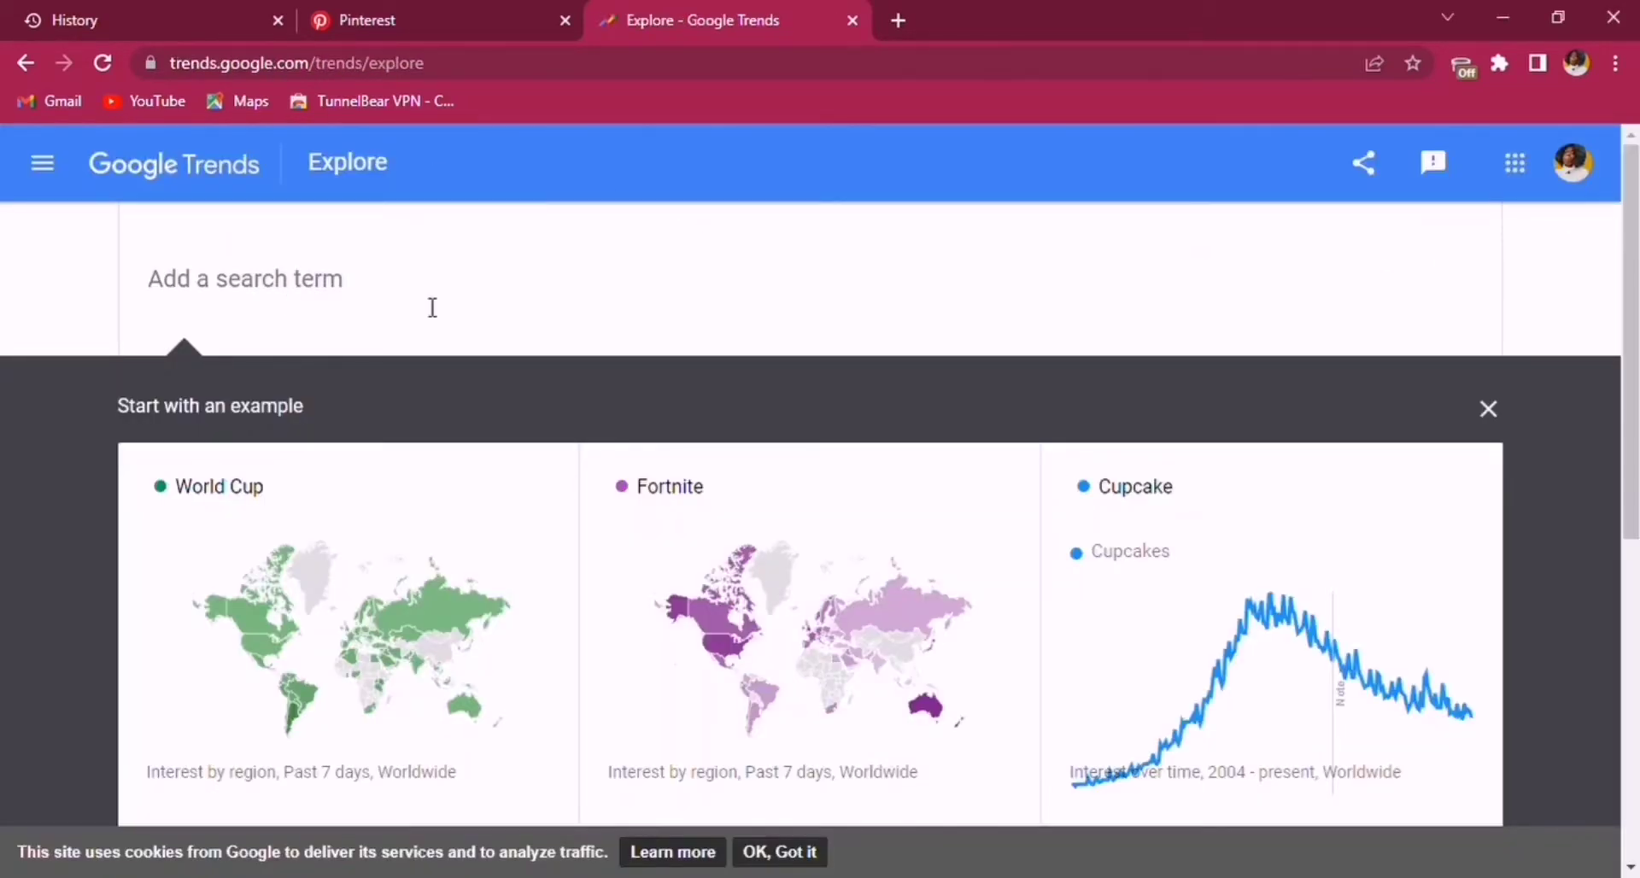
# Explore the search term "women clothing" in Google Trends and examine its interest over time across the past 12 months.
pyautogui.write('women c')
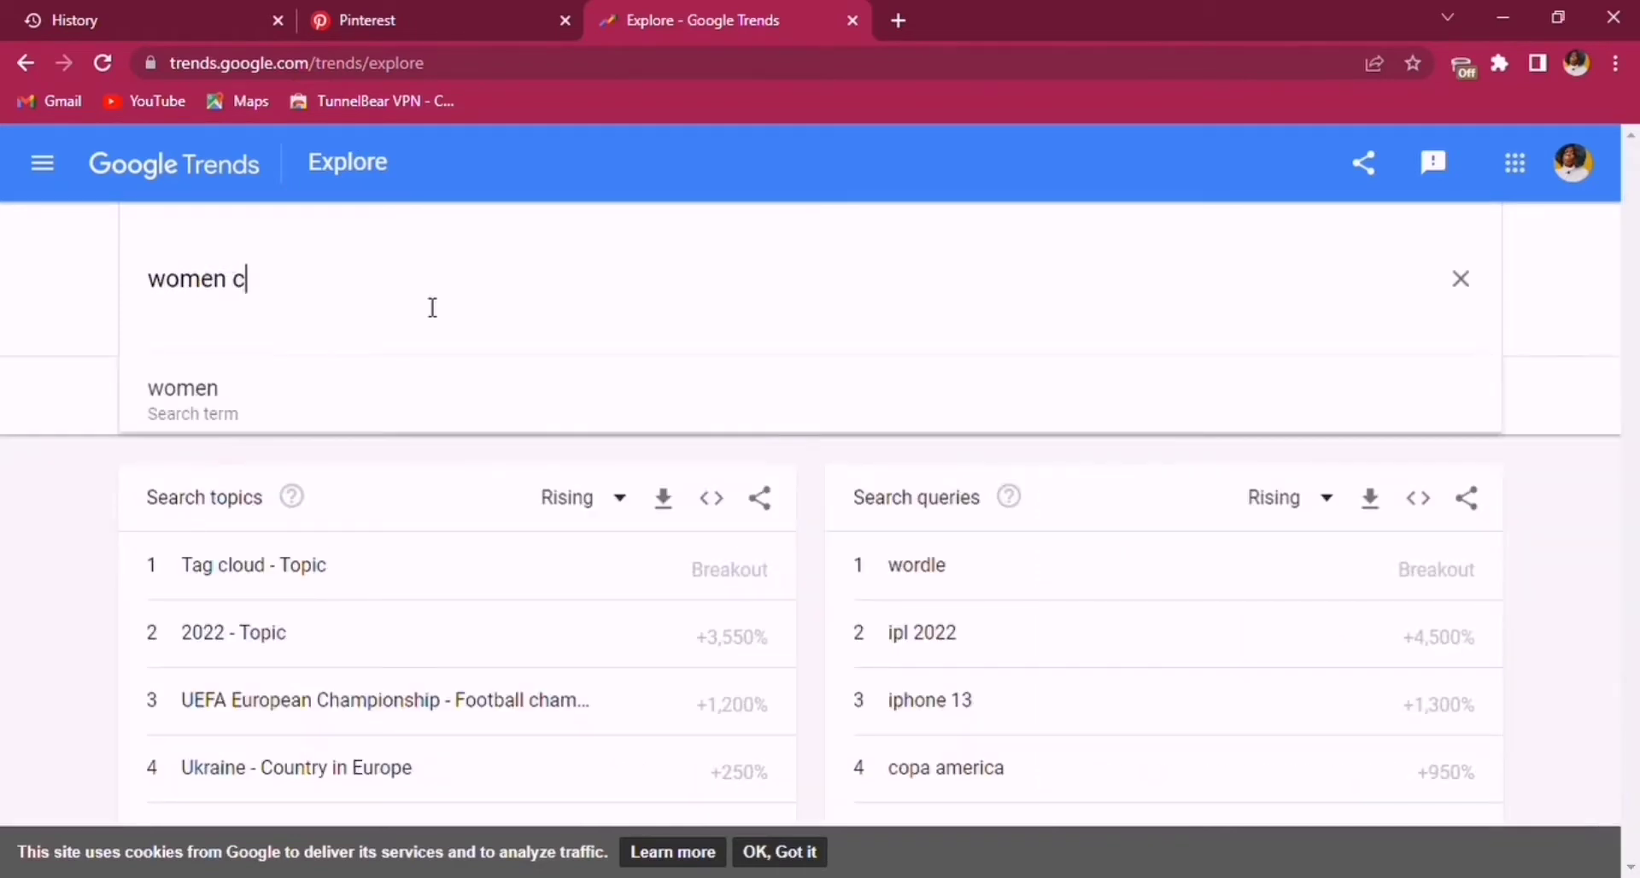
pyautogui.write('lothing')
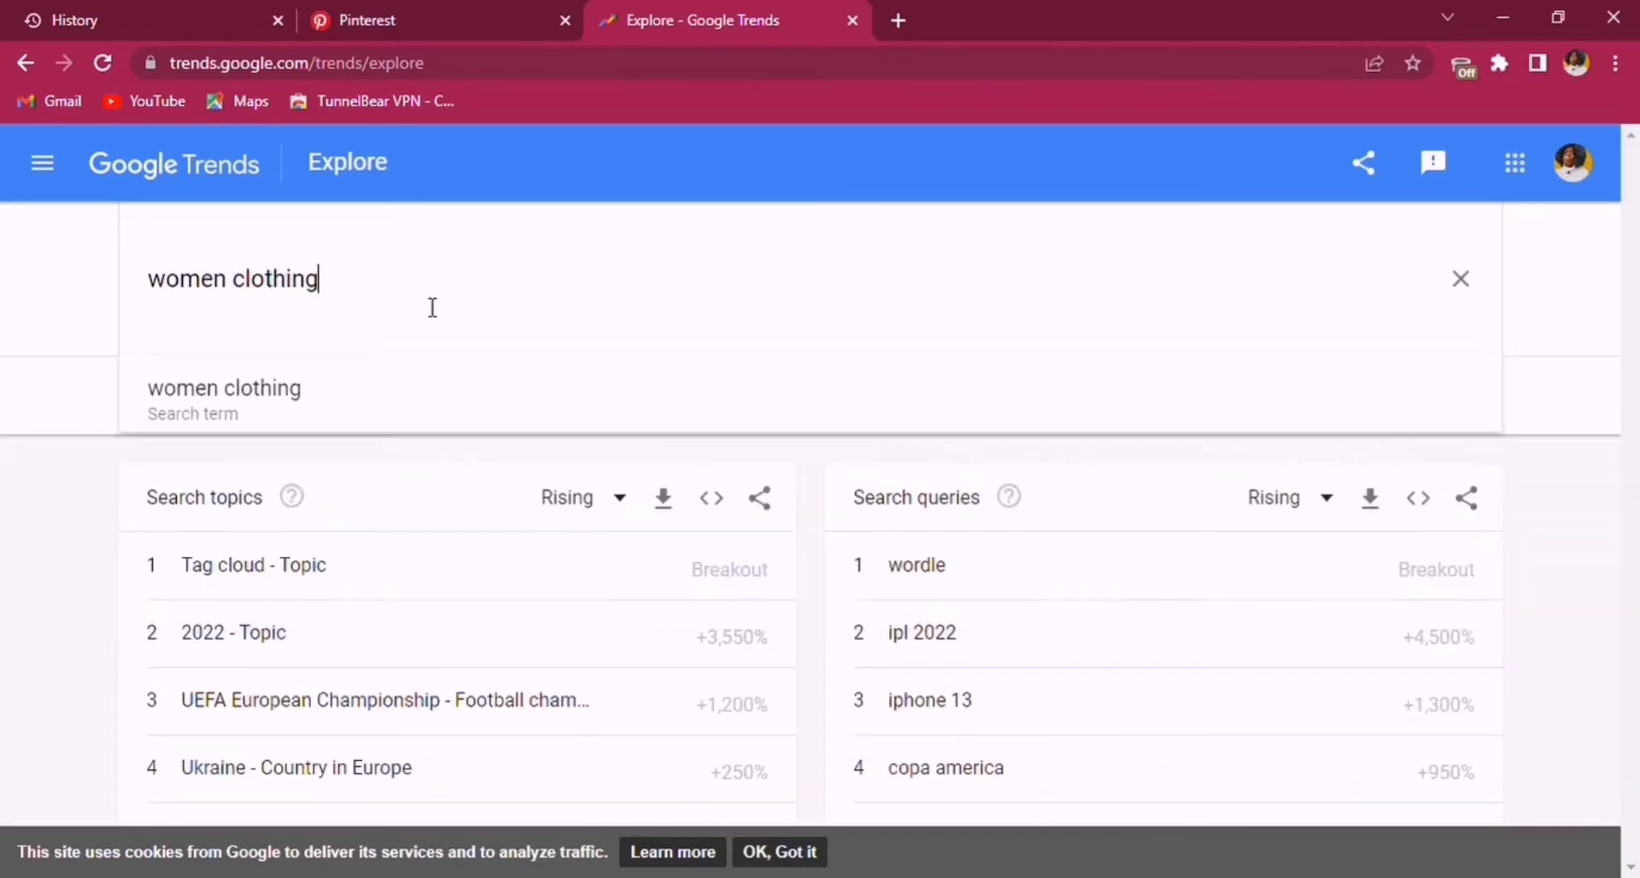
pyautogui.click(235, 400)
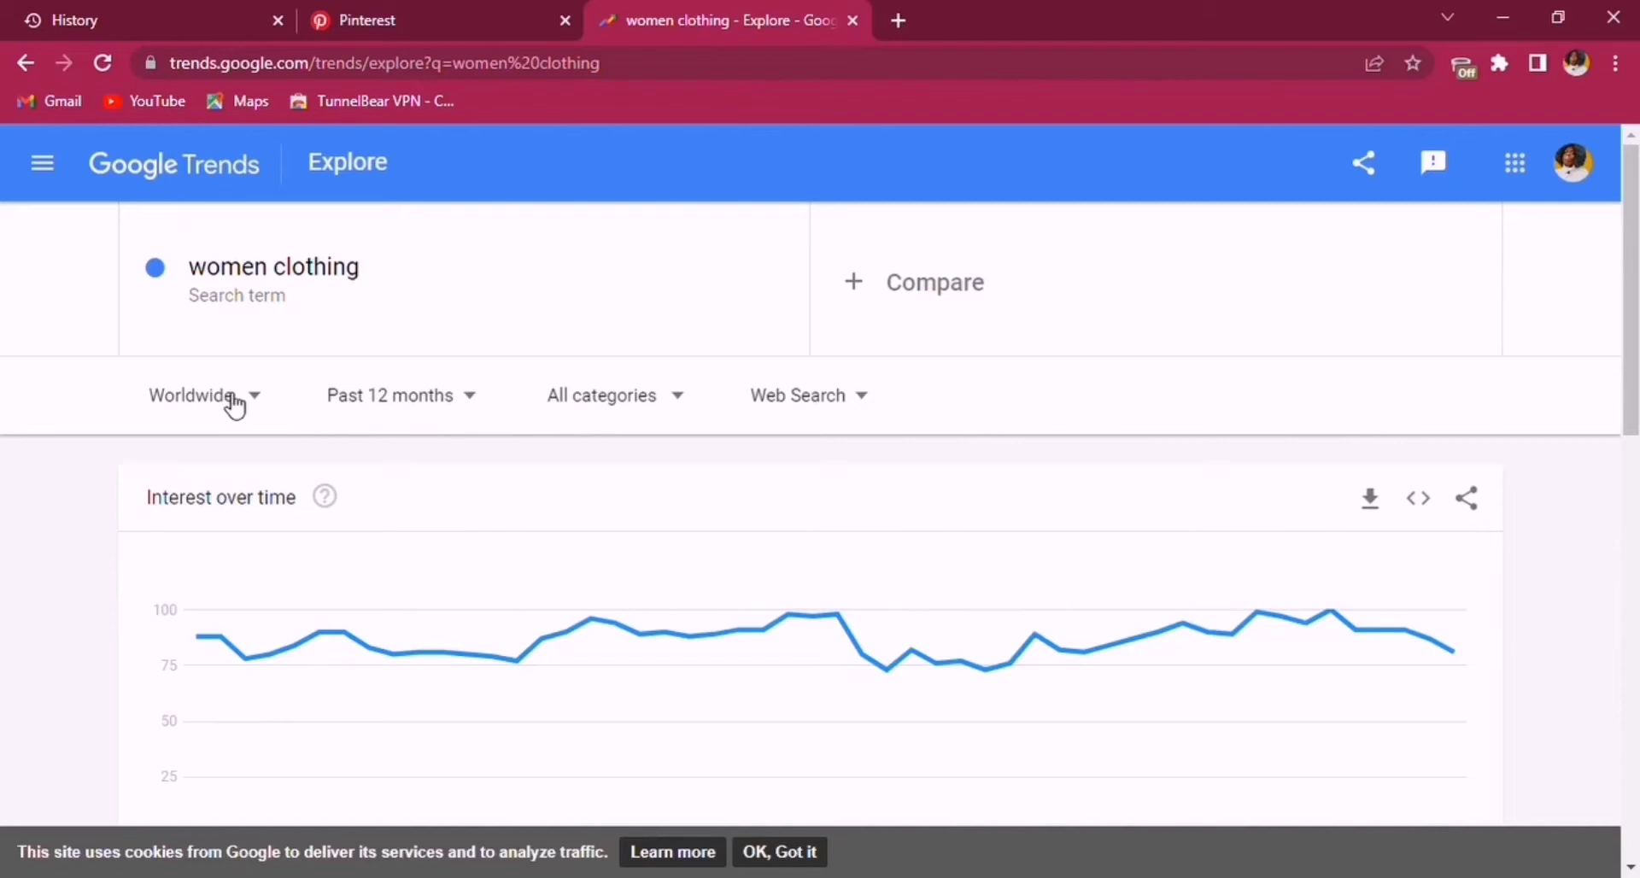
pyautogui.moveTo(223, 672)
pyautogui.moveTo(837, 615)
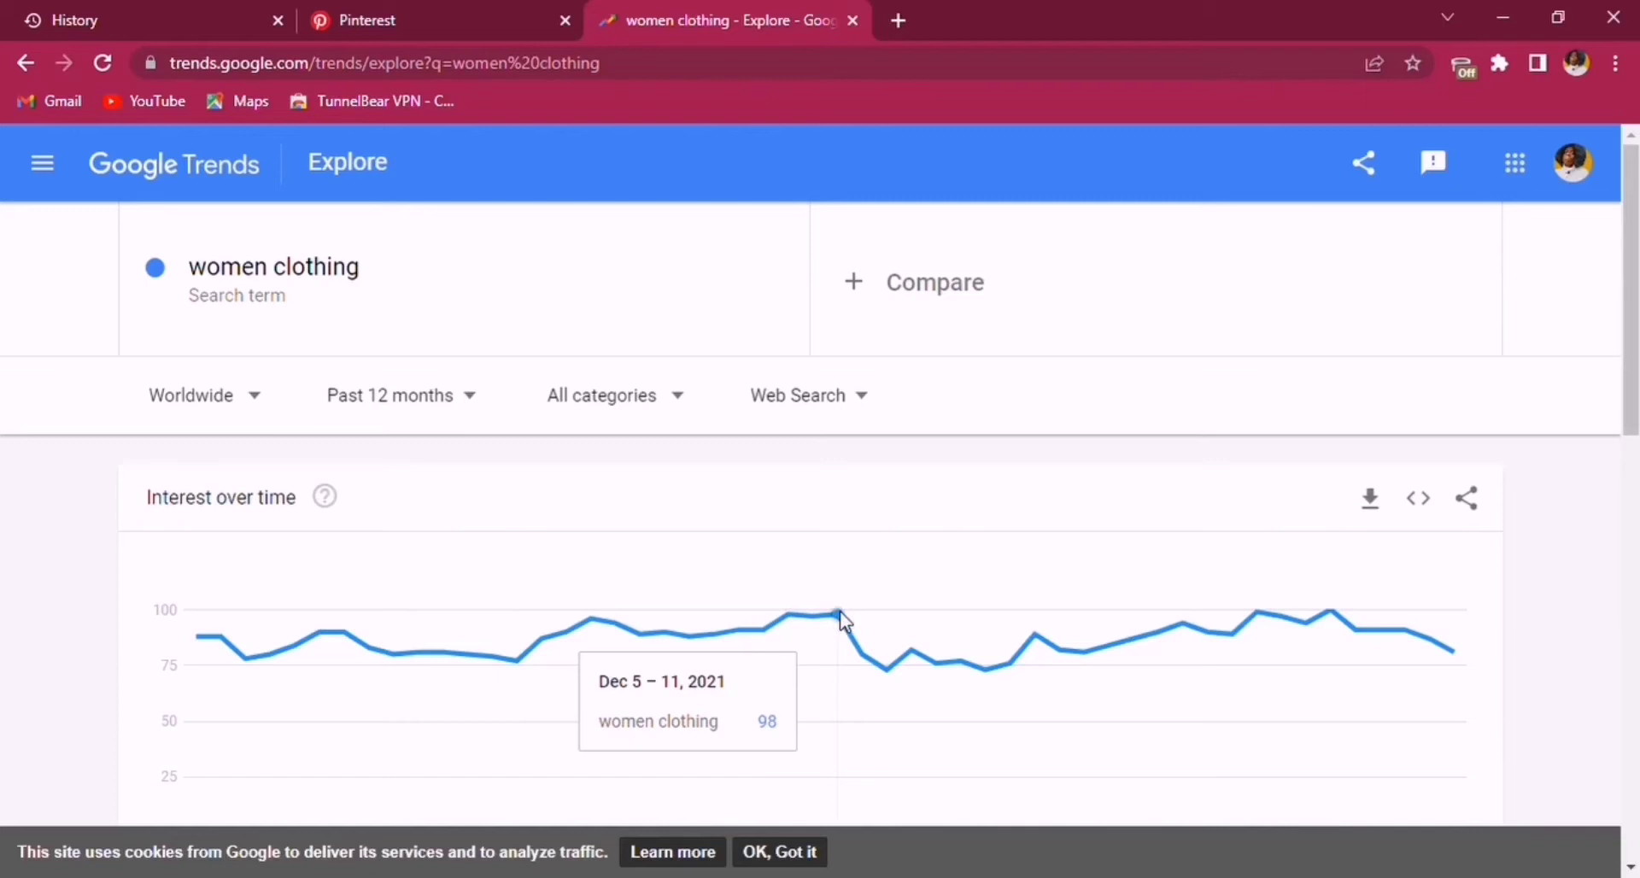
pyautogui.moveTo(863, 660)
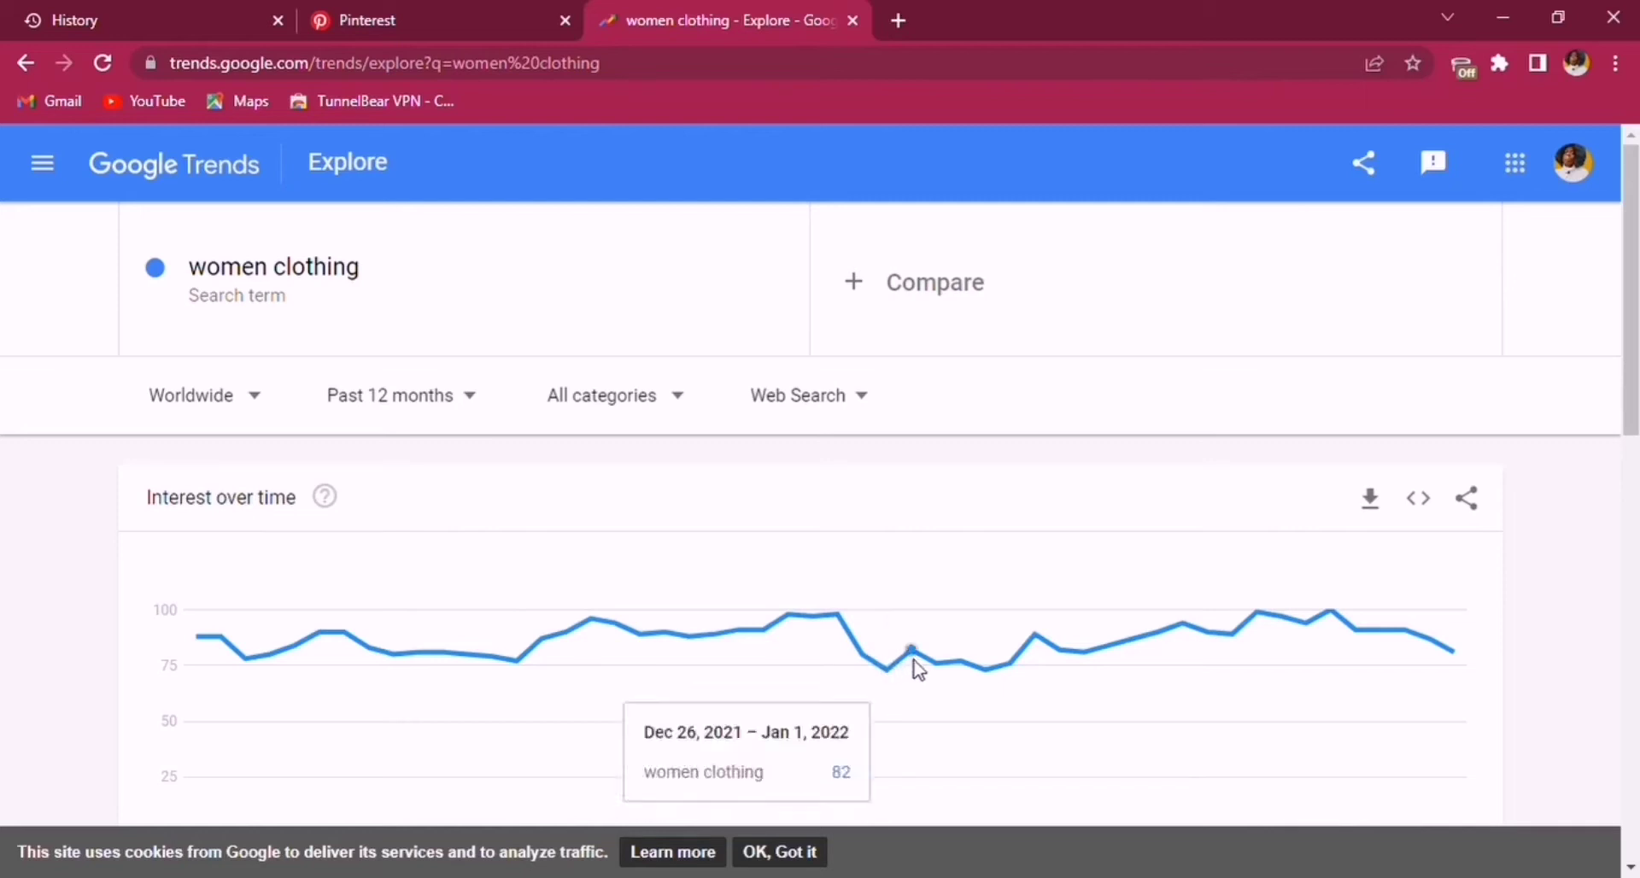
pyautogui.moveTo(938, 665)
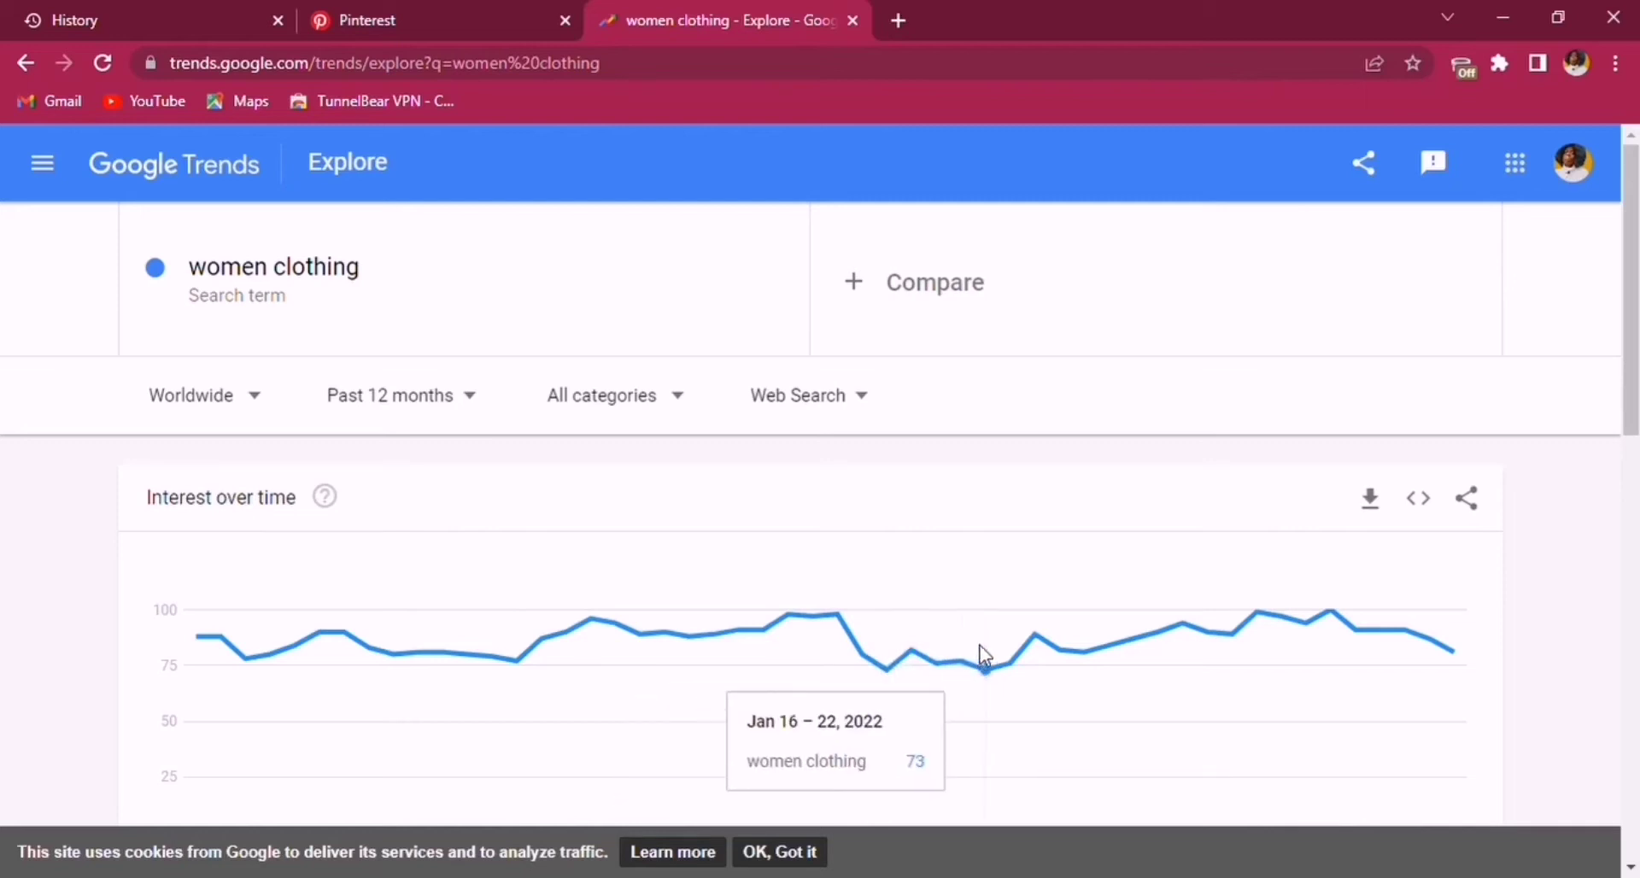
pyautogui.moveTo(1036, 643)
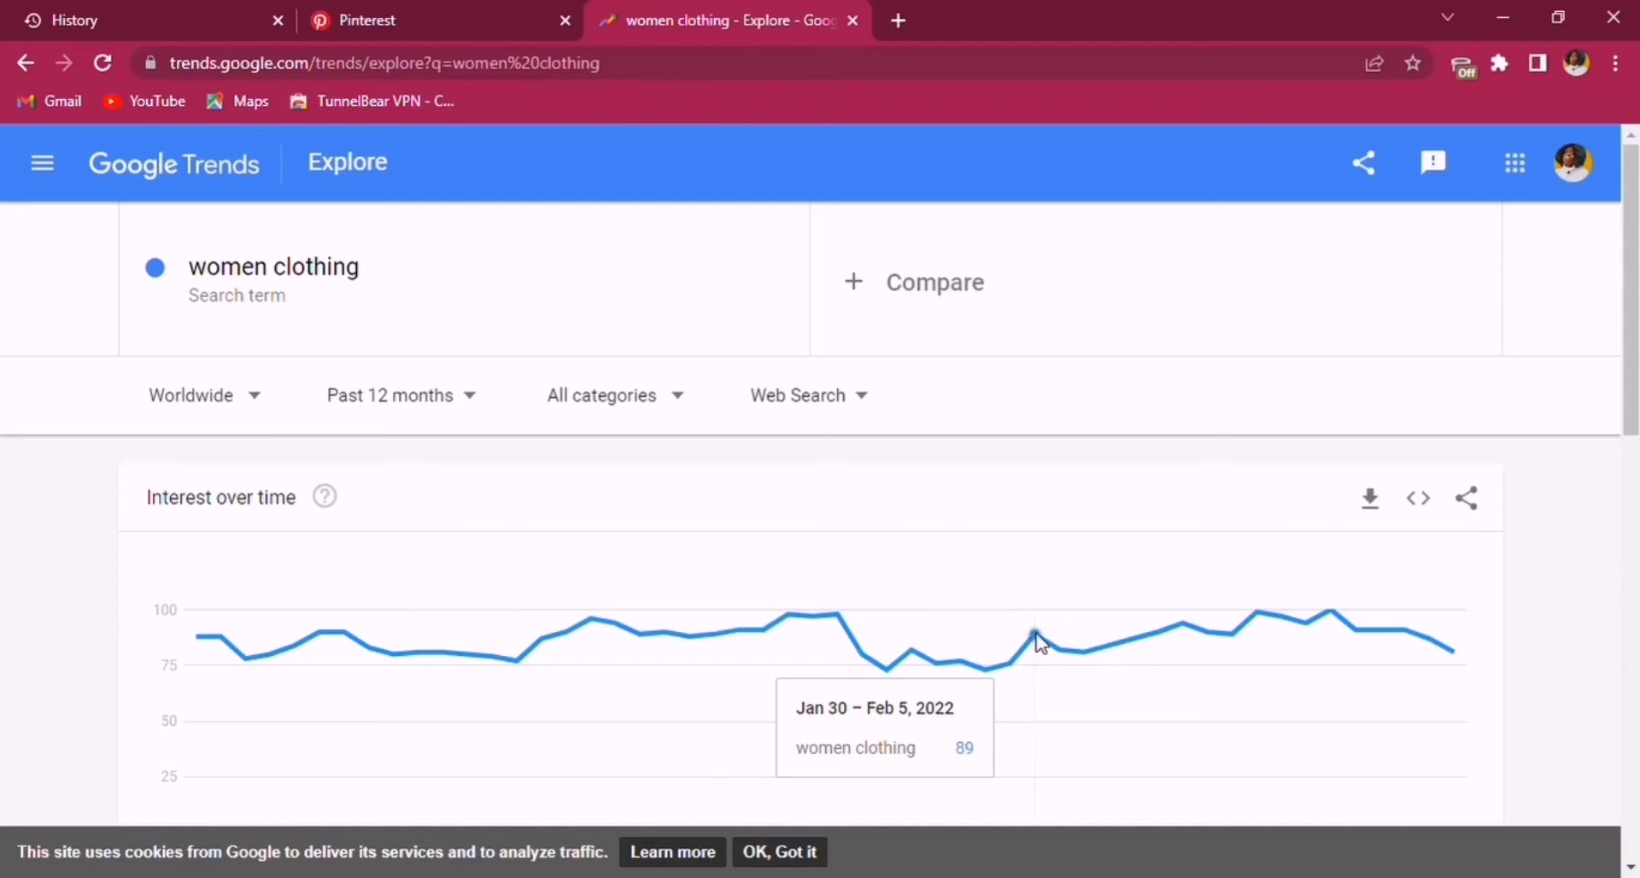
pyautogui.moveTo(1256, 617)
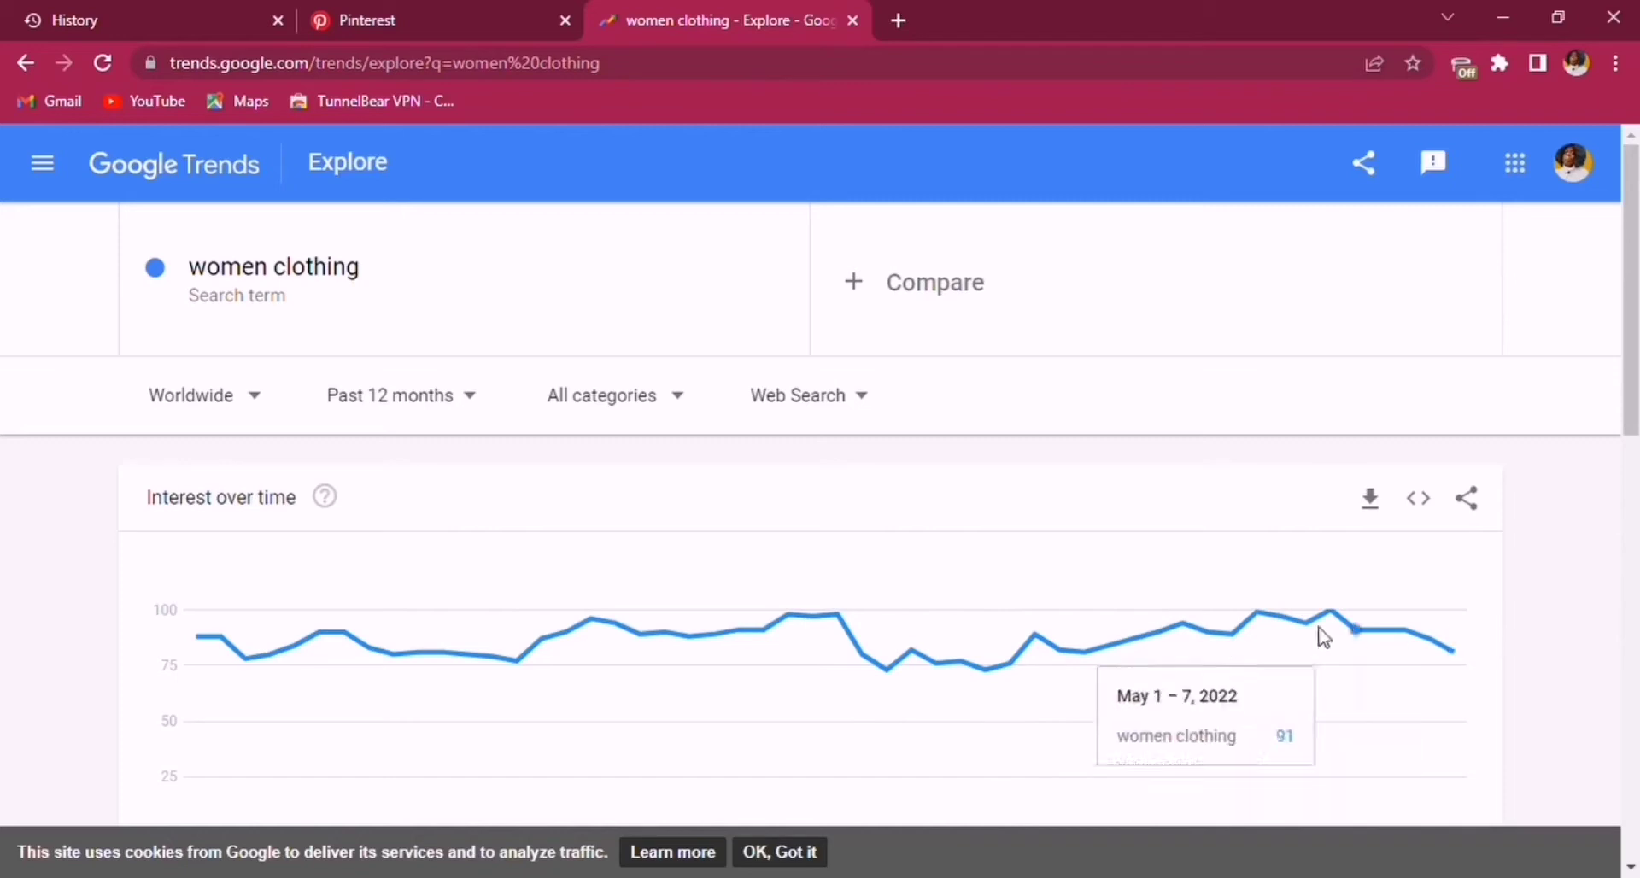
# Replace the Google Trends search term with "home decor", using the plain search-term suggestion.
pyautogui.click(147, 288)
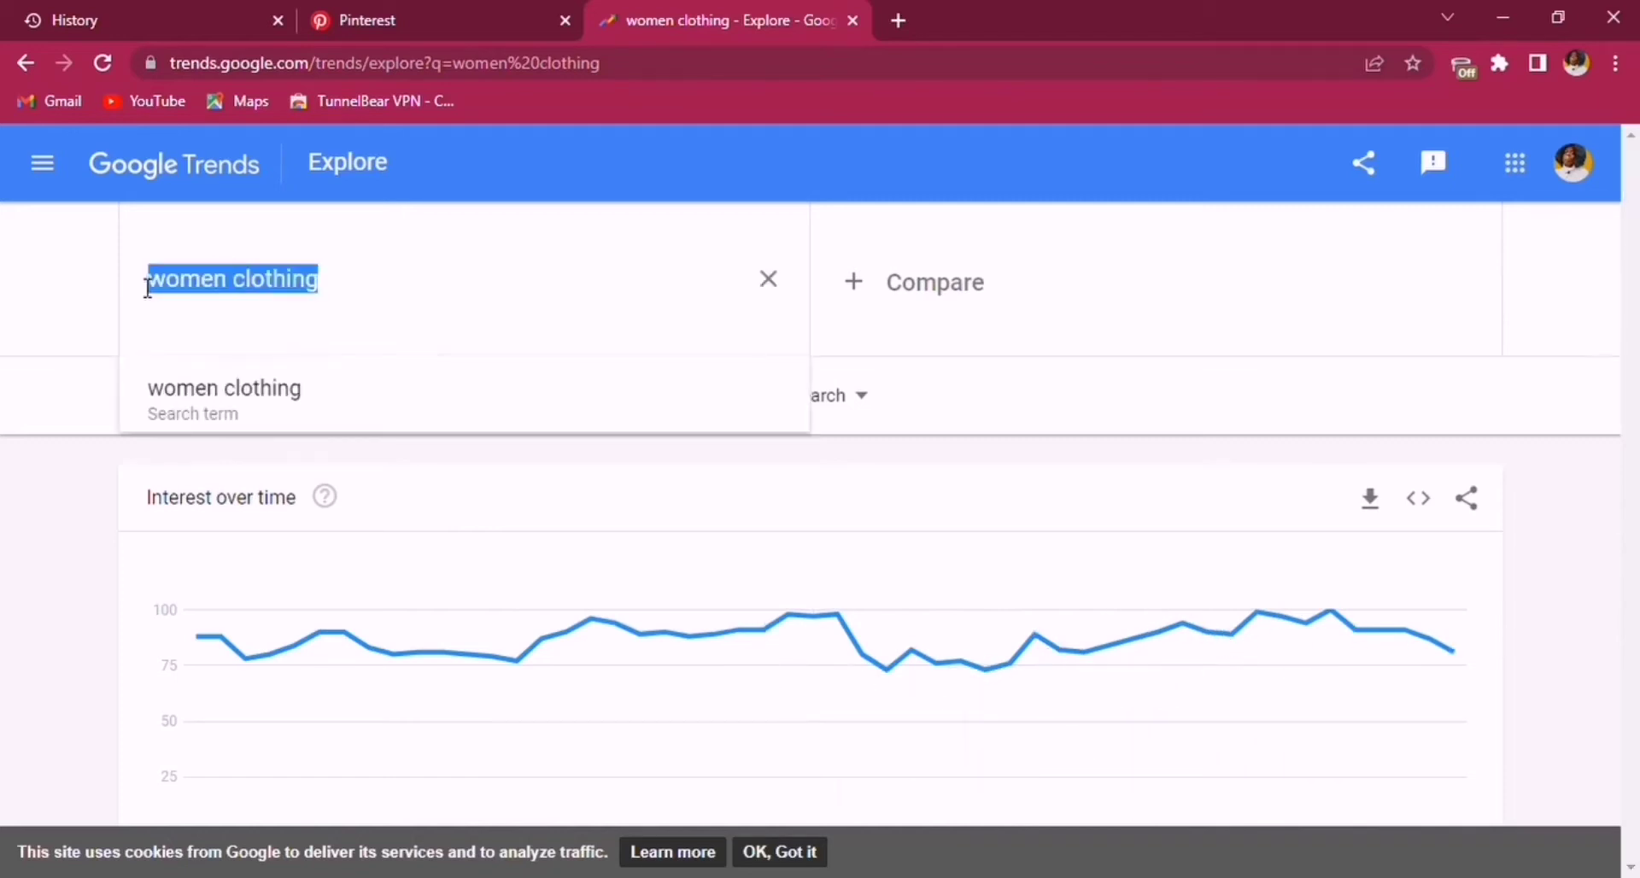
pyautogui.write('hom')
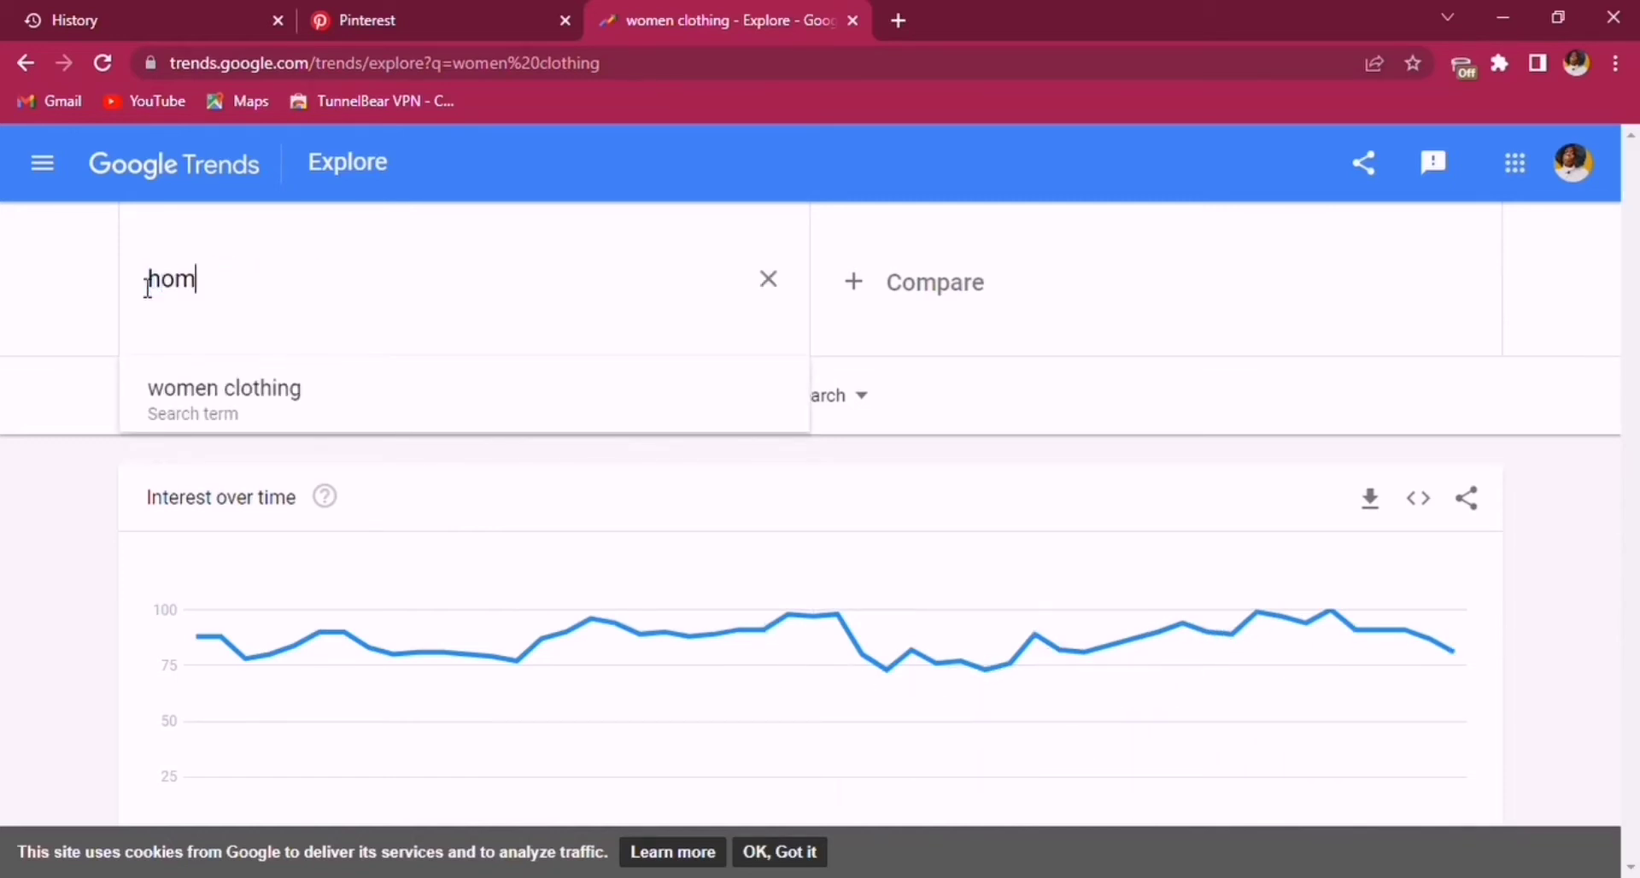
pyautogui.write('e decor')
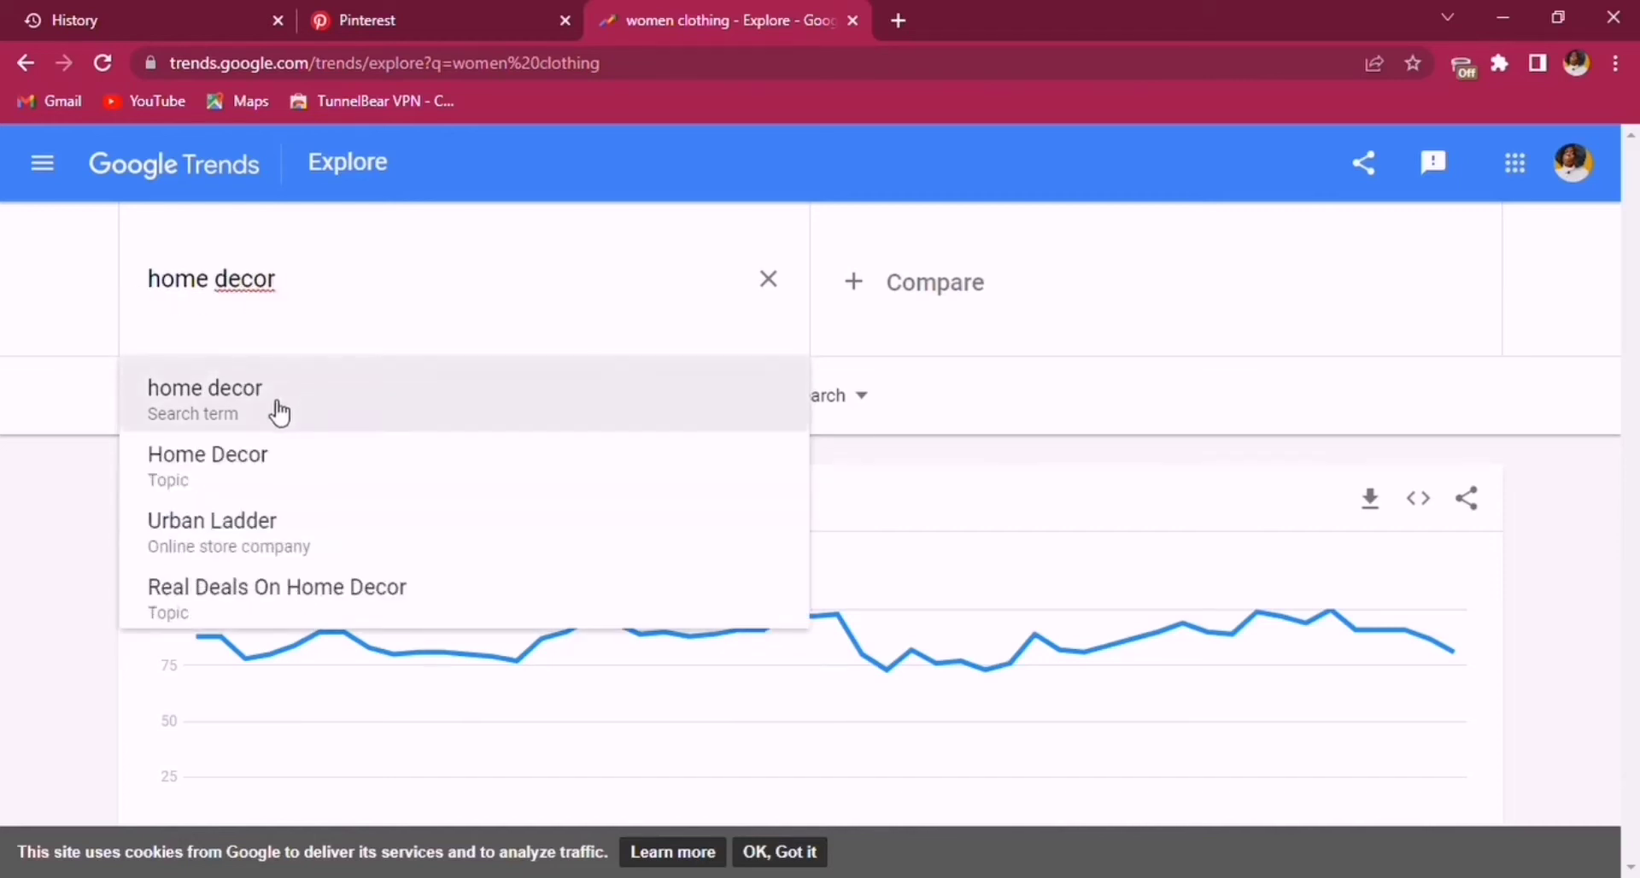
pyautogui.click(273, 408)
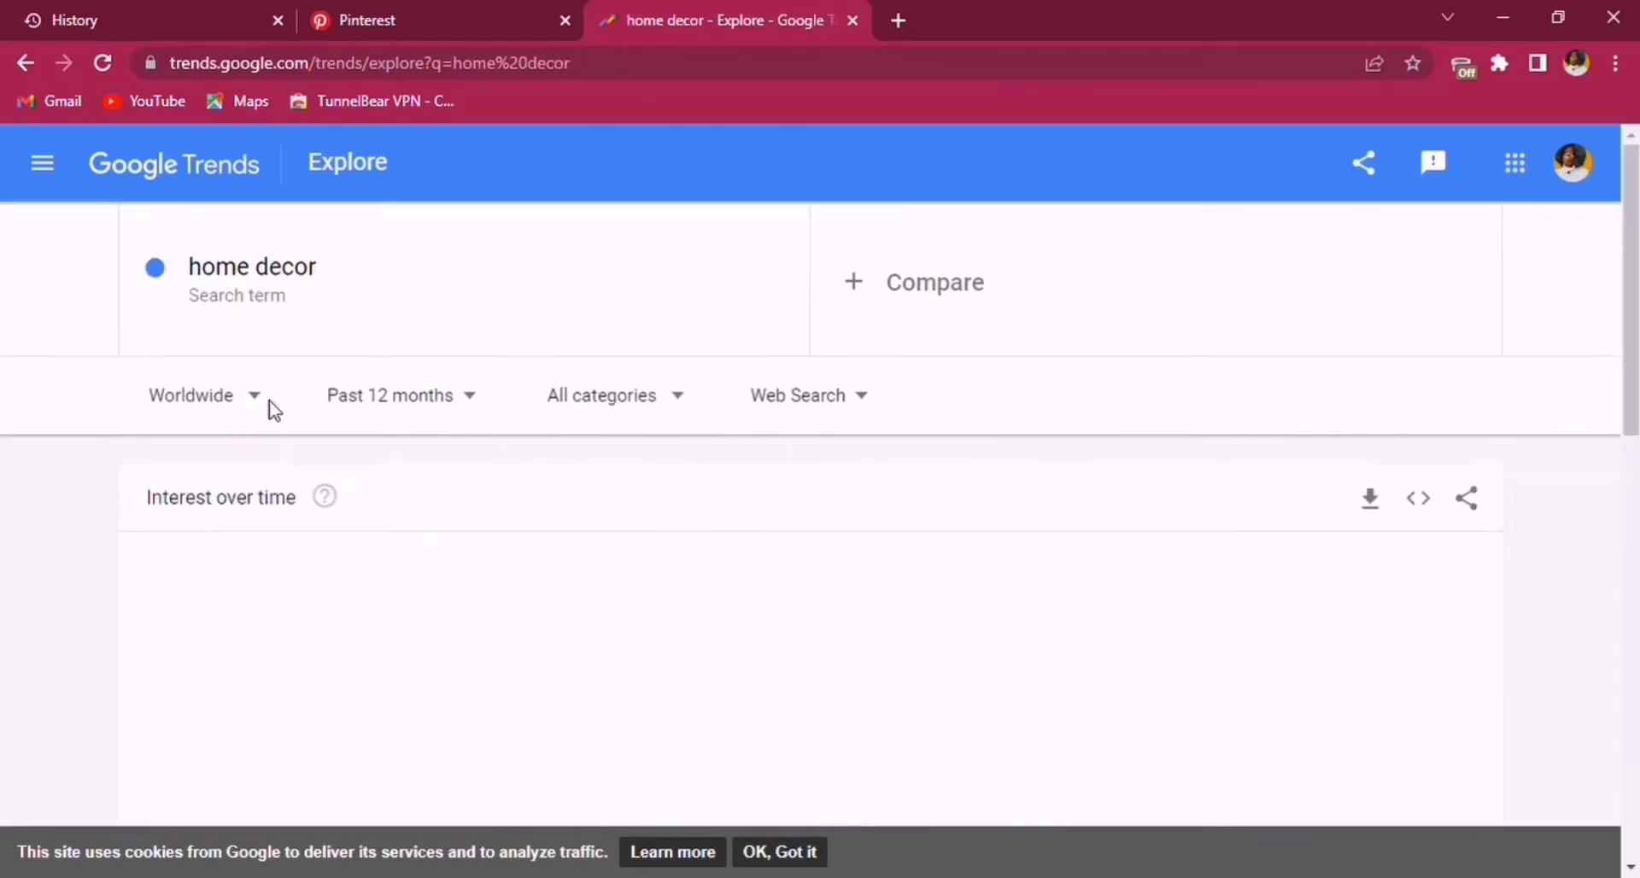
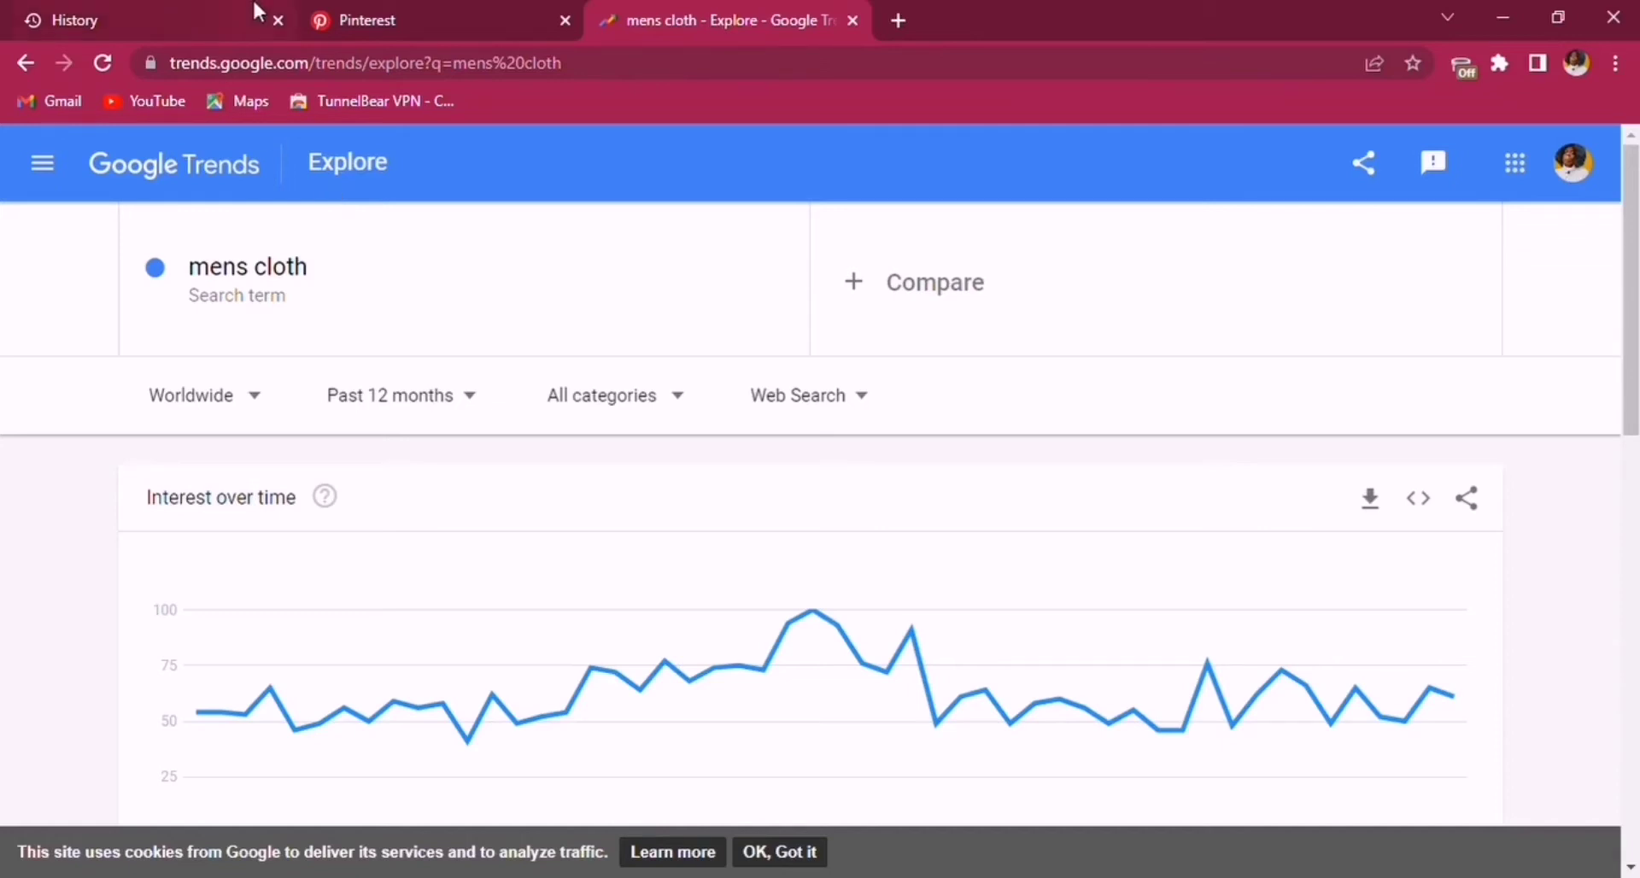
# Switch to Pinterest, look over the profile page, and open the Today page of daily inspiration.
pyautogui.click(376, 38)
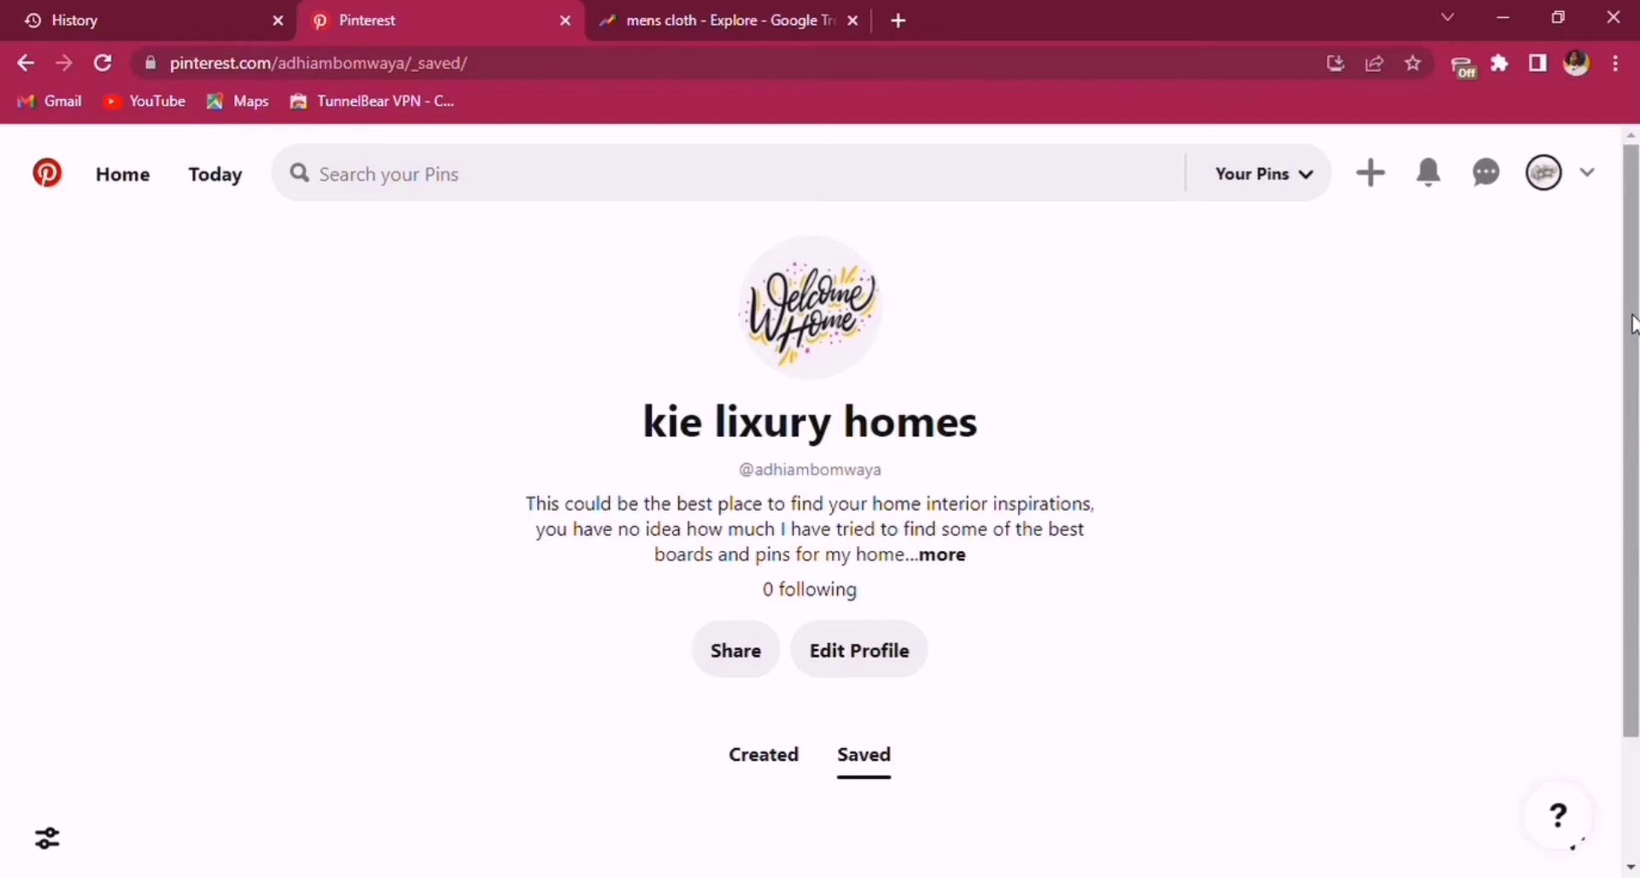
pyautogui.moveTo(1634, 323)
pyautogui.mouseDown()
pyautogui.moveTo(1633, 443)
pyautogui.moveTo(1623, 304)
pyautogui.mouseUp()
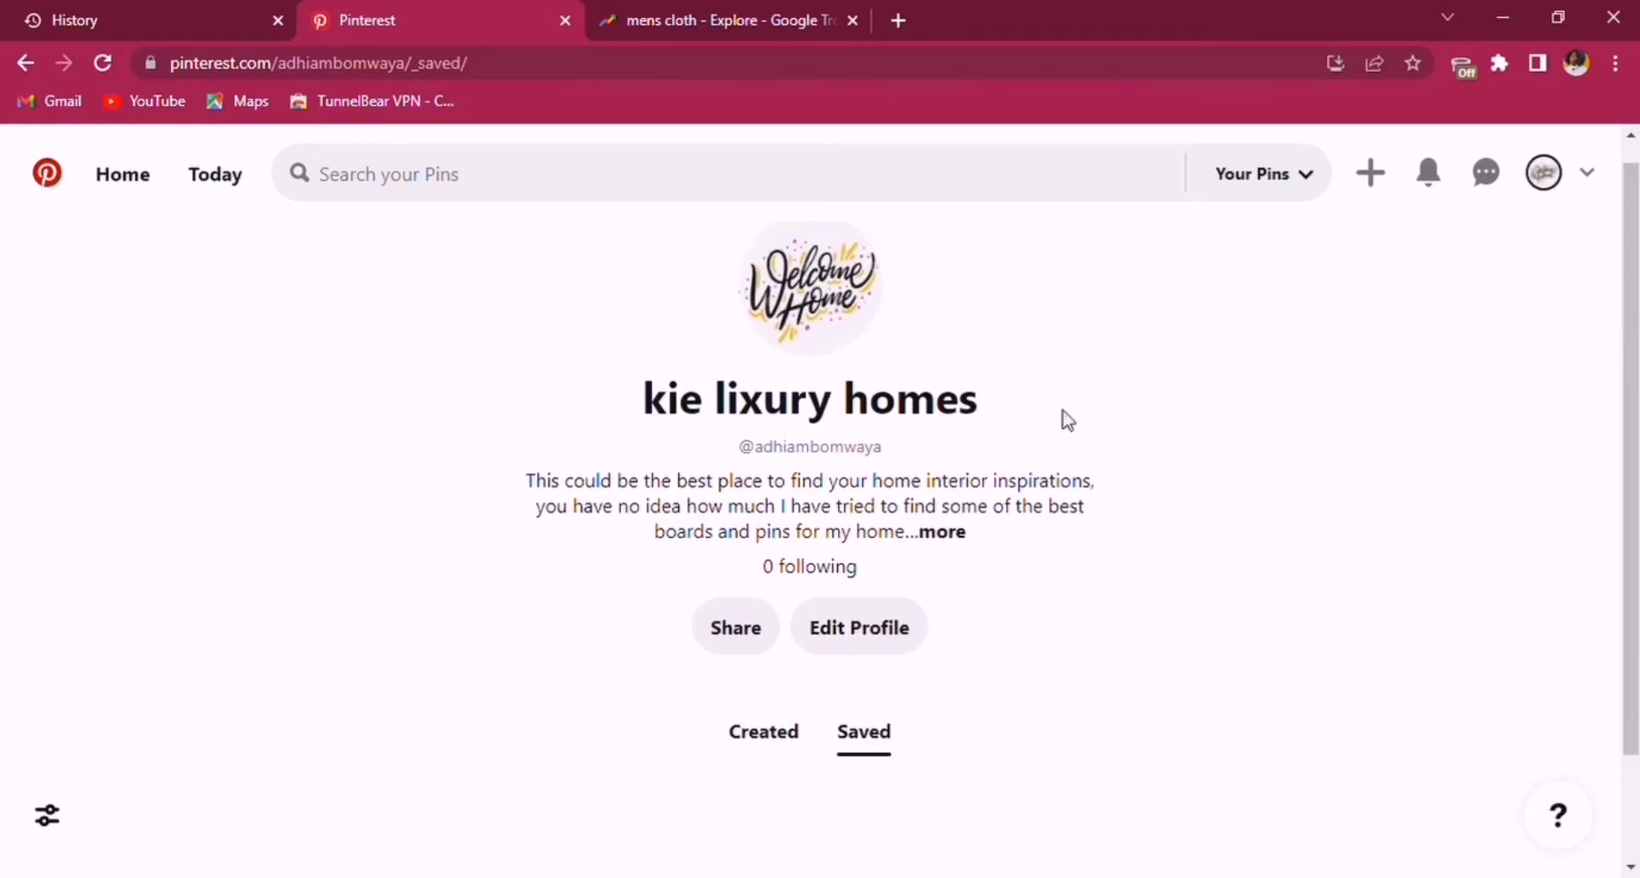
pyautogui.click(224, 179)
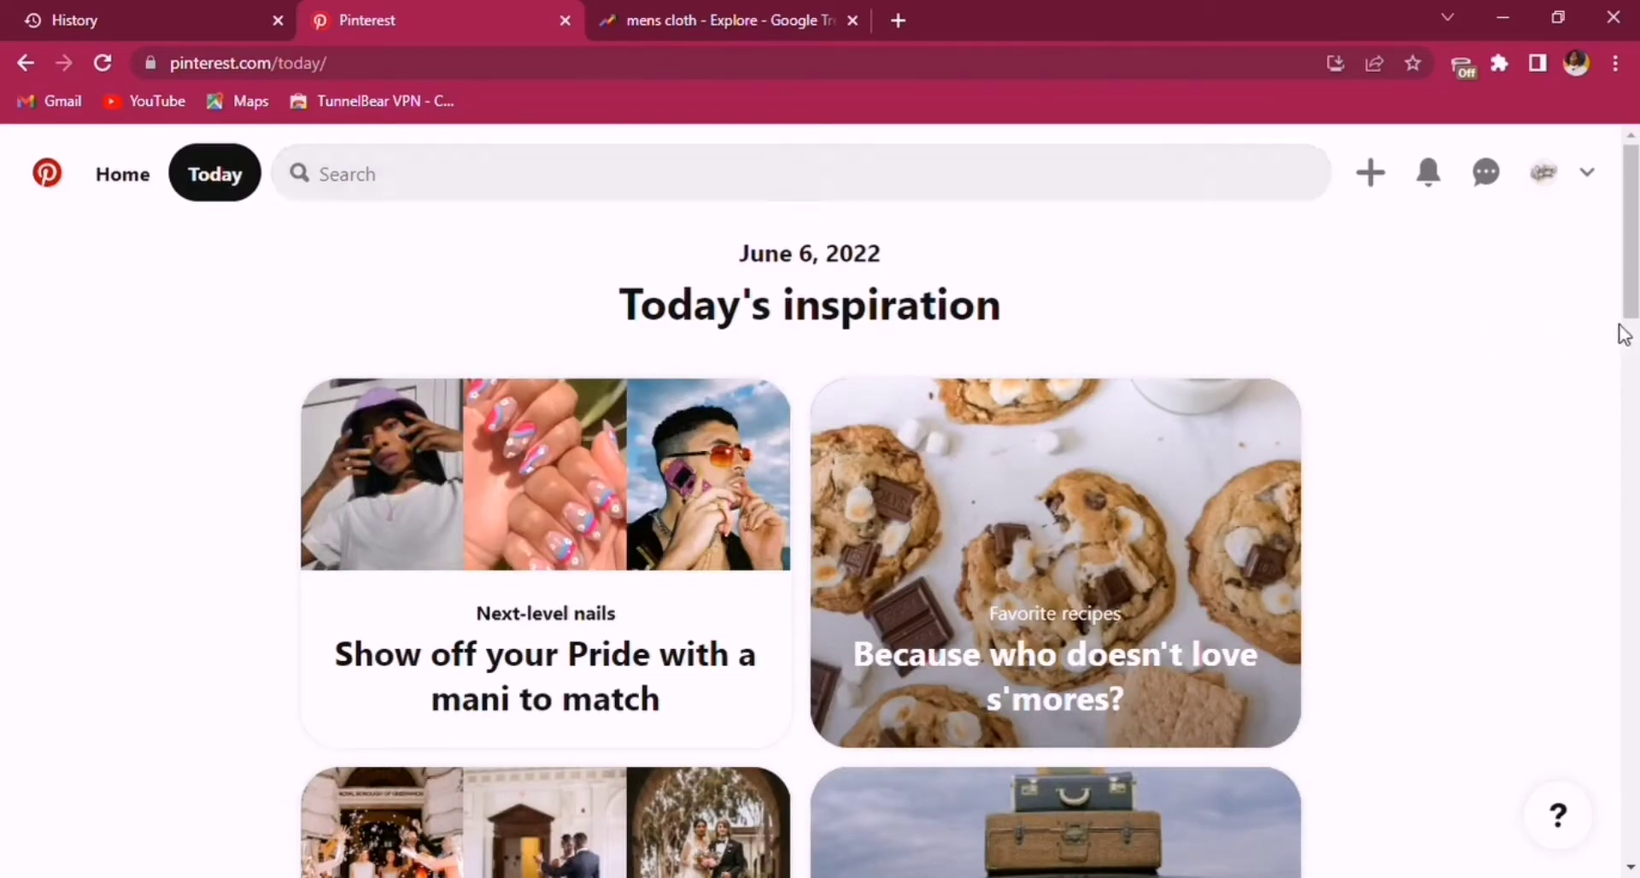
pyautogui.moveTo(1628, 294); pyautogui.dragTo(1629, 141)
# Look through Pinterest's pin creation choices, updates, inbox and account options.
pyautogui.click(1372, 174)
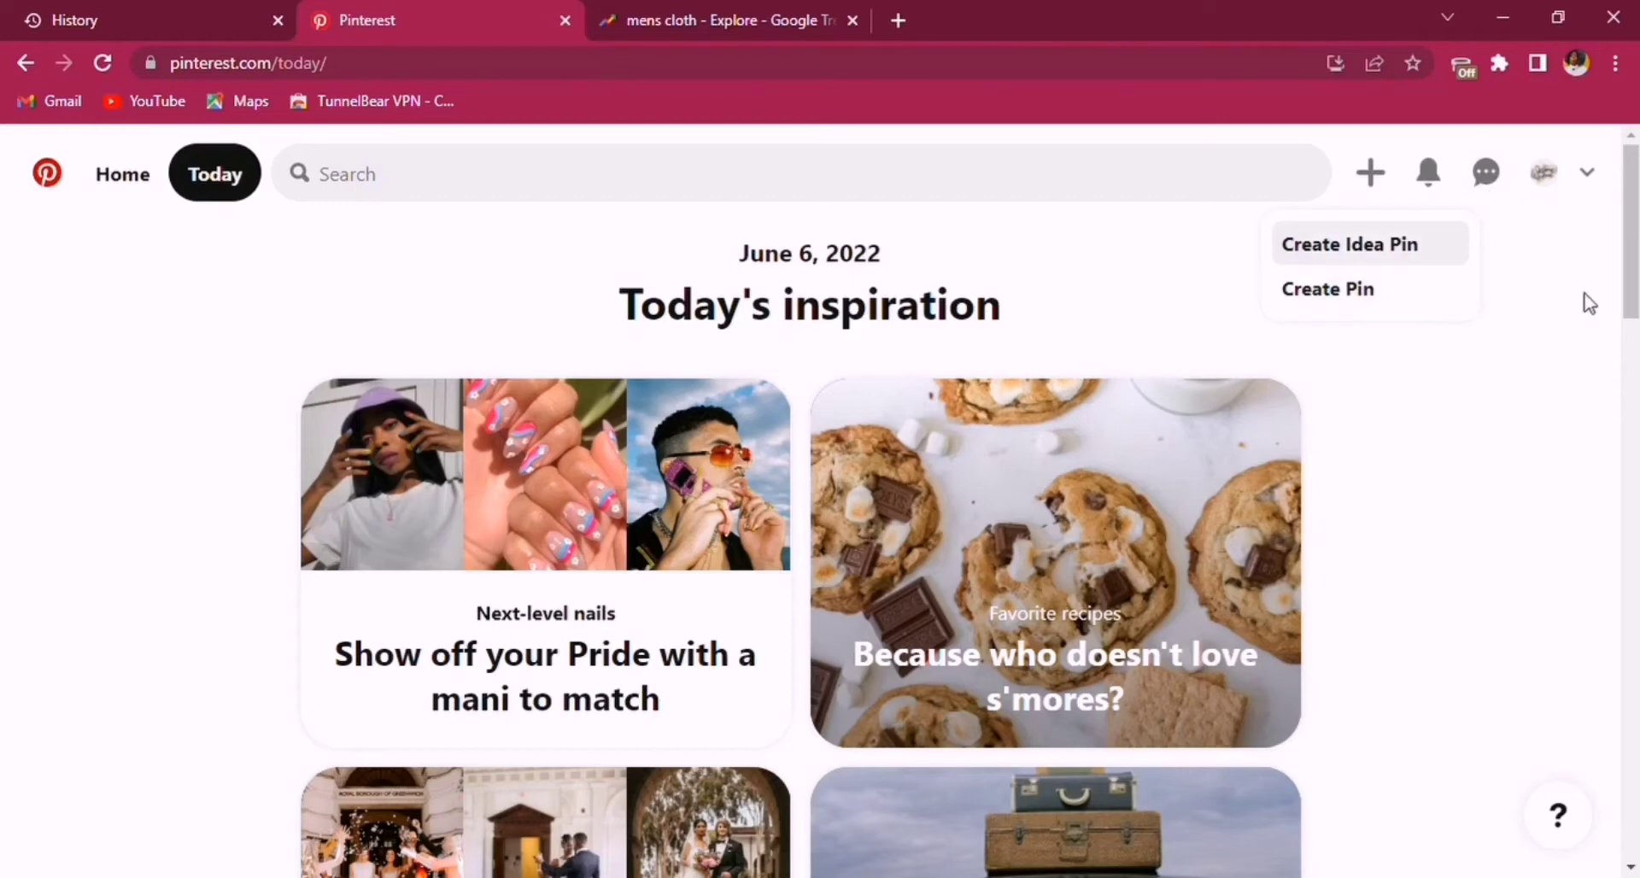
pyautogui.click(1444, 178)
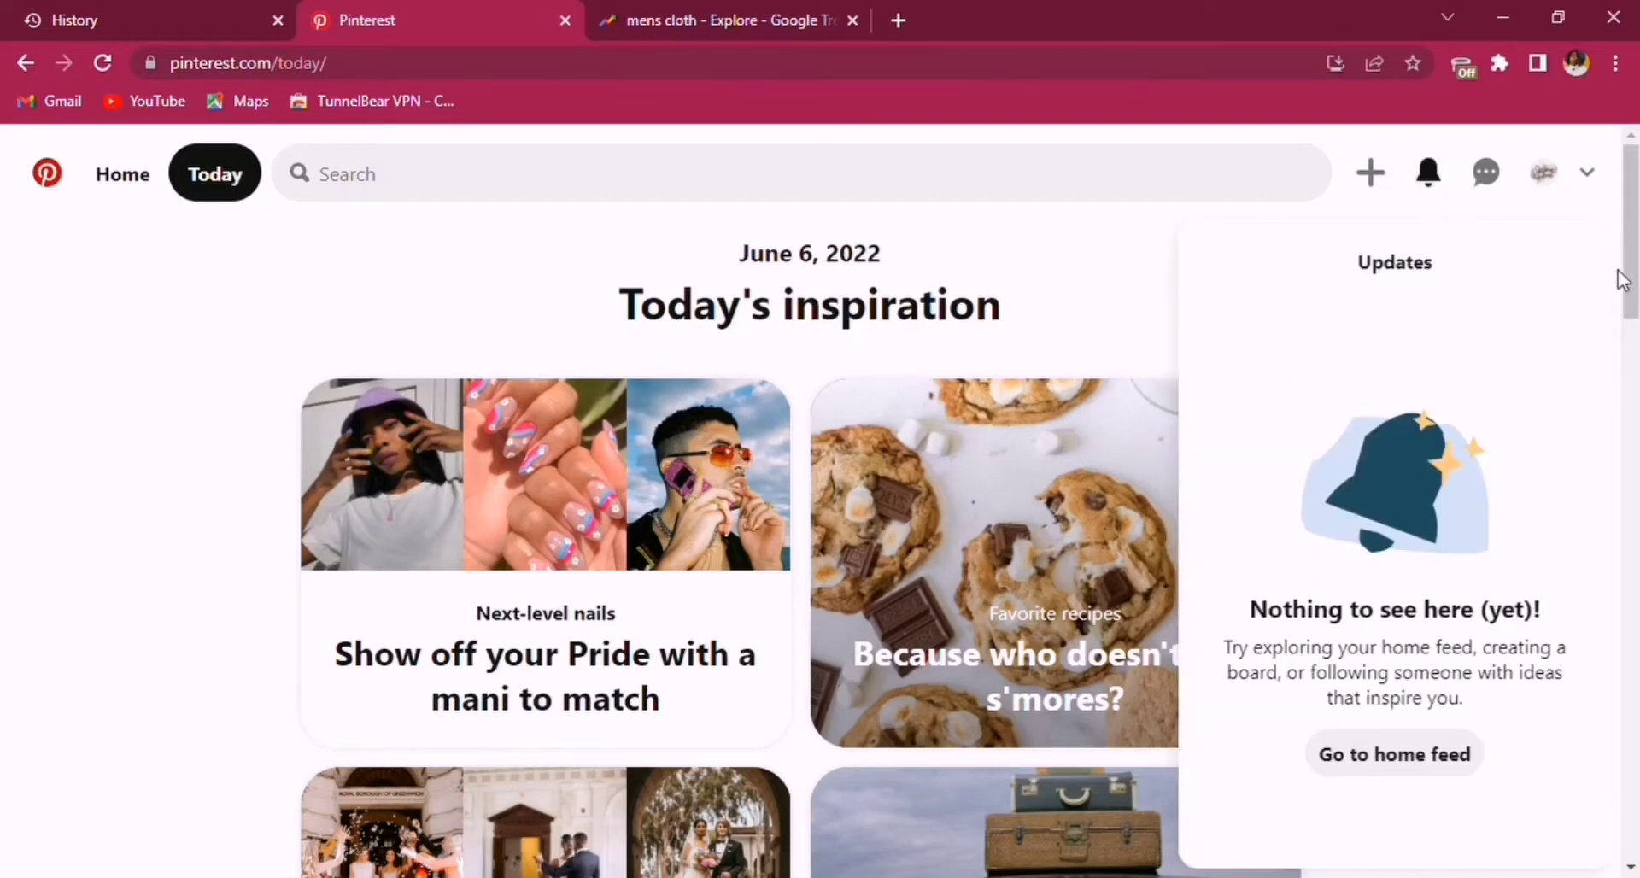
pyautogui.moveTo(1626, 275); pyautogui.dragTo(1604, 230)
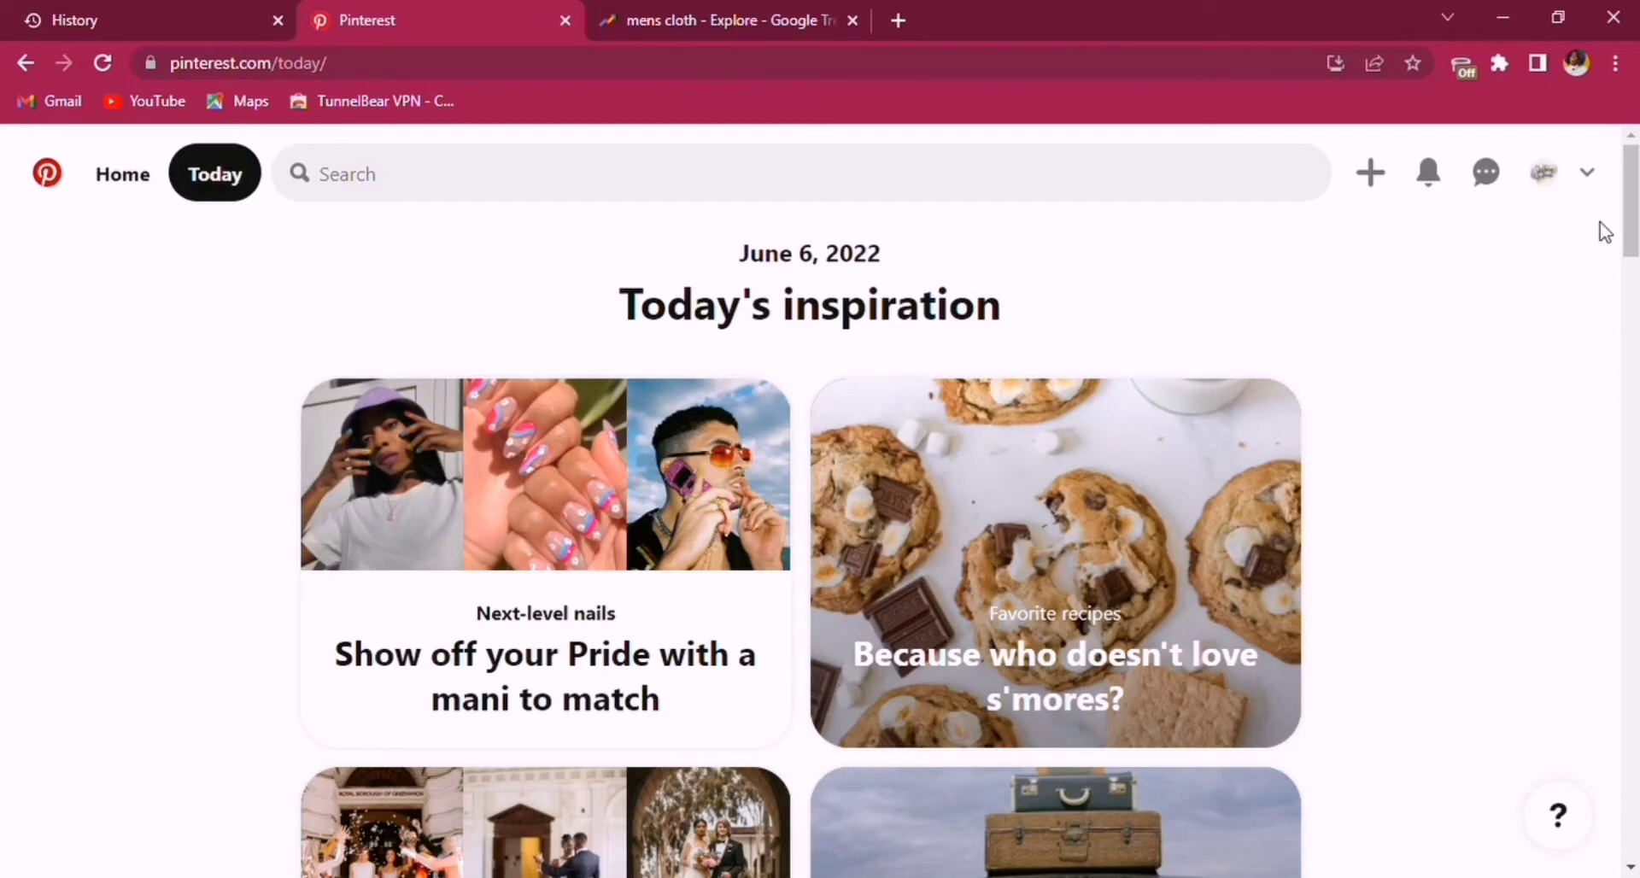
pyautogui.click(1491, 175)
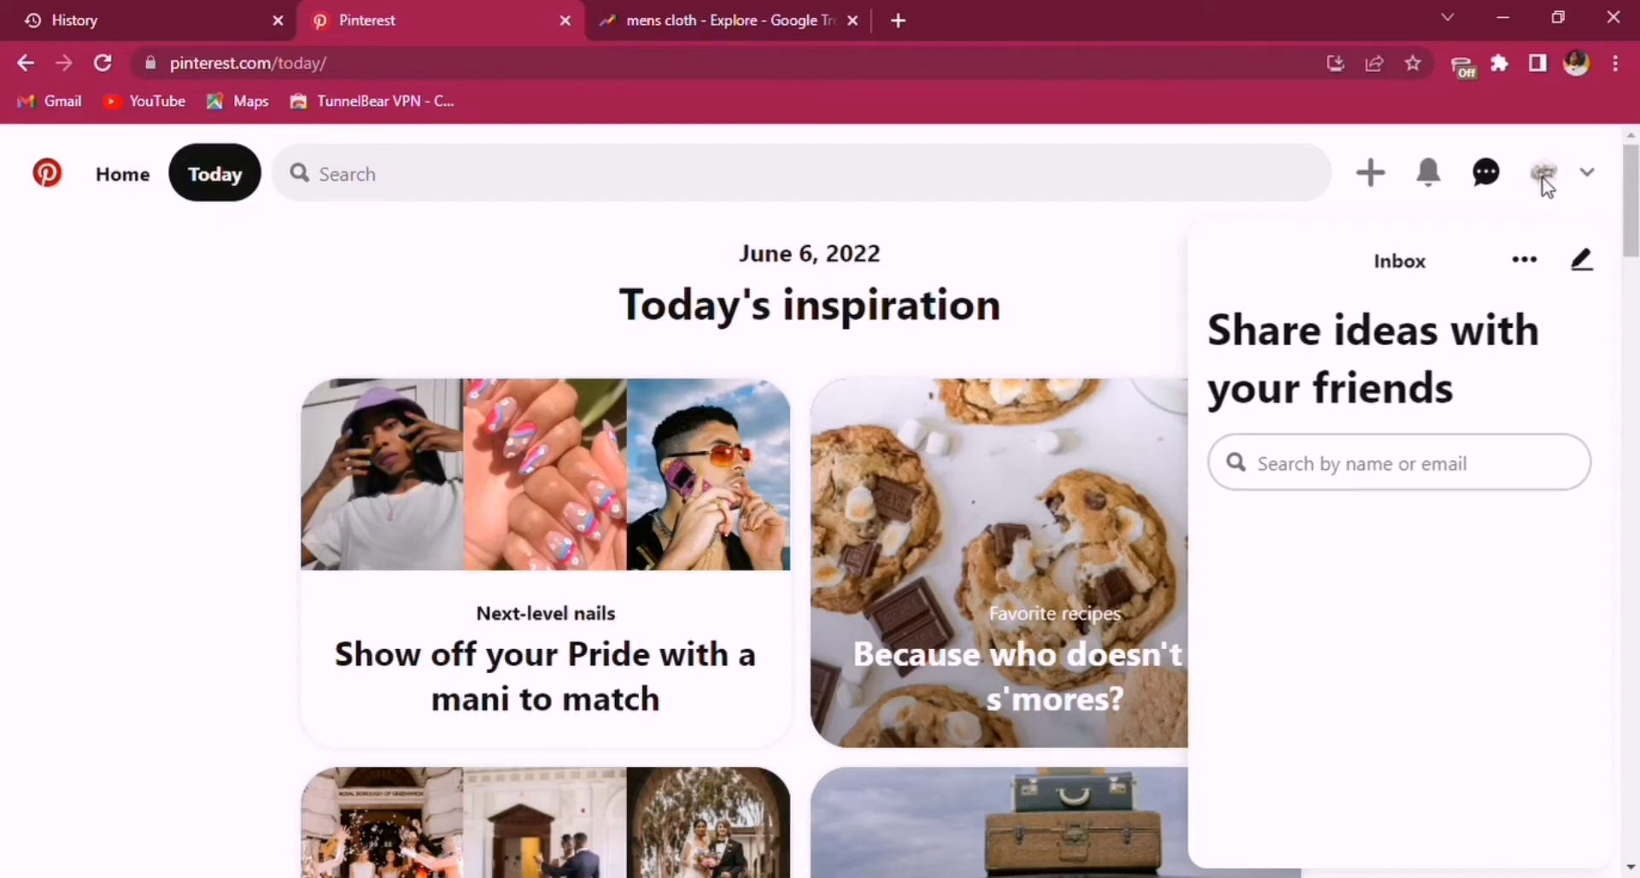
pyautogui.click(1591, 179)
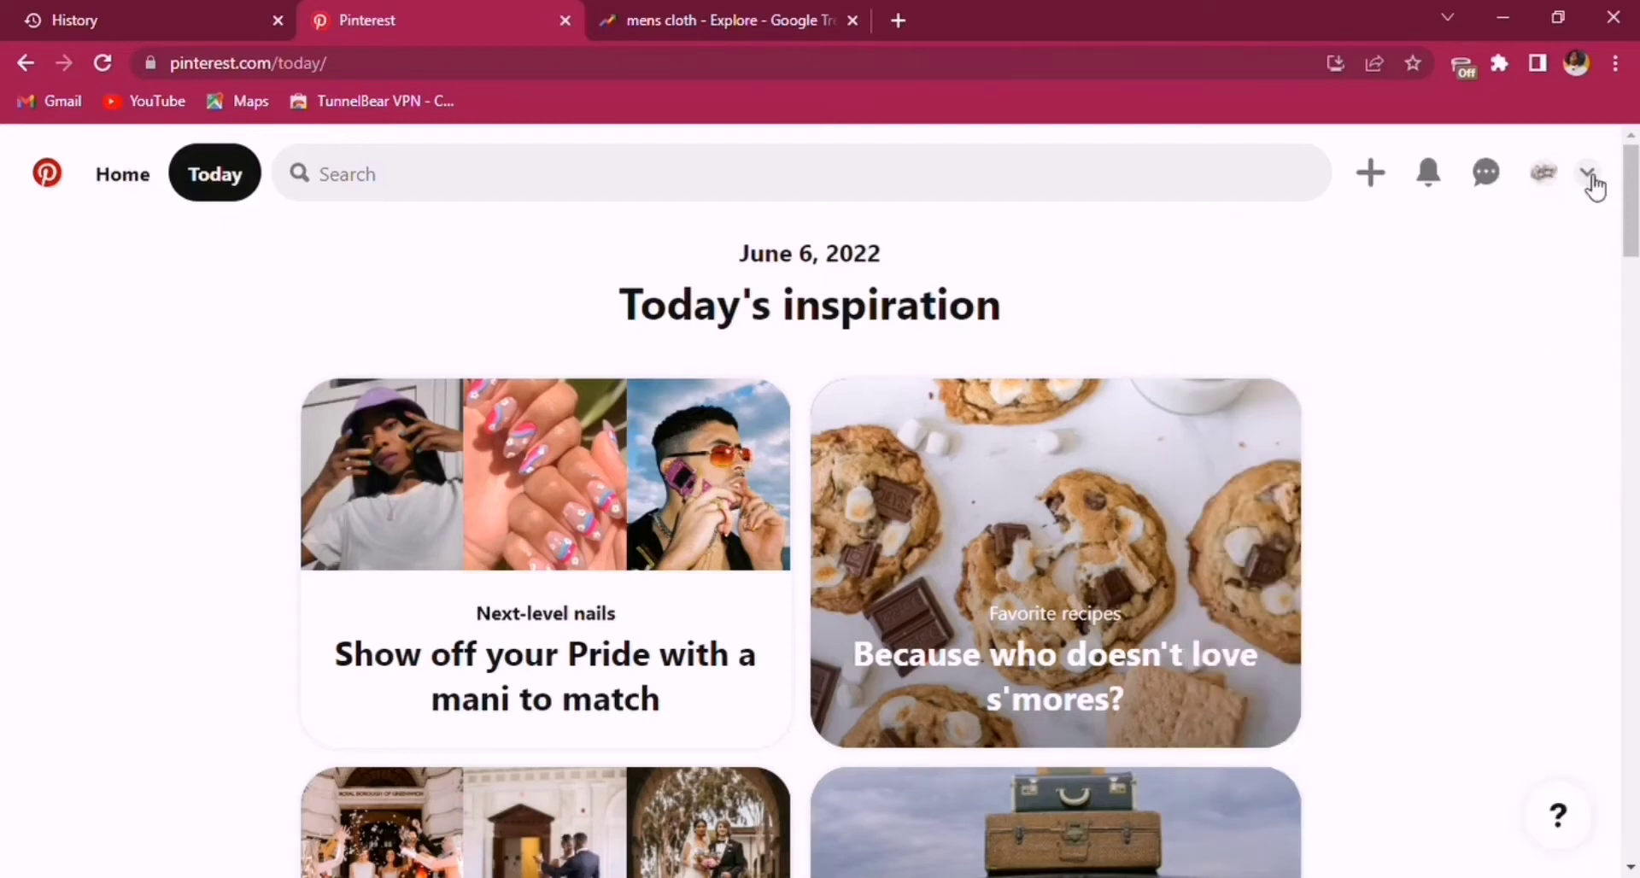
pyautogui.click(1591, 179)
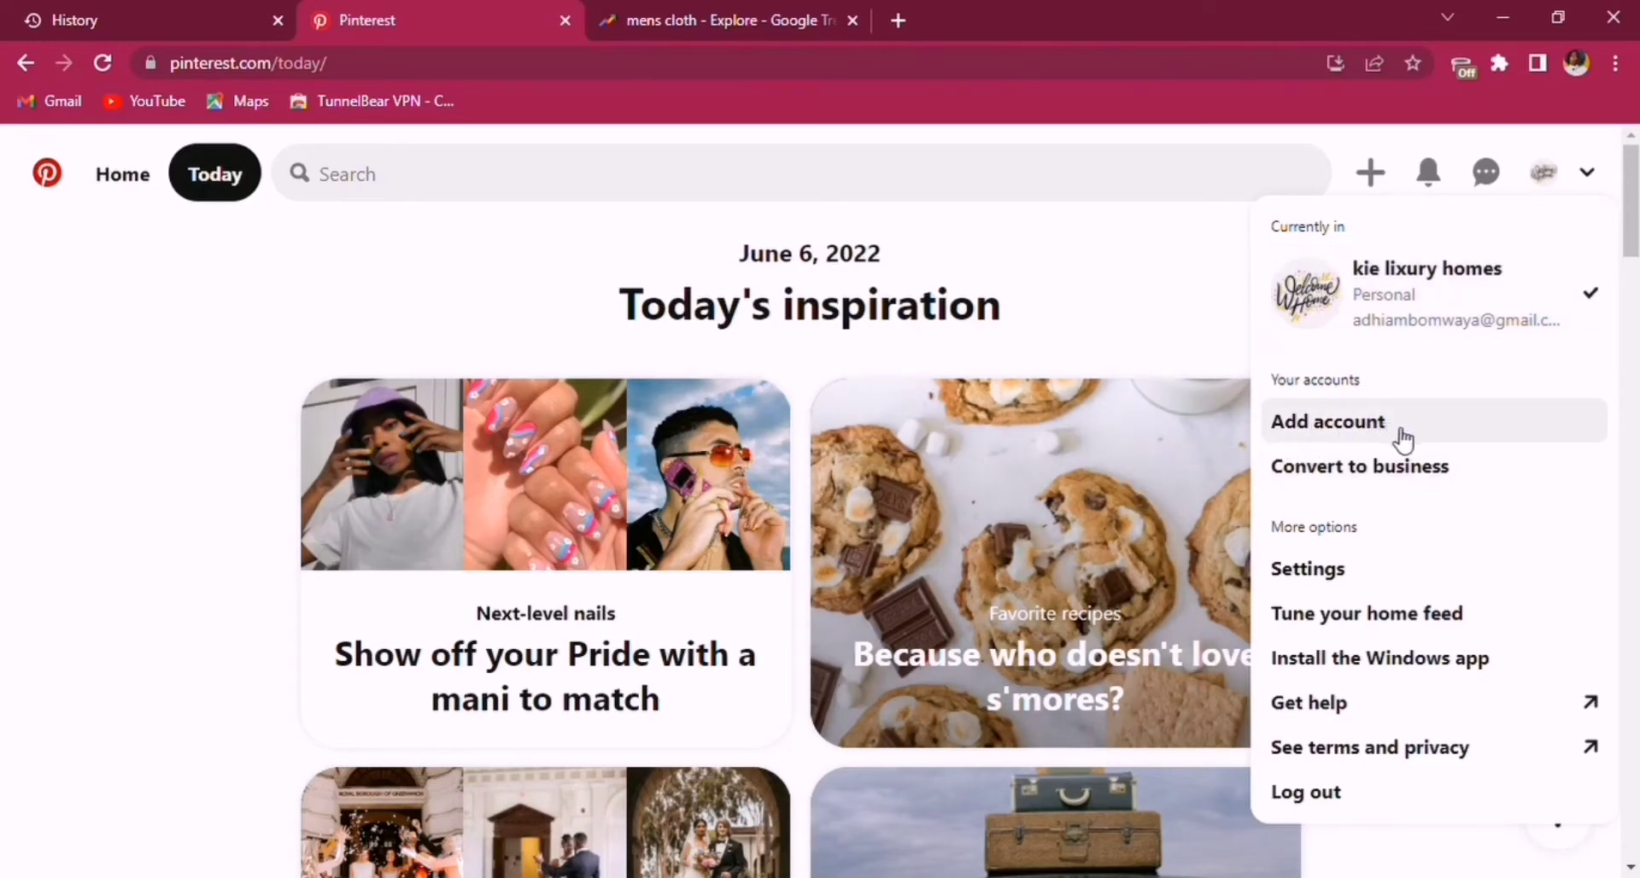
# Start converting the account to business, compare the personal and business features, and accept the free business upgrade.
pyautogui.click(1325, 483)
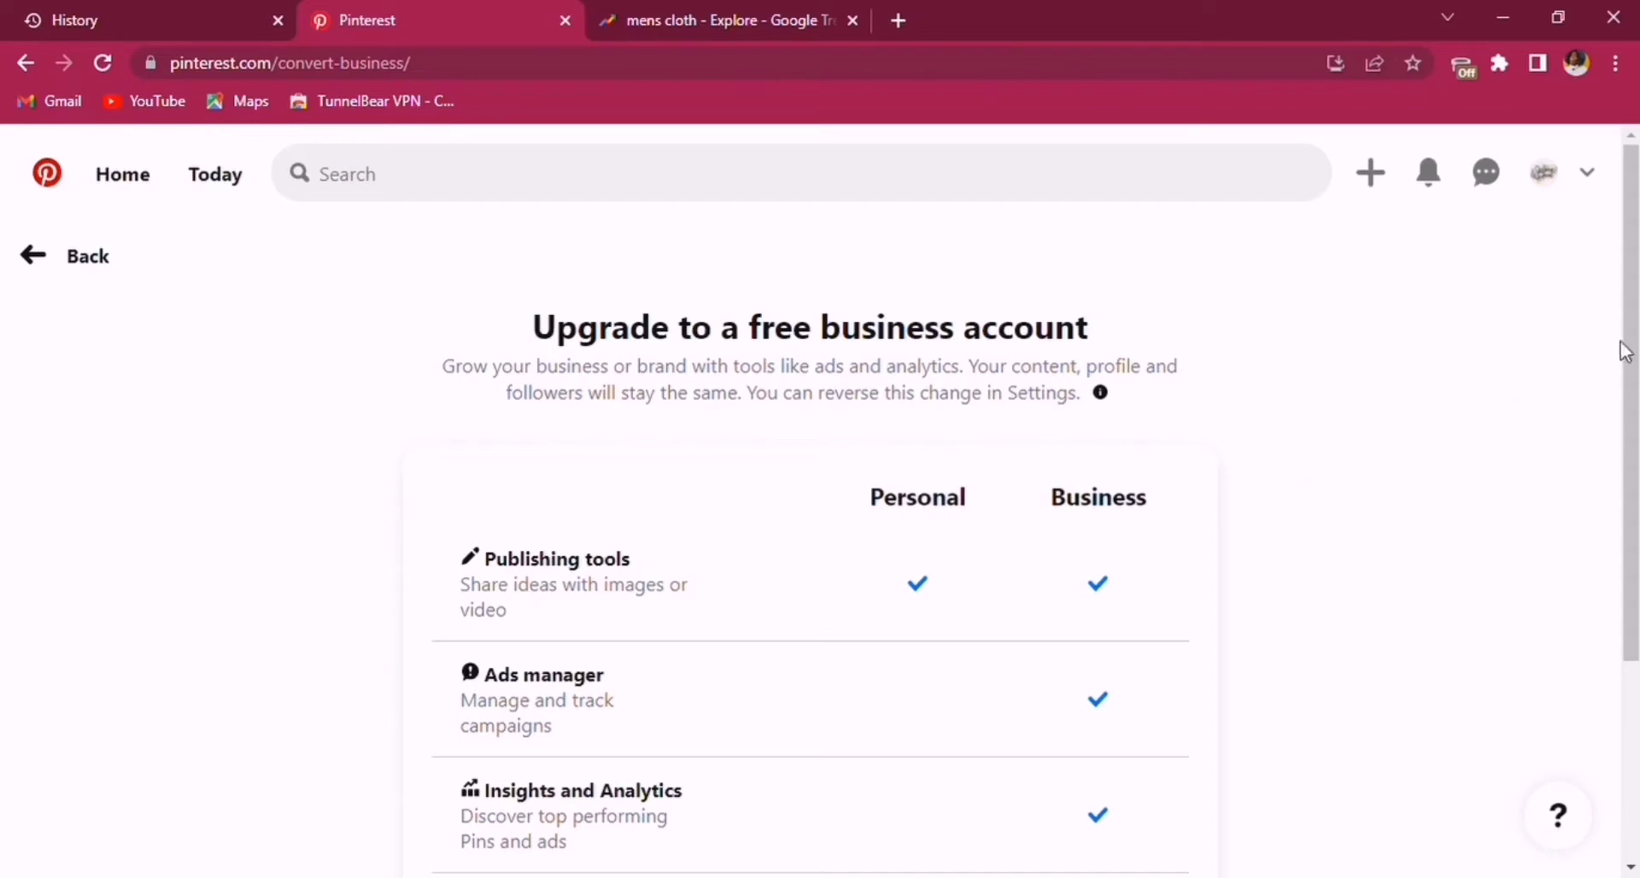
pyautogui.moveTo(1632, 329); pyautogui.dragTo(1632, 426)
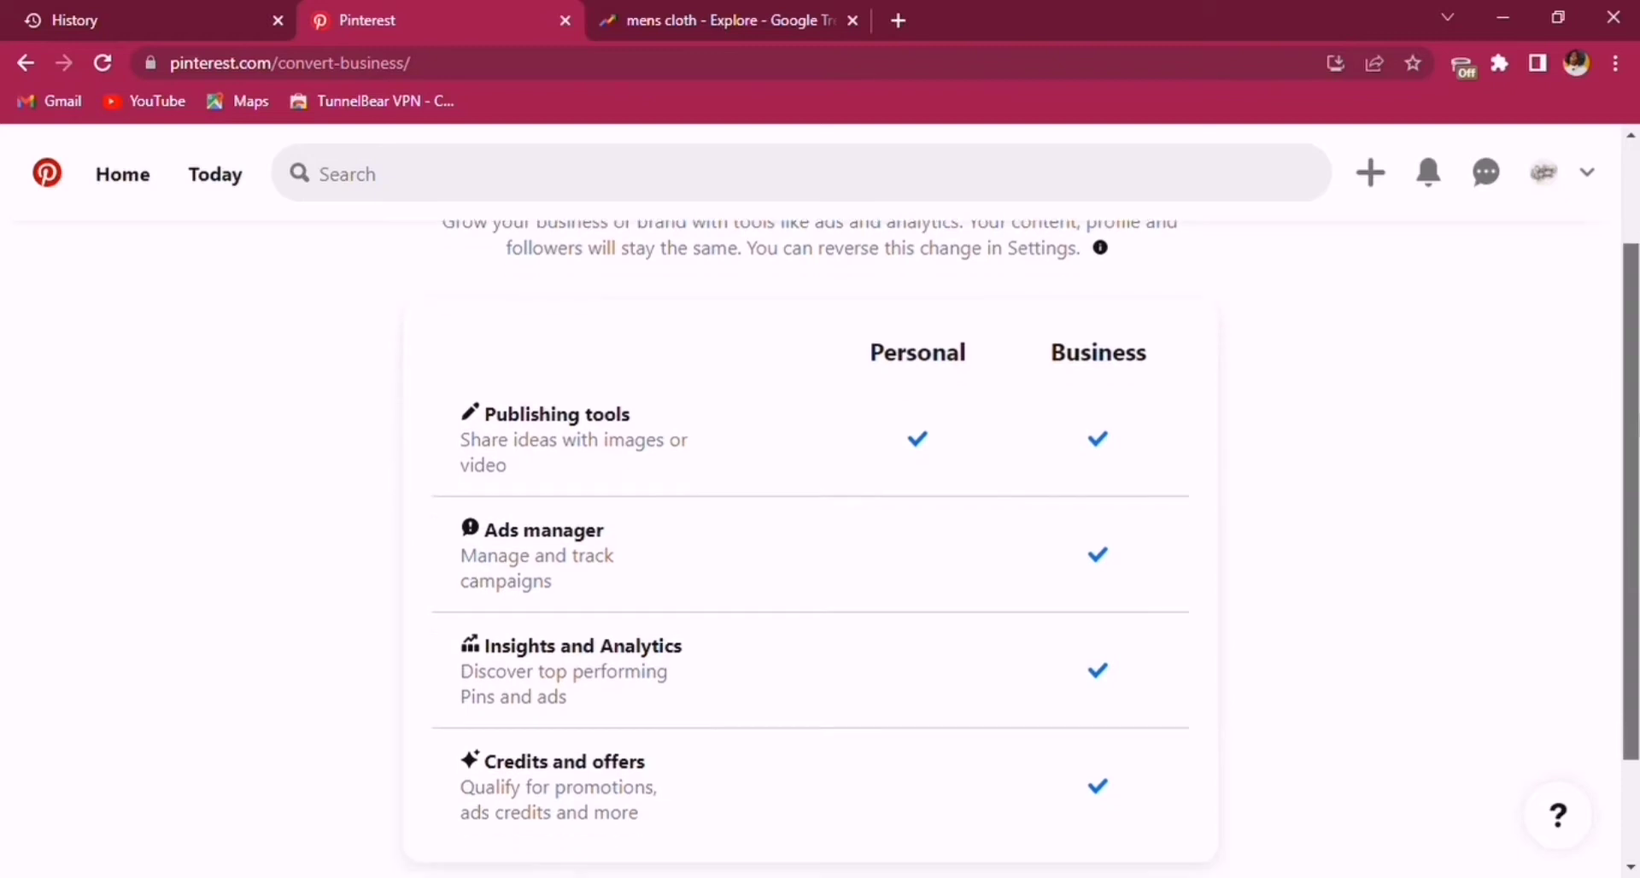
pyautogui.scroll(1, 1025, 544)
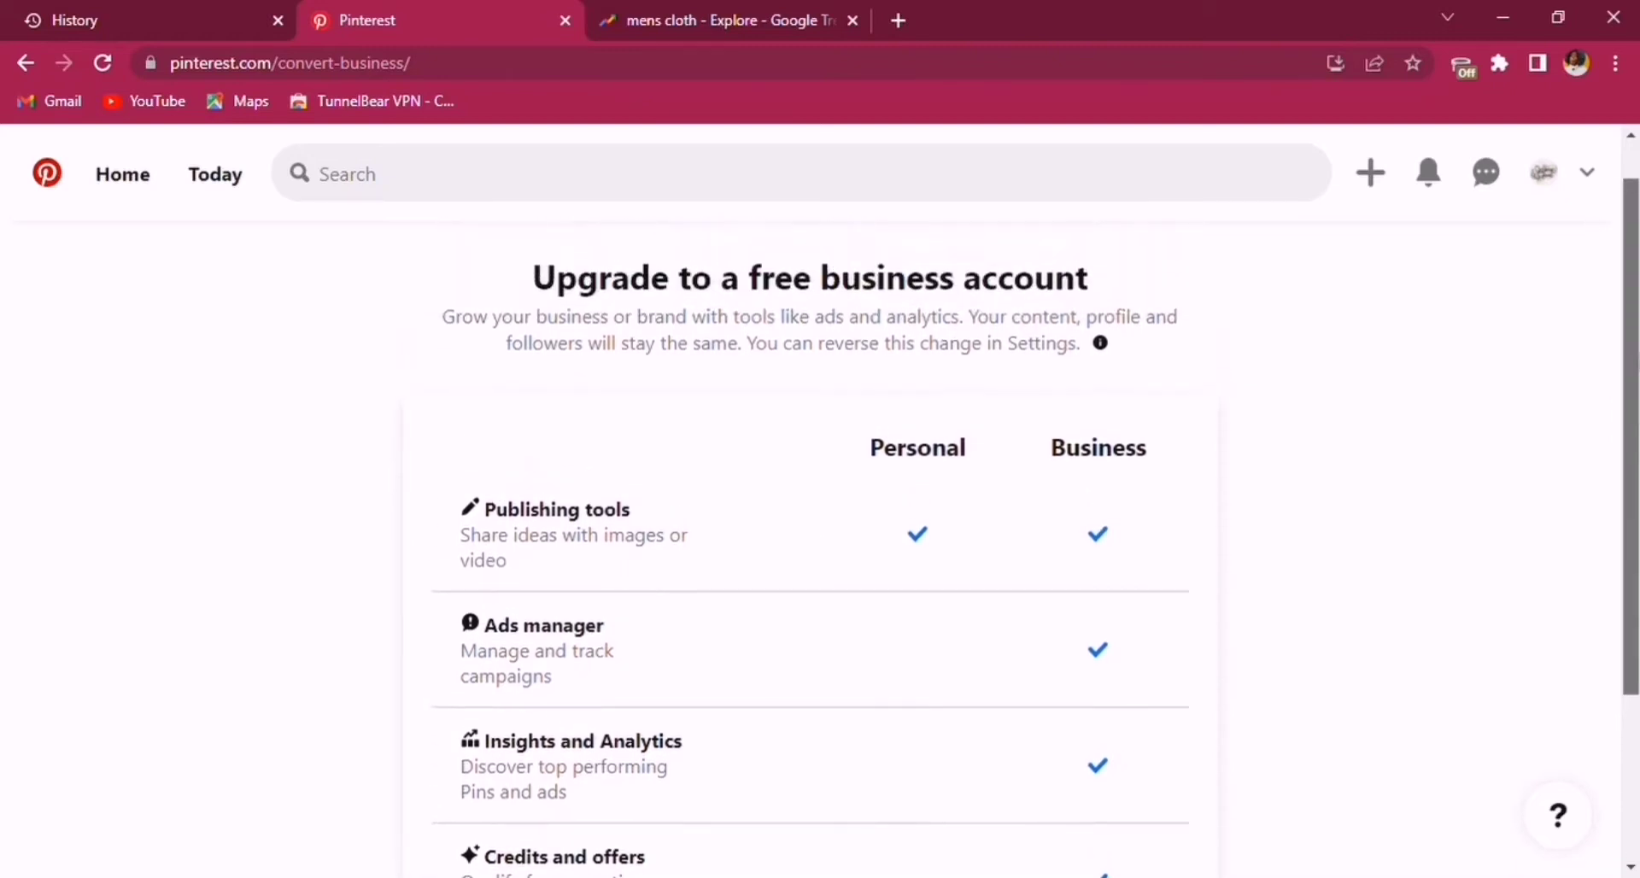
pyautogui.scroll(-3, 1026, 543)
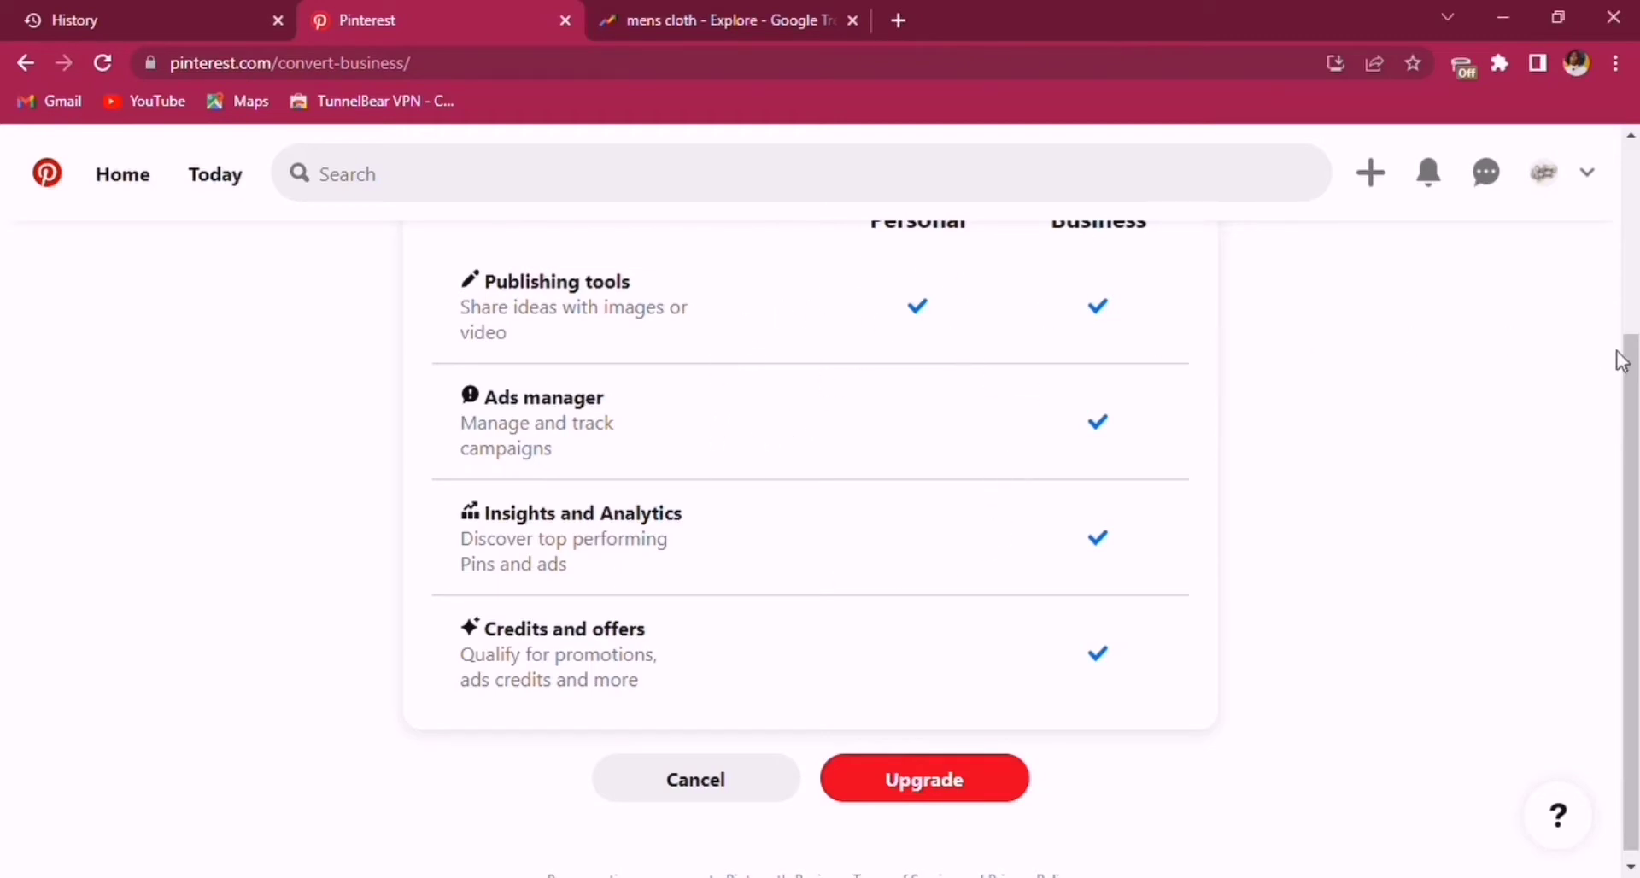
pyautogui.moveTo(1632, 392); pyautogui.dragTo(1626, 345)
pyautogui.click(923, 845)
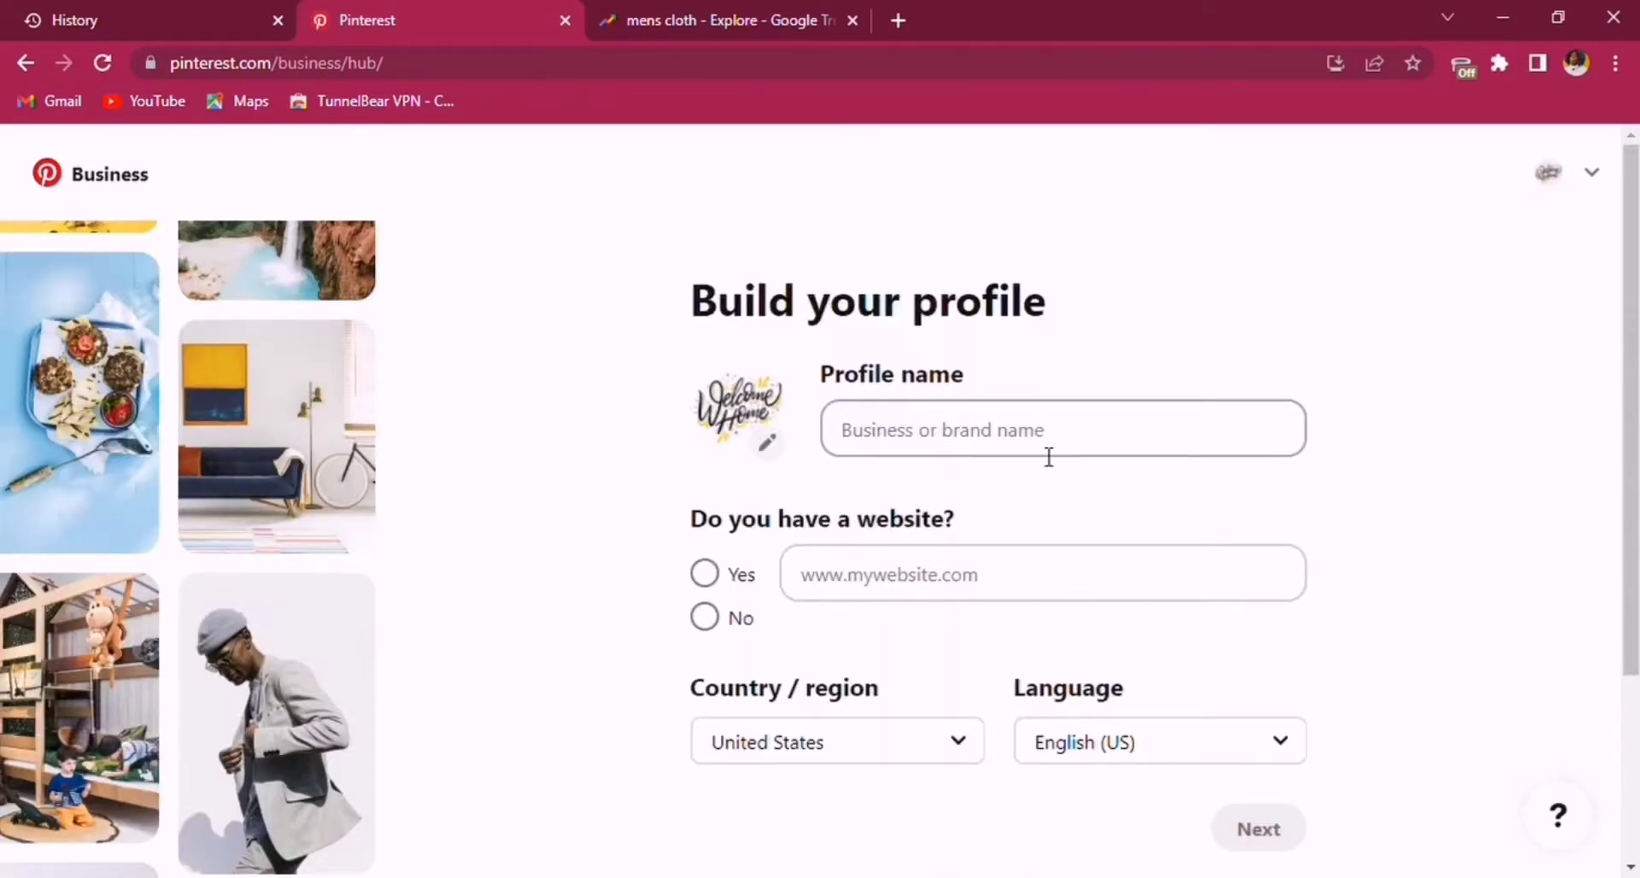
# Enter "kie luxury homes" as the business profile name.
pyautogui.click(967, 442)
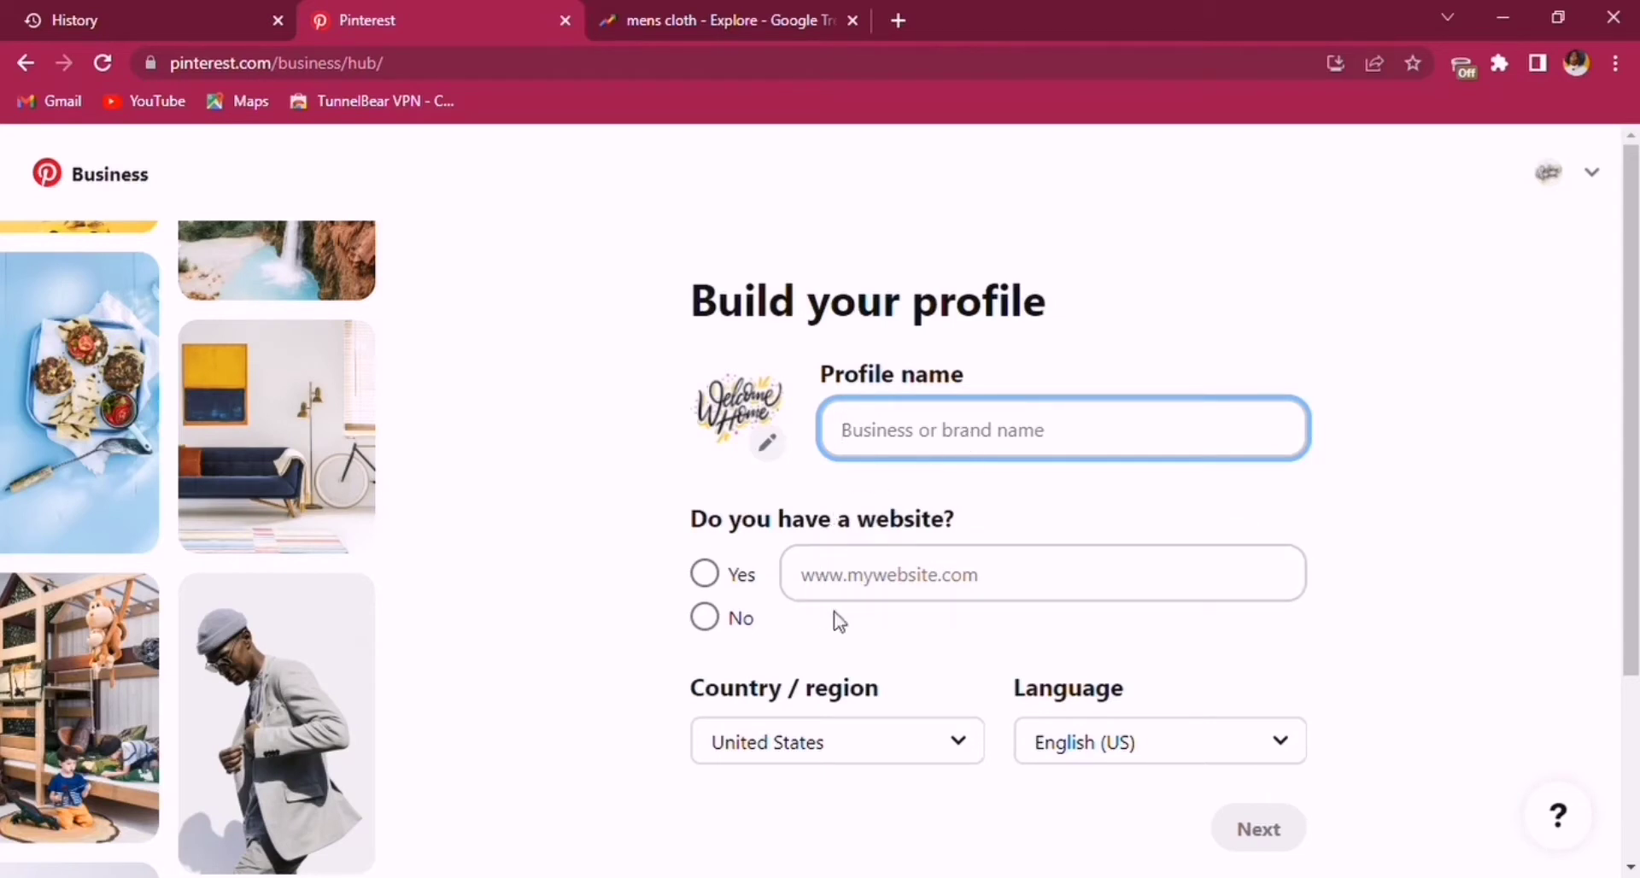
pyautogui.write('kie l')
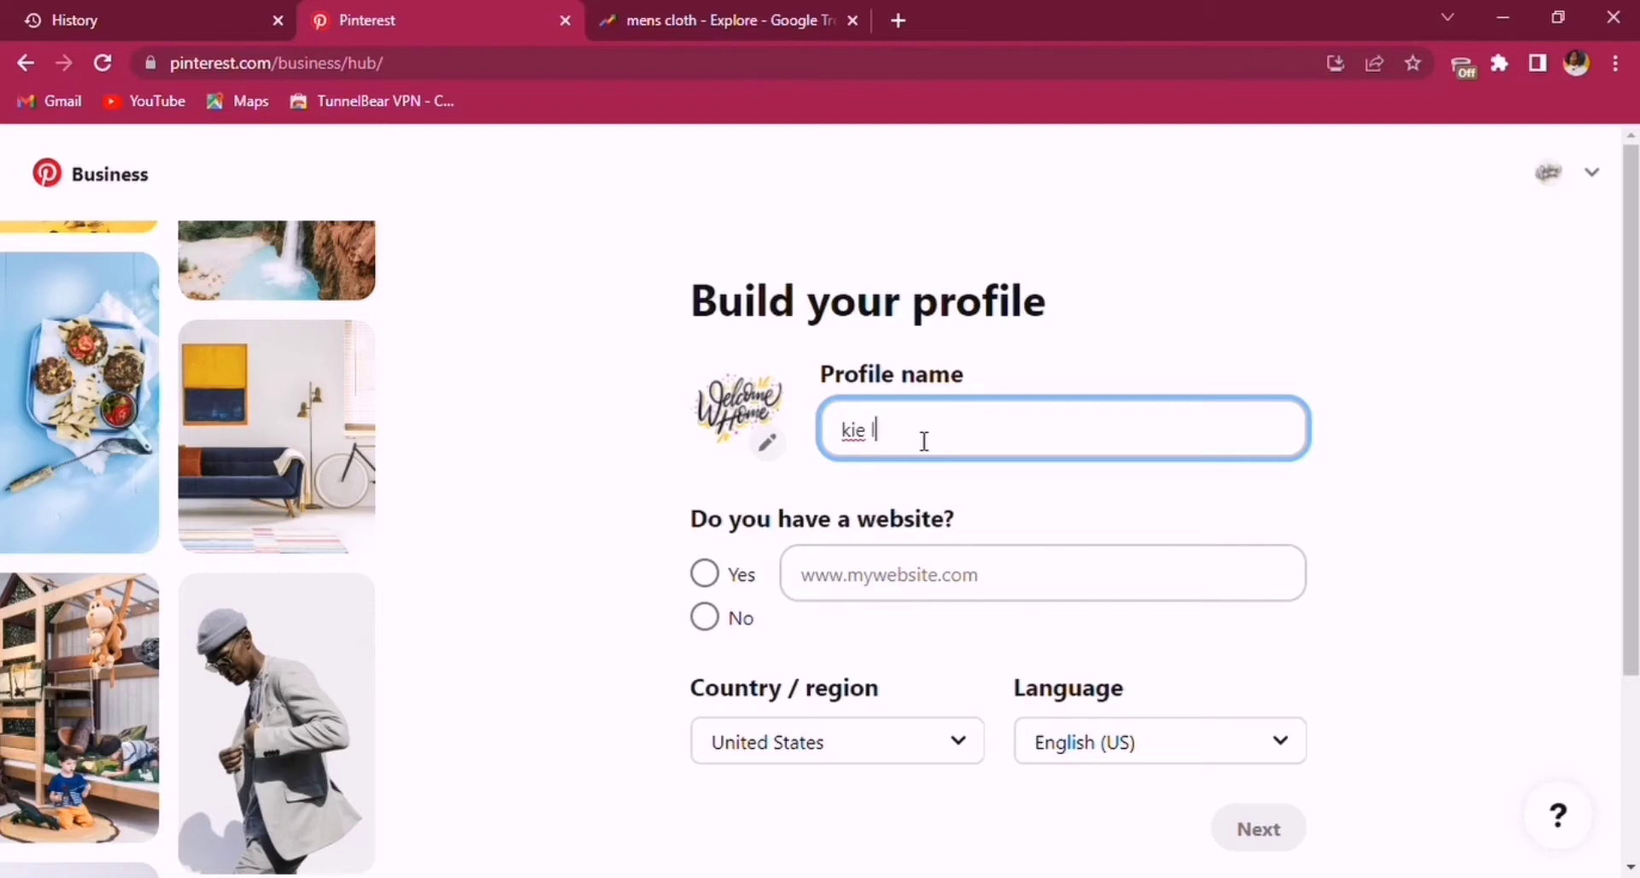
pyautogui.write('uxury homes')
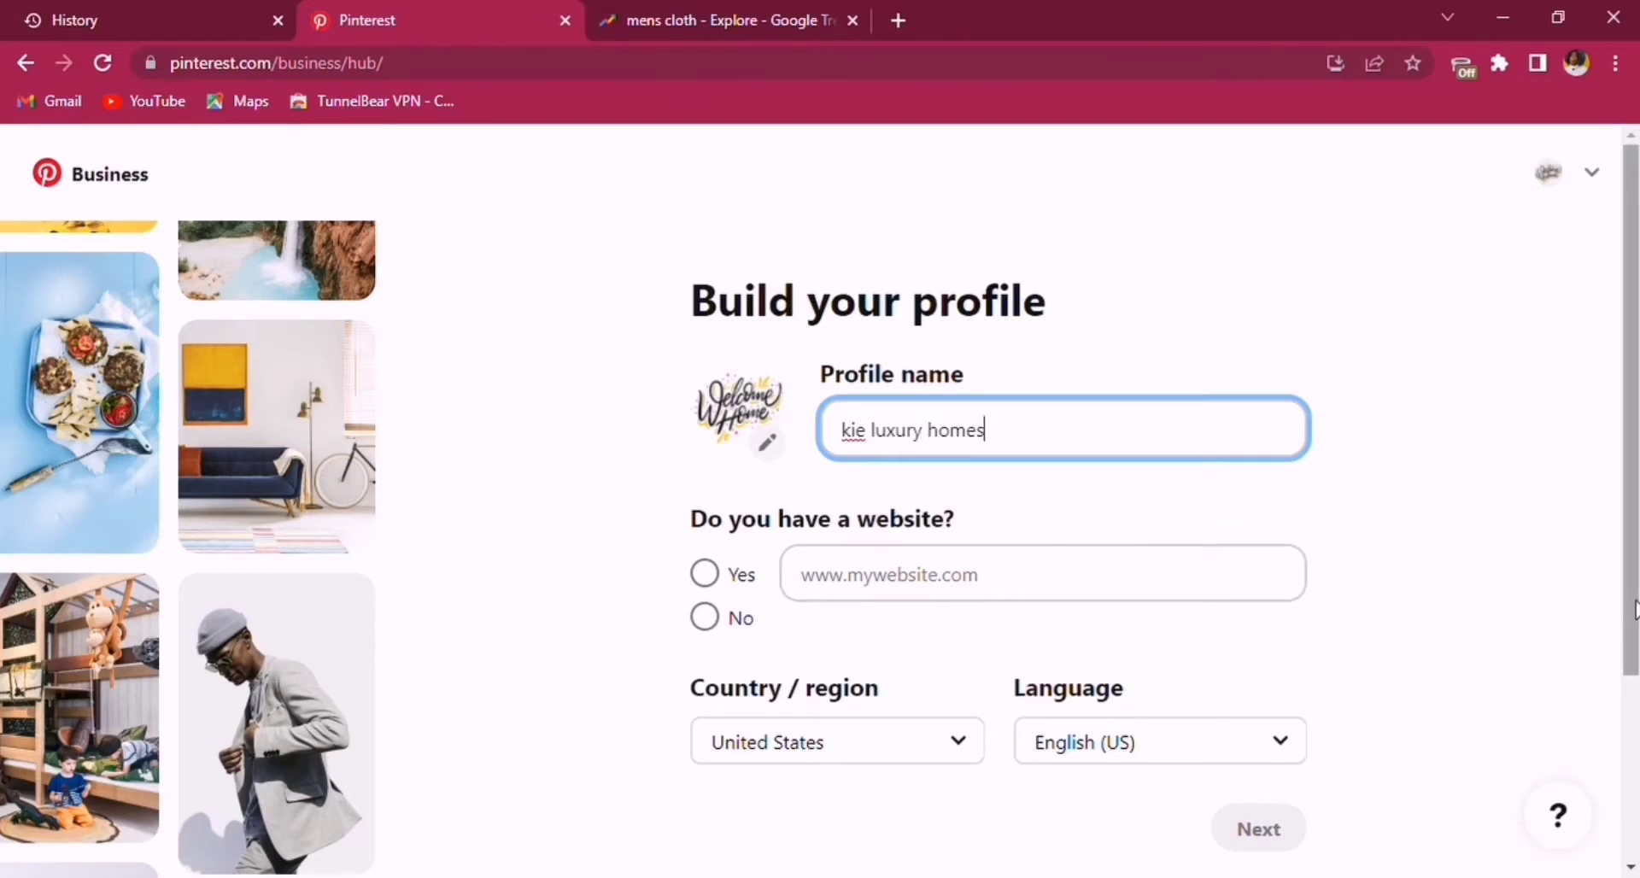
pyautogui.scroll(-2, 1617, 630)
pyautogui.scroll(2, 1447, 756)
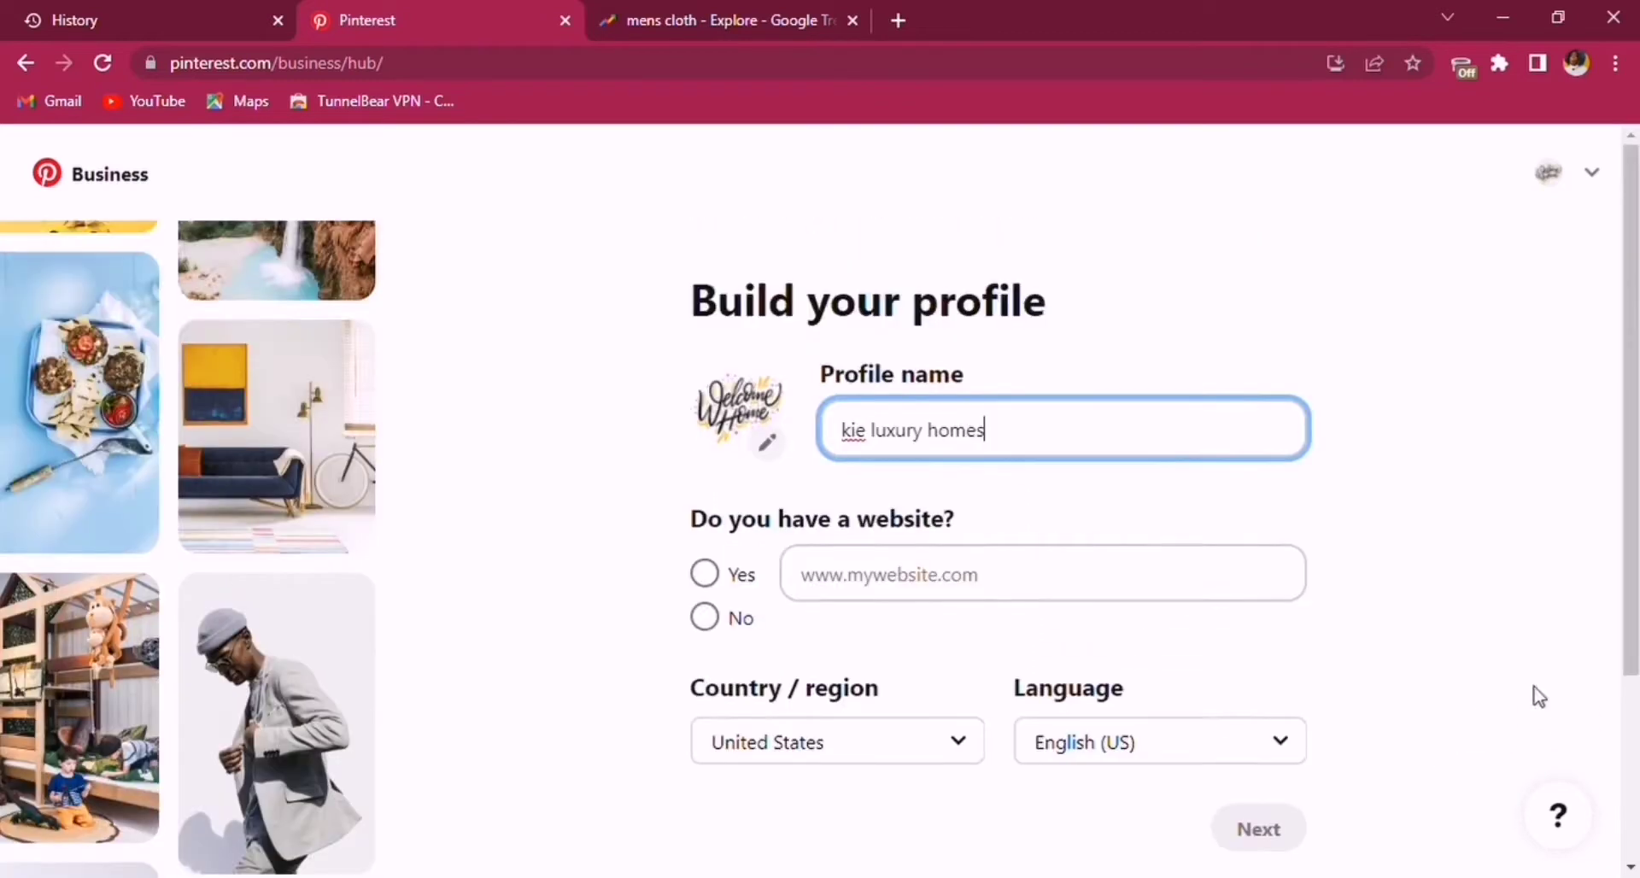
pyautogui.scroll(-2, 1532, 694)
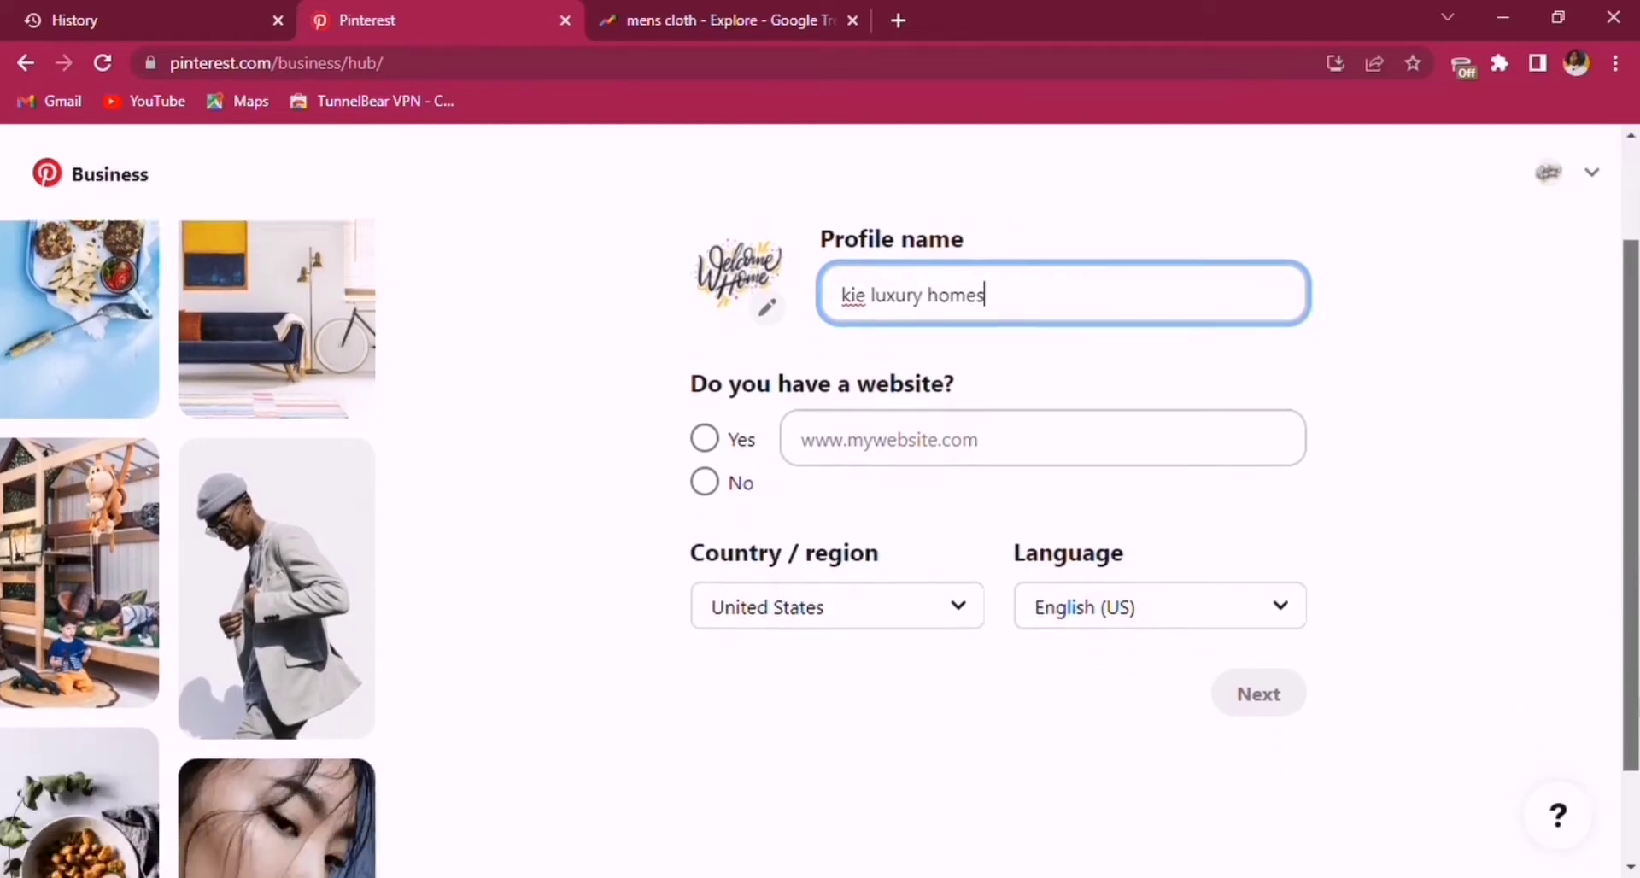
pyautogui.scroll(3, 1532, 695)
pyautogui.scroll(-2, 1630, 620)
pyautogui.scroll(2, 1534, 692)
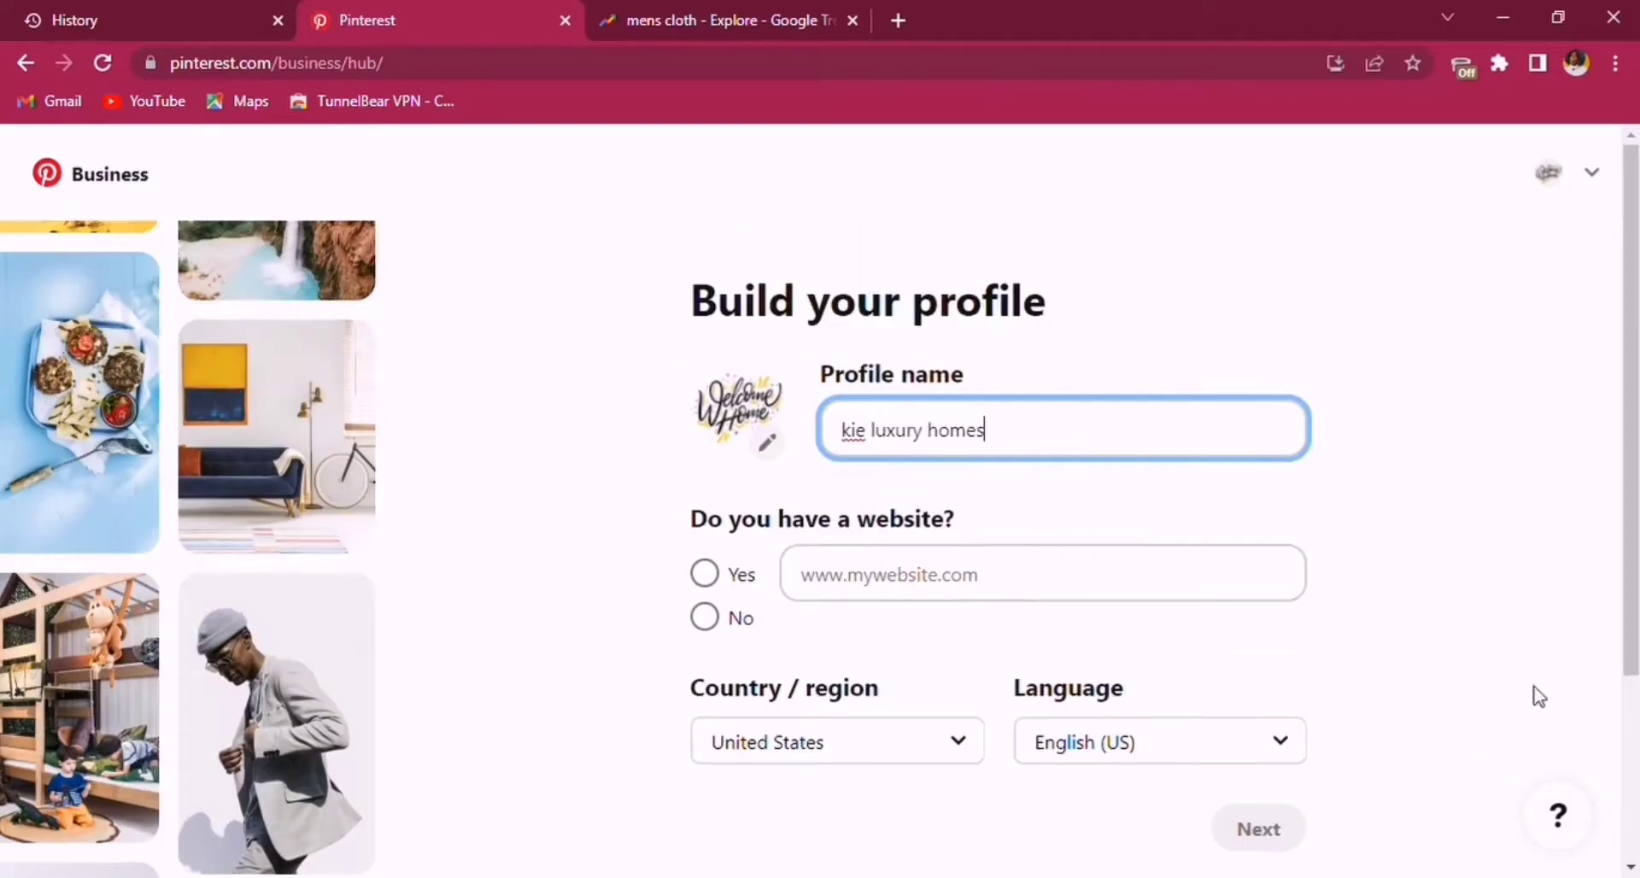
pyautogui.scroll(-1, 1629, 622)
pyautogui.scroll(-1, 1630, 622)
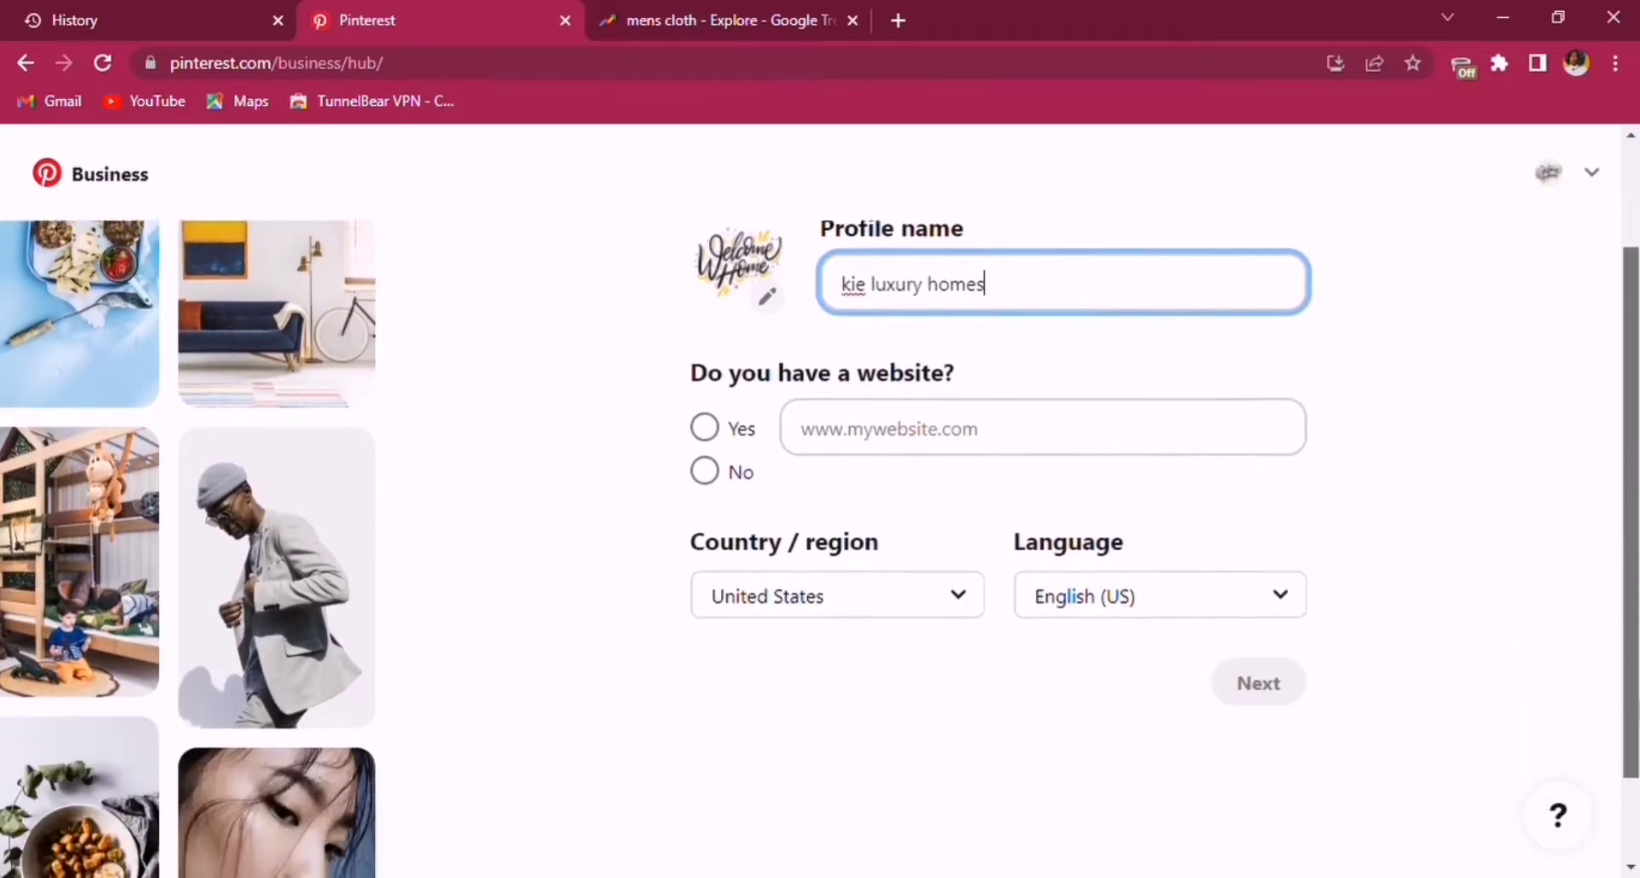
pyautogui.scroll(2, 1534, 692)
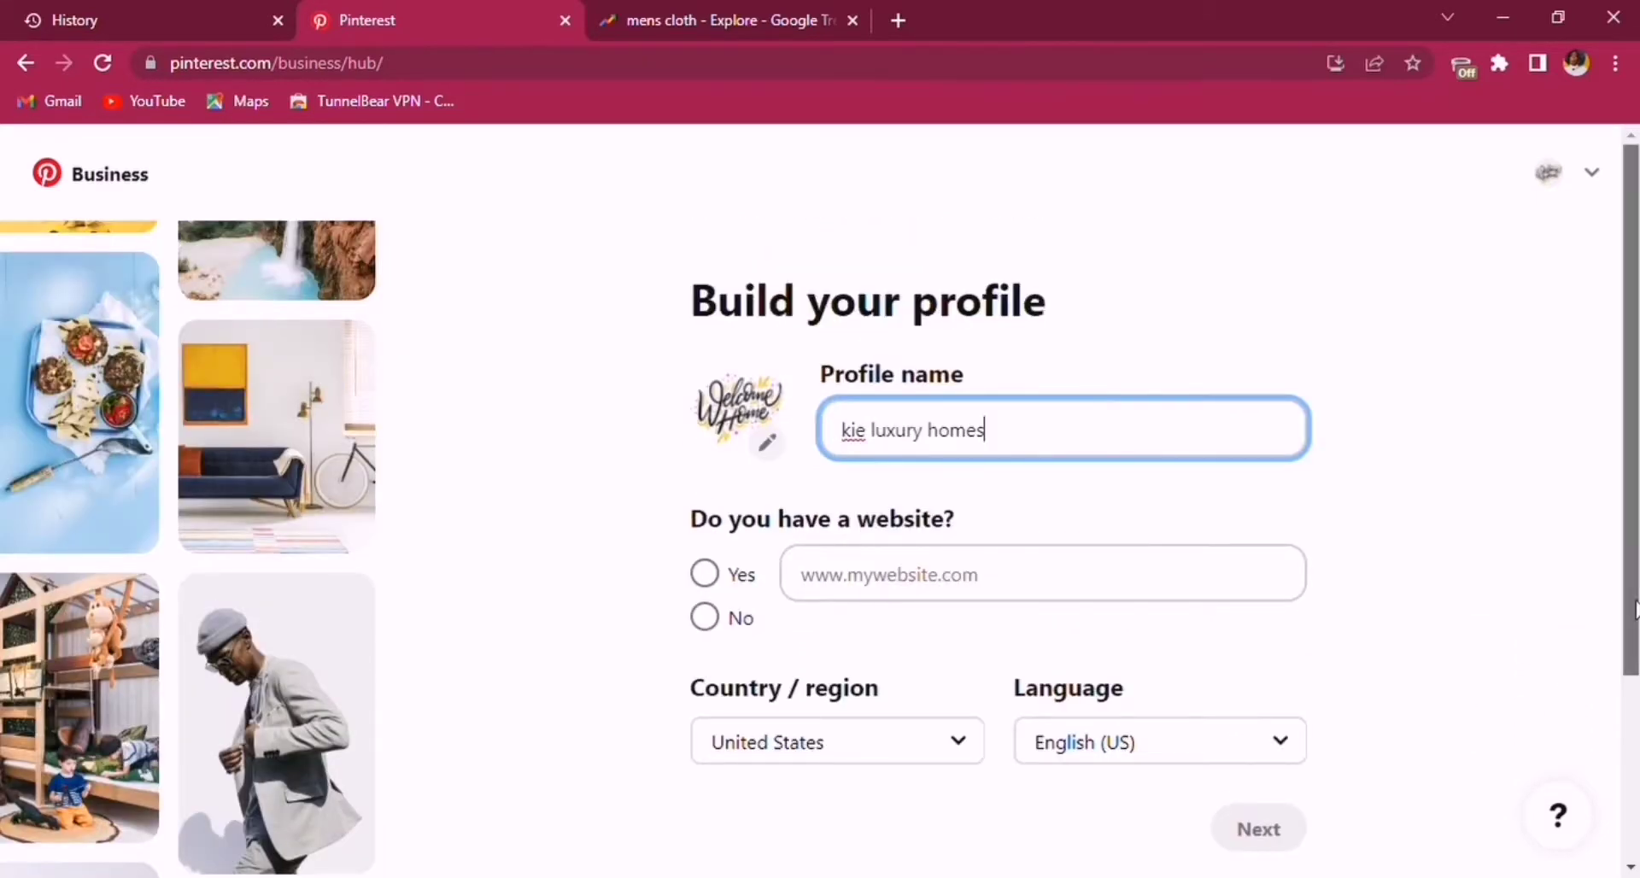
pyautogui.scroll(-2, 1630, 617)
pyautogui.scroll(2, 1538, 692)
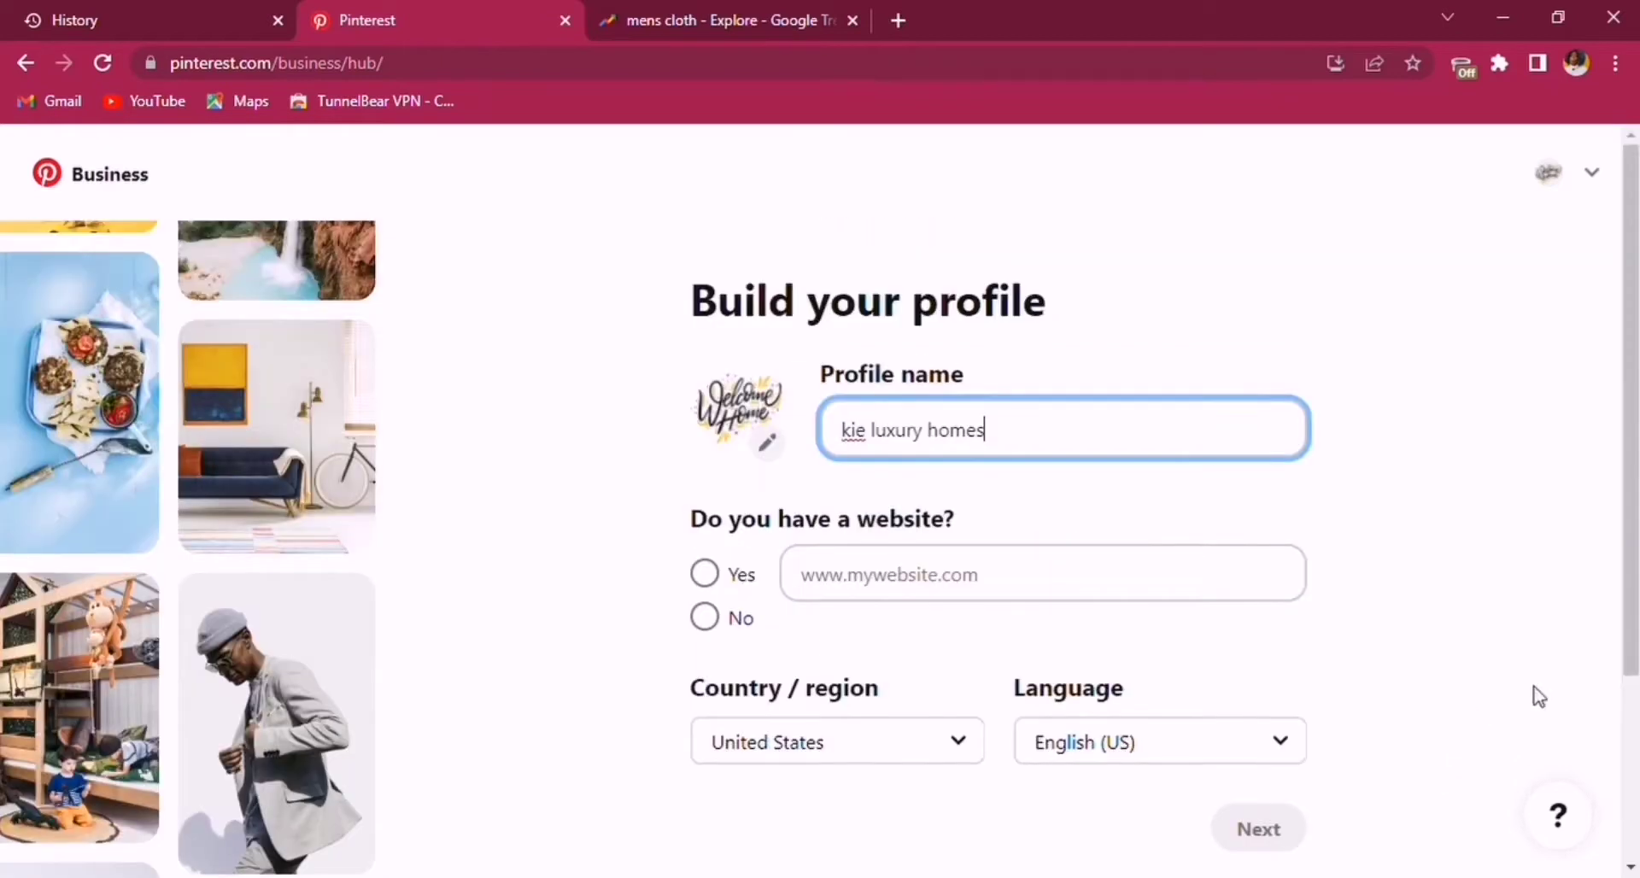
pyautogui.scroll(-1, 1629, 622)
pyautogui.scroll(-2, 820, 510)
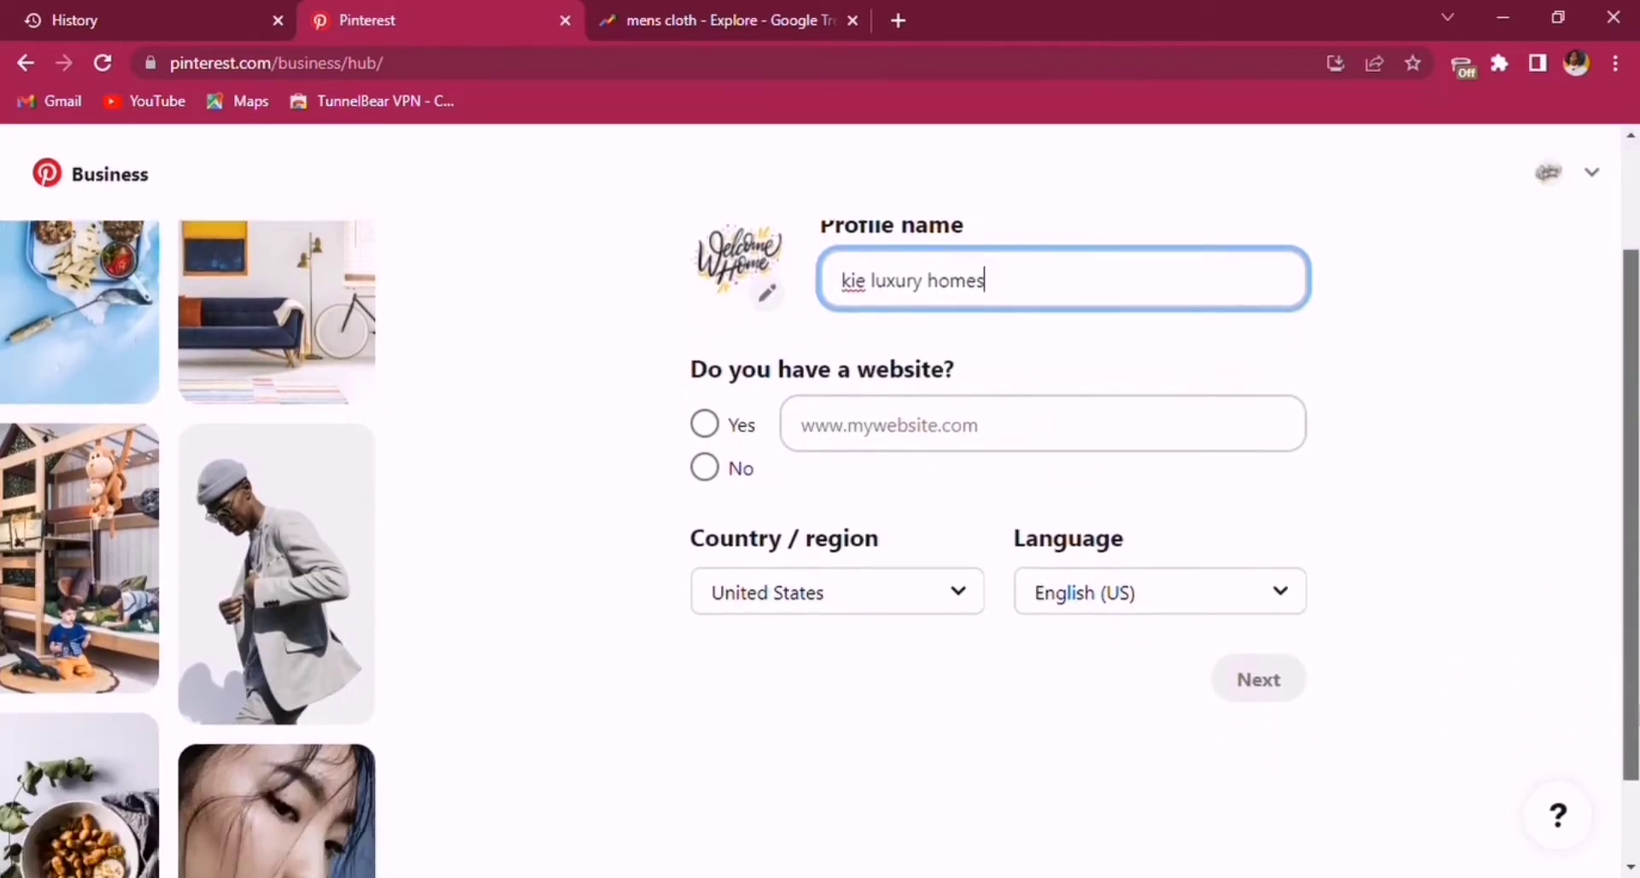
pyautogui.scroll(2, 1535, 696)
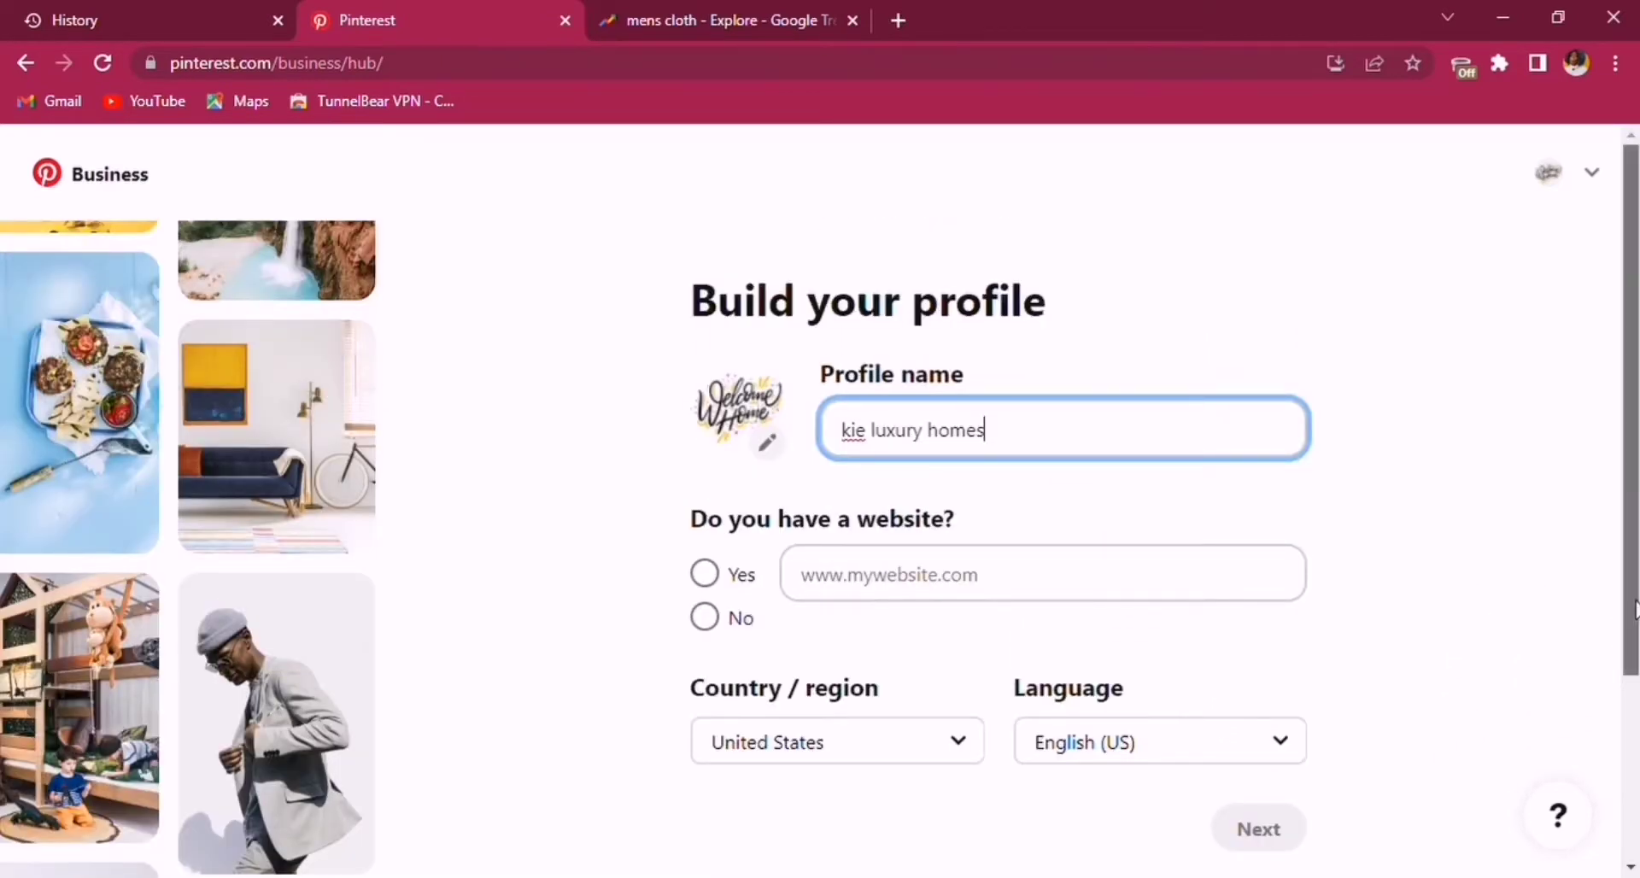
pyautogui.scroll(-2, 1444, 756)
pyautogui.scroll(3, 1444, 756)
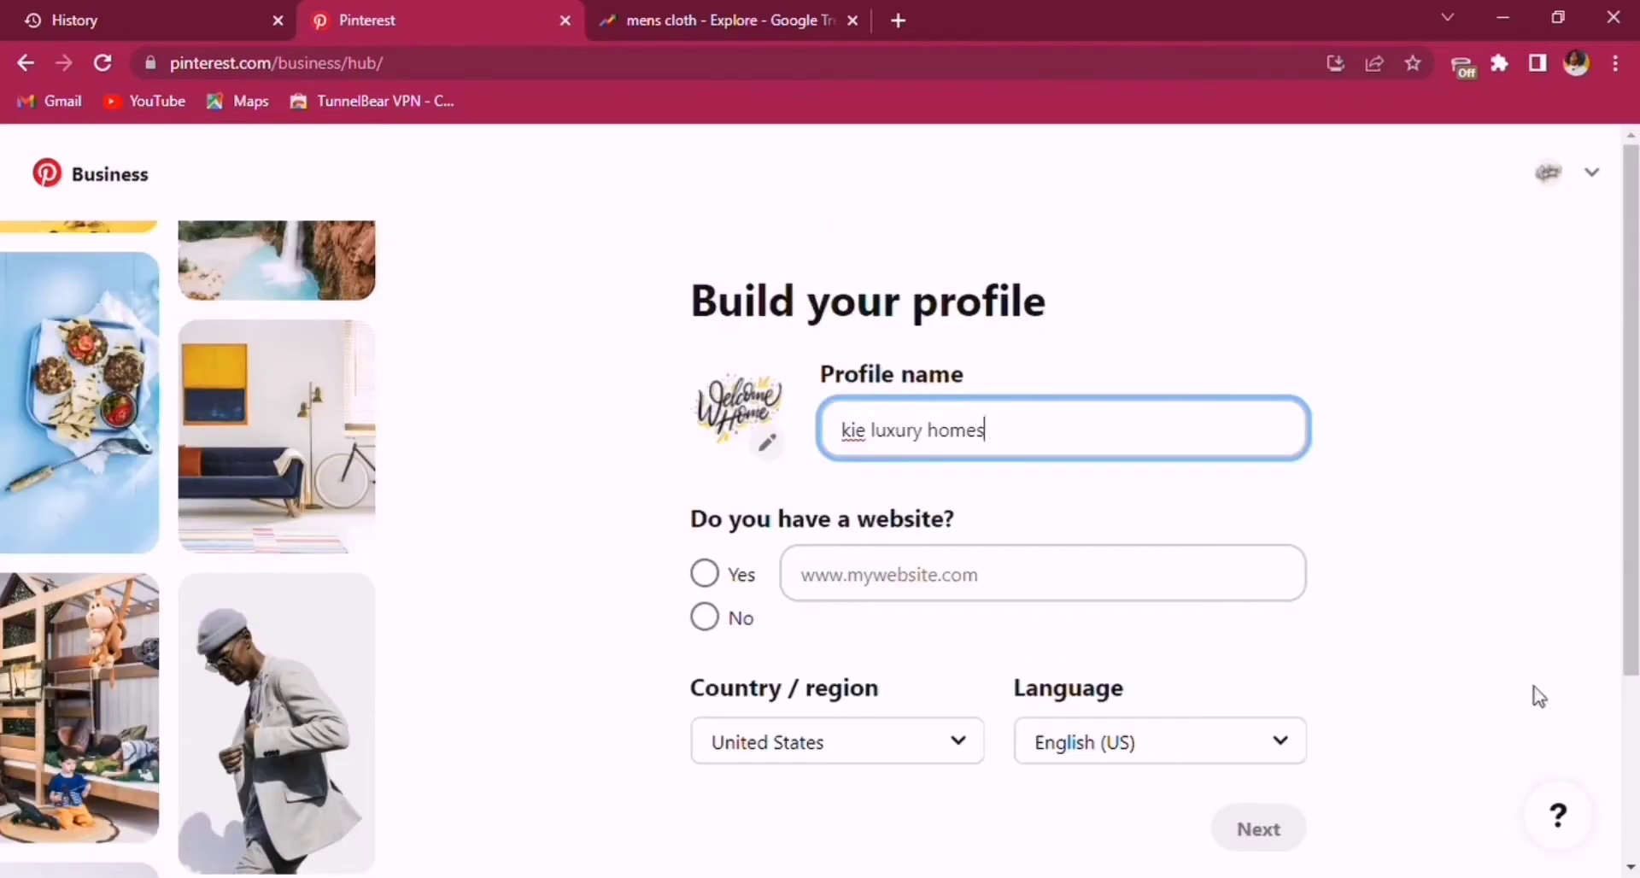
pyautogui.scroll(-3, 1444, 758)
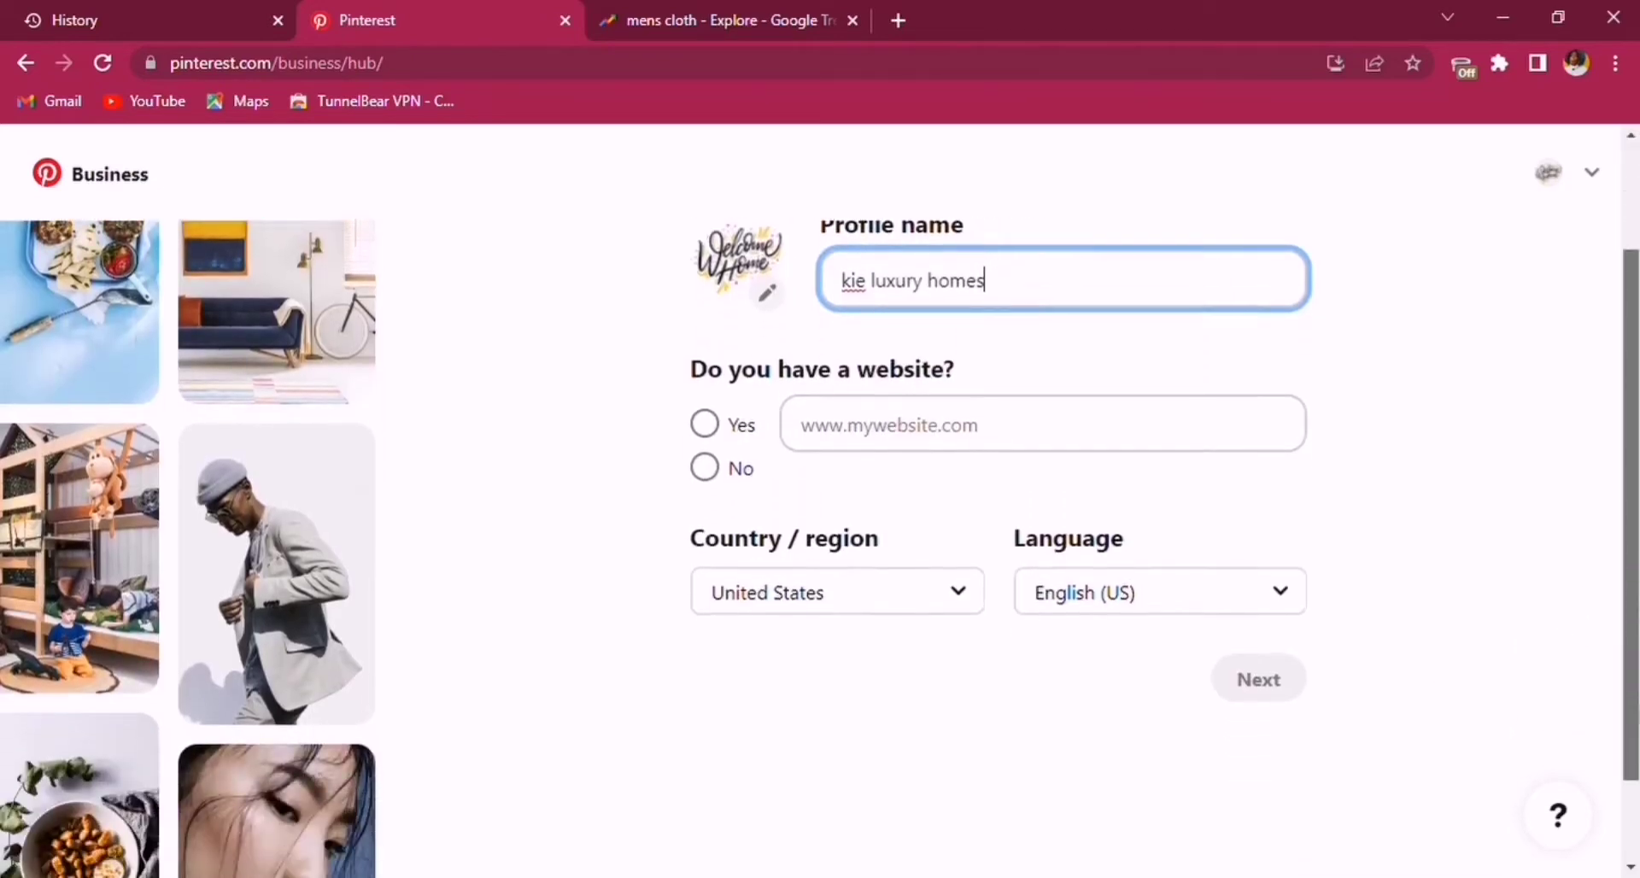
pyautogui.scroll(3, 1444, 758)
# State that the business has no website and submit the profile details.
pyautogui.scroll(-1, 1535, 695)
pyautogui.scroll(-2, 820, 511)
pyautogui.click(709, 476)
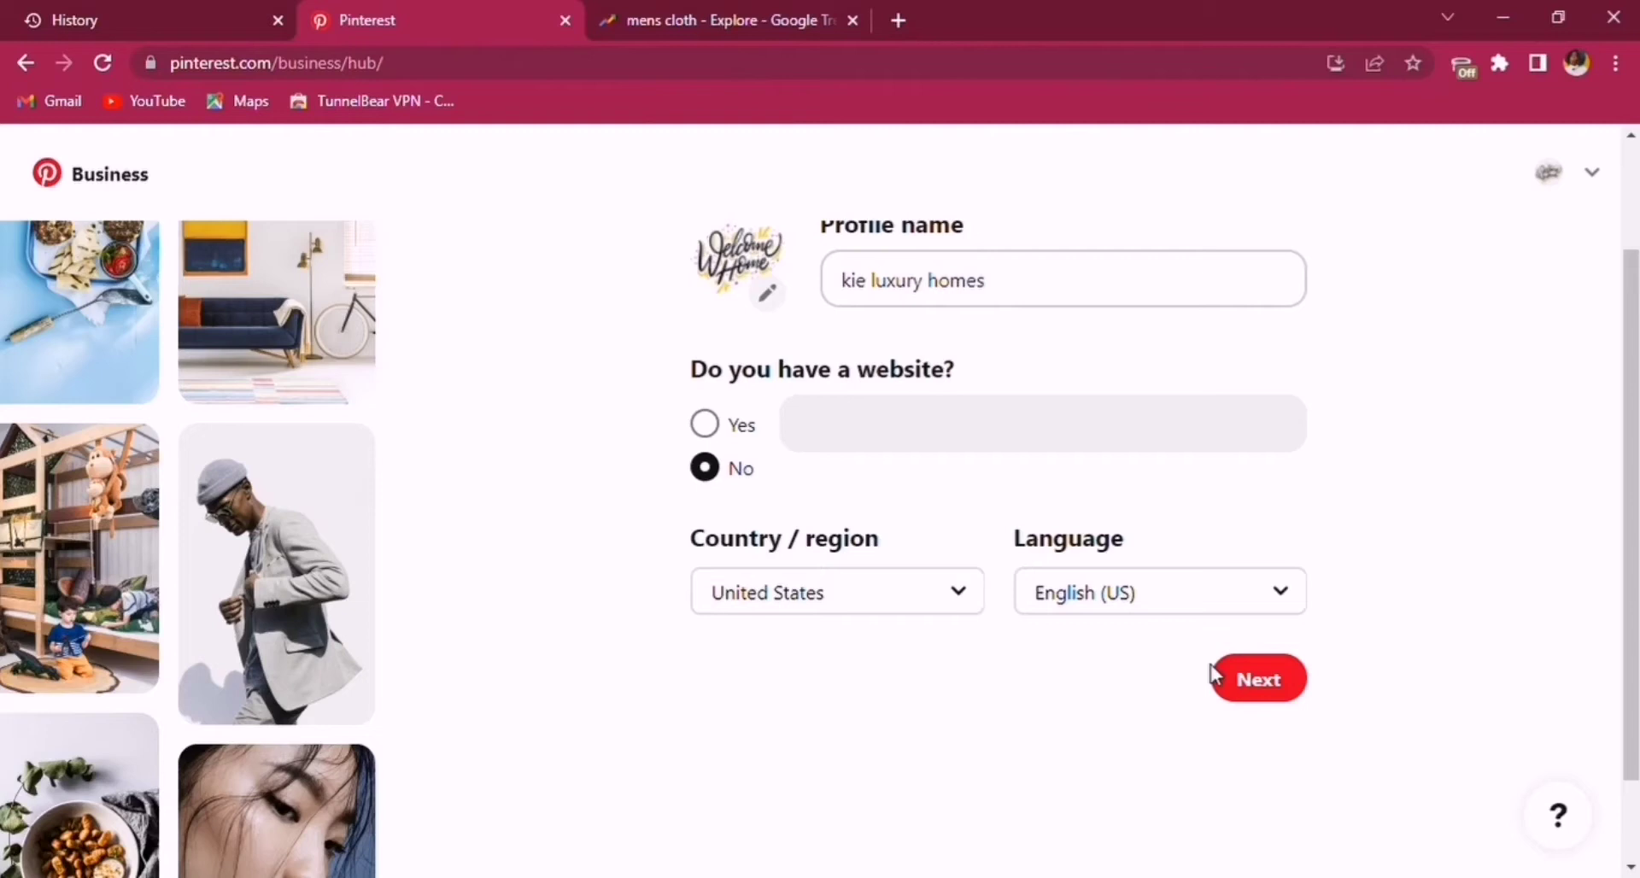
pyautogui.click(1215, 675)
# Set the brand focus to Home and submit lead generation, driving site traffic and creating content to grow an audience as goals.
pyautogui.click(814, 329)
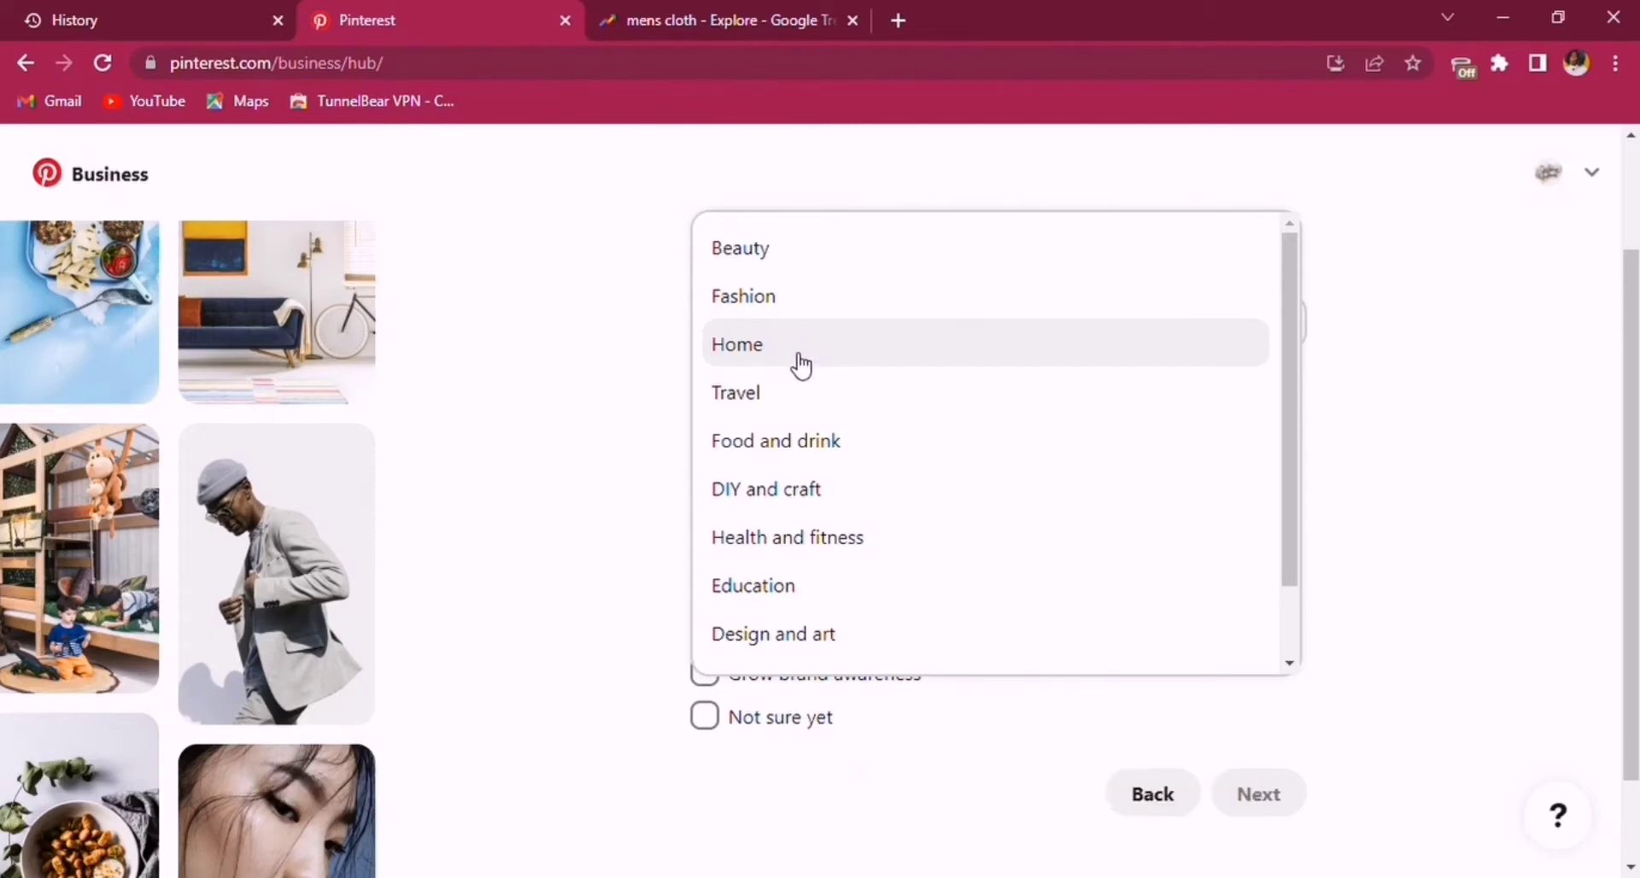
pyautogui.click(800, 365)
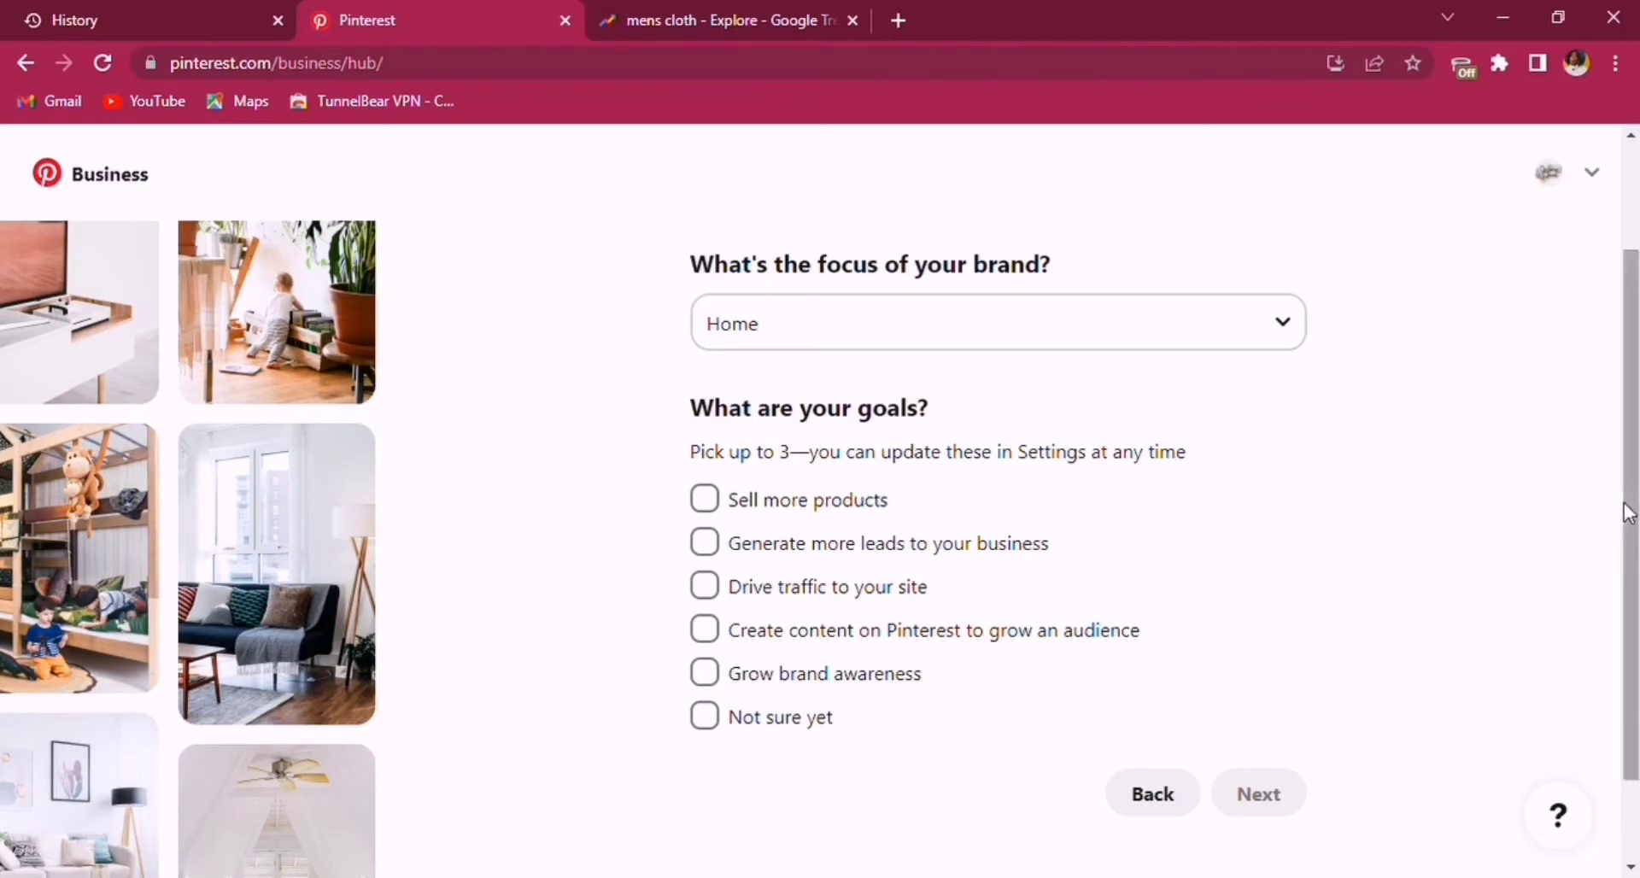
pyautogui.scroll(-1, 1628, 512)
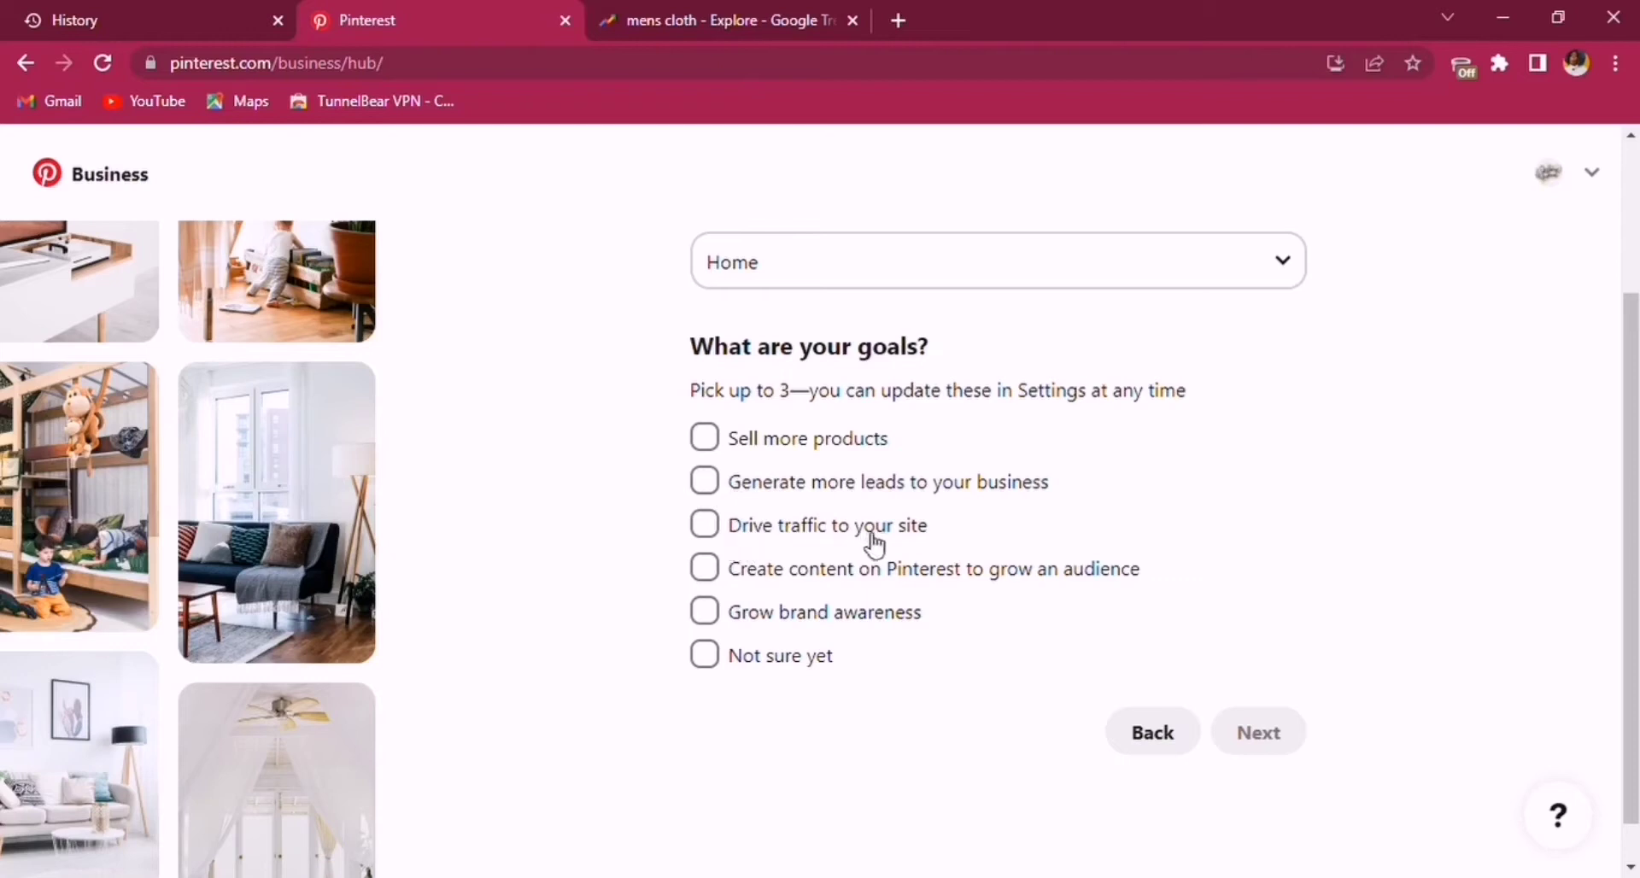
pyautogui.click(715, 494)
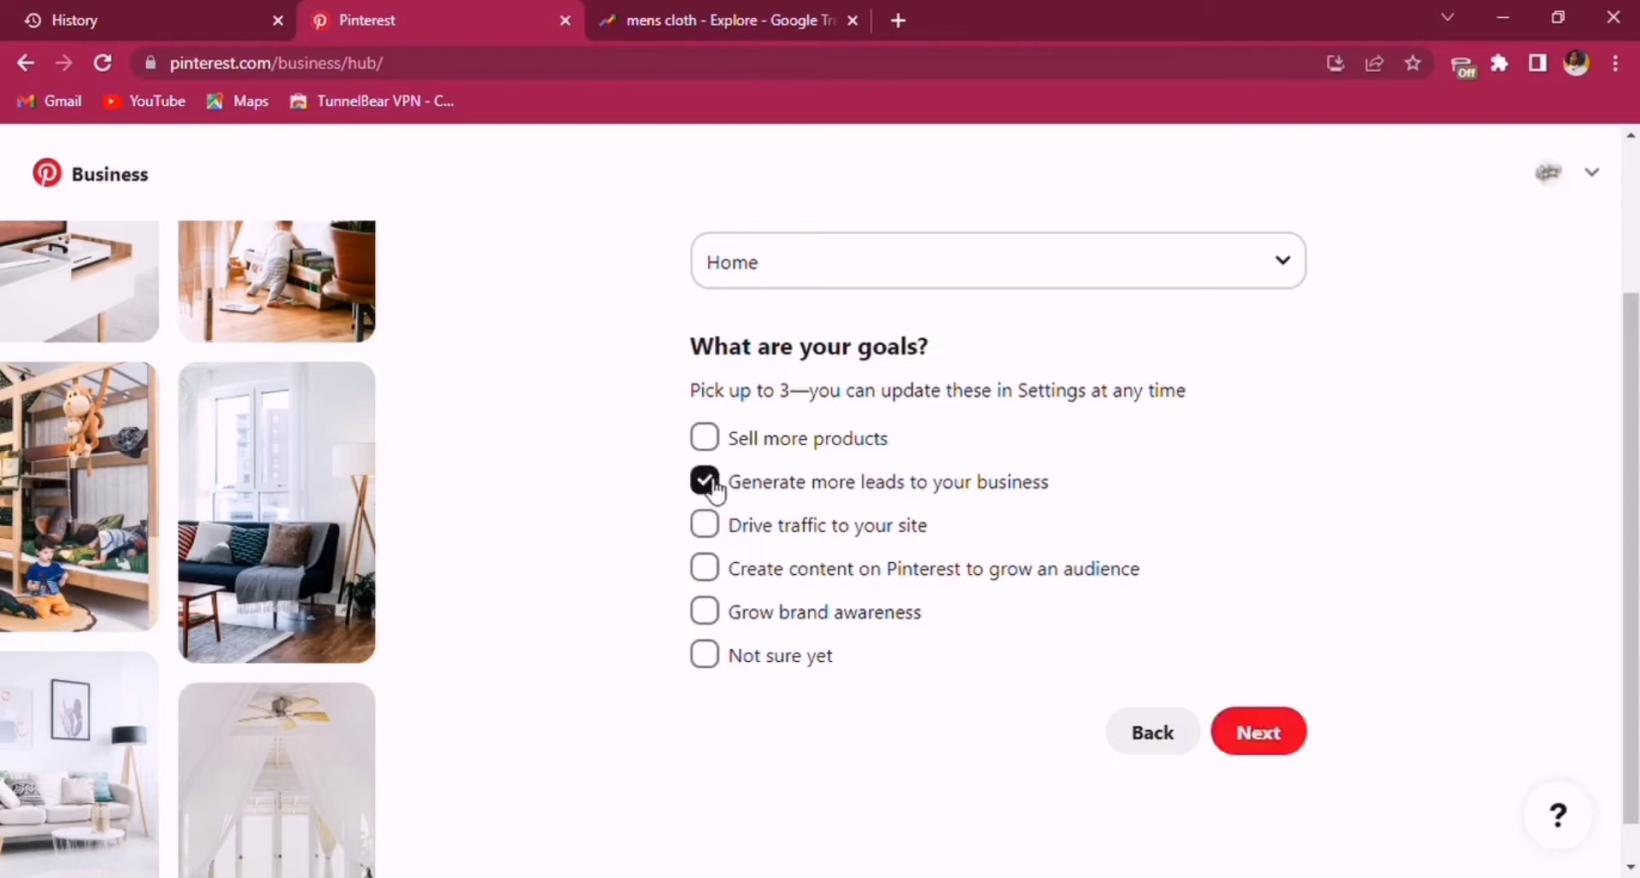
pyautogui.click(711, 576)
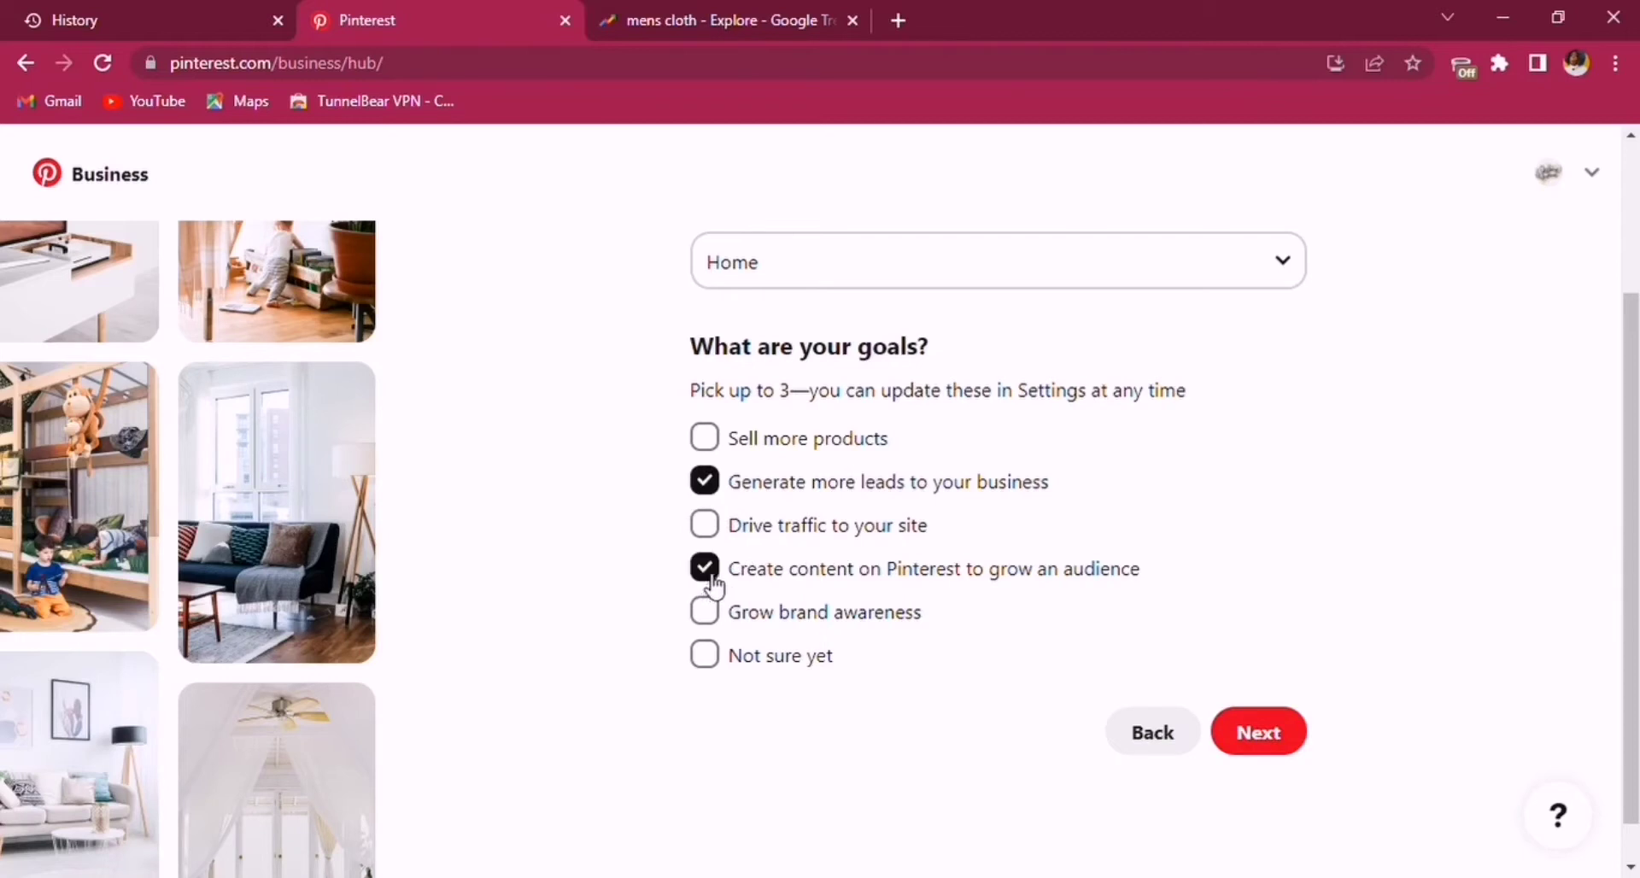
pyautogui.click(711, 527)
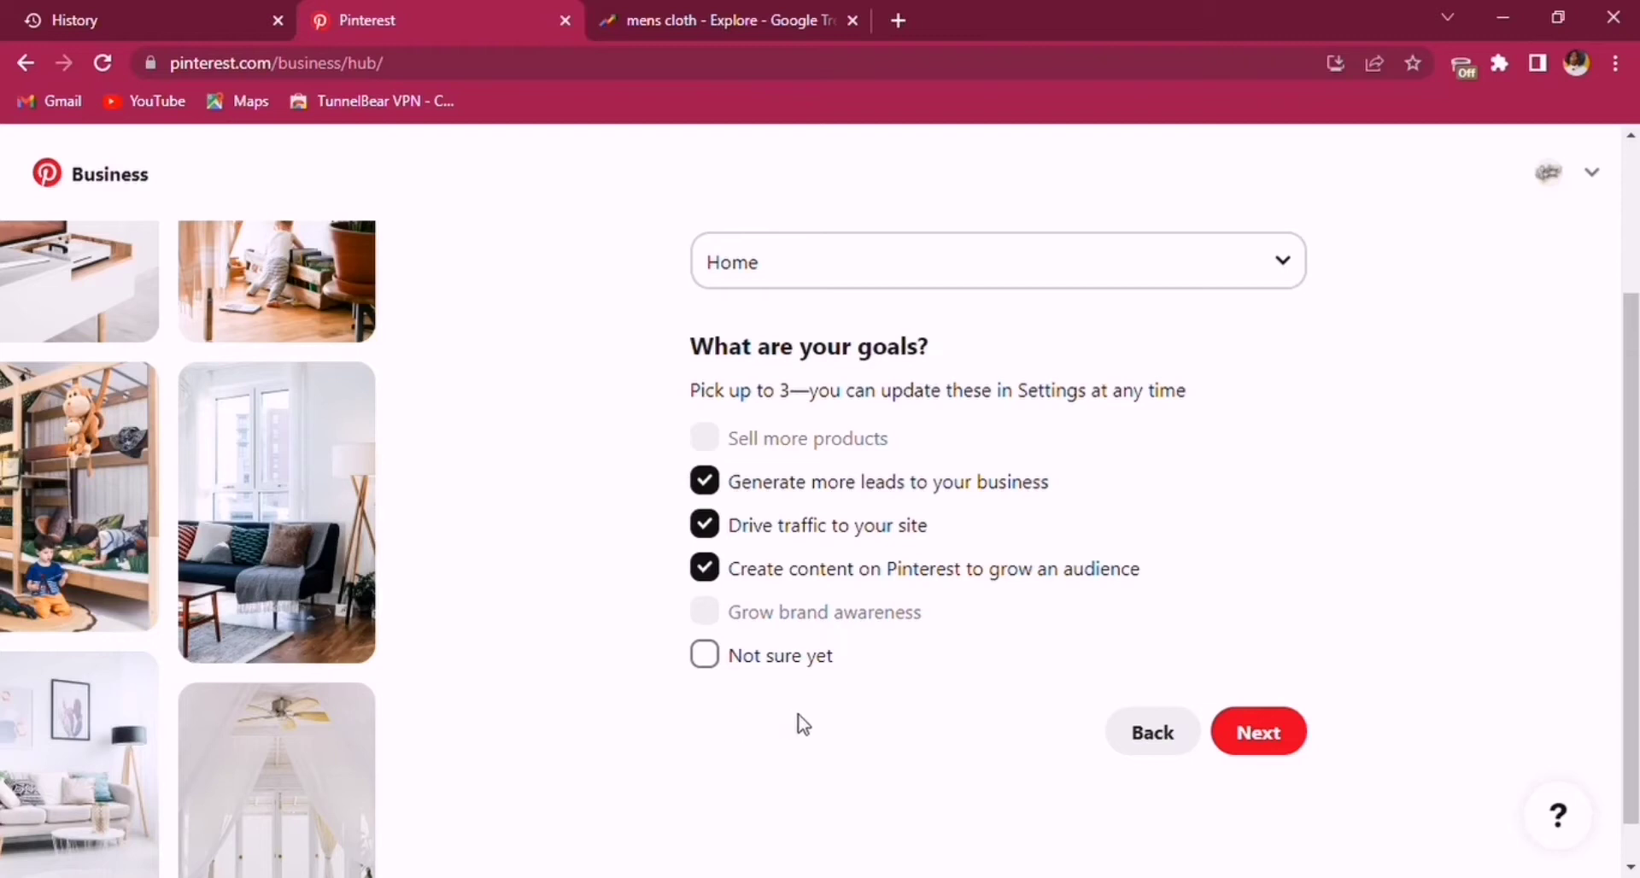
pyautogui.click(1284, 736)
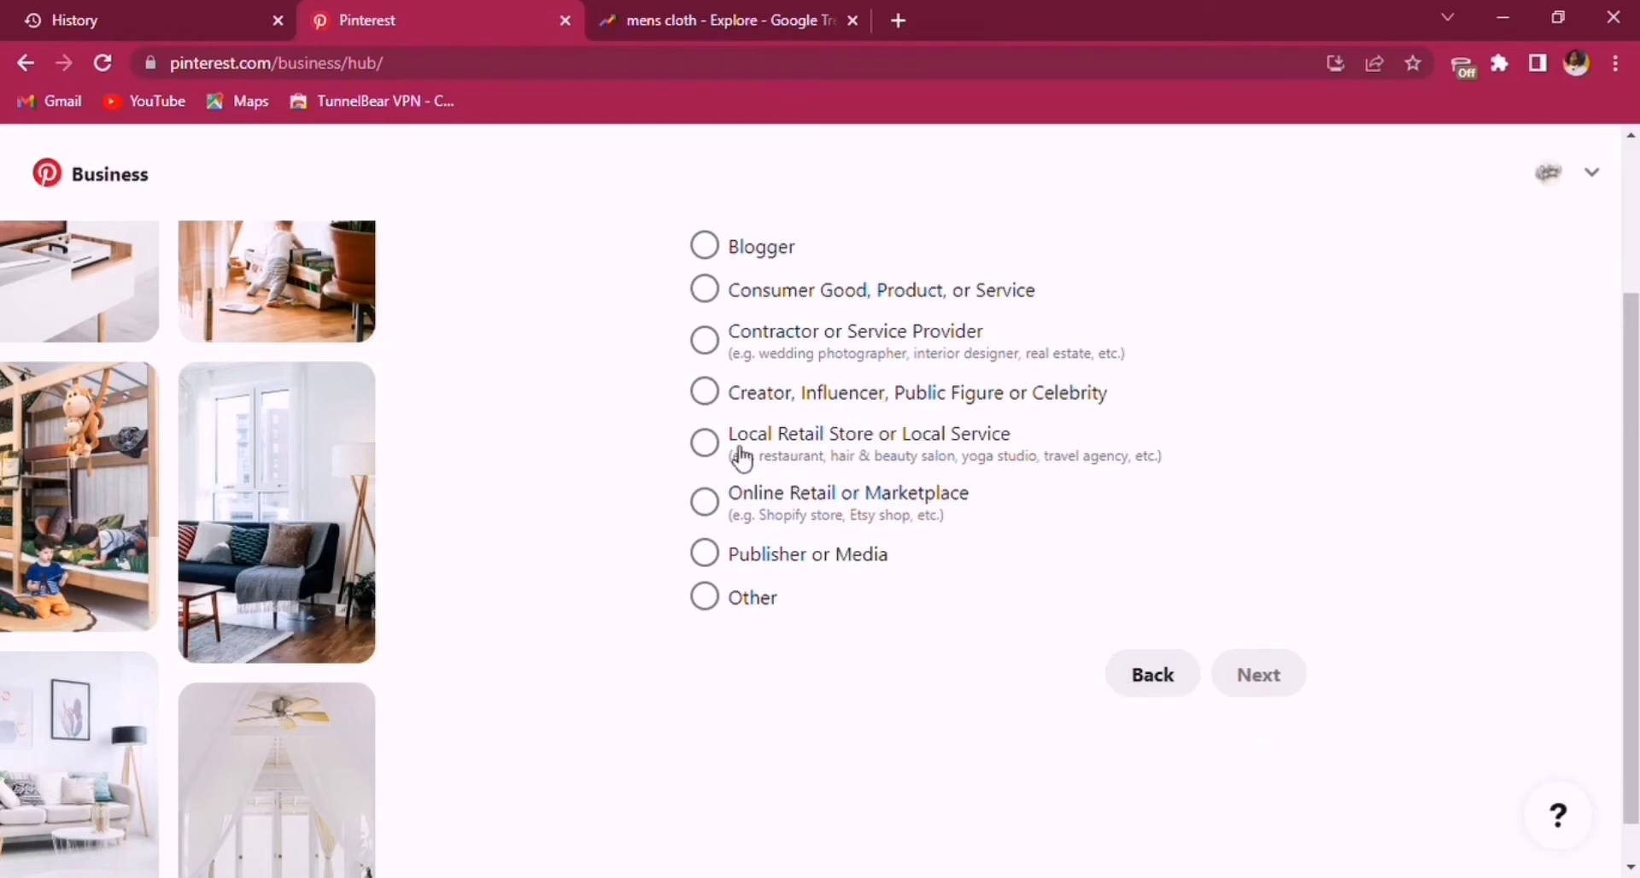
# Describe the business as Online Retail or Marketplace and submit that choice.
pyautogui.click(711, 446)
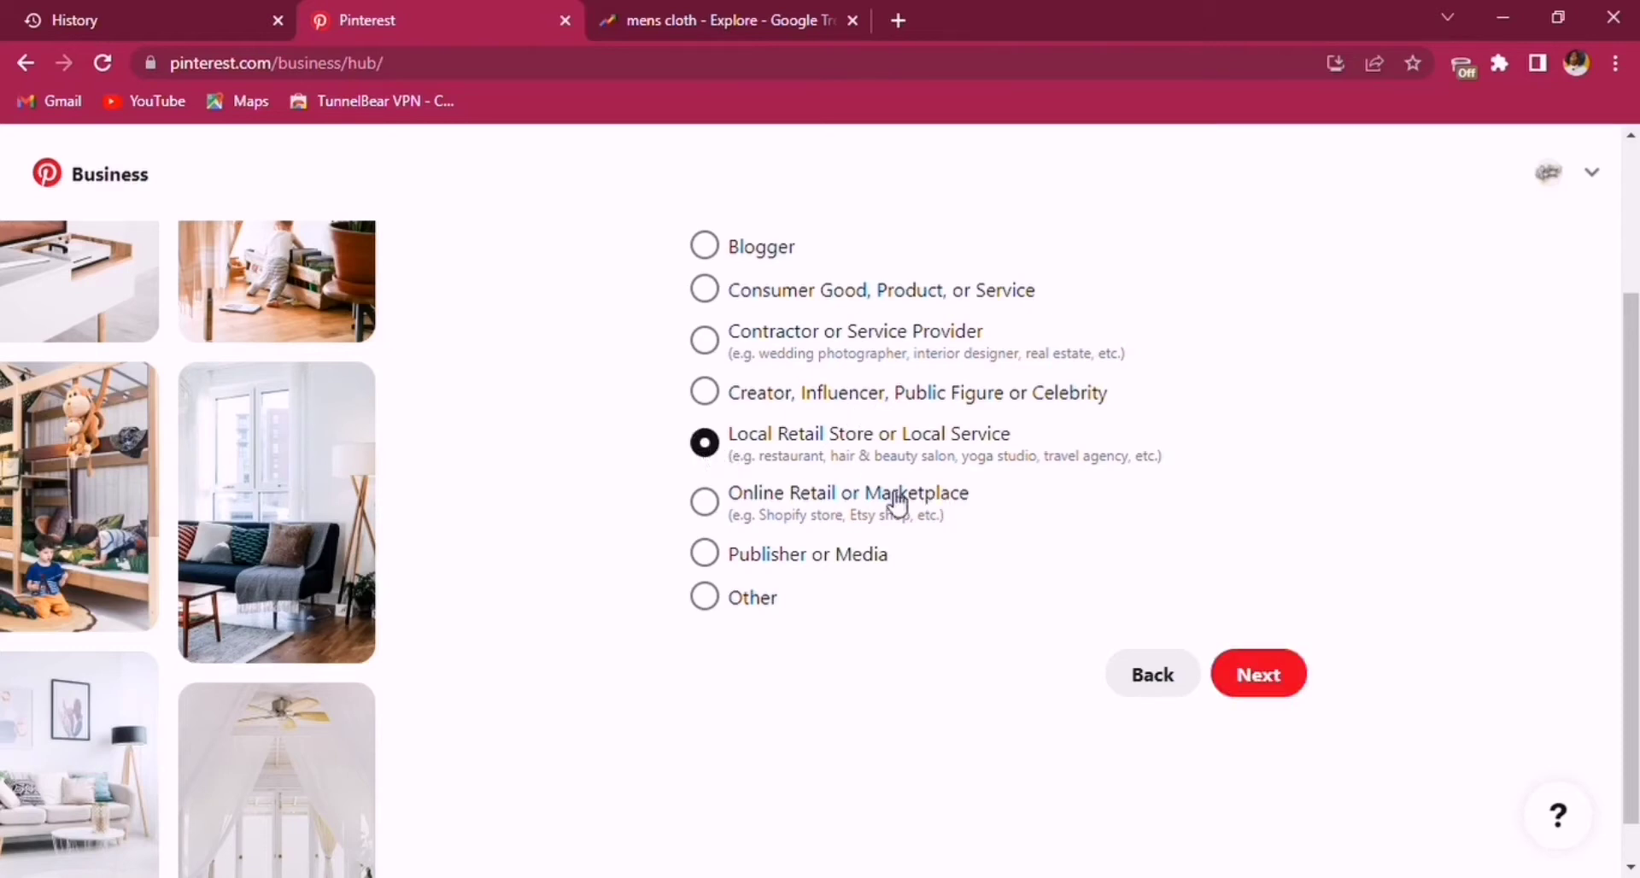
pyautogui.click(713, 510)
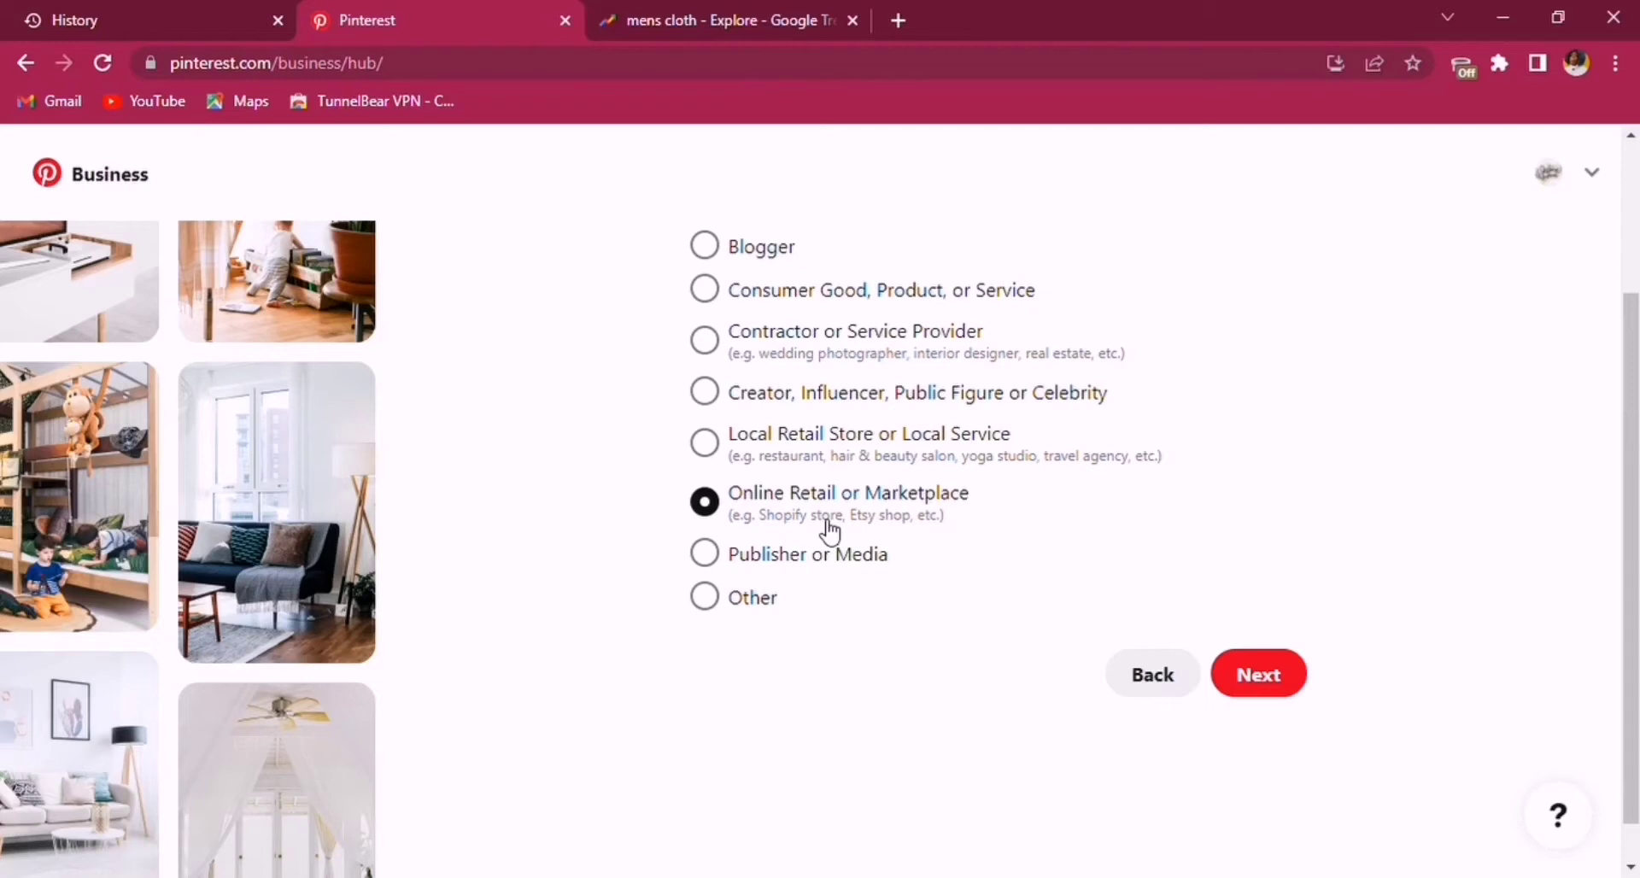
pyautogui.click(1266, 684)
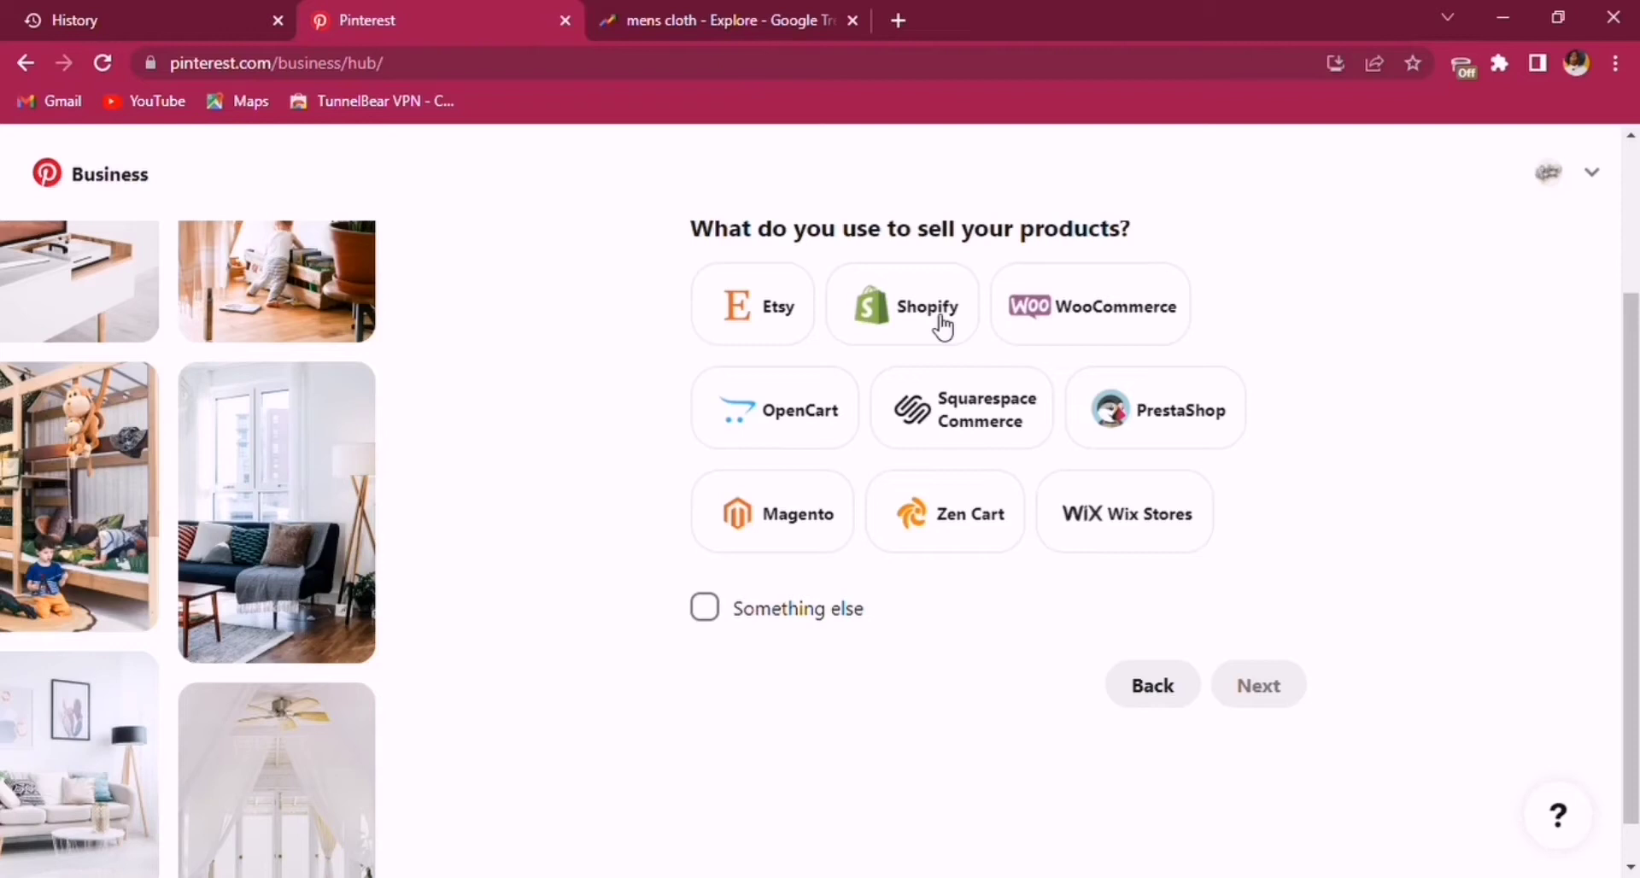
# Answer "Something else" for the selling platform and "I'm not sure yet" for advertising, completing the business questionnaire.
pyautogui.click(709, 614)
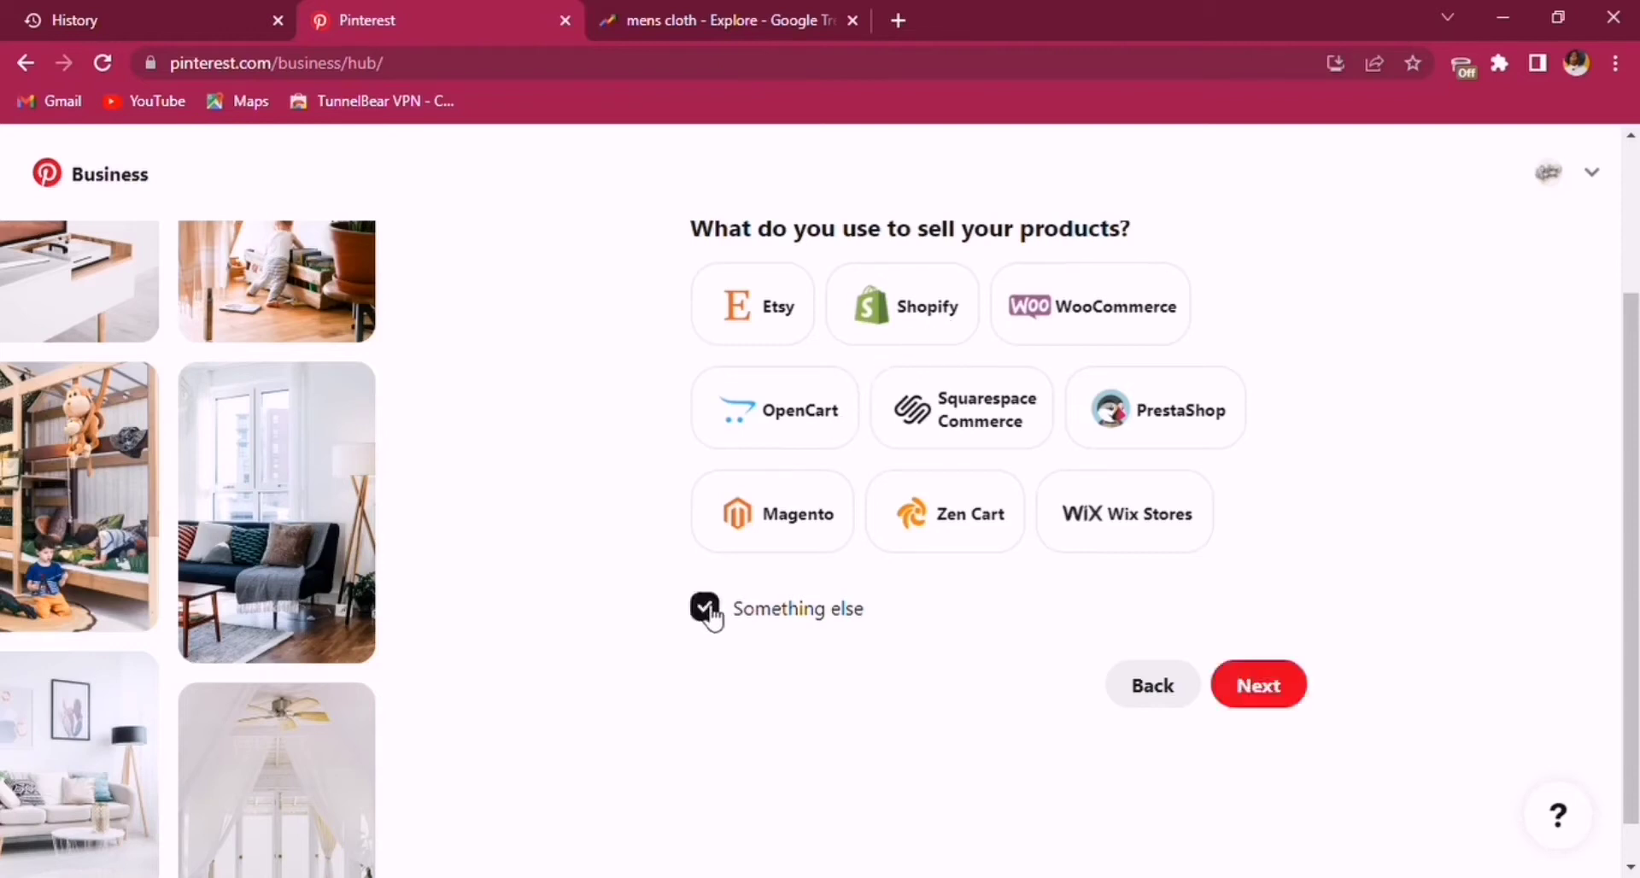
pyautogui.click(1269, 701)
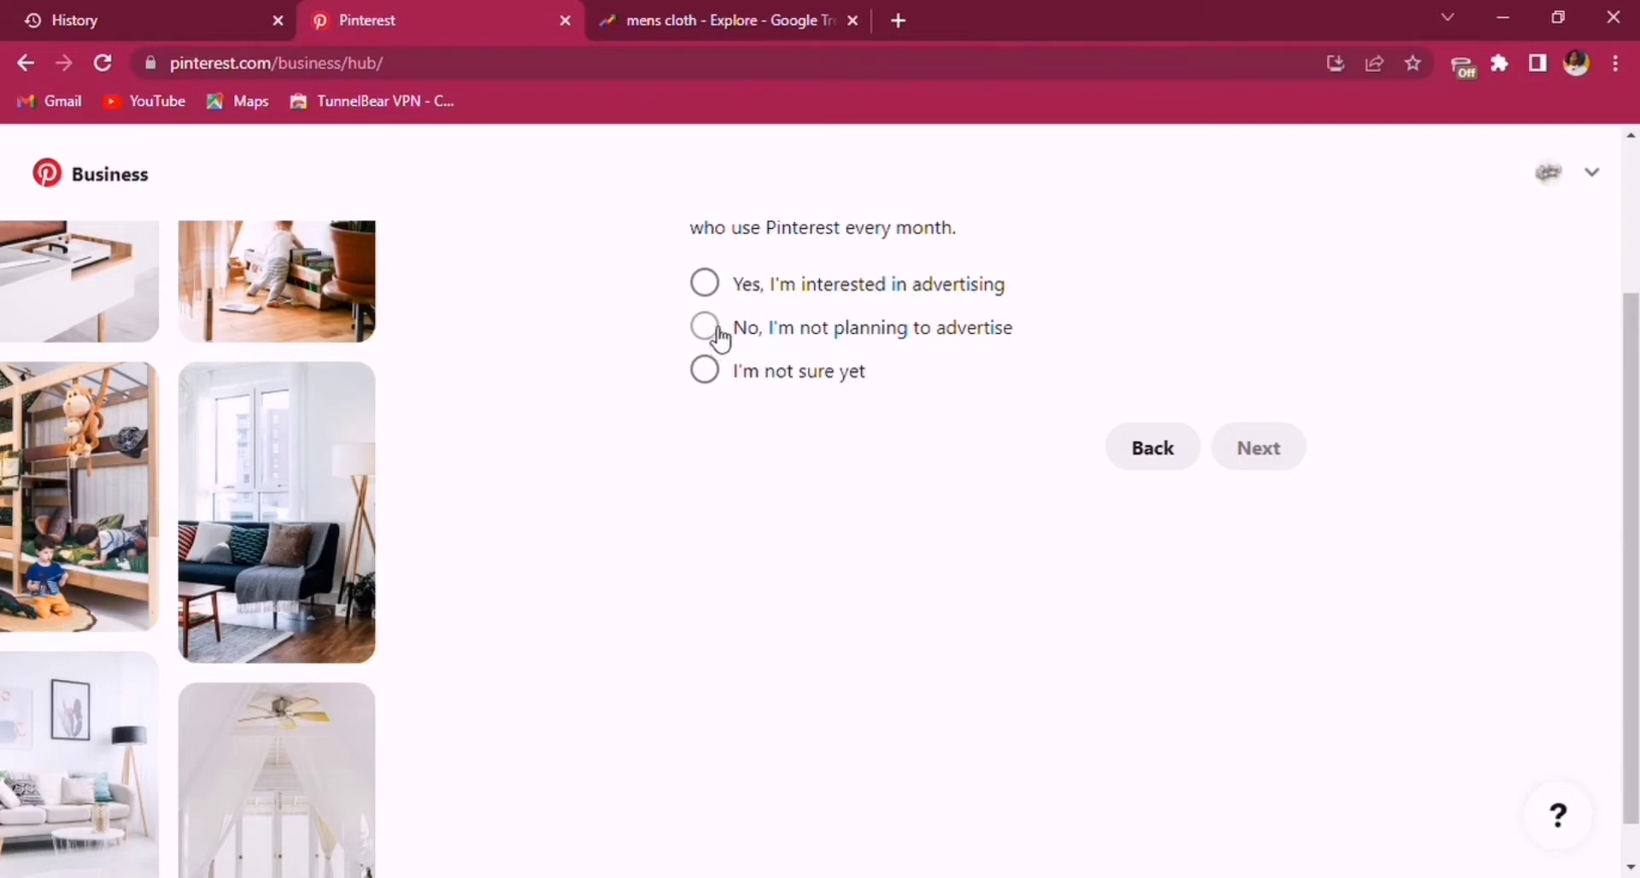
pyautogui.click(706, 372)
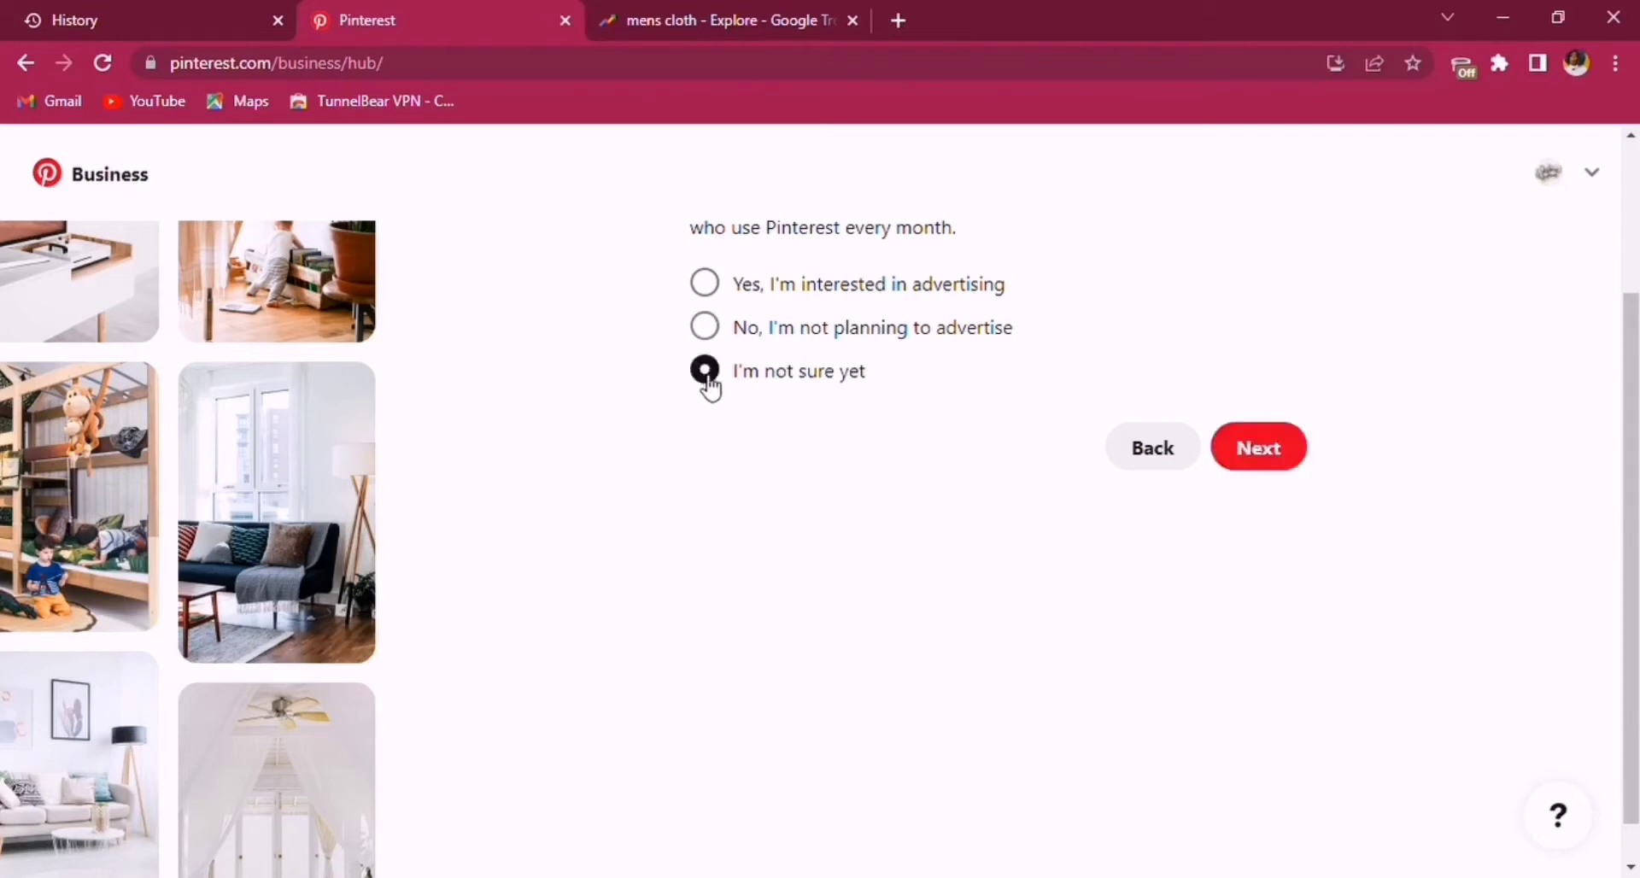
pyautogui.click(1271, 453)
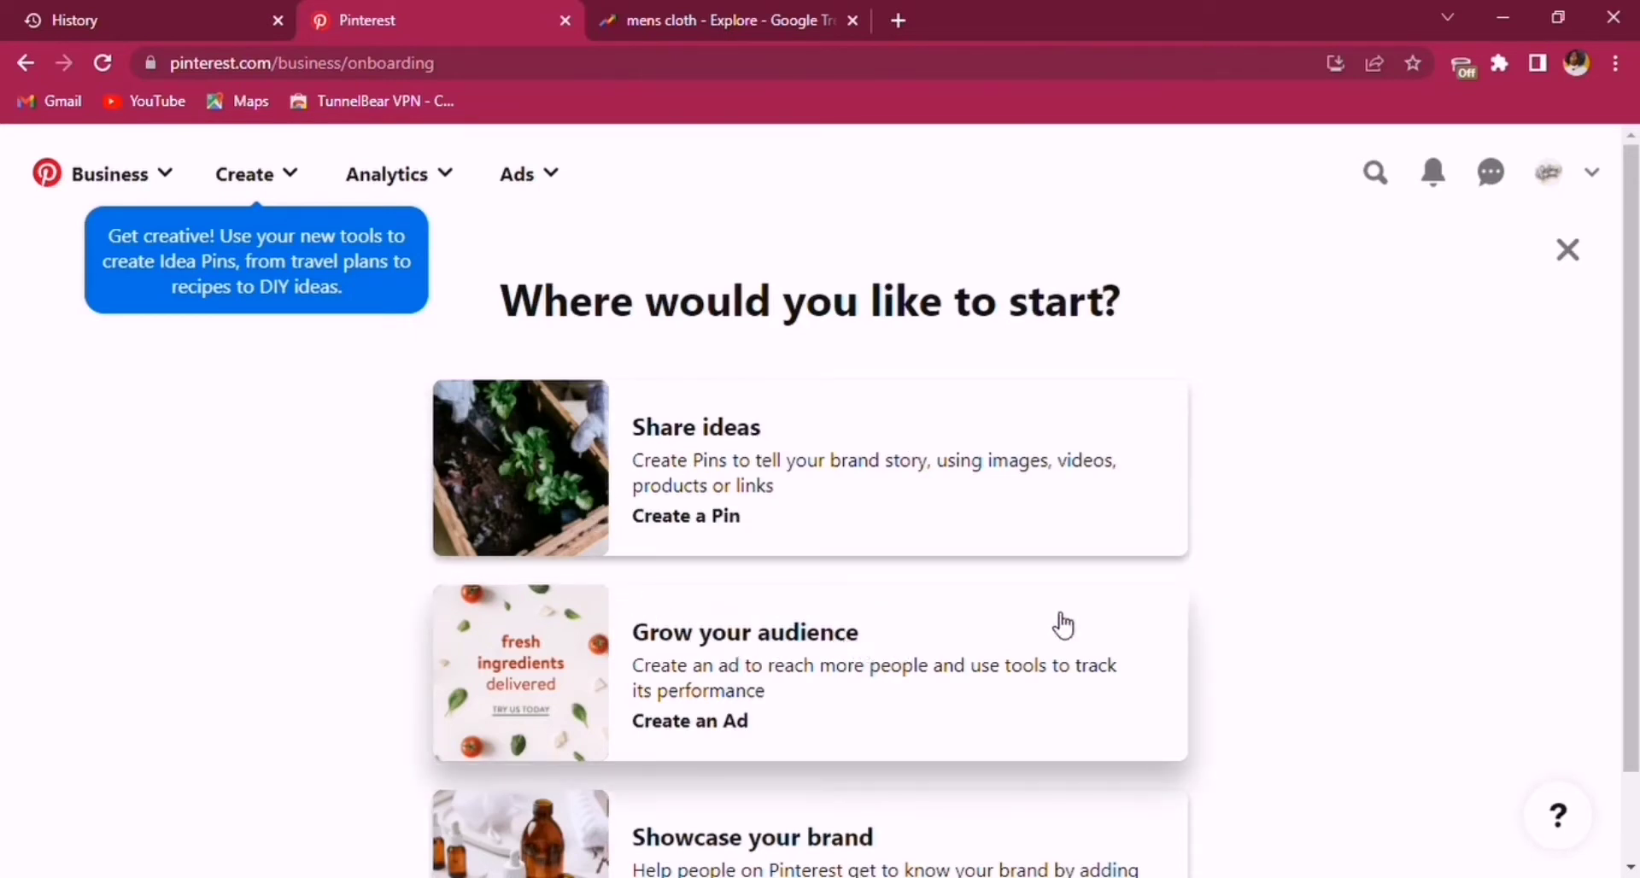
# Look over the suggested starting options for the business account and open its profile page.
pyautogui.moveTo(1634, 324); pyautogui.dragTo(1636, 425)
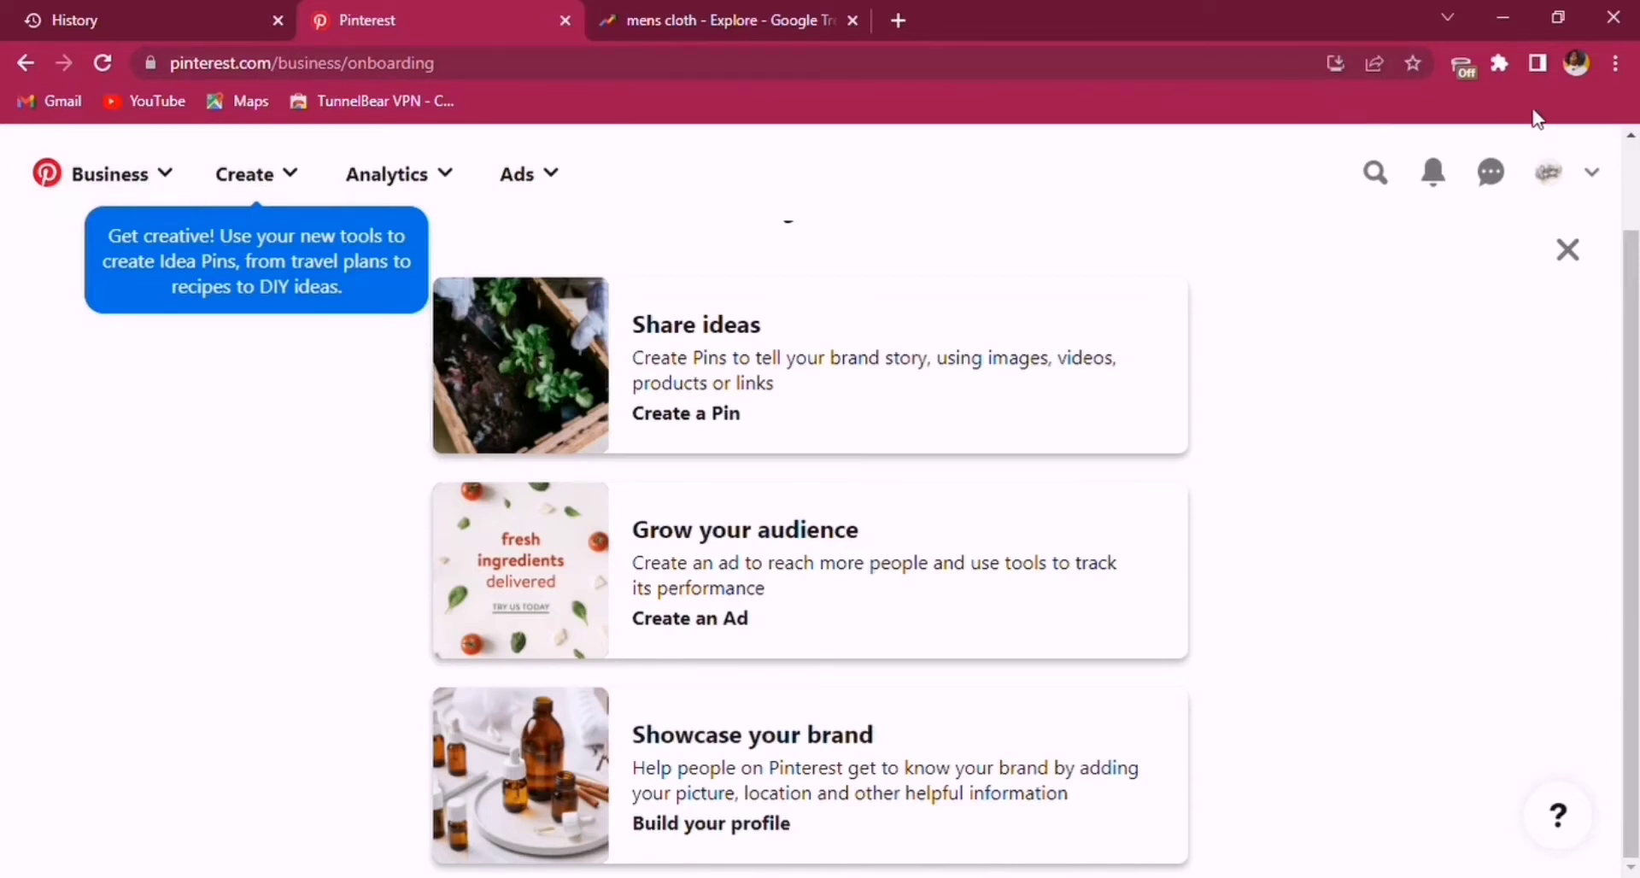
pyautogui.click(1548, 173)
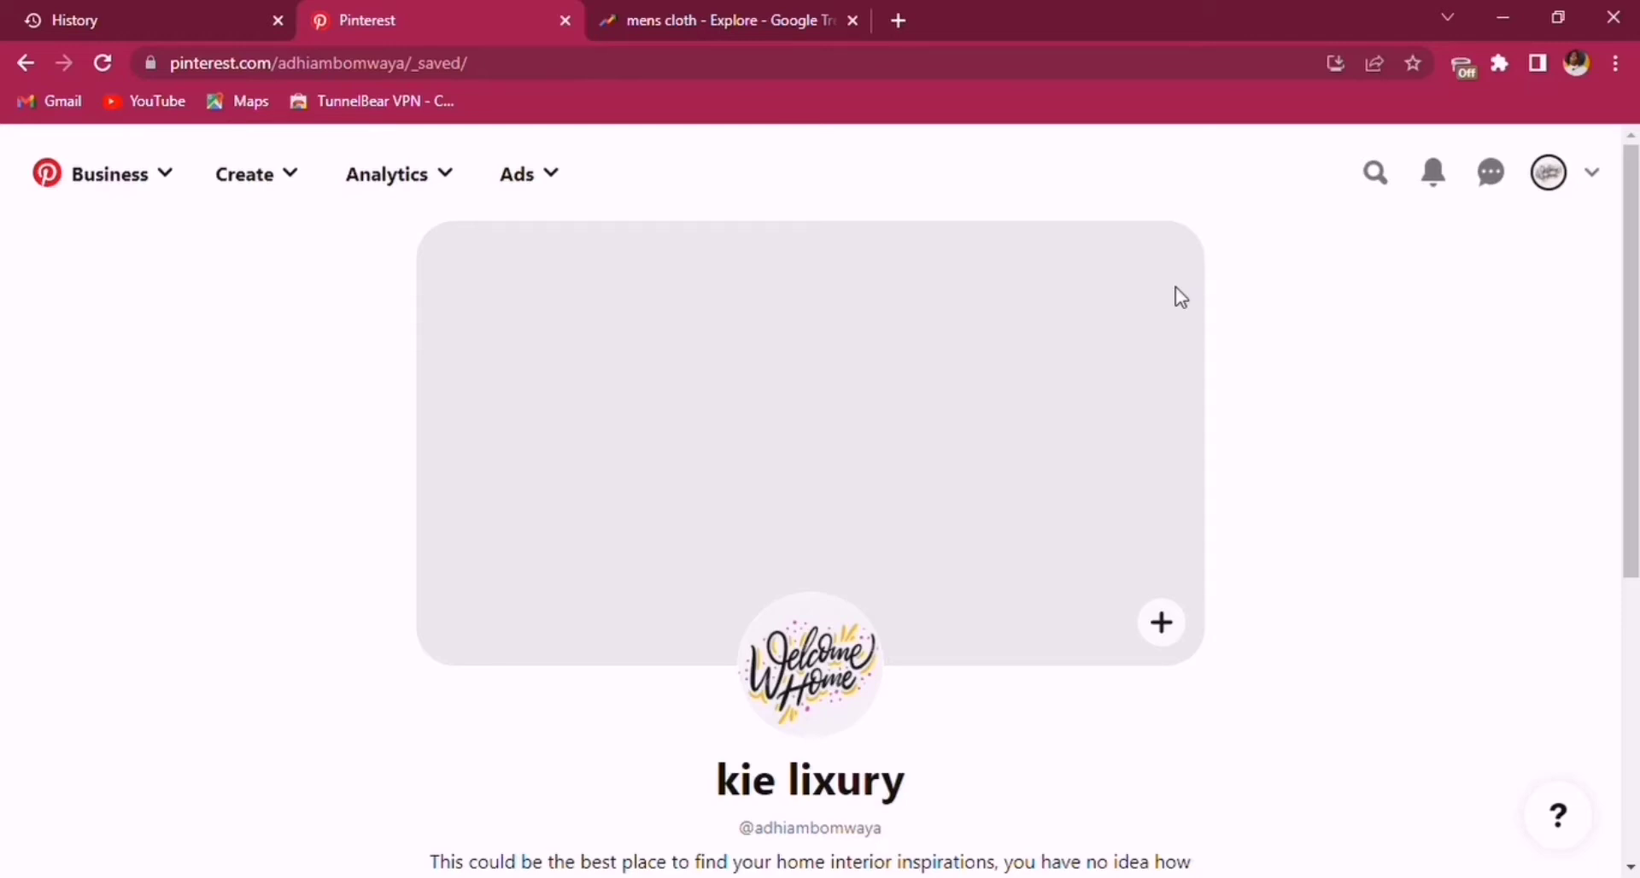
# Look over the business profile page from the cover area down to its saved Pins section.
pyautogui.moveTo(1629, 345); pyautogui.dragTo(1632, 523)
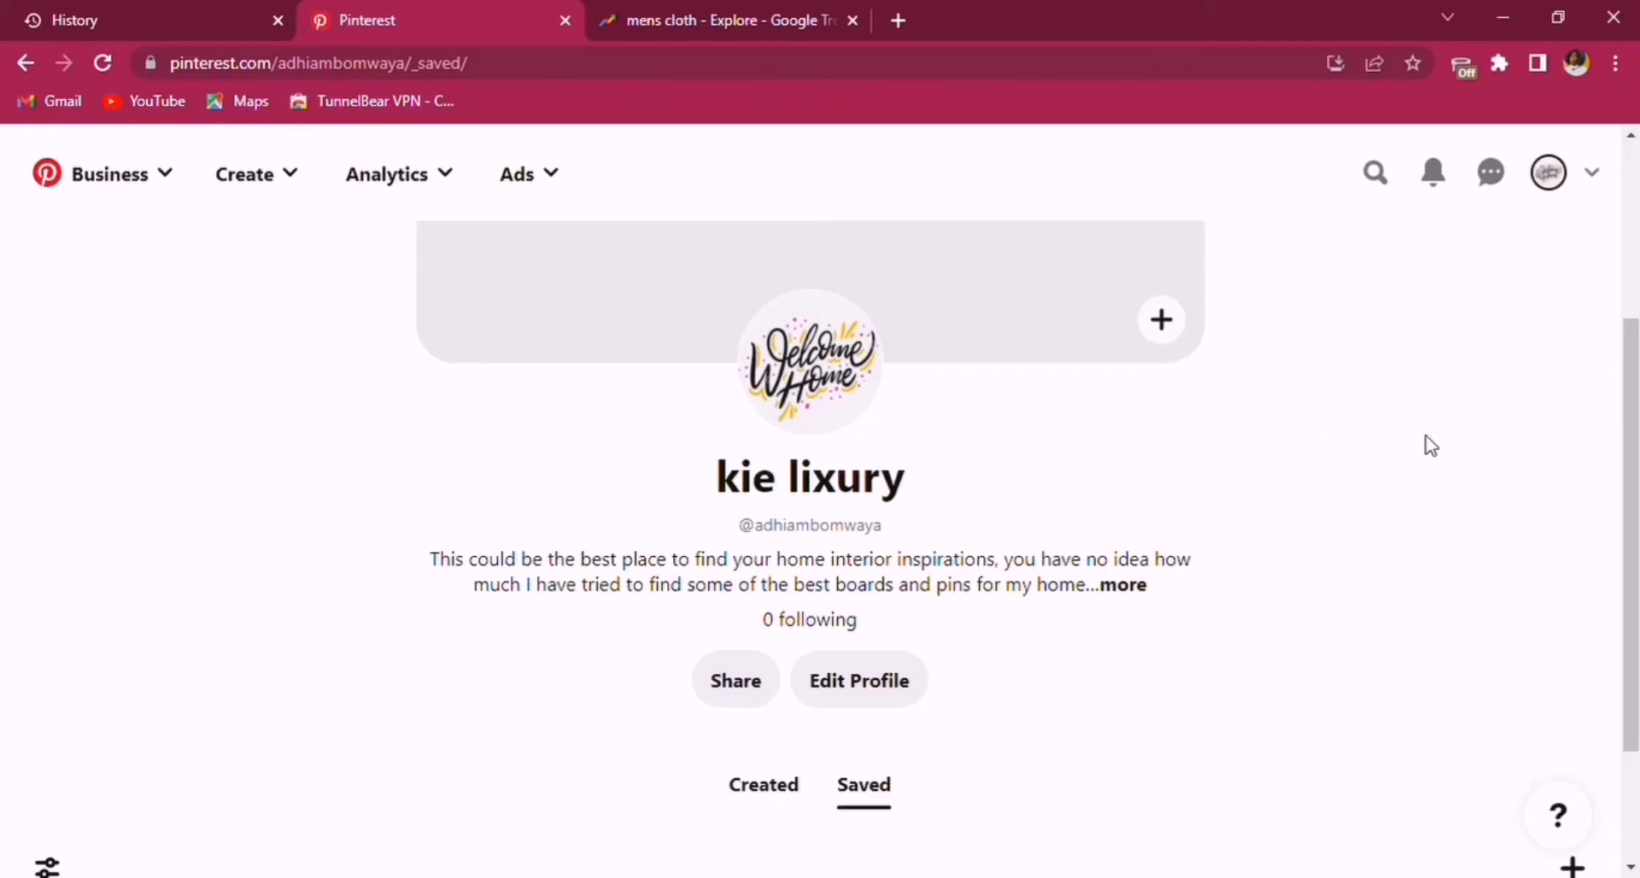
pyautogui.moveTo(1622, 410); pyautogui.dragTo(1635, 520)
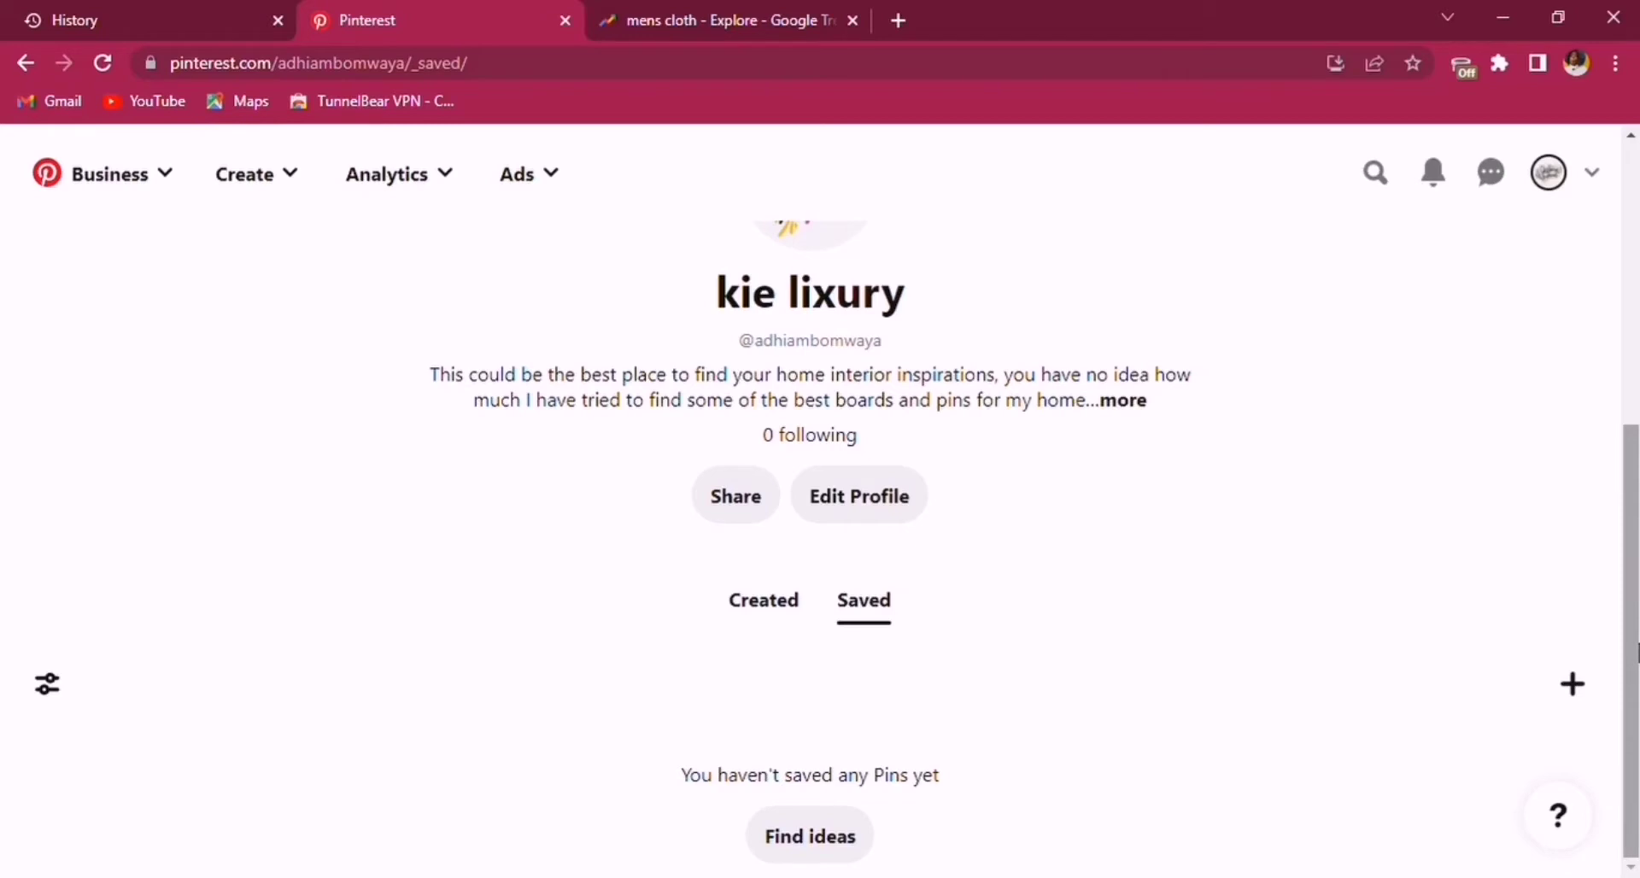
pyautogui.moveTo(1635, 628); pyautogui.dragTo(1636, 447)
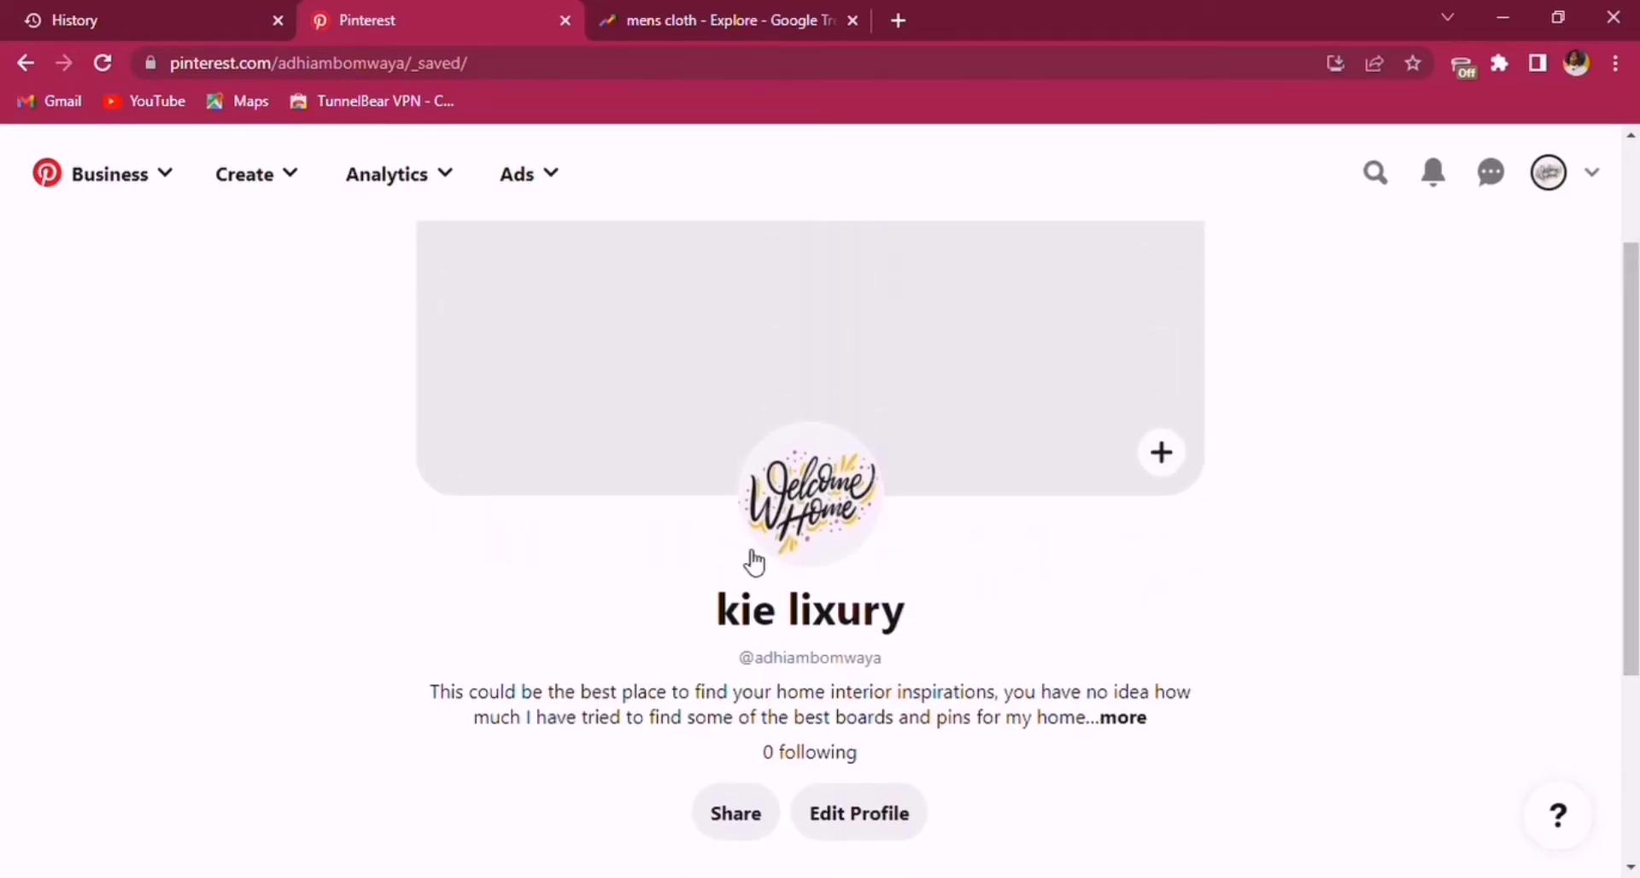
# Open the Business hub and look through its Idea Pin suggestions and performance section.
pyautogui.click(169, 183)
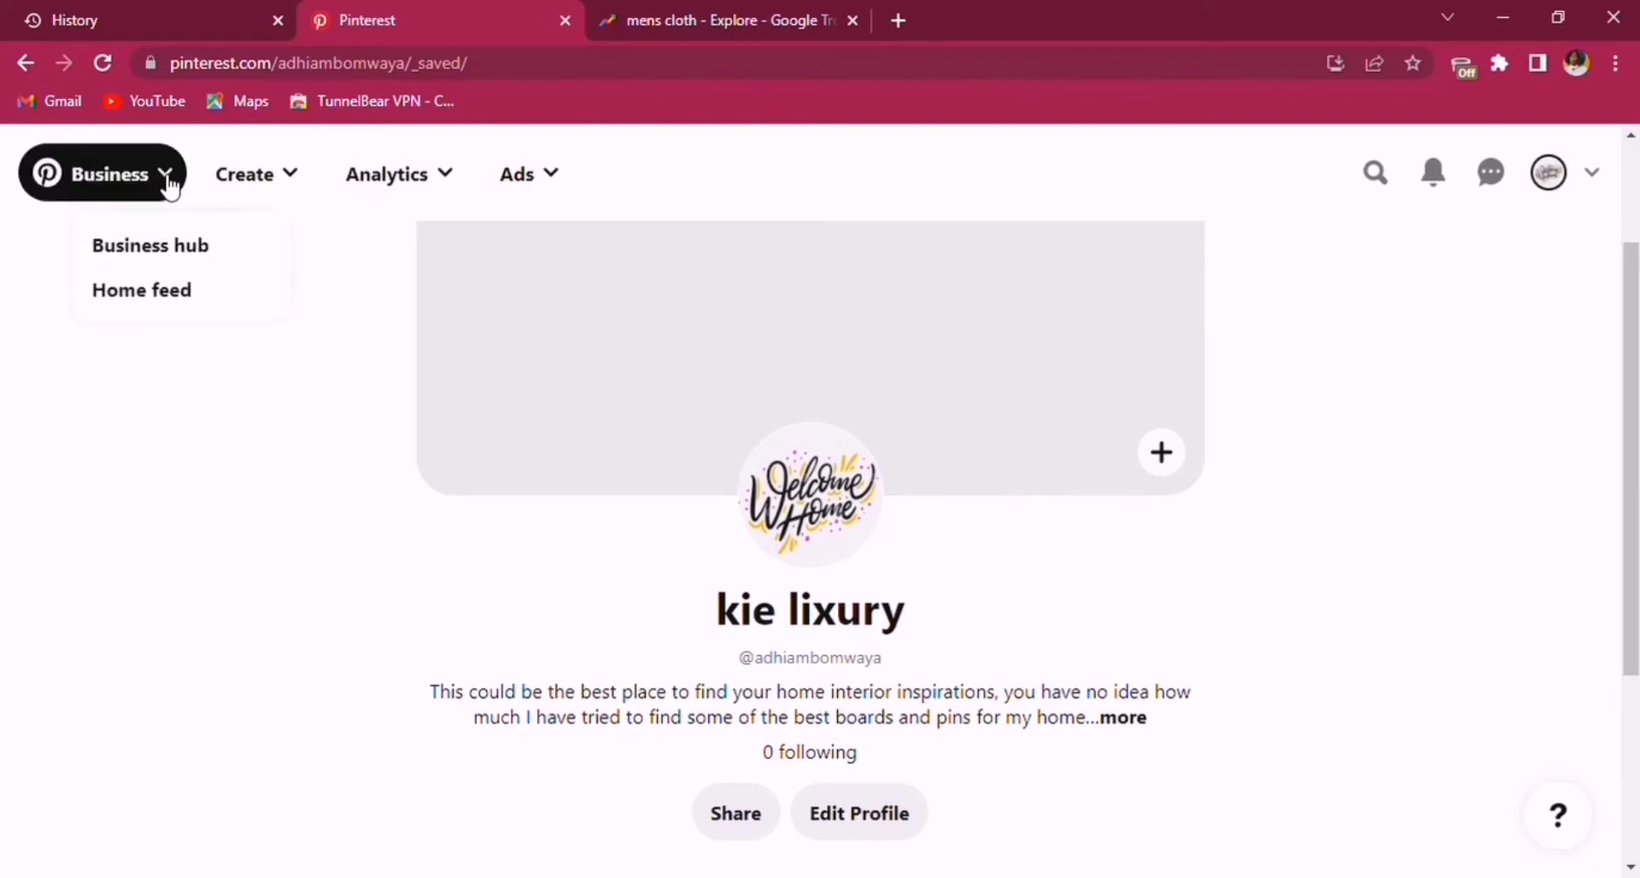
pyautogui.click(193, 256)
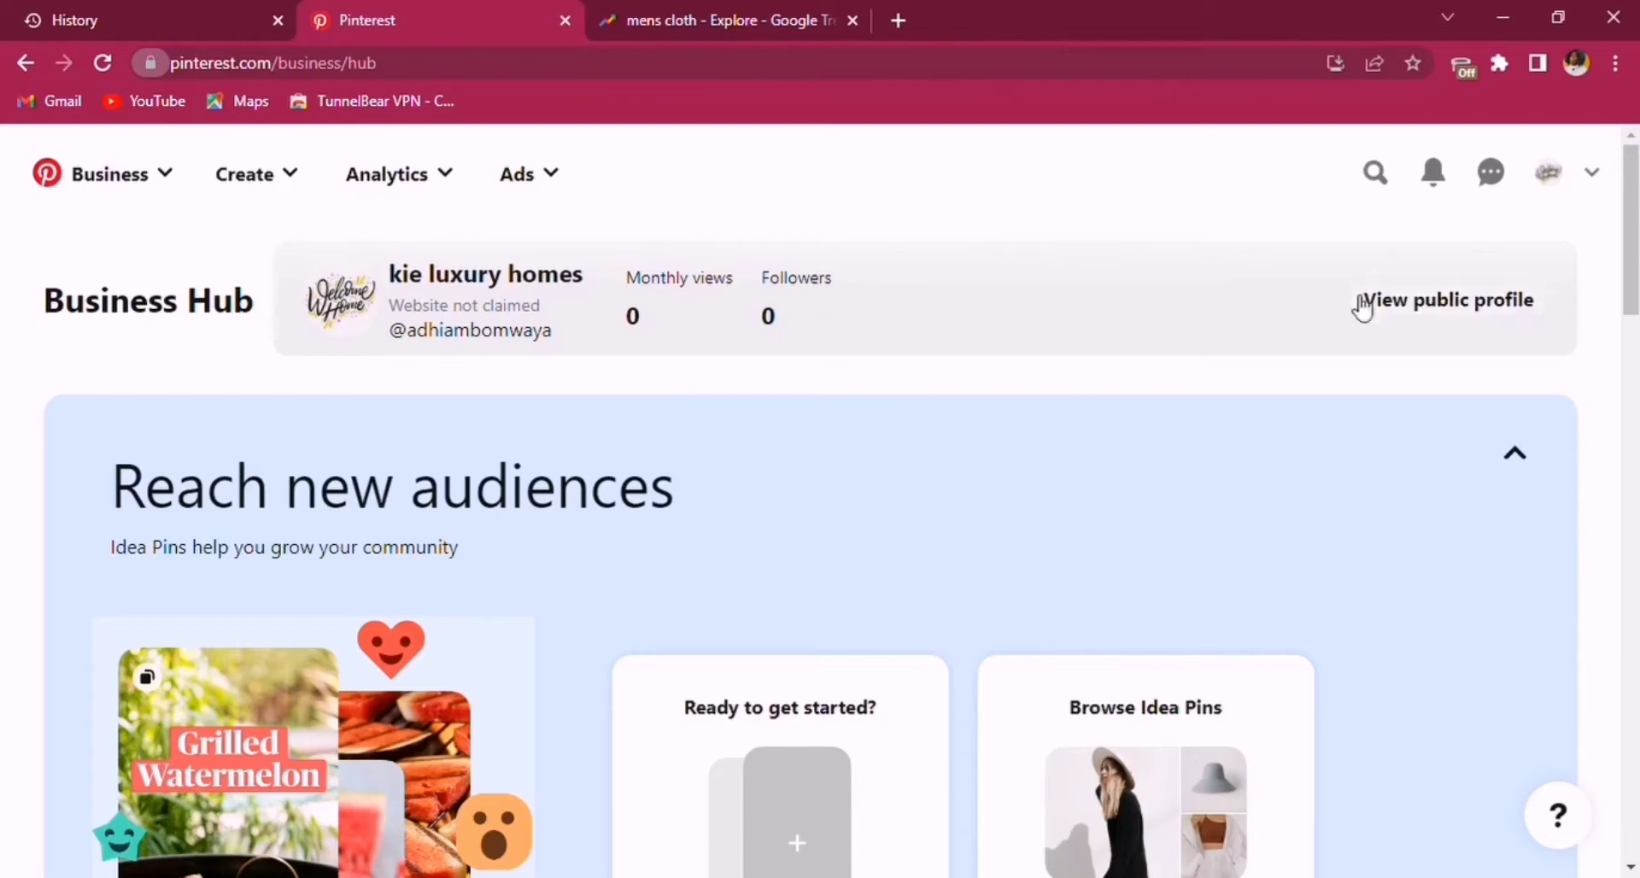
pyautogui.moveTo(1635, 272); pyautogui.dragTo(1636, 369)
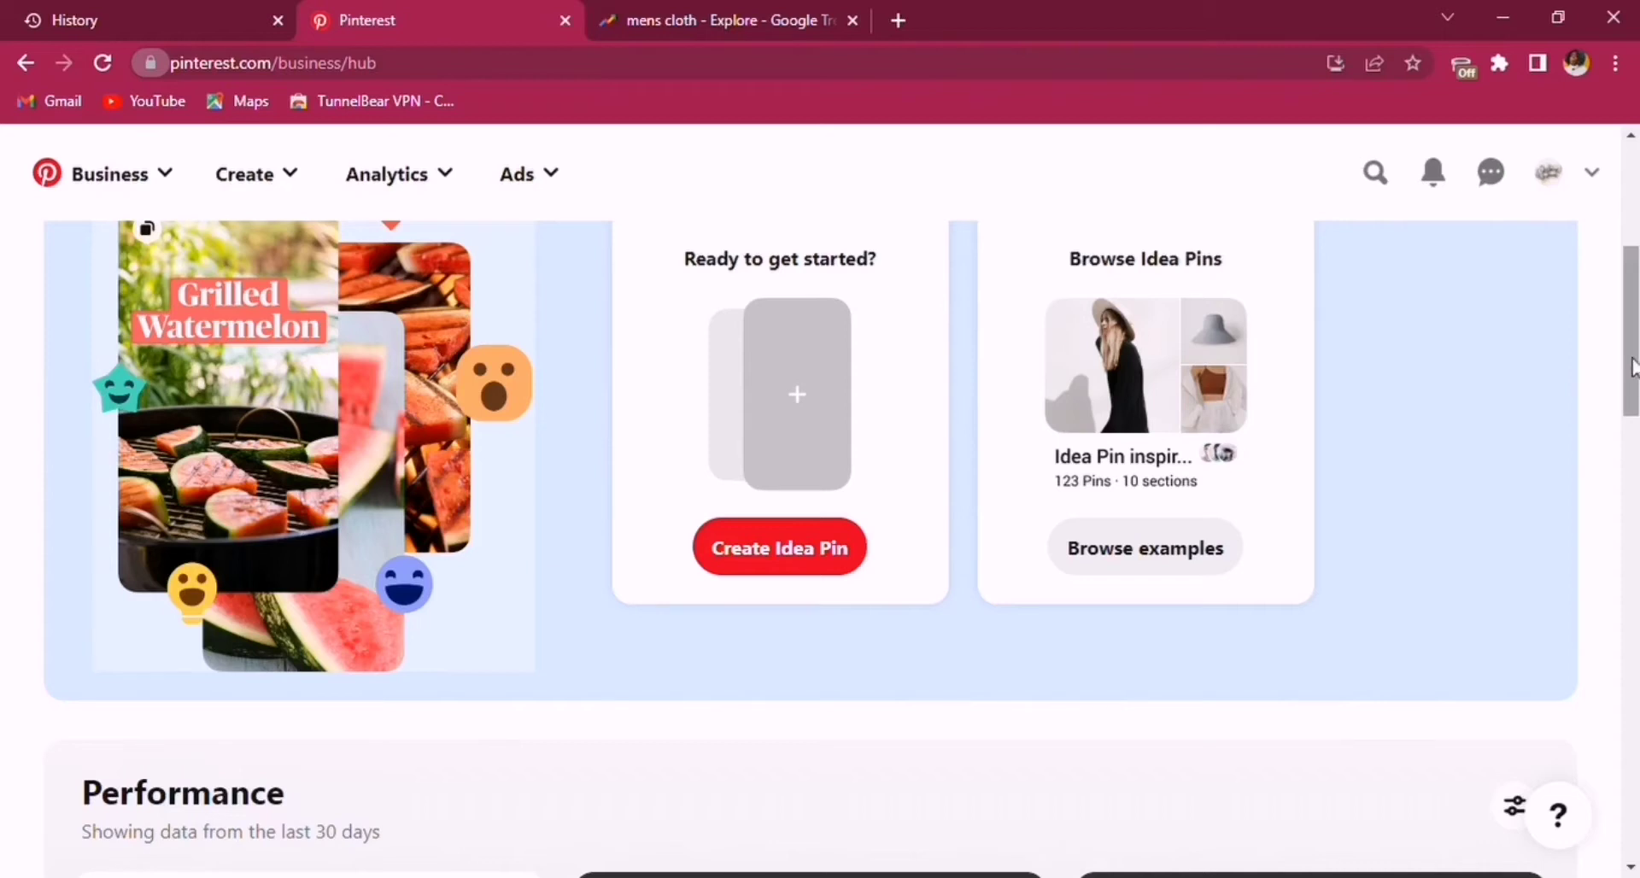
pyautogui.moveTo(1636, 376); pyautogui.dragTo(1635, 493)
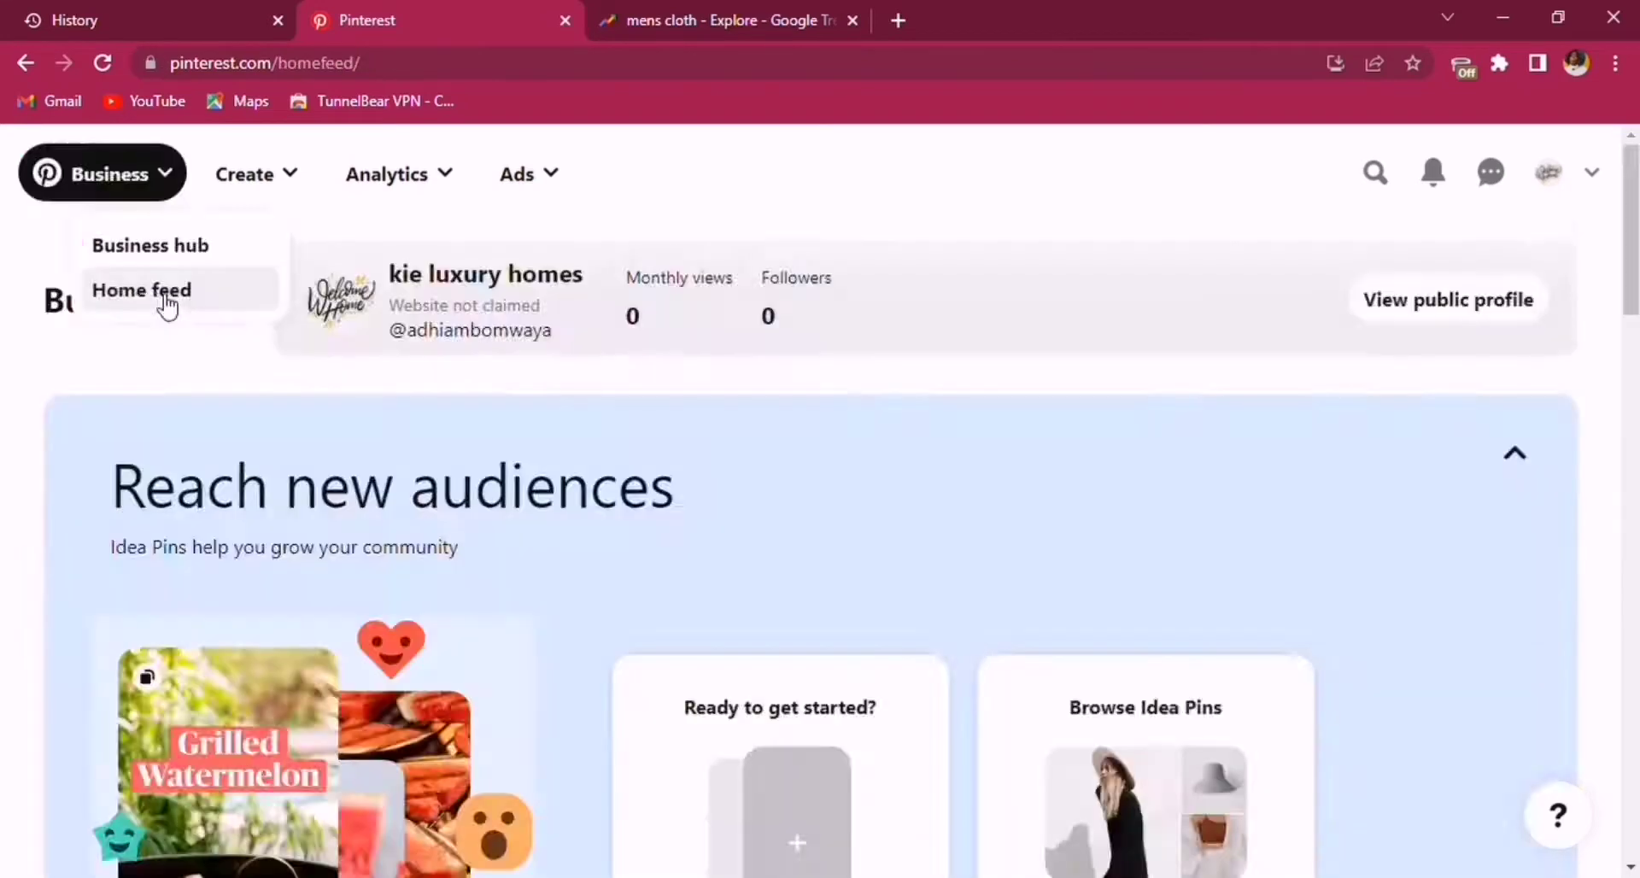
# Open the home feed to view its suggested Pins and check which content types can be created.
pyautogui.click(165, 300)
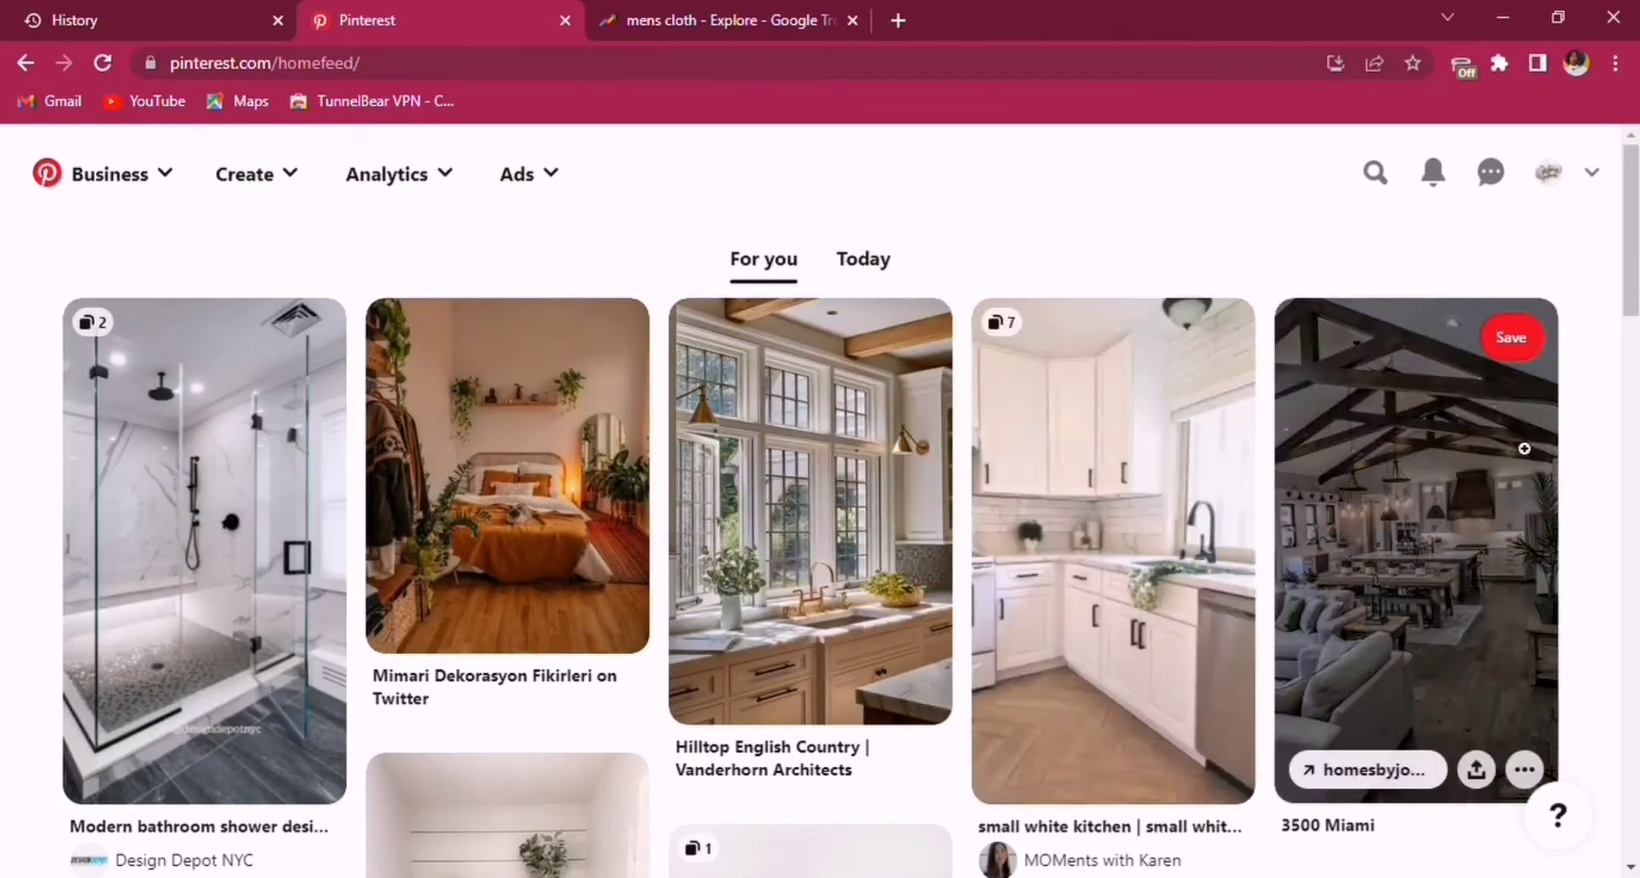
pyautogui.moveTo(1634, 295)
pyautogui.mouseDown()
pyautogui.moveTo(1633, 534)
pyautogui.moveTo(1634, 284)
pyautogui.mouseUp()
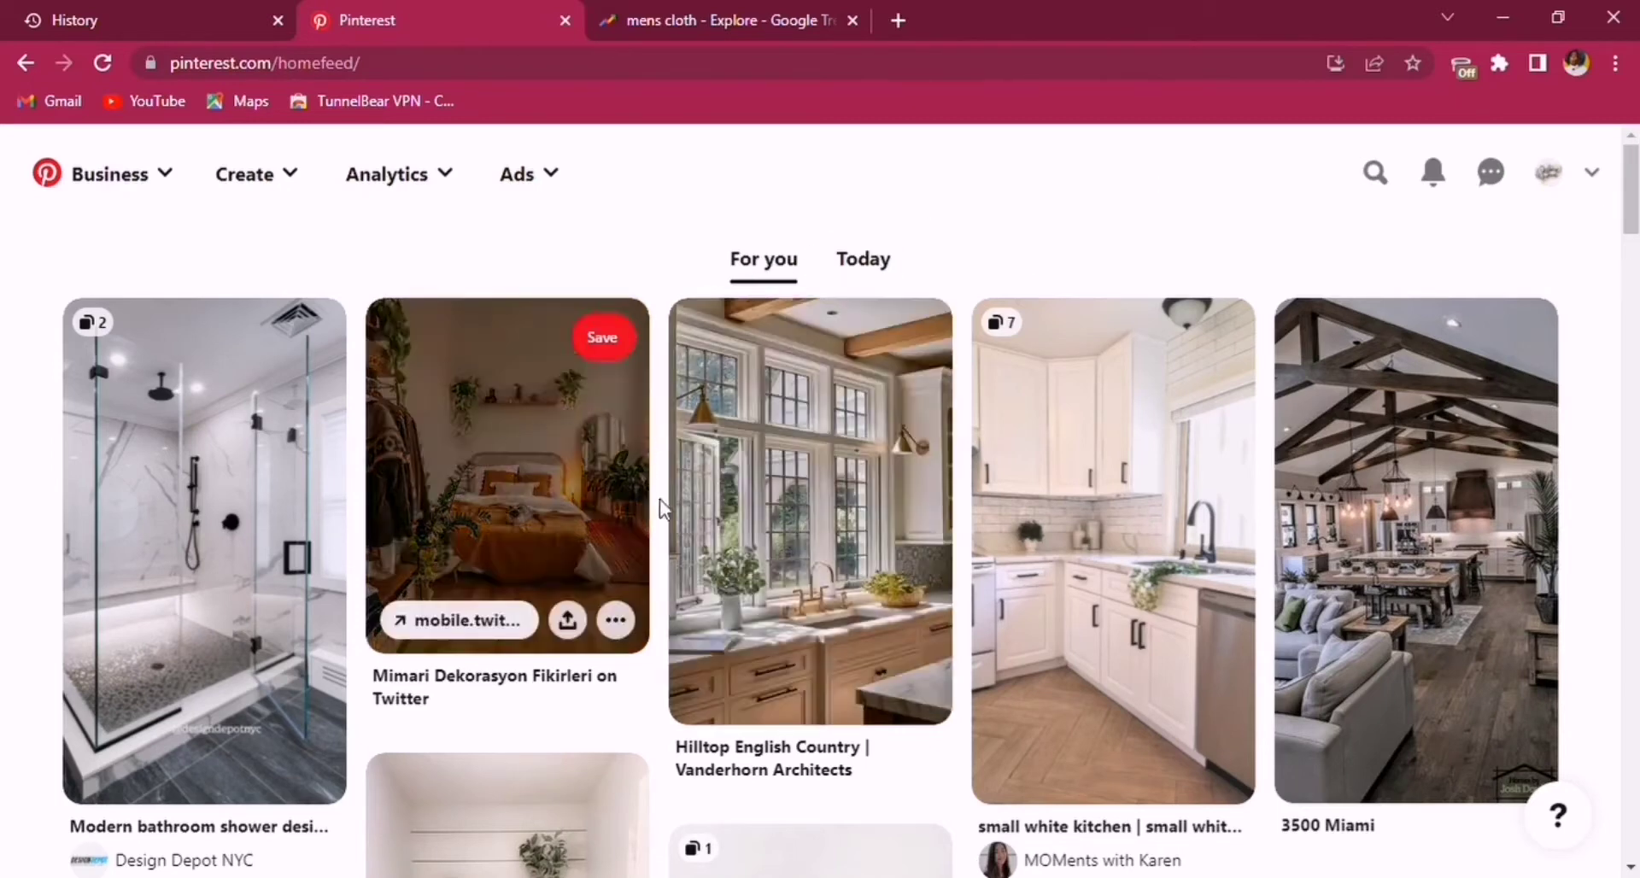
pyautogui.click(287, 178)
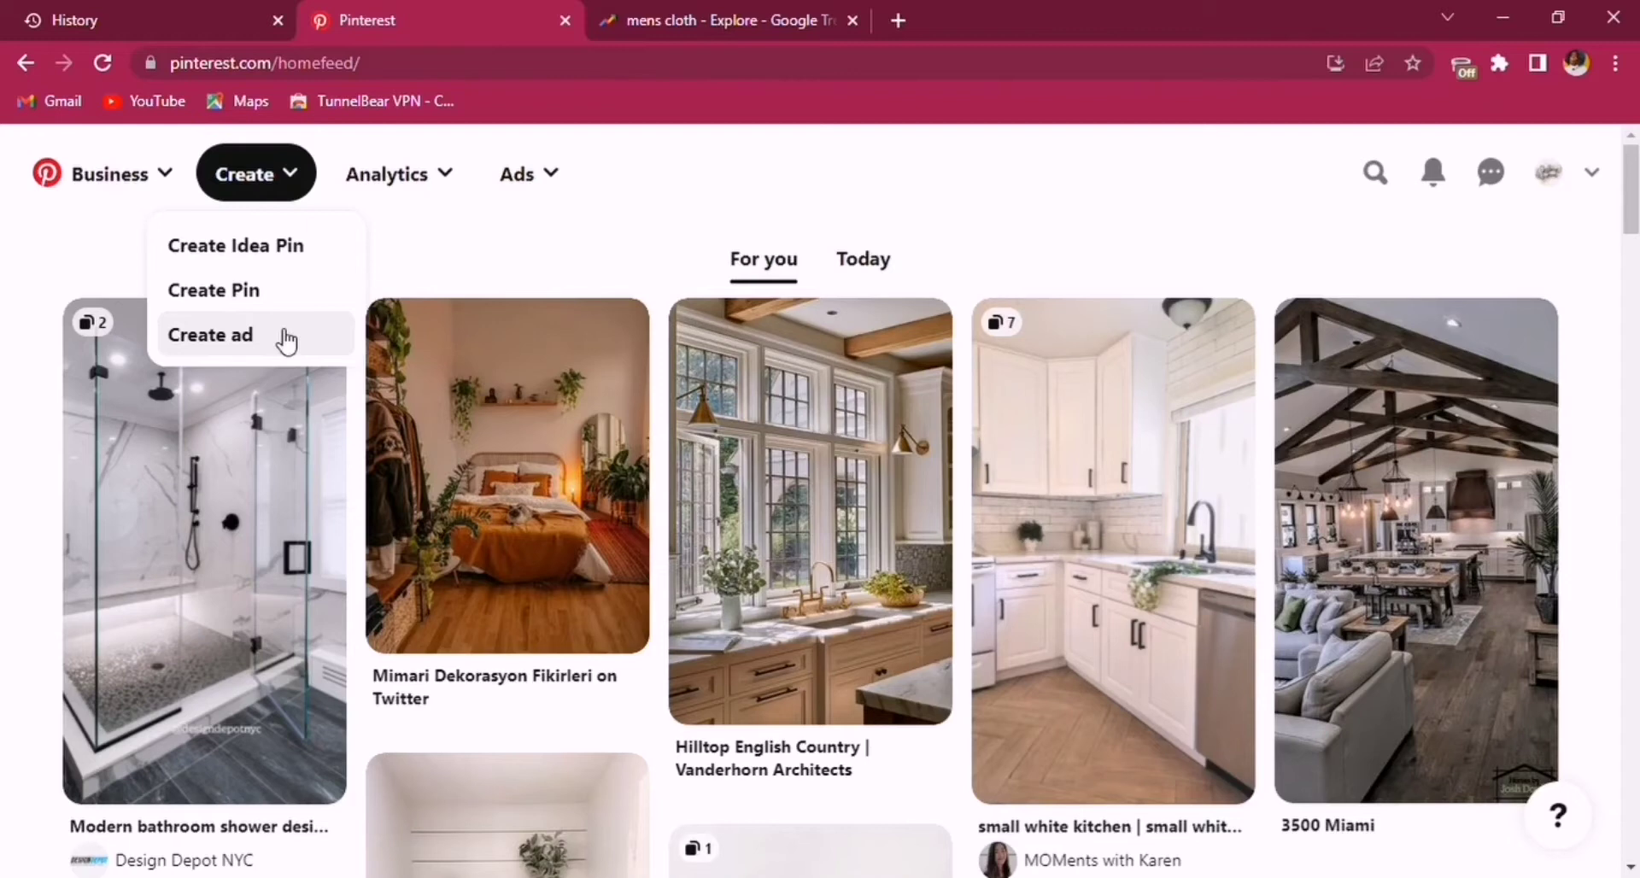
# Open the Analytics overview and get past the real-time analytics introduction.
pyautogui.click(425, 182)
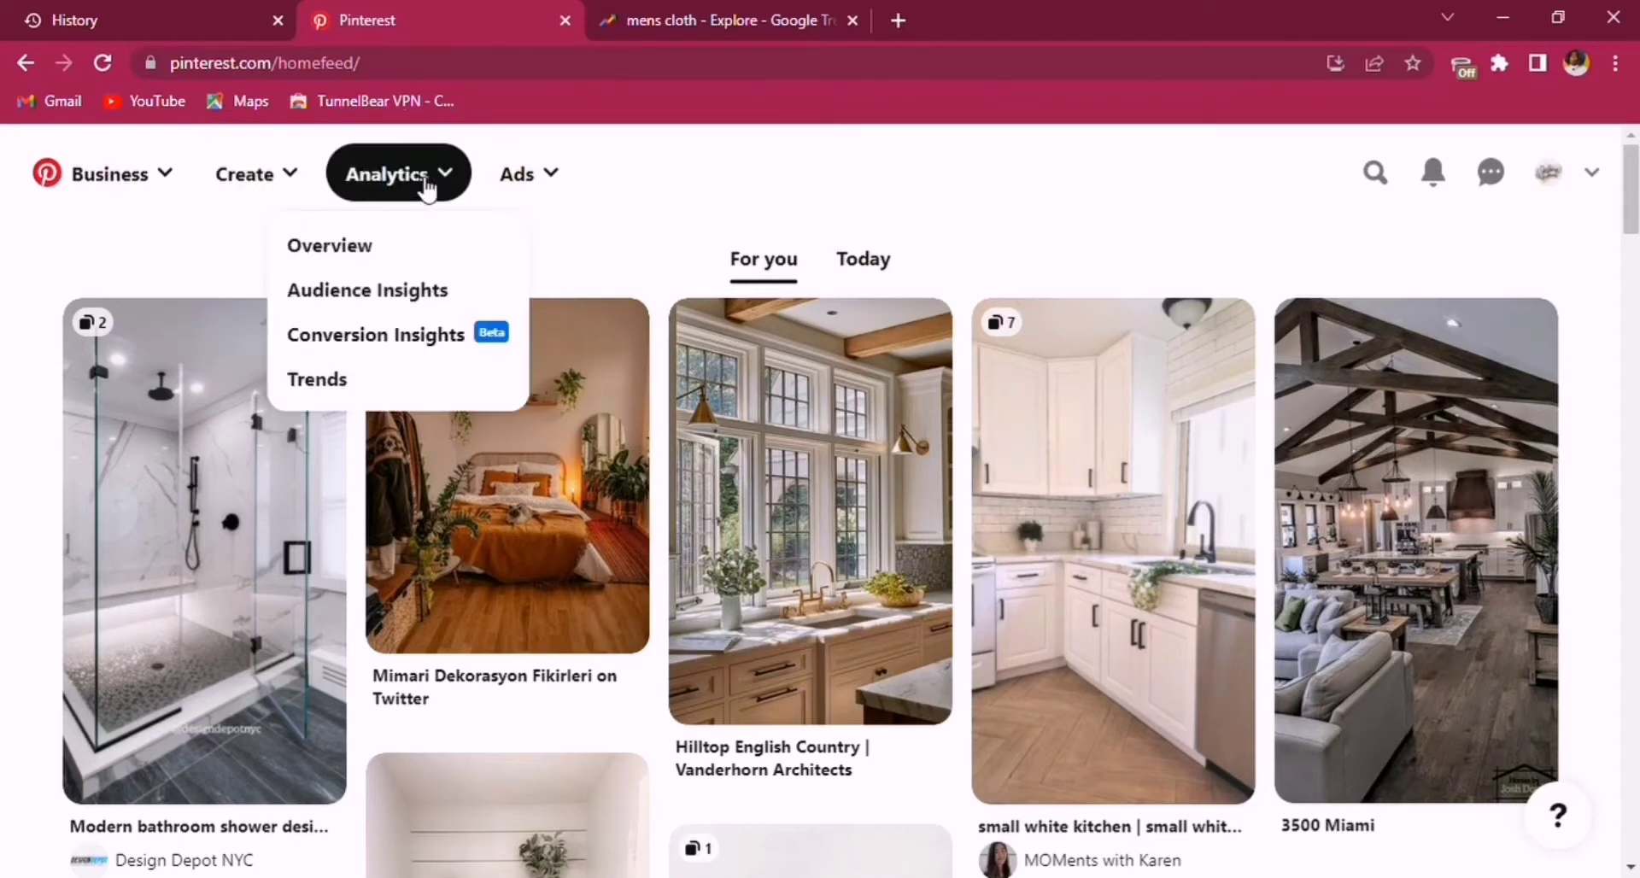
pyautogui.click(368, 248)
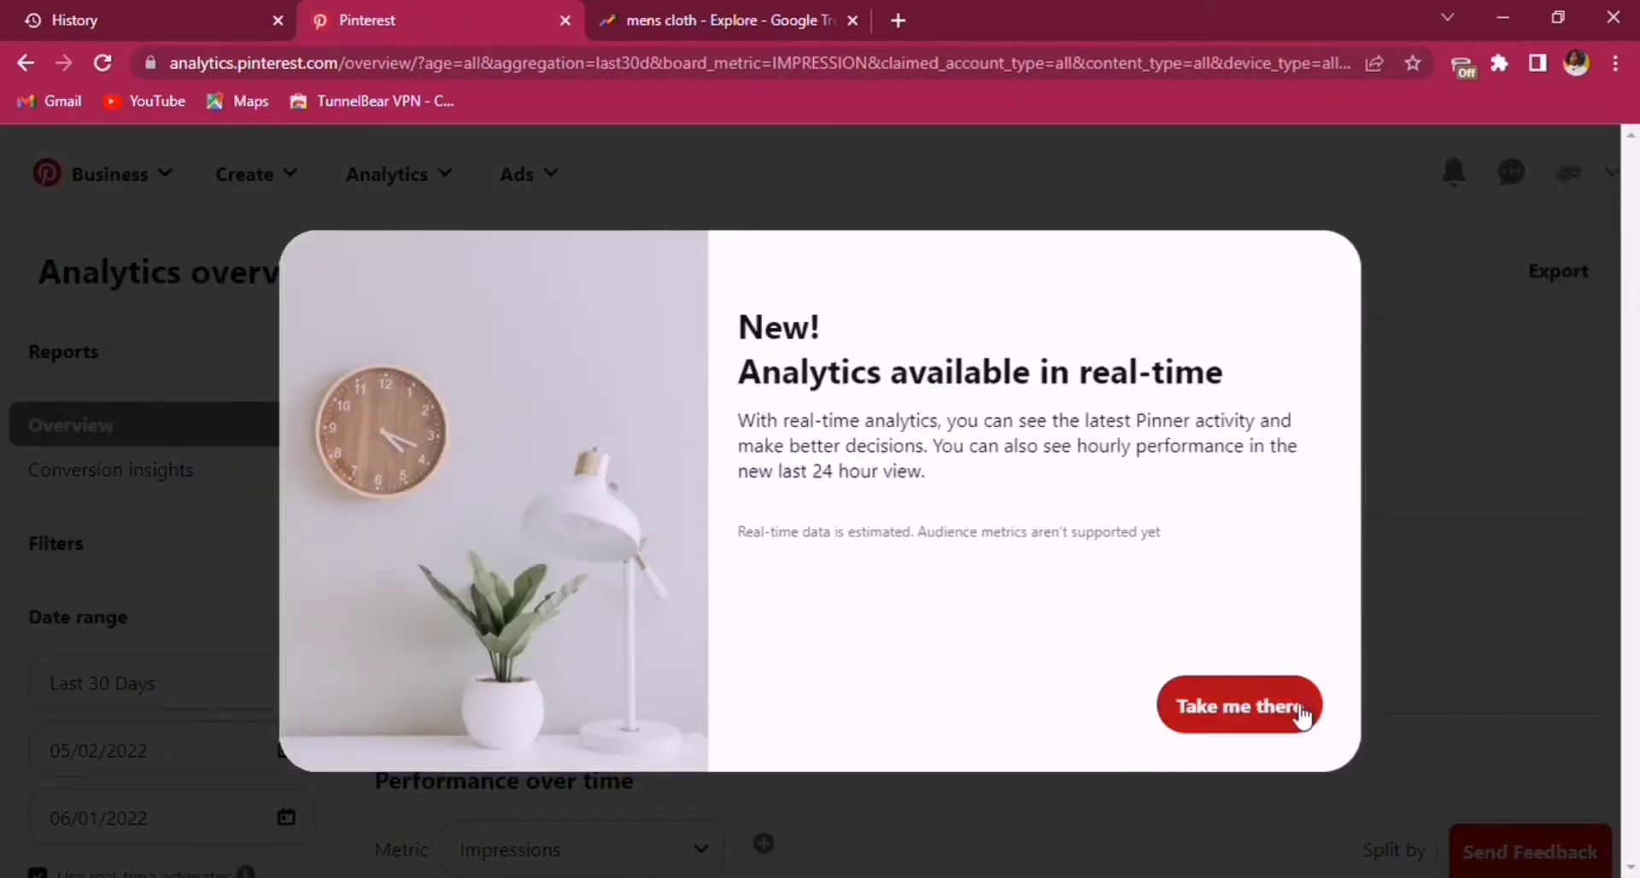
pyautogui.click(1302, 716)
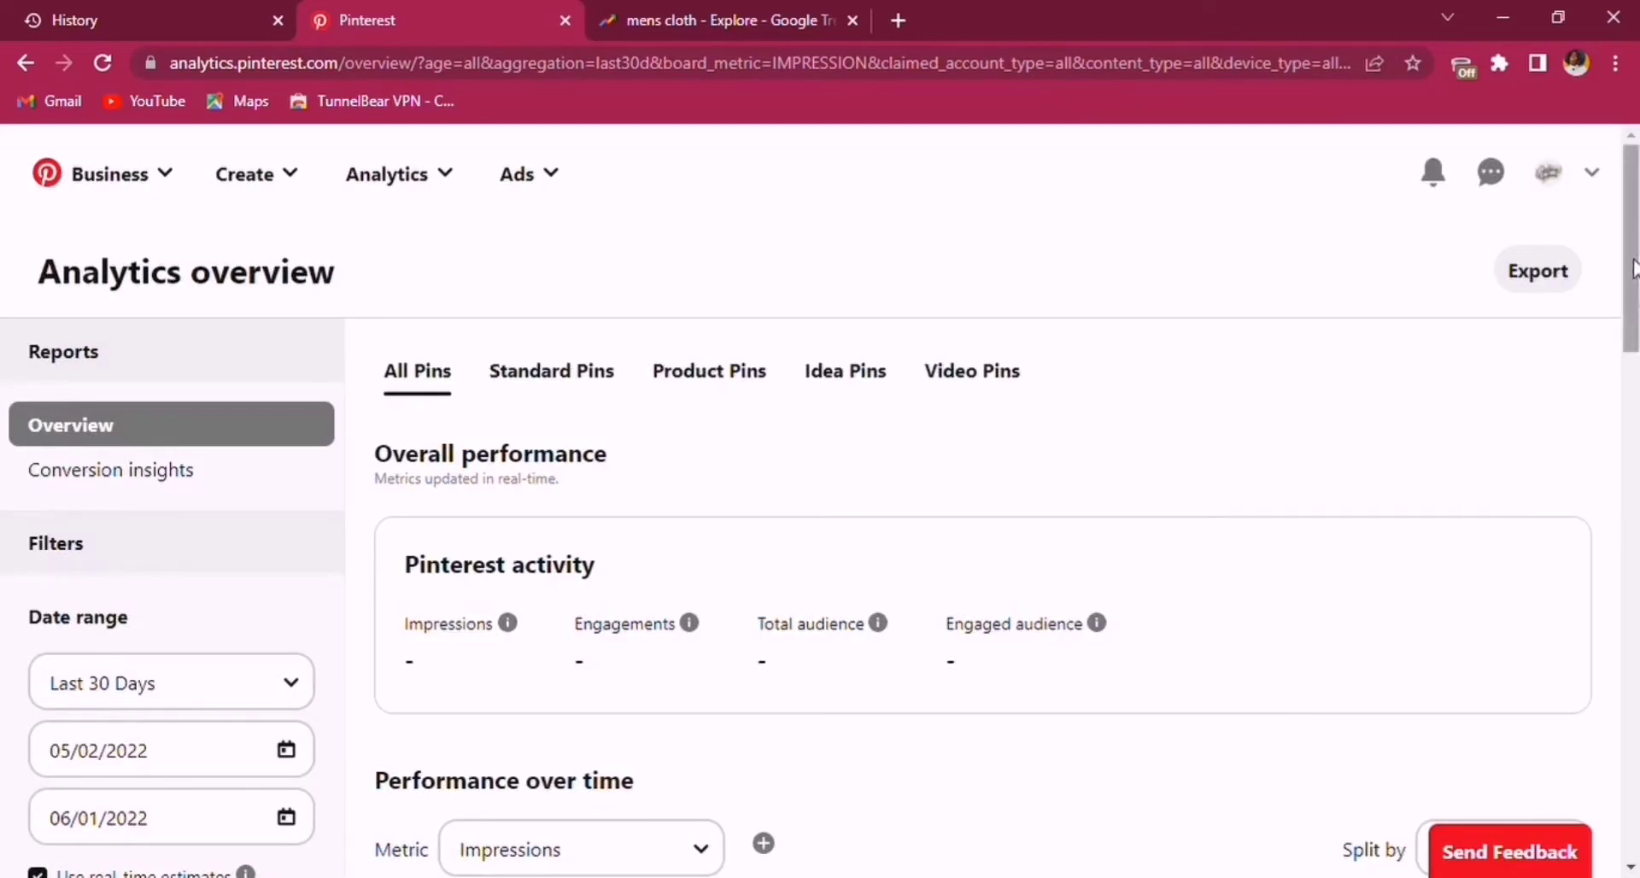
# Examine the Analytics overview's Pinterest activity, performance over time, top boards, top Pins and filter options.
pyautogui.scroll(-2, 1632, 269)
pyautogui.scroll(2, 1632, 270)
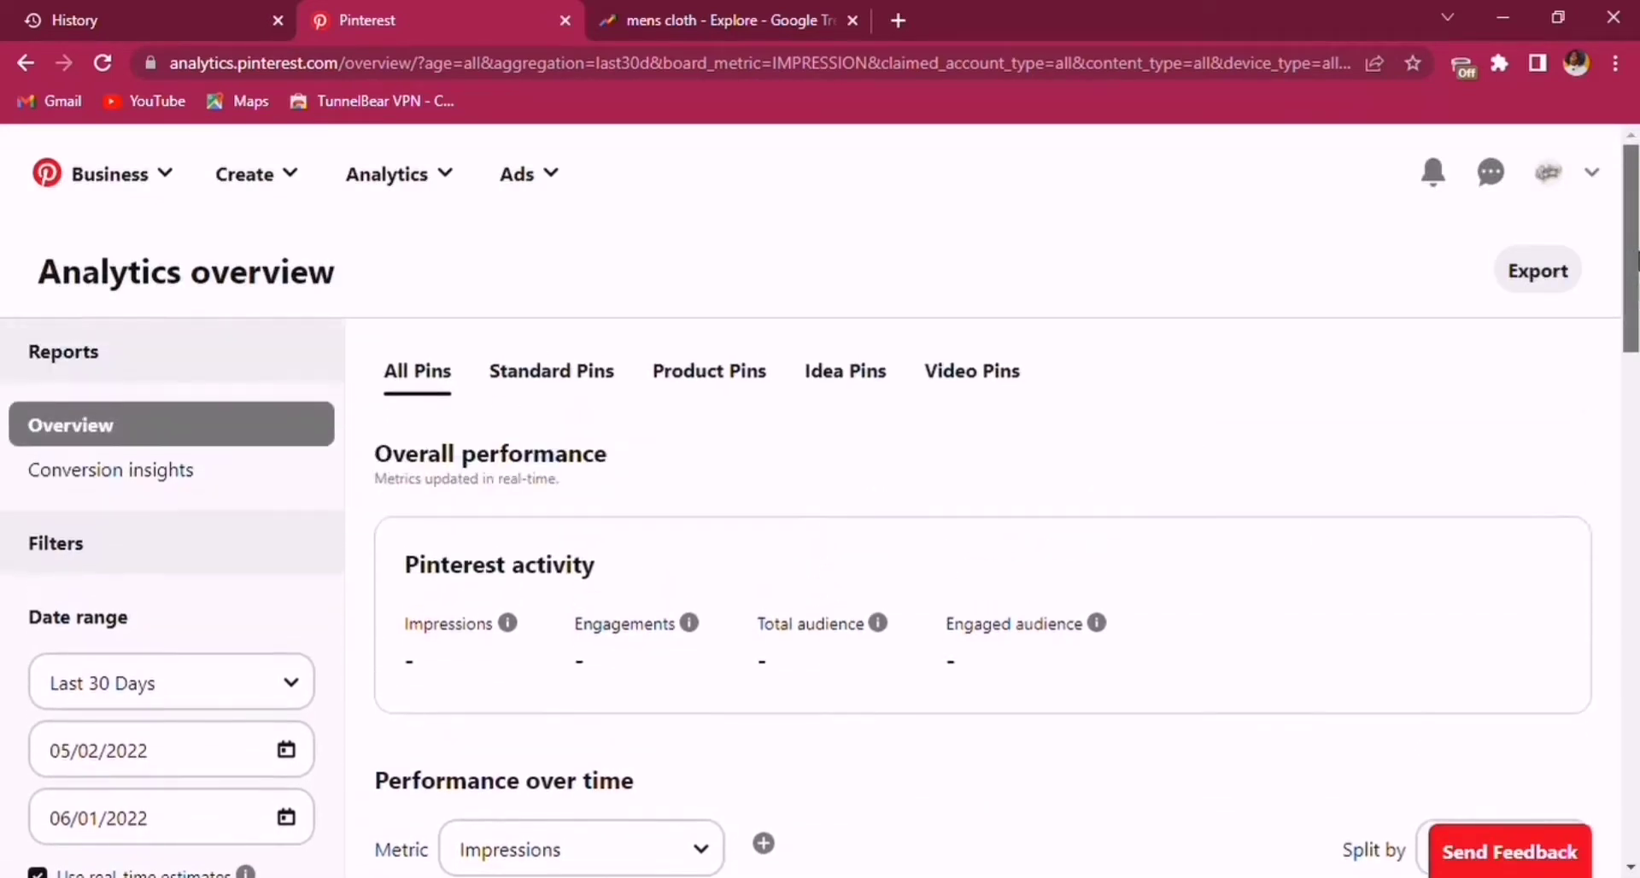
pyautogui.scroll(-1, 820, 511)
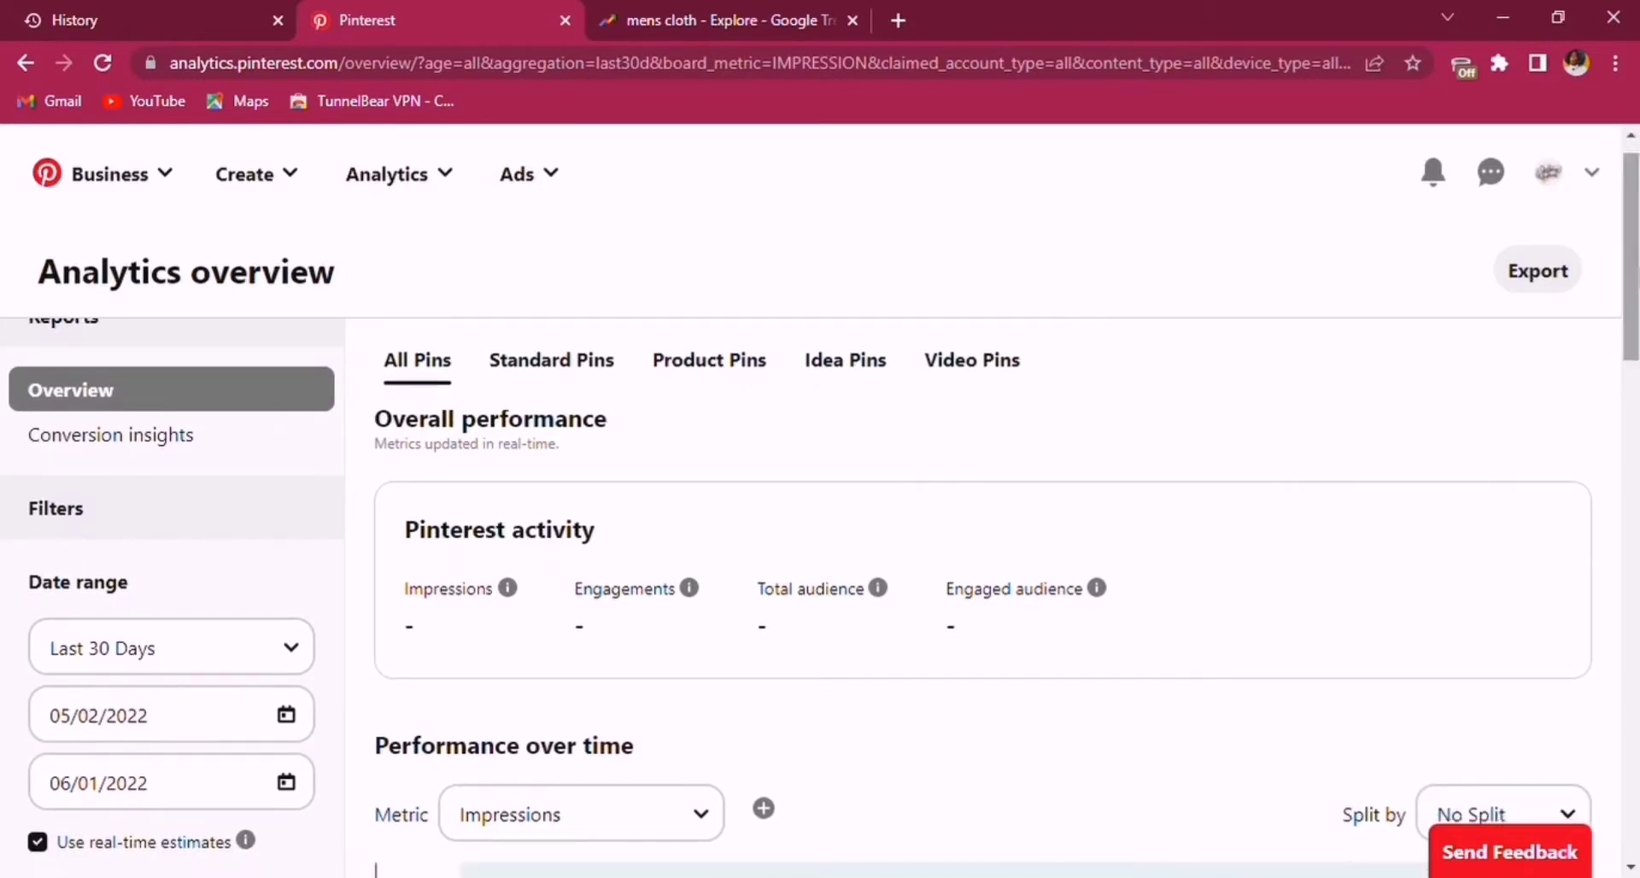
pyautogui.moveTo(1632, 277)
pyautogui.mouseDown()
pyautogui.moveTo(1632, 366)
pyautogui.moveTo(1632, 270)
pyautogui.mouseUp()
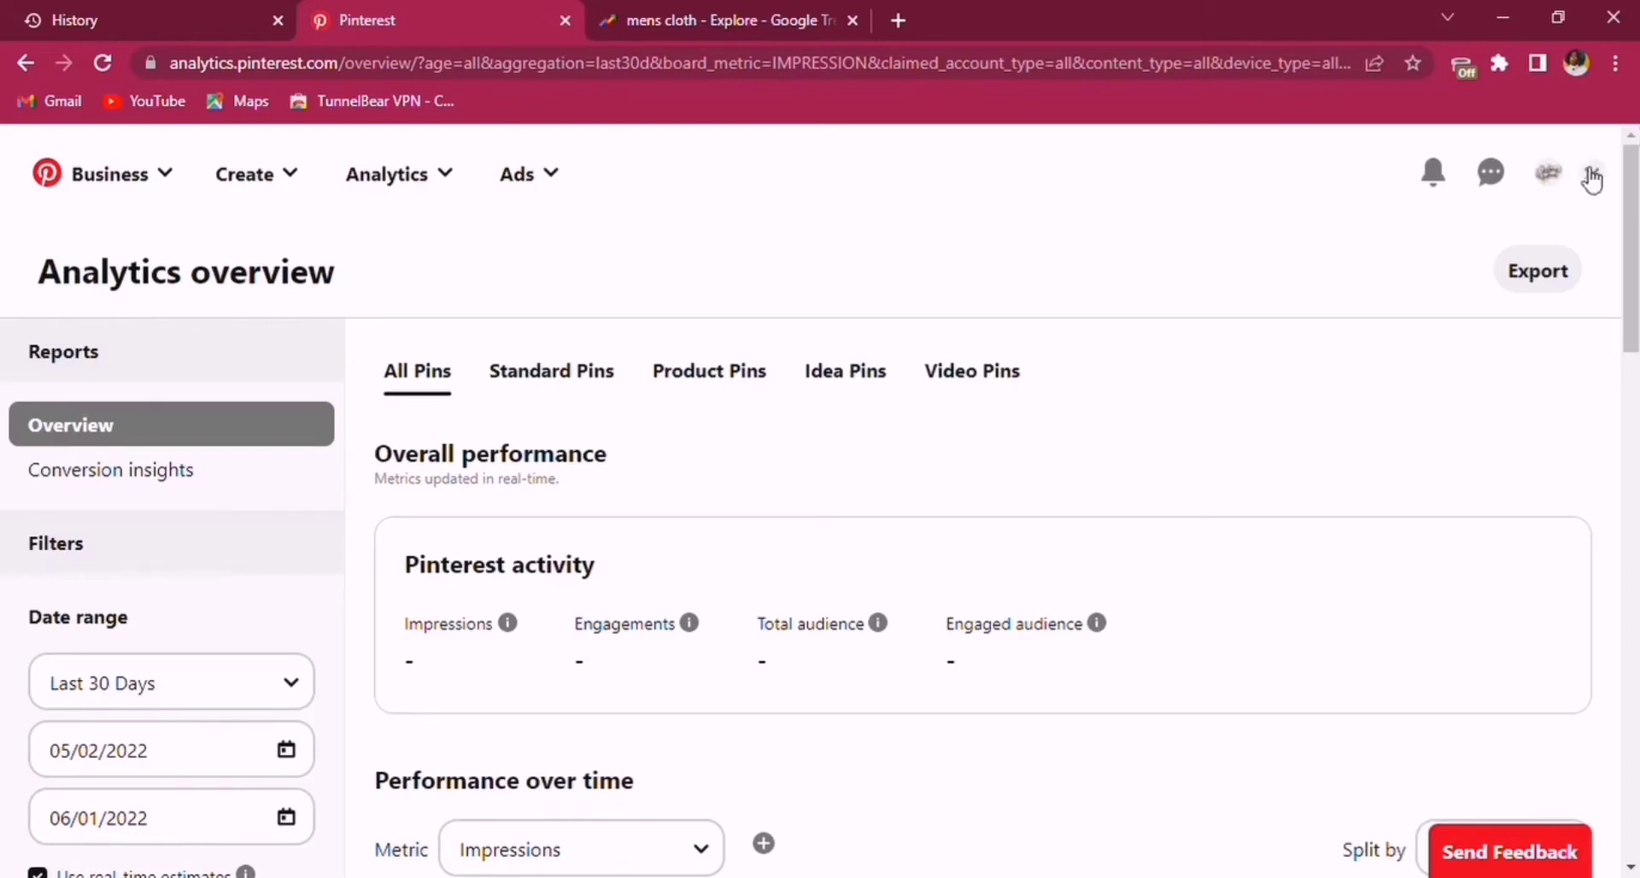
pyautogui.moveTo(1634, 306); pyautogui.dragTo(1634, 297)
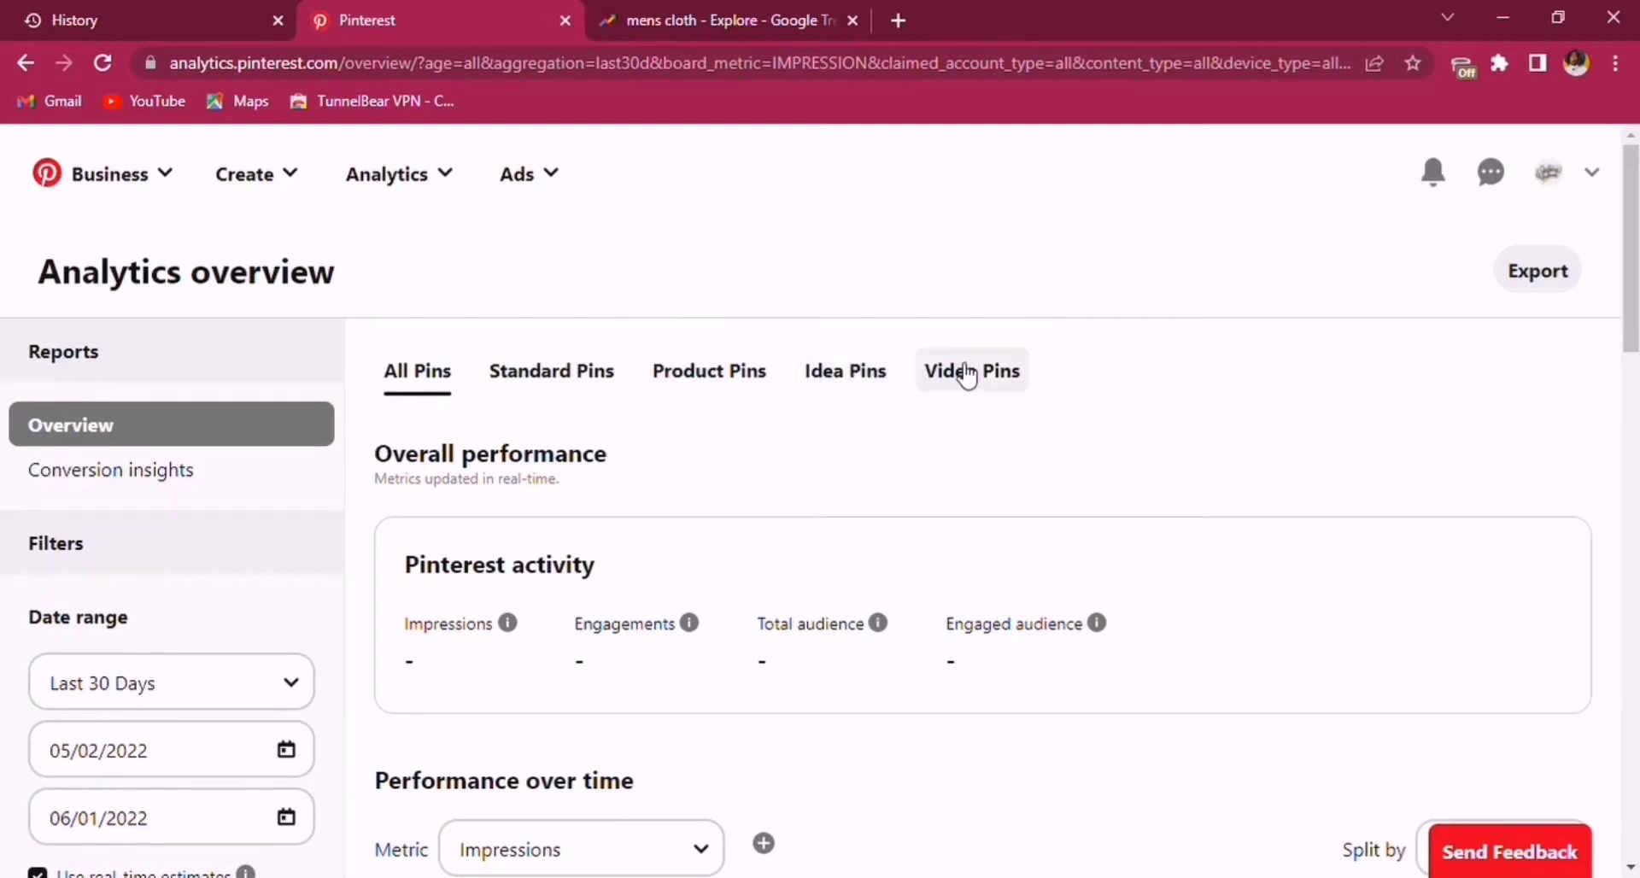
pyautogui.moveTo(1626, 320); pyautogui.dragTo(945, 376)
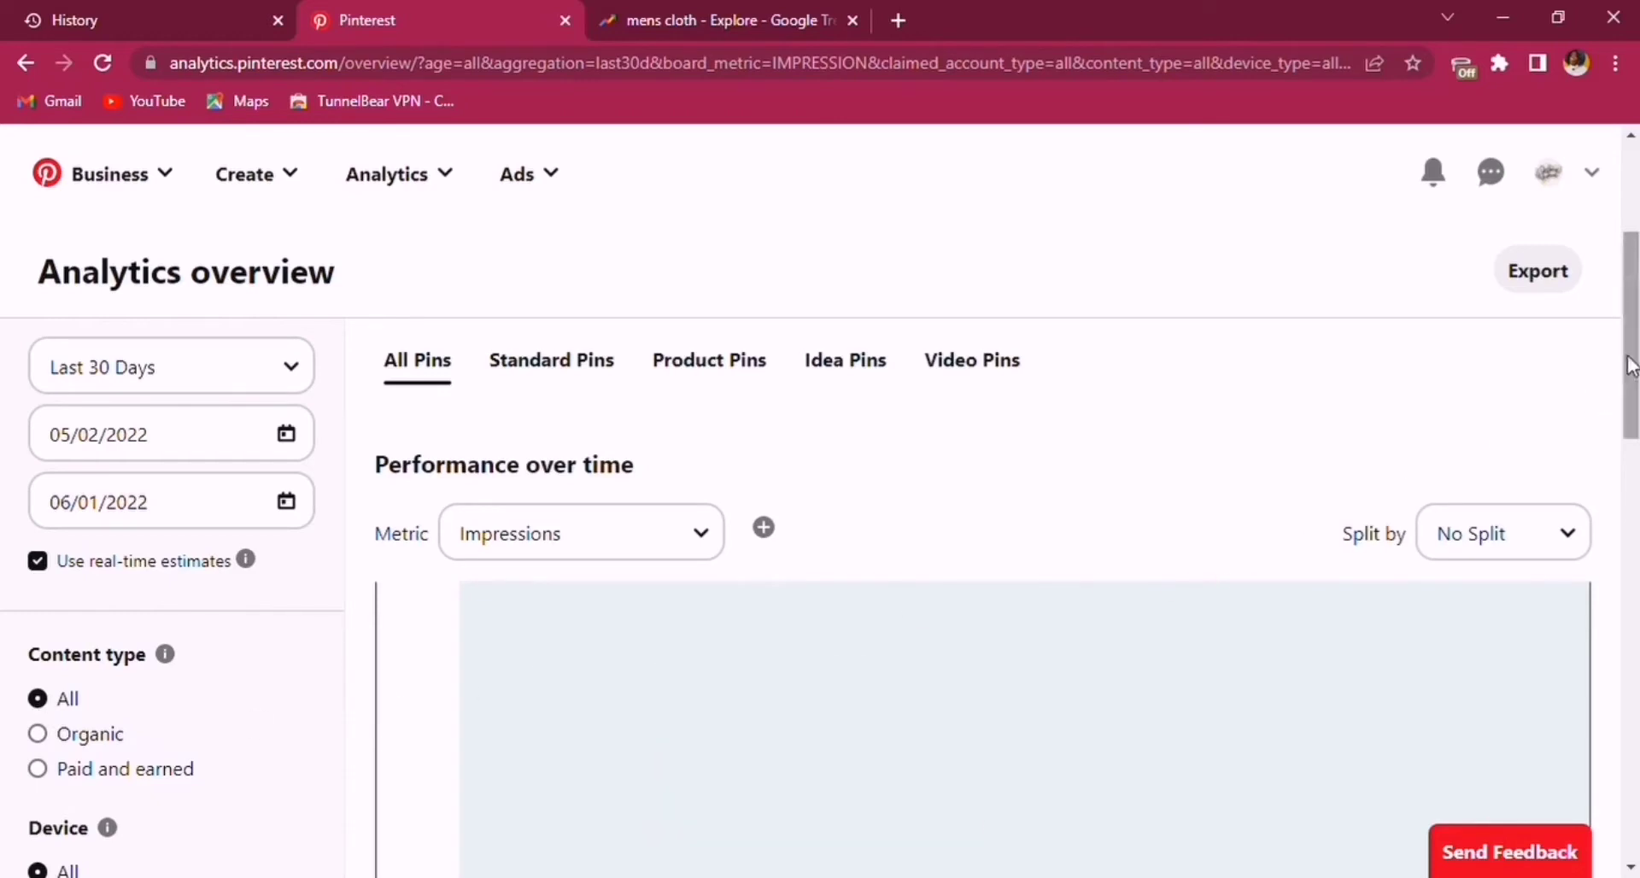
pyautogui.moveTo(1632, 333)
pyautogui.mouseDown()
pyautogui.moveTo(1632, 350)
pyautogui.moveTo(1632, 326)
pyautogui.mouseUp()
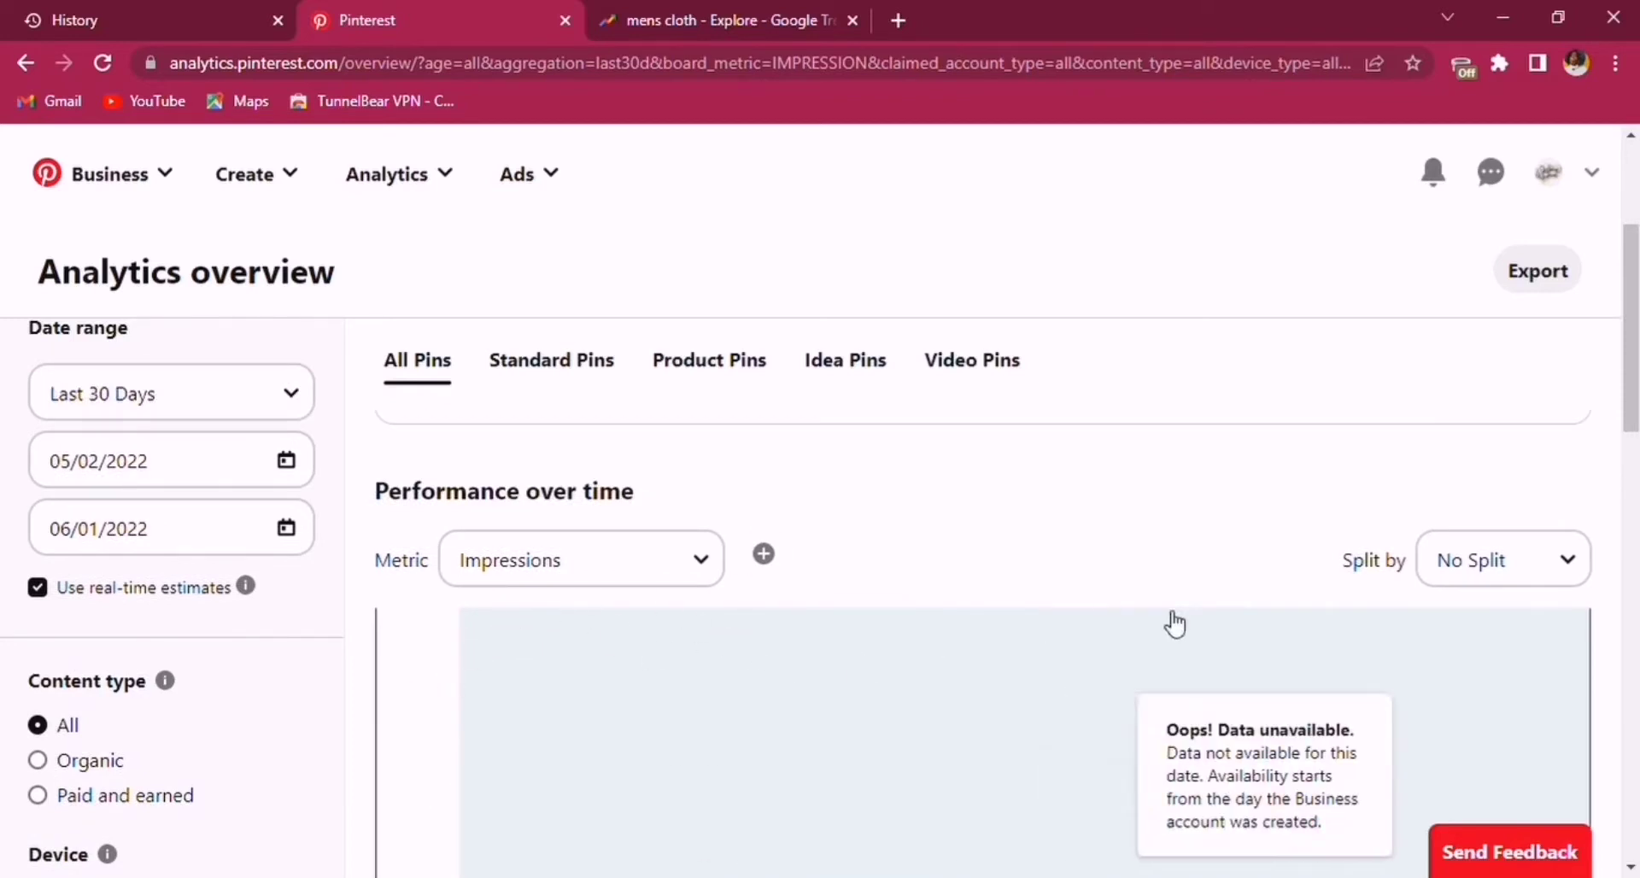
pyautogui.moveTo(1626, 342); pyautogui.dragTo(1625, 483)
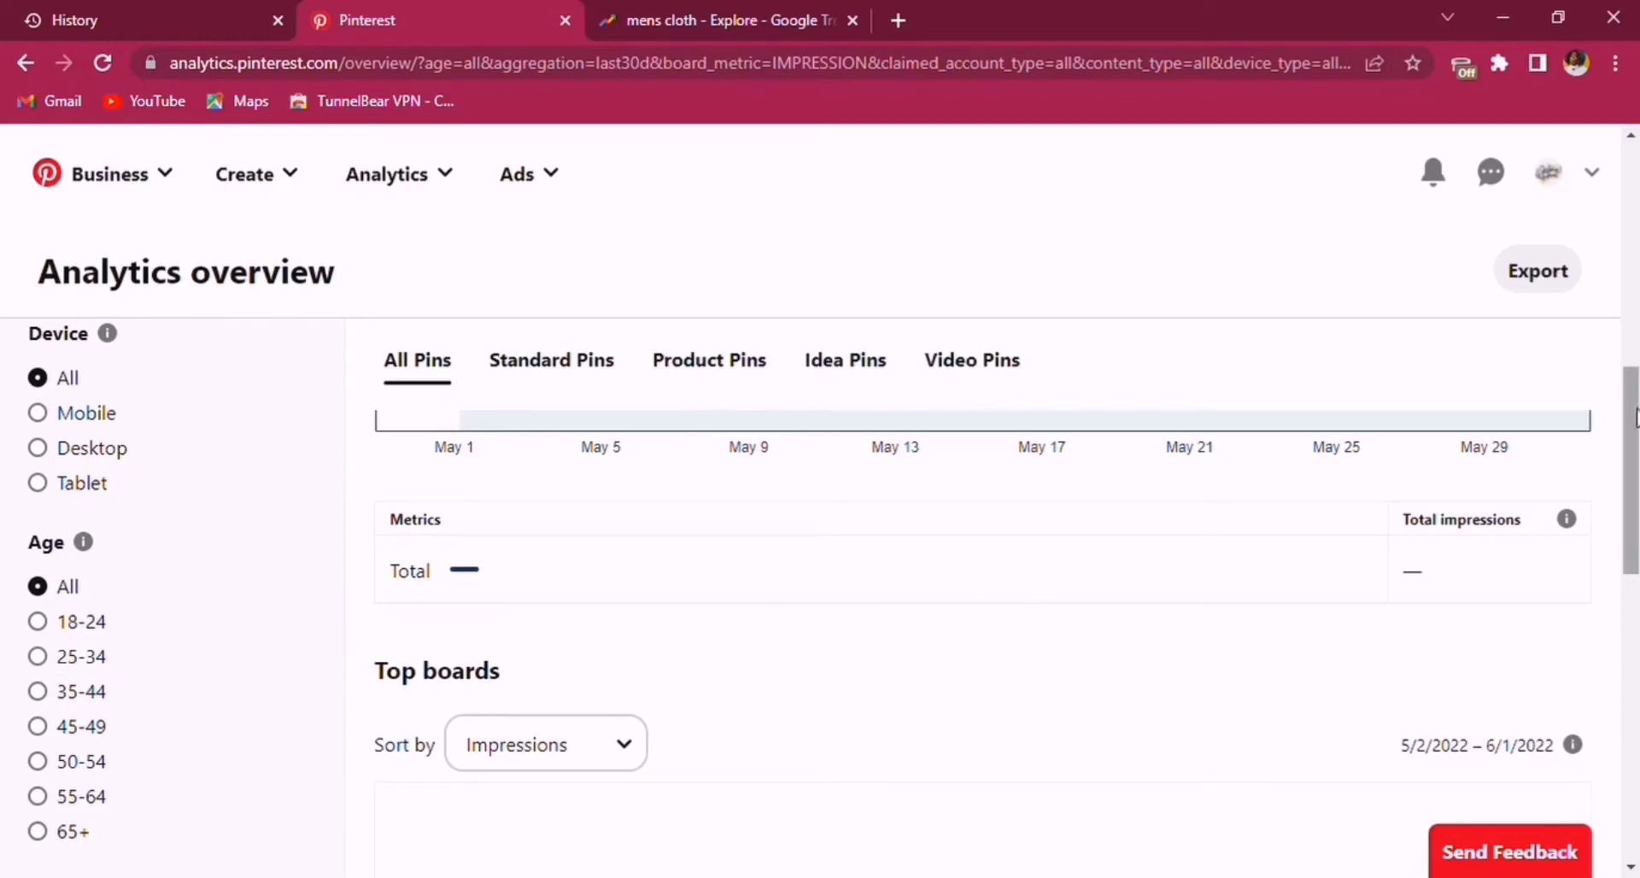
pyautogui.scroll(-6, 1631, 470)
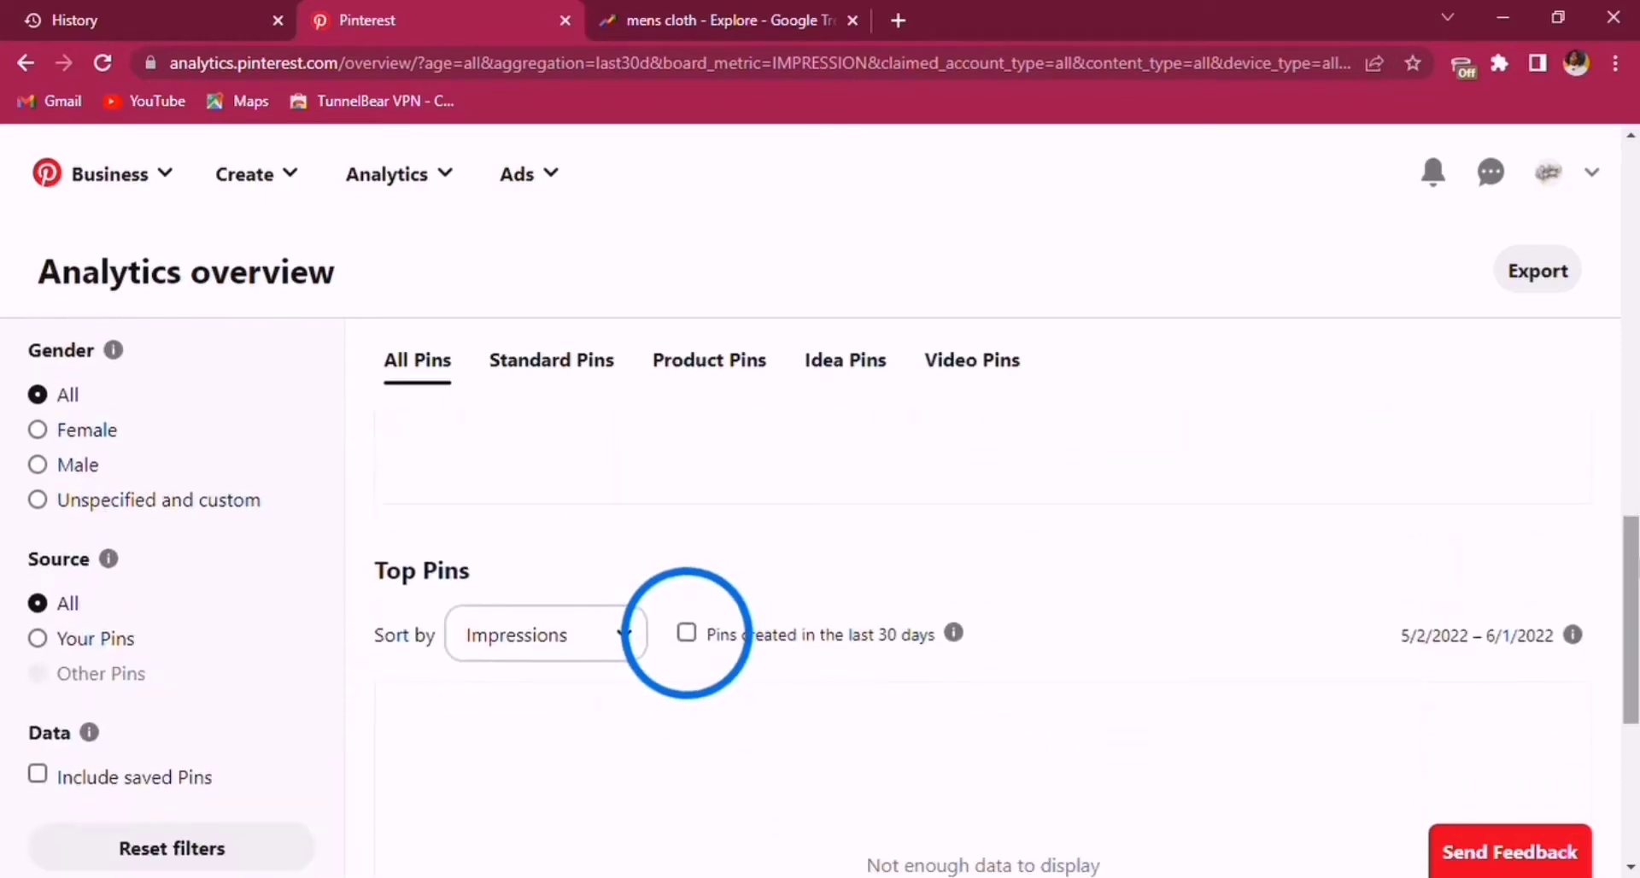
pyautogui.scroll(-2, 688, 632)
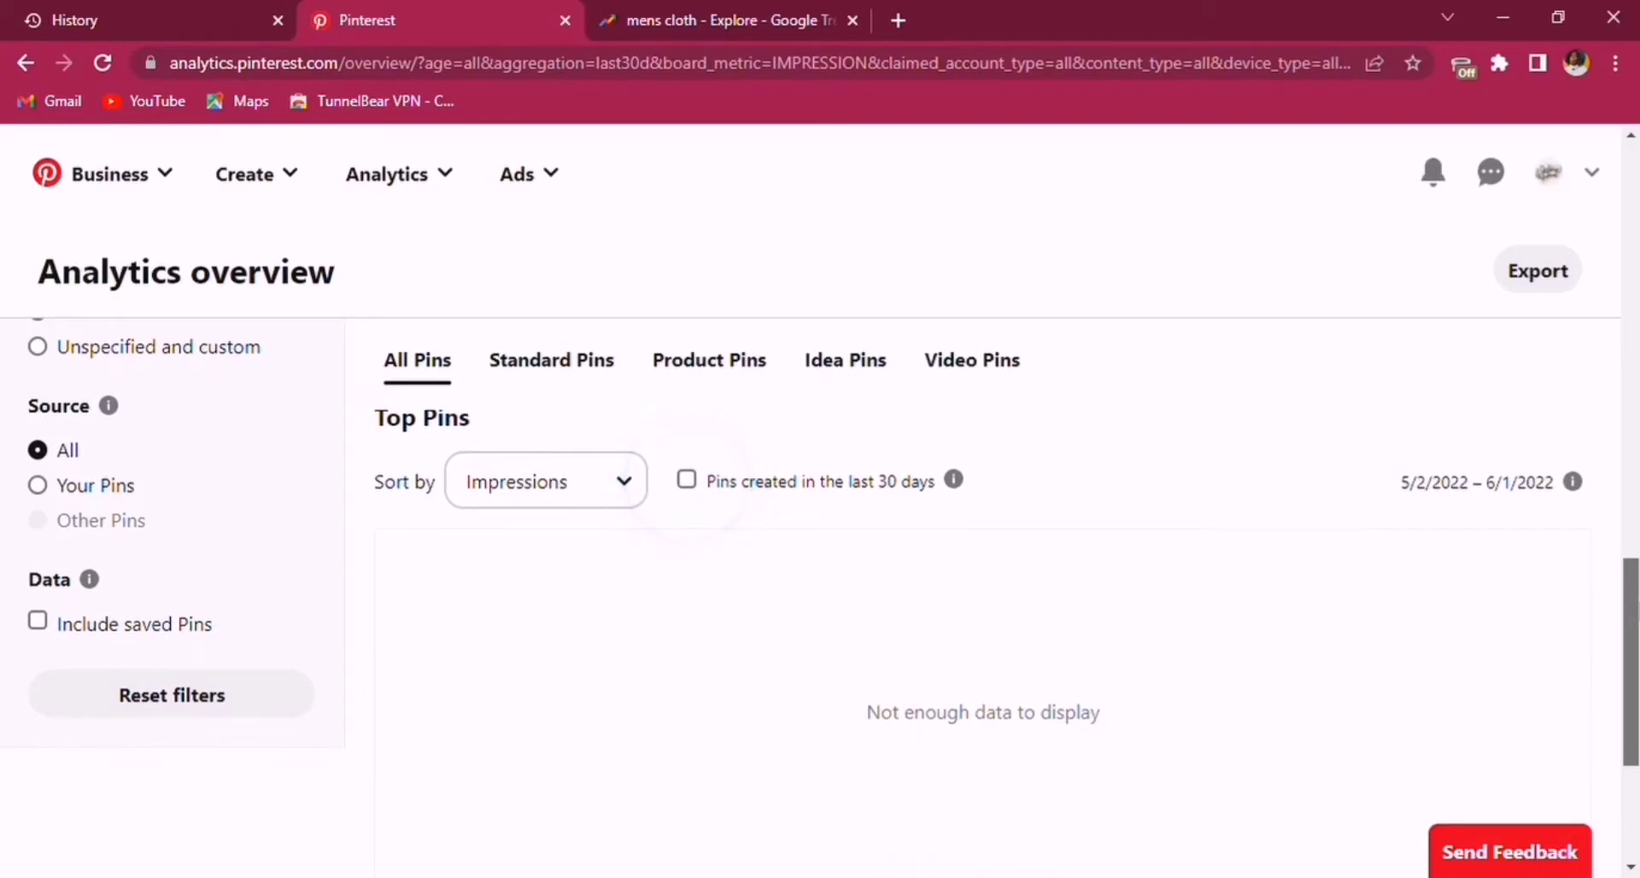
pyautogui.scroll(6, 677, 622)
pyautogui.moveTo(1626, 468); pyautogui.dragTo(1633, 692)
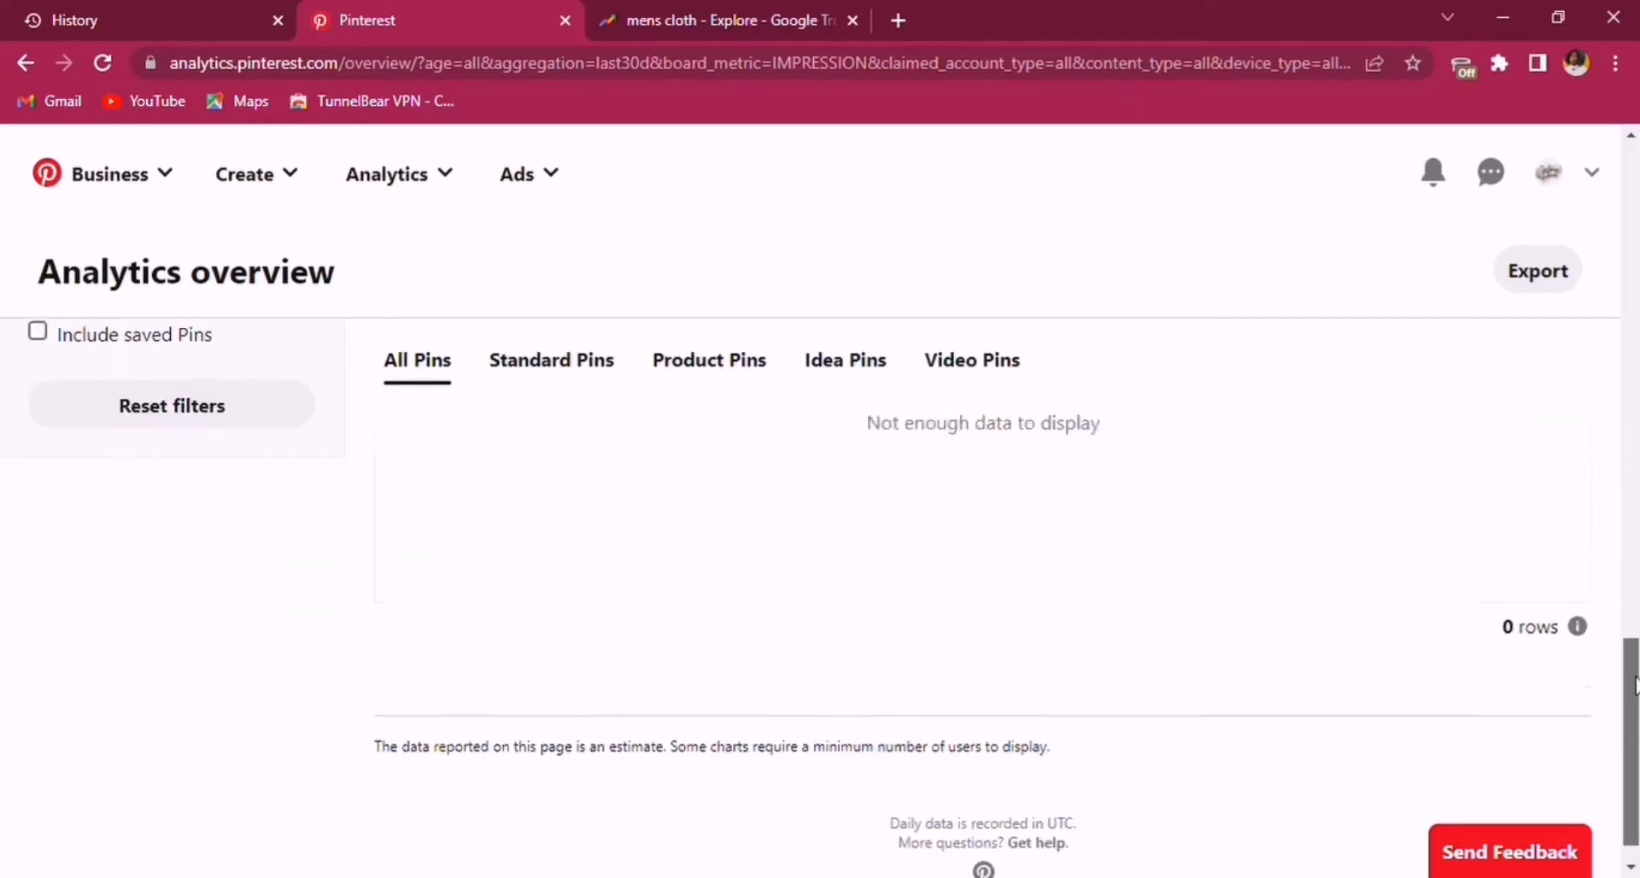
pyautogui.scroll(8, 678, 585)
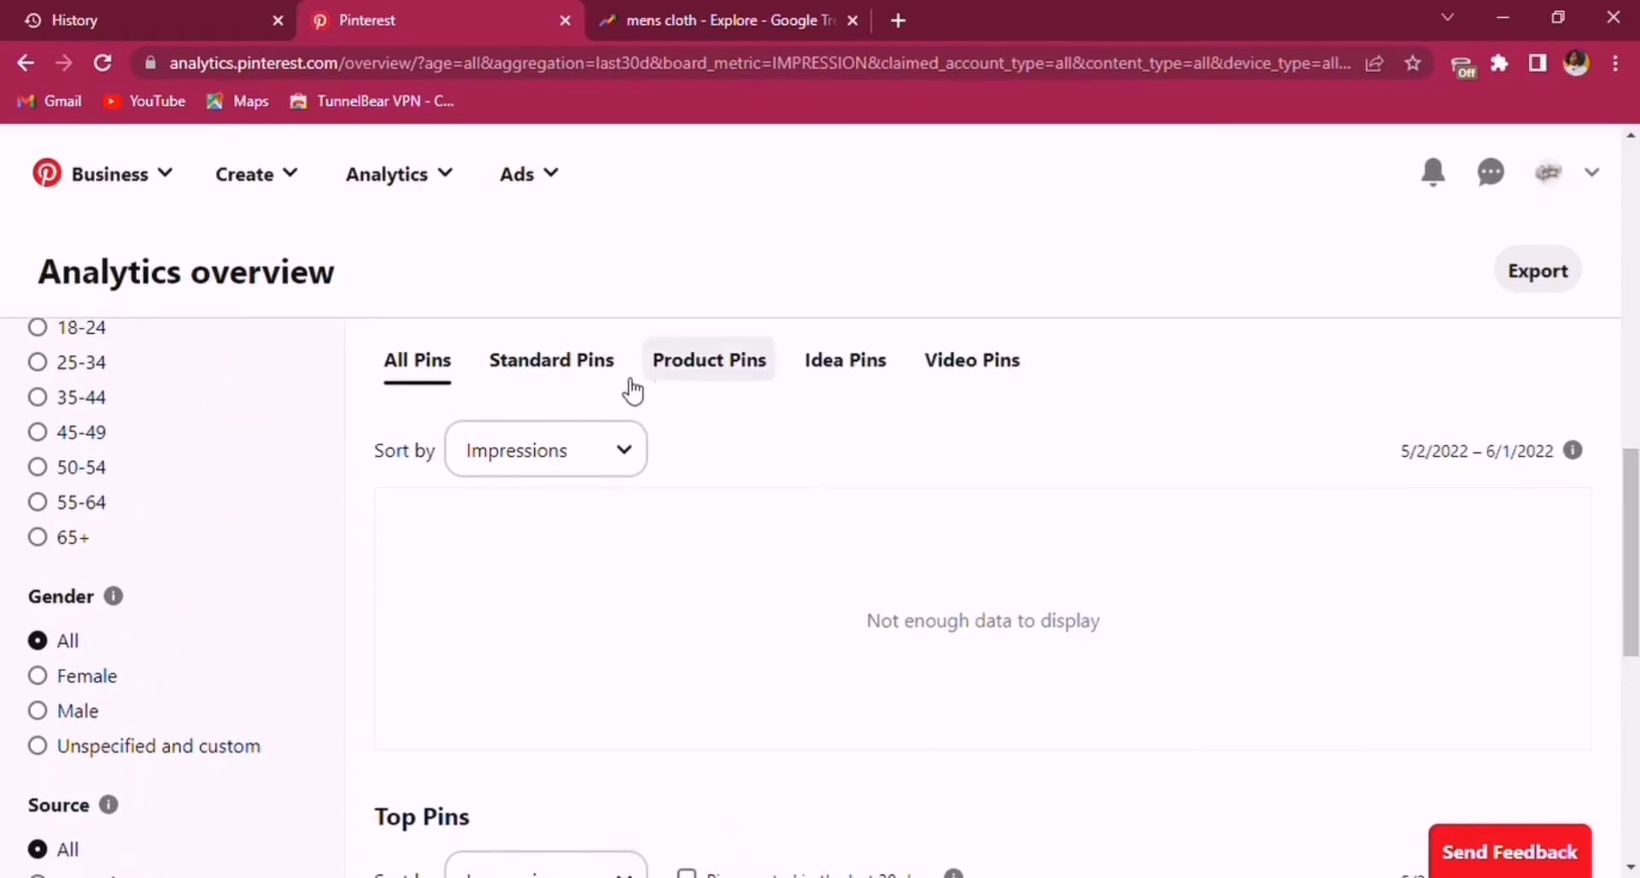
# Open Audience Insights and look through the account's own audience sections, including categories and interests.
pyautogui.click(402, 174)
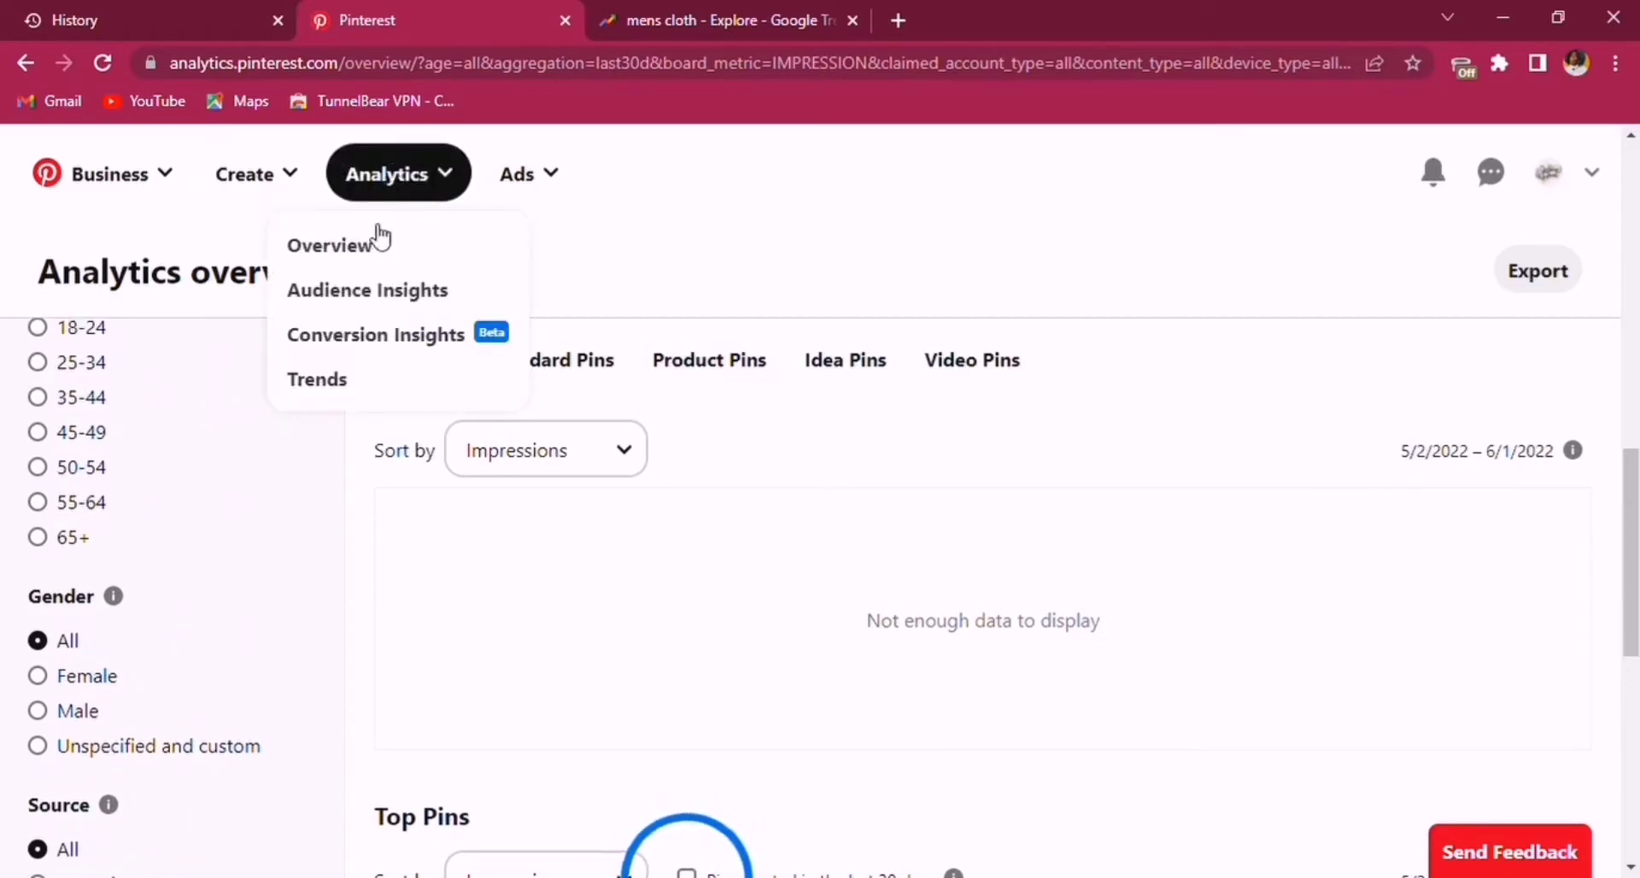
pyautogui.click(377, 300)
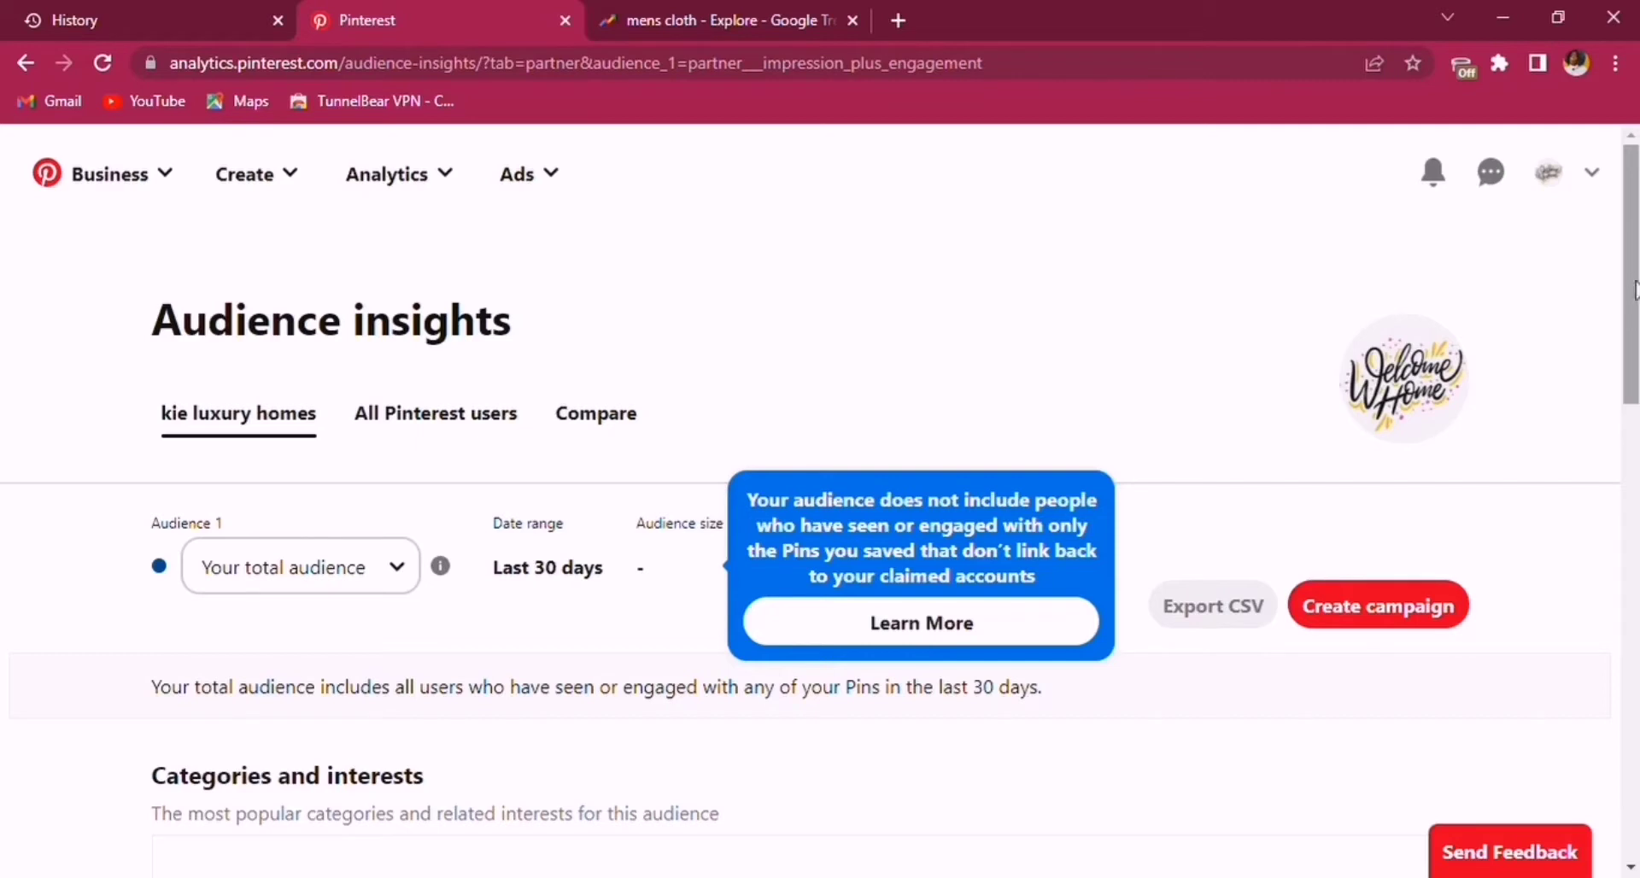
pyautogui.scroll(-6, 1632, 290)
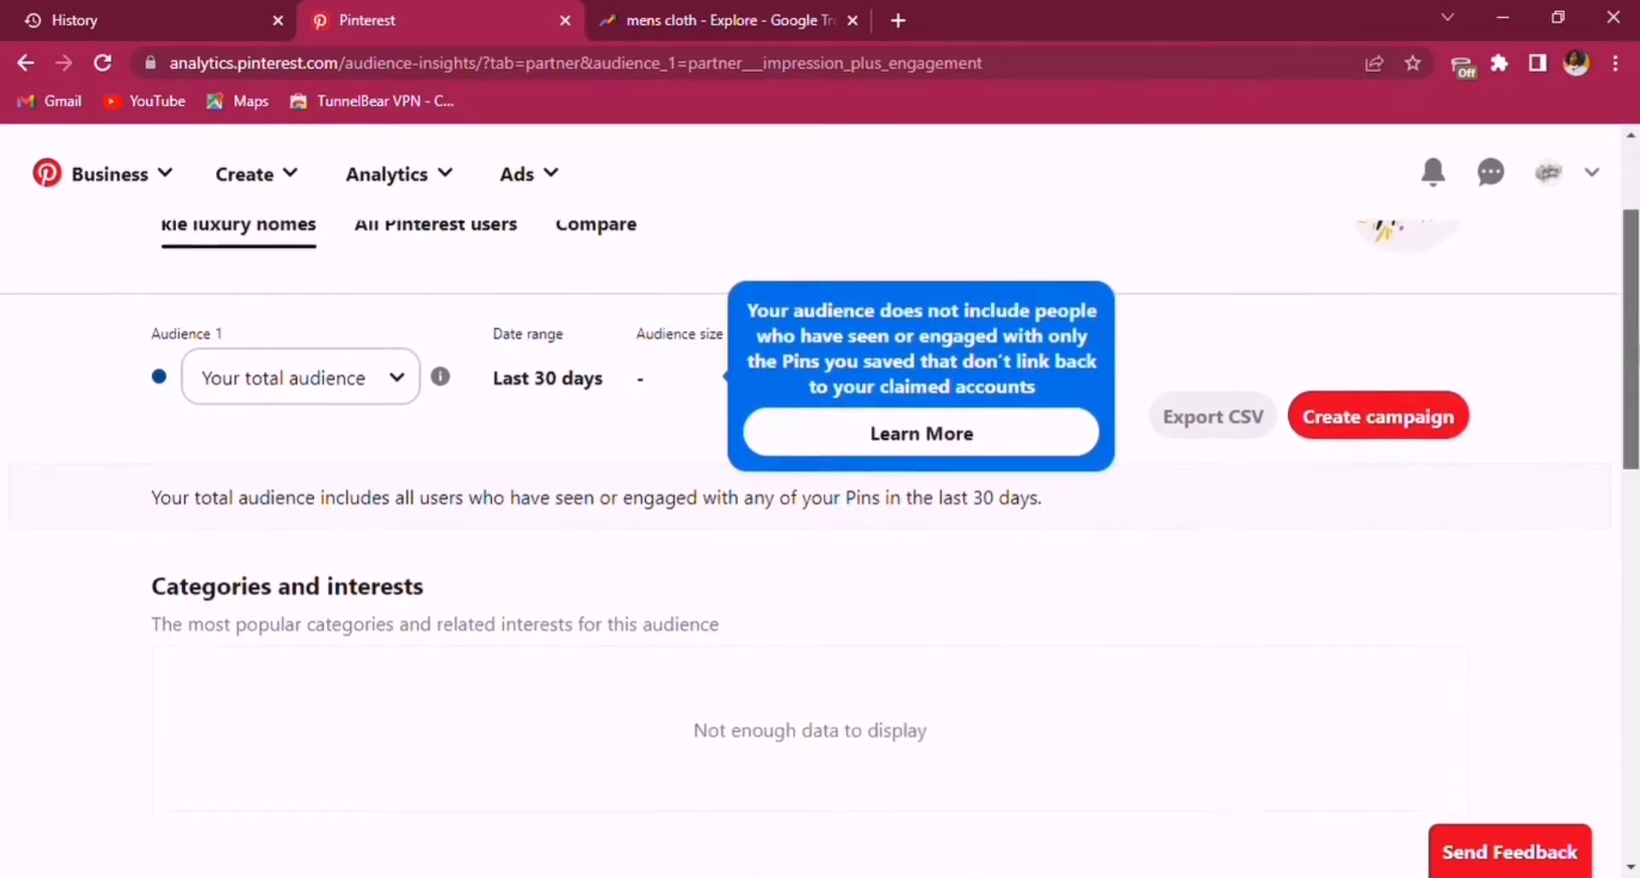
pyautogui.scroll(-3, 820, 510)
pyautogui.scroll(-5, 820, 511)
pyautogui.scroll(-2, 820, 511)
pyautogui.moveTo(1636, 760); pyautogui.dragTo(1636, 292)
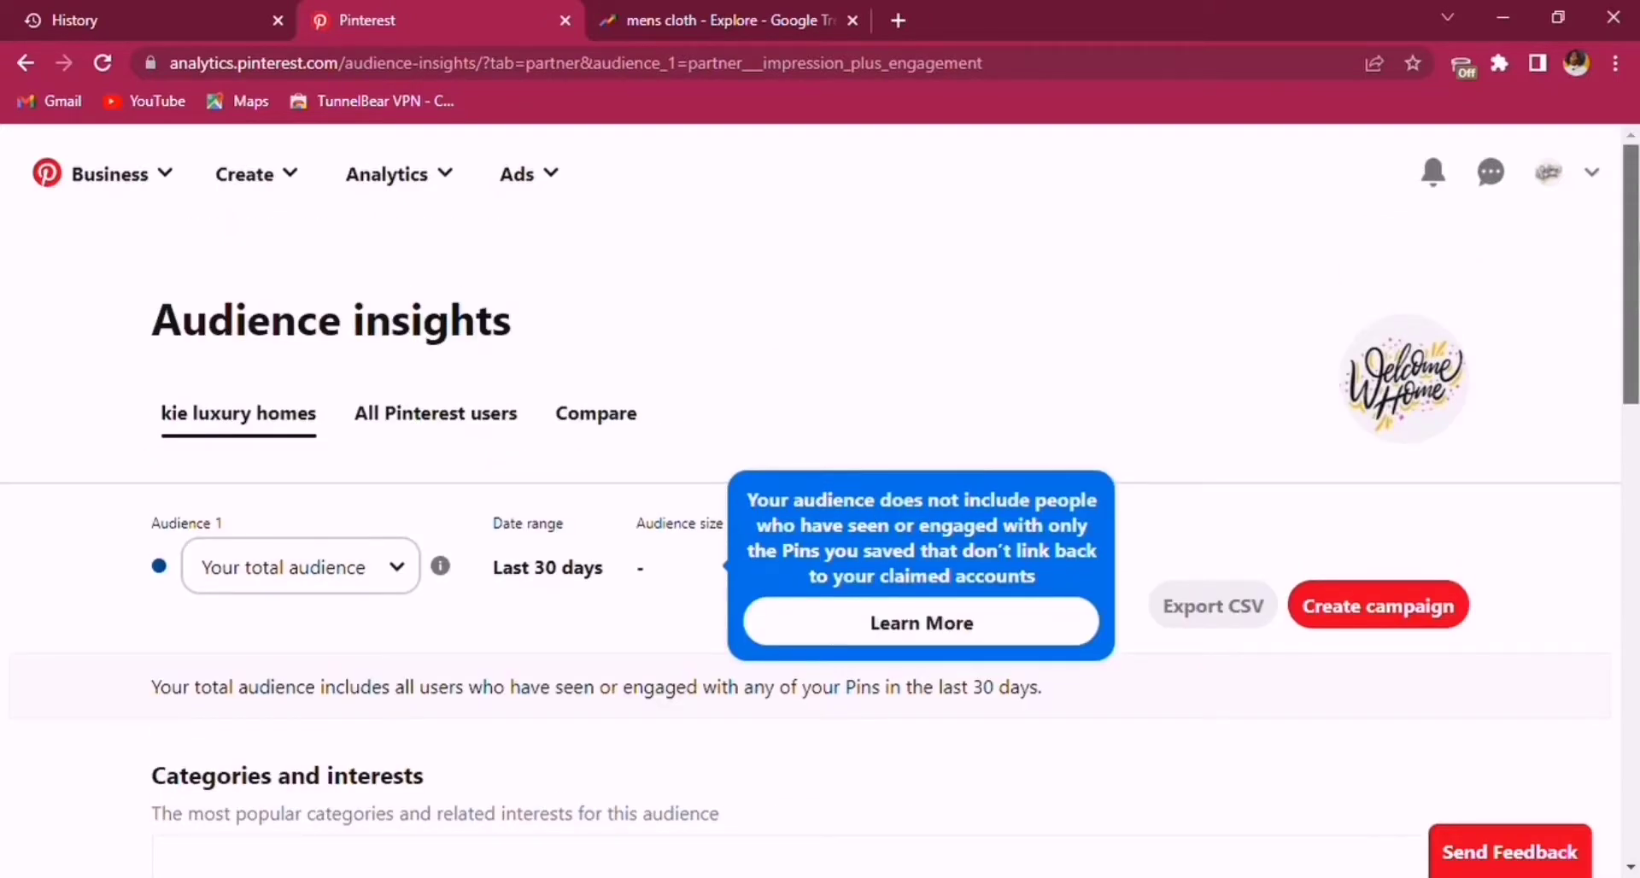
pyautogui.moveTo(1636, 291); pyautogui.dragTo(1574, 369)
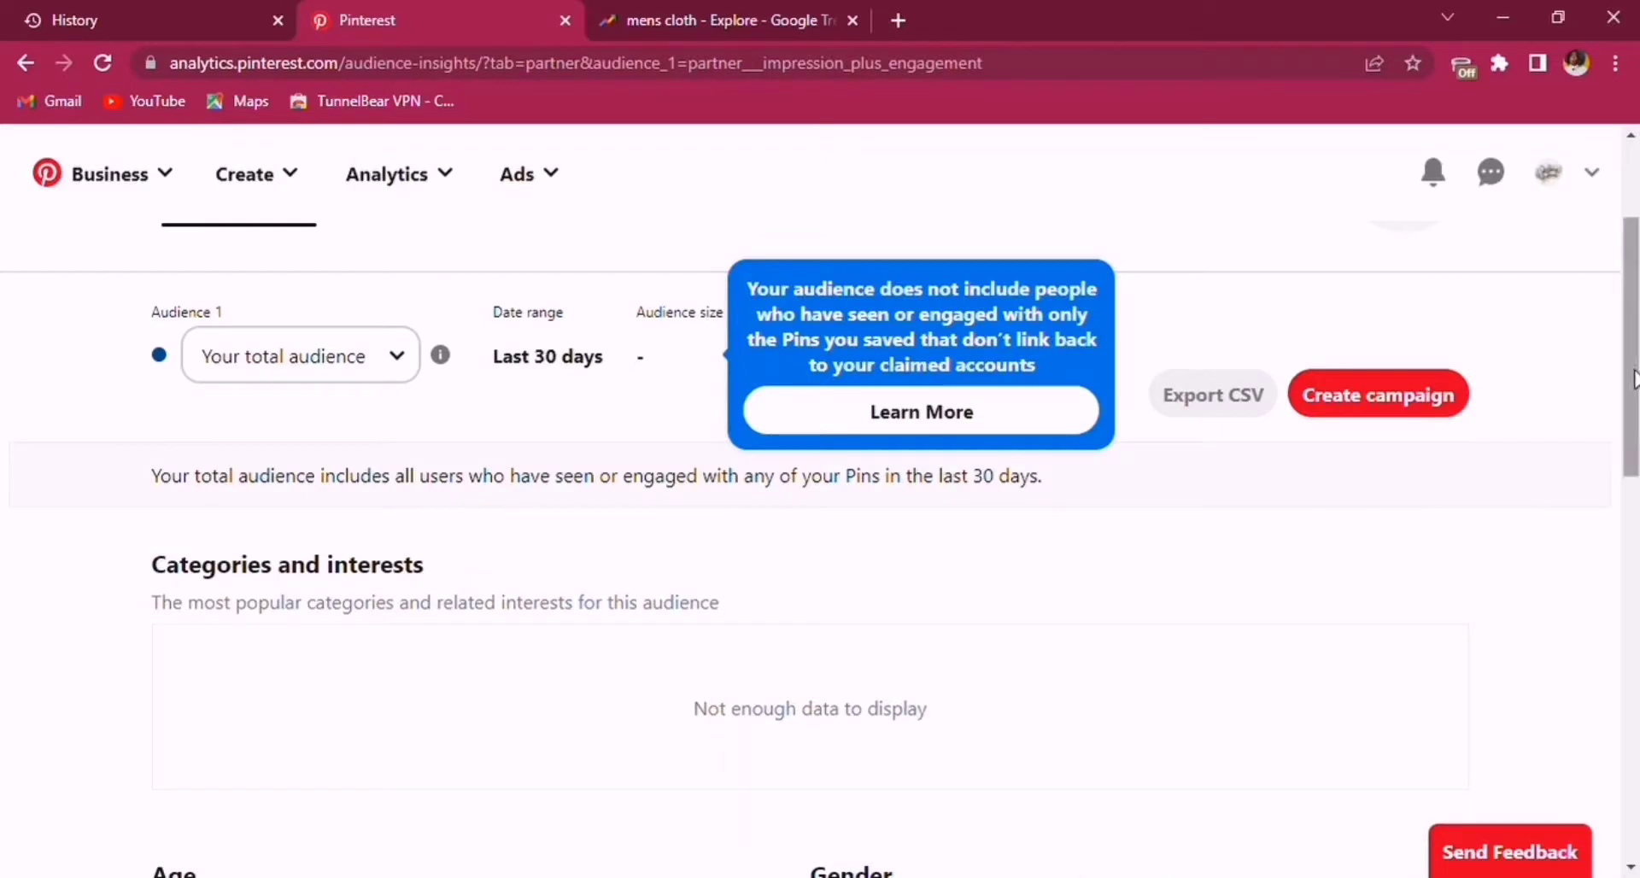
pyautogui.scroll(2, 1628, 376)
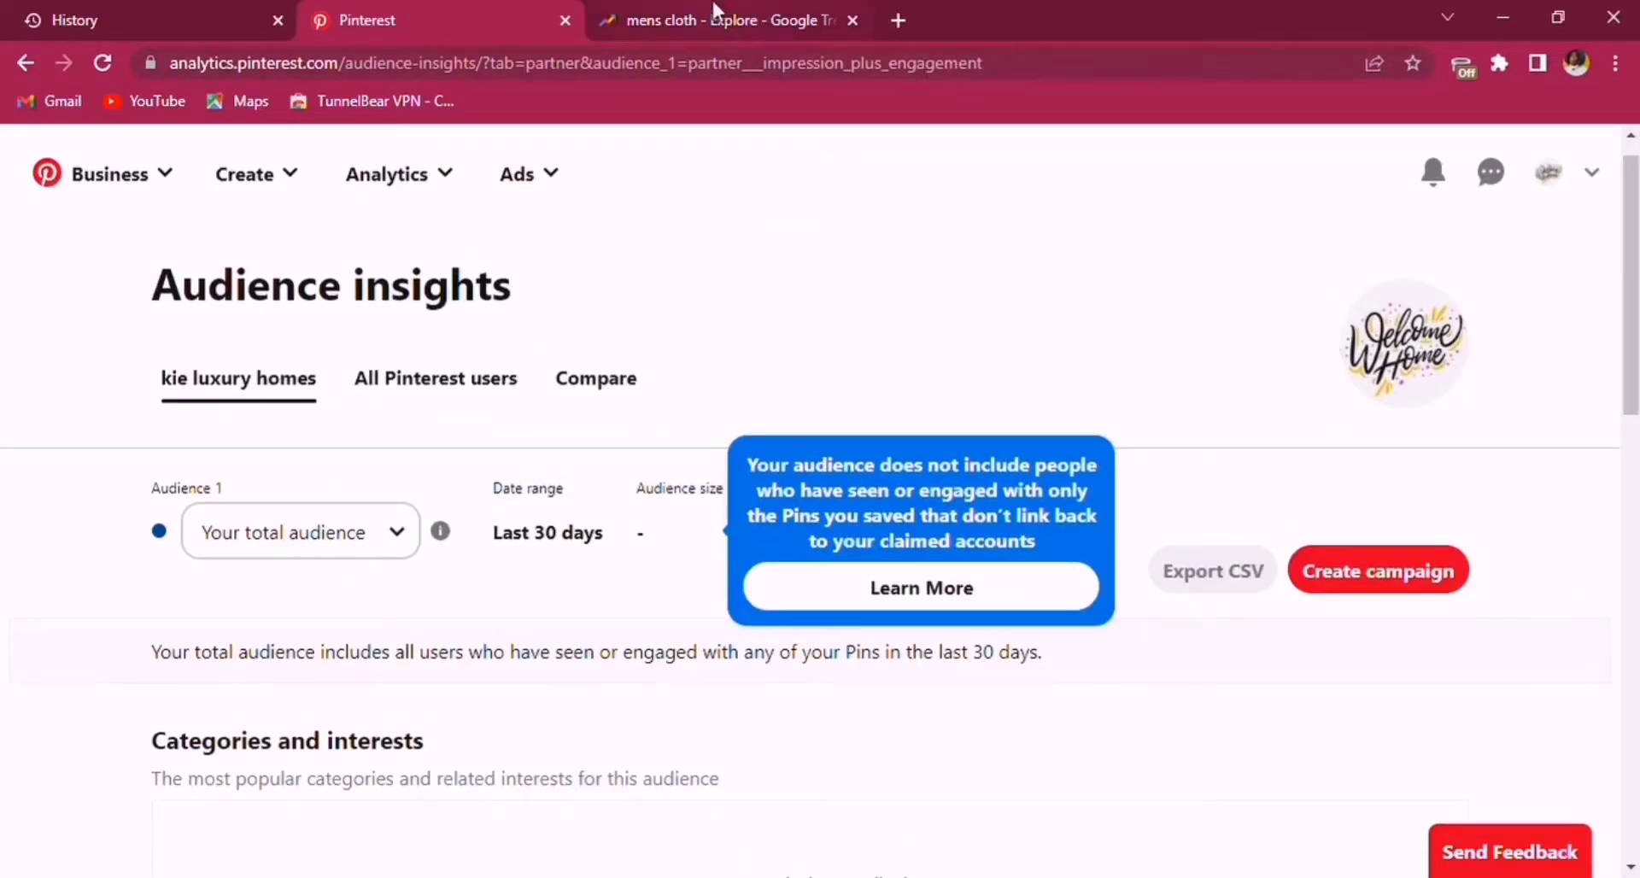
# View the audience insights for all Pinterest users, from categories and interests down to top metros and devices.
pyautogui.click(443, 384)
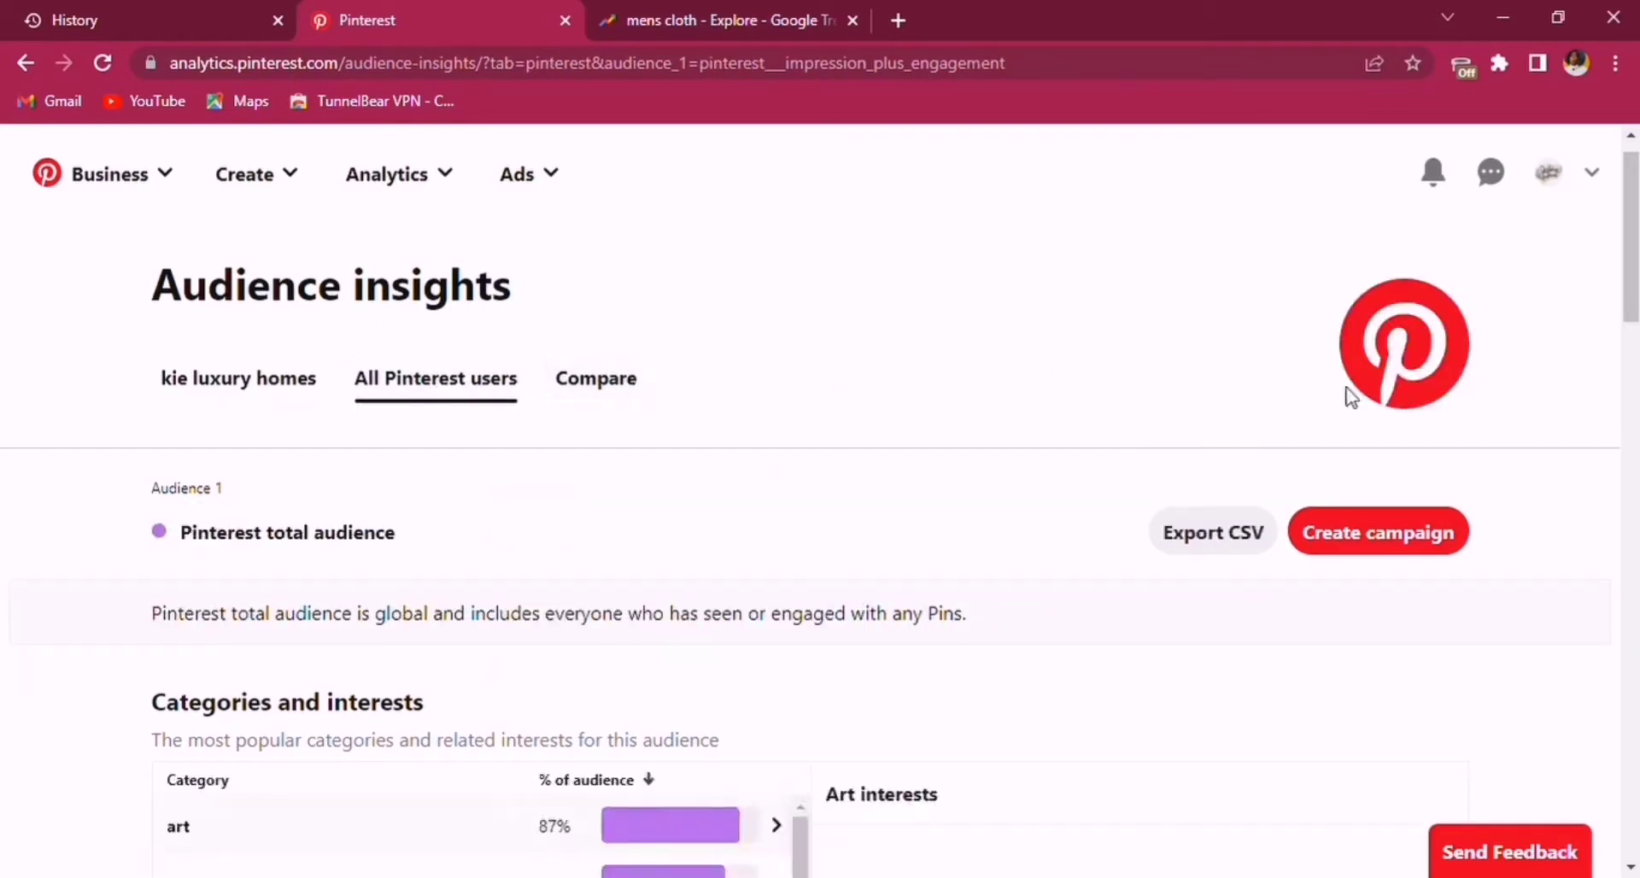
pyautogui.moveTo(1632, 300); pyautogui.dragTo(1626, 406)
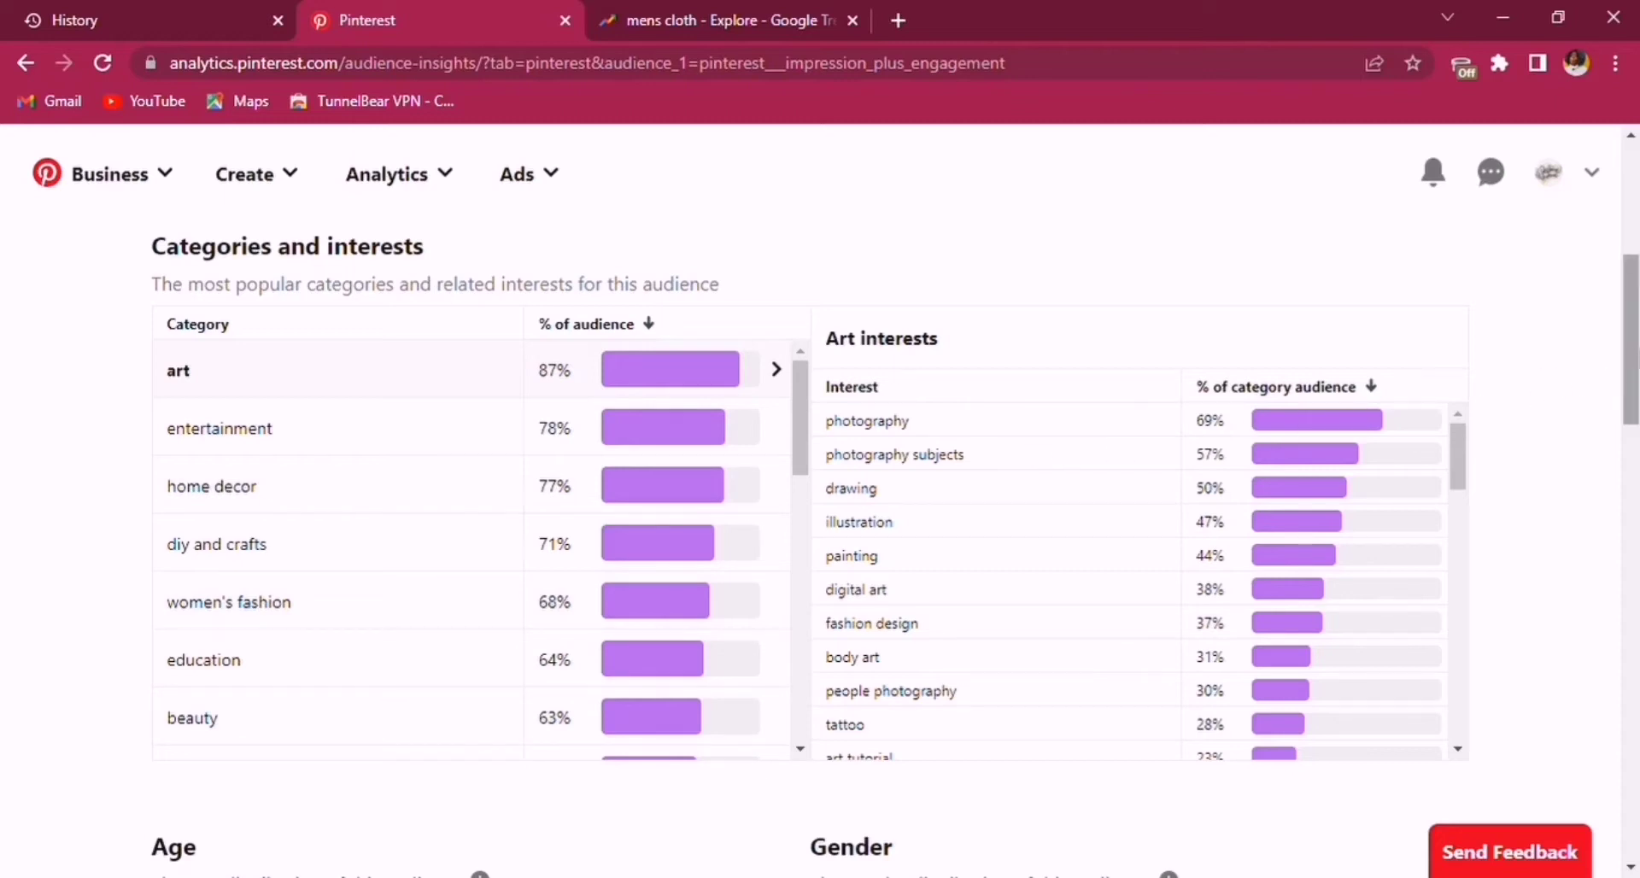
pyautogui.moveTo(1634, 359); pyautogui.dragTo(1634, 630)
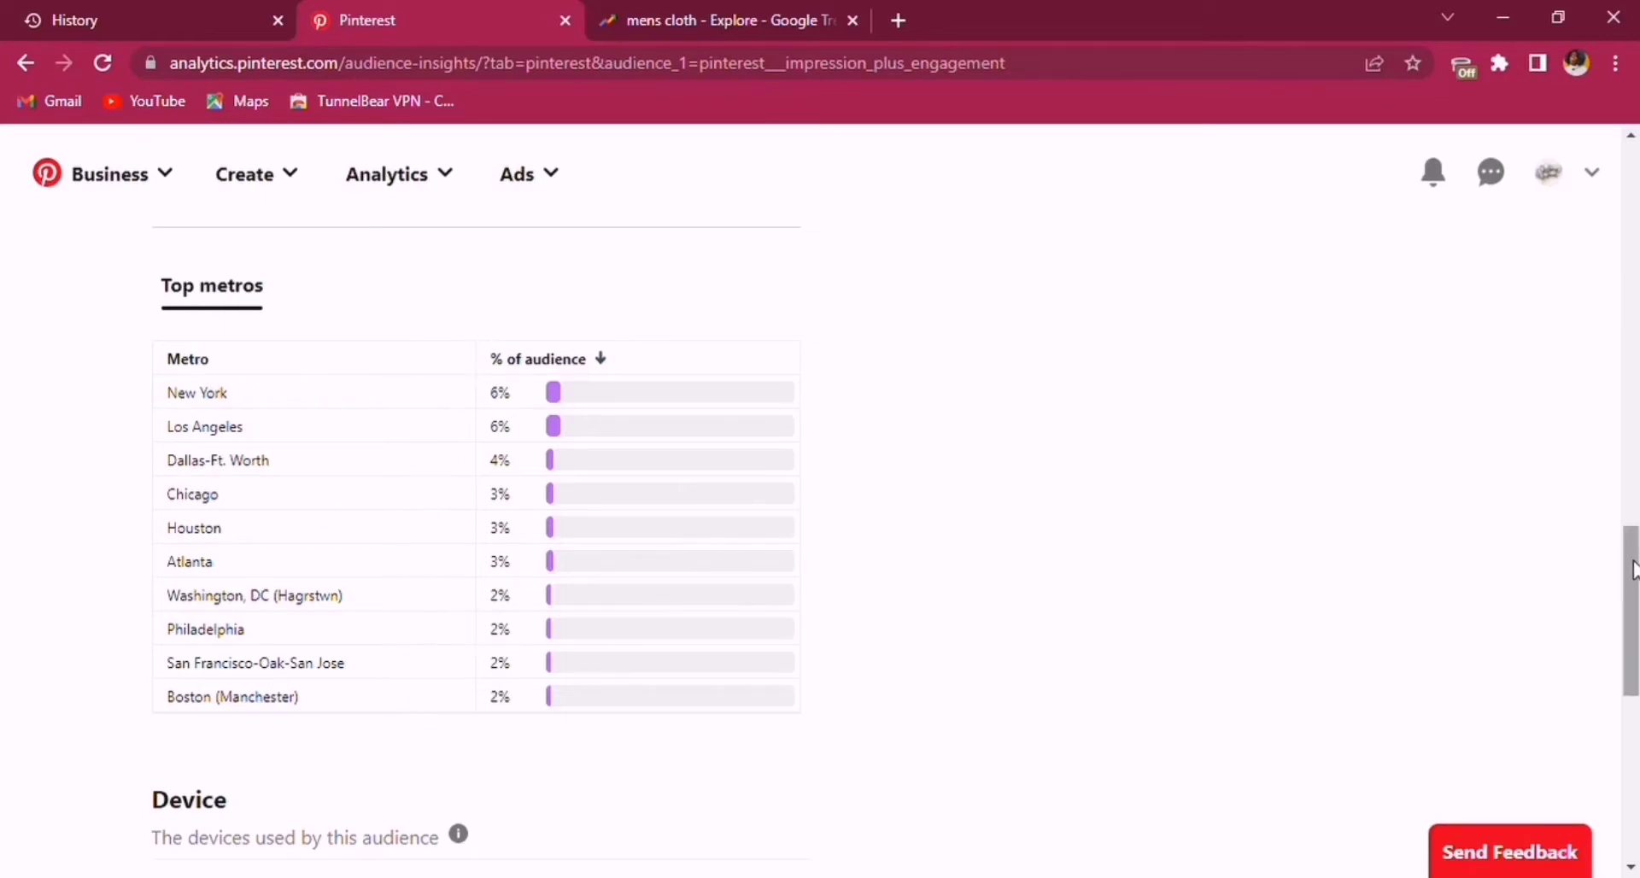
pyautogui.moveTo(1633, 568); pyautogui.dragTo(1633, 158)
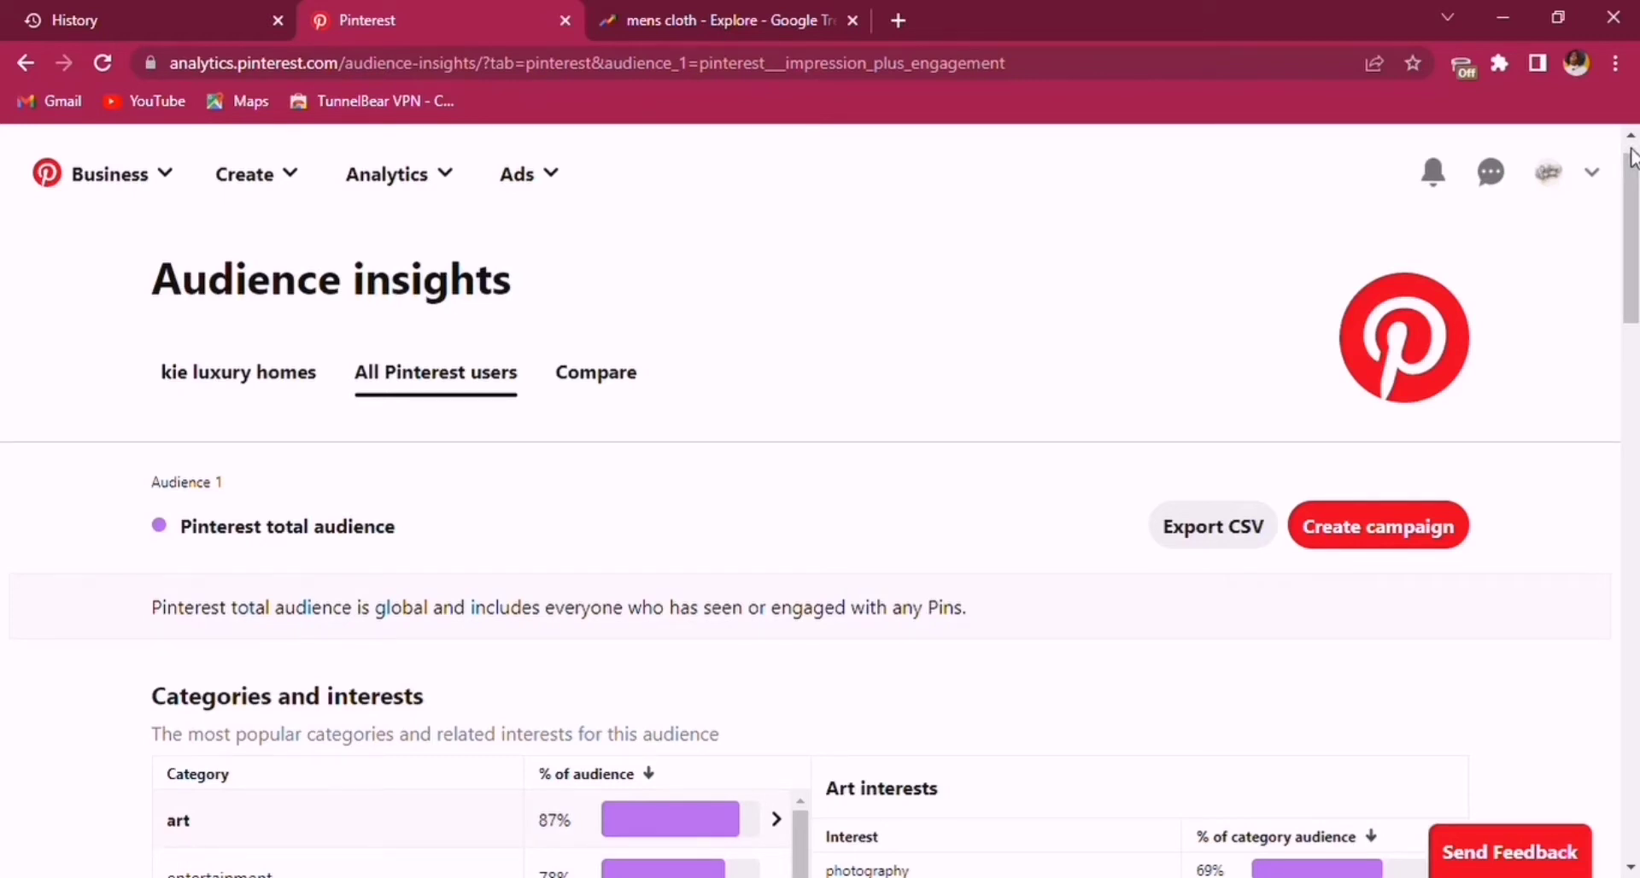
# Examine the comparison of the account's total audience with the Pinterest total audience, and return to the account's own audience insights.
pyautogui.click(577, 376)
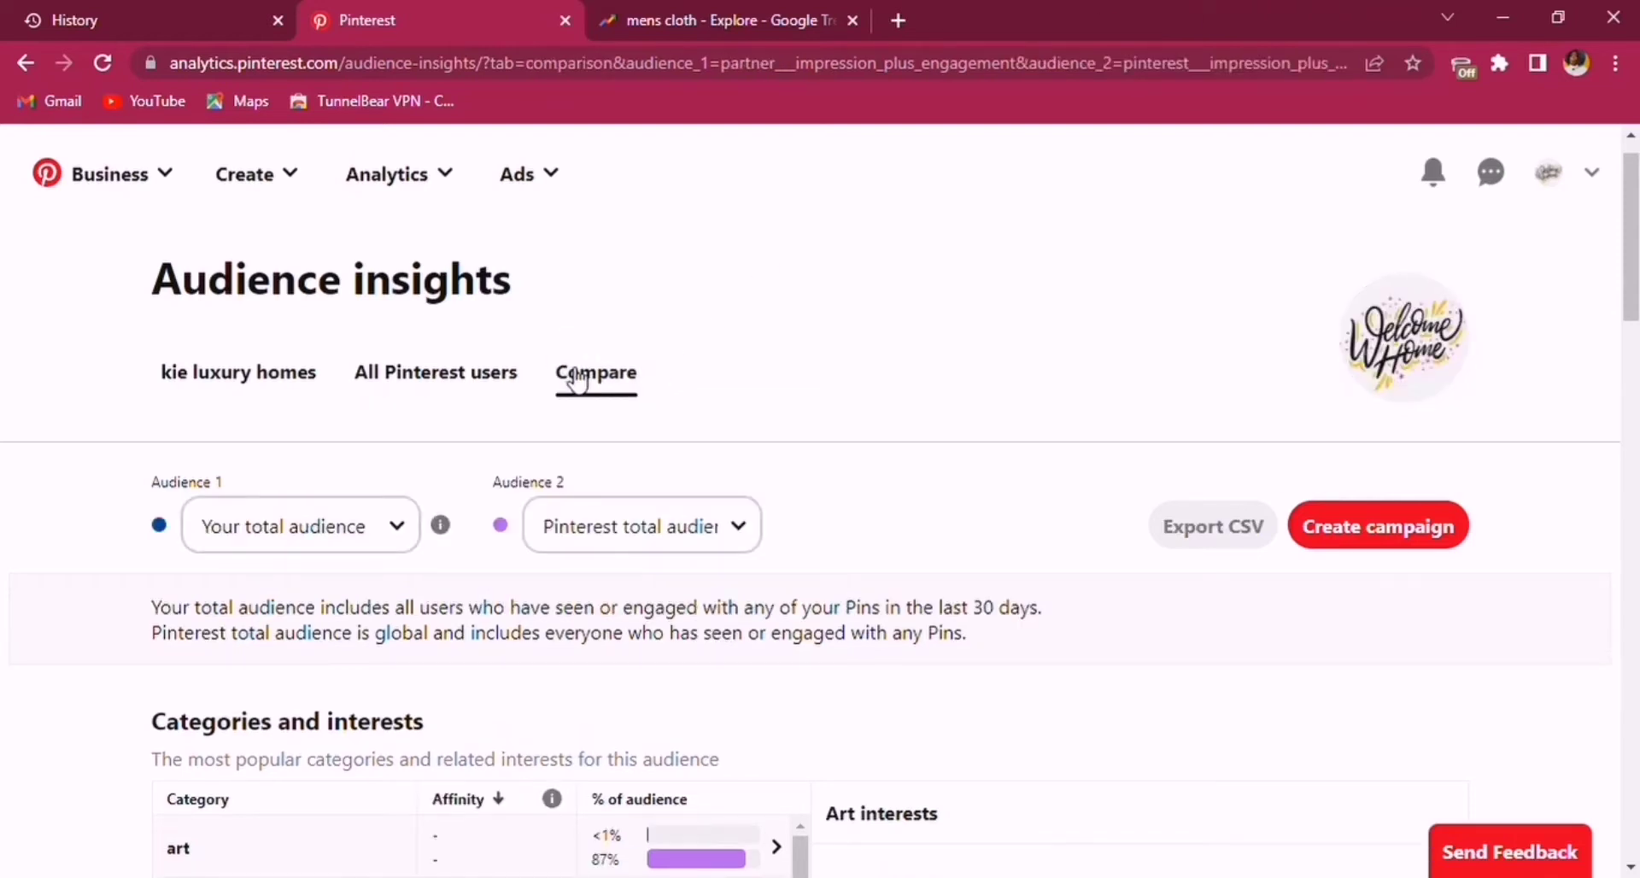
pyautogui.moveTo(1632, 270); pyautogui.dragTo(1632, 617)
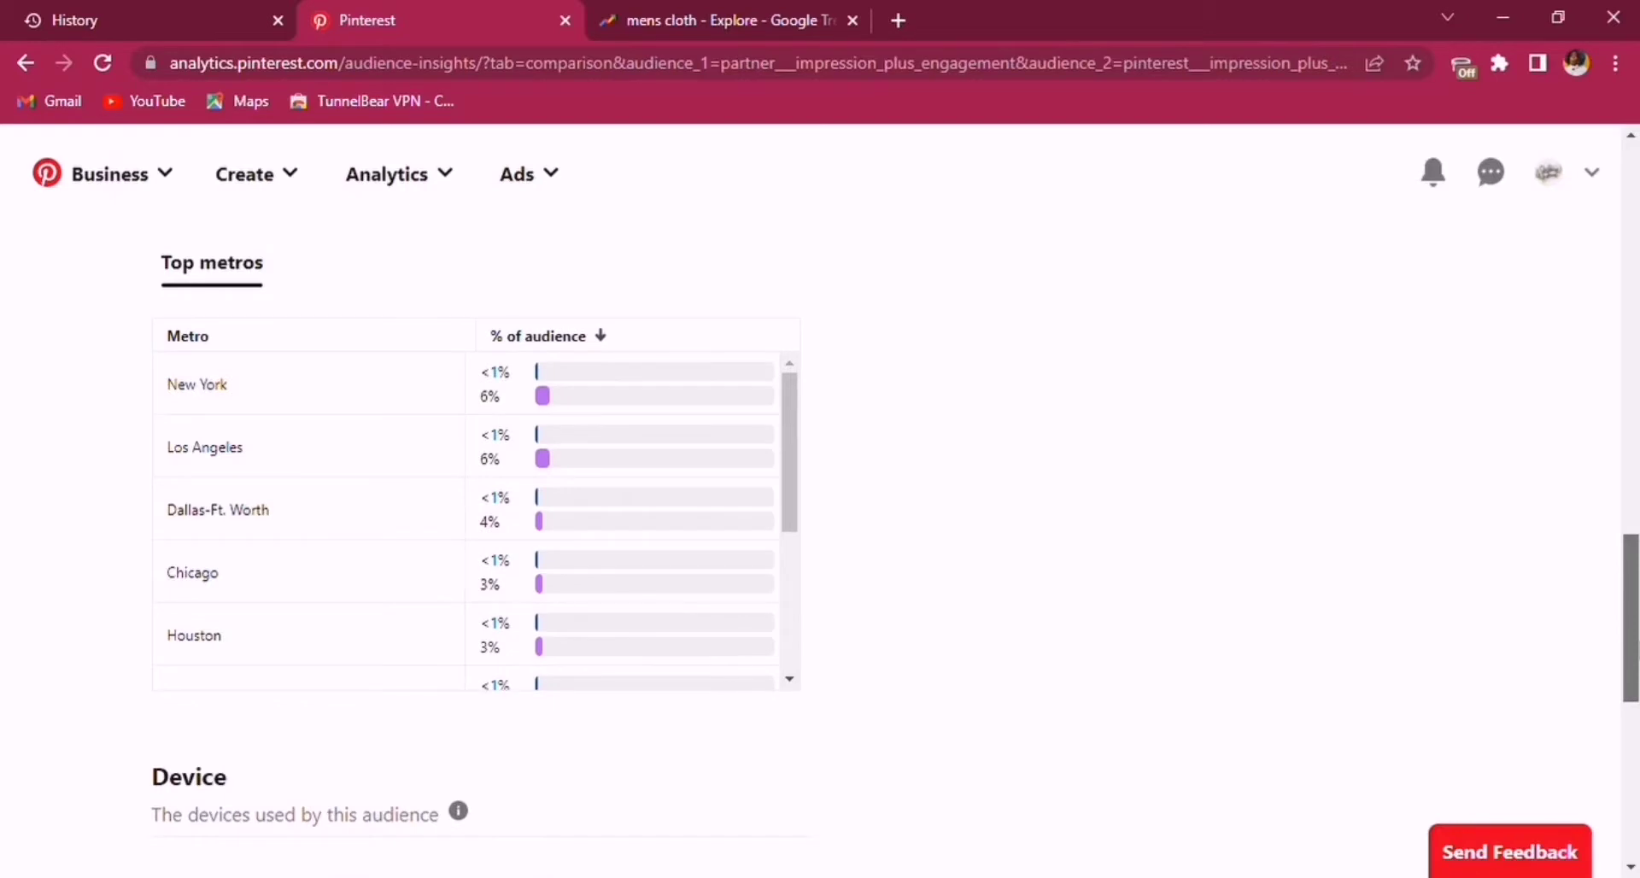
pyautogui.moveTo(1632, 618); pyautogui.dragTo(152, 272)
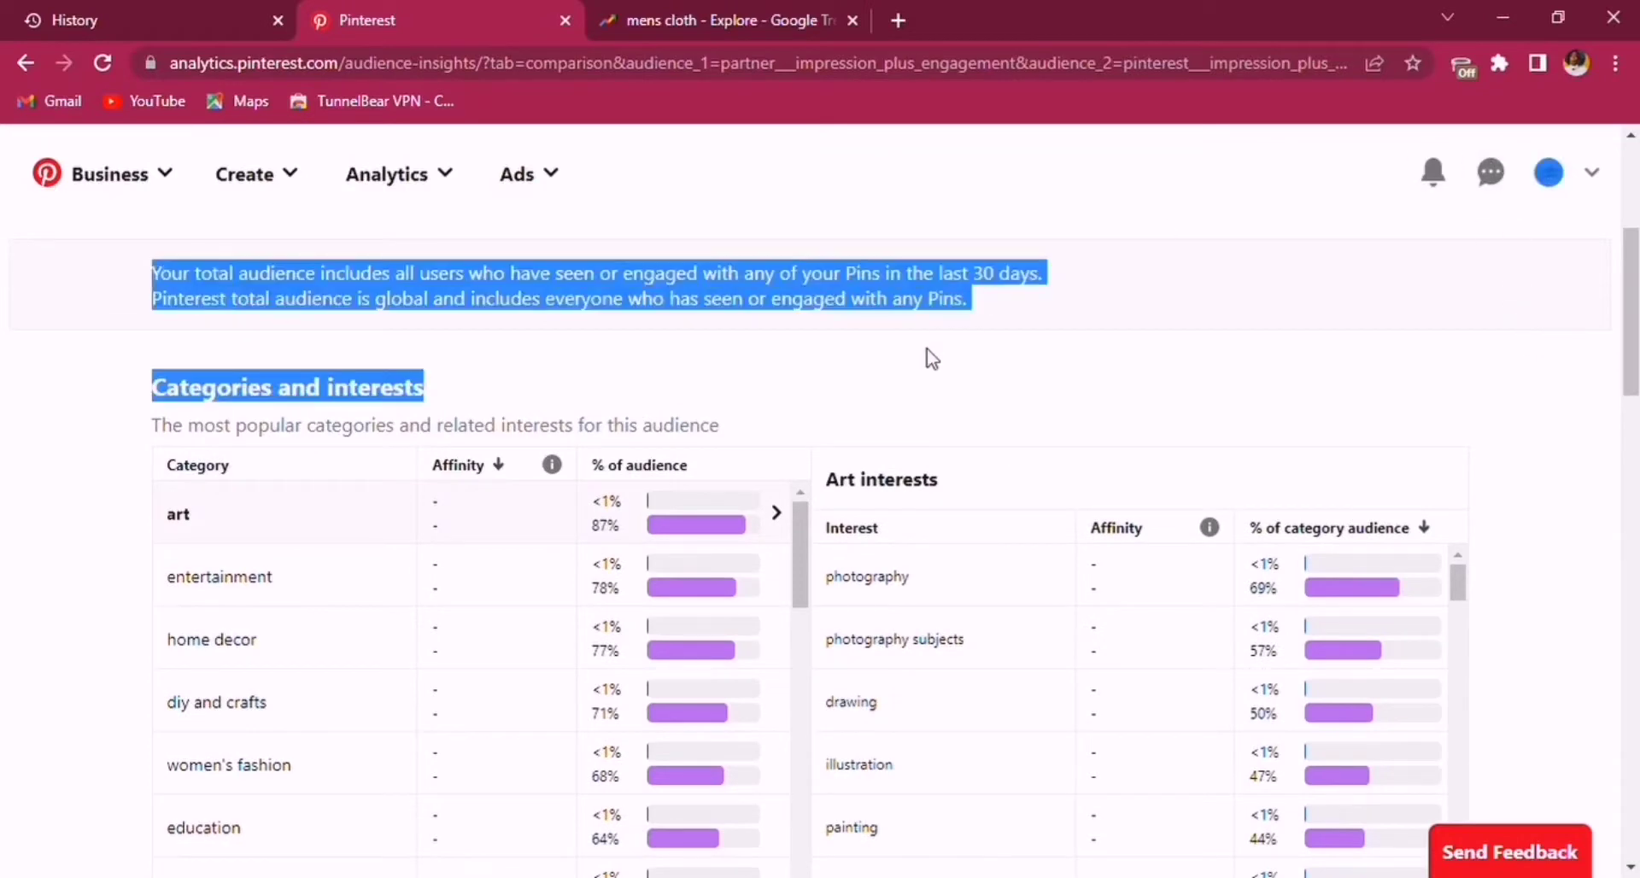
pyautogui.scroll(5, 759, 445)
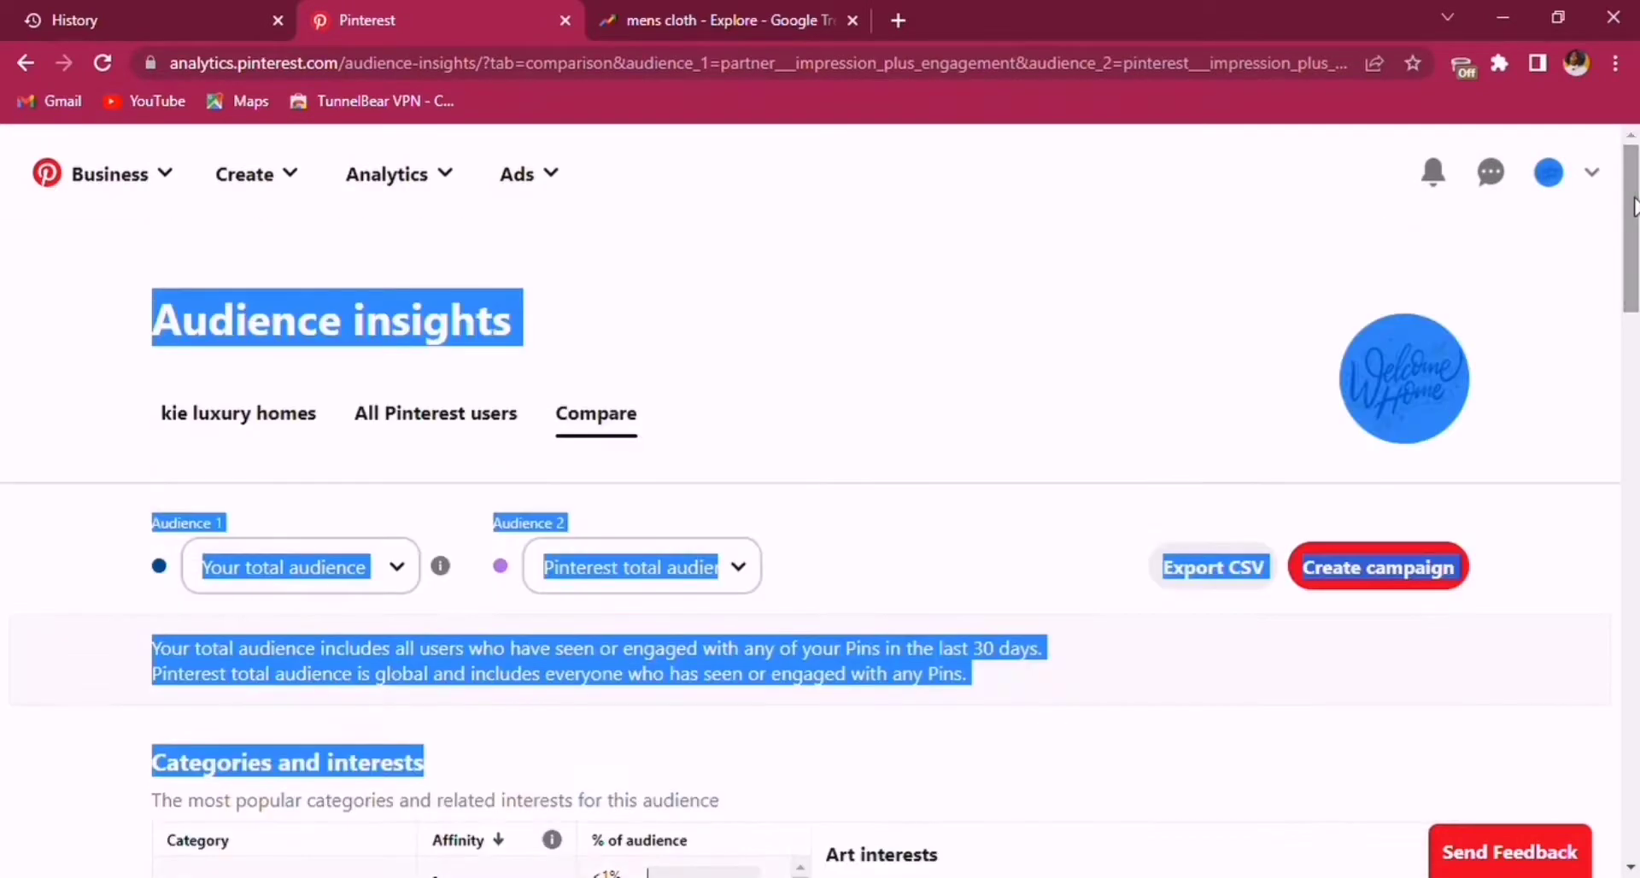
pyautogui.click(437, 421)
pyautogui.click(288, 420)
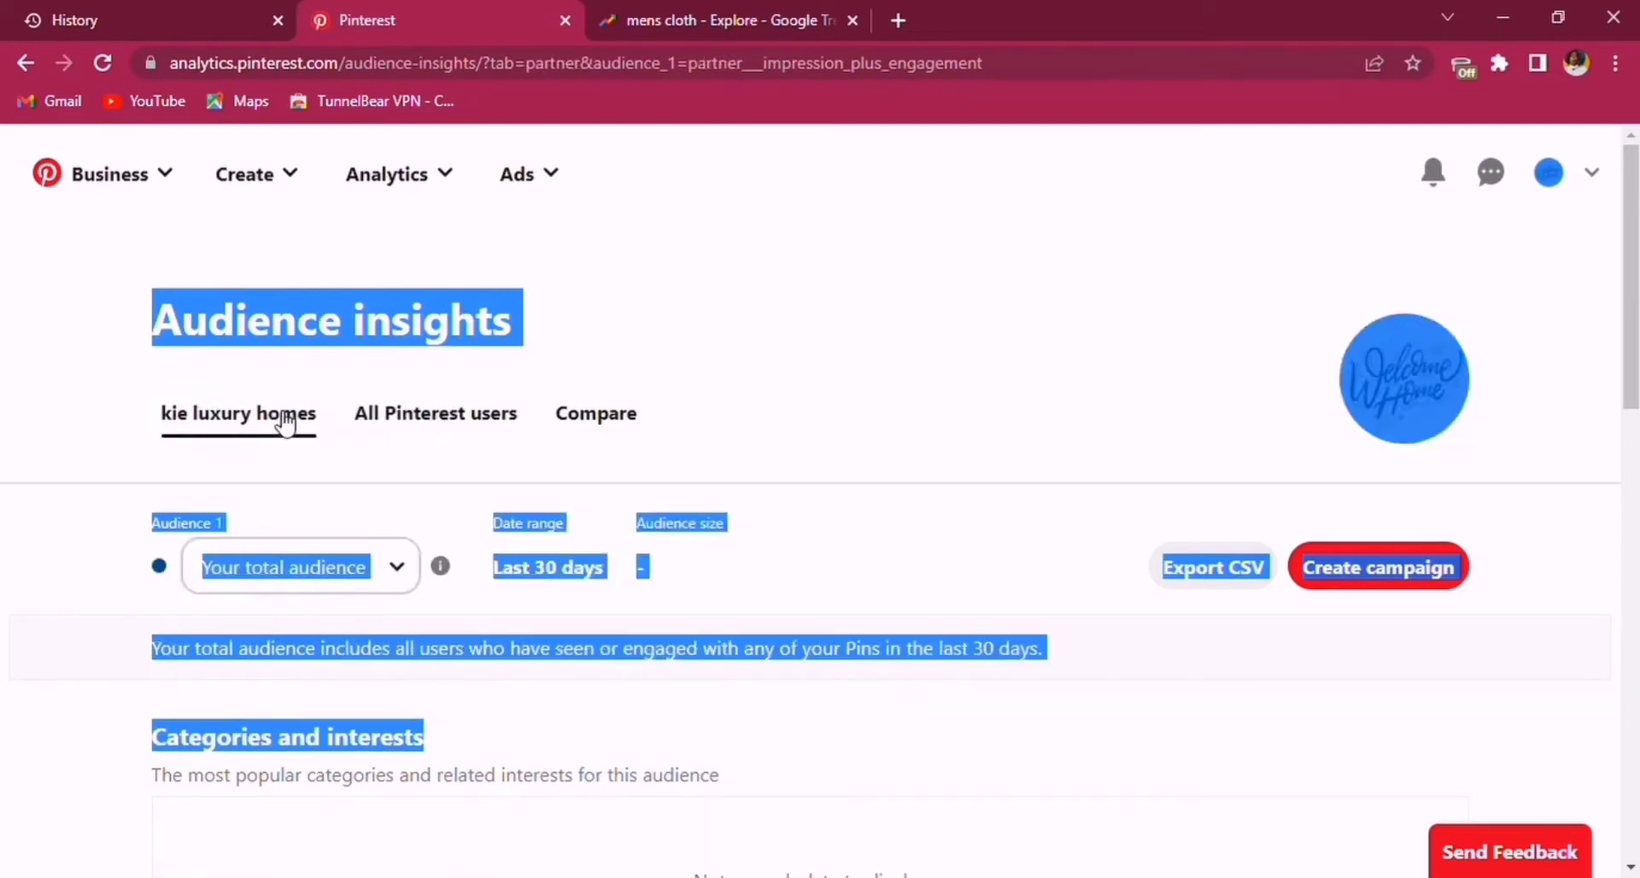
pyautogui.click(604, 462)
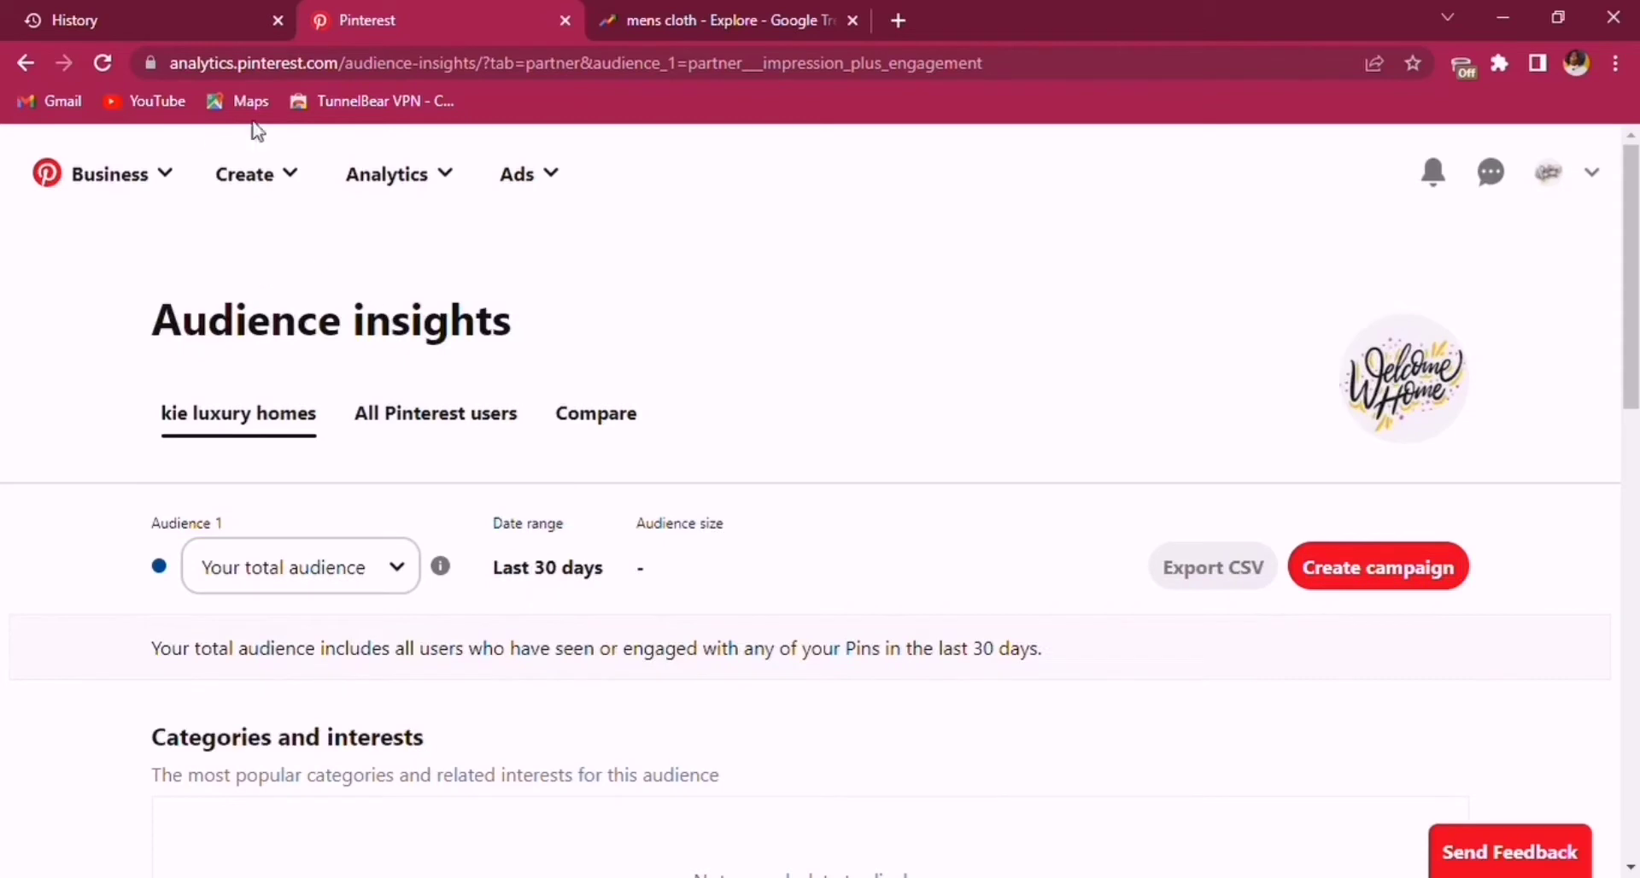
# Open Conversion Insights and look through its setup requirements, dashboard description and help links.
pyautogui.click(423, 192)
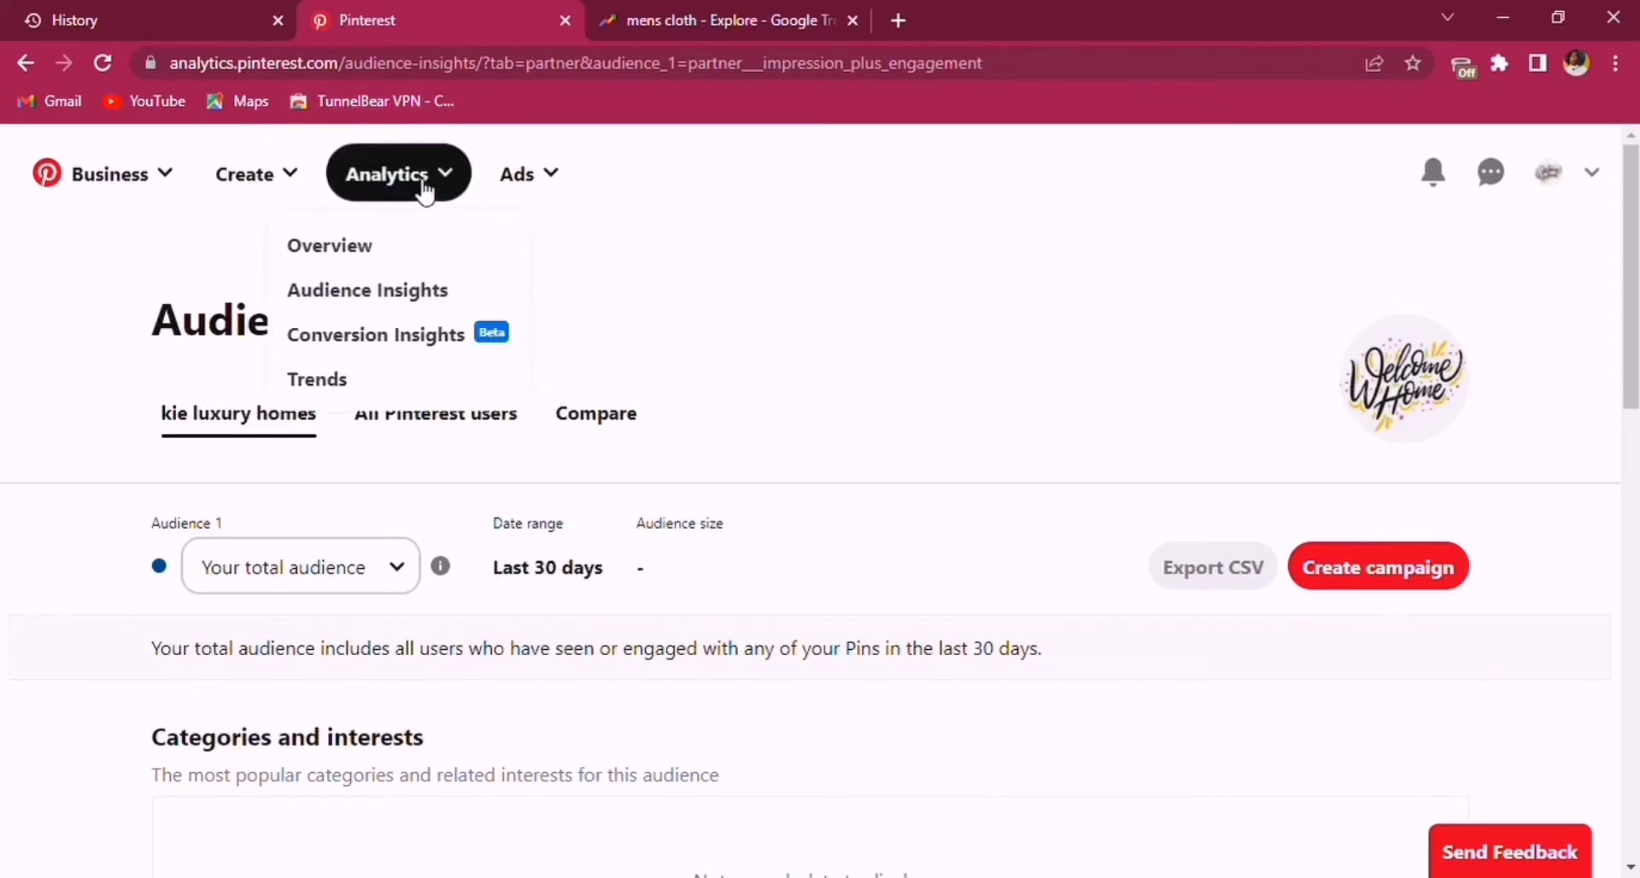
pyautogui.click(397, 346)
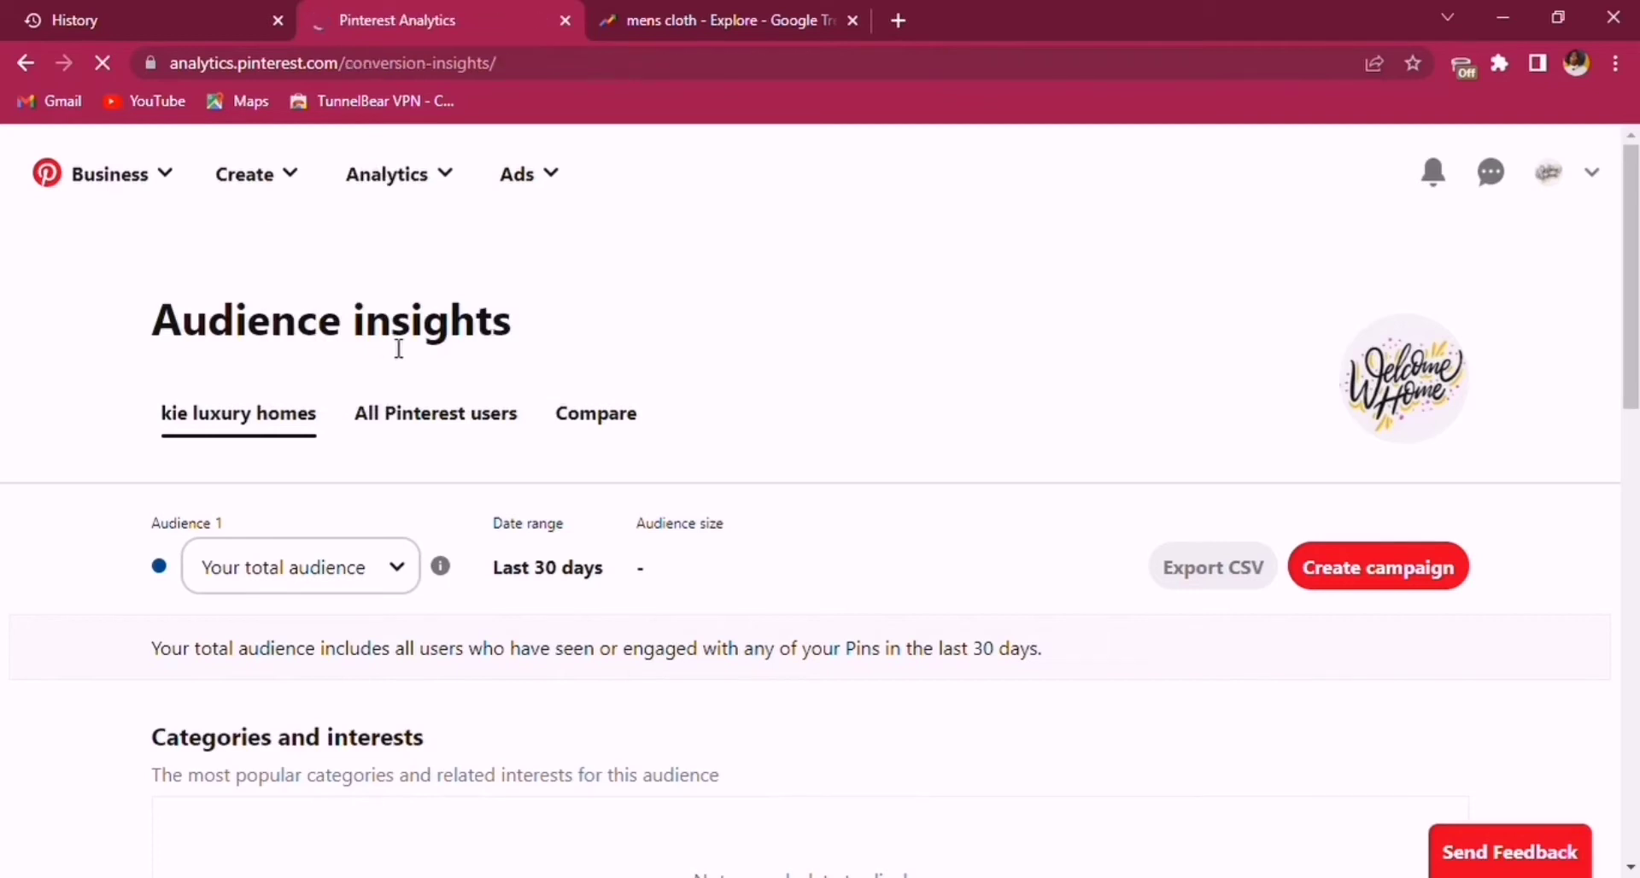
pyautogui.scroll(-1, 1394, 473)
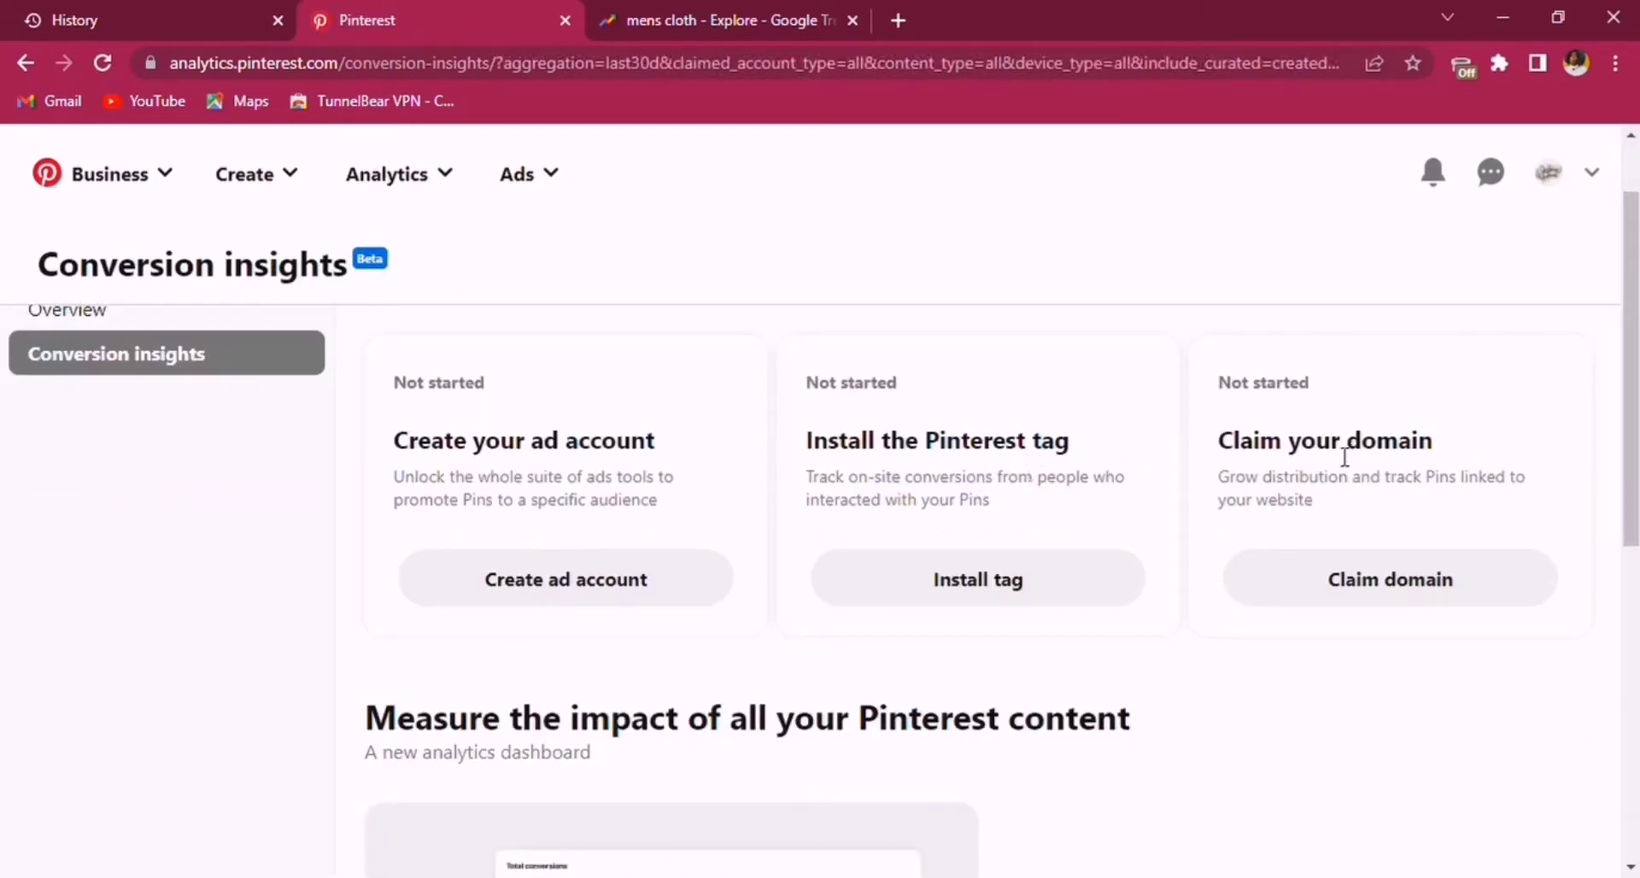
pyautogui.scroll(-4, 991, 589)
pyautogui.scroll(-3, 991, 589)
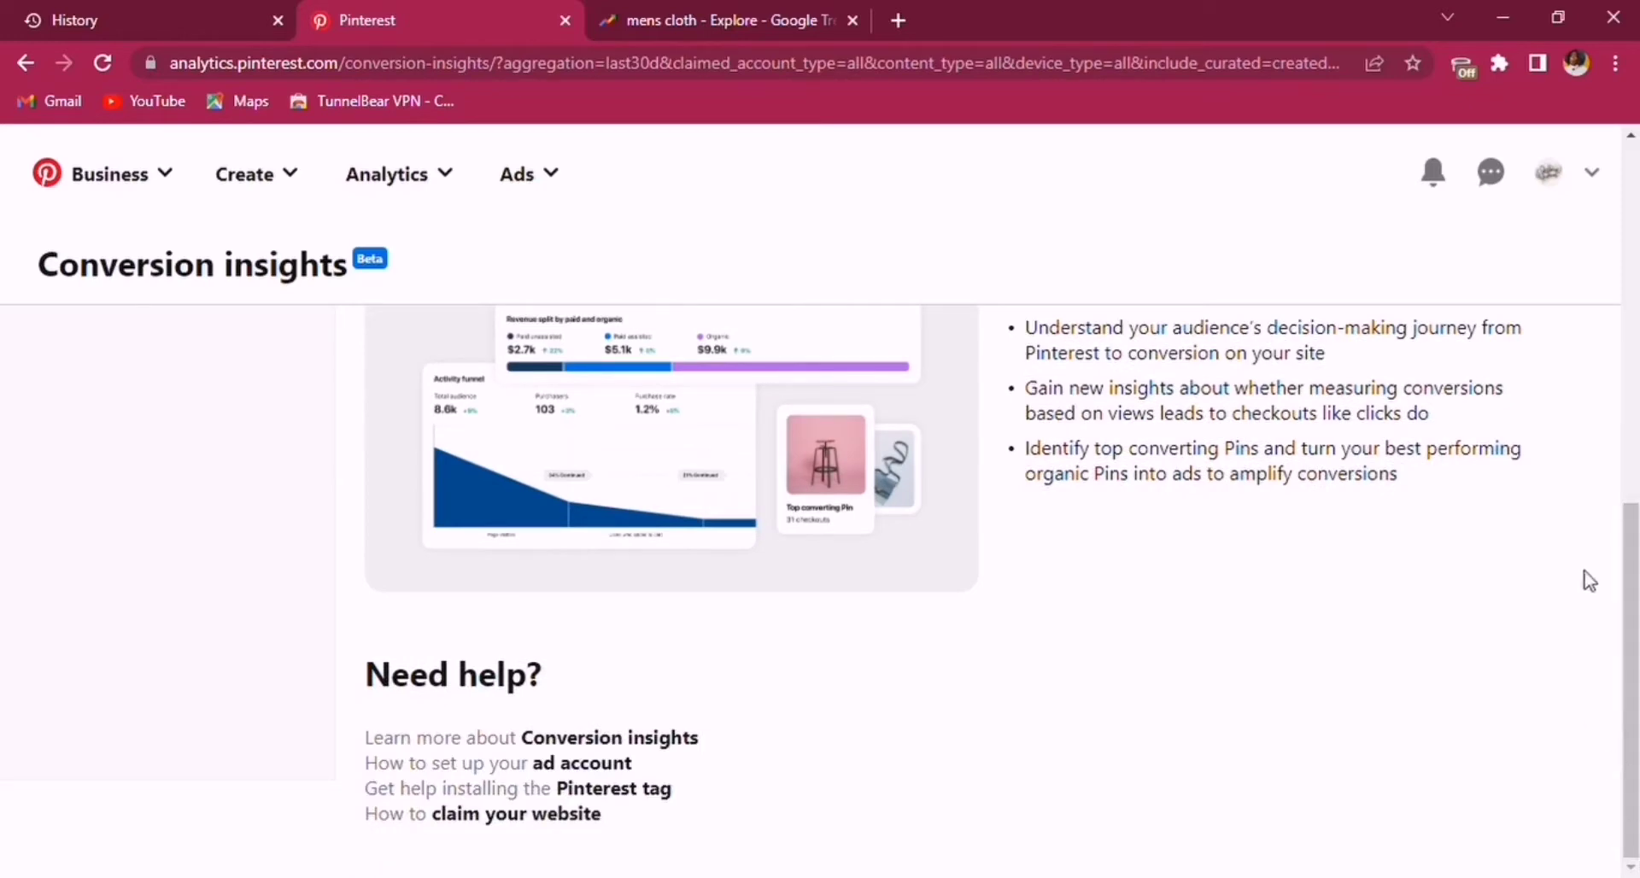
pyautogui.scroll(9, 1589, 351)
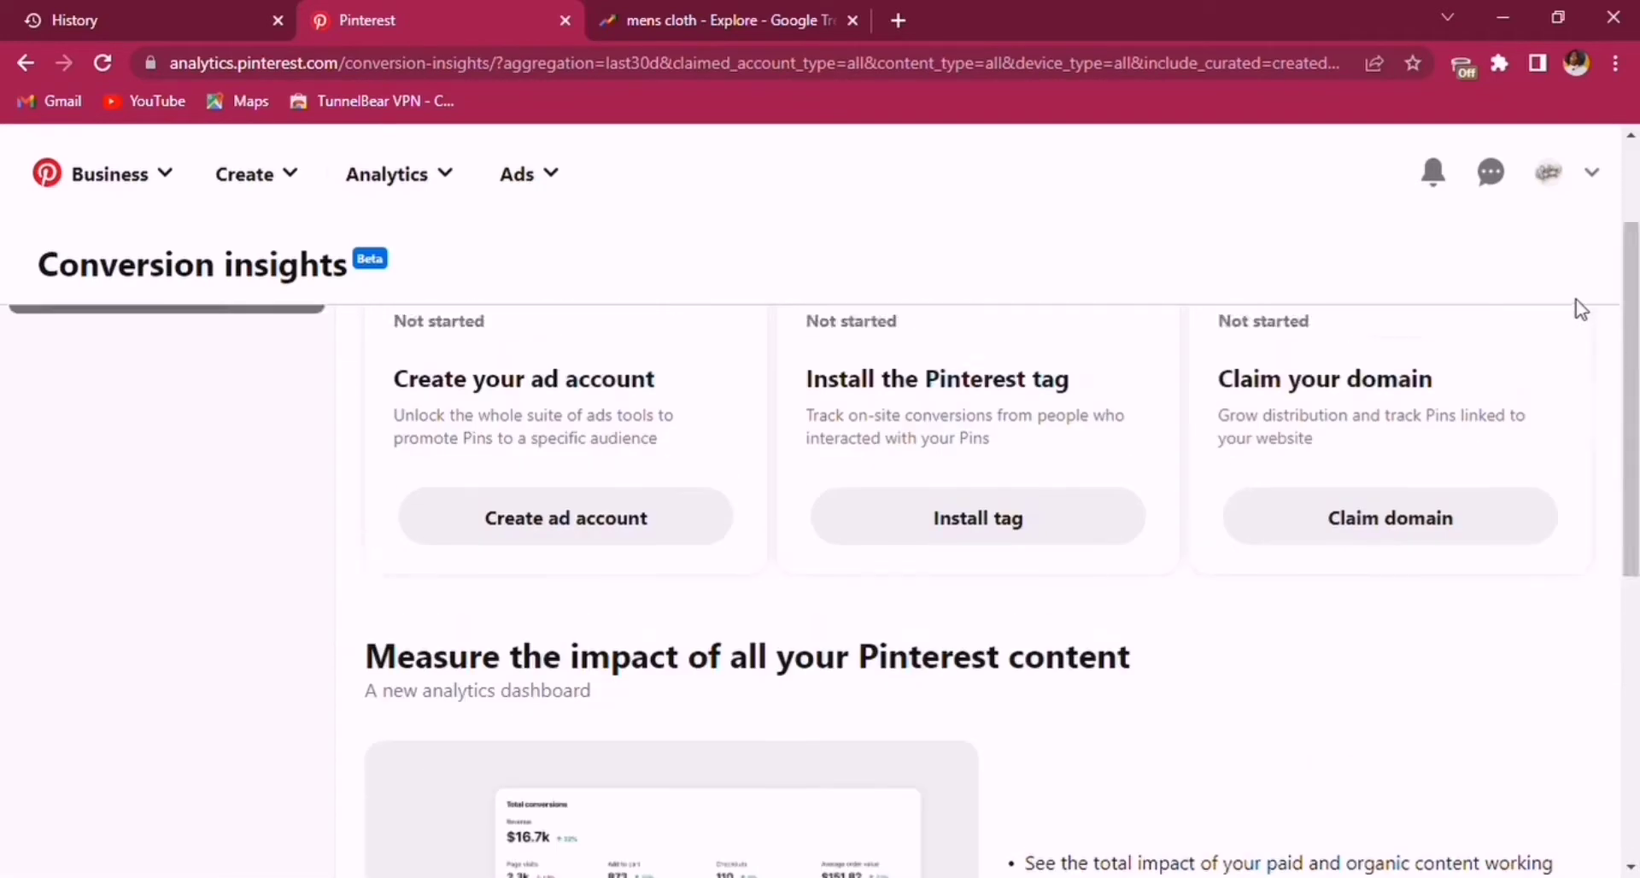
# Open Pinterest Trends for the U.S. and browse the featured search trends and this week's surging trends.
pyautogui.click(419, 176)
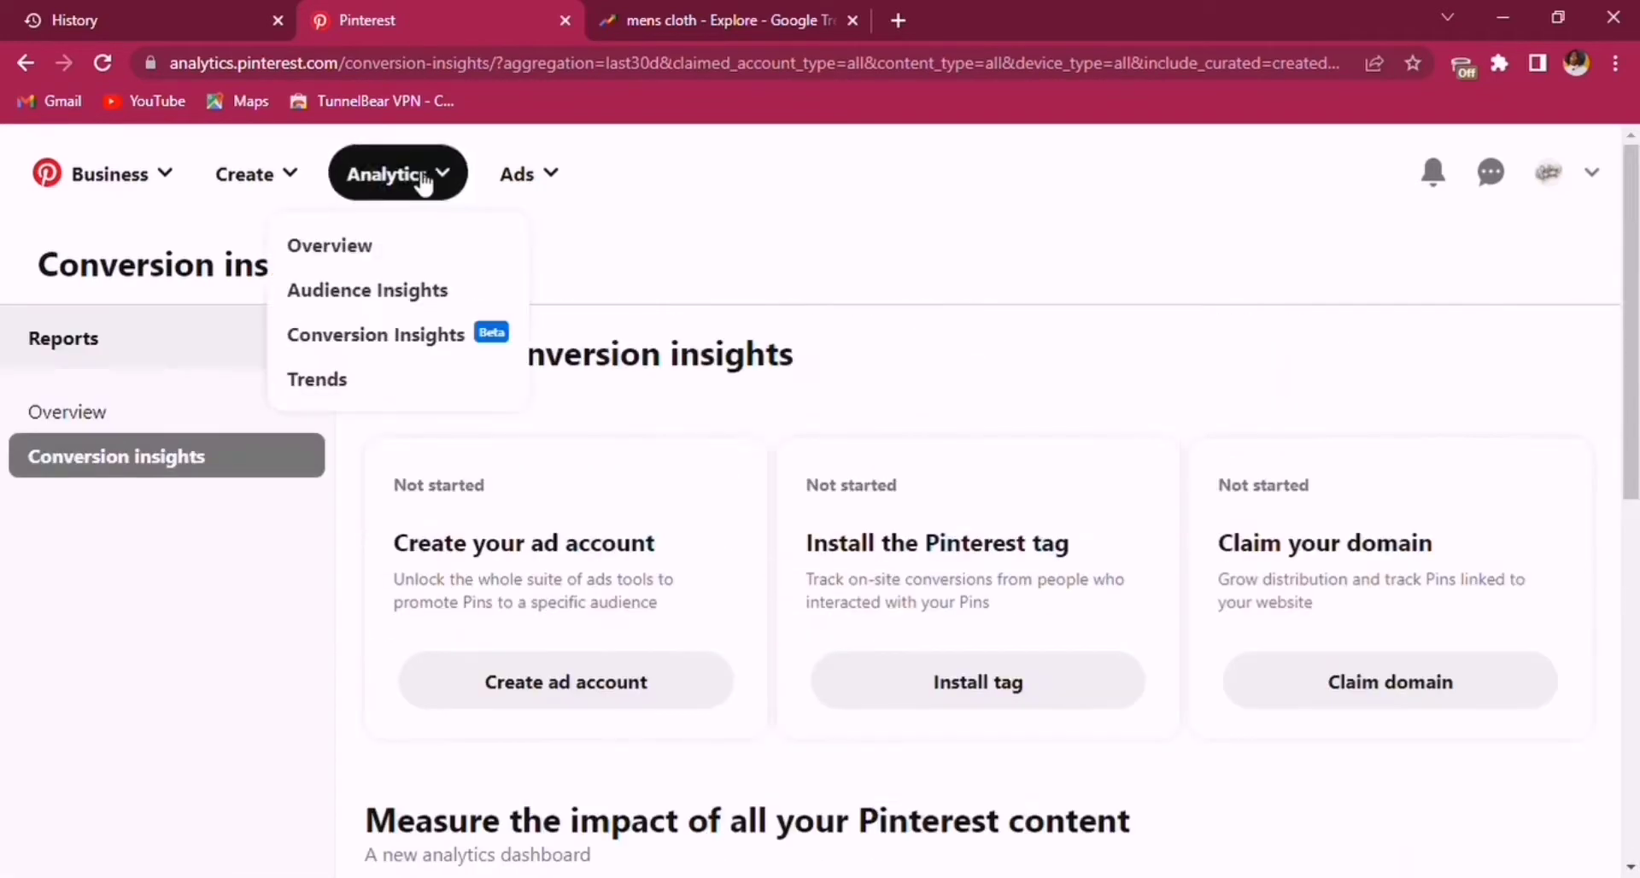
pyautogui.click(340, 388)
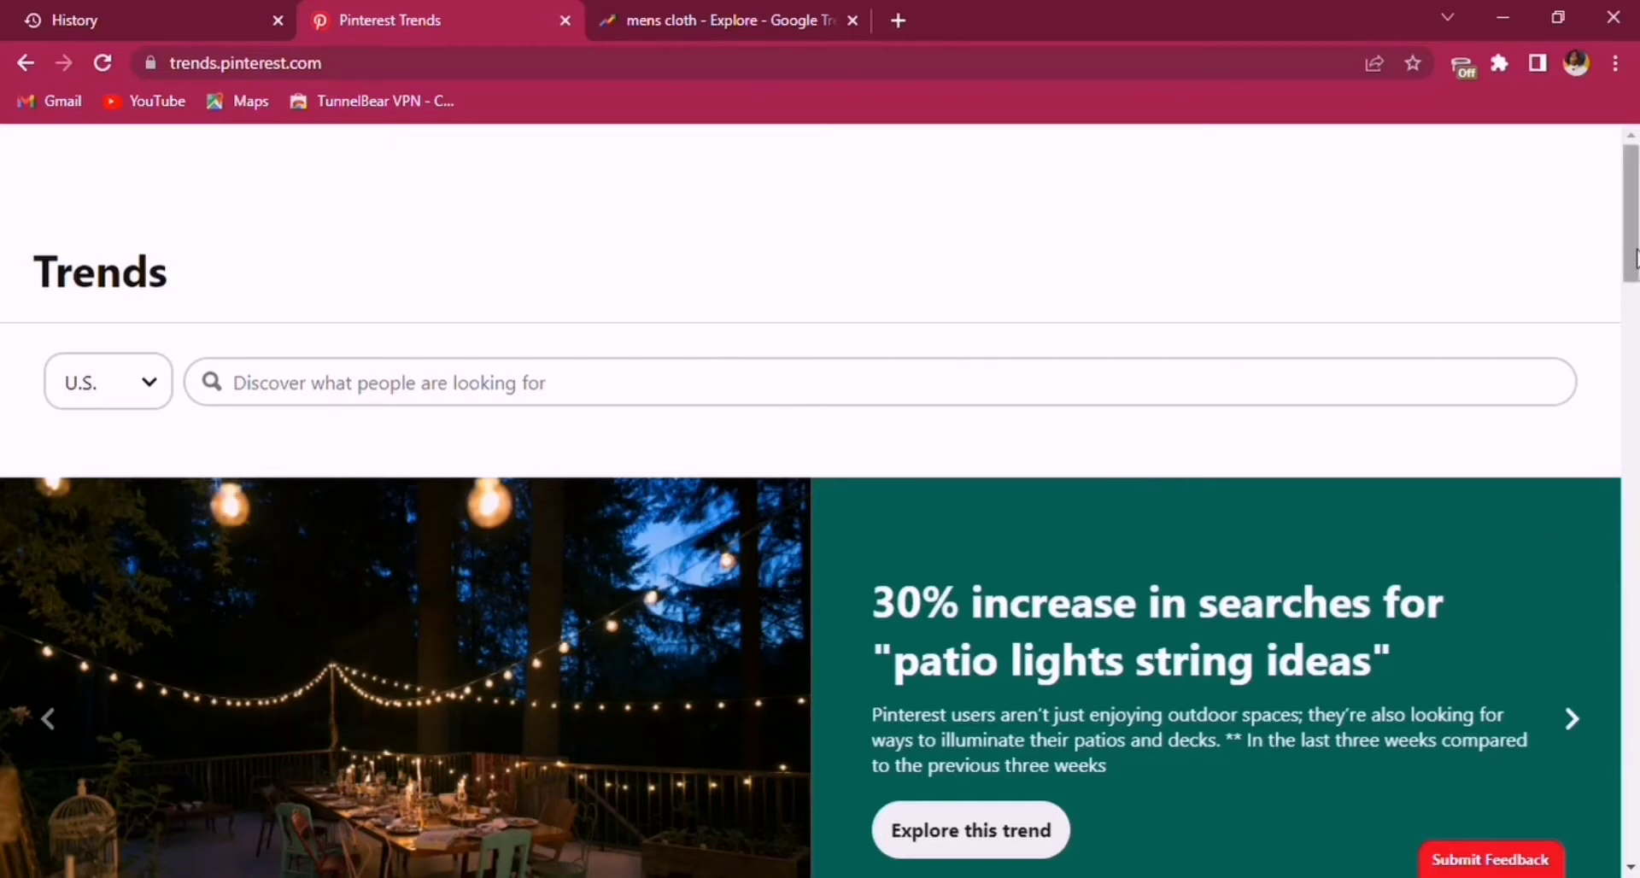
pyautogui.moveTo(1631, 256); pyautogui.dragTo(1632, 337)
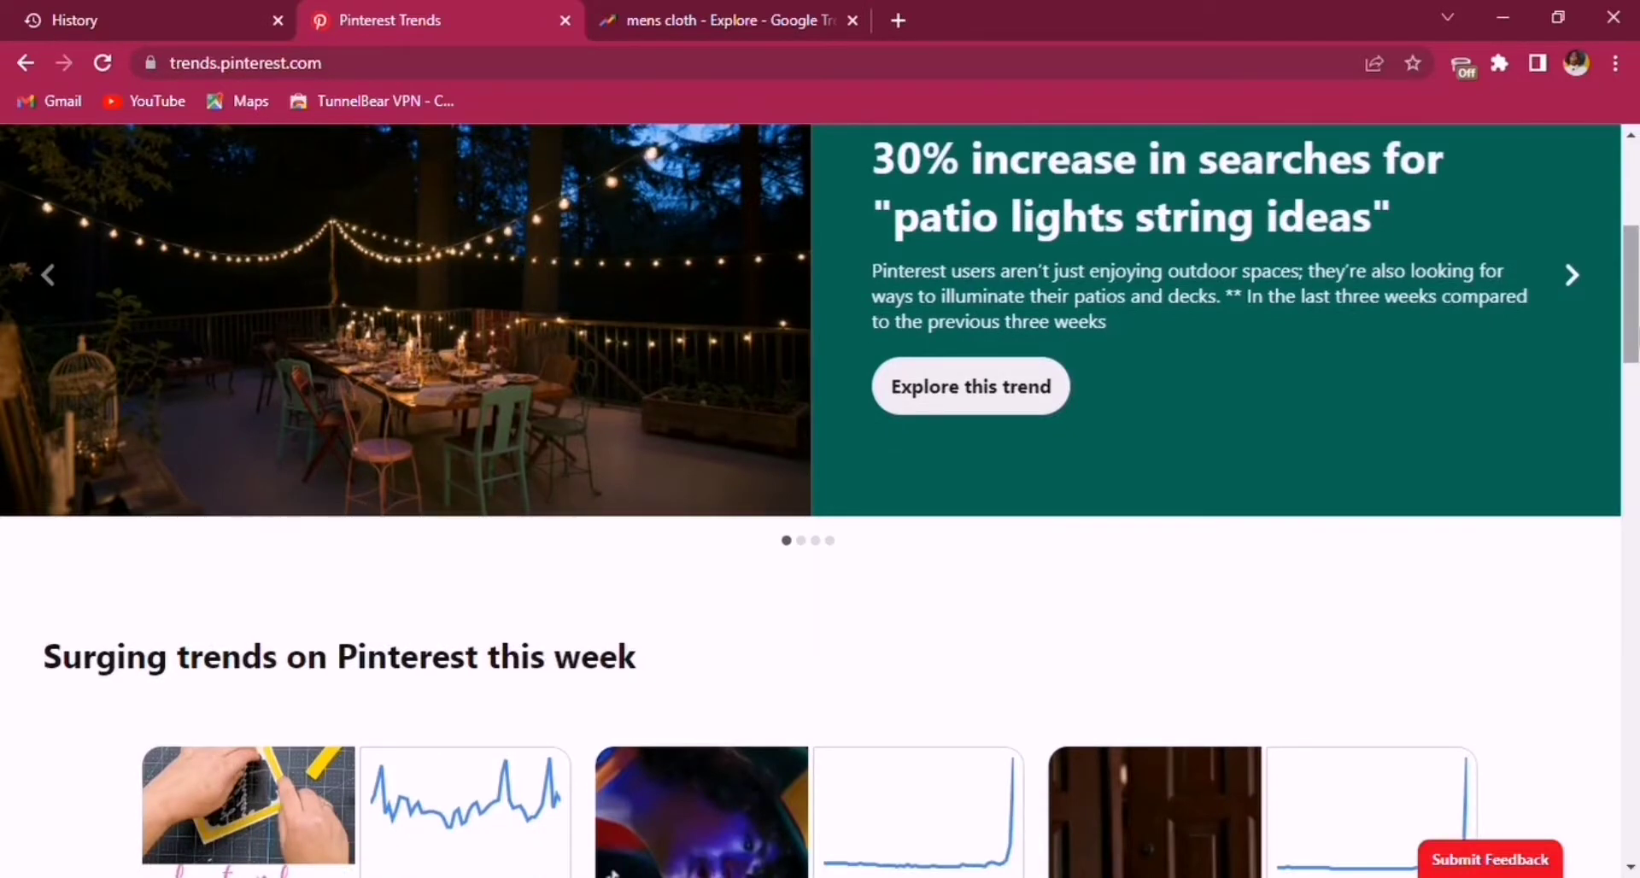
pyautogui.moveTo(1632, 338); pyautogui.dragTo(1632, 376)
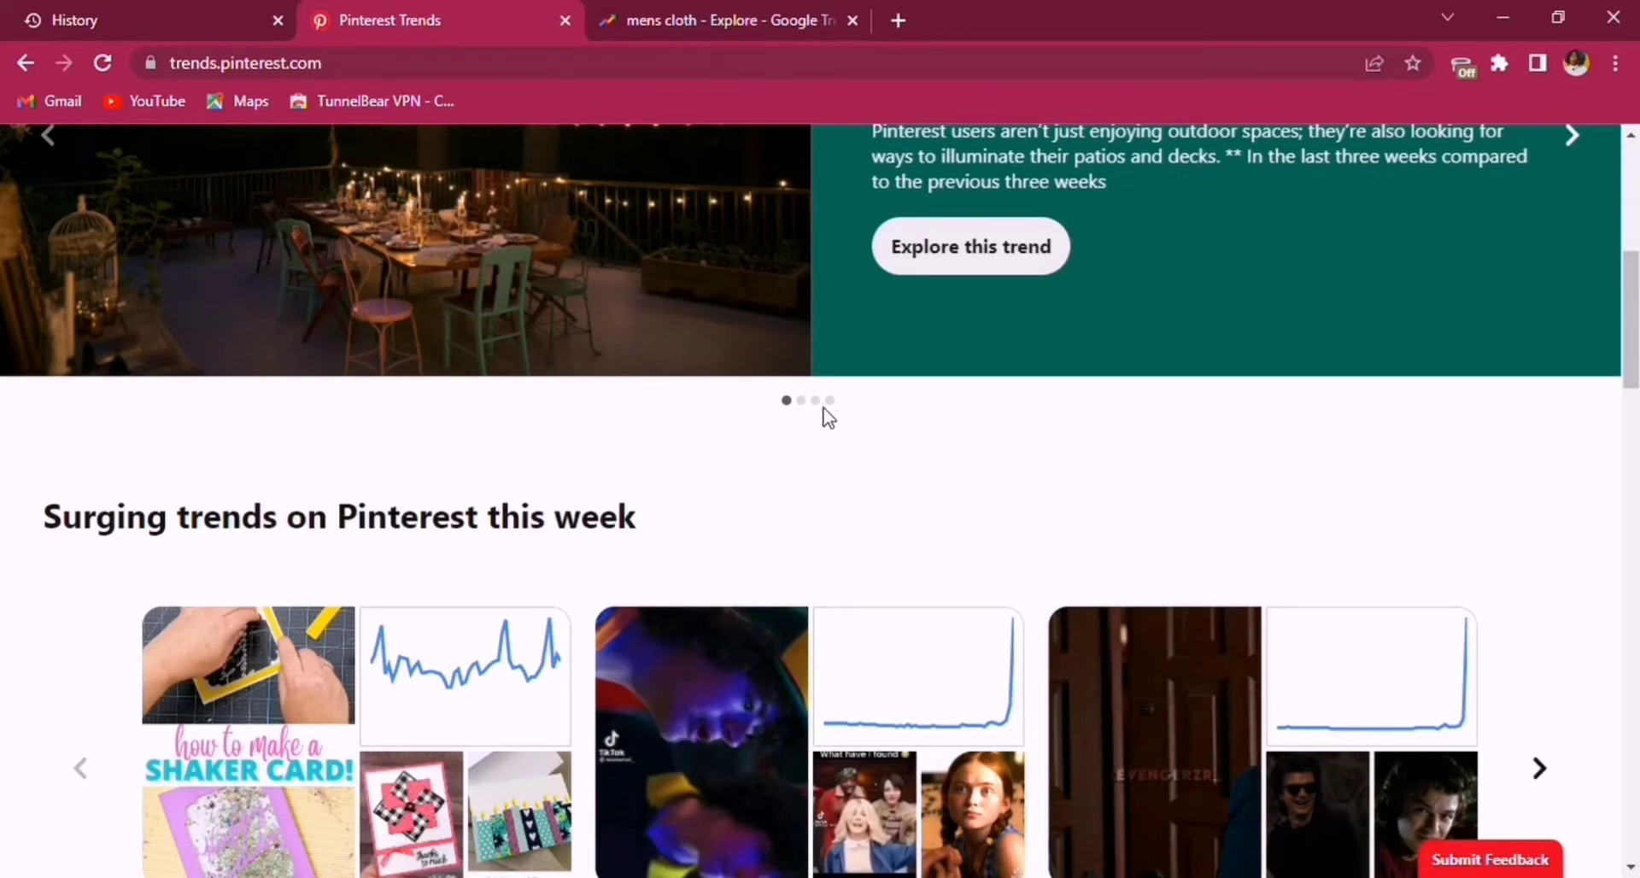
pyautogui.moveTo(1629, 333); pyautogui.dragTo(1615, 248)
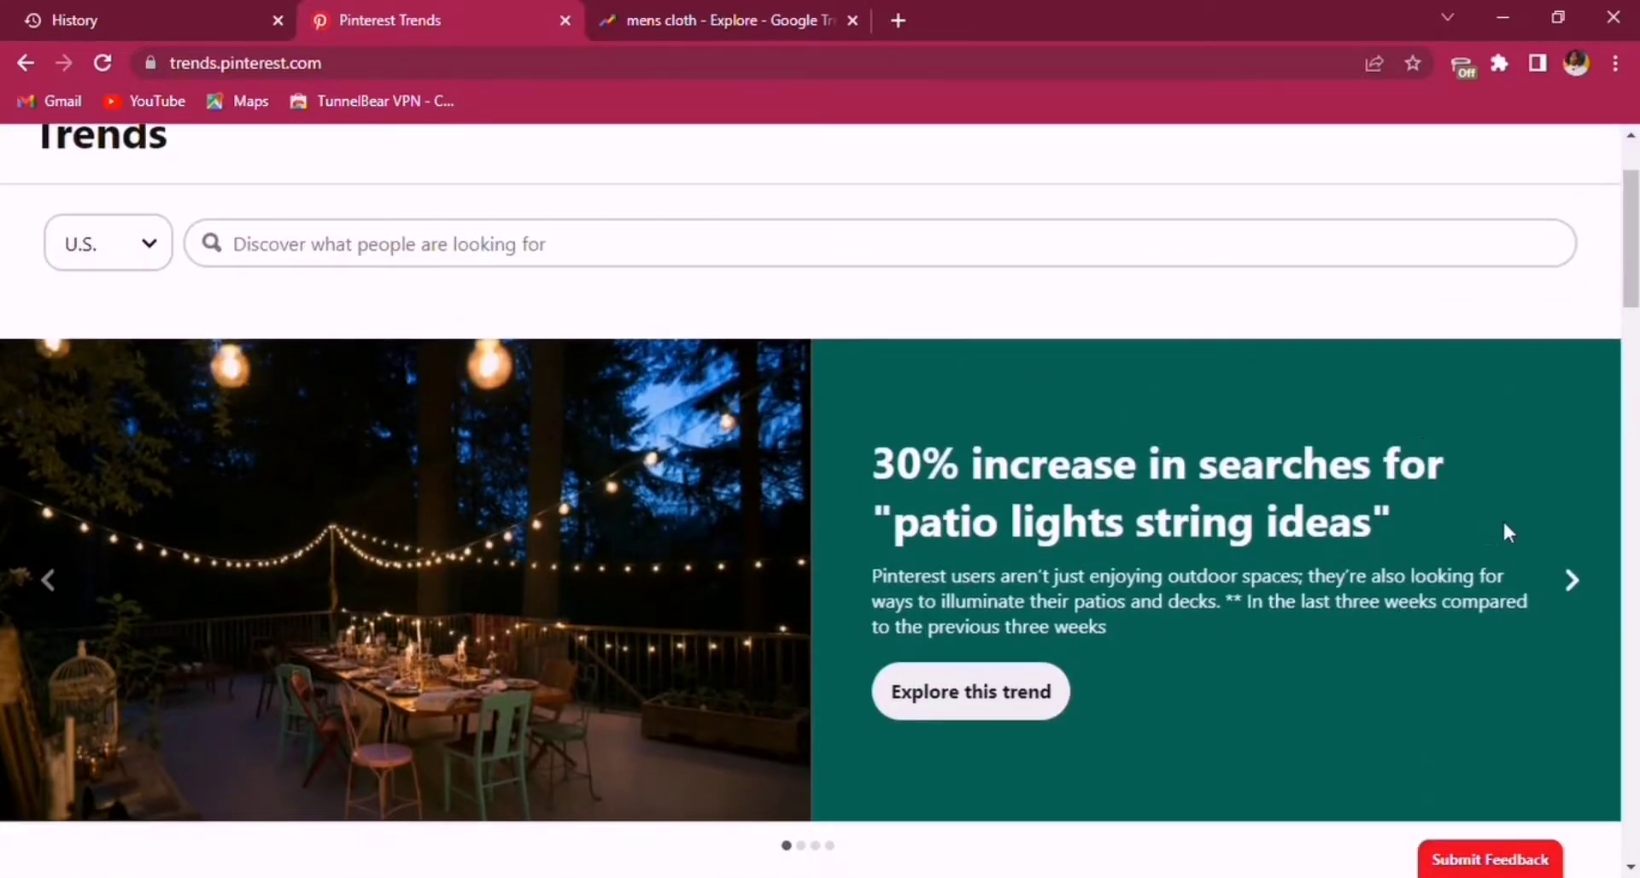
pyautogui.click(1572, 582)
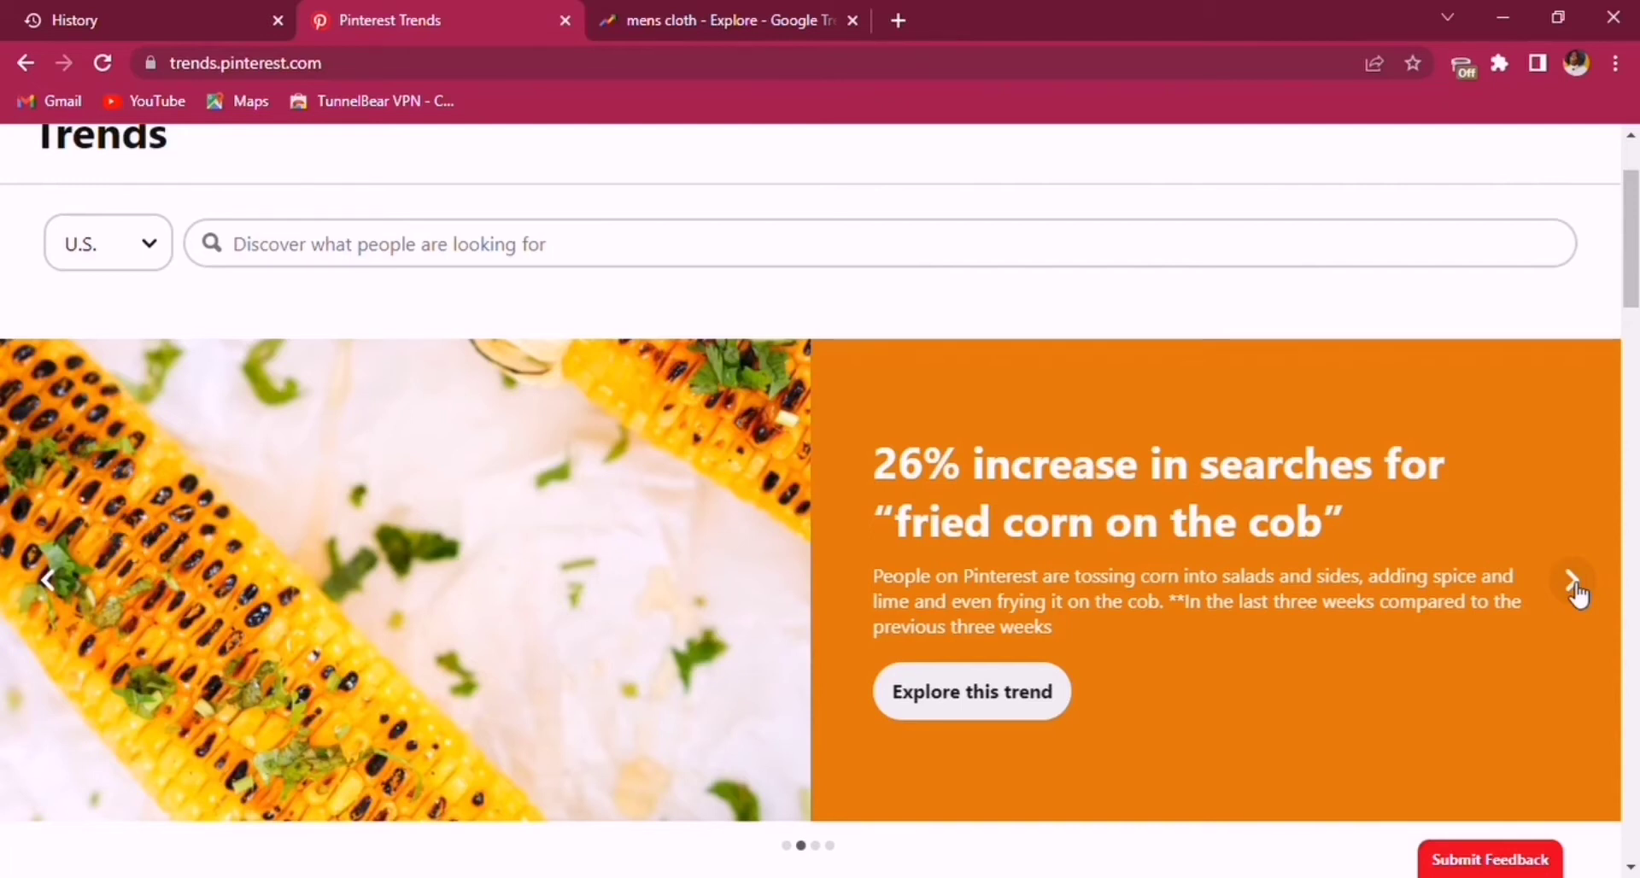
pyautogui.click(1576, 588)
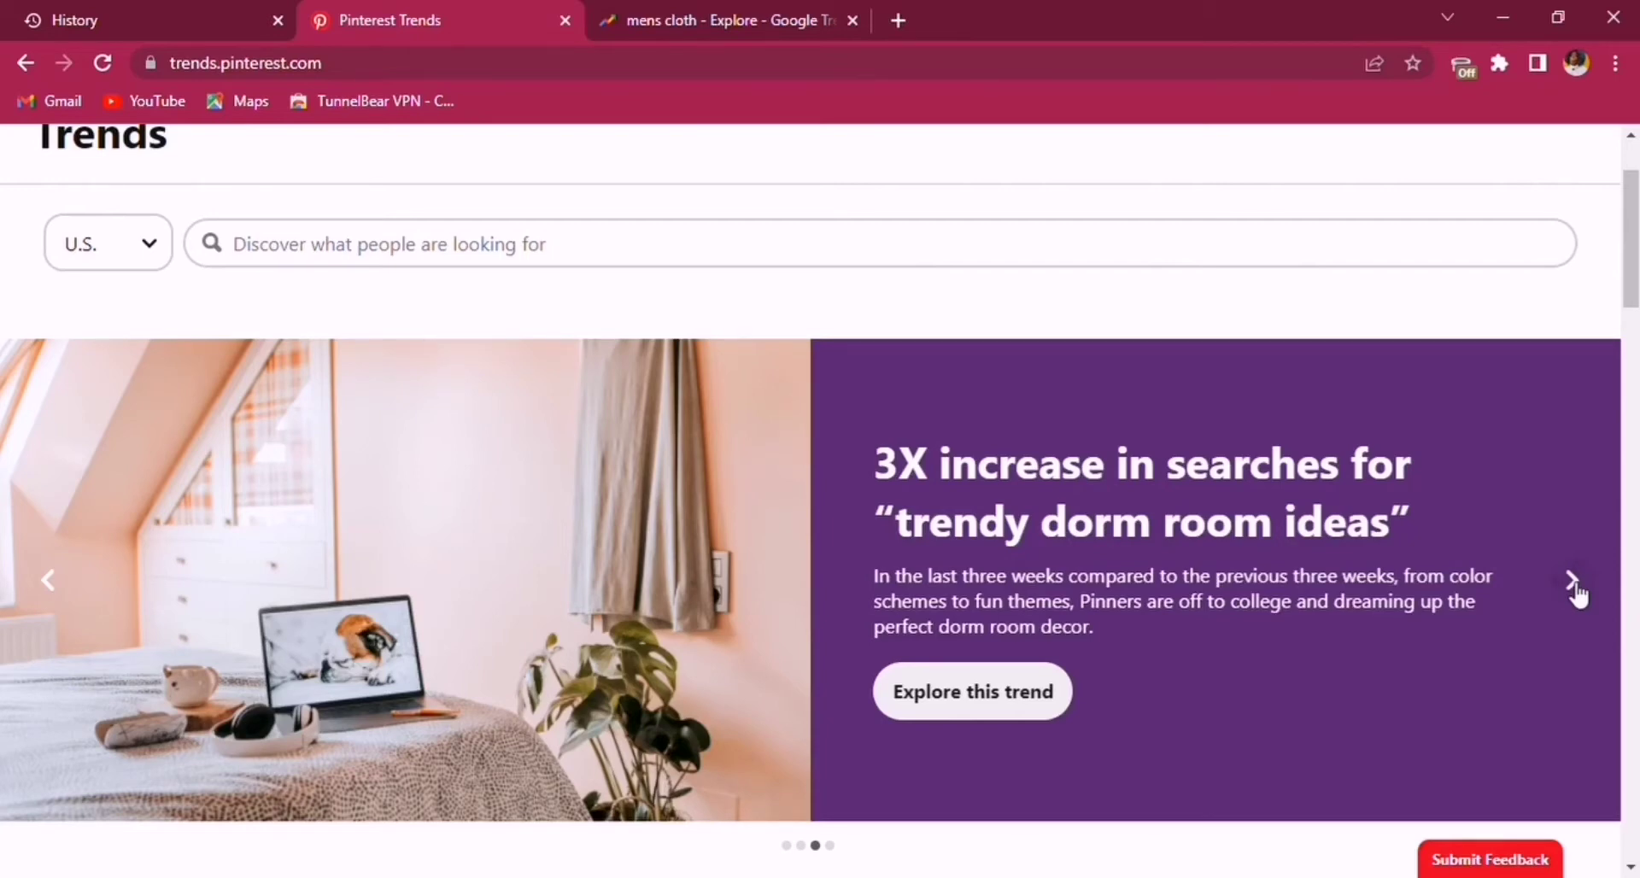
pyautogui.click(1572, 581)
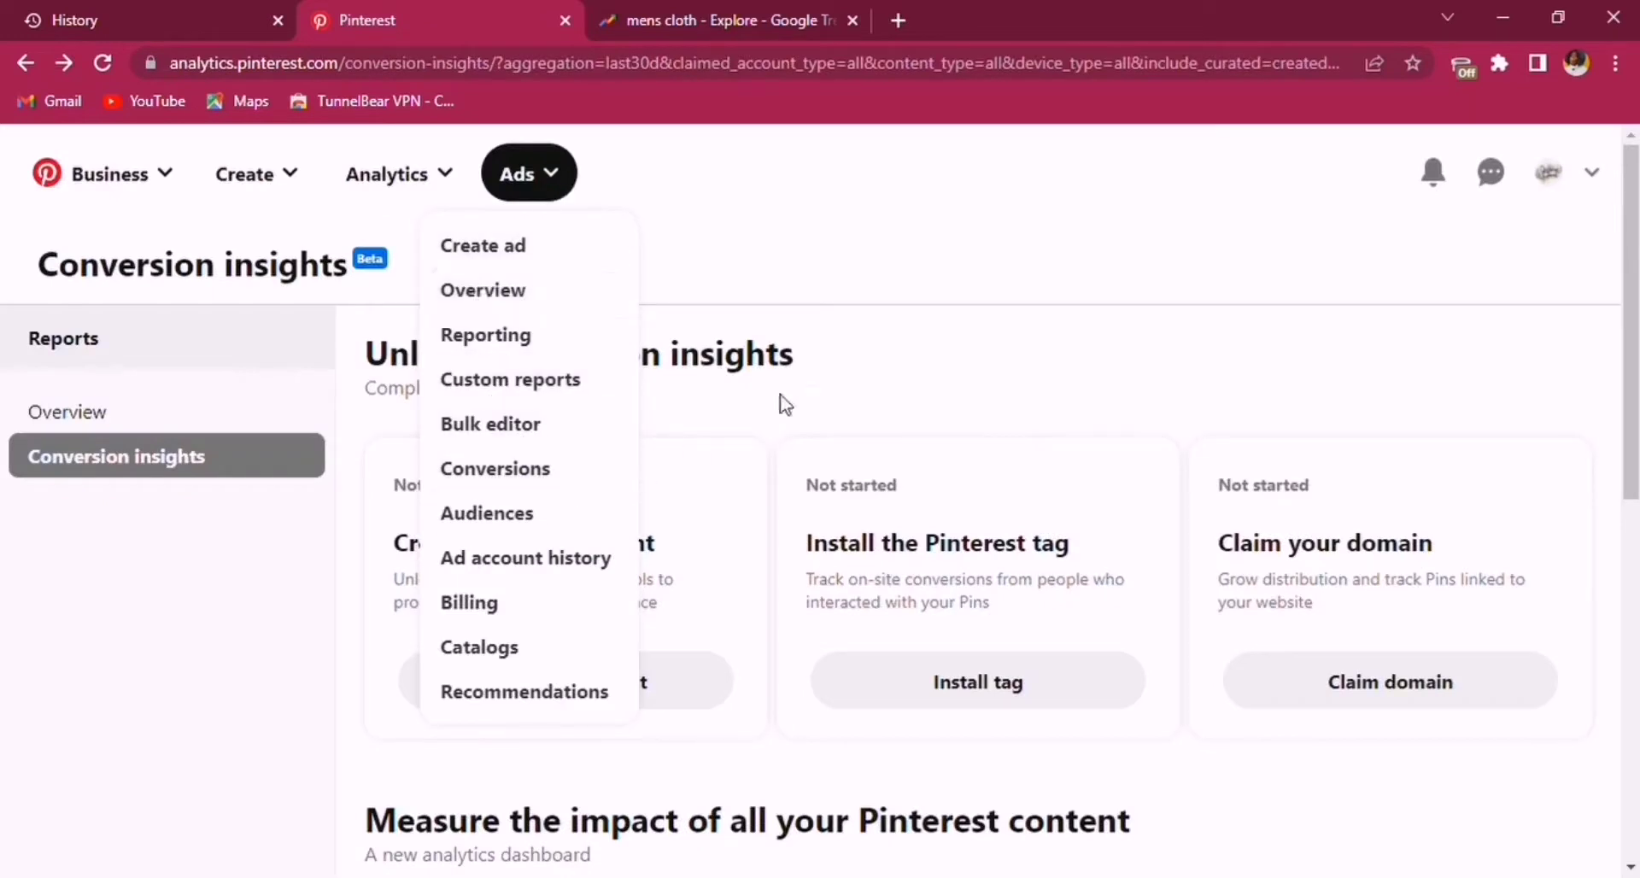
# Open the business profile's saved Pins and view the sorting and board visibility options without changing them.
pyautogui.click(1569, 175)
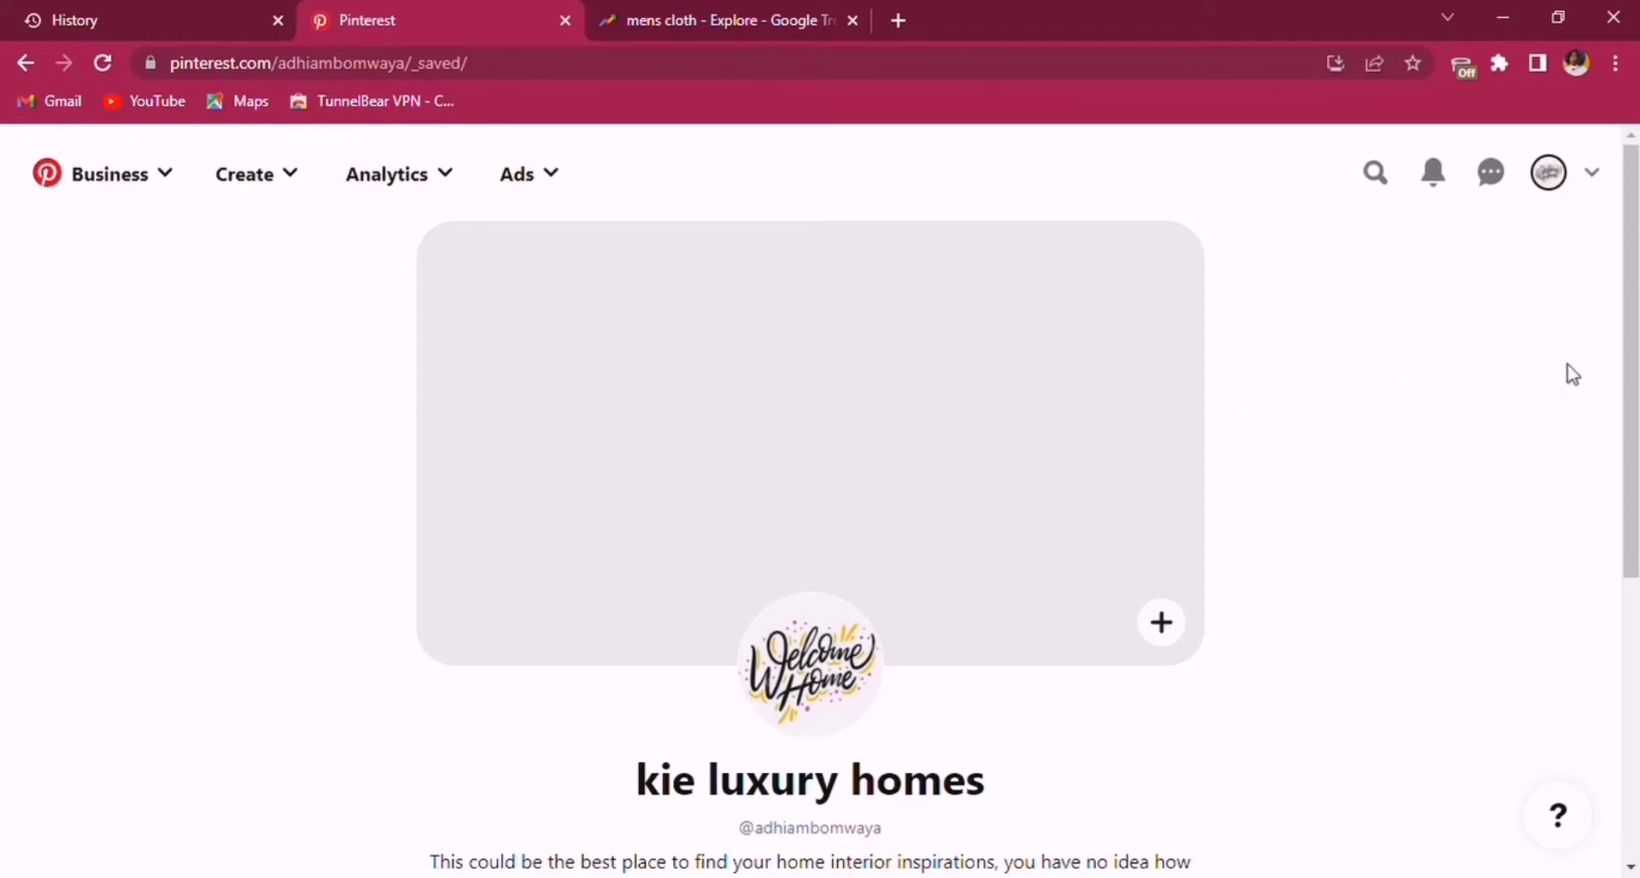
pyautogui.moveTo(1632, 369); pyautogui.dragTo(1635, 714)
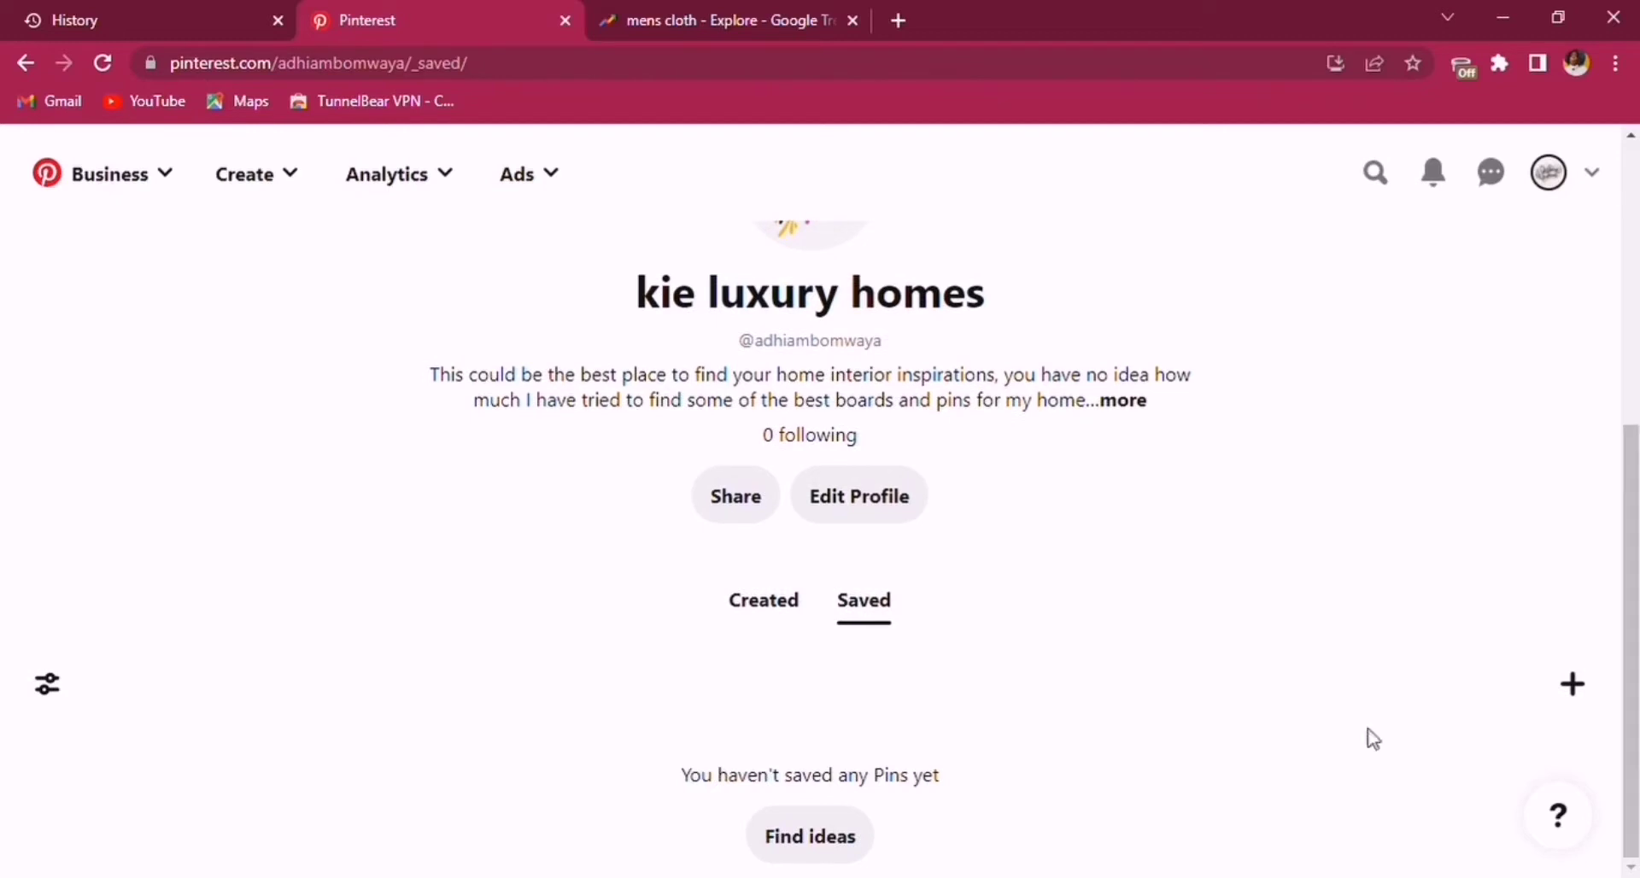
pyautogui.click(63, 692)
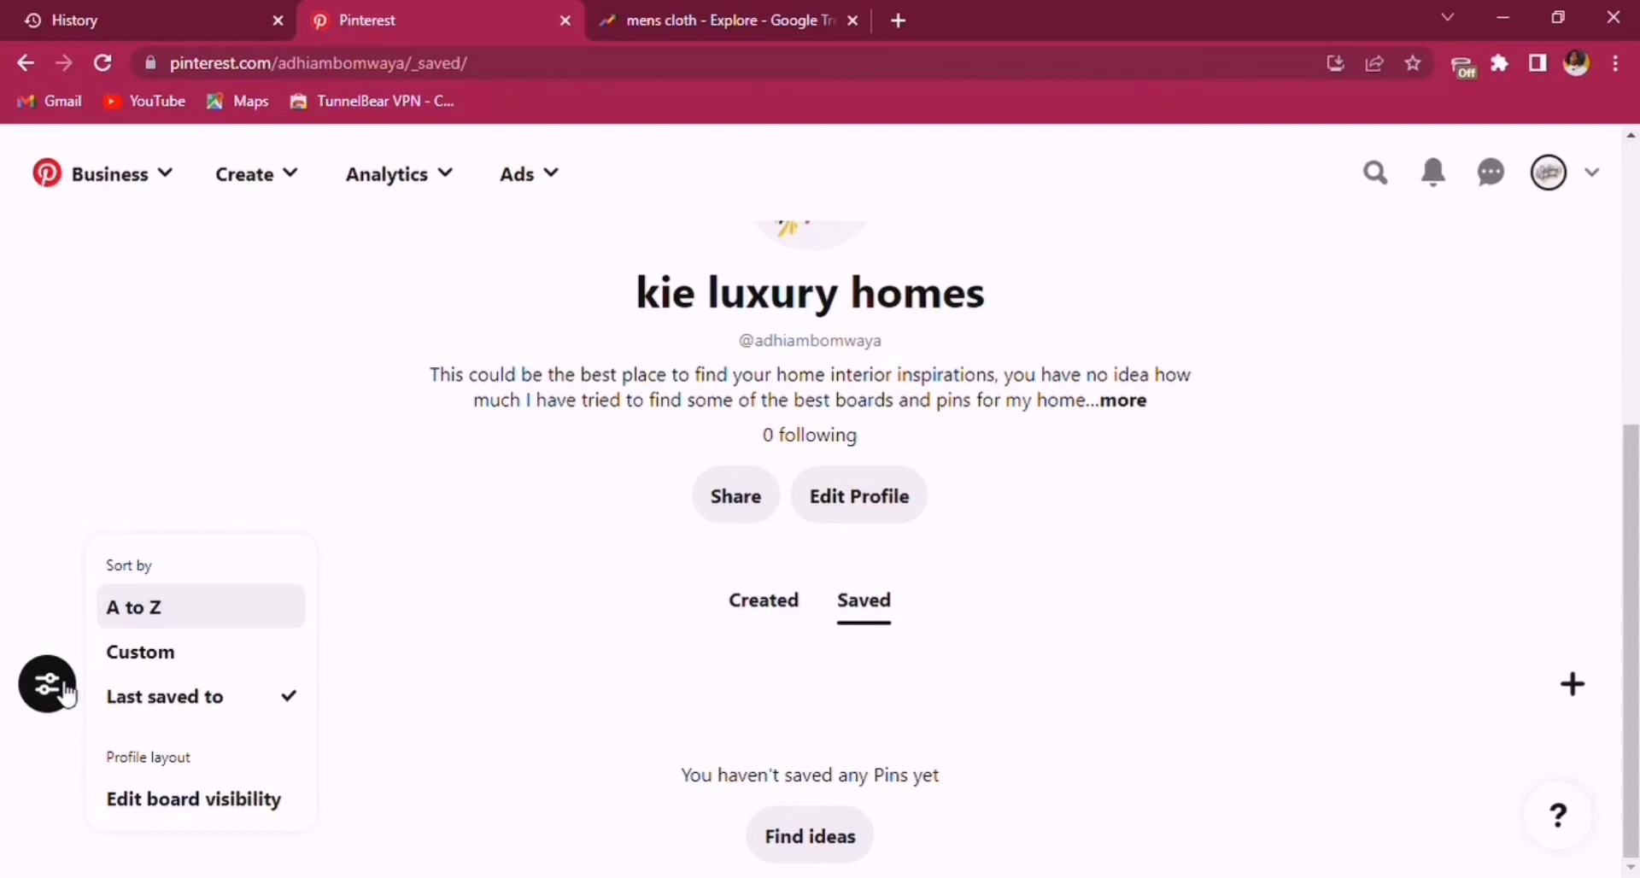
pyautogui.click(381, 591)
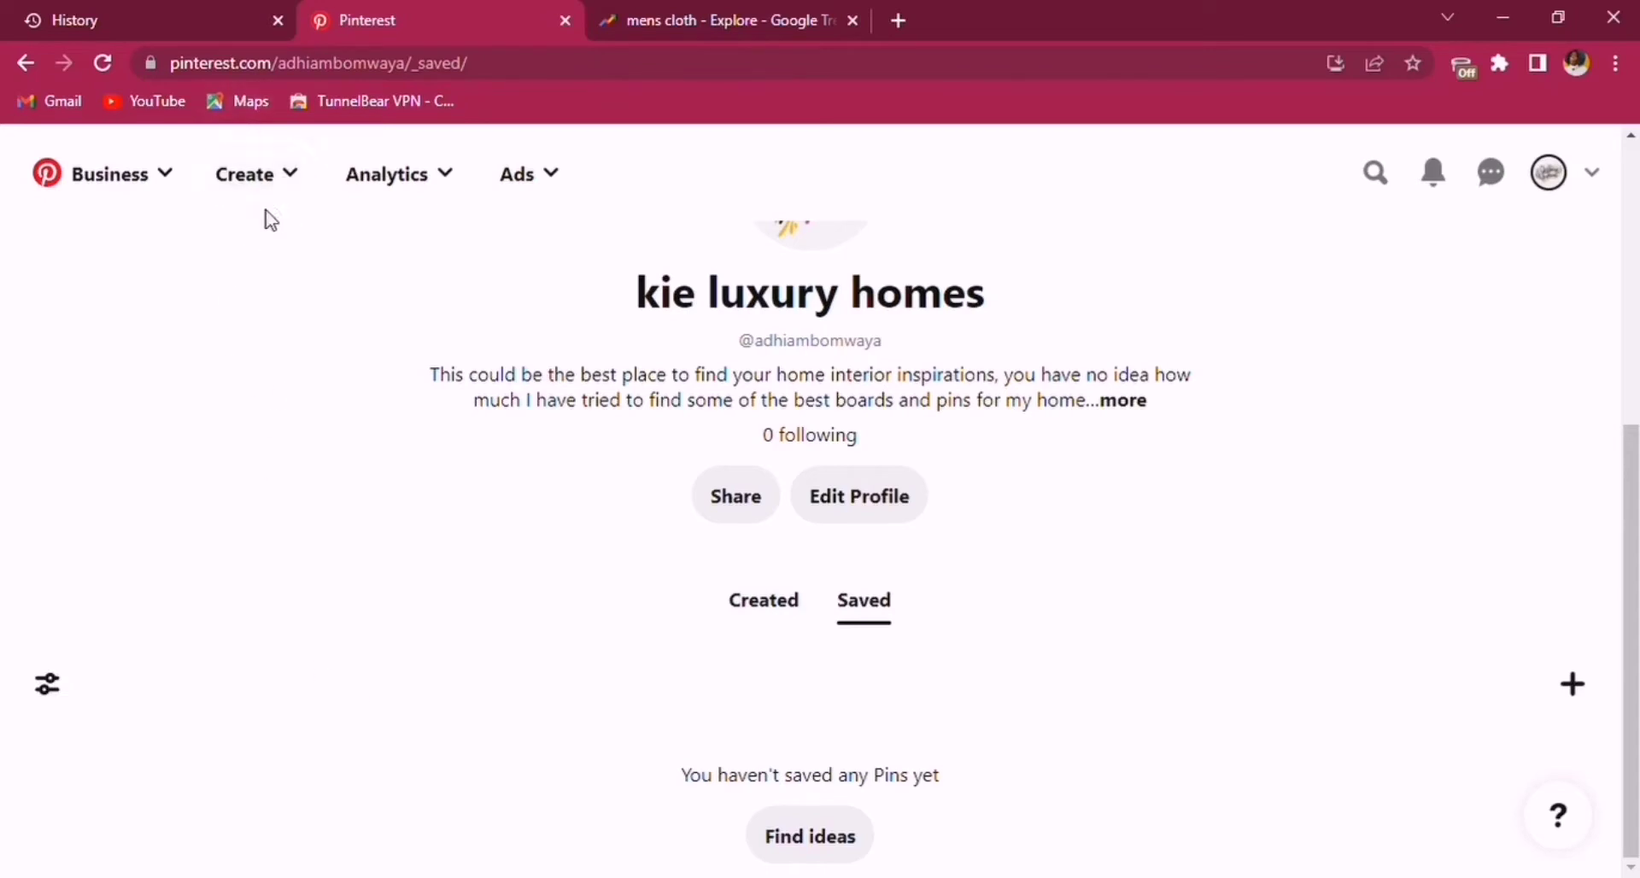
# Open the Business hub and look through its audience tips and performance overview of analytics, top Pins and ads.
pyautogui.click(169, 176)
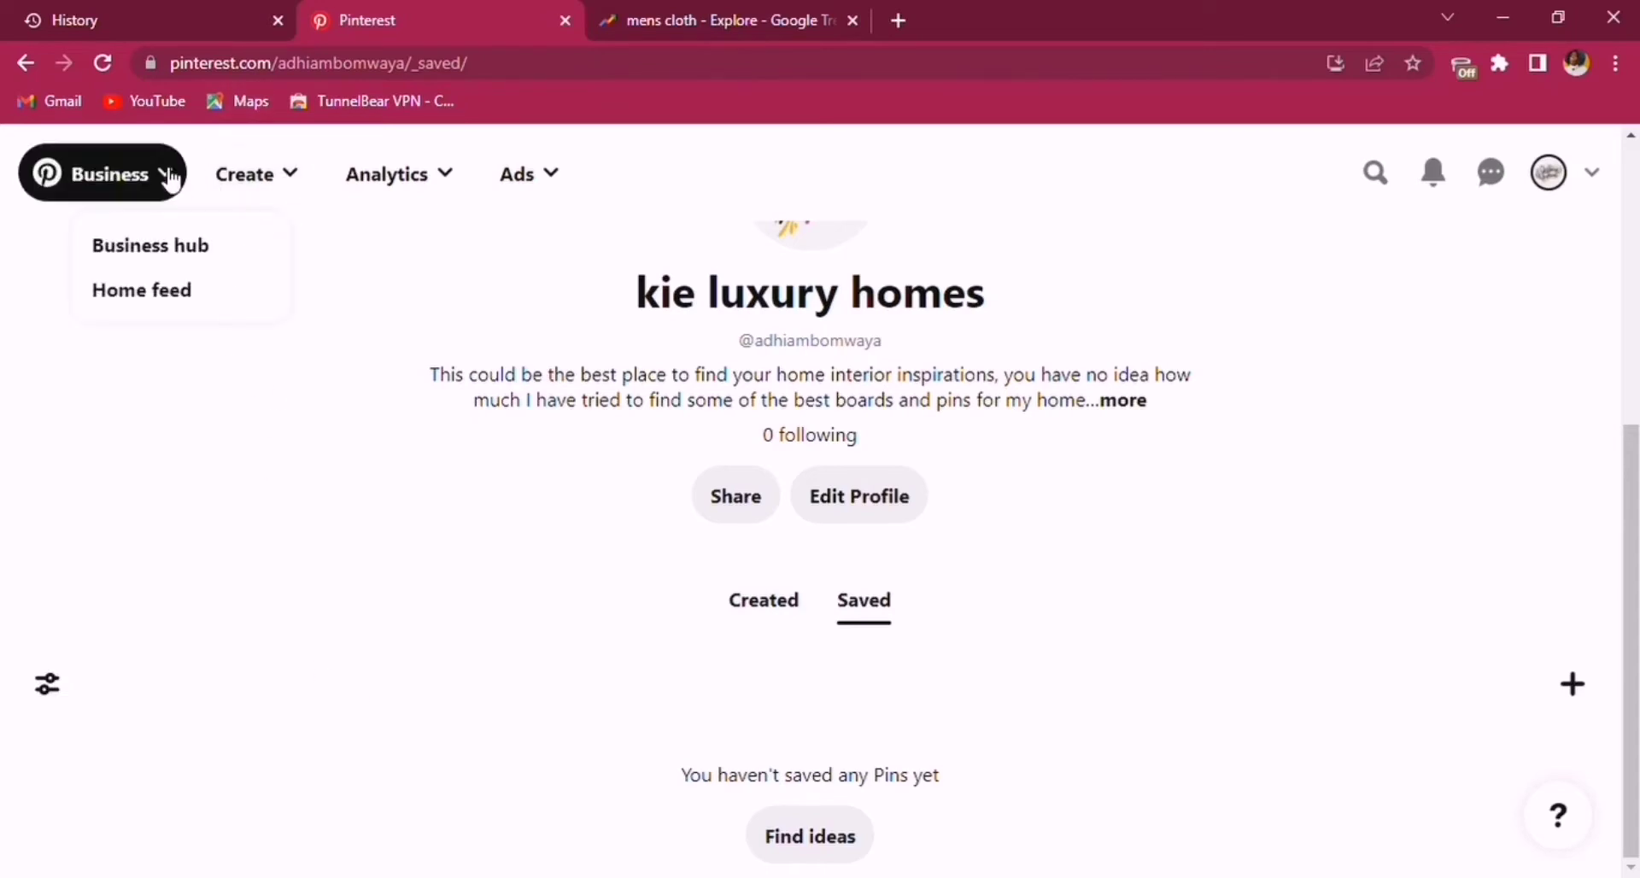
pyautogui.click(191, 253)
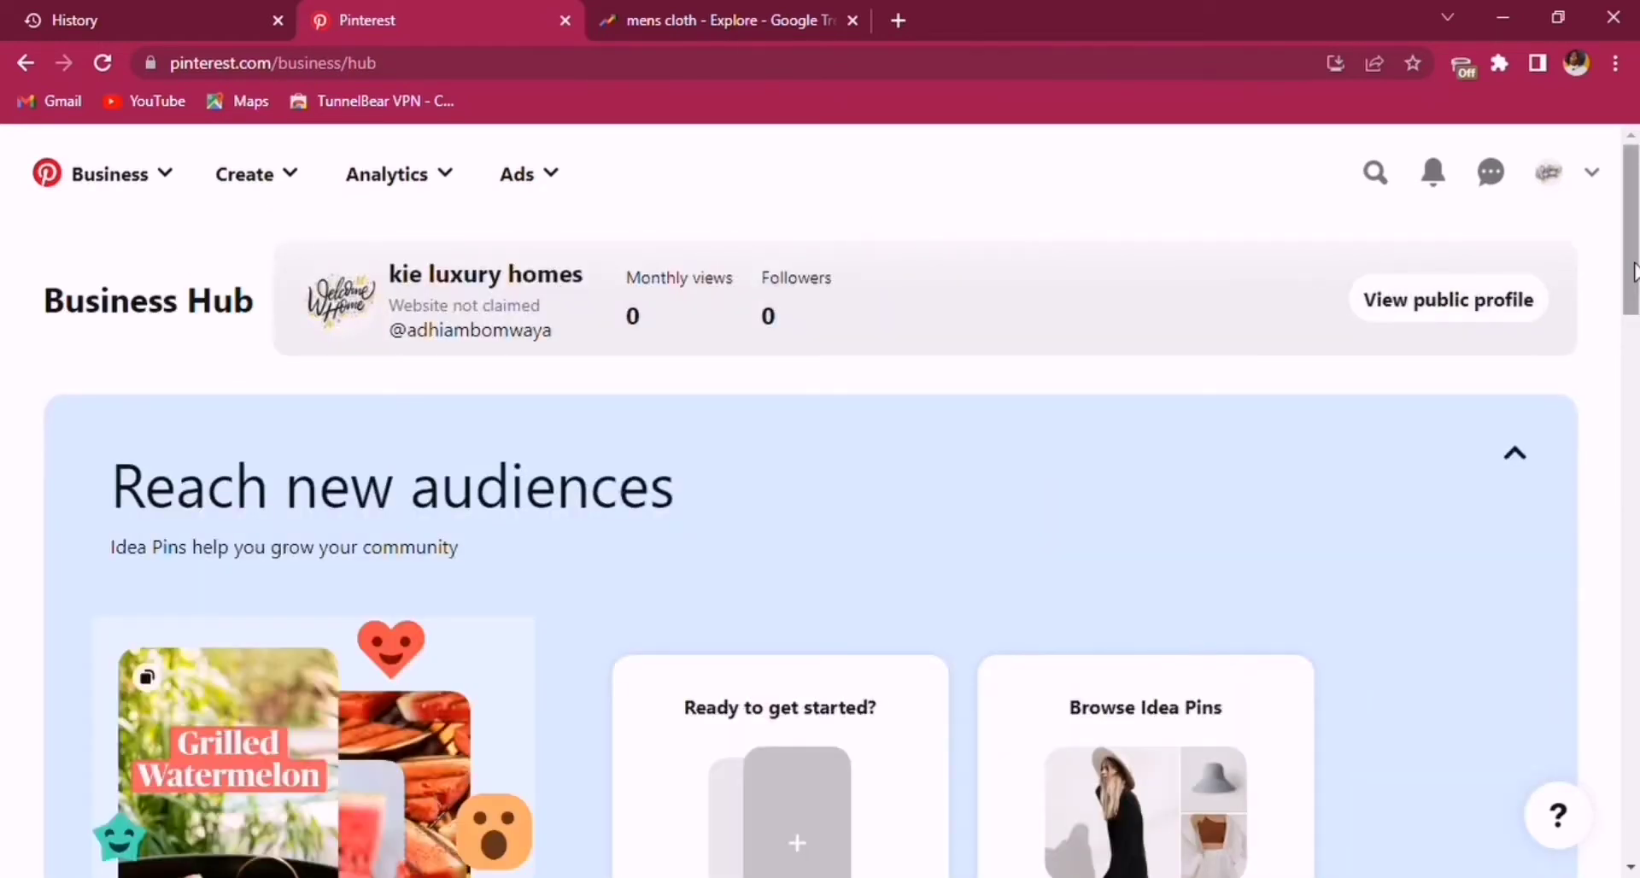
pyautogui.moveTo(1632, 229); pyautogui.dragTo(1632, 529)
pyautogui.scroll(3, 1000, 299)
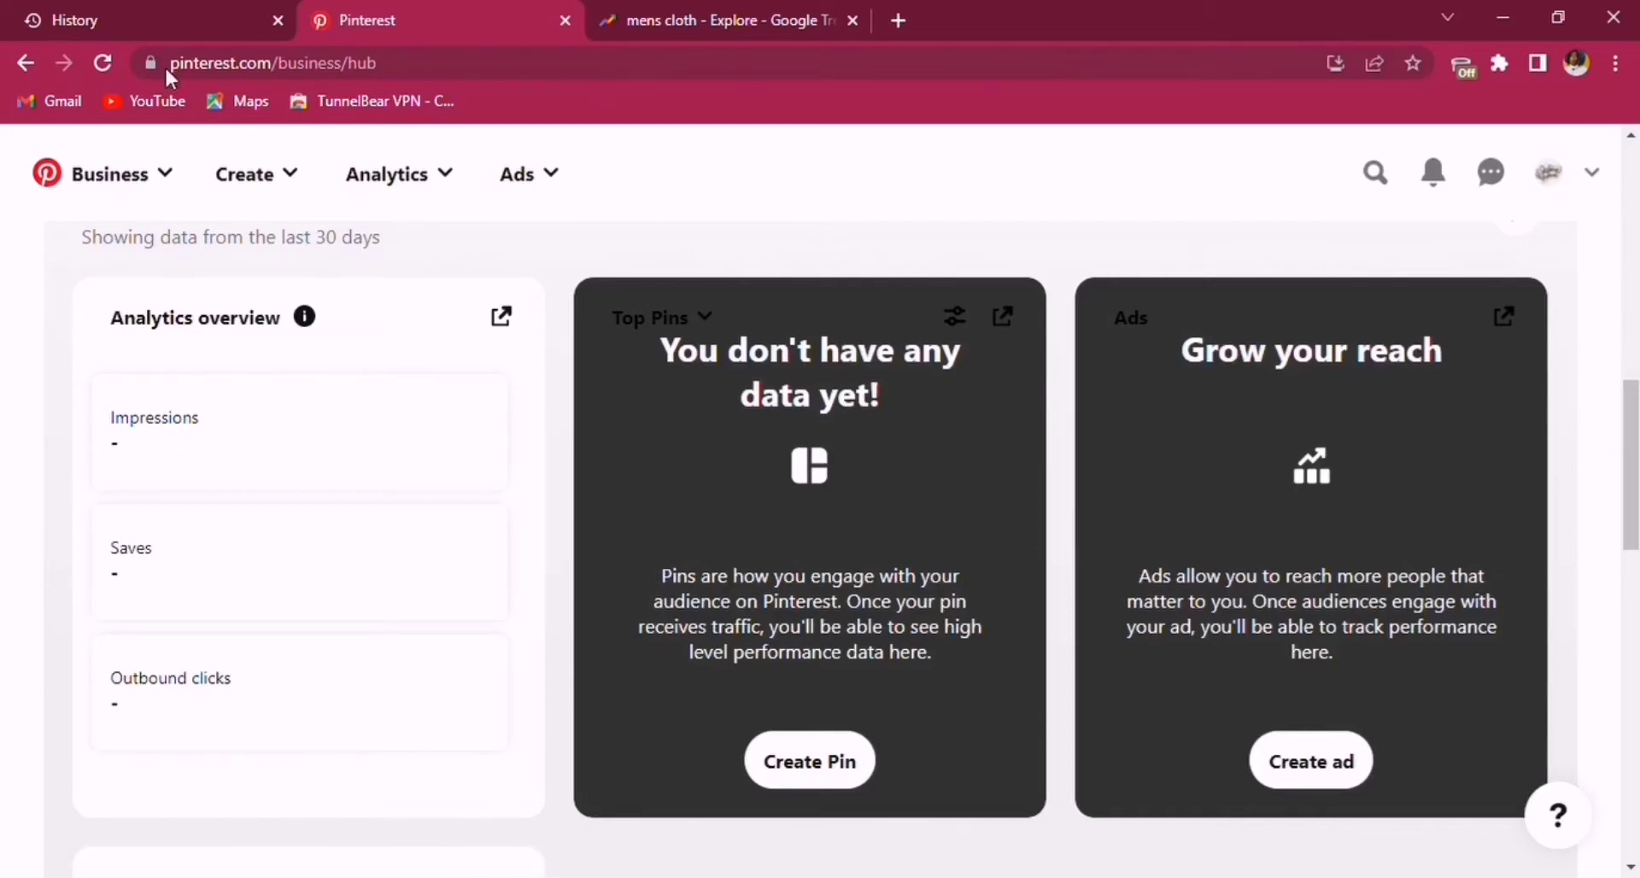
# Start a campaign from Audience Insights, confirming United States (Dollars) as the billing location and accepting the Advertising Agreement.
pyautogui.click(417, 182)
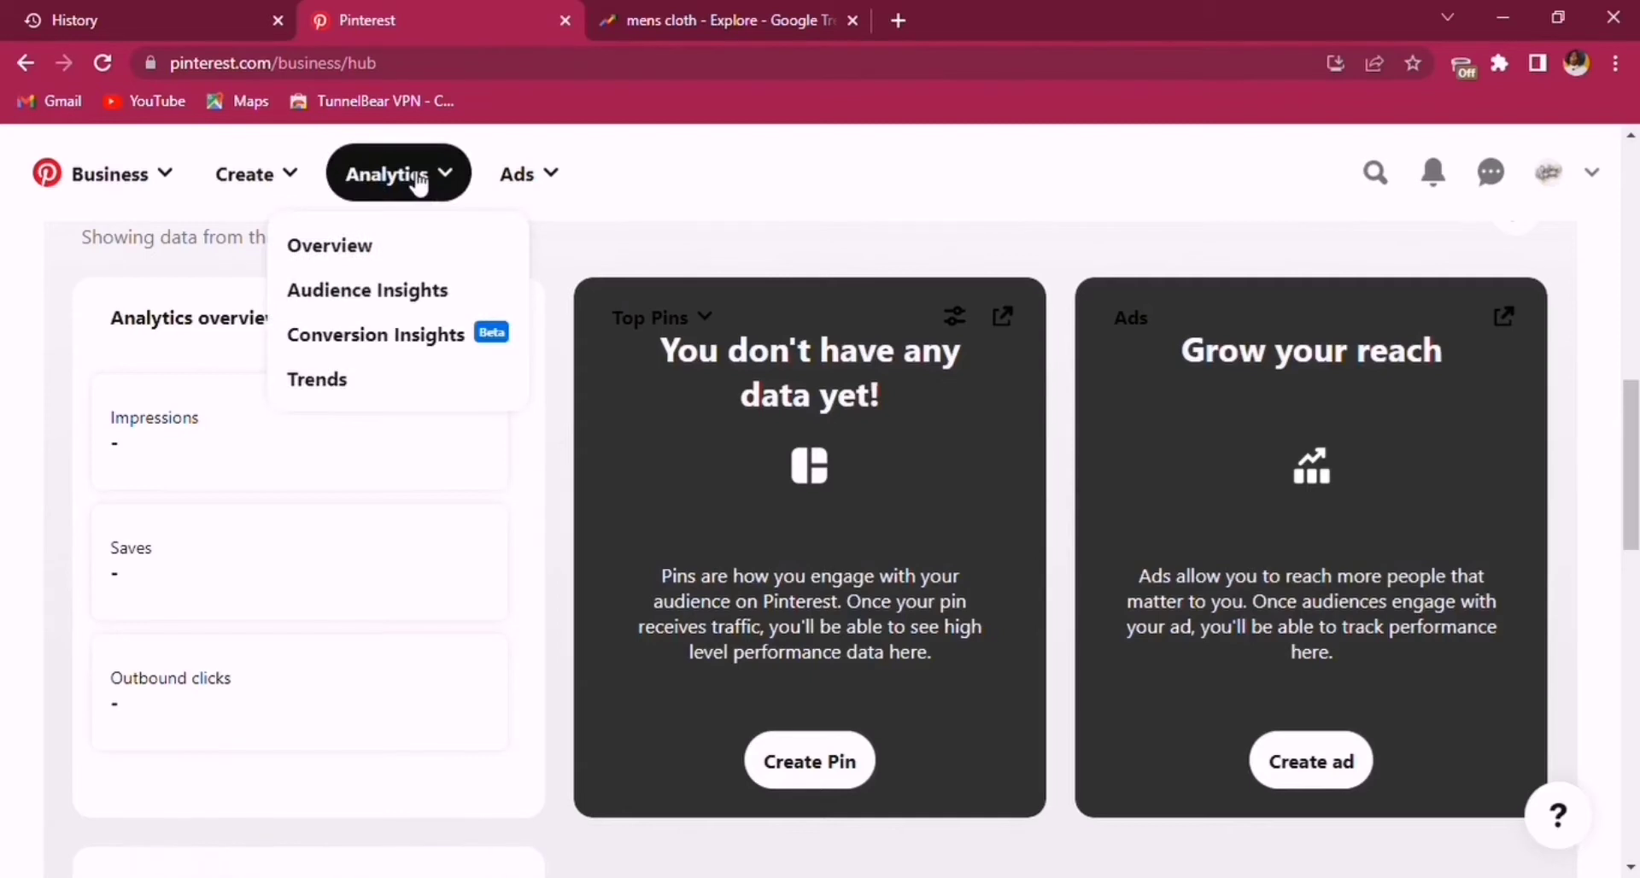
pyautogui.click(398, 295)
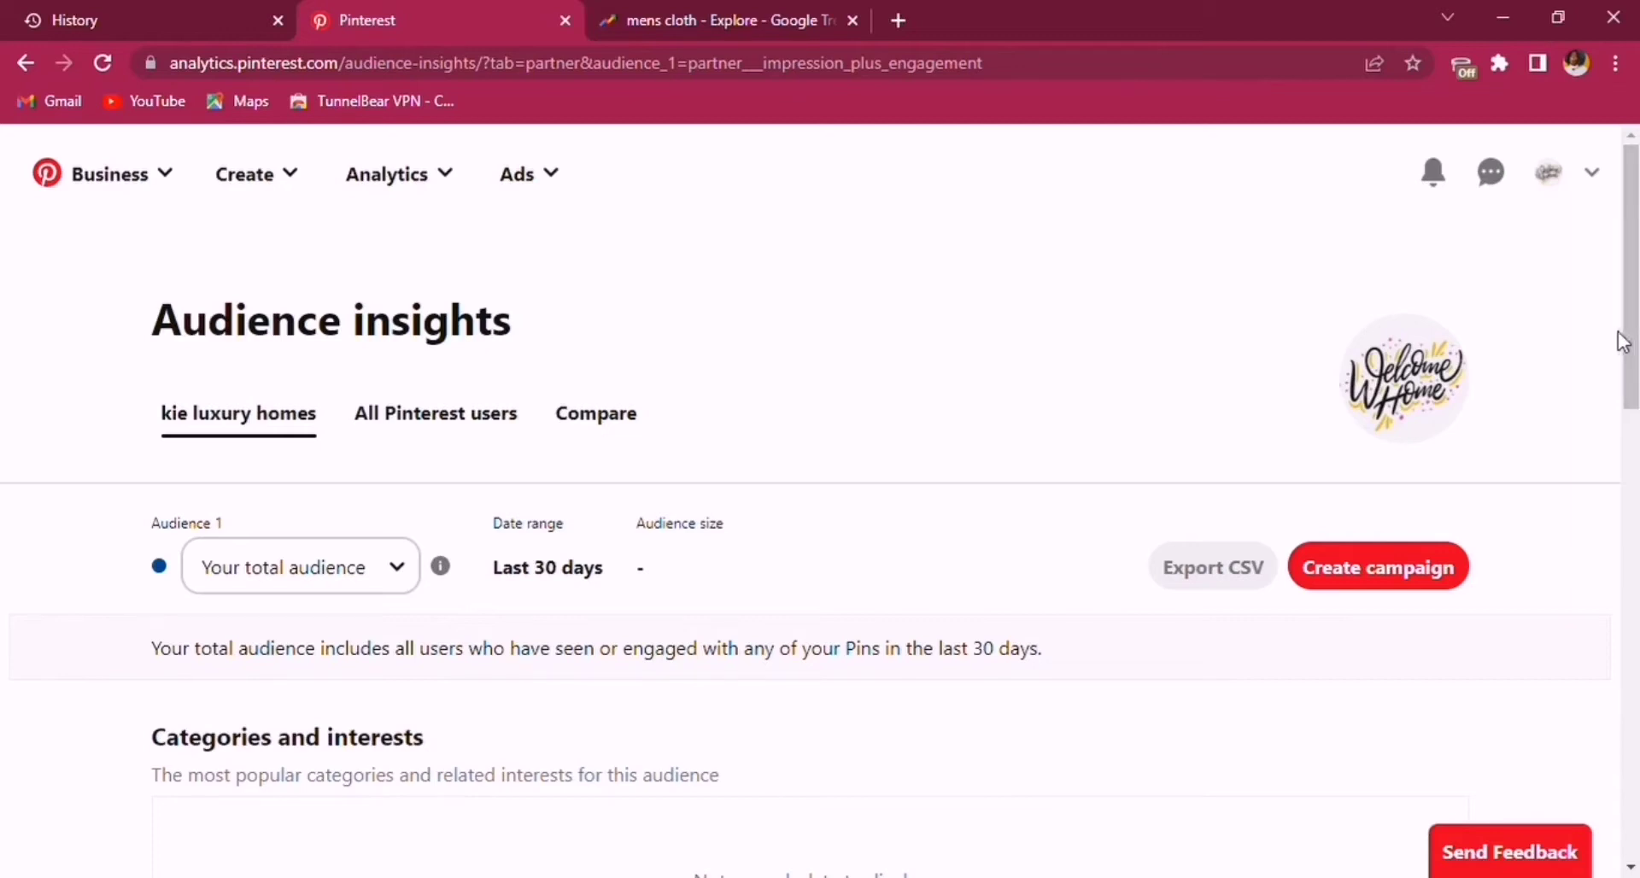
pyautogui.click(1367, 570)
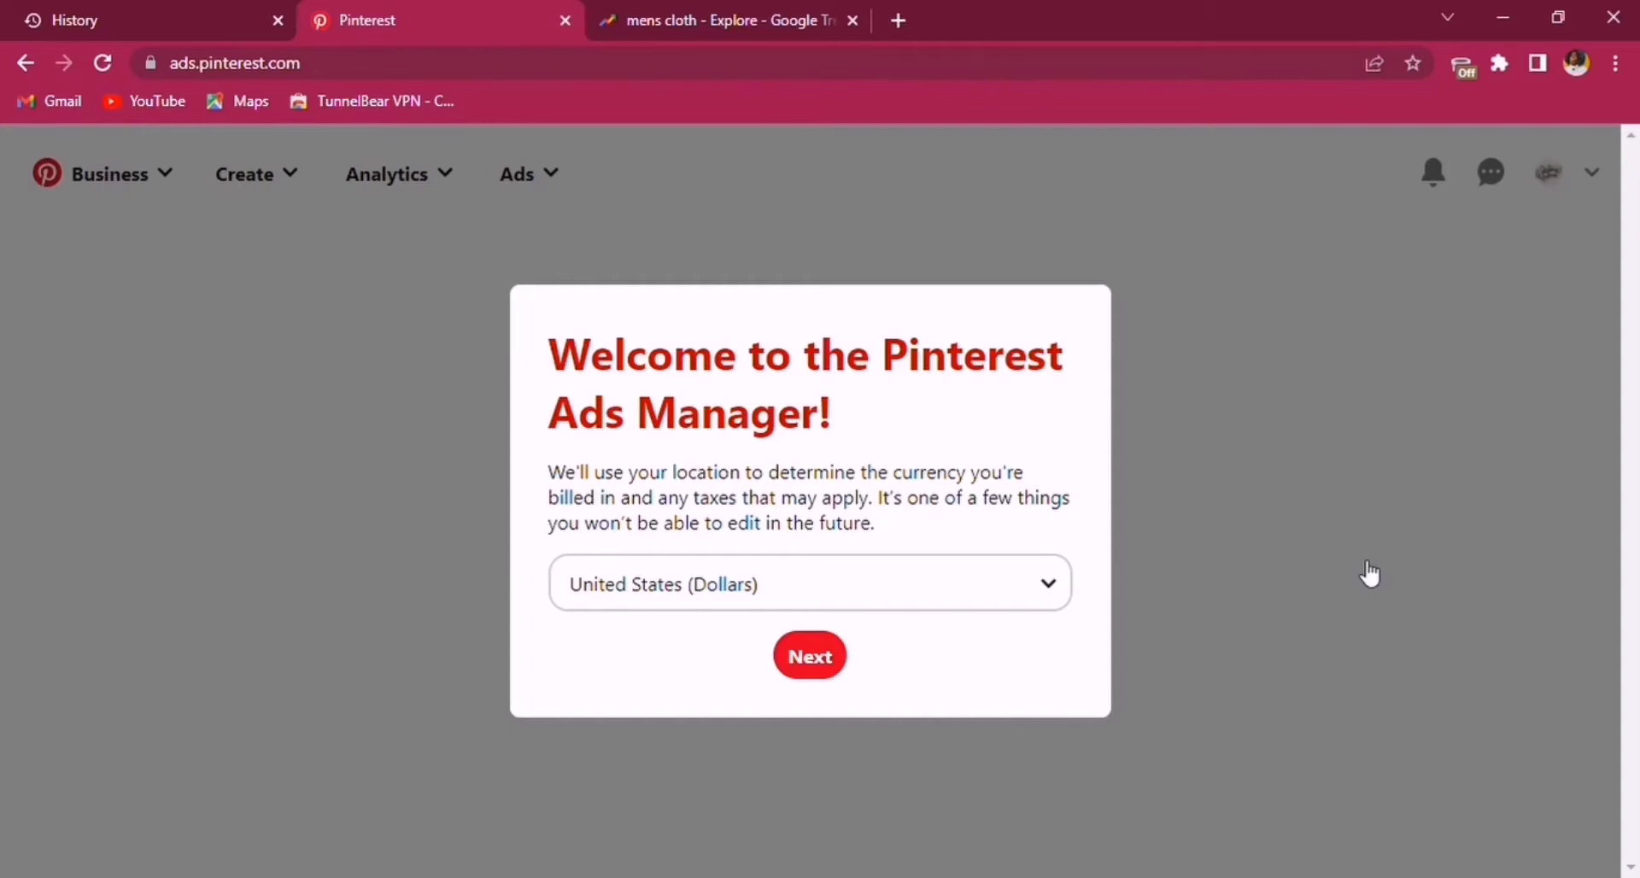
pyautogui.click(829, 658)
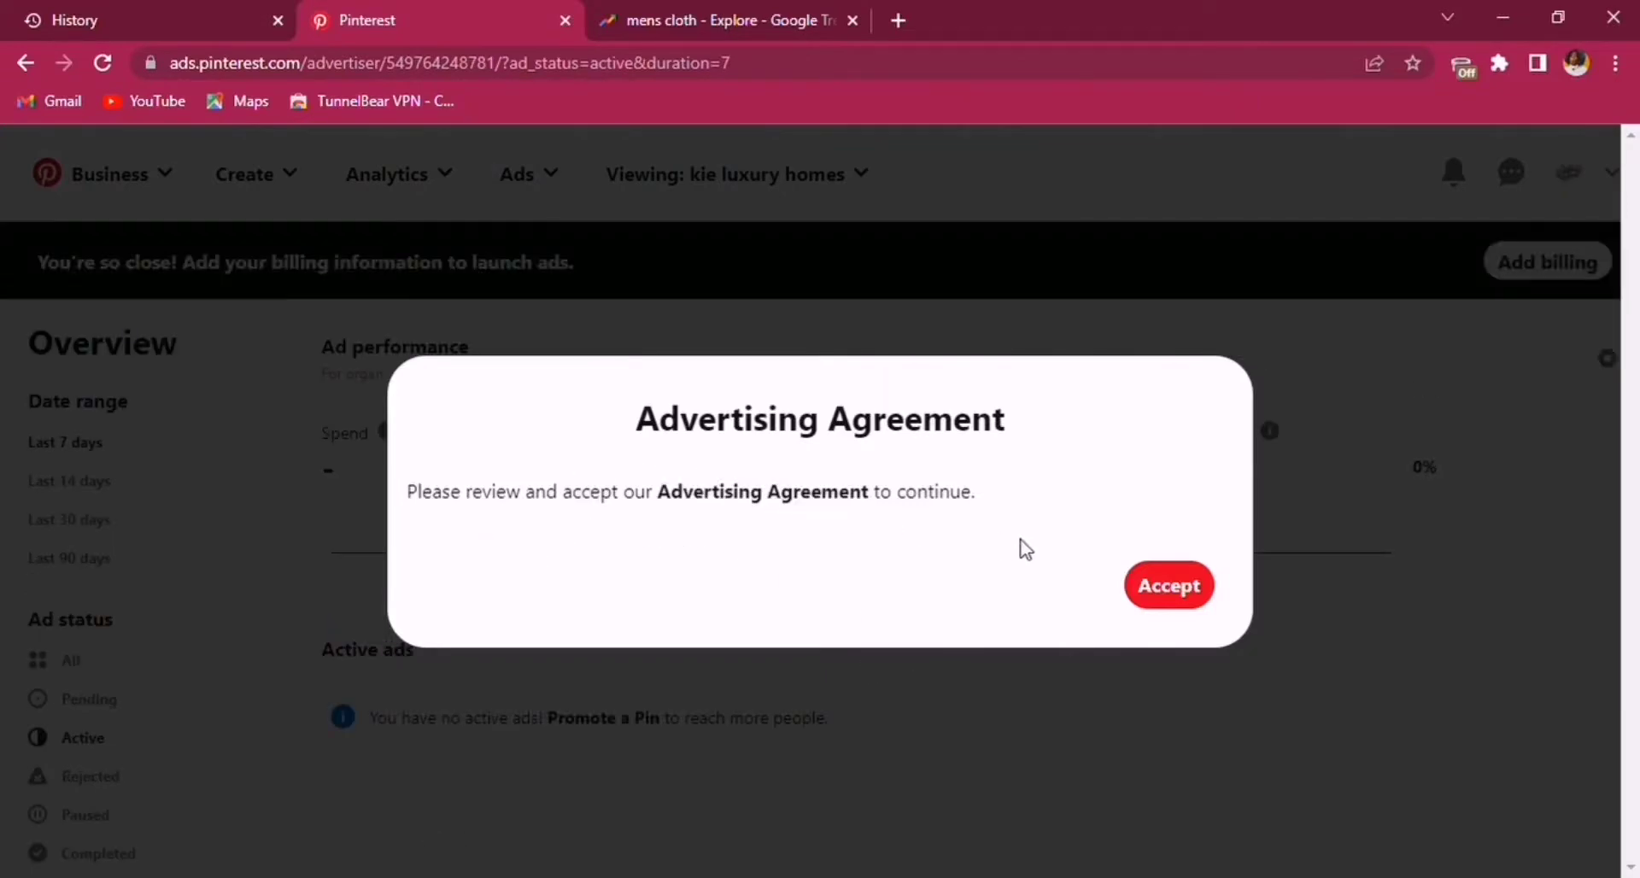
pyautogui.click(1179, 590)
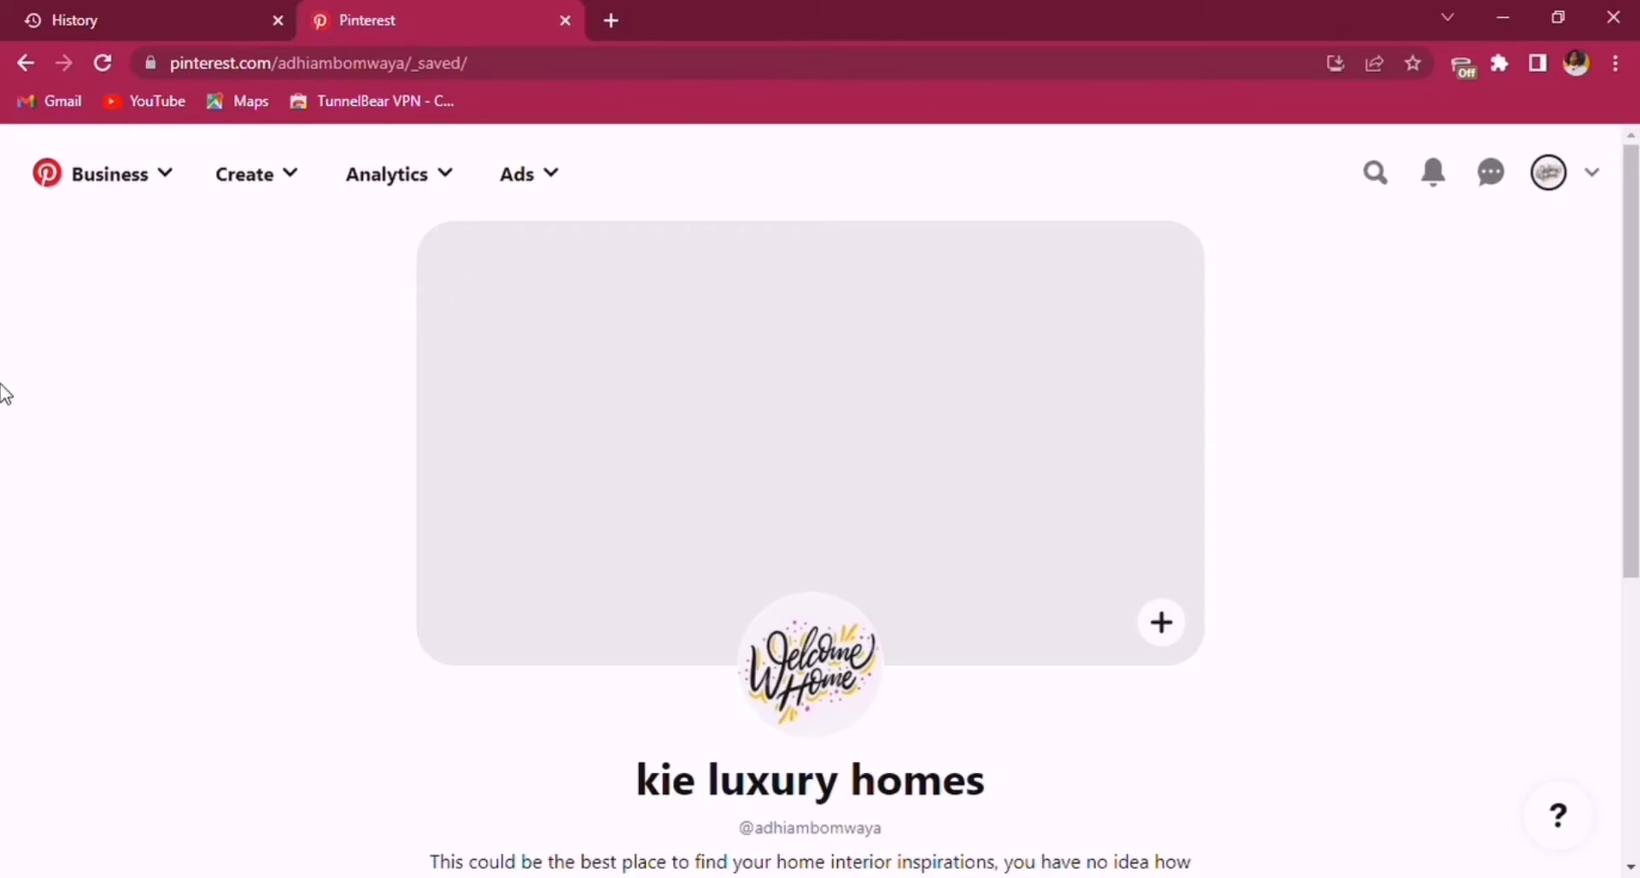
# Open the campaign creation form from Audience Insights and look through the campaign objectives and campaign details.
pyautogui.click(404, 193)
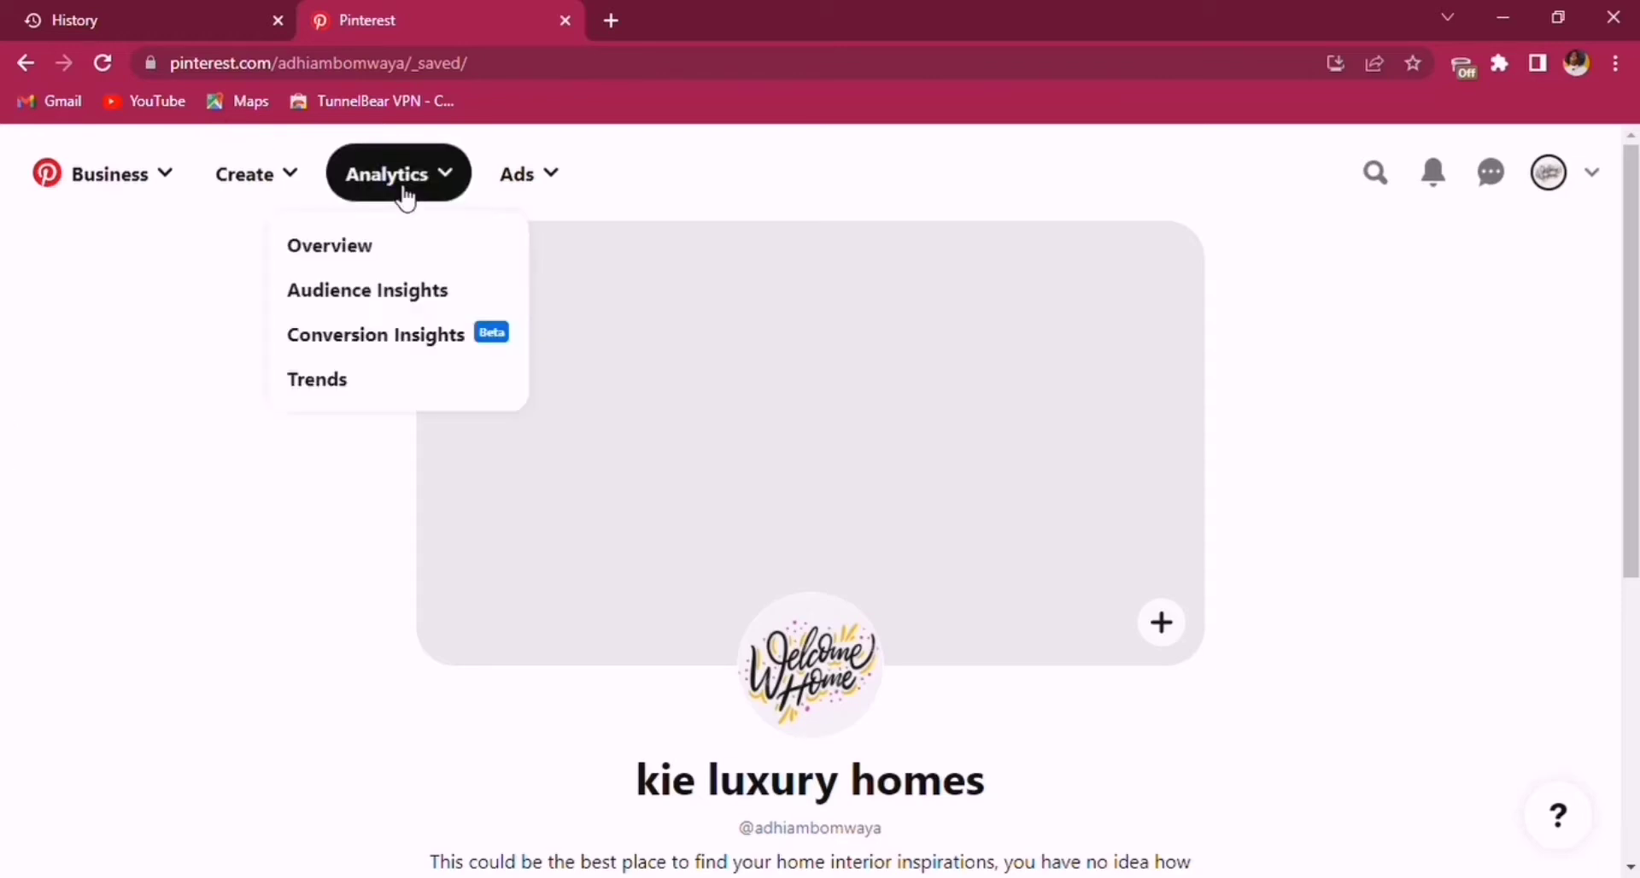
pyautogui.click(380, 299)
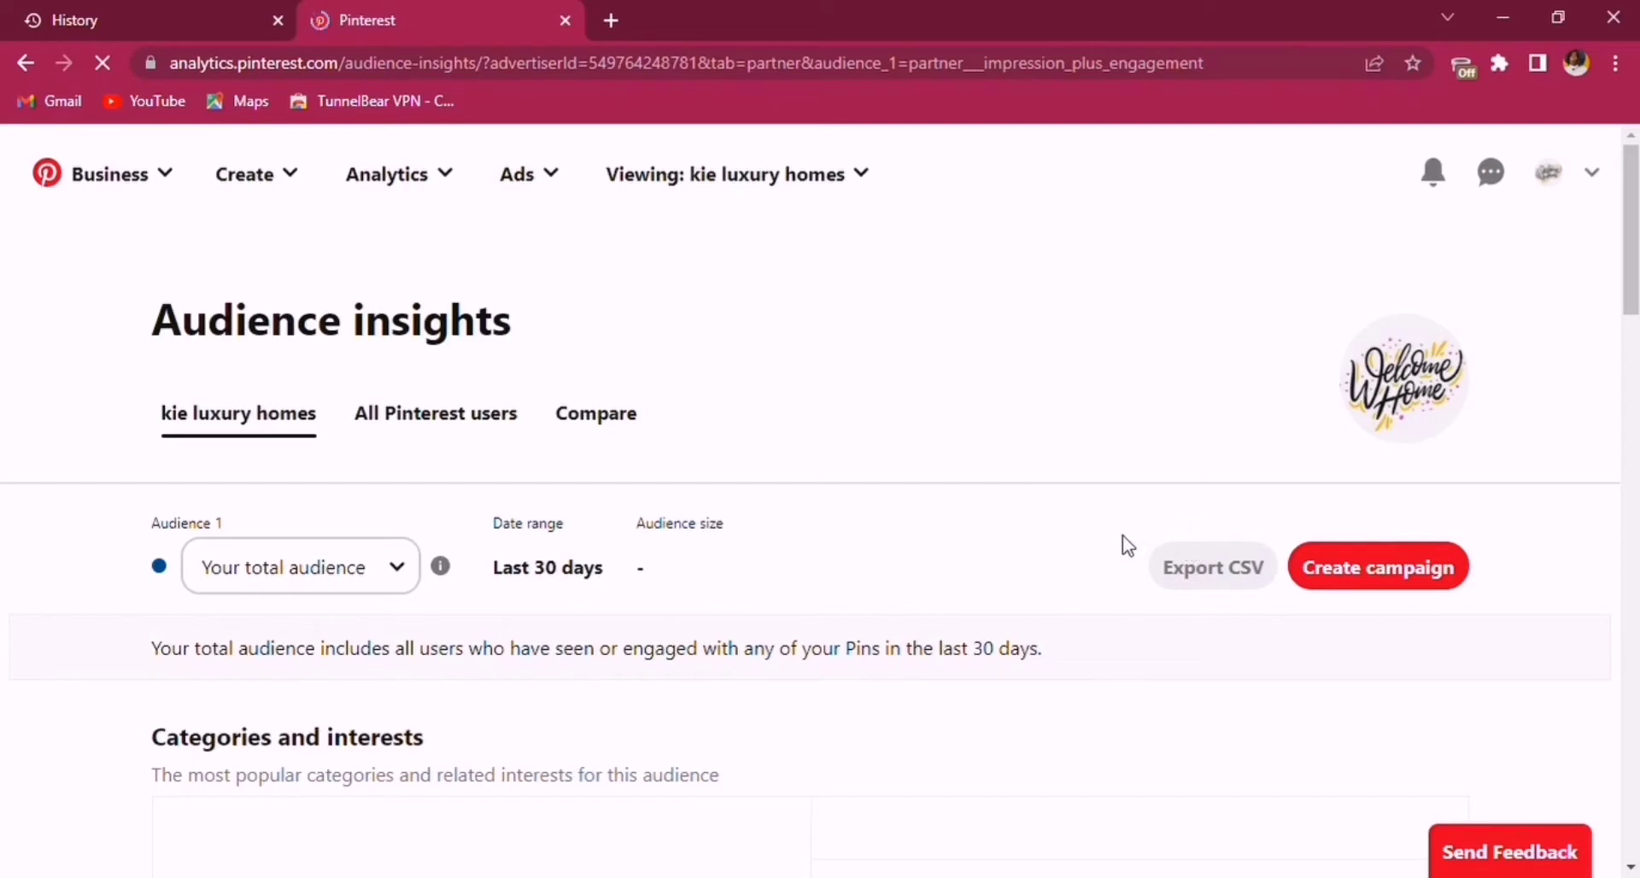
pyautogui.click(1329, 569)
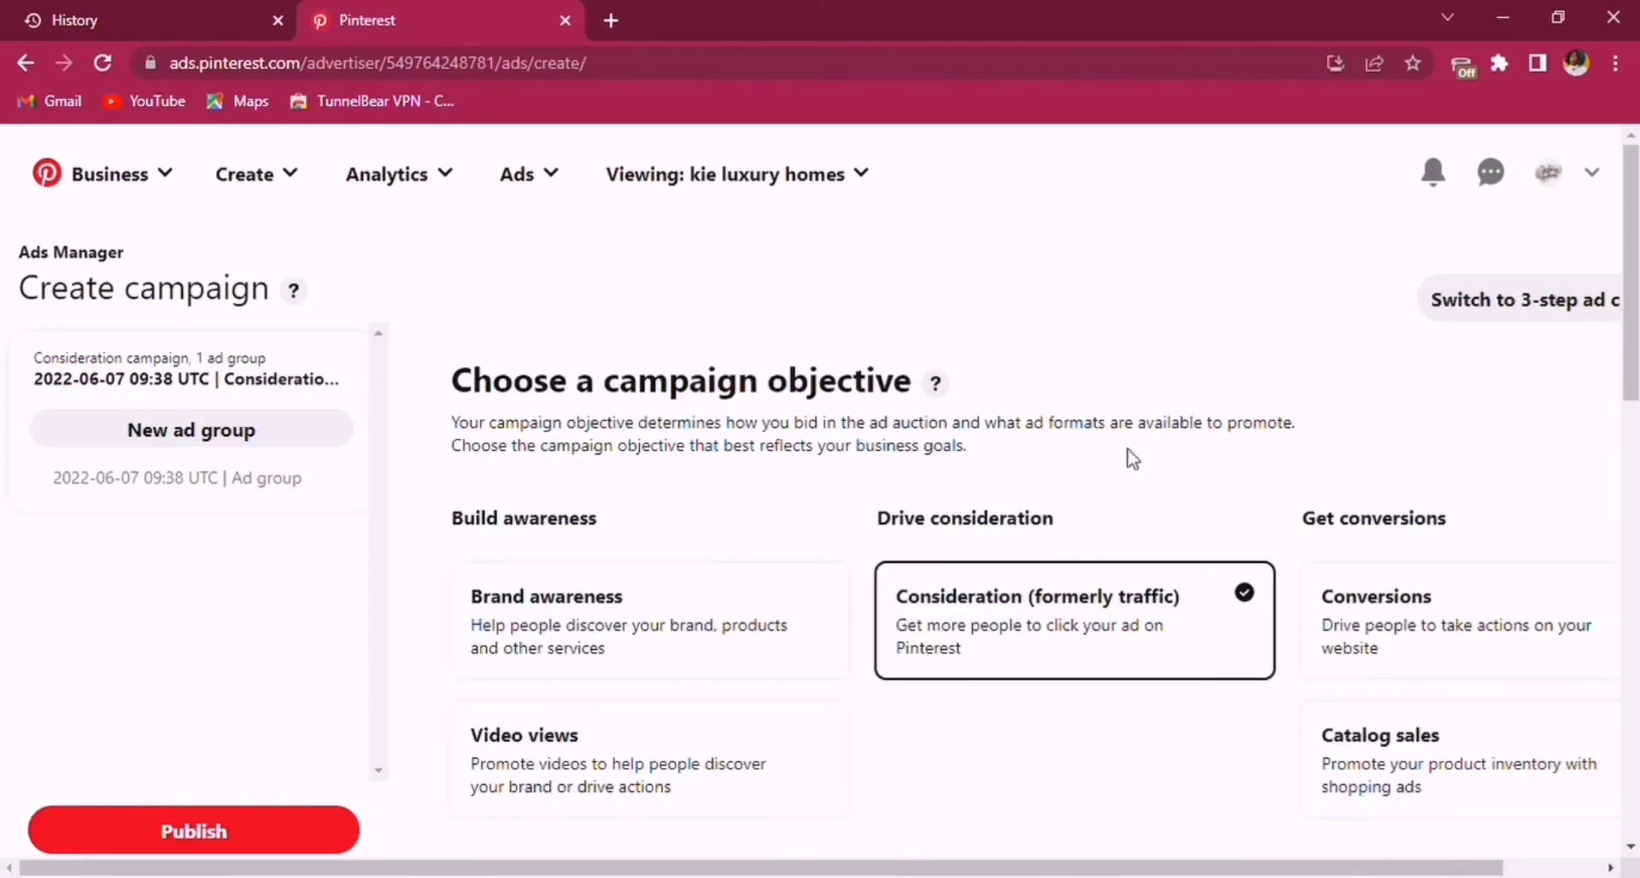
pyautogui.scroll(-10, 1591, 317)
pyautogui.scroll(4, 1591, 317)
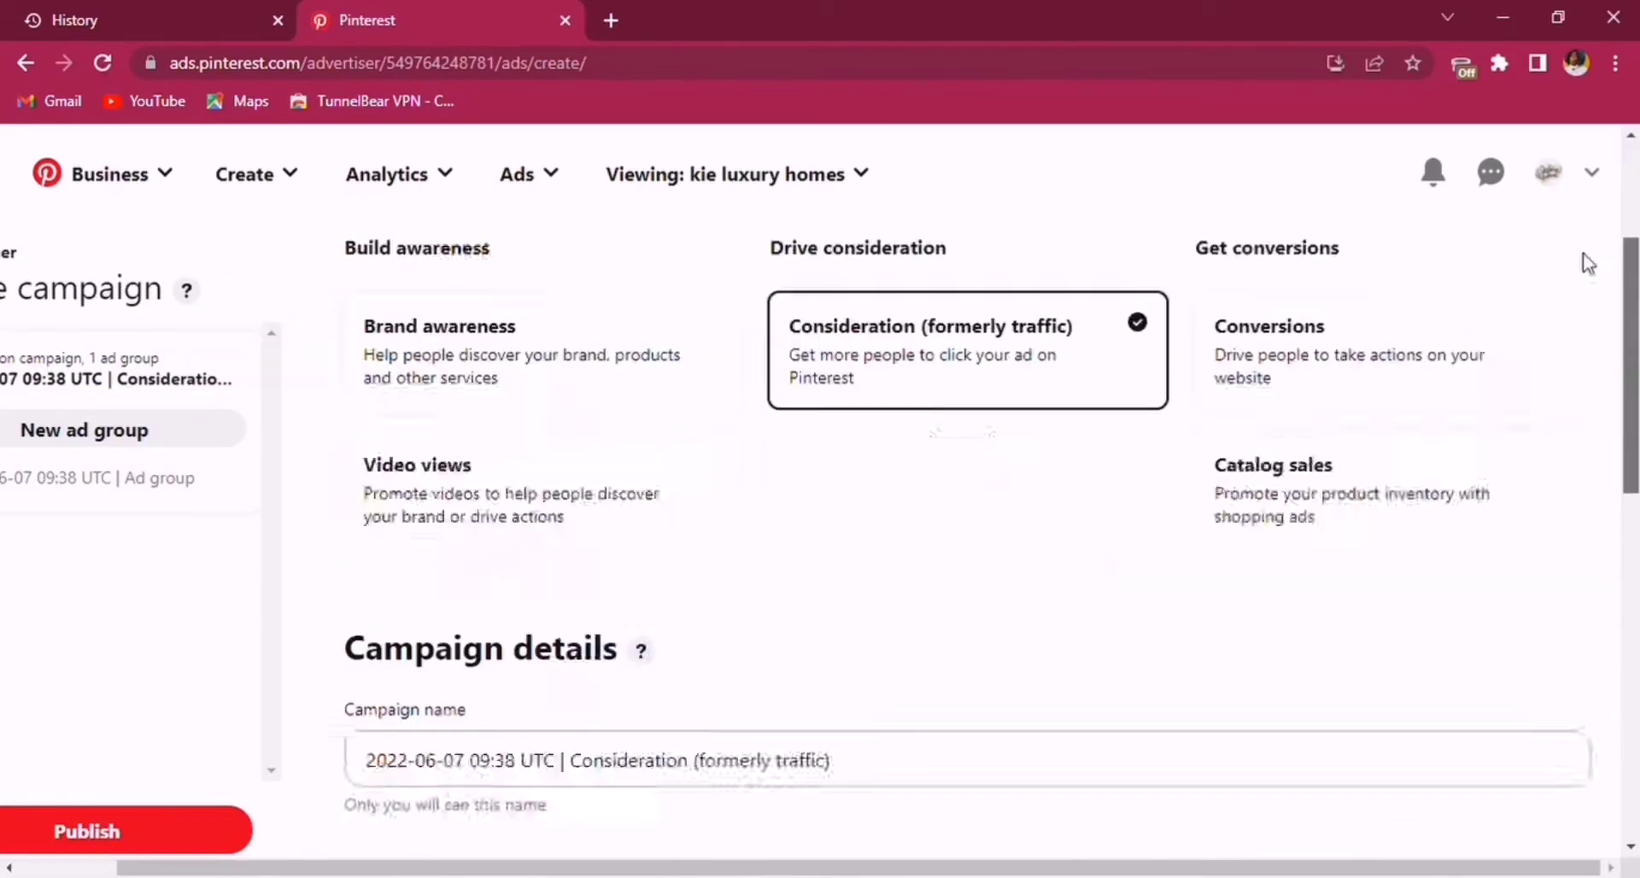
# Review the campaign's objective, budget and schedule settings, and continue to the ad group details with Consideration as the objective.
pyautogui.scroll(5, 1585, 282)
pyautogui.moveTo(1628, 271); pyautogui.dragTo(1628, 448)
pyautogui.scroll(-7, 991, 534)
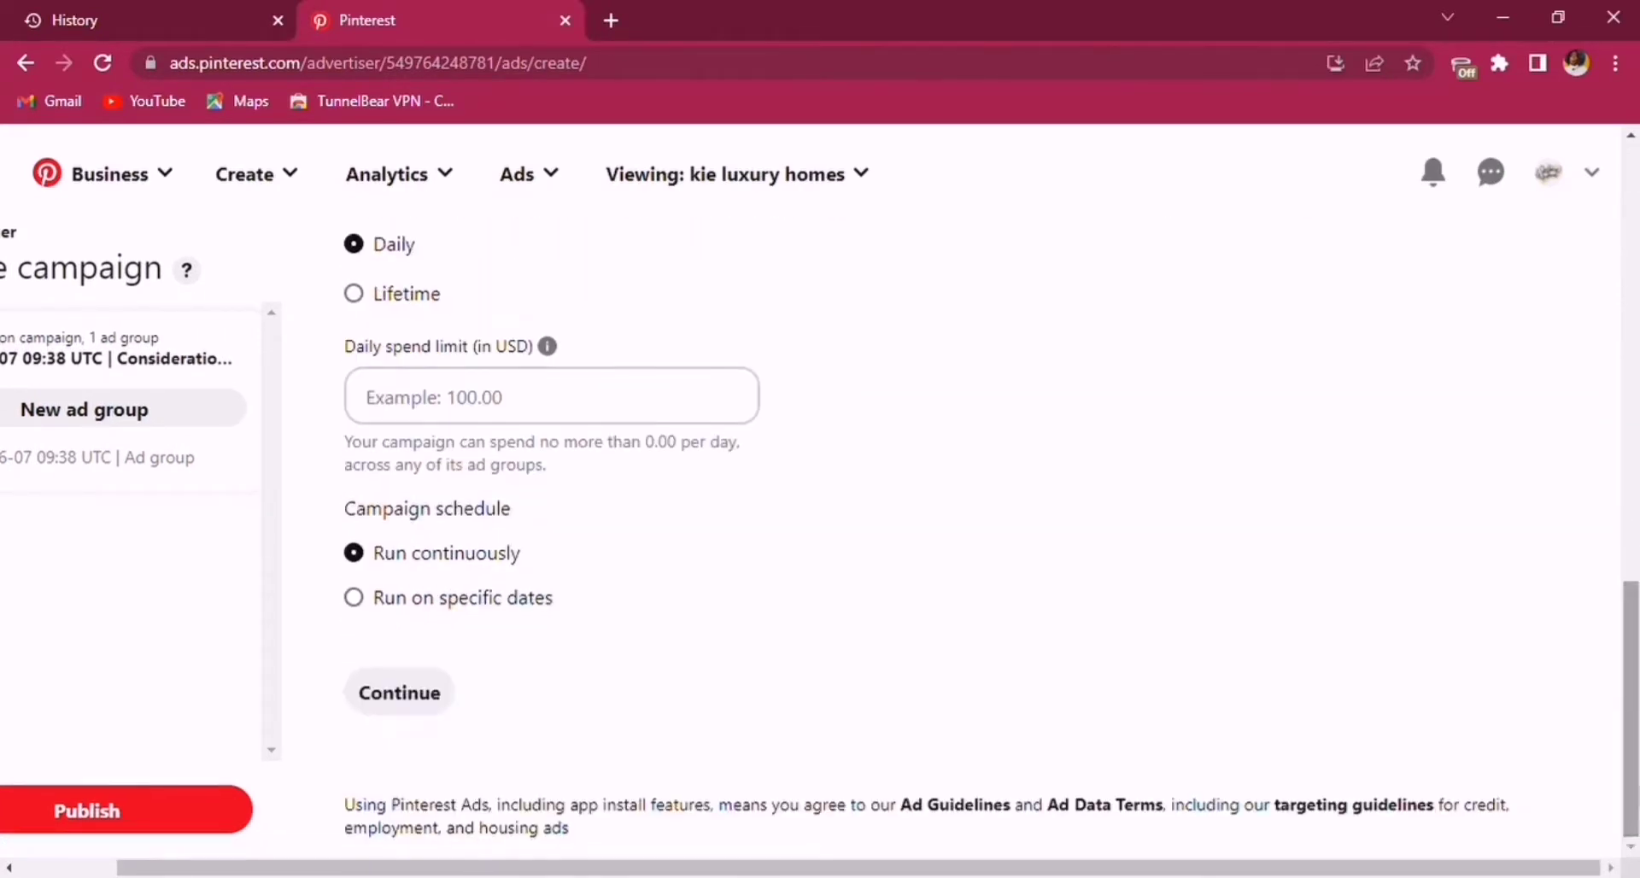
pyautogui.click(409, 695)
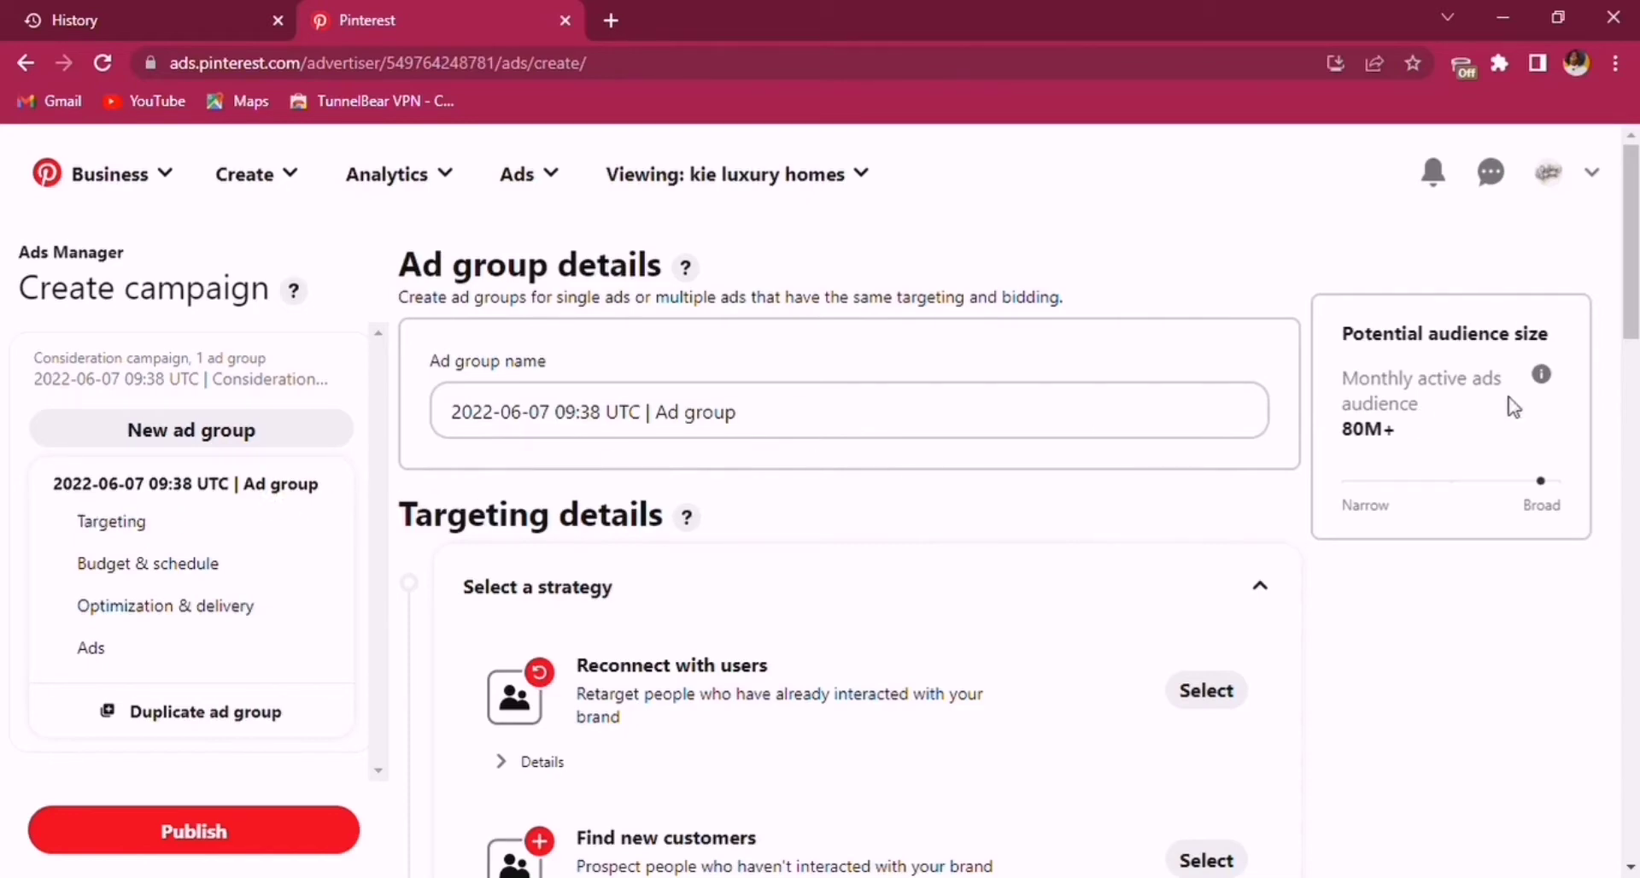
# Look through the ad group's targeting details and select Find new customers as the targeting strategy.
pyautogui.moveTo(1632, 294); pyautogui.dragTo(1632, 507)
pyautogui.scroll(-4, 1561, 378)
pyautogui.scroll(9, 1556, 376)
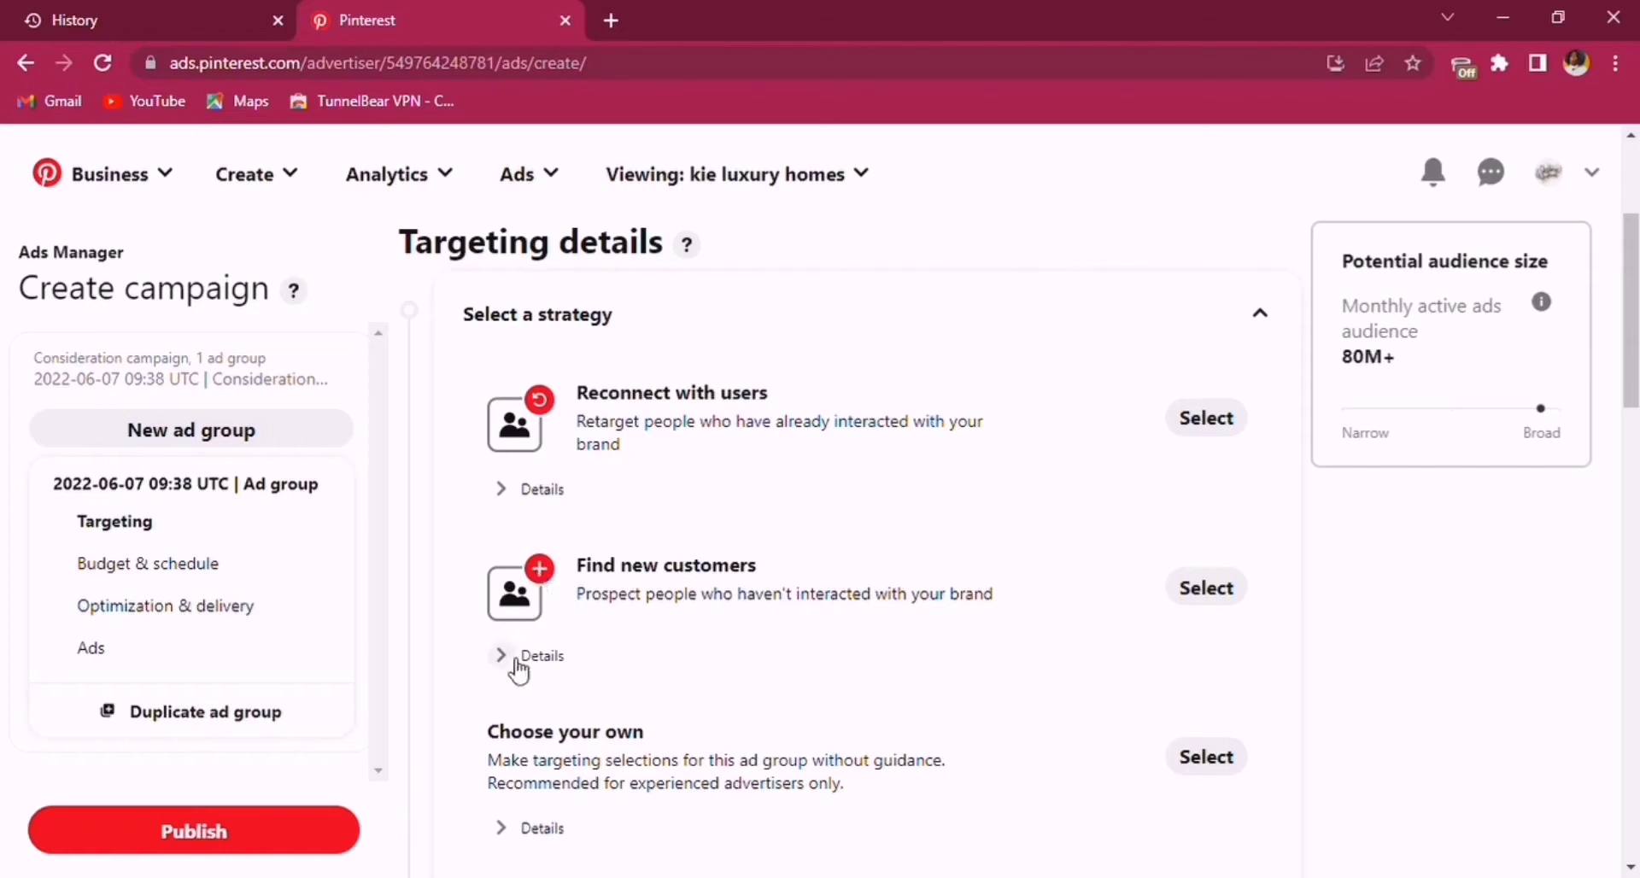
pyautogui.click(1208, 591)
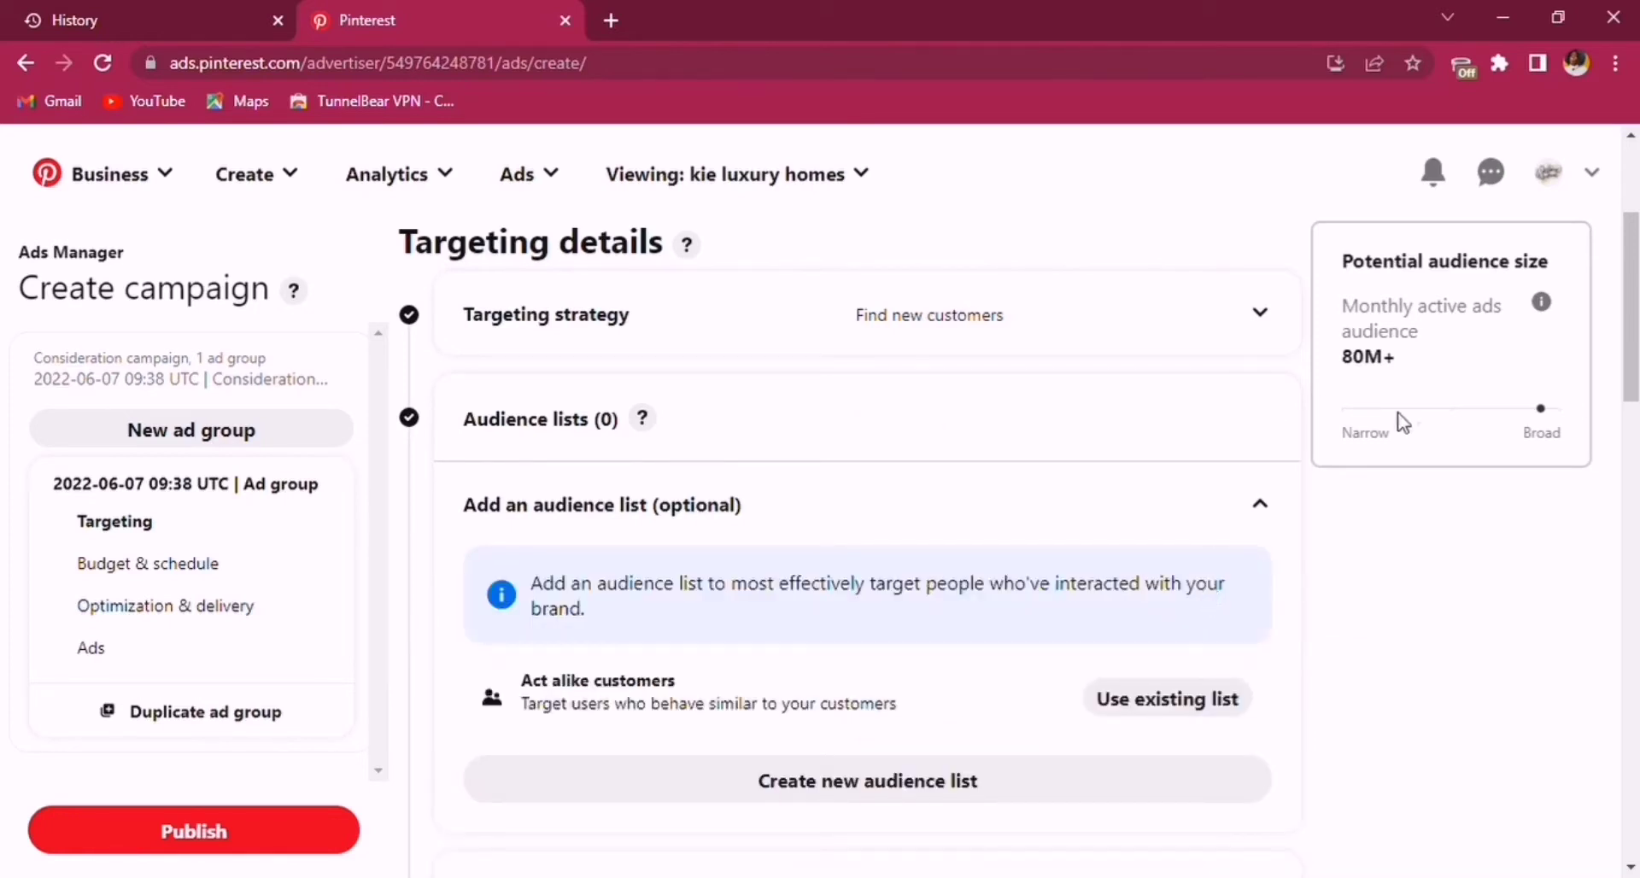
# Review the ad group's targeting strategy and audience list options, and expand the Interests & Keywords section.
pyautogui.moveTo(1632, 376); pyautogui.dragTo(1538, 301)
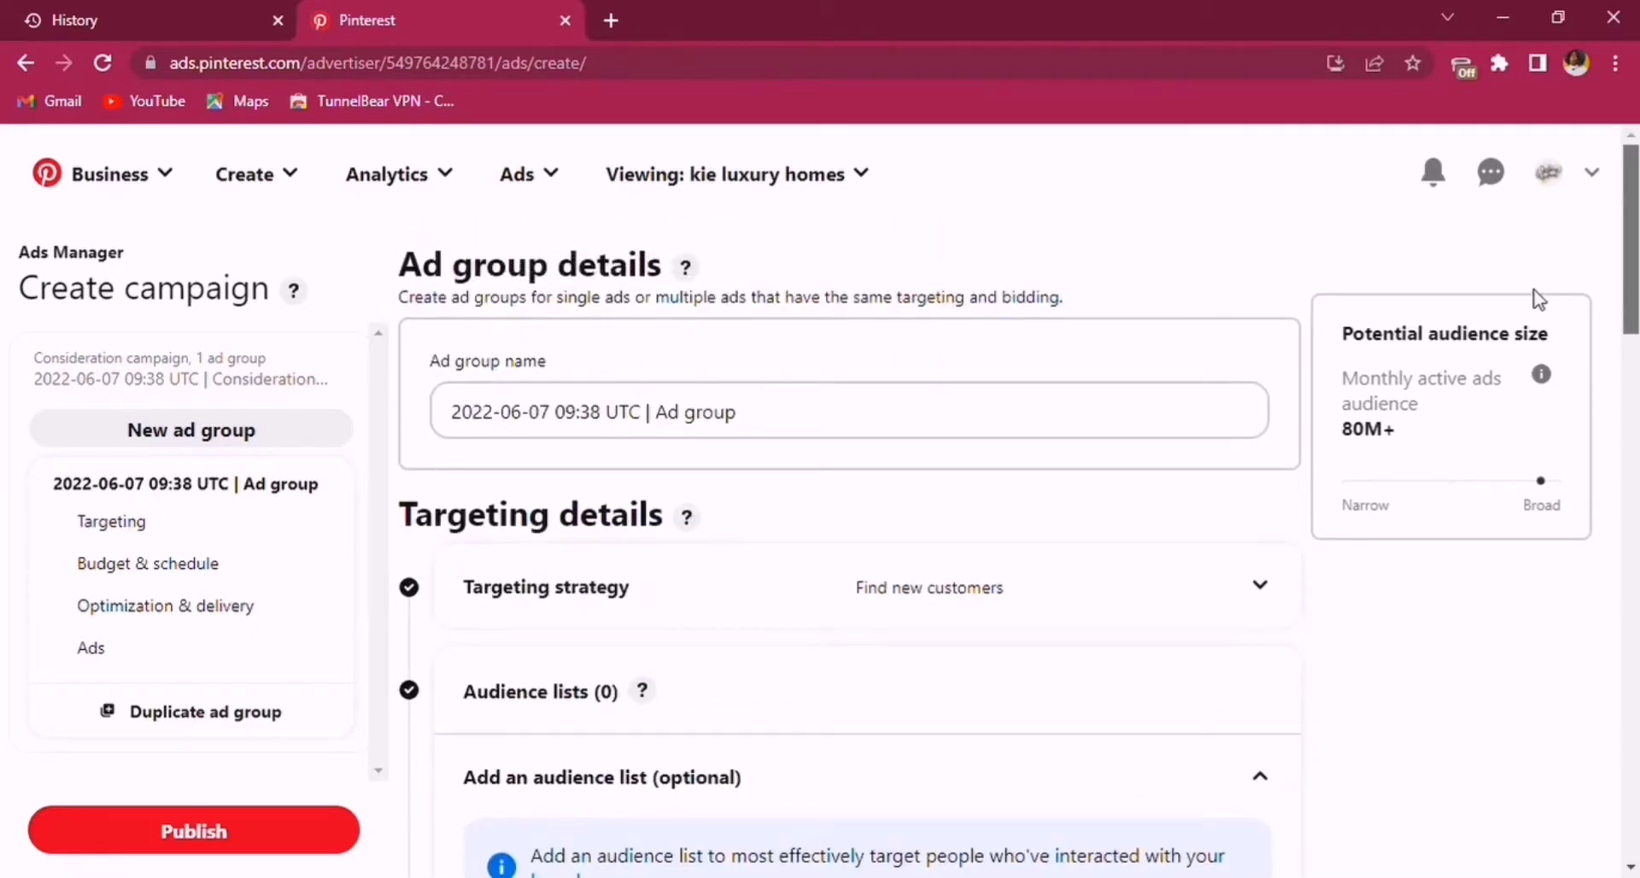
pyautogui.scroll(-2, 1541, 318)
pyautogui.scroll(2, 1555, 351)
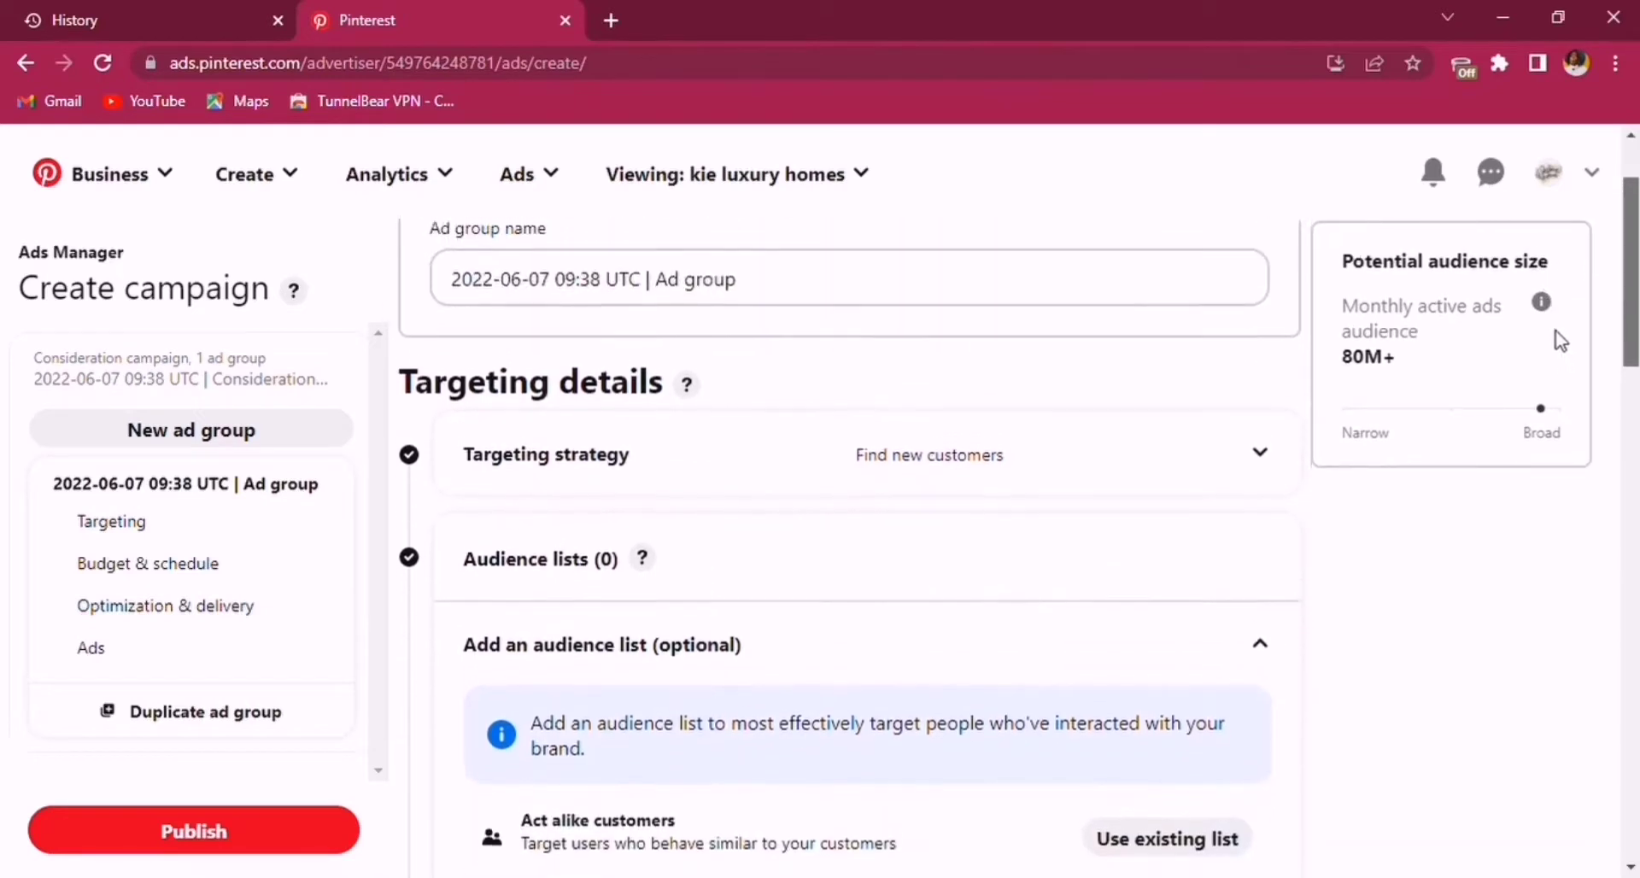
pyautogui.tripleClick(530, 453)
pyautogui.scroll(-5, 530, 453)
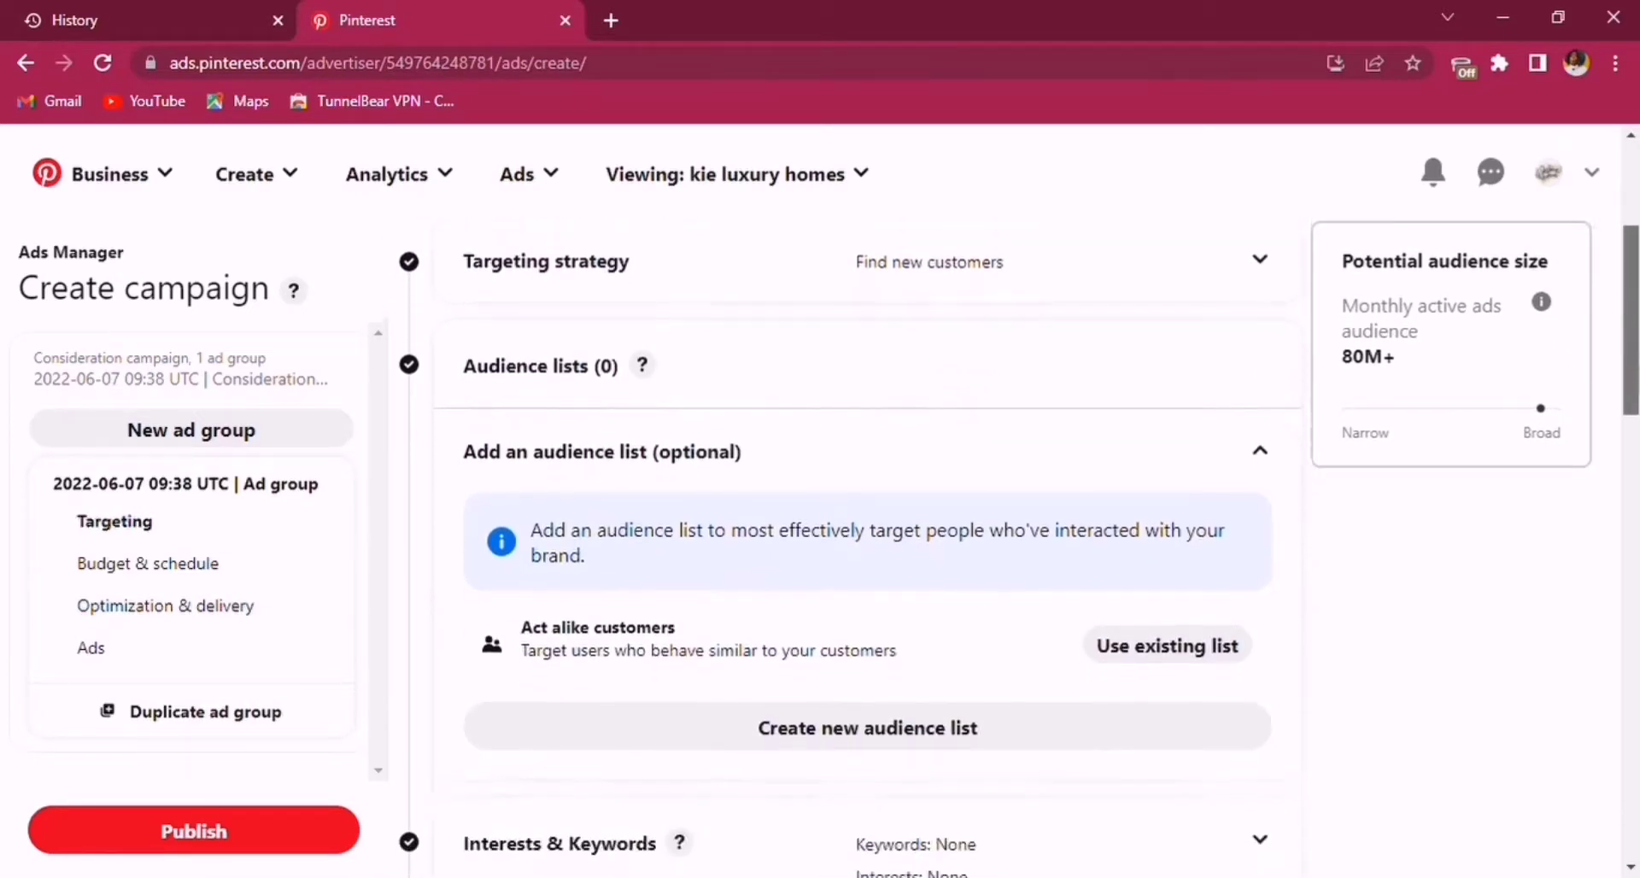
pyautogui.scroll(-2, 867, 547)
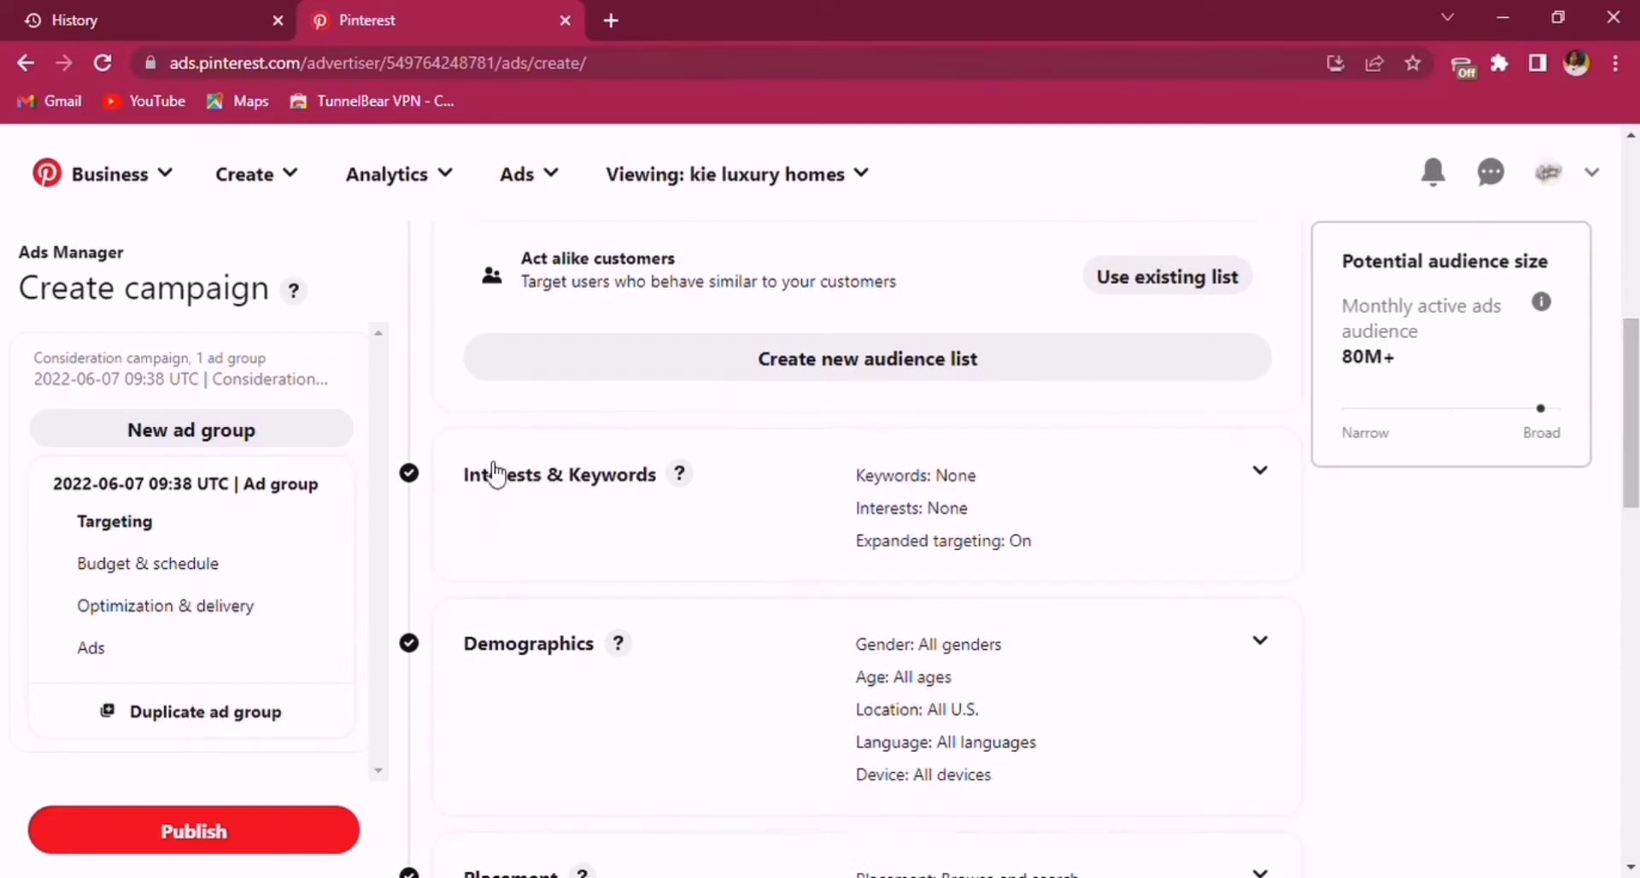
pyautogui.moveTo(471, 485); pyautogui.dragTo(695, 501)
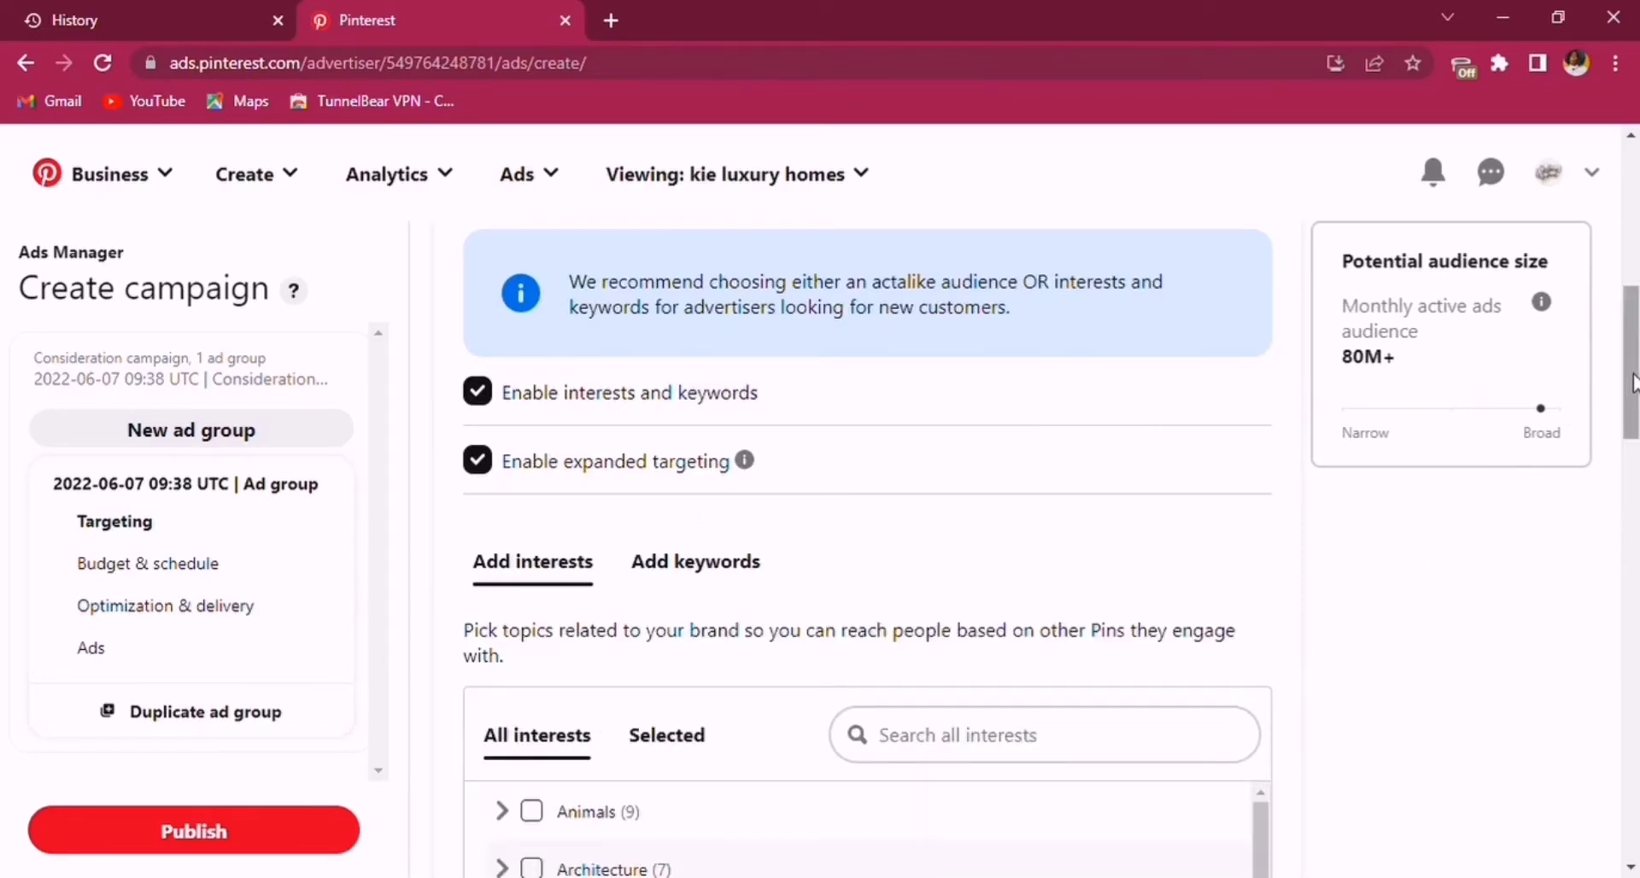
# Add Home Decor to the ad group's targeted interests and display the selected interests.
pyautogui.moveTo(1632, 385); pyautogui.dragTo(1591, 427)
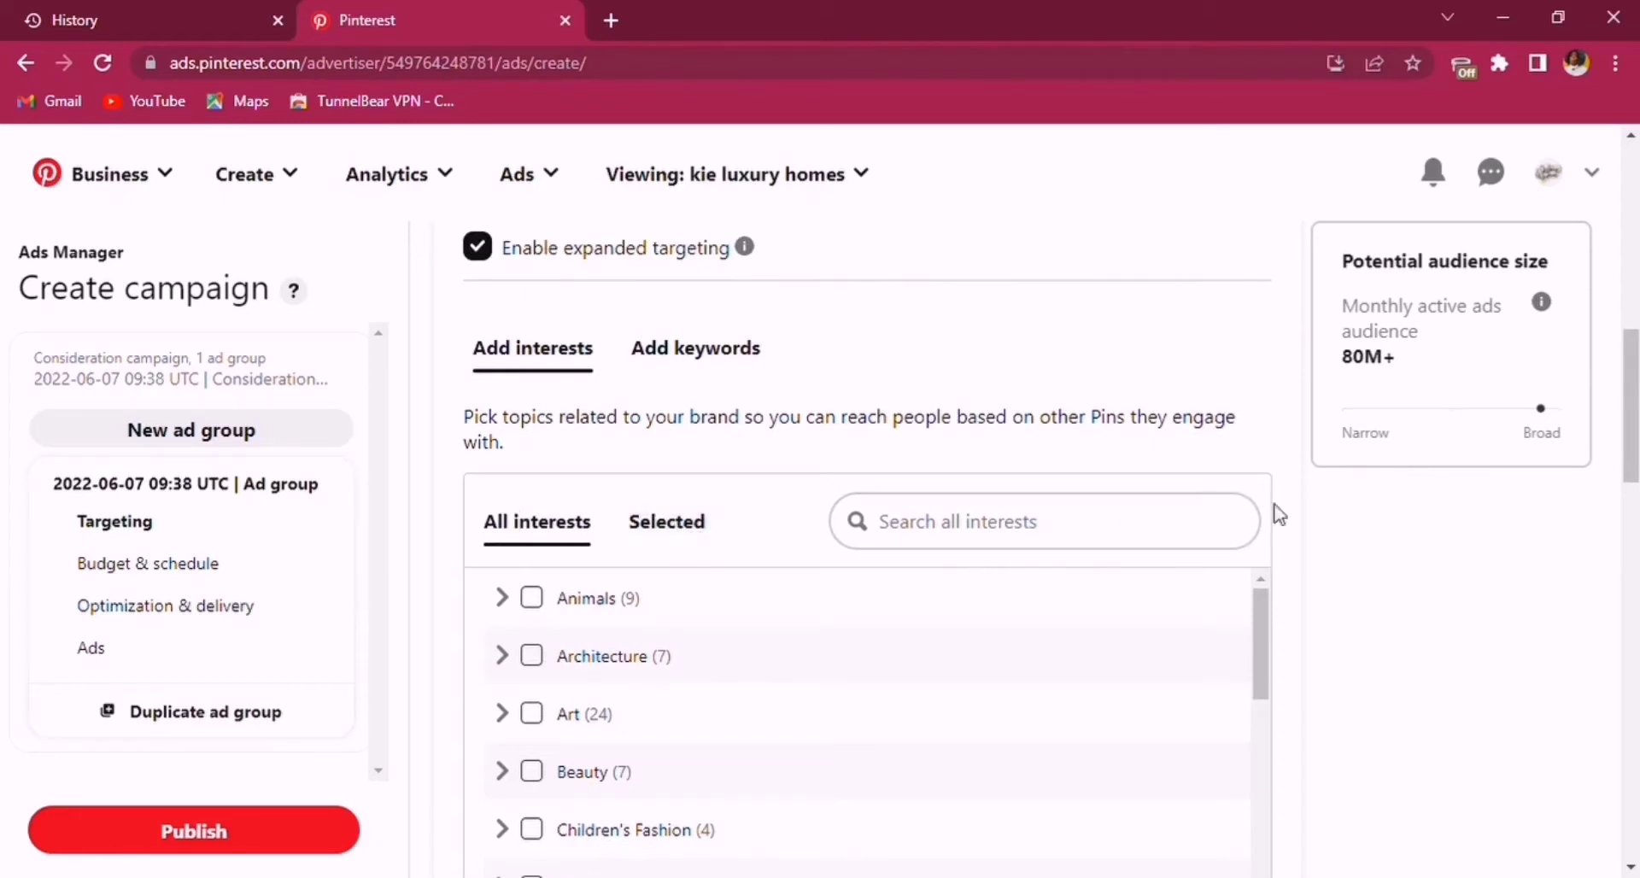
pyautogui.moveTo(1632, 438); pyautogui.dragTo(1633, 470)
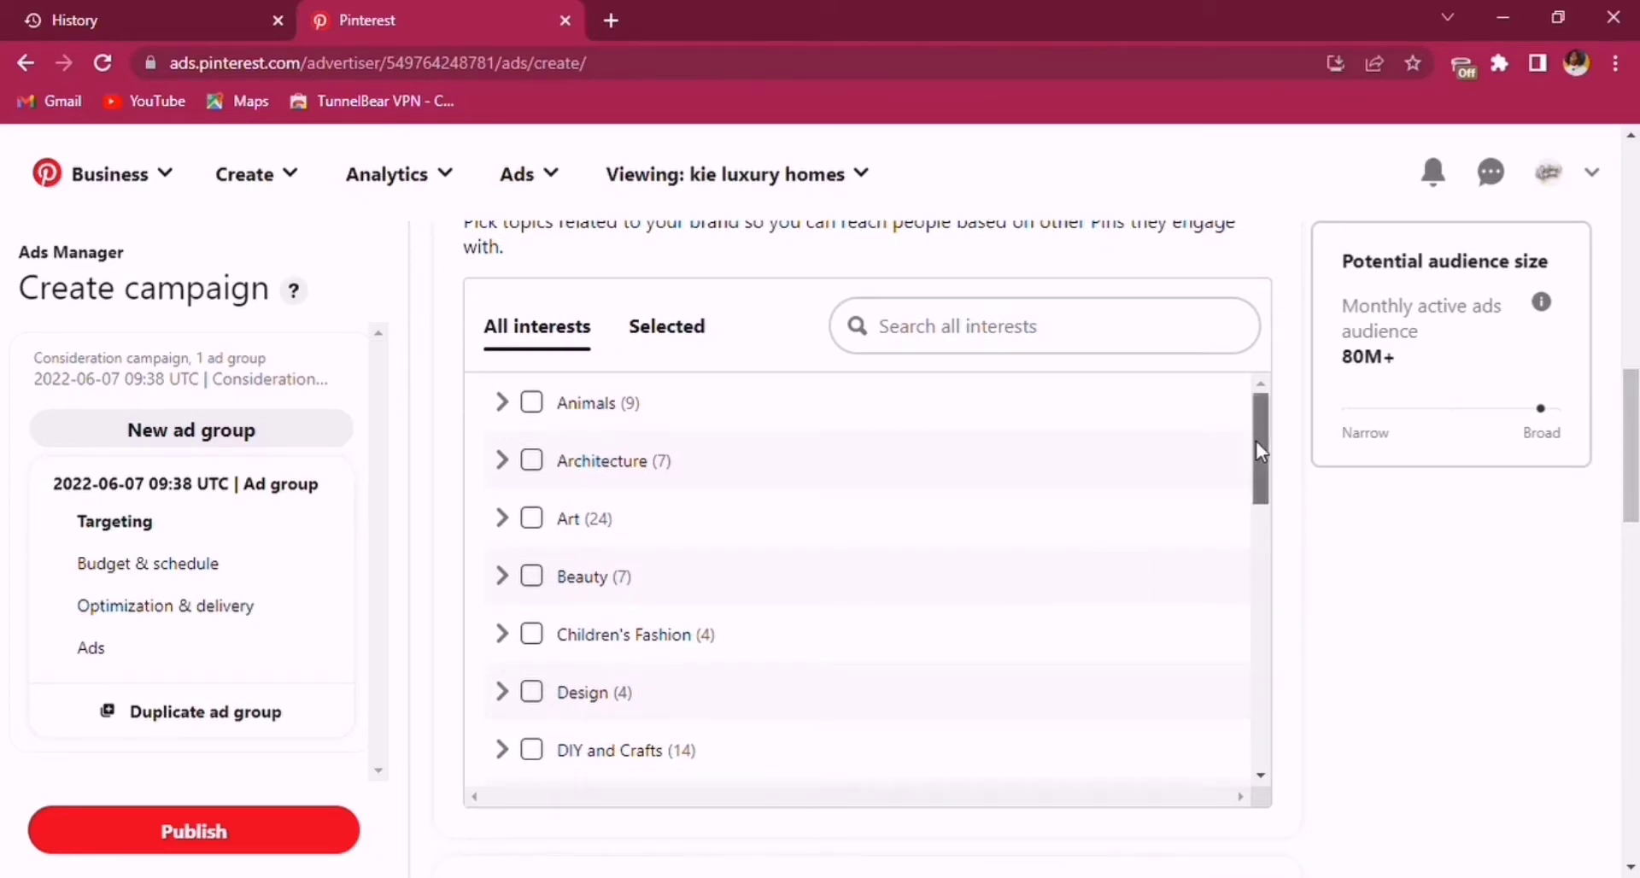
pyautogui.moveTo(1262, 470); pyautogui.dragTo(1266, 701)
pyautogui.click(531, 396)
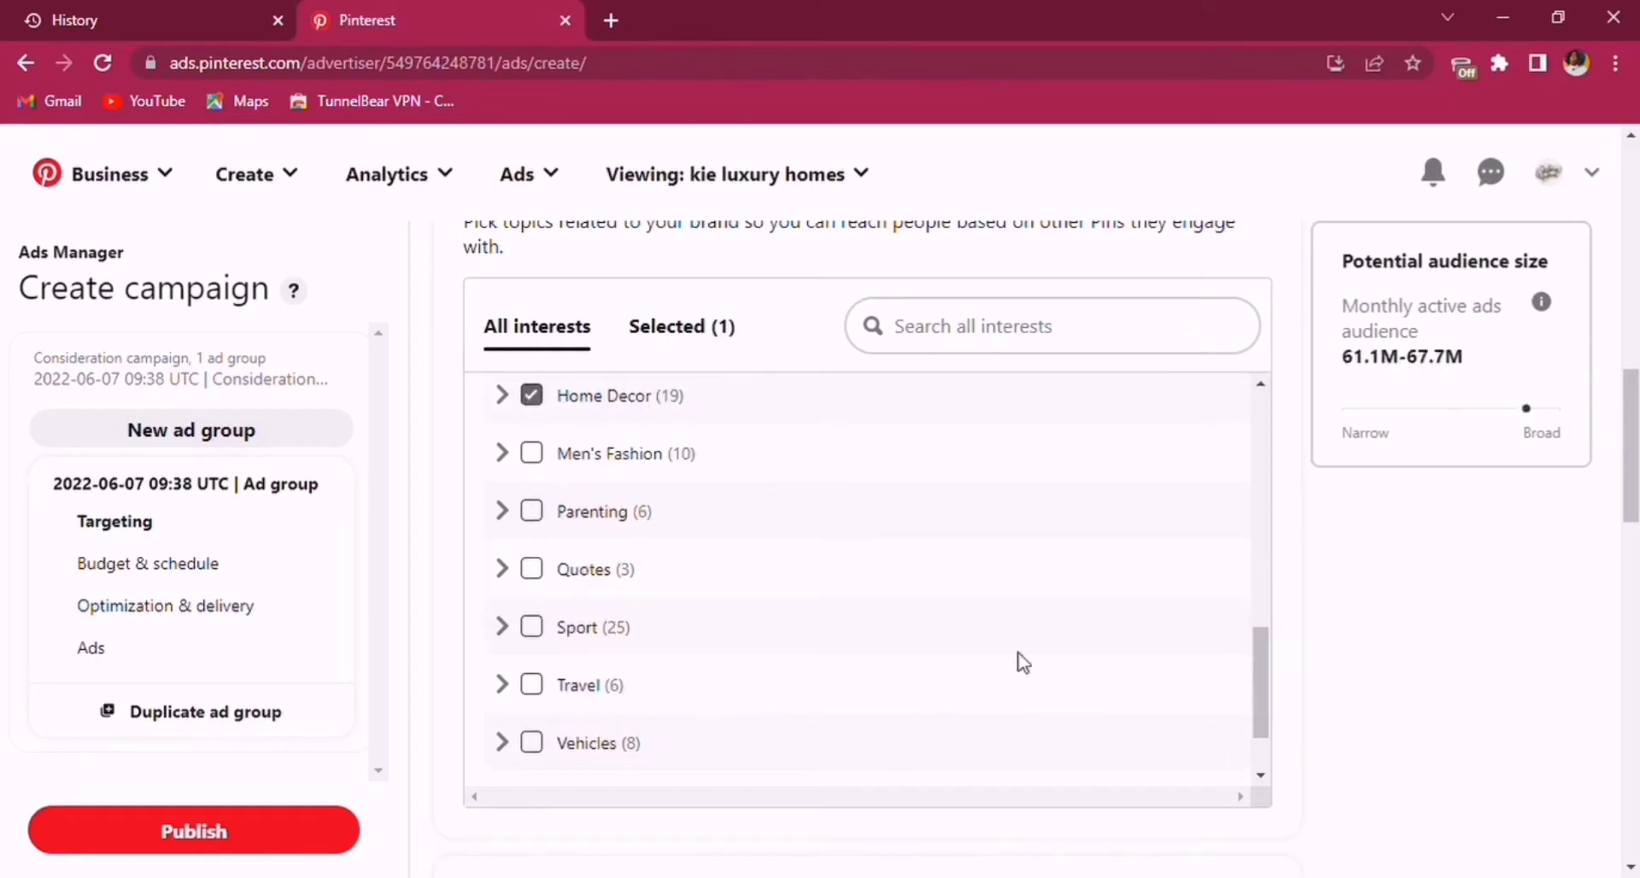
pyautogui.moveTo(1254, 661); pyautogui.dragTo(1239, 428)
pyautogui.click(689, 341)
pyautogui.scroll(3, 1632, 433)
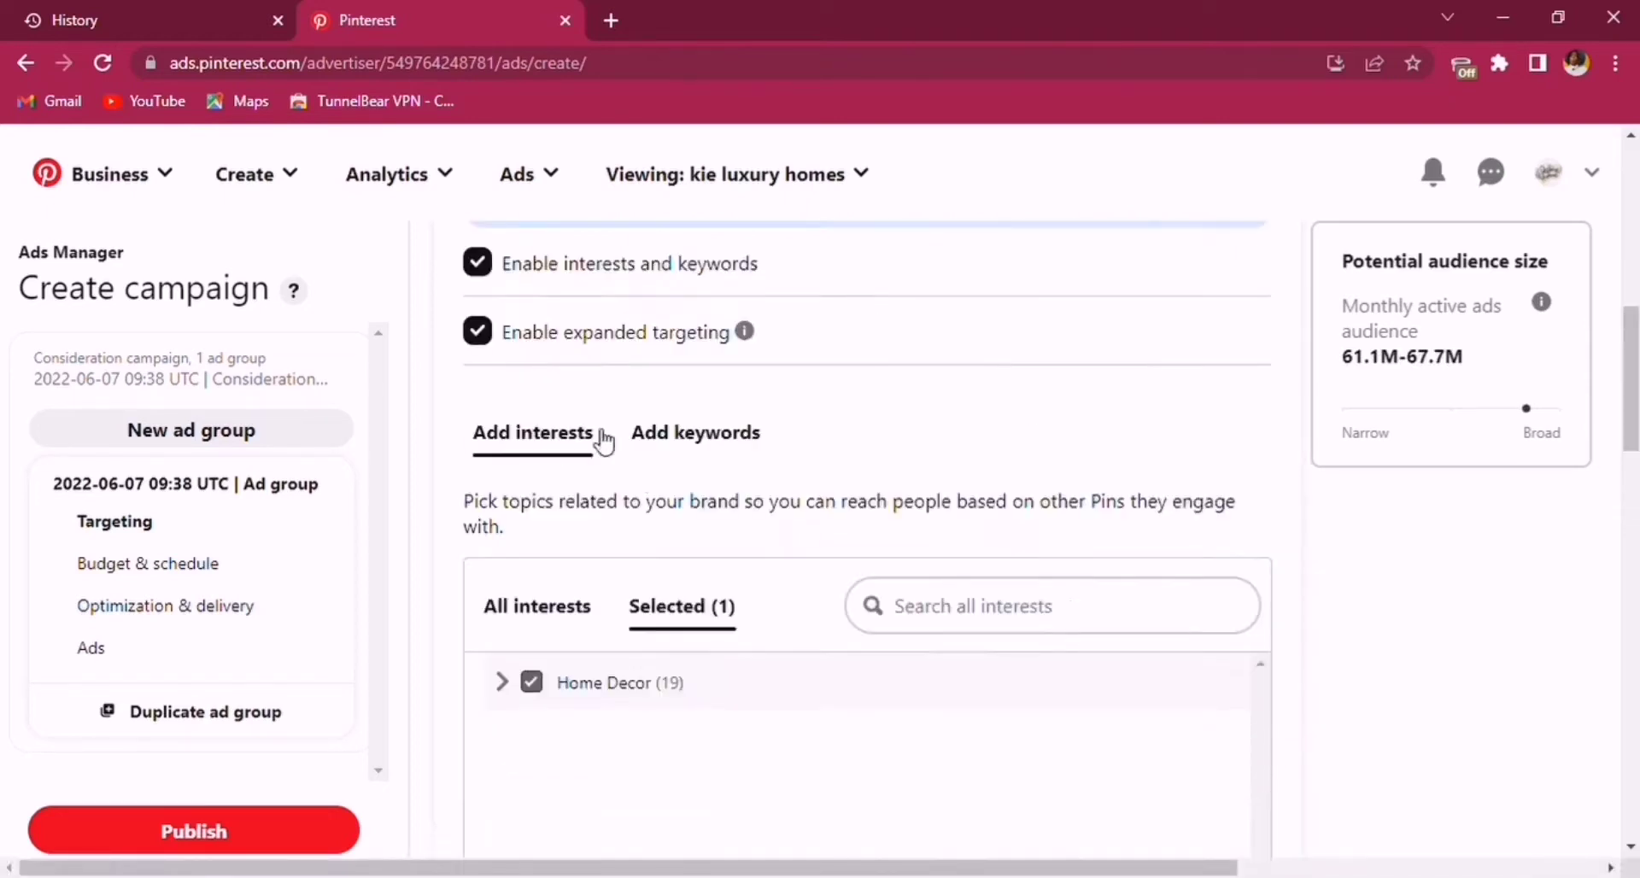
# Open the ad group's keyword targeting and search the related keywords for "home decor".
pyautogui.click(679, 438)
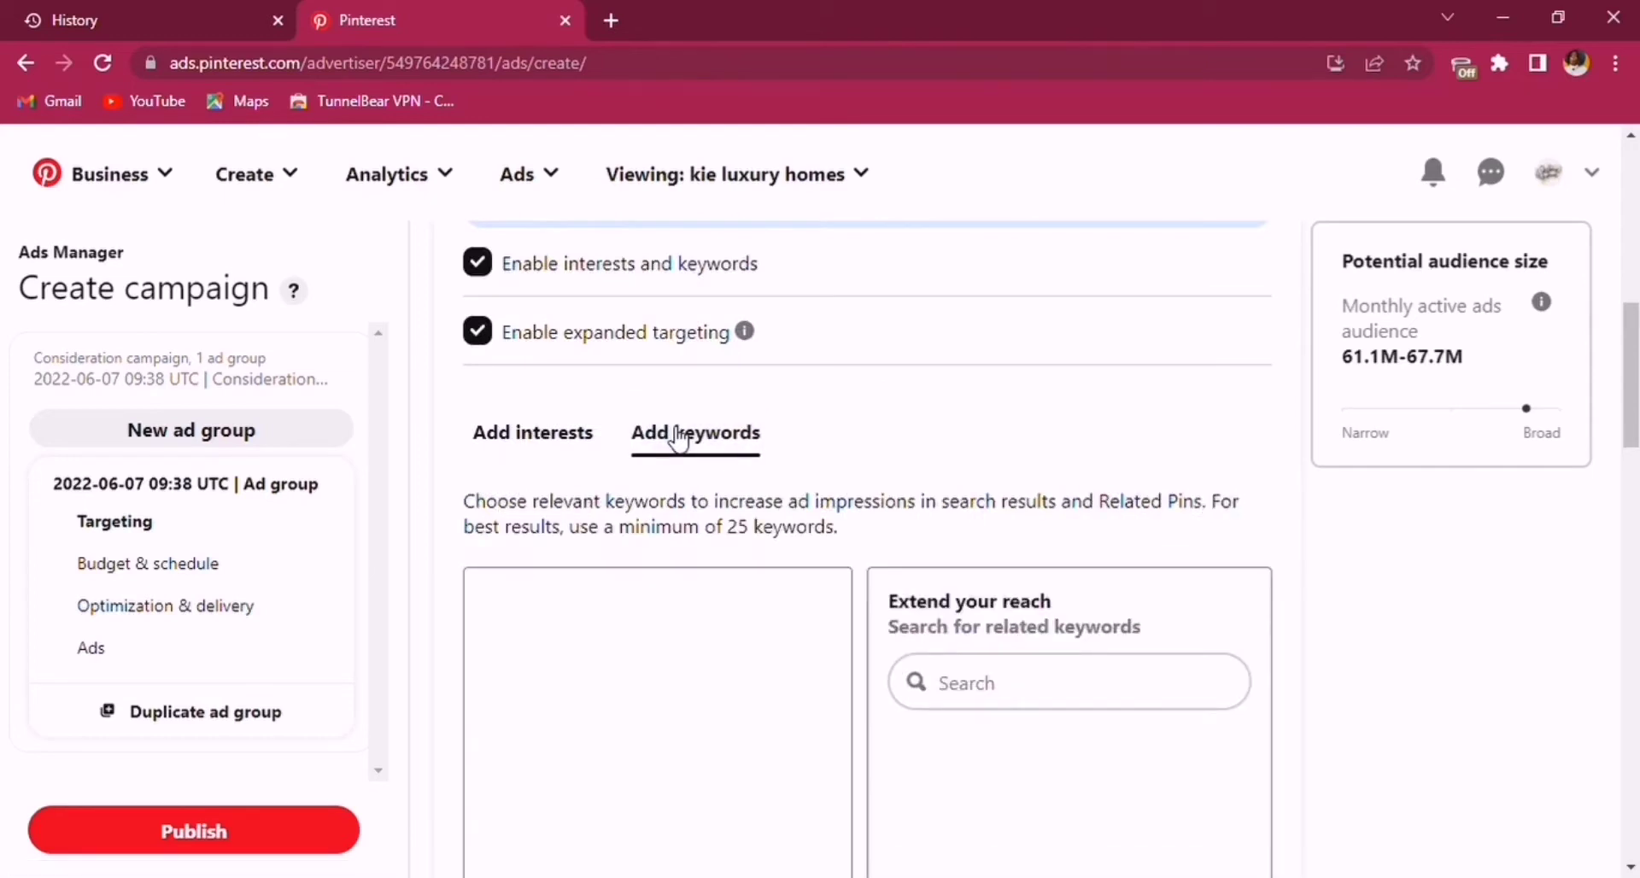
pyautogui.scroll(-1, 1006, 685)
pyautogui.click(1090, 585)
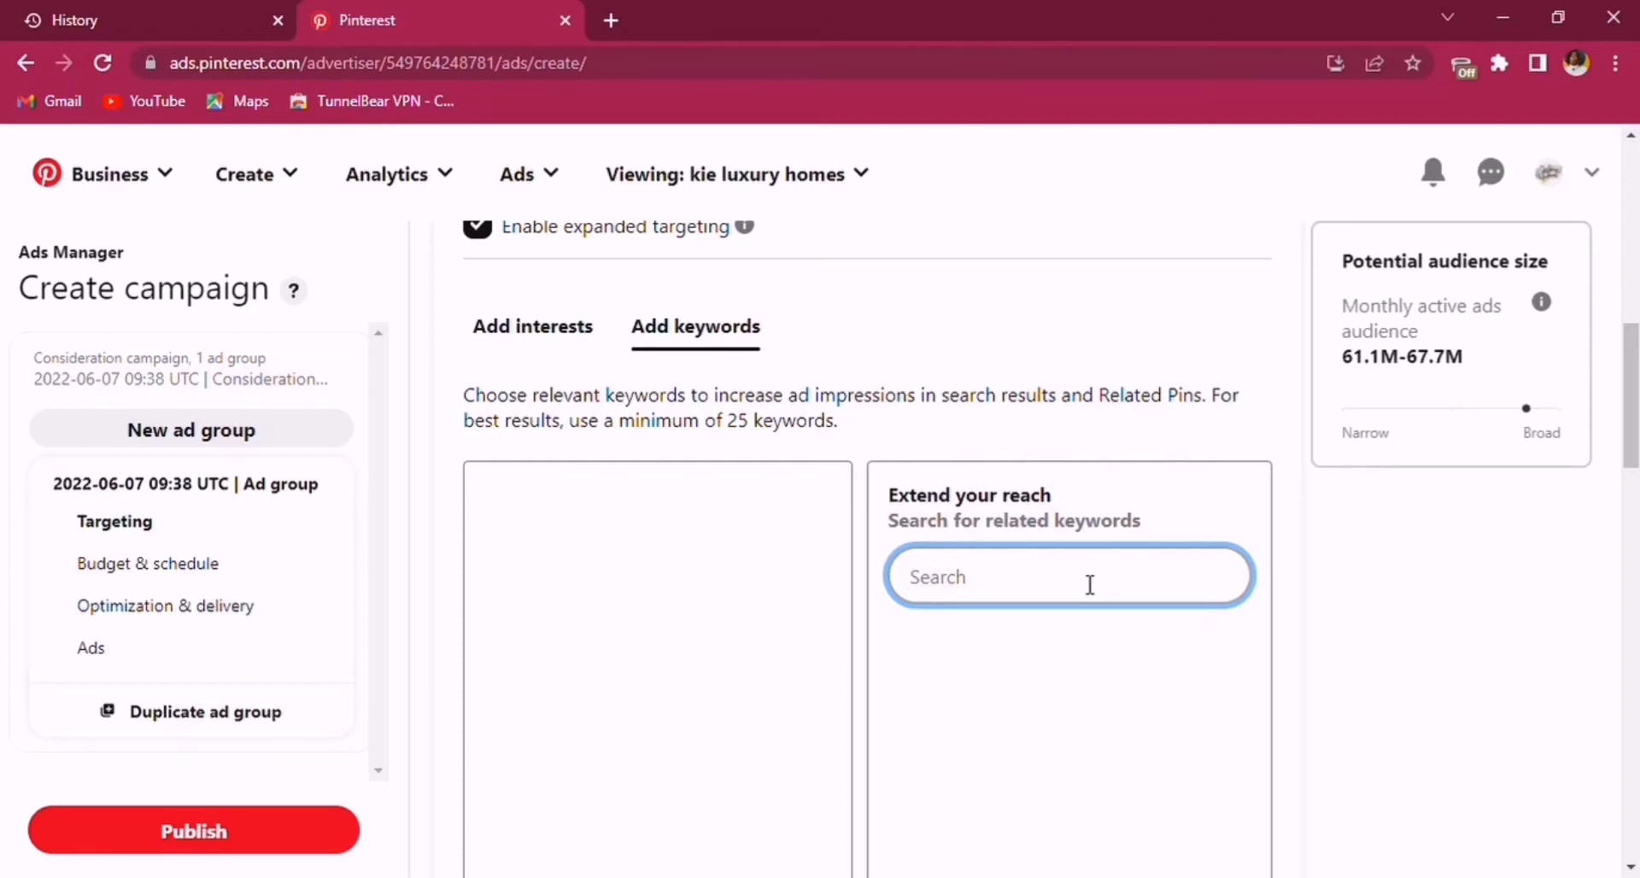
pyautogui.write('home')
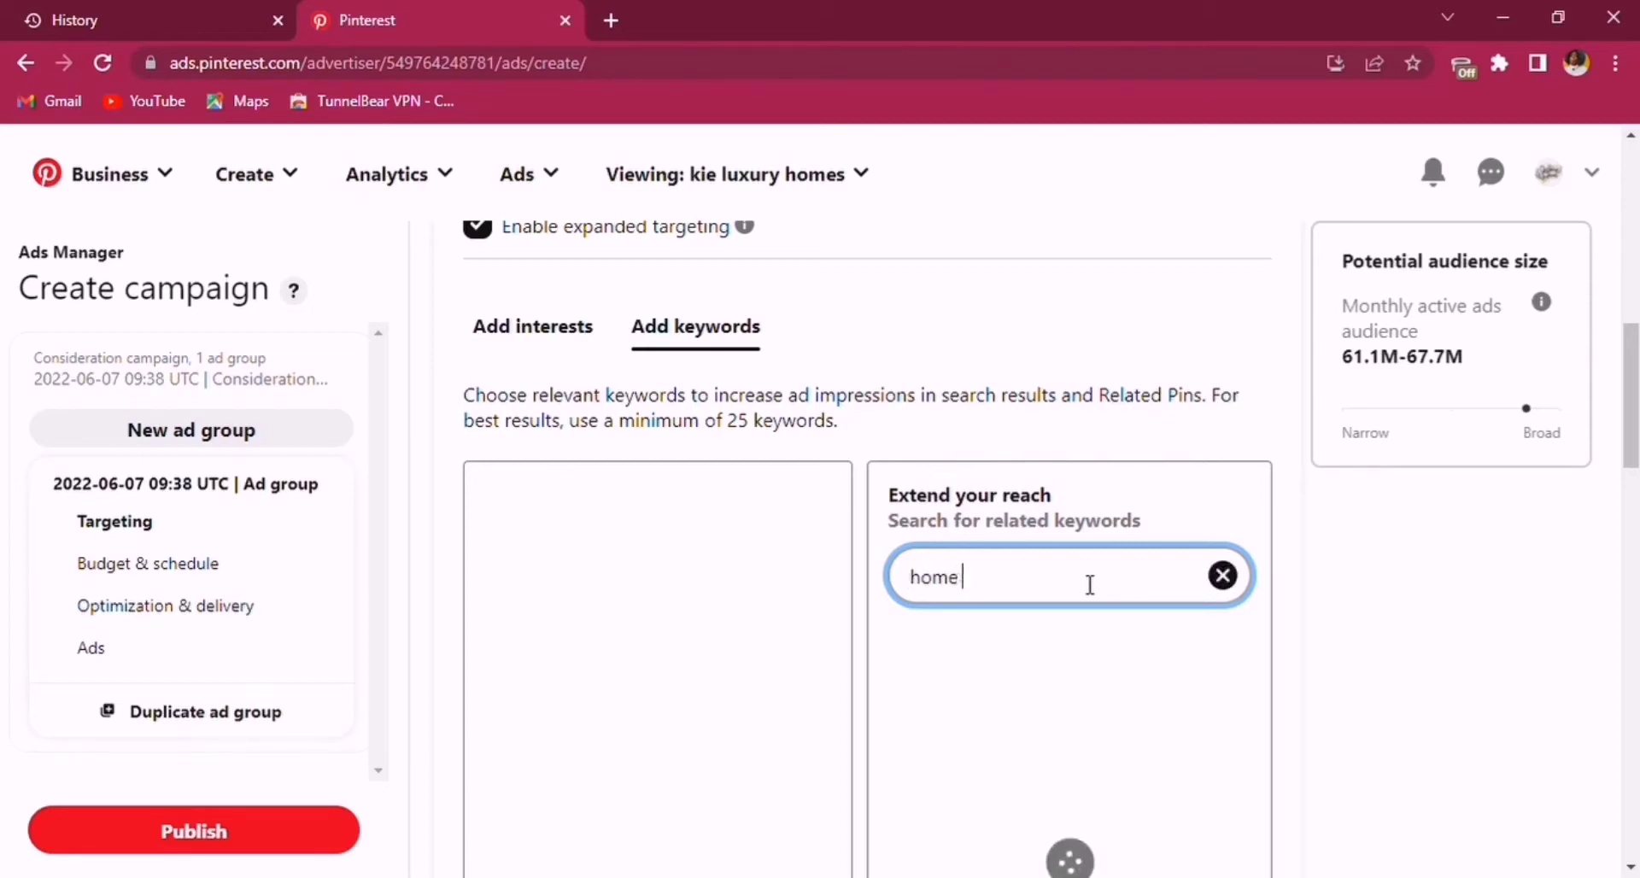
pyautogui.write(' decor')
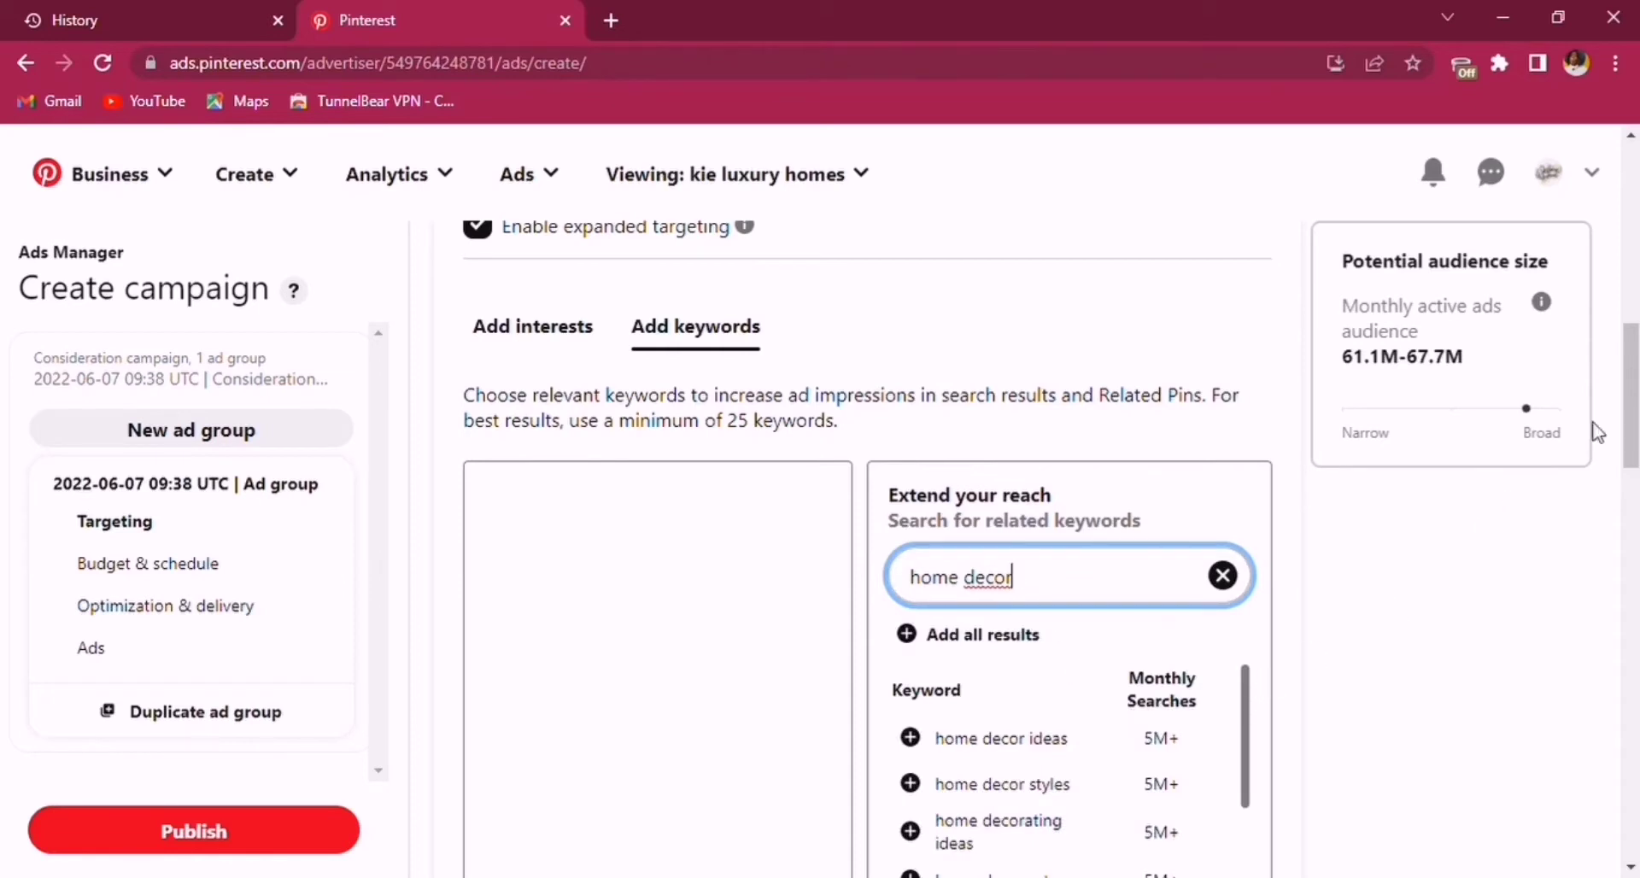
# Examine the first batch of home decor keyword suggestions and their monthly searches.
pyautogui.scroll(-2, 1631, 402)
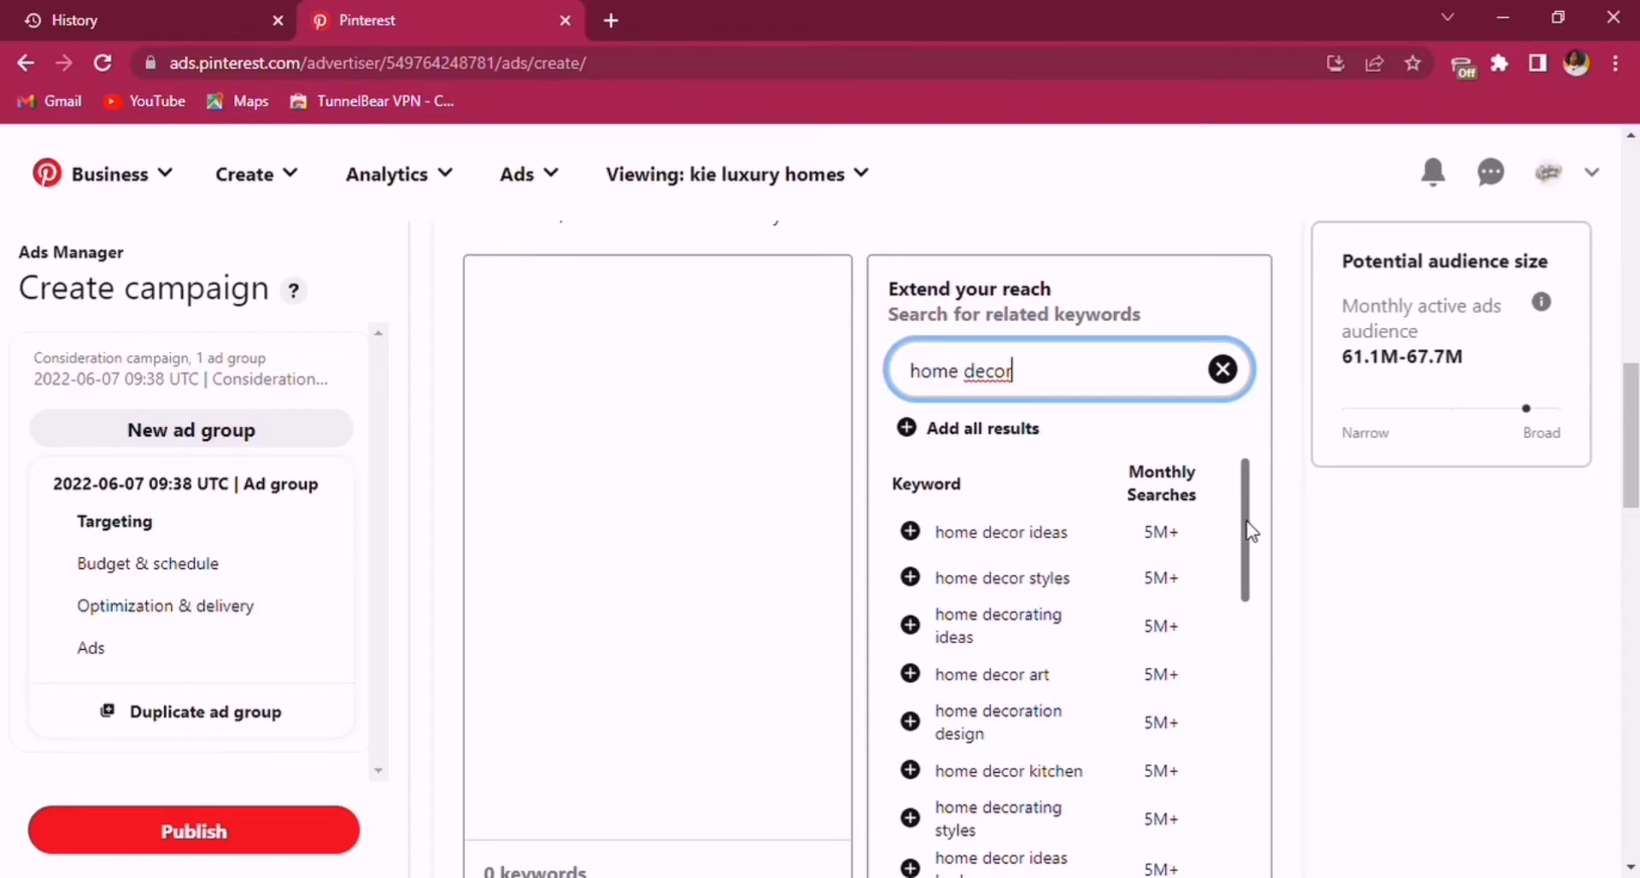
pyautogui.moveTo(1247, 530)
pyautogui.mouseDown()
pyautogui.moveTo(1240, 722)
pyautogui.moveTo(1246, 536)
pyautogui.mouseUp()
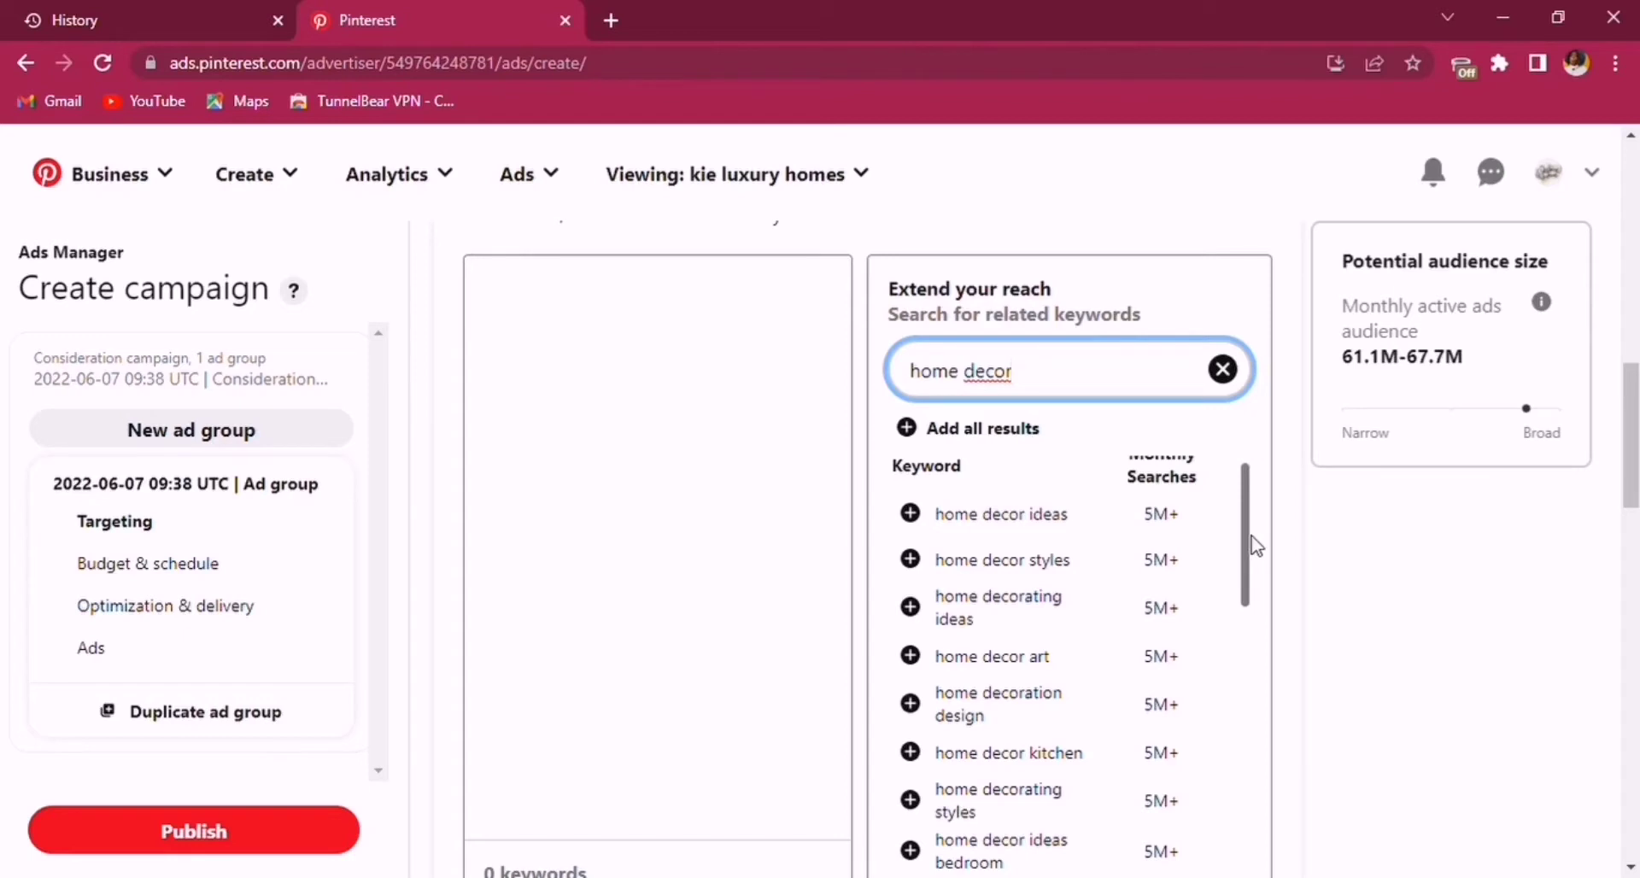
pyautogui.moveTo(1248, 549); pyautogui.dragTo(1254, 655)
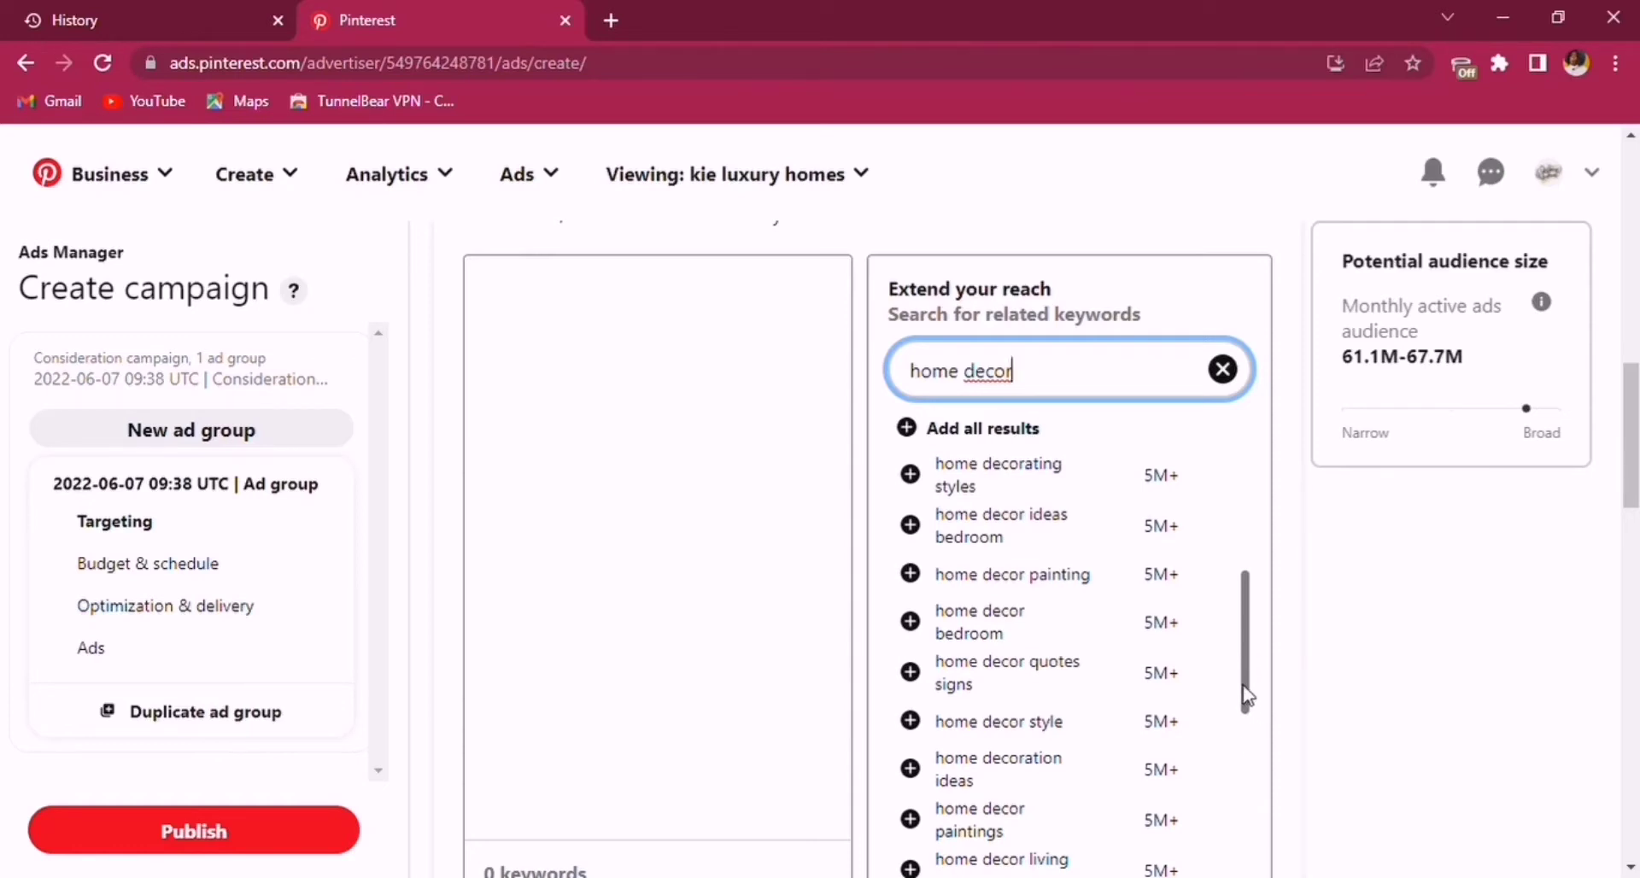
pyautogui.moveTo(1247, 697)
pyautogui.mouseDown()
pyautogui.moveTo(1248, 786)
pyautogui.moveTo(1277, 818)
pyautogui.mouseUp()
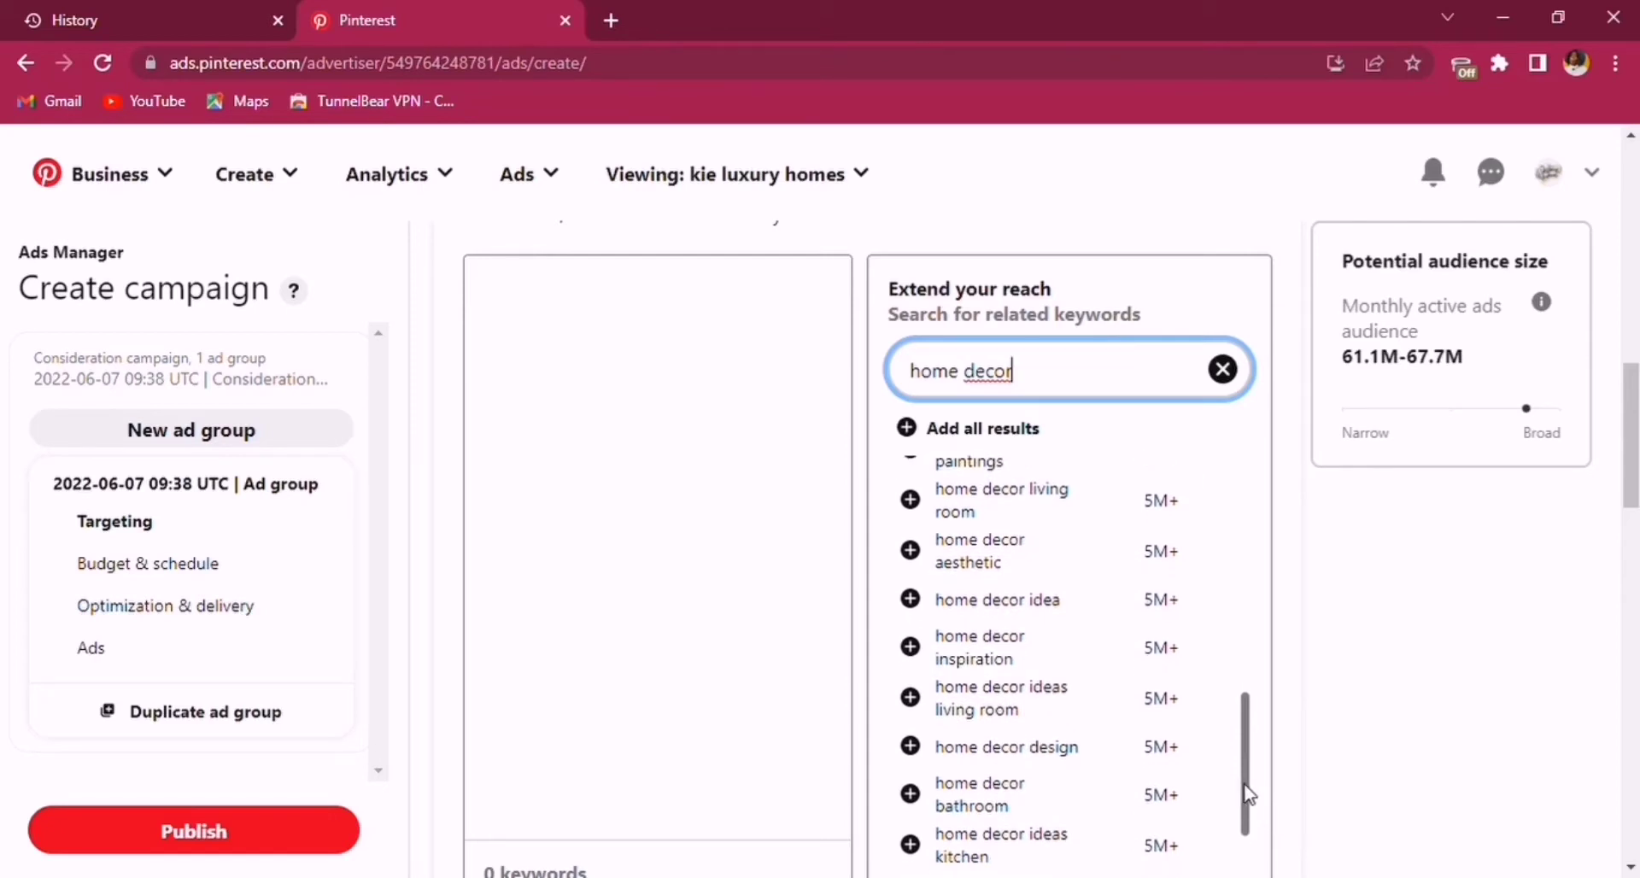
pyautogui.moveTo(1248, 793); pyautogui.dragTo(1246, 875)
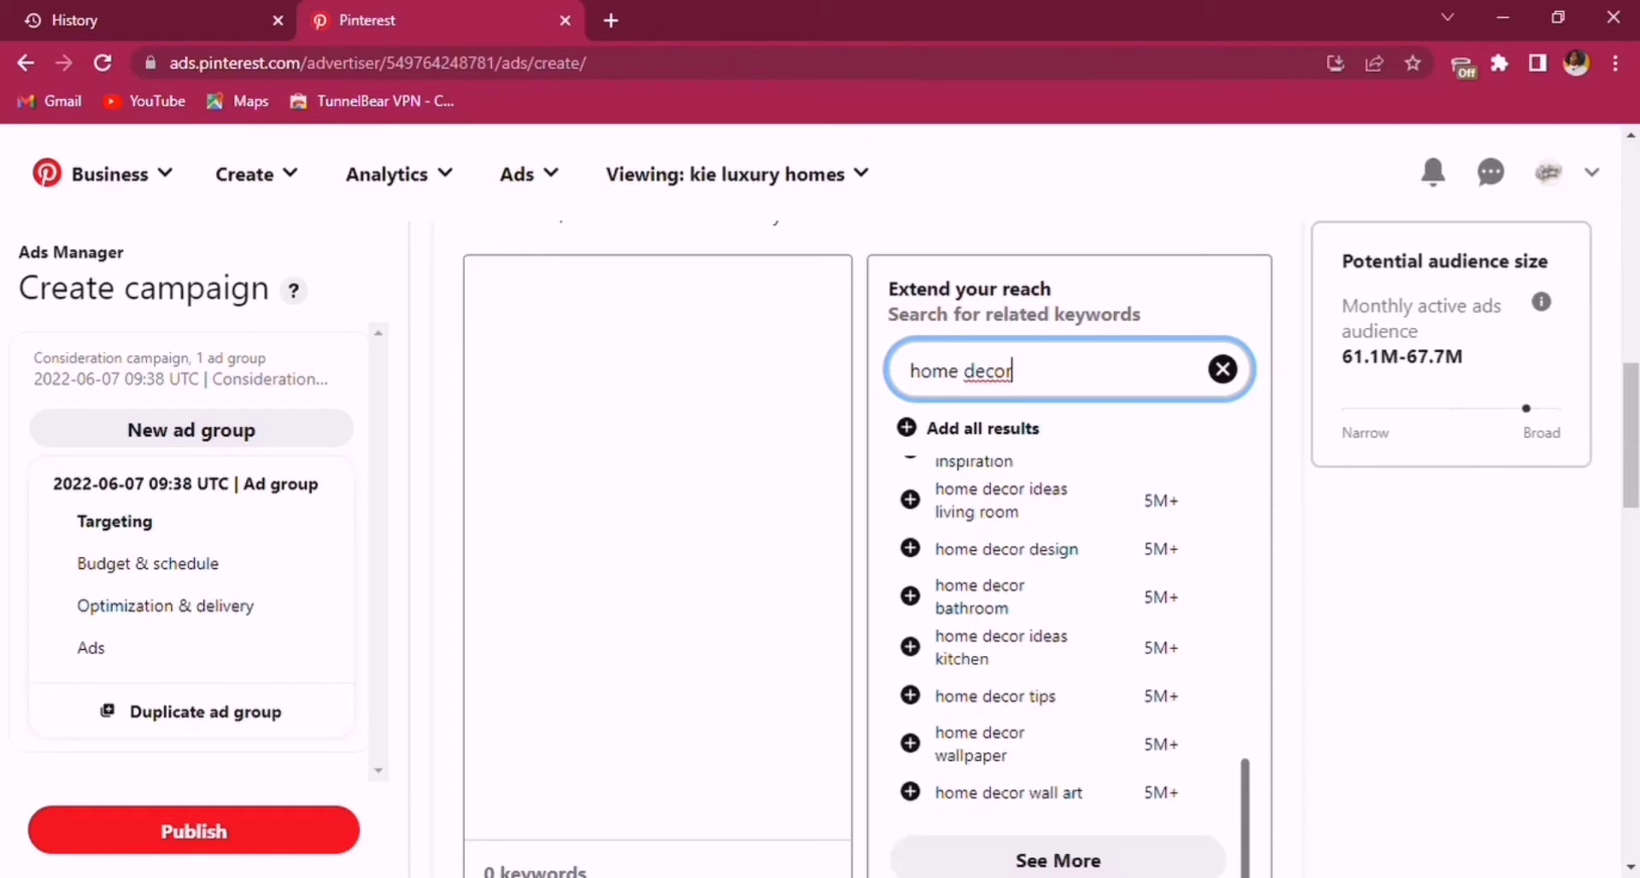
# Load further batches of home decor keyword suggestions and compare their monthly search volumes.
pyautogui.click(1092, 863)
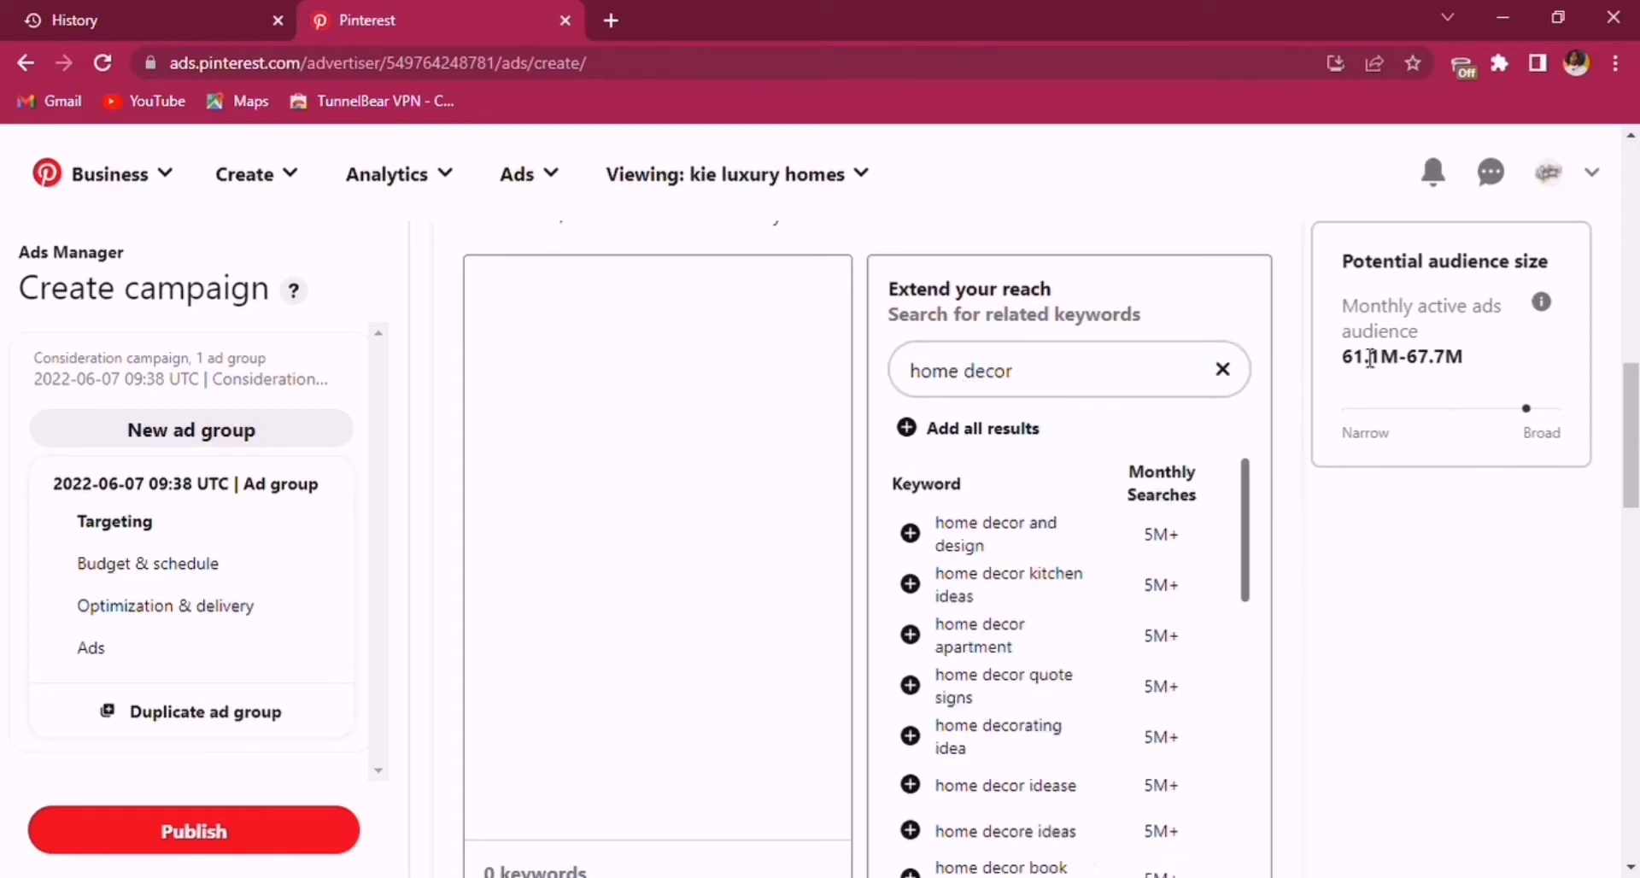
pyautogui.moveTo(1245, 549); pyautogui.dragTo(1245, 853)
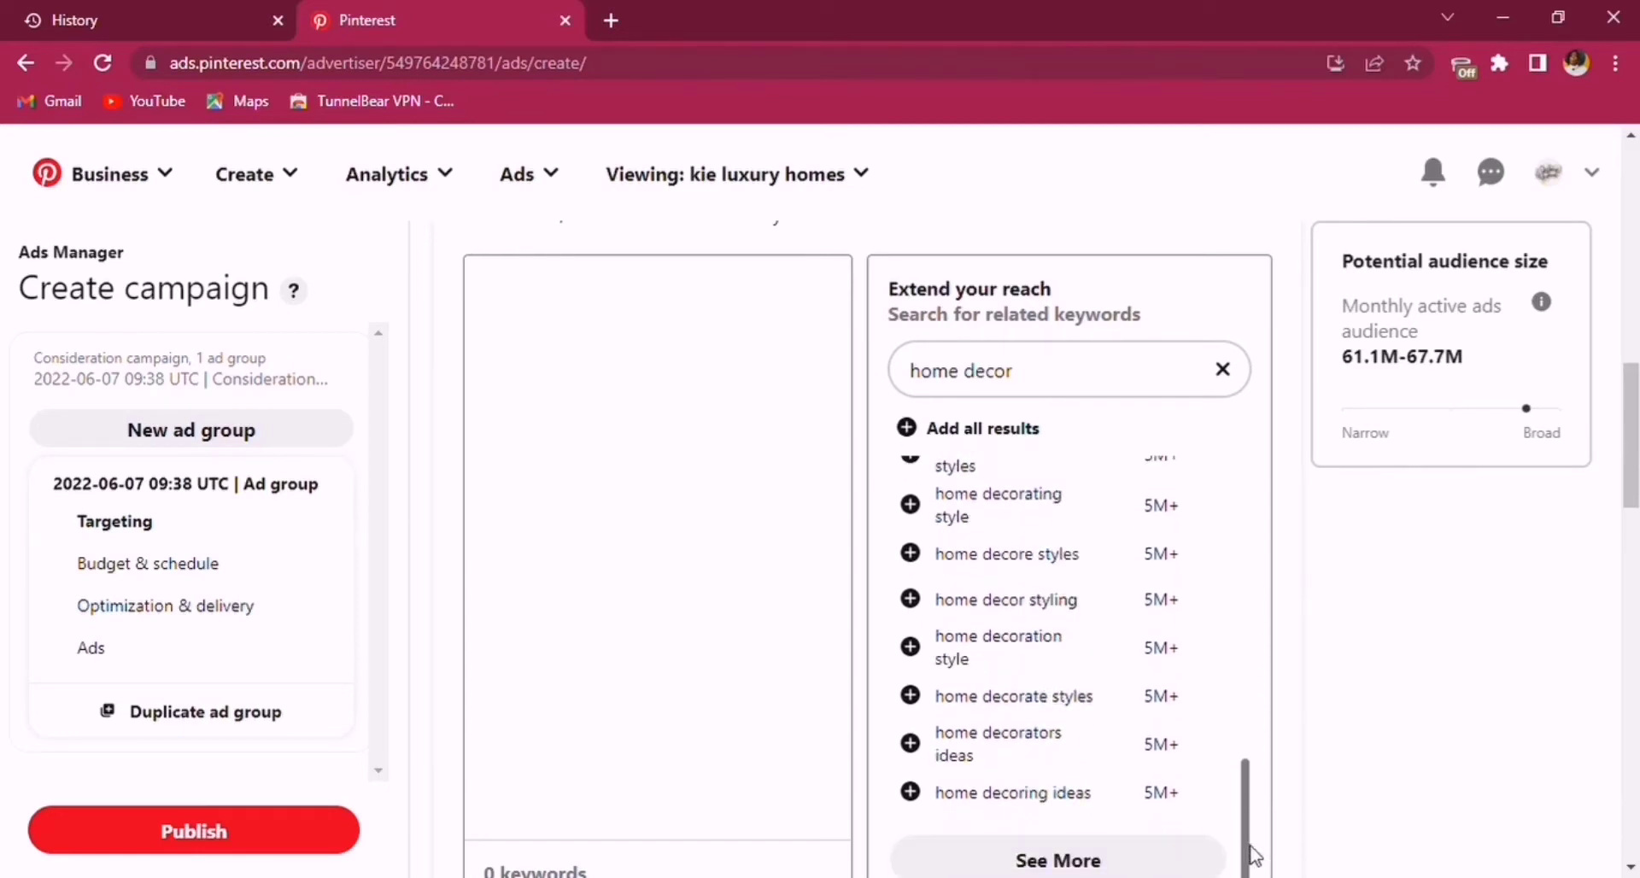
pyautogui.click(1068, 864)
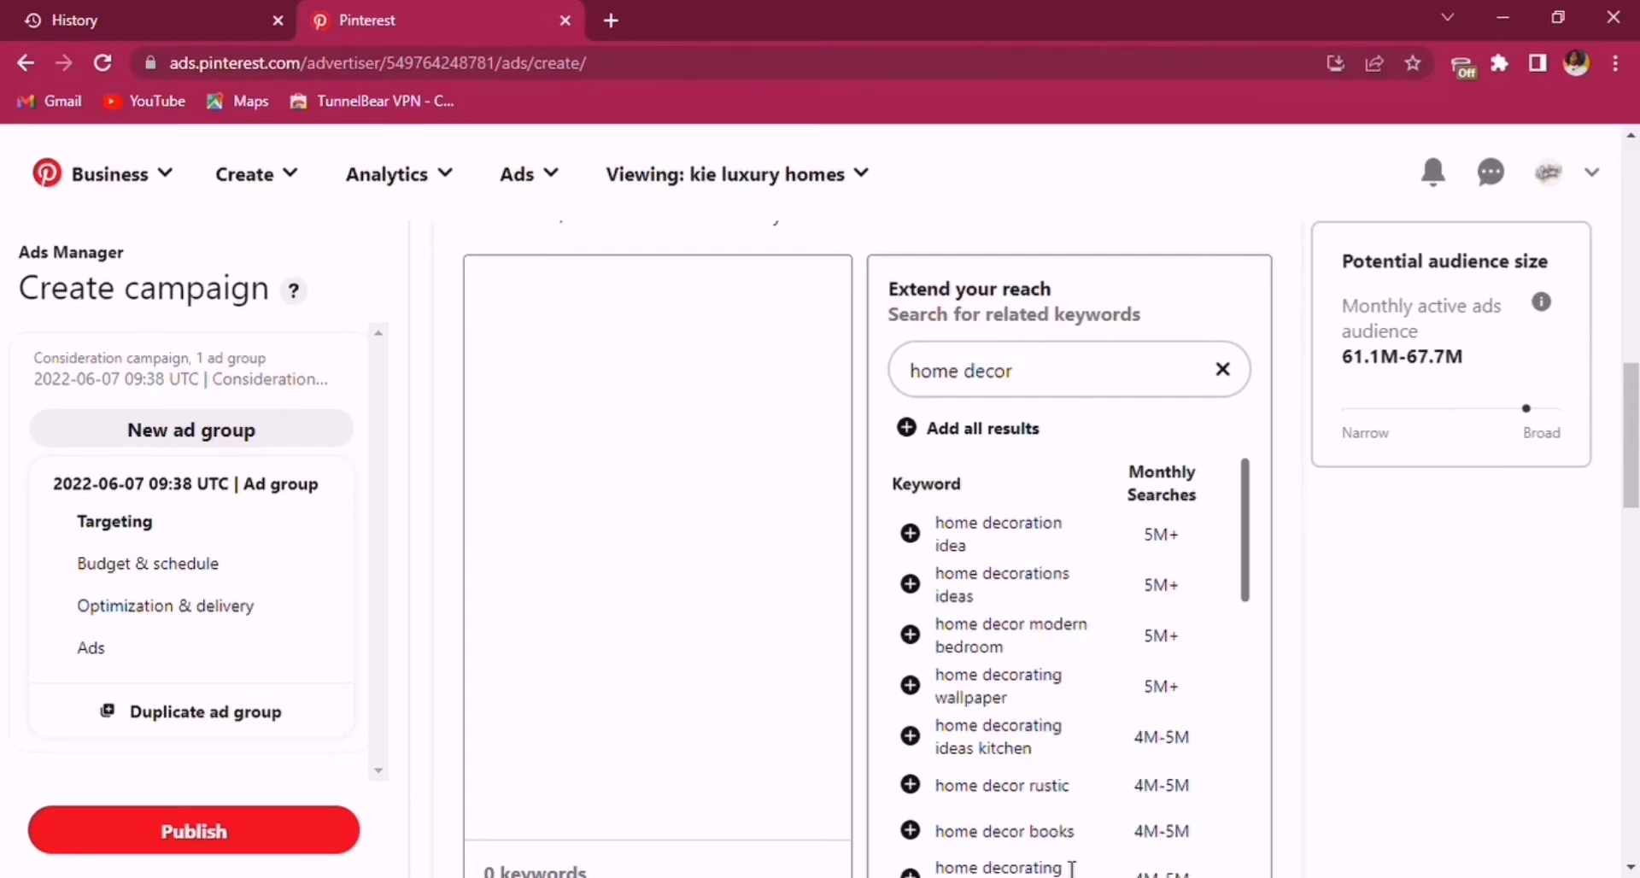
pyautogui.moveTo(1245, 567); pyautogui.dragTo(1196, 786)
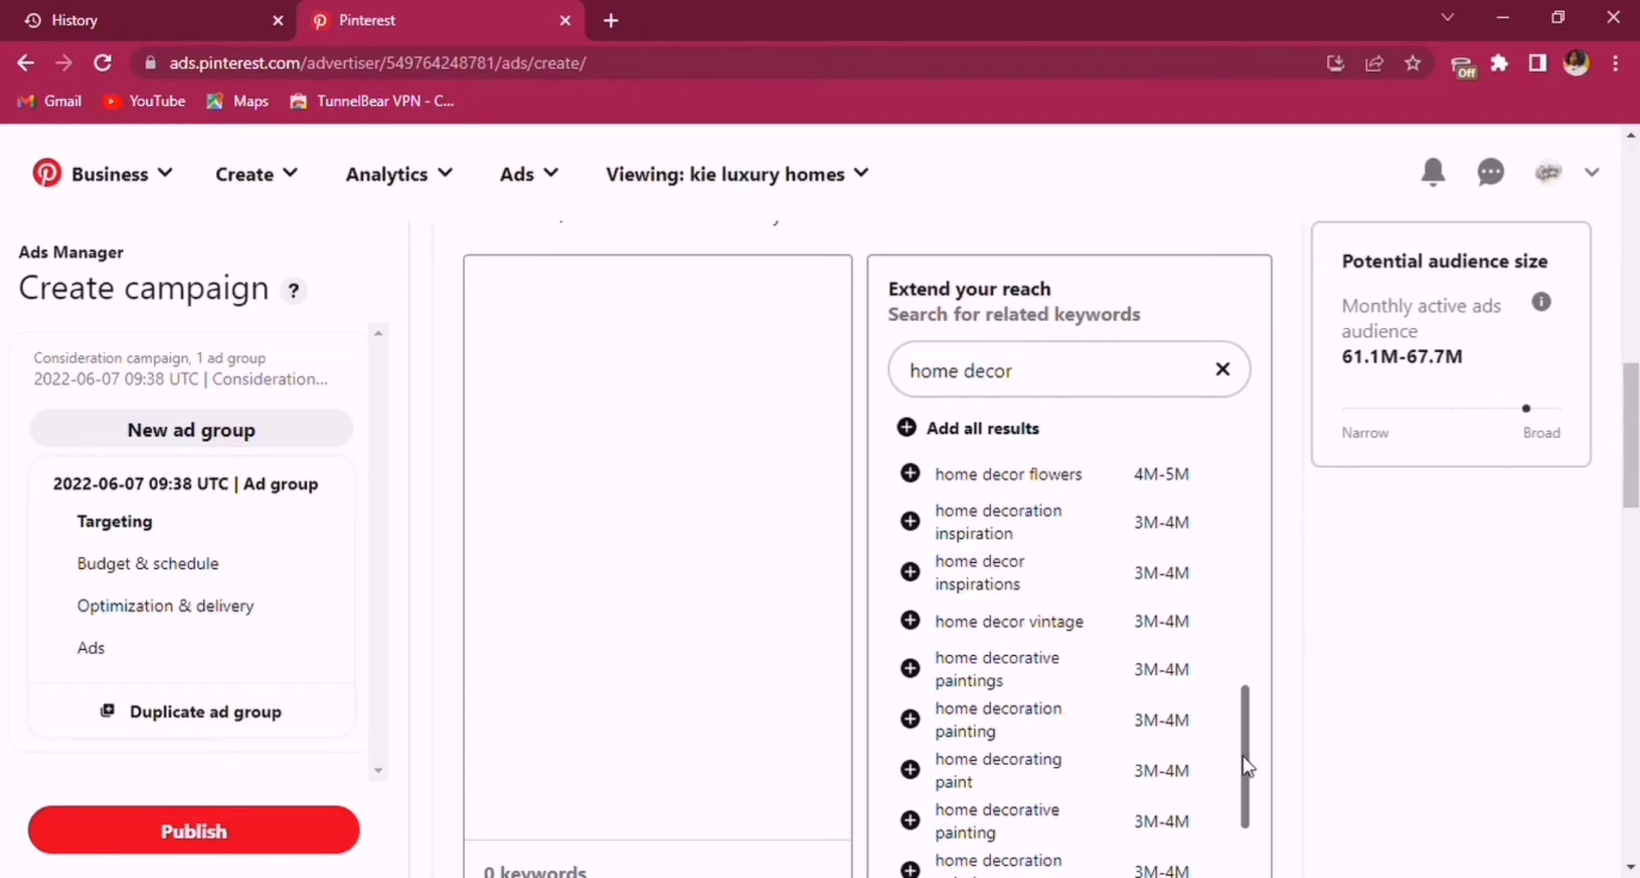
pyautogui.moveTo(1248, 767); pyautogui.dragTo(1244, 855)
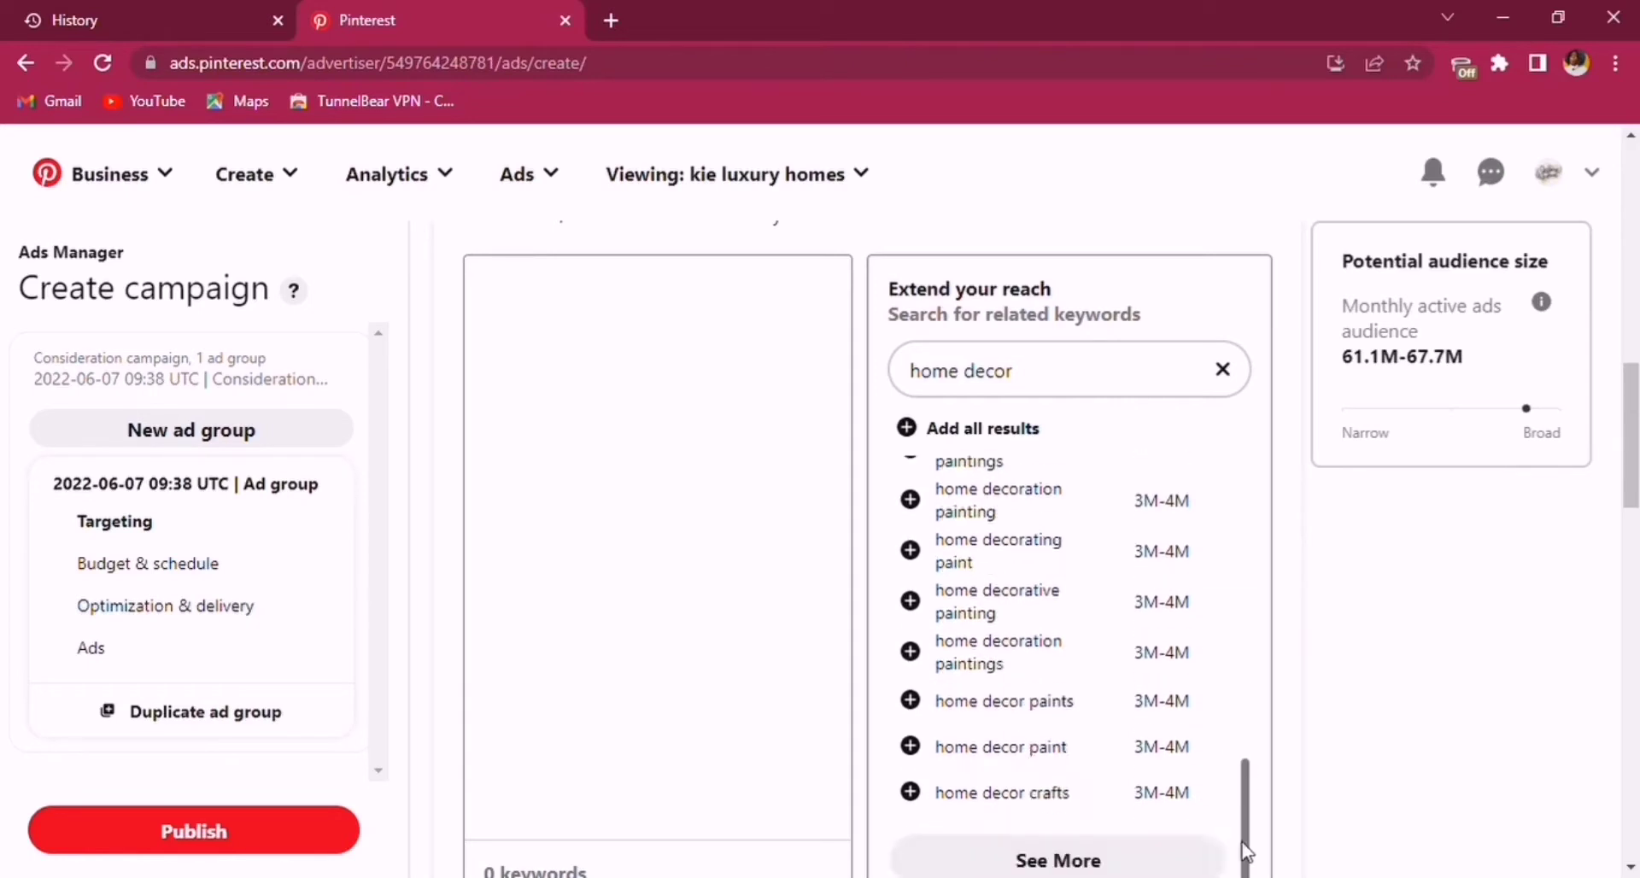
pyautogui.click(1091, 863)
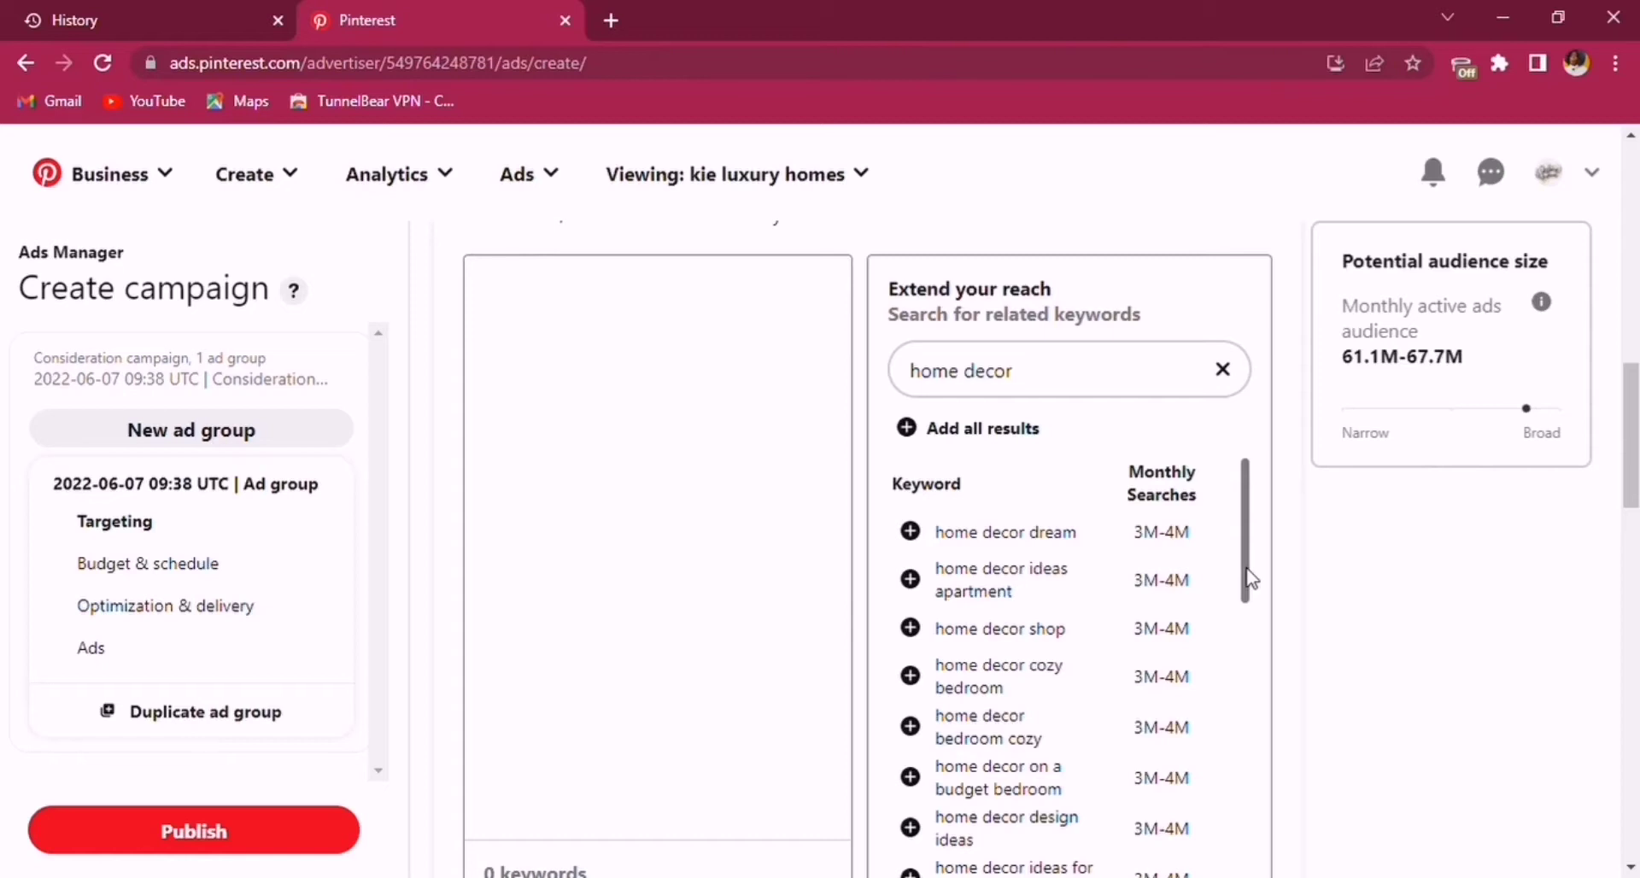
pyautogui.scroll(-10, 1248, 597)
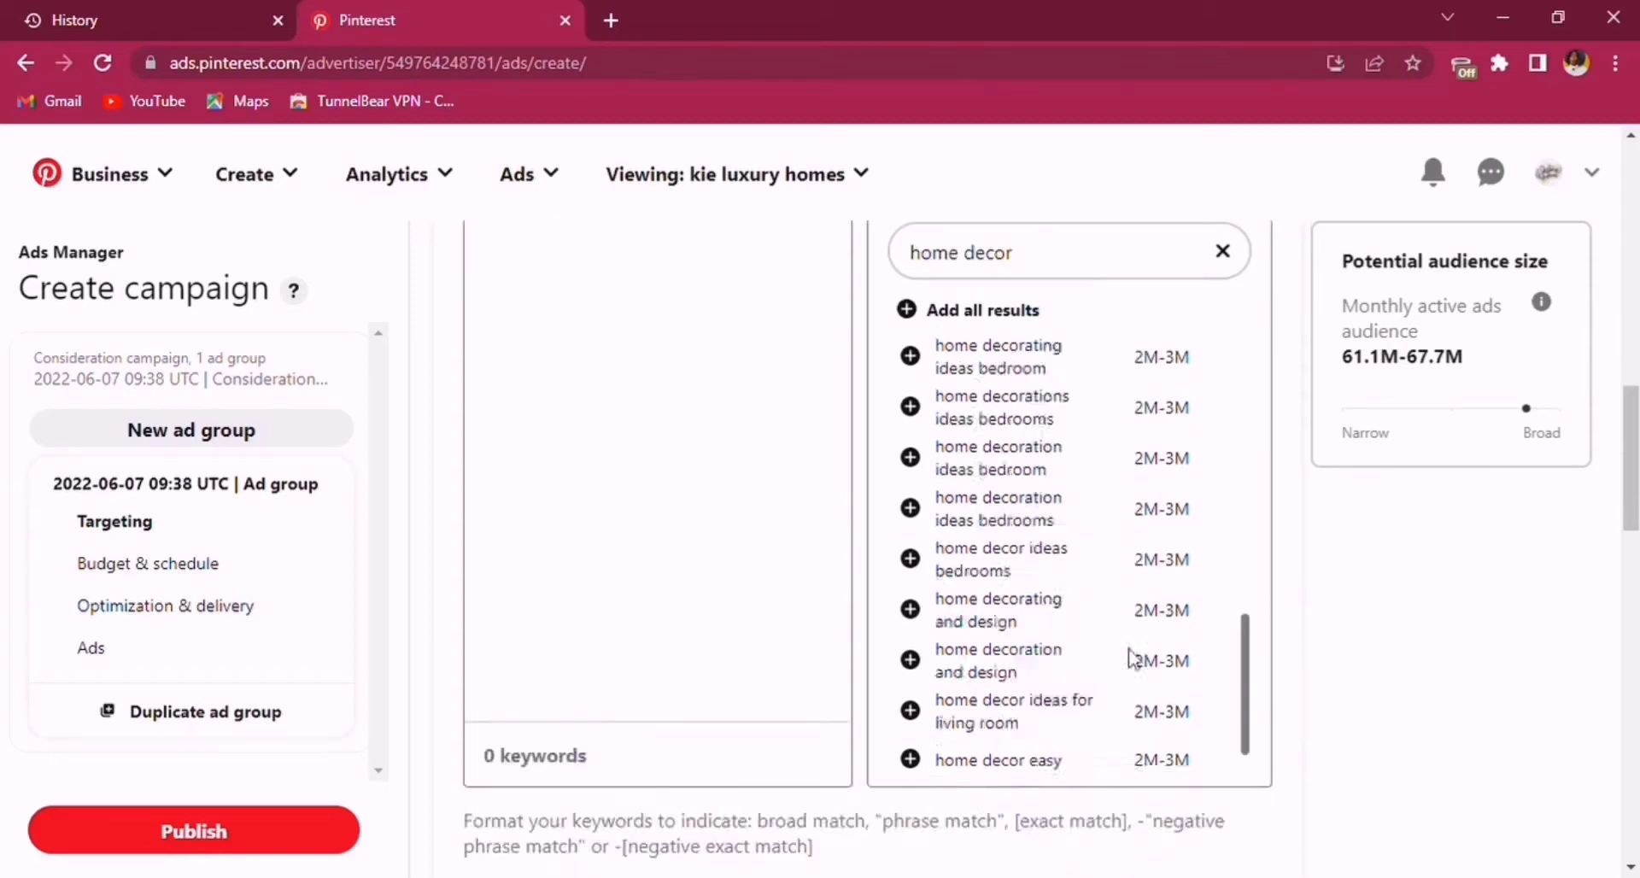
pyautogui.scroll(-5, 1023, 596)
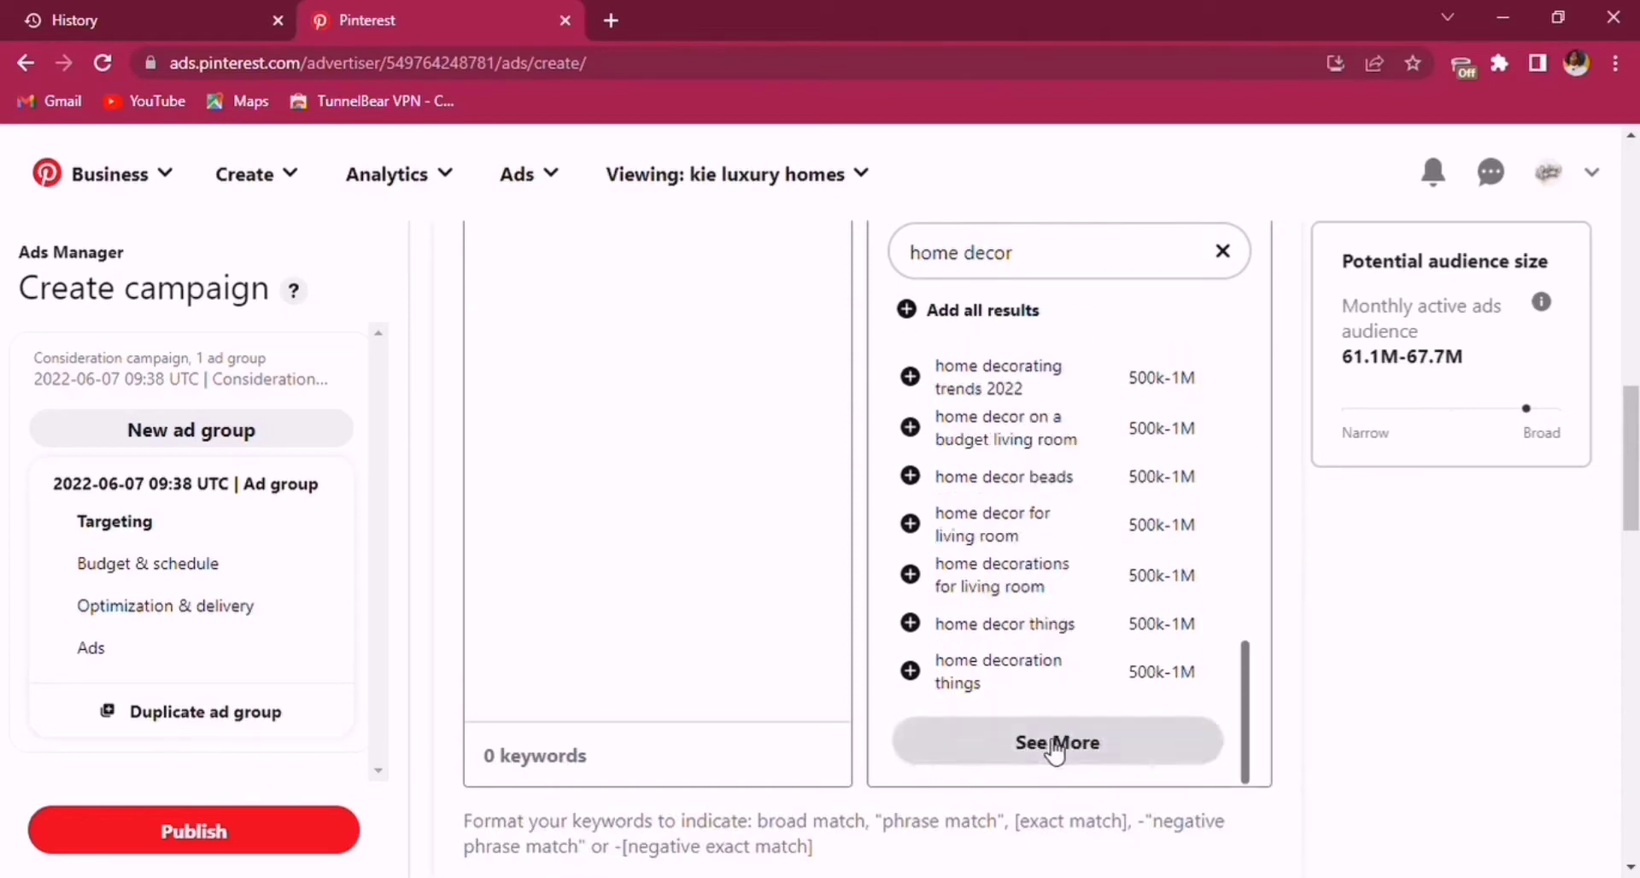
pyautogui.click(963, 740)
pyautogui.moveTo(1245, 431); pyautogui.dragTo(1245, 780)
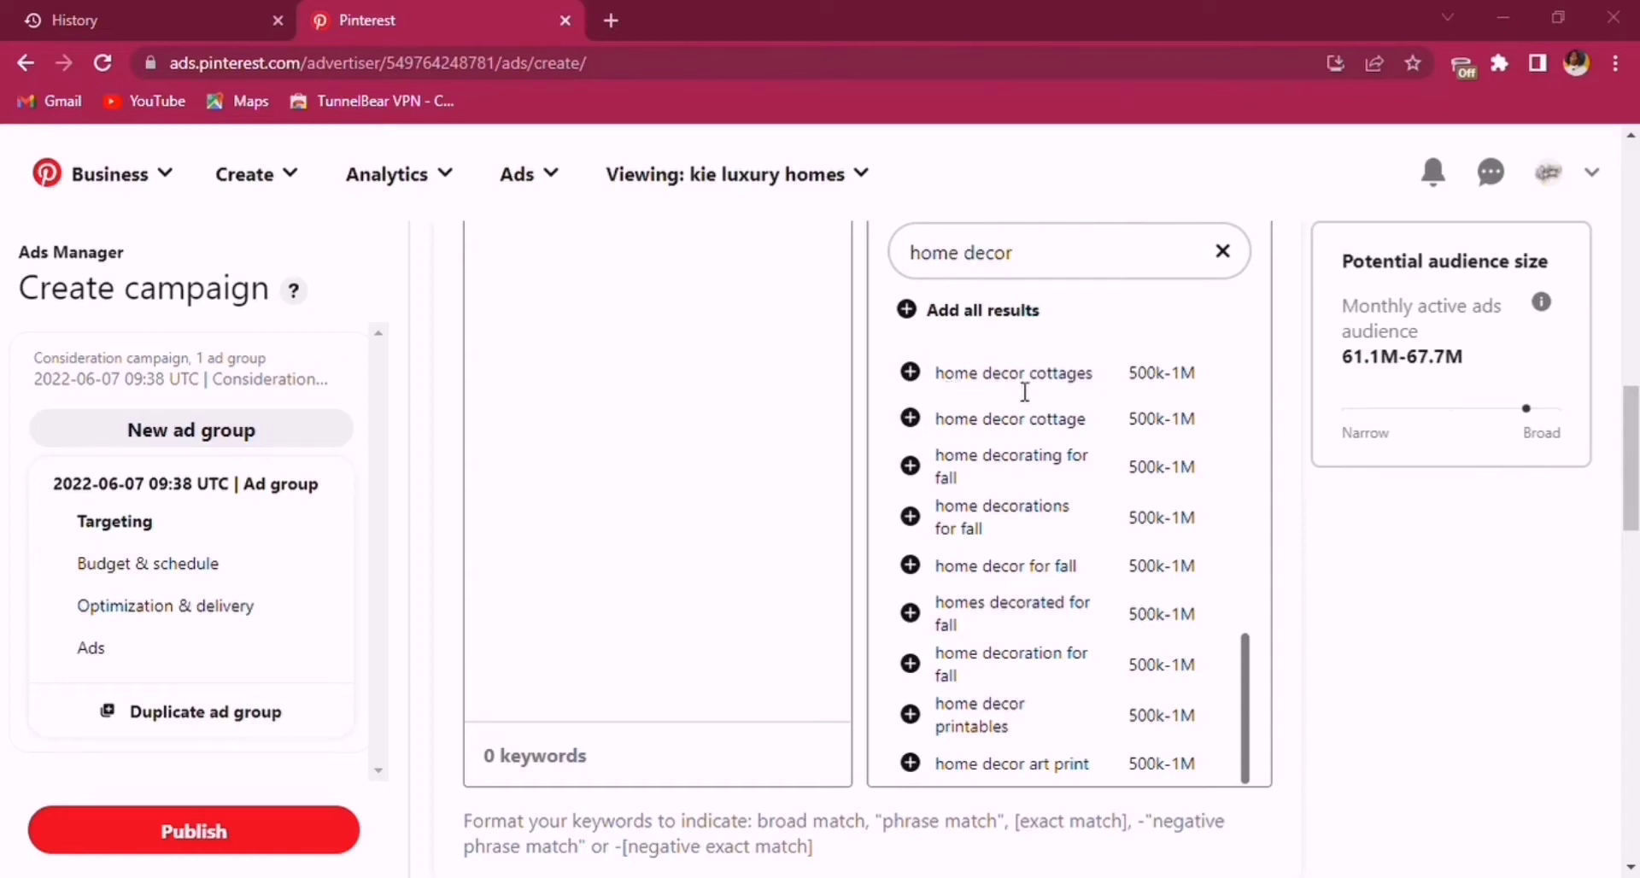
# Examine specific niche keyword suggestions such as home decor cottage, home decorations for fall and home decor ideas for cheap.
pyautogui.moveTo(939, 421); pyautogui.dragTo(1095, 432)
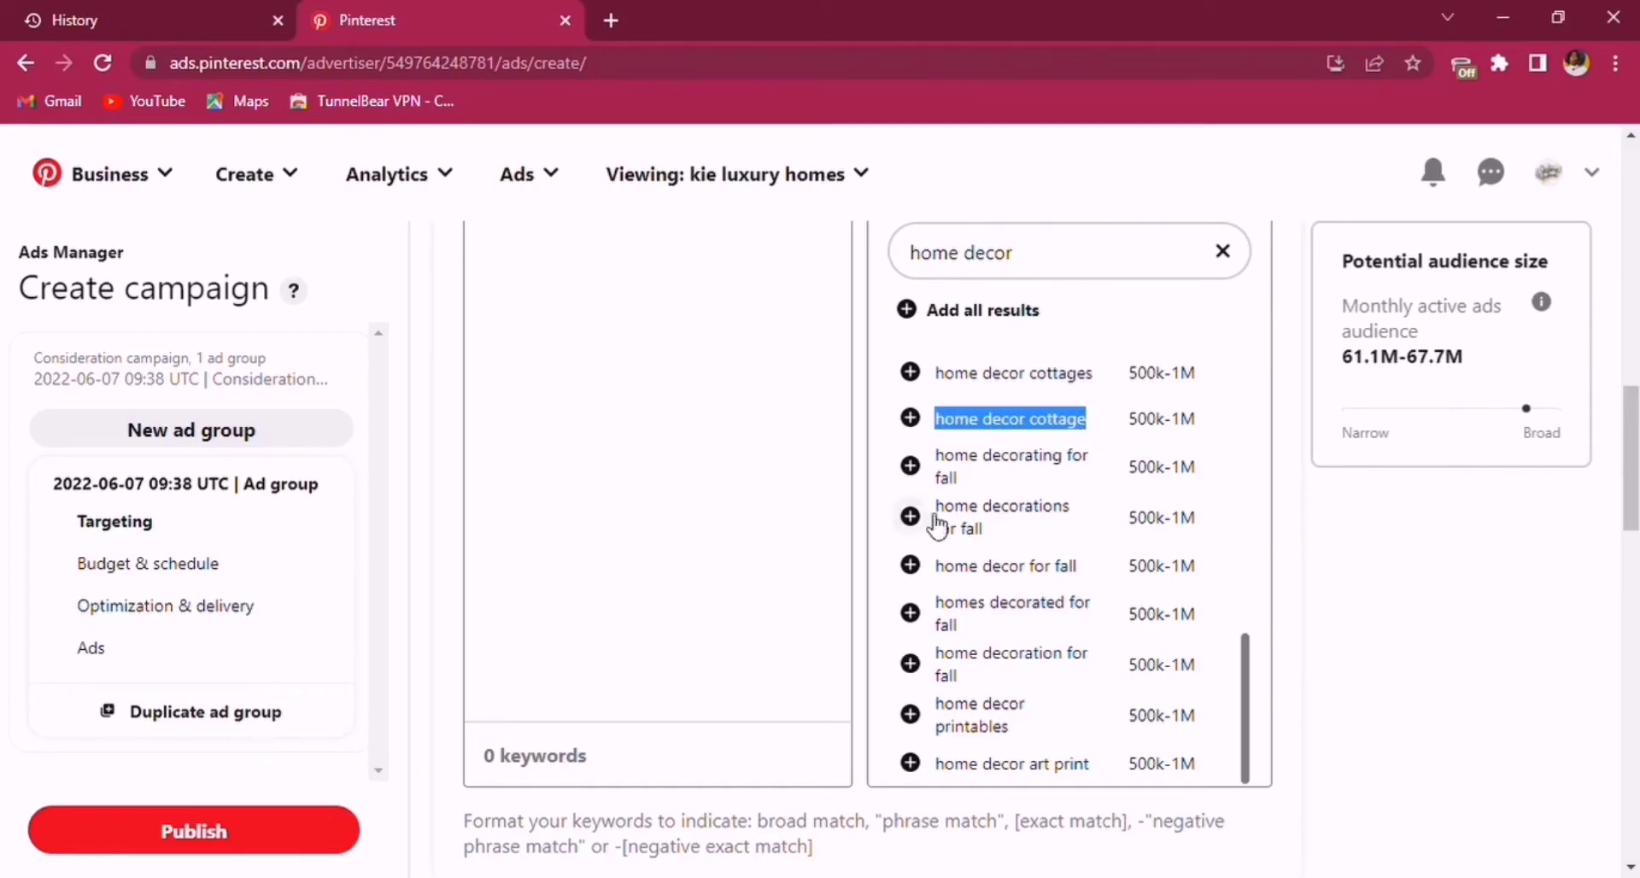
pyautogui.moveTo(937, 506); pyautogui.dragTo(984, 531)
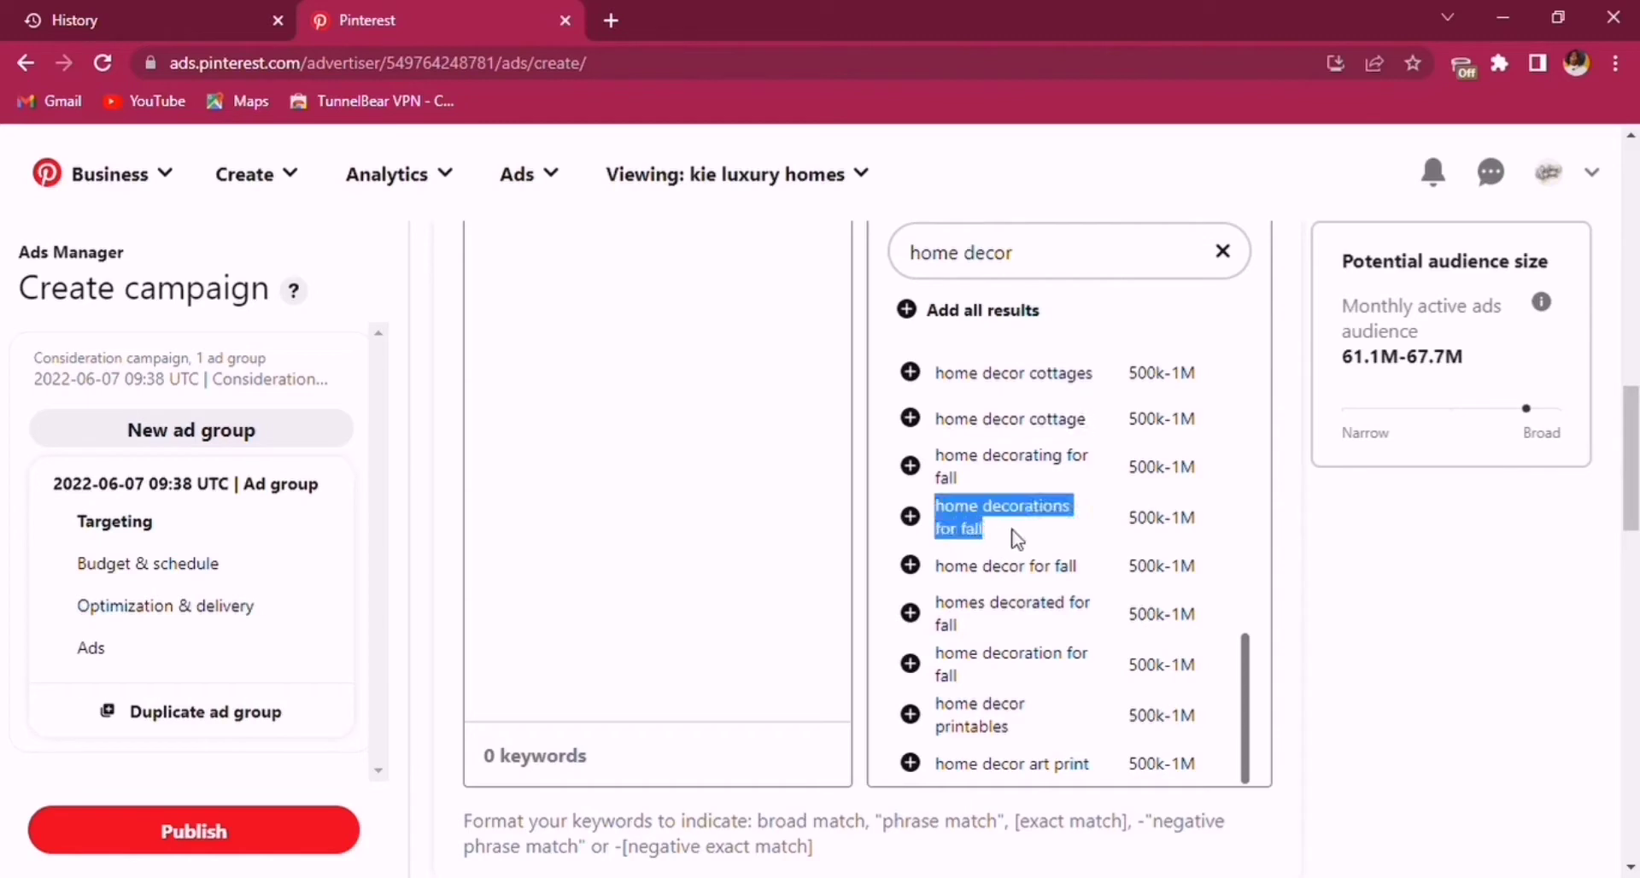
pyautogui.scroll(5, 964, 393)
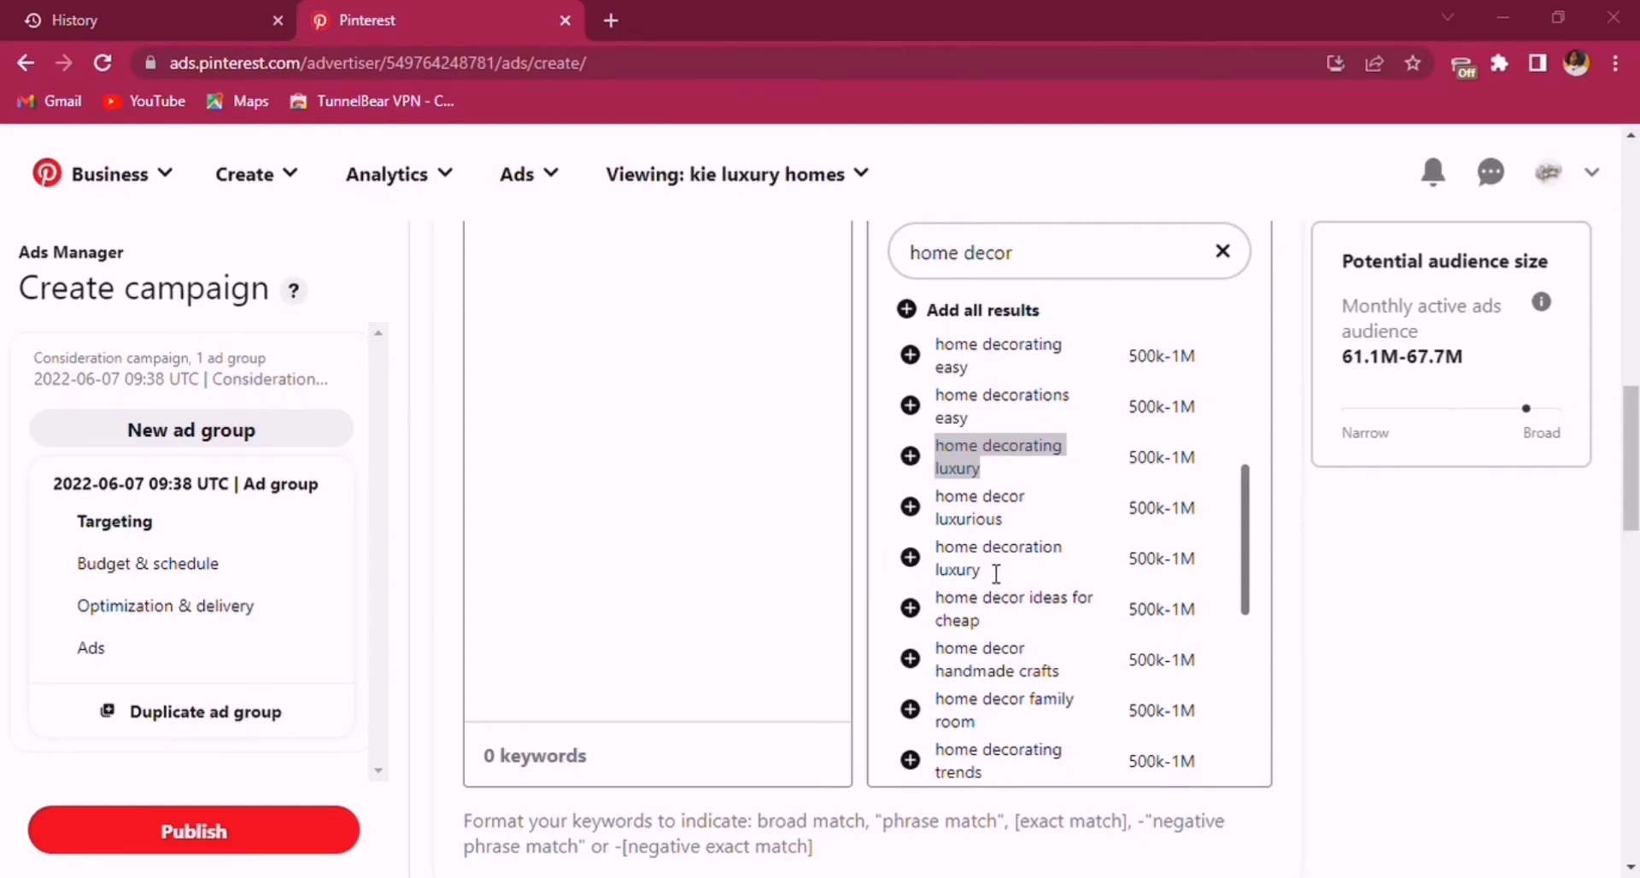
pyautogui.tripleClick(953, 606)
pyautogui.click(987, 630)
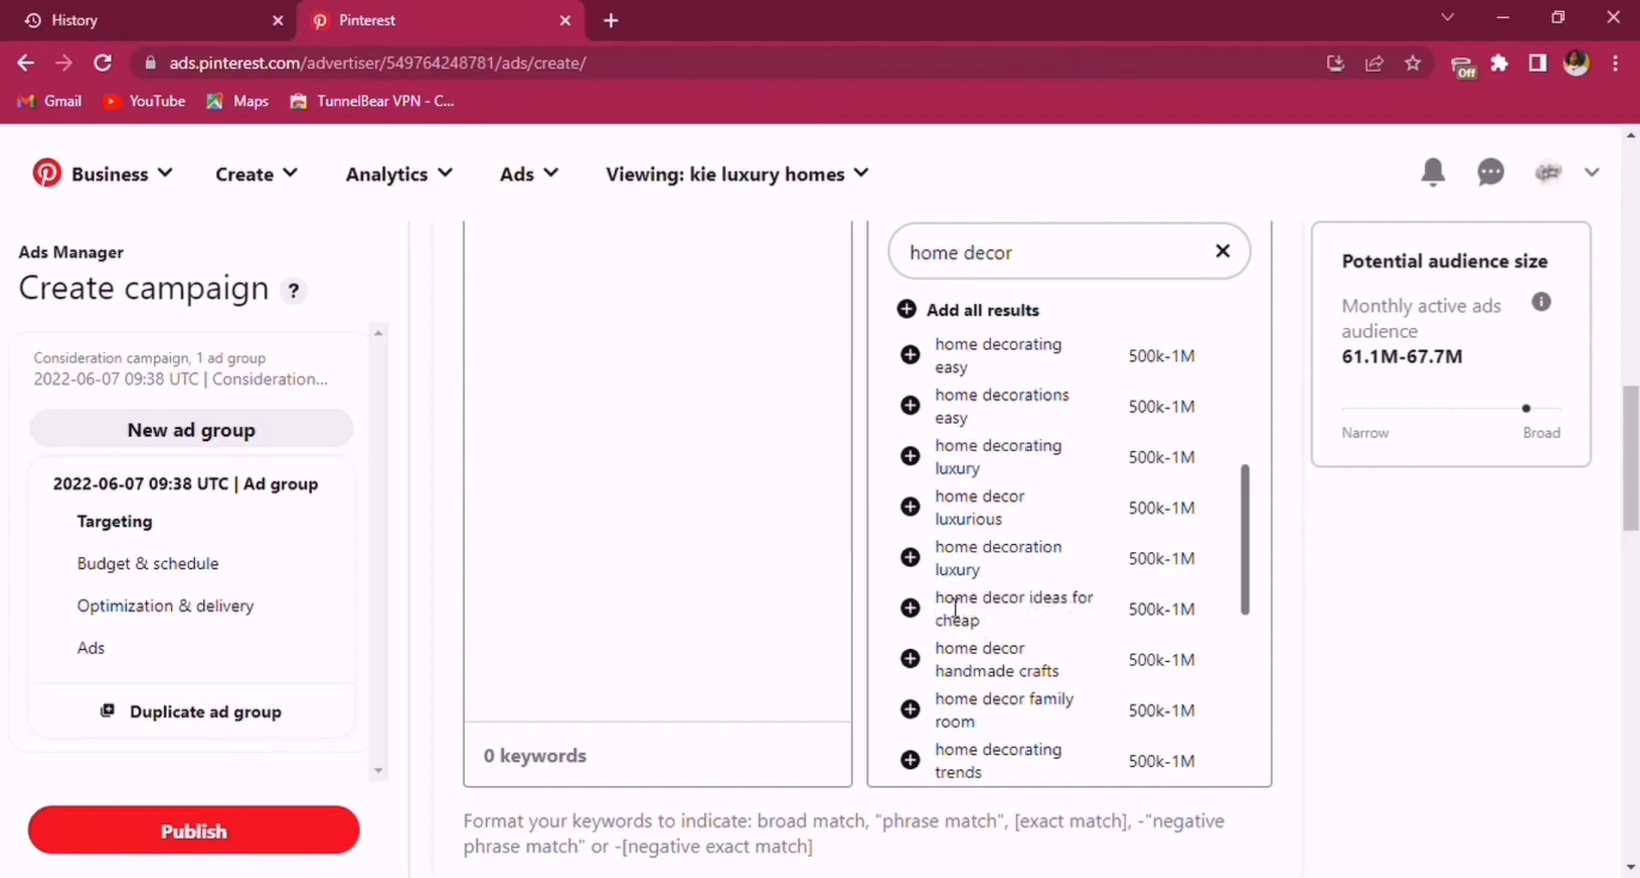
# Replace the "home decor" keyword query with "home decor luxury" to search the related luxury keywords.
pyautogui.tripleClick(983, 628)
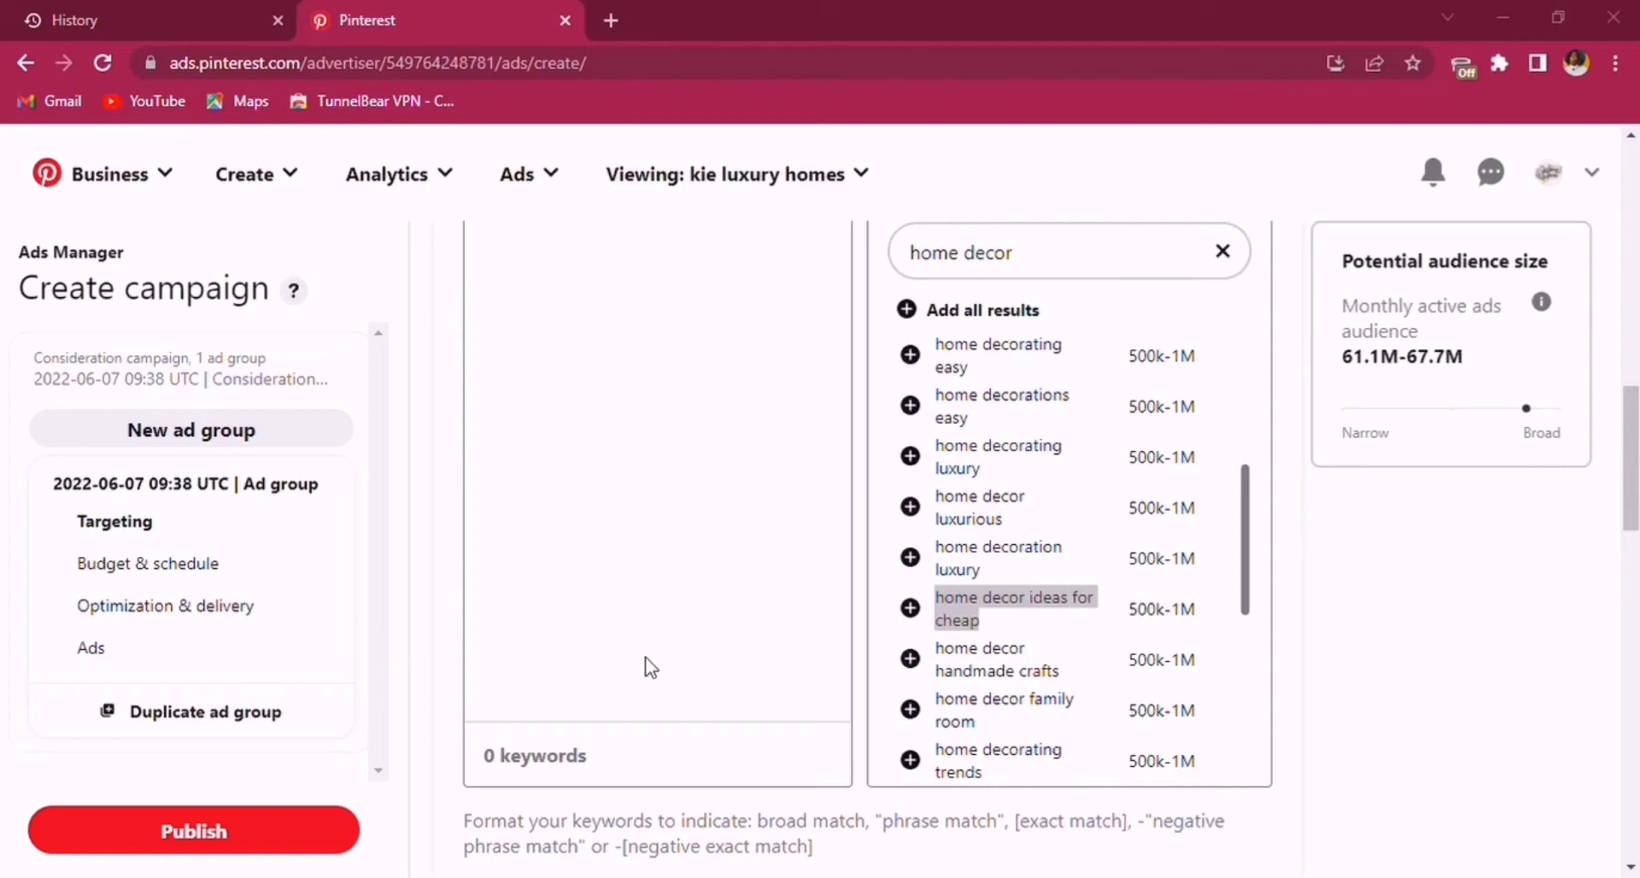
pyautogui.click(791, 483)
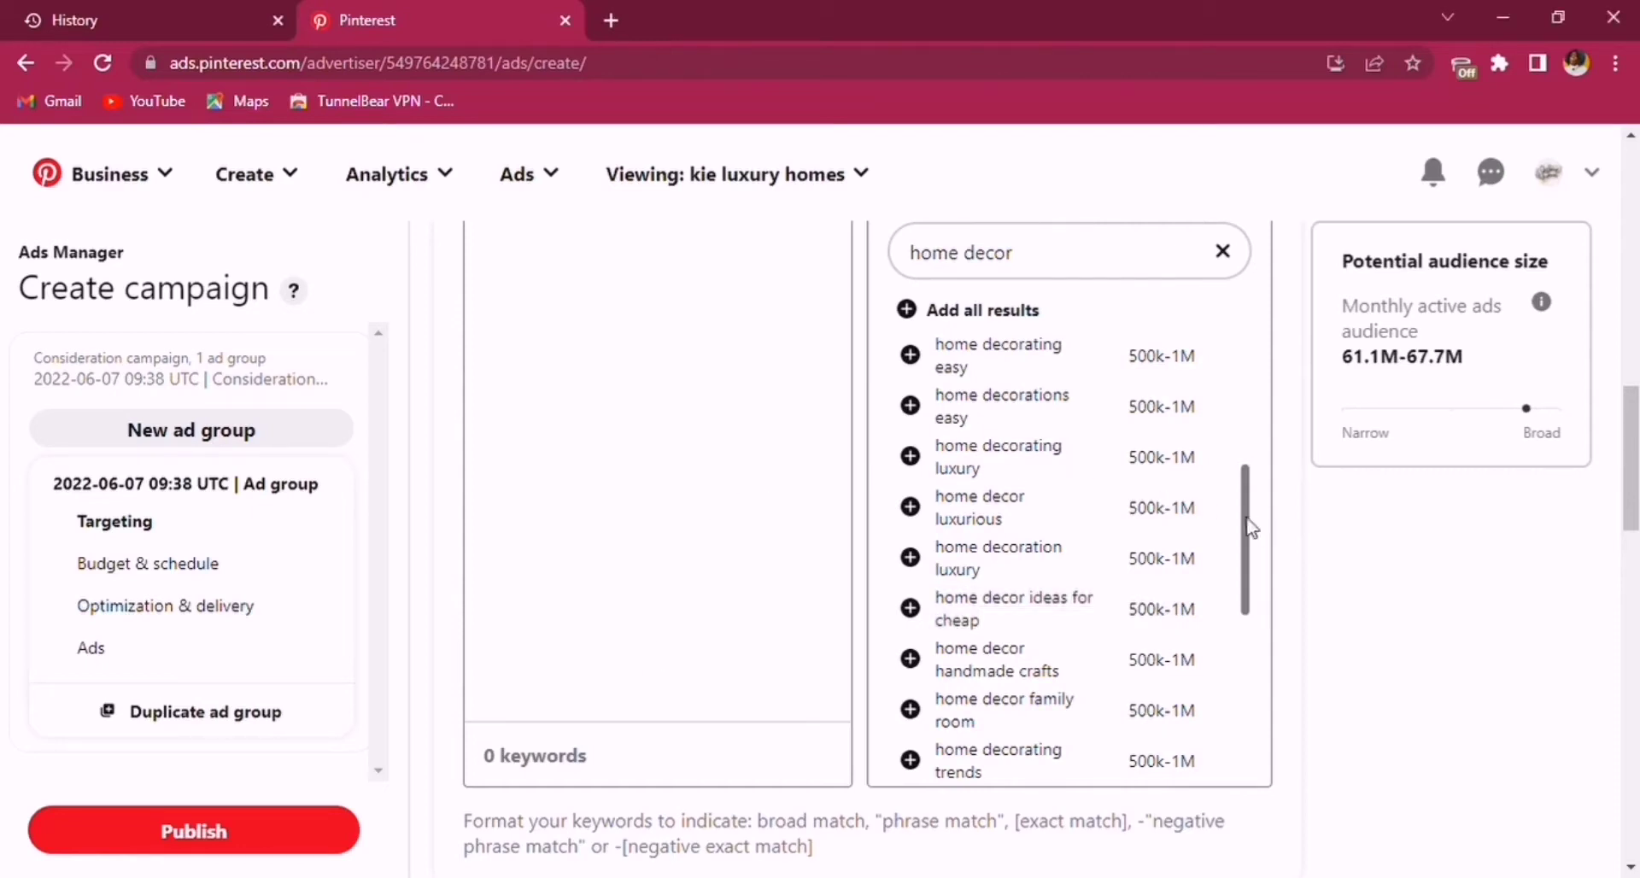
pyautogui.moveTo(1251, 527); pyautogui.dragTo(1244, 397)
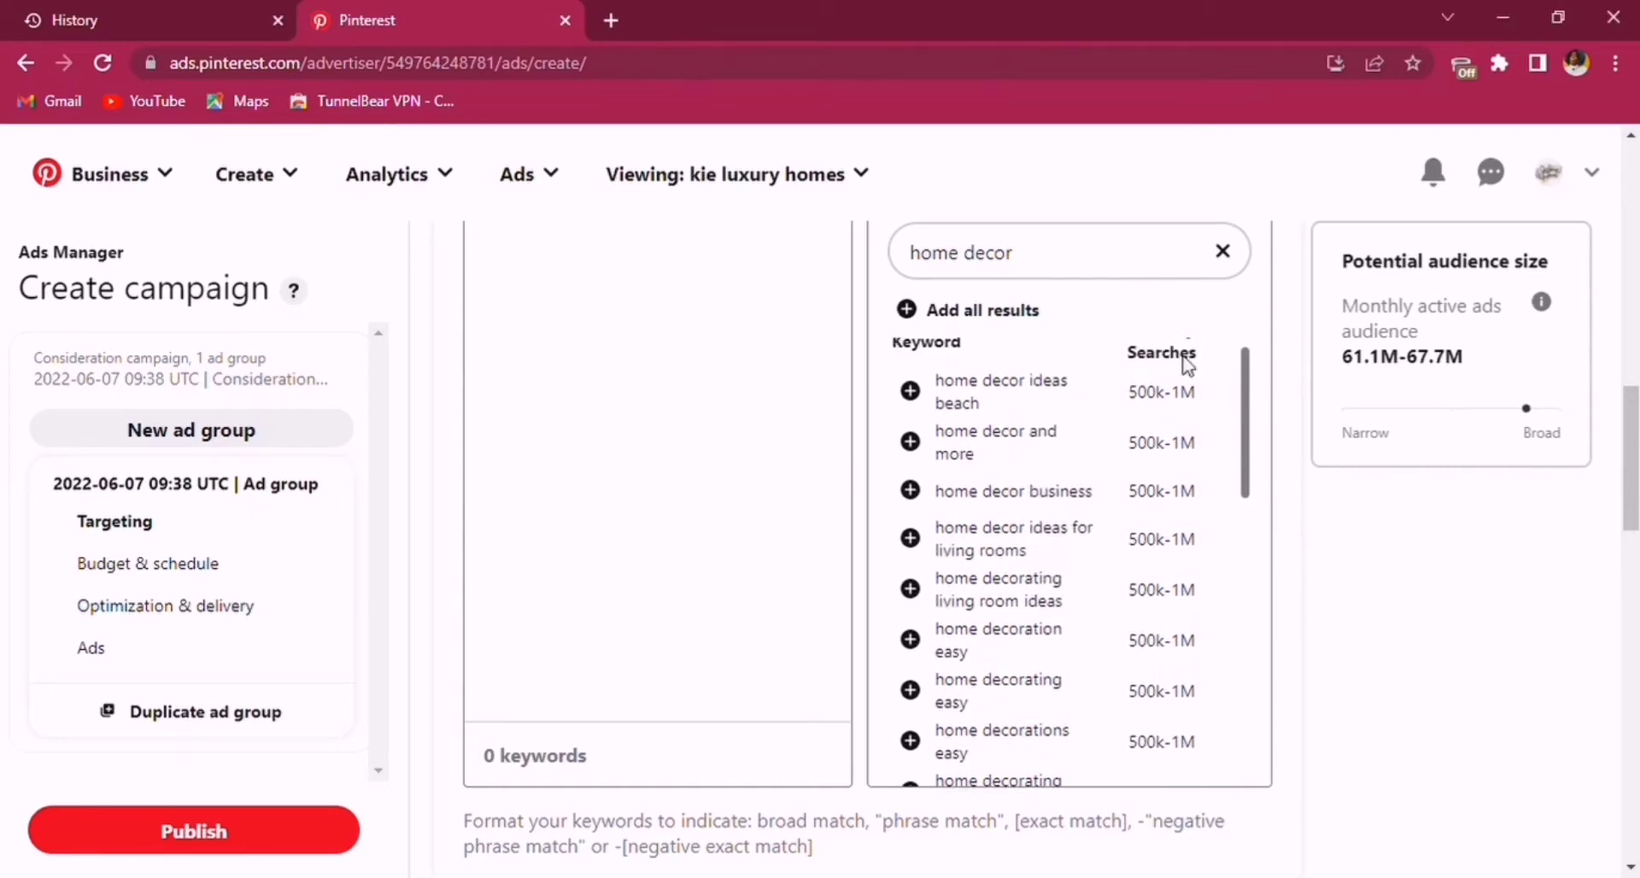
pyautogui.click(1225, 251)
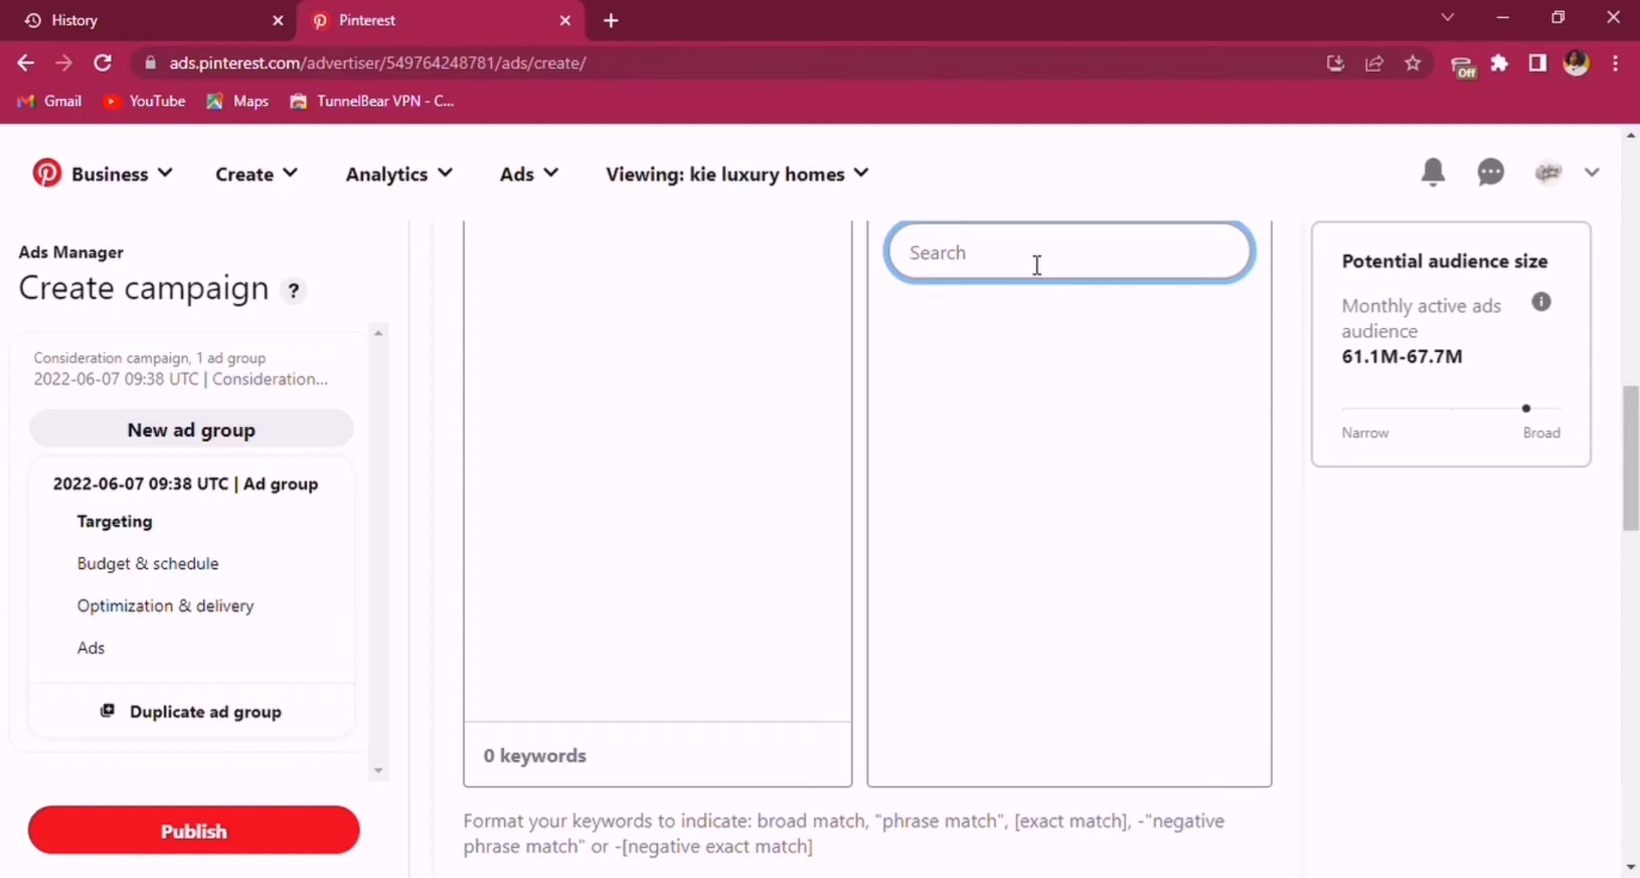
pyautogui.write('home decor')
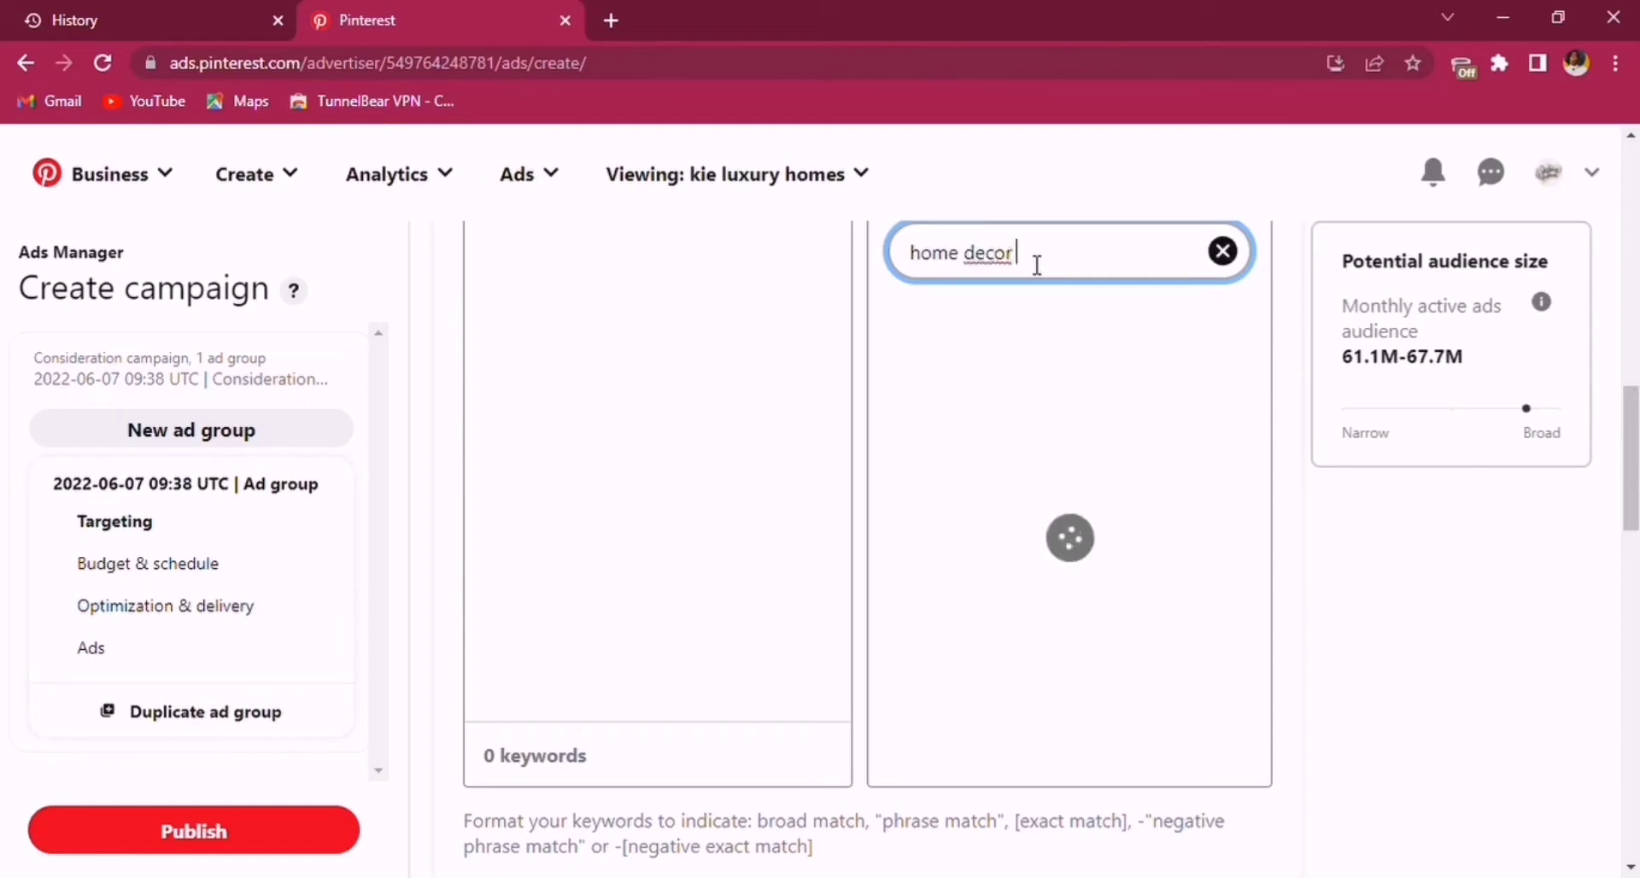
pyautogui.write(' luxury')
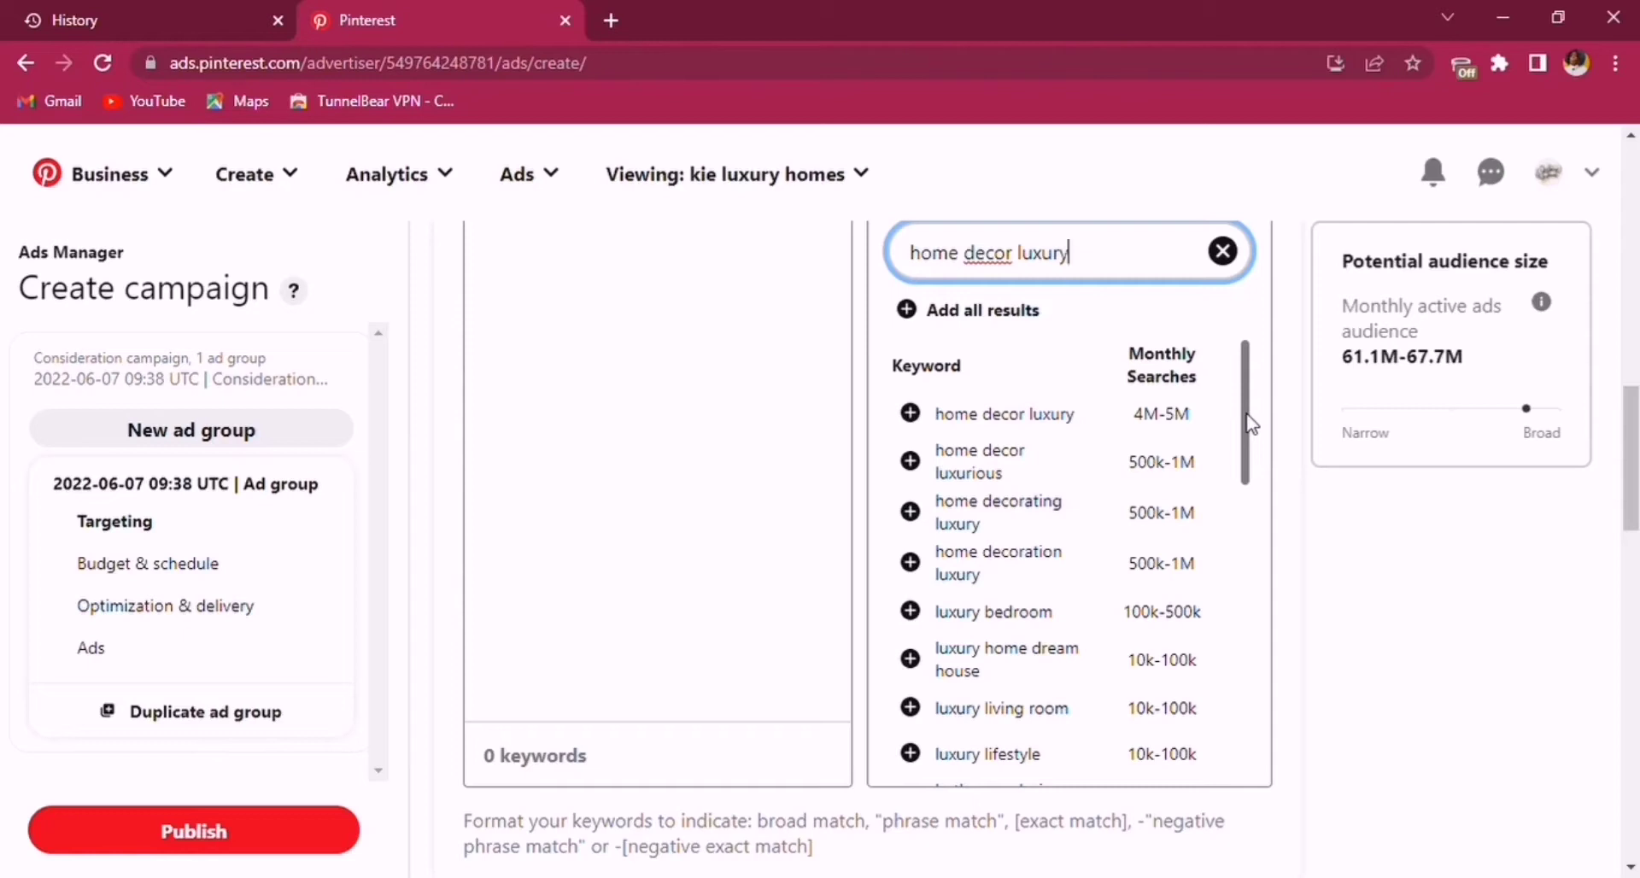
# Examine the luxury home decor keyword suggestions and compare their monthly searches, including luxury home decor.
pyautogui.moveTo(1250, 423); pyautogui.dragTo(1228, 622)
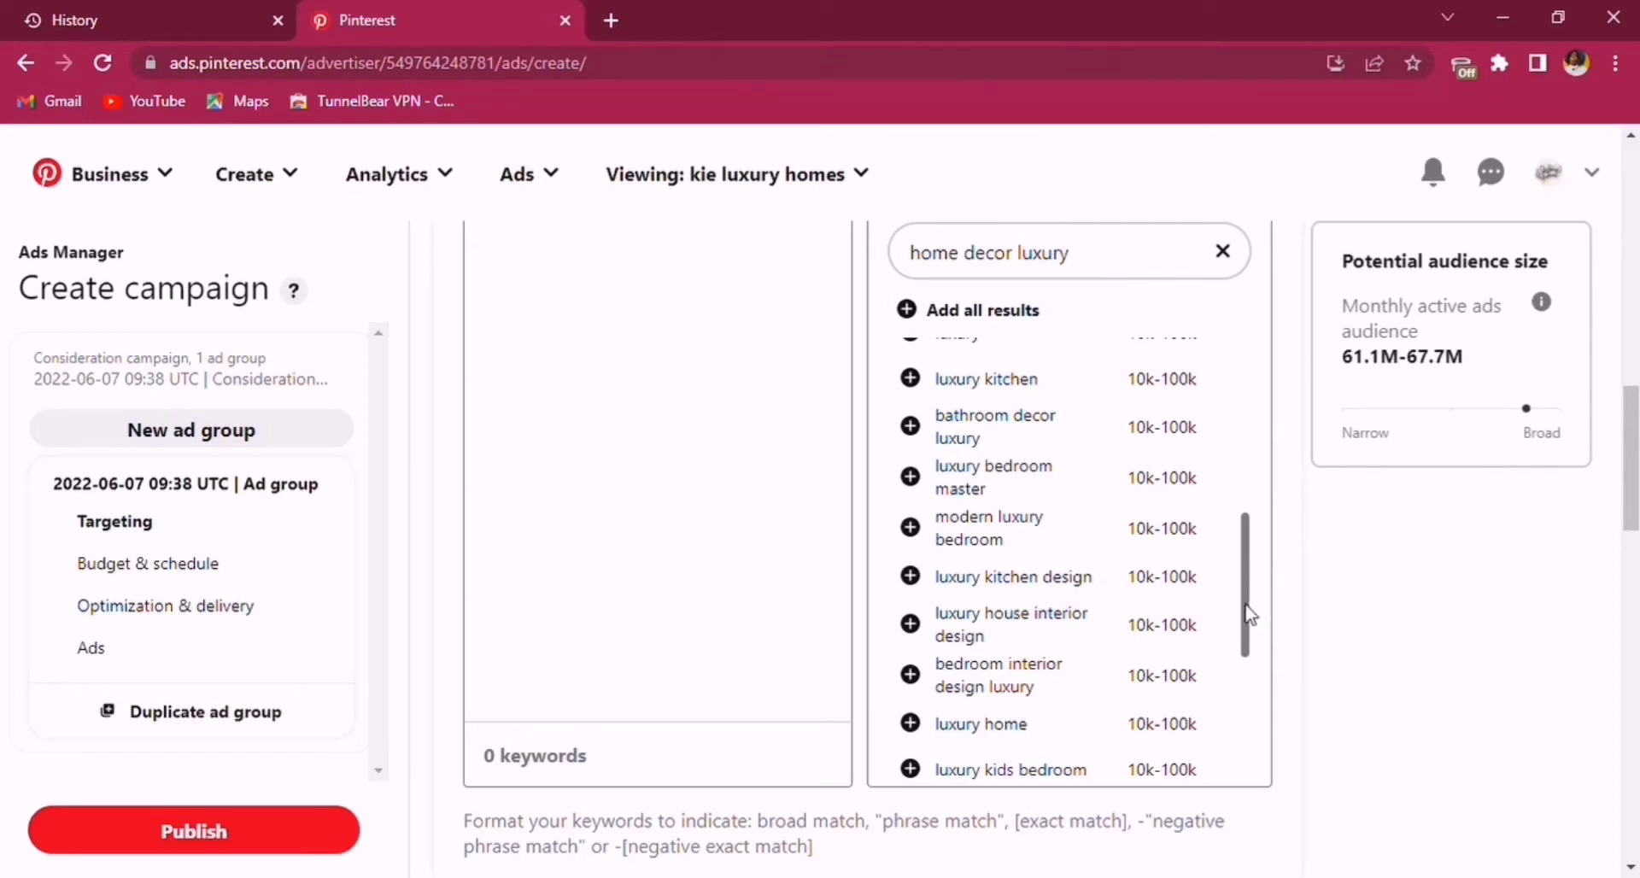
pyautogui.moveTo(1253, 622); pyautogui.dragTo(1248, 585)
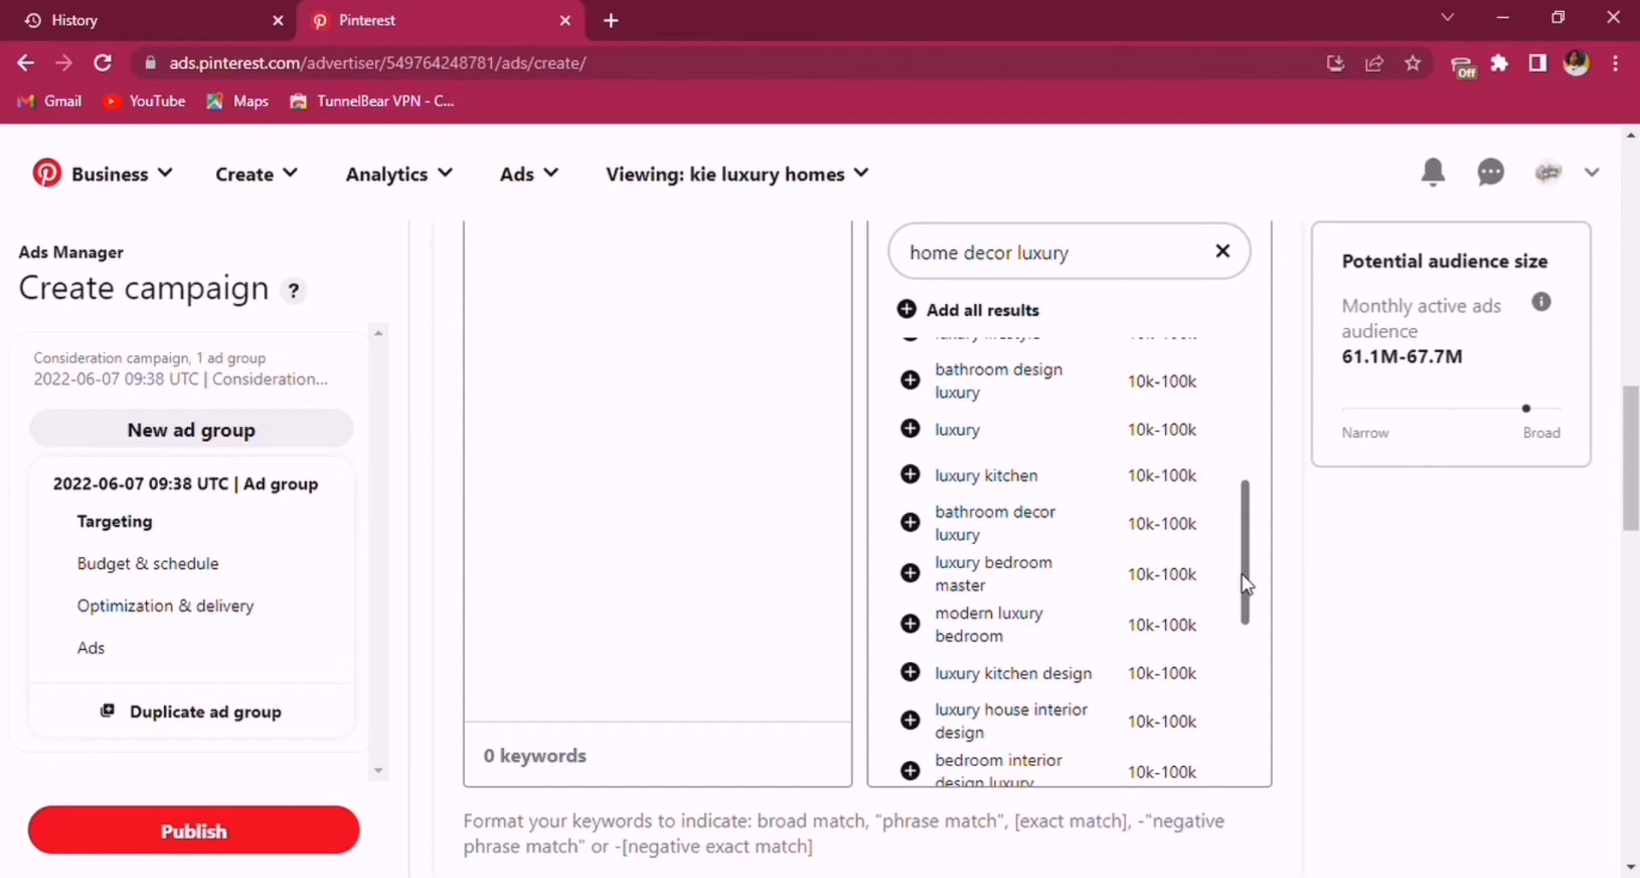
pyautogui.moveTo(1245, 584); pyautogui.dragTo(1248, 754)
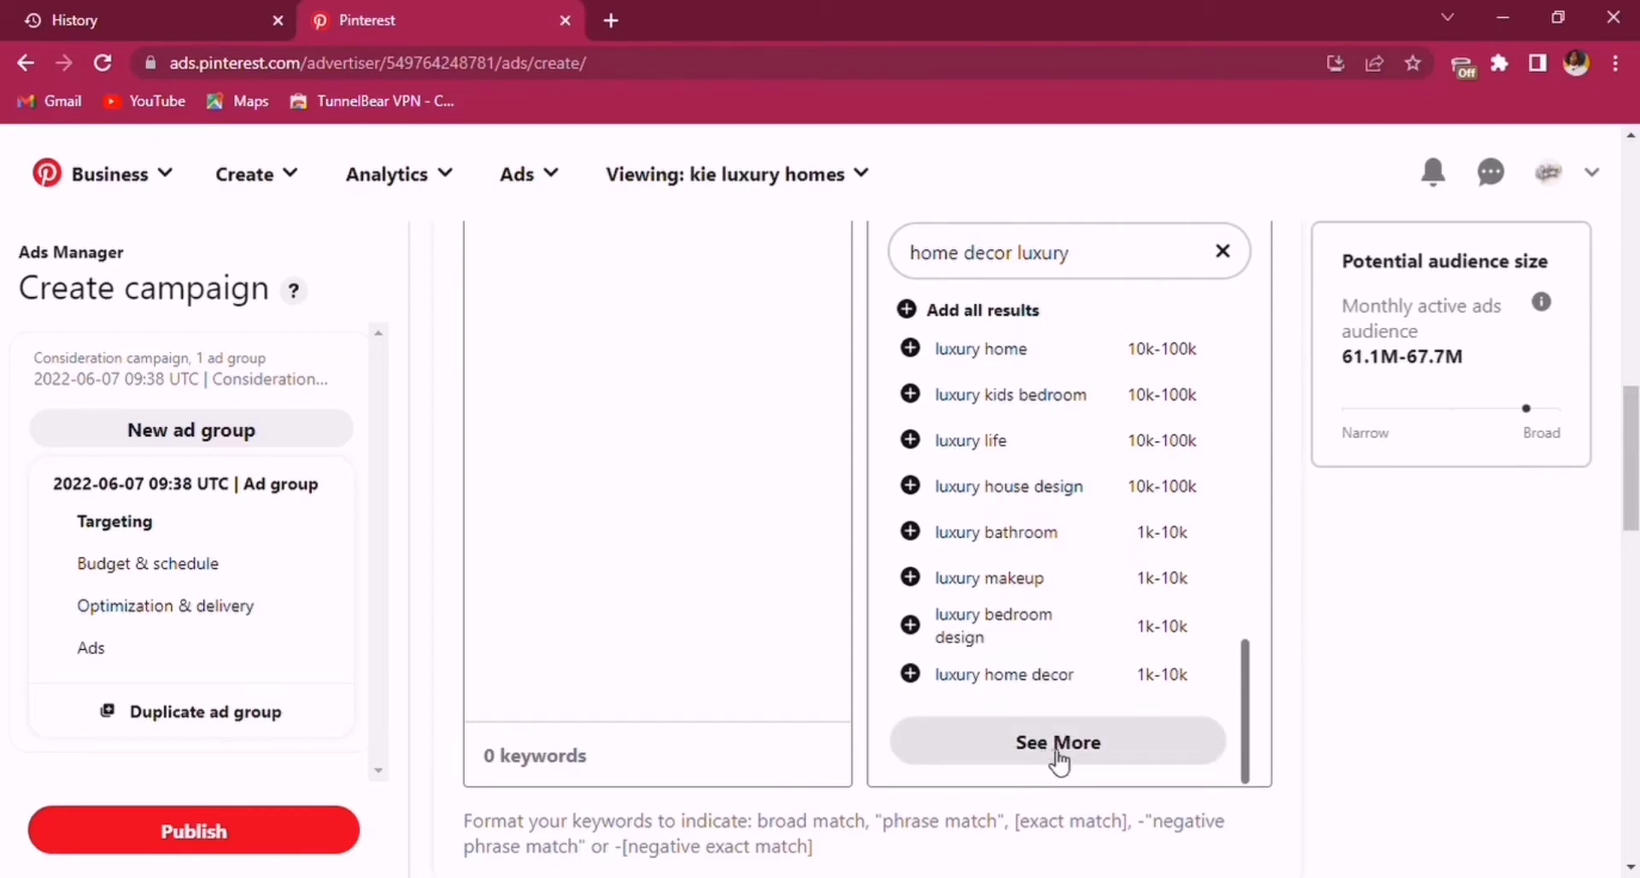
pyautogui.moveTo(1137, 675); pyautogui.dragTo(1192, 681)
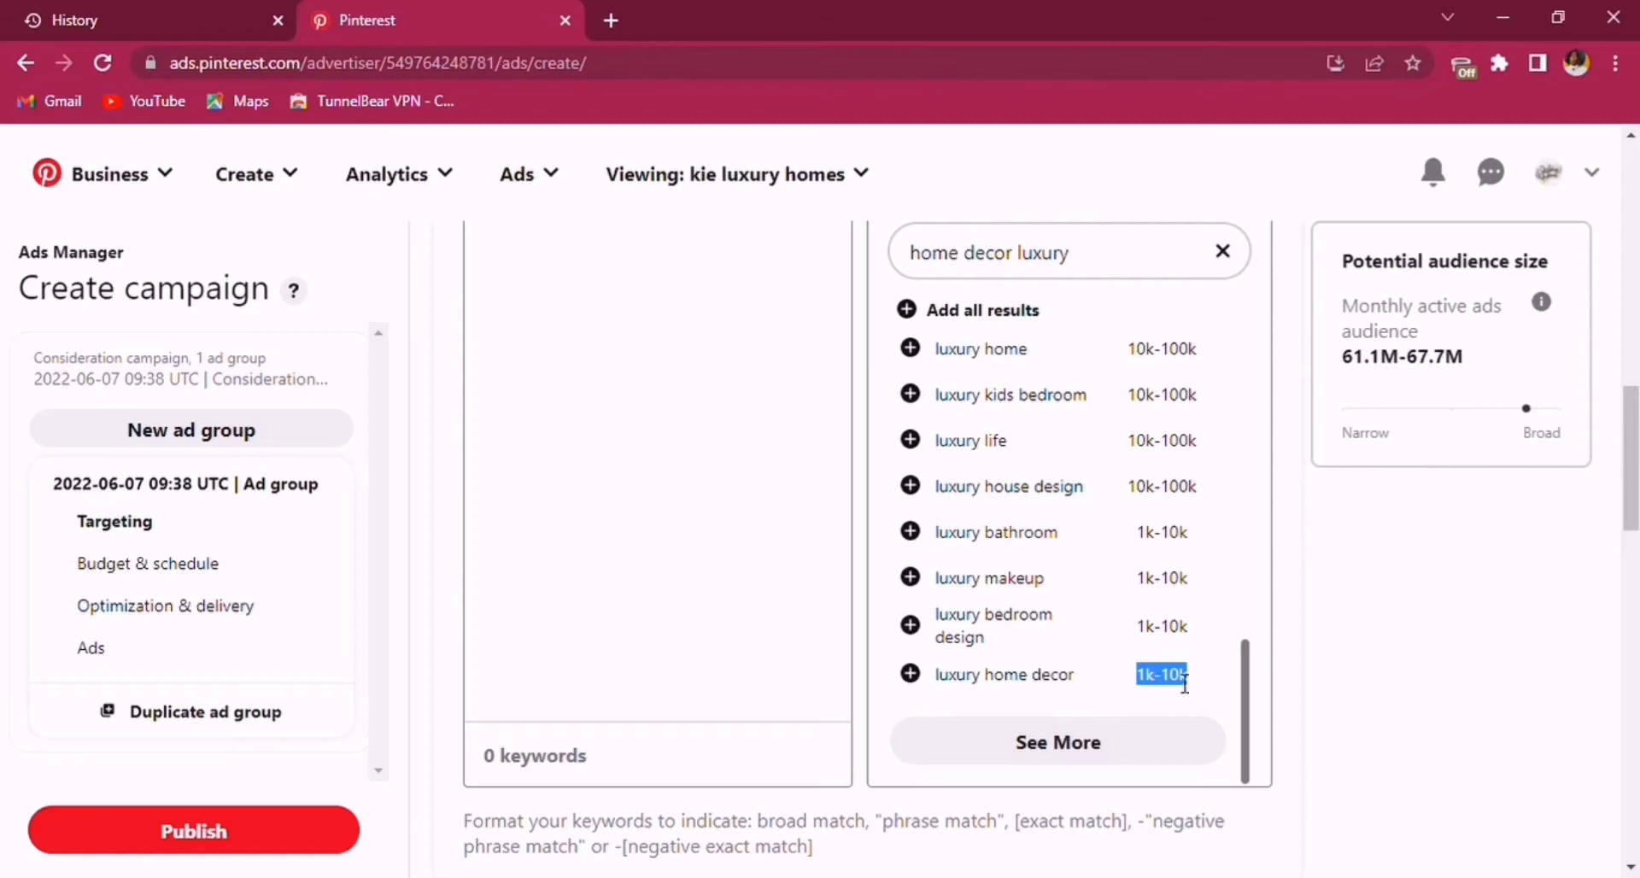
pyautogui.moveTo(1249, 714); pyautogui.dragTo(1235, 564)
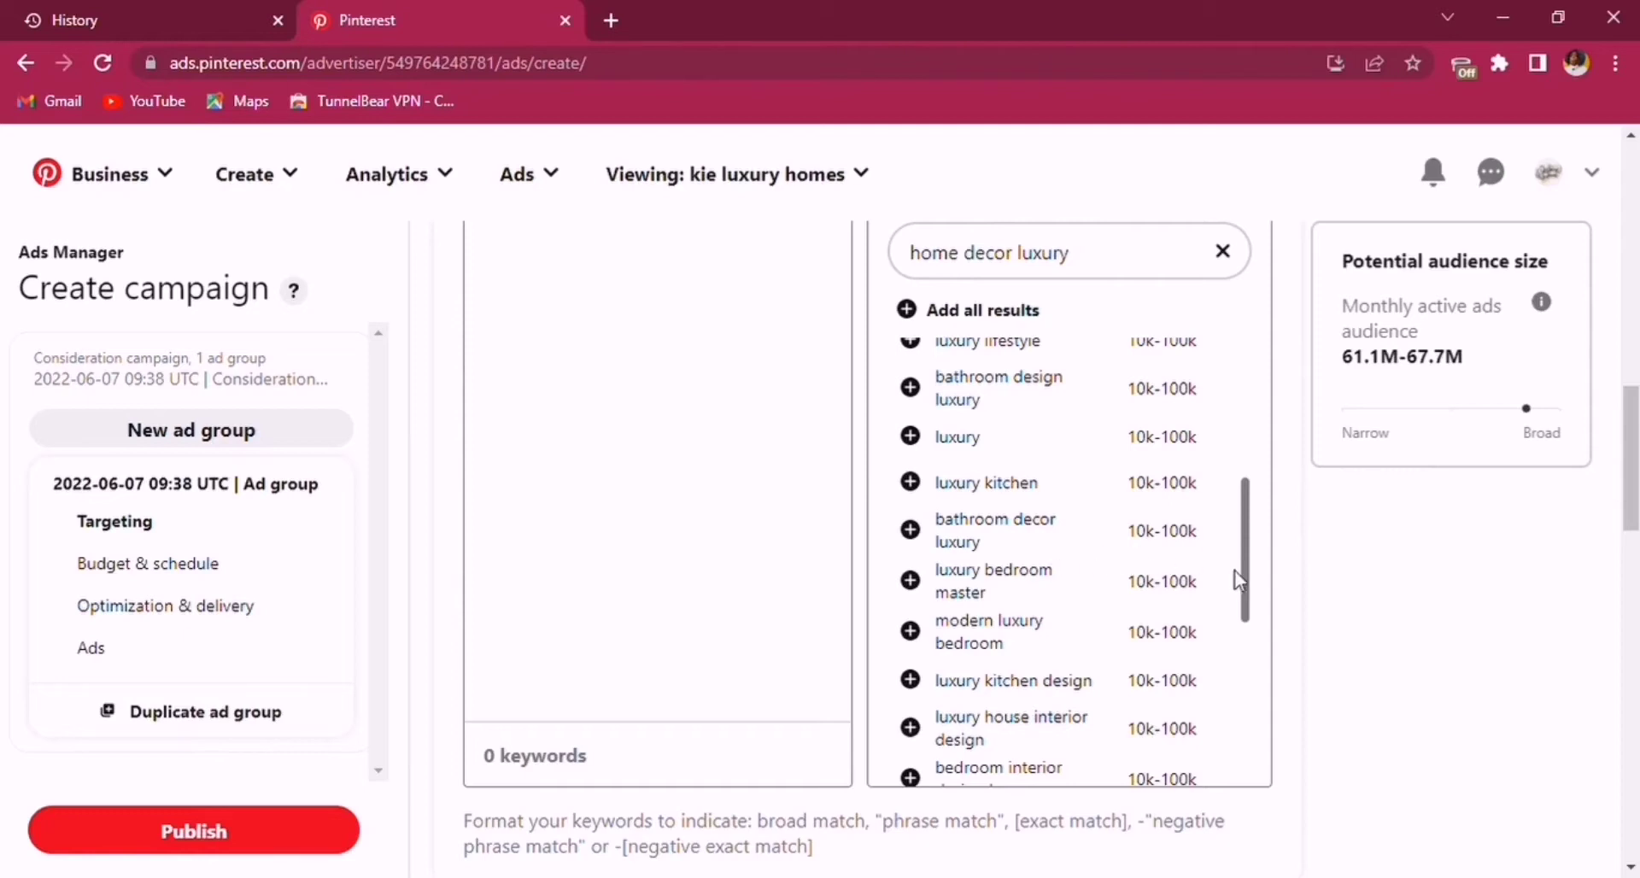
pyautogui.scroll(1, 1241, 564)
pyautogui.moveTo(1241, 564); pyautogui.dragTo(1226, 497)
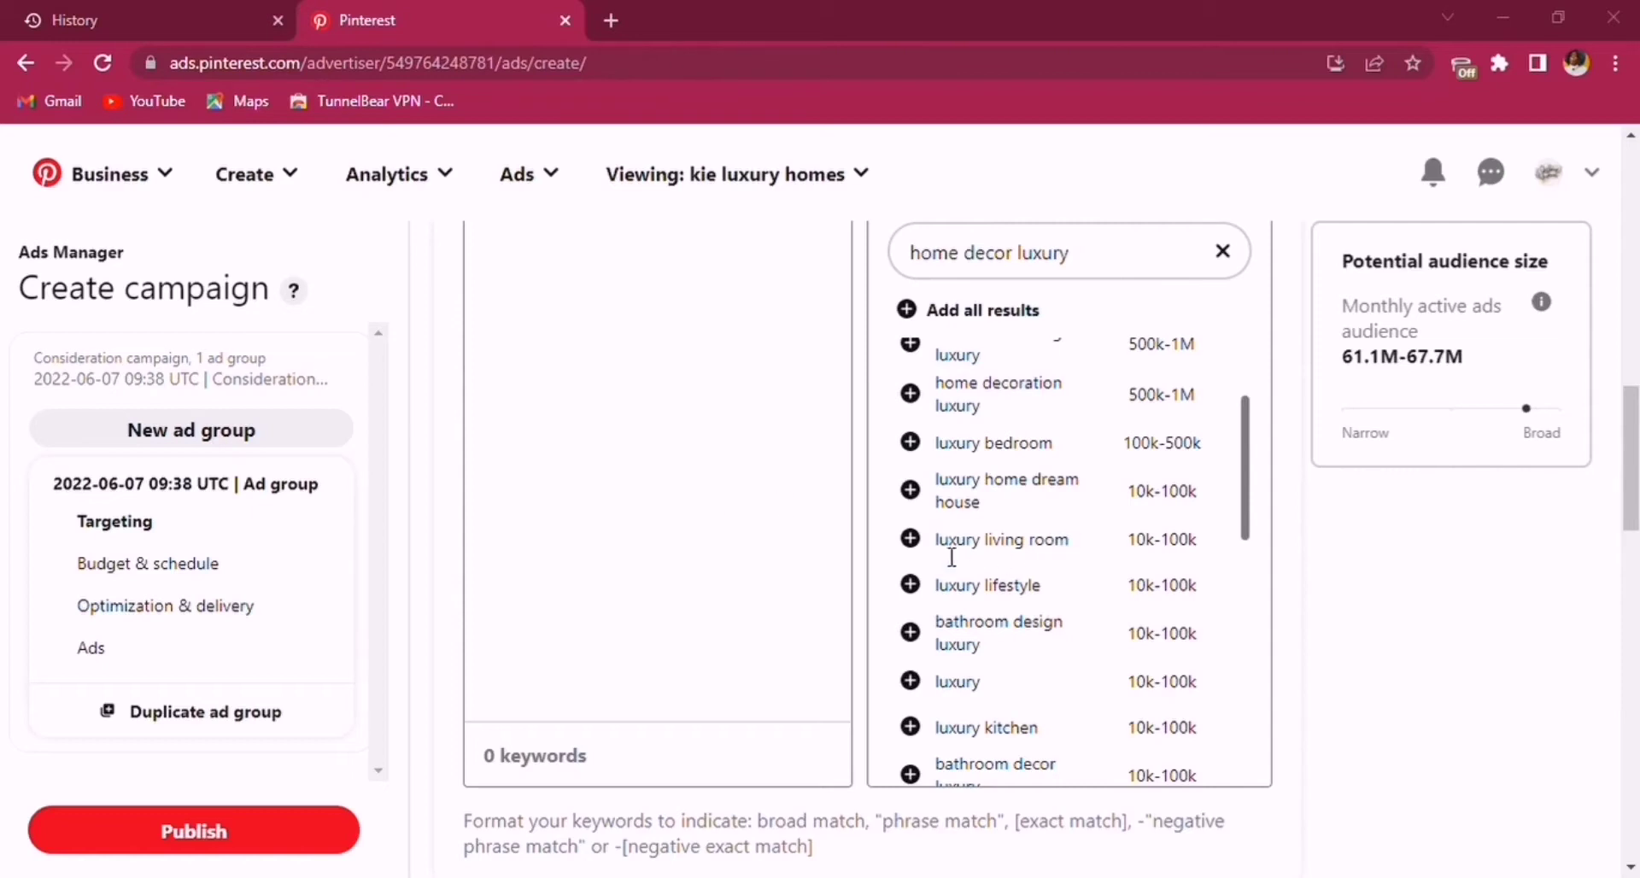
# Examine the niche suggestions luxury living room, bathroom design luxury and luxury home decor, and load more luxury keywords.
pyautogui.moveTo(937, 540); pyautogui.dragTo(1087, 555)
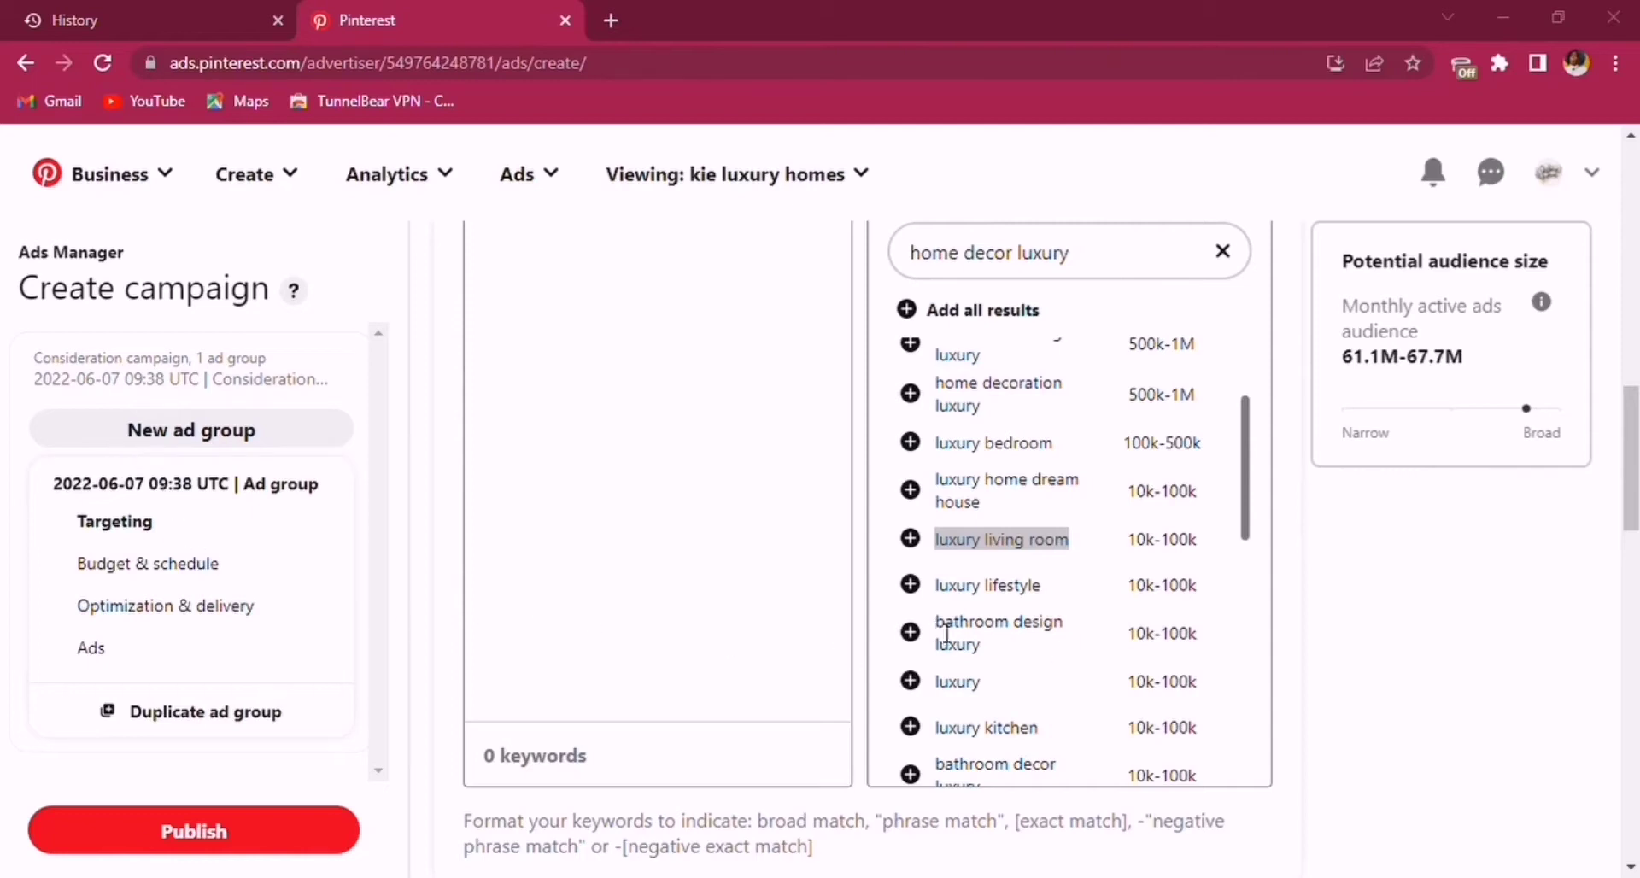
pyautogui.moveTo(936, 622); pyautogui.dragTo(987, 654)
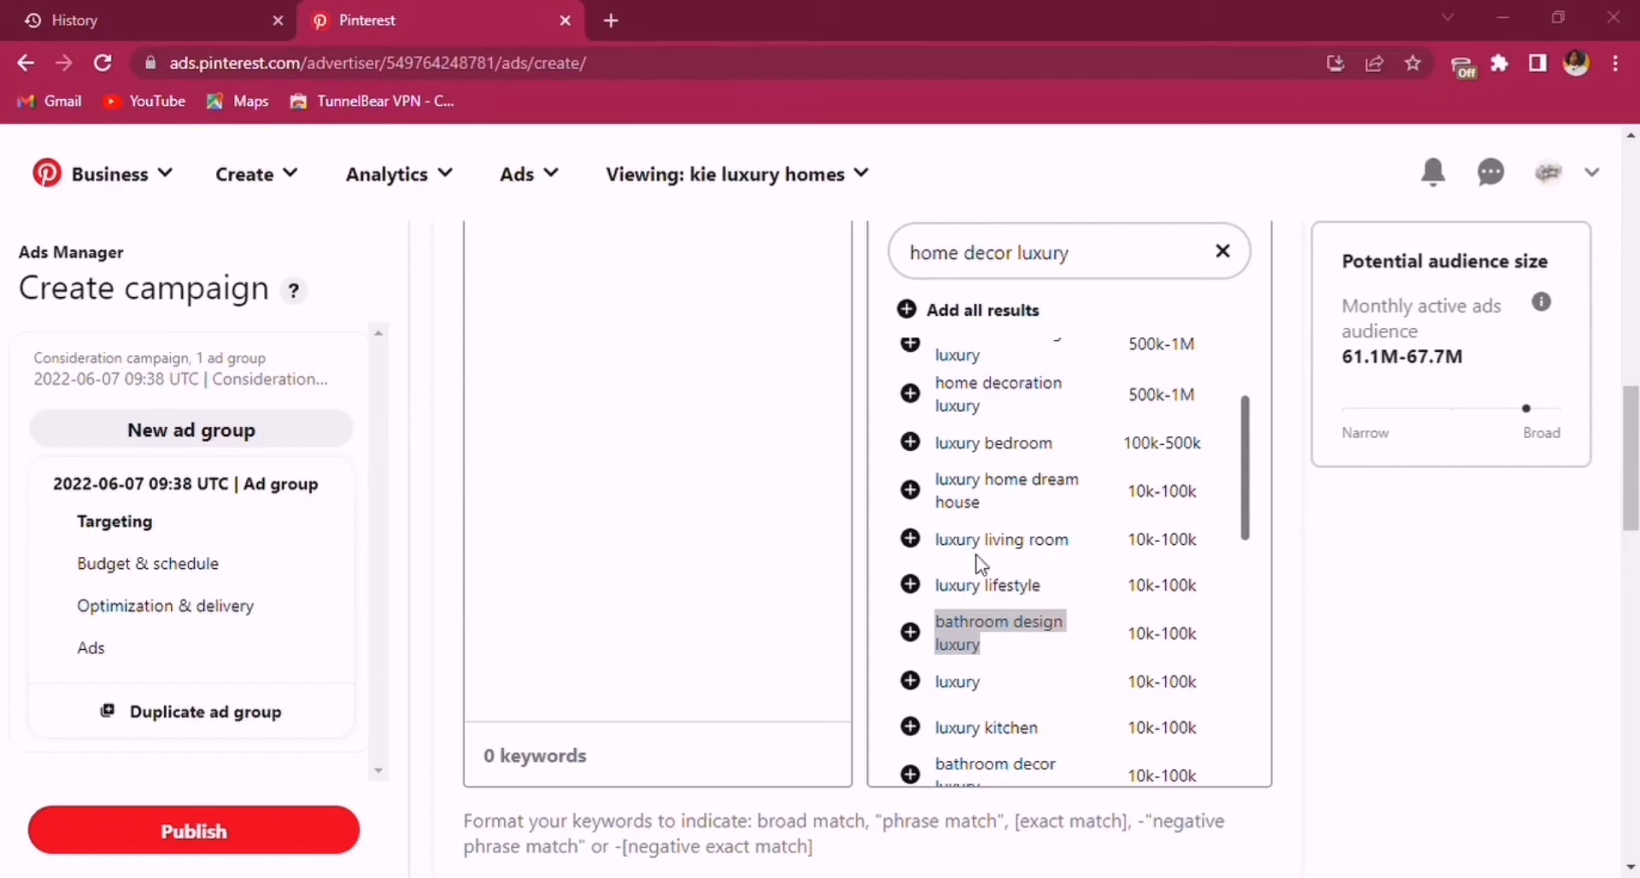
pyautogui.scroll(-10, 960, 585)
pyautogui.moveTo(936, 675); pyautogui.dragTo(1046, 683)
pyautogui.click(1058, 742)
pyautogui.scroll(-2, 1260, 611)
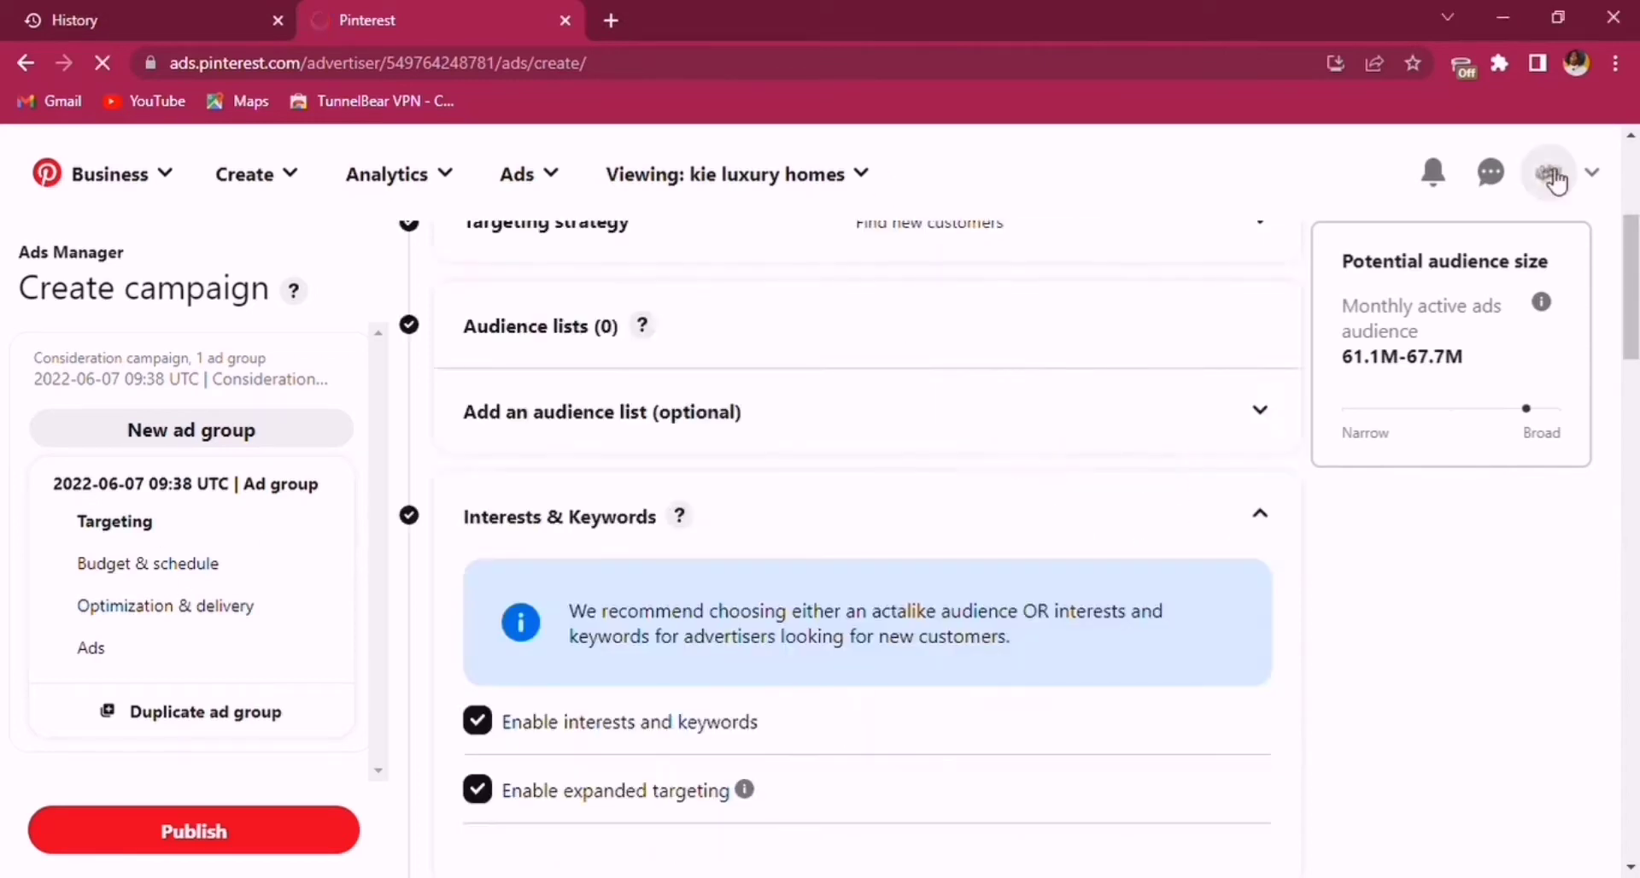
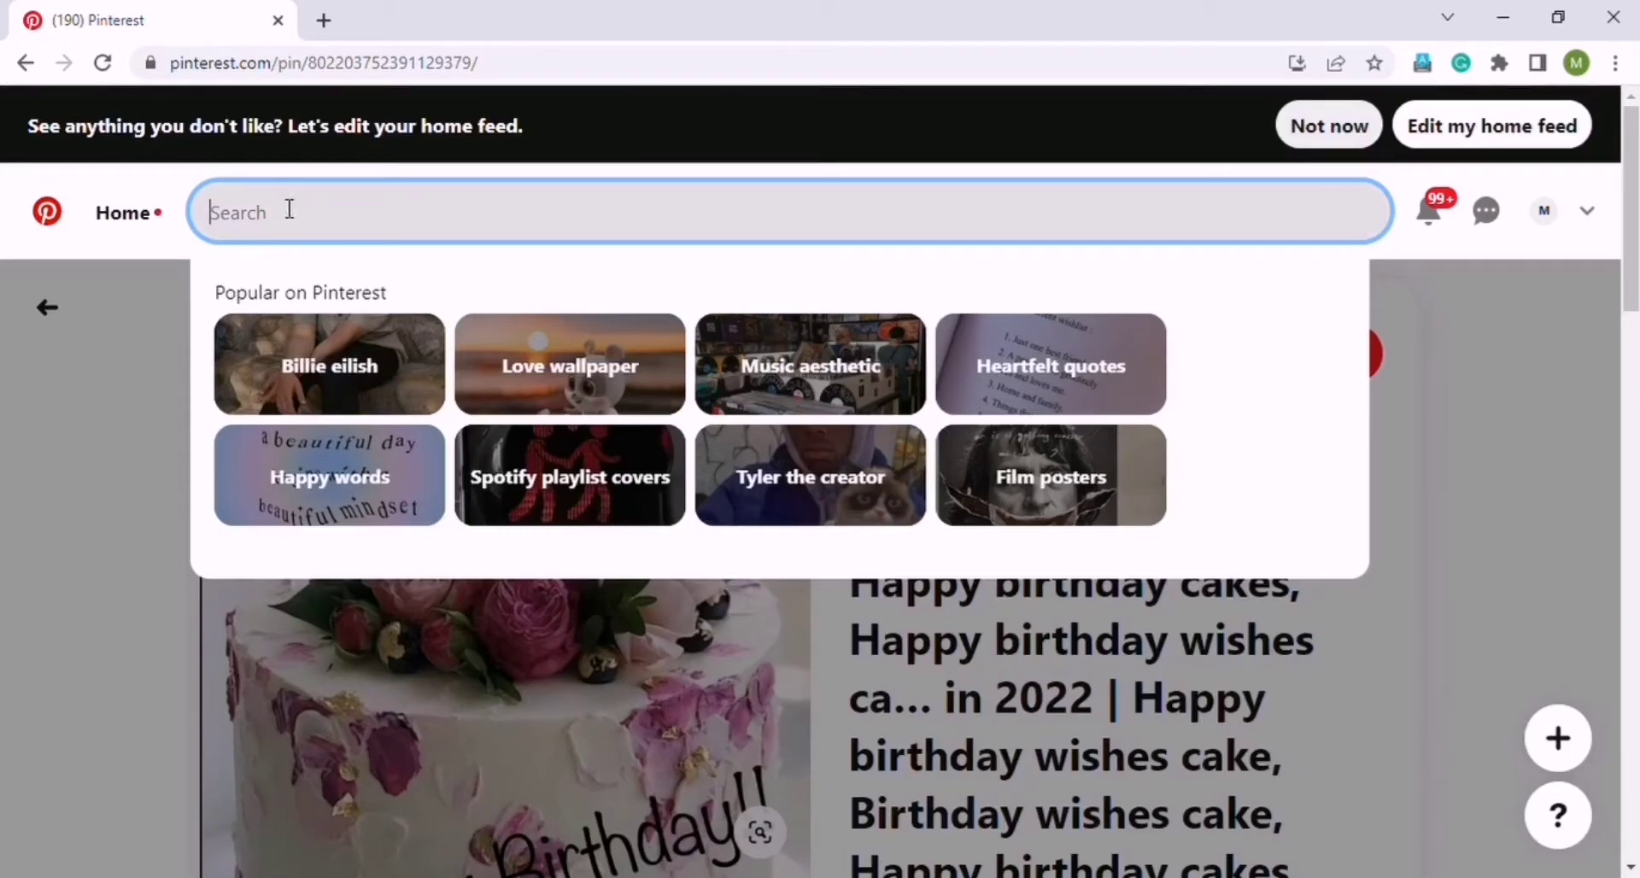
# Search Pinterest's pins for "home decor" from the open birthday cake pin page, reviewing the autocomplete suggestions first.
pyautogui.write('home d')
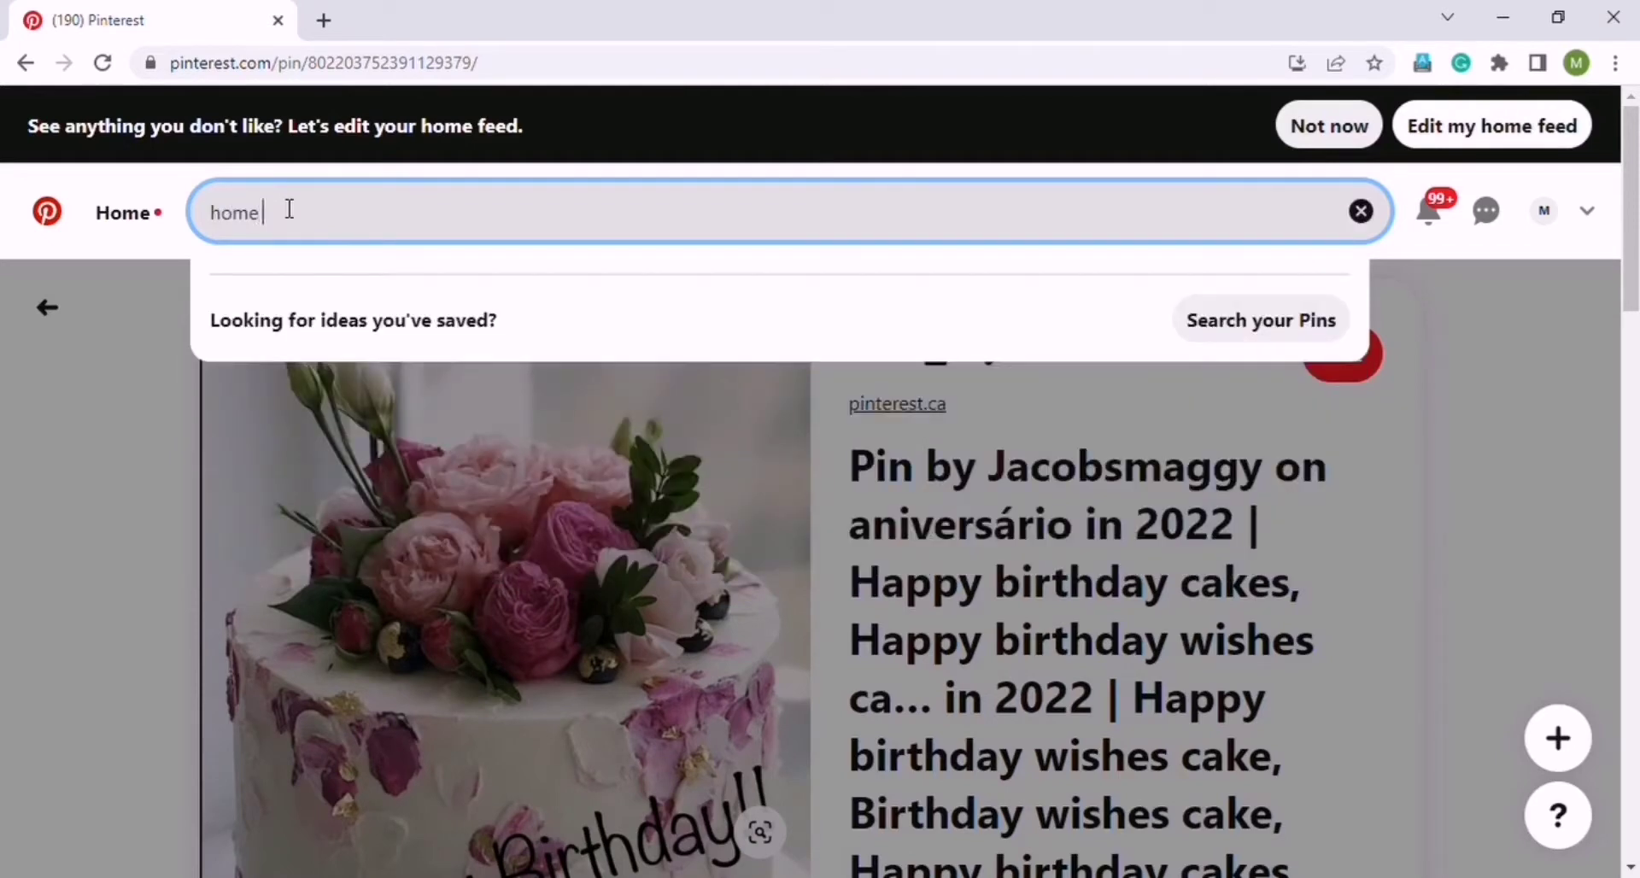
pyautogui.write('ecor')
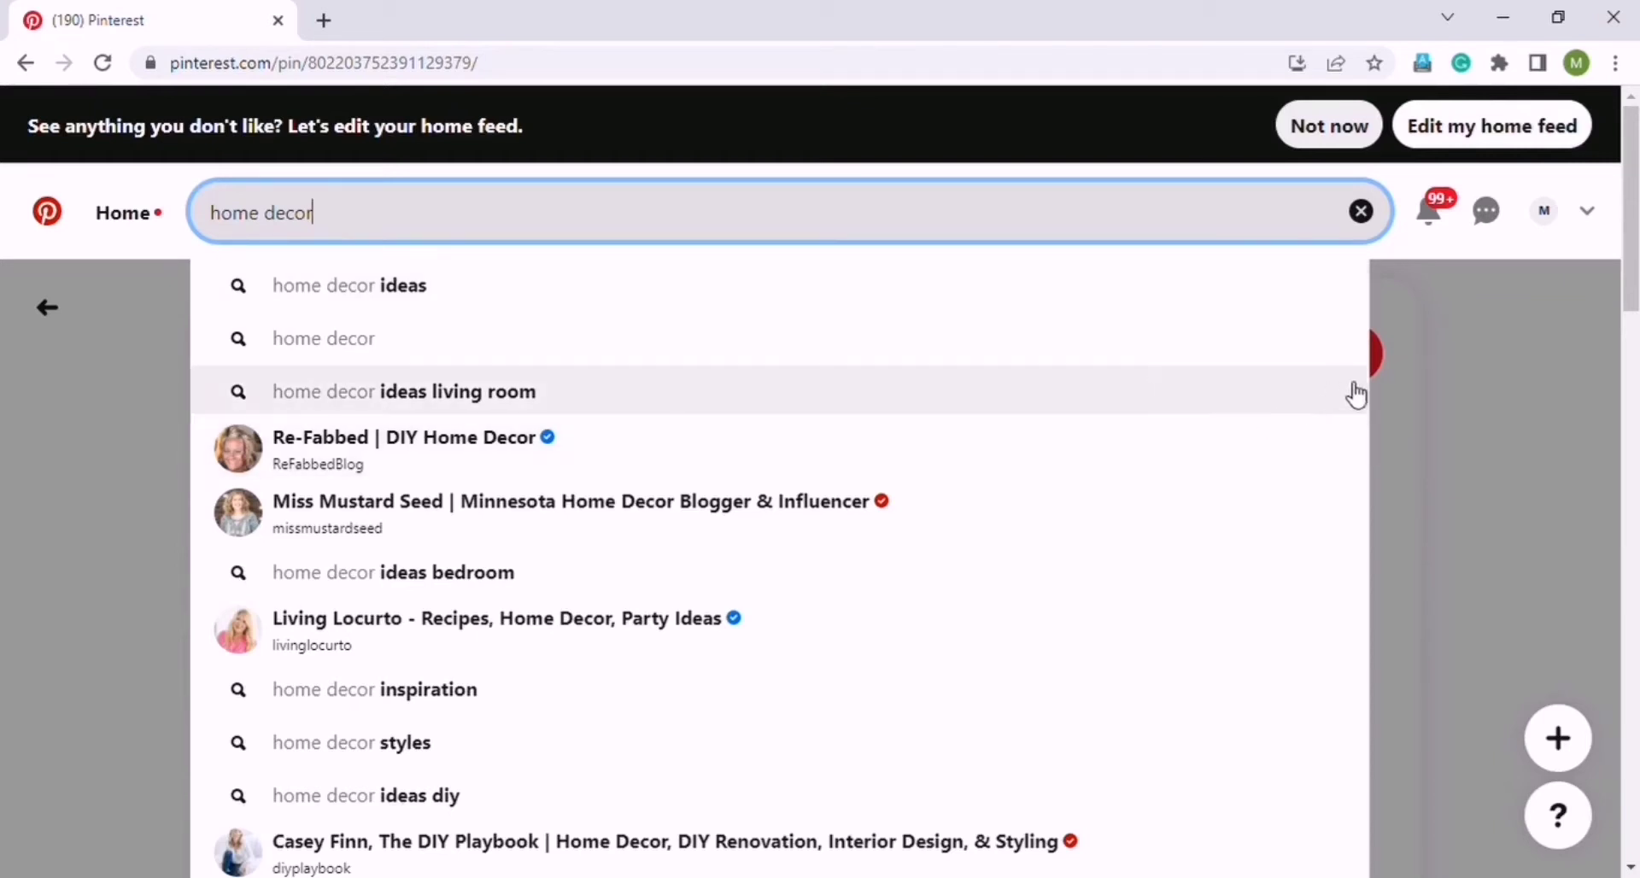
pyautogui.moveTo(1631, 299); pyautogui.dragTo(1631, 342)
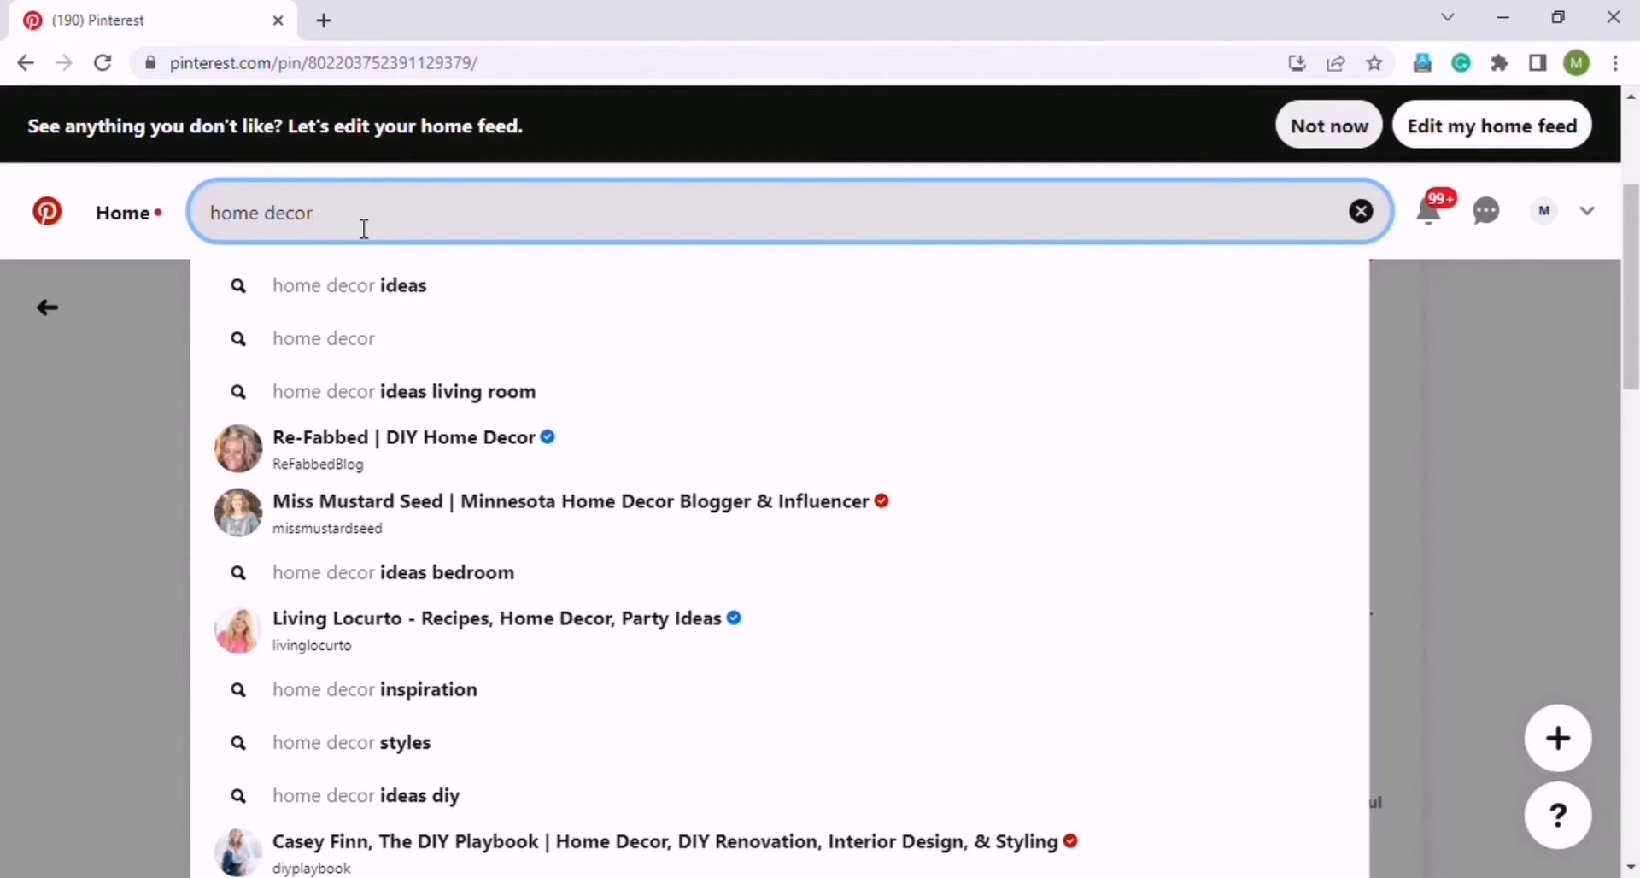
pyautogui.press('Return')
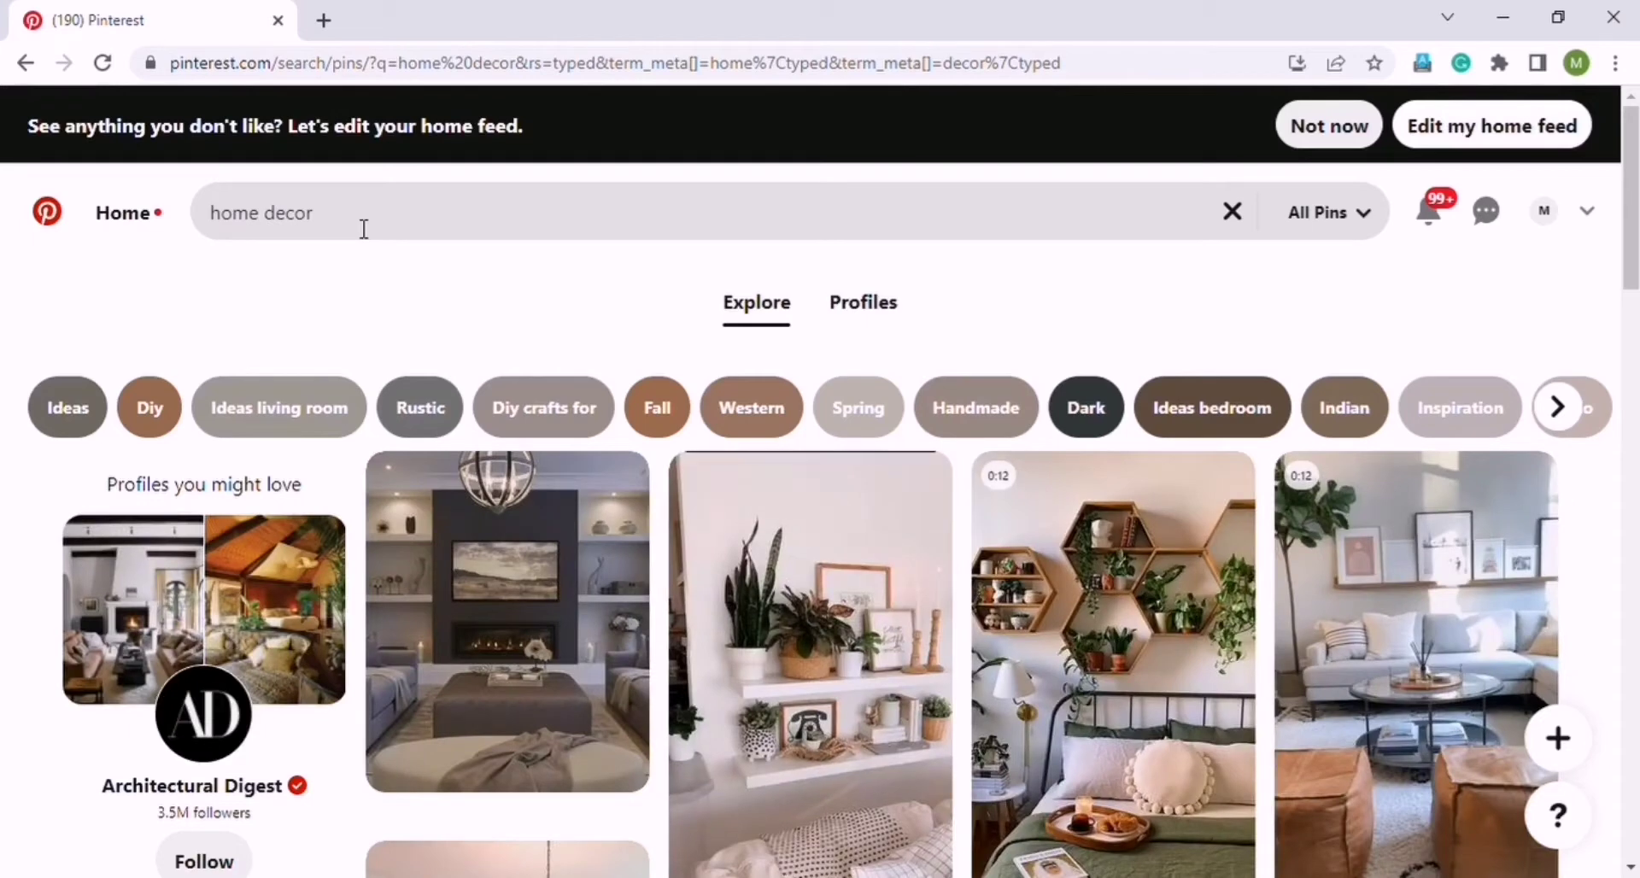
# Examine the home decor search results, comparing the pin images and their reactions.
pyautogui.moveTo(415, 566)
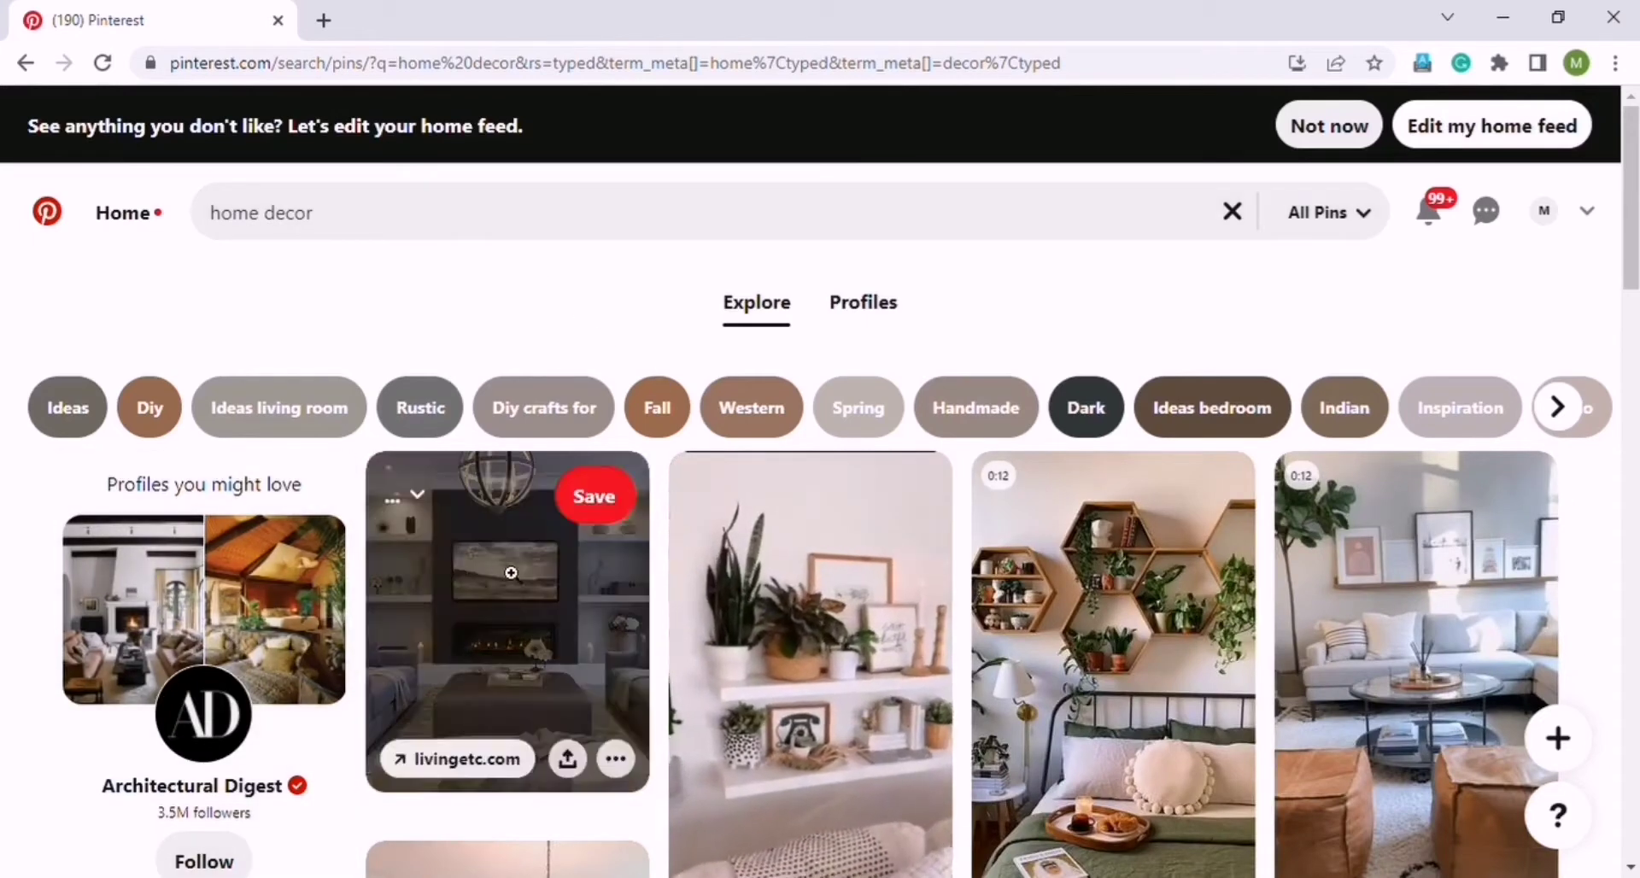
pyautogui.moveTo(1036, 641)
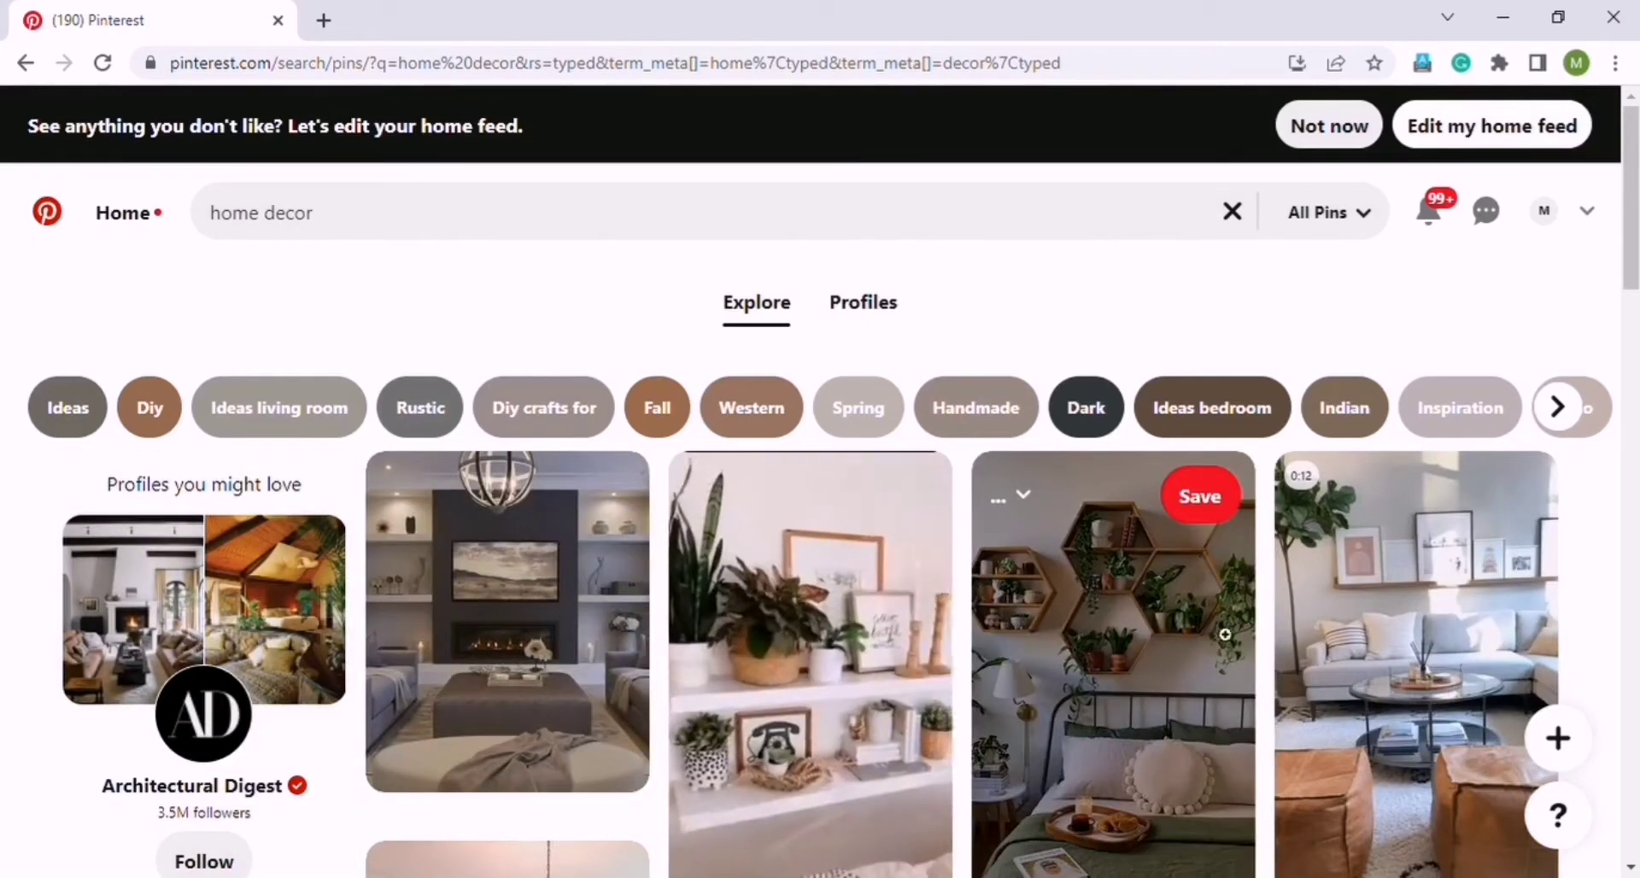
pyautogui.moveTo(914, 615)
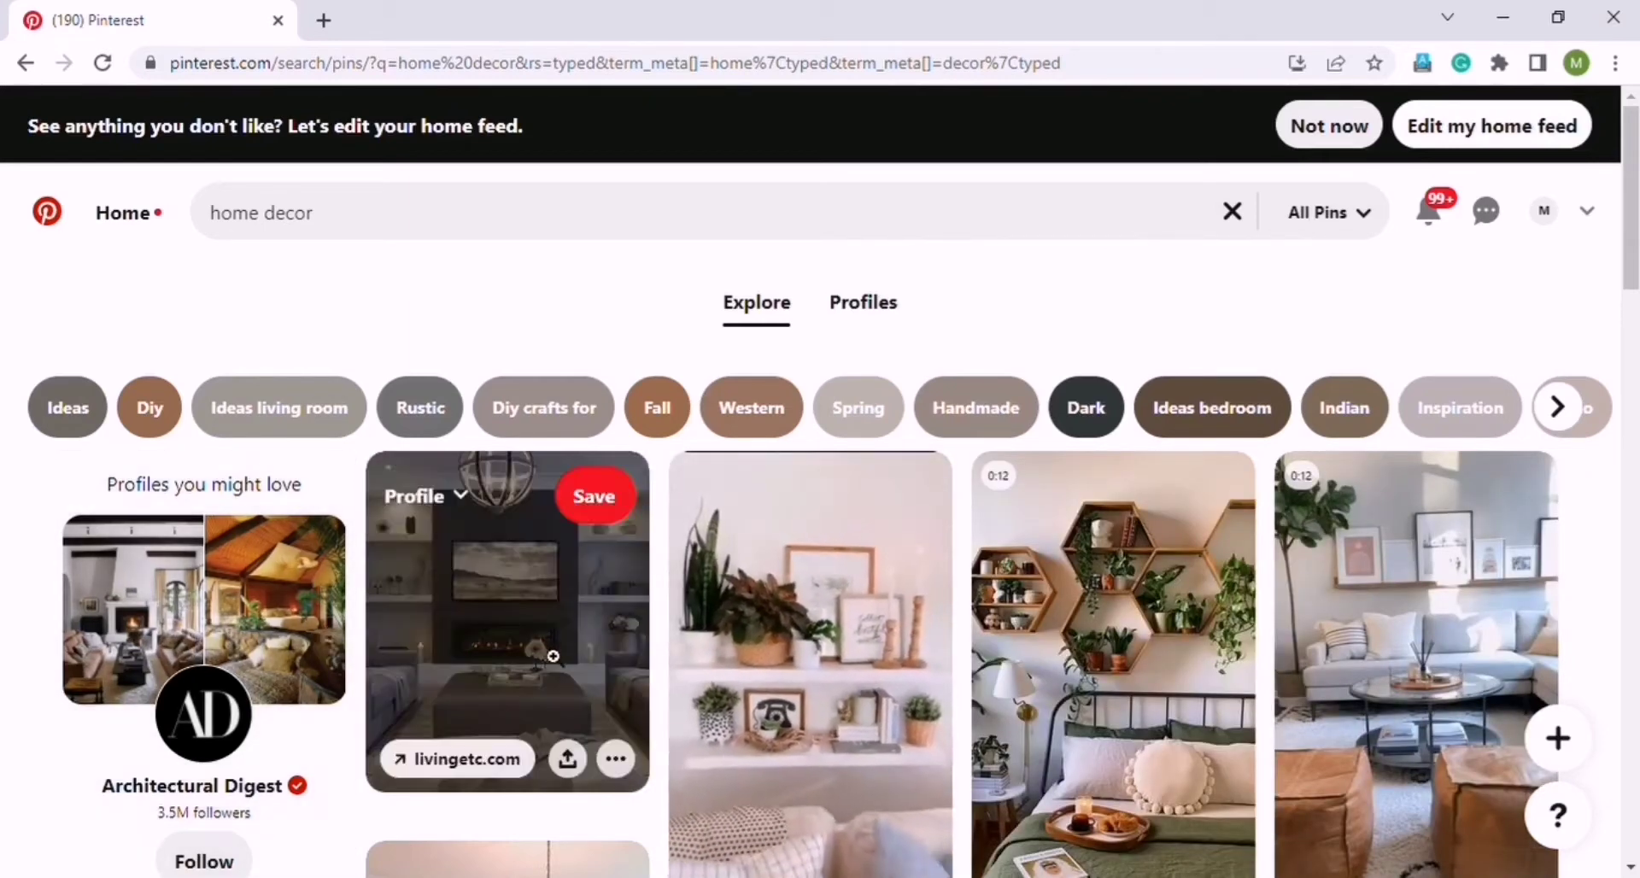
pyautogui.moveTo(819, 694)
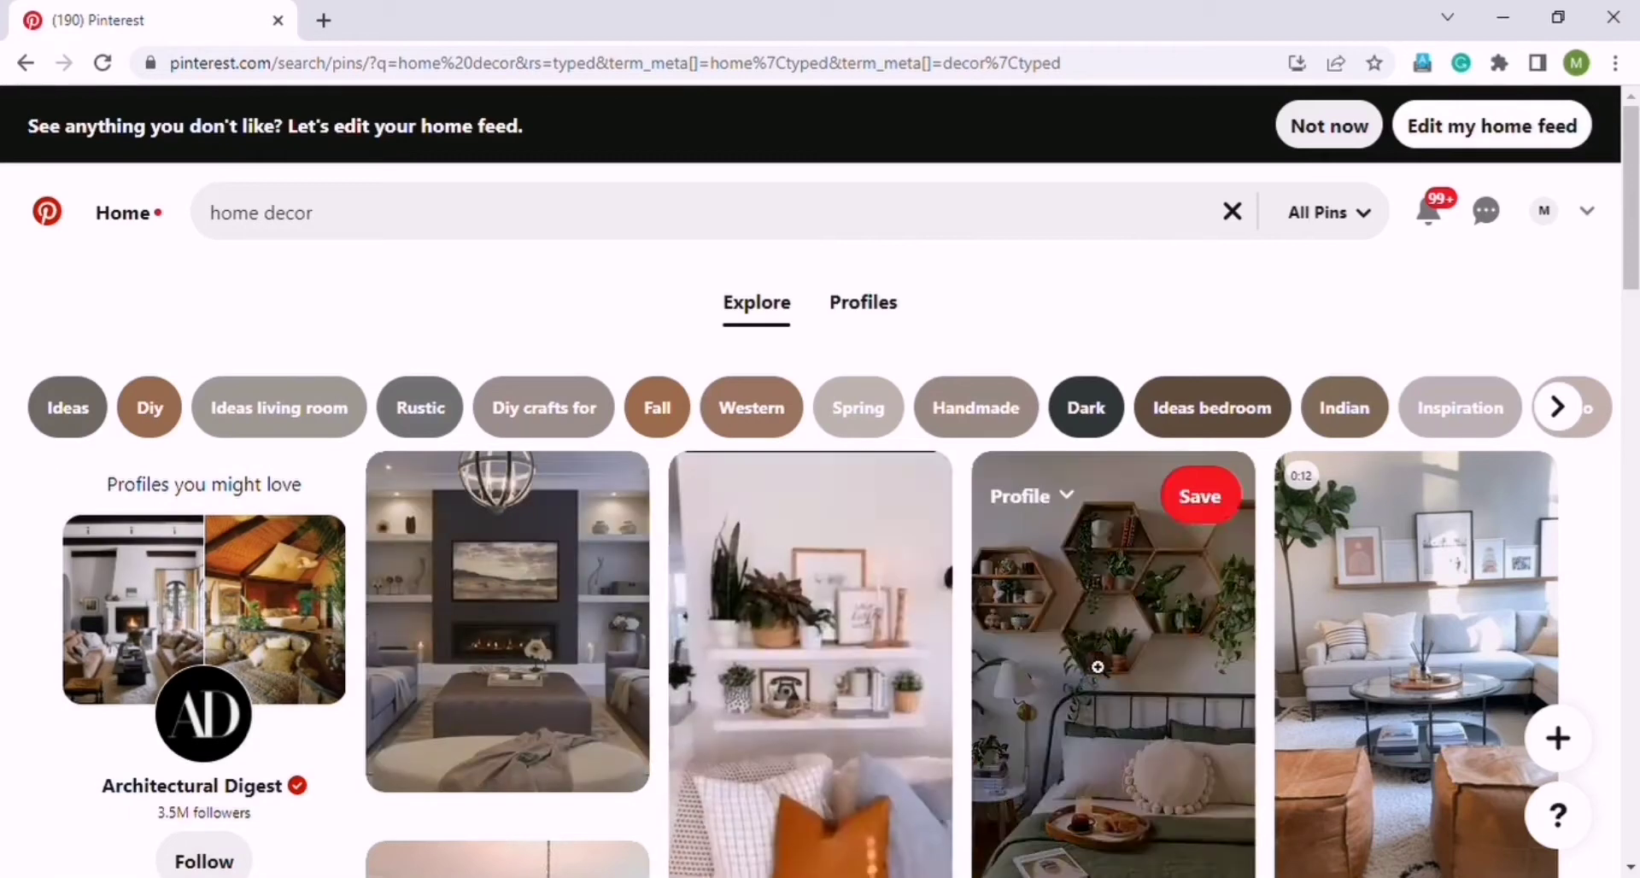
pyautogui.moveTo(1281, 636)
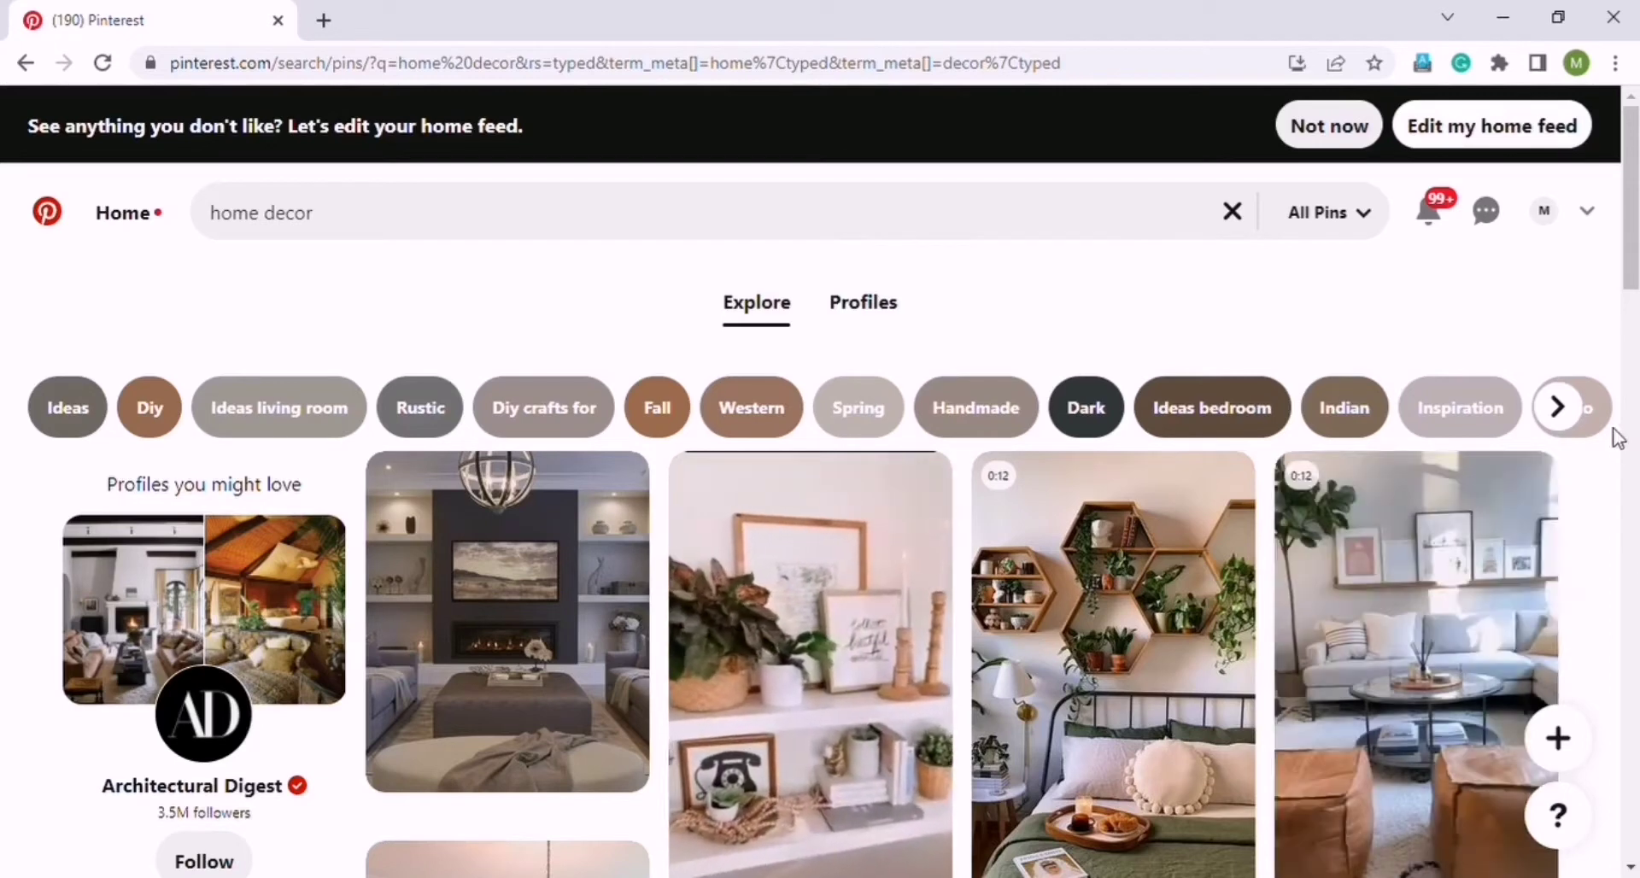
pyautogui.moveTo(1632, 210); pyautogui.dragTo(1632, 294)
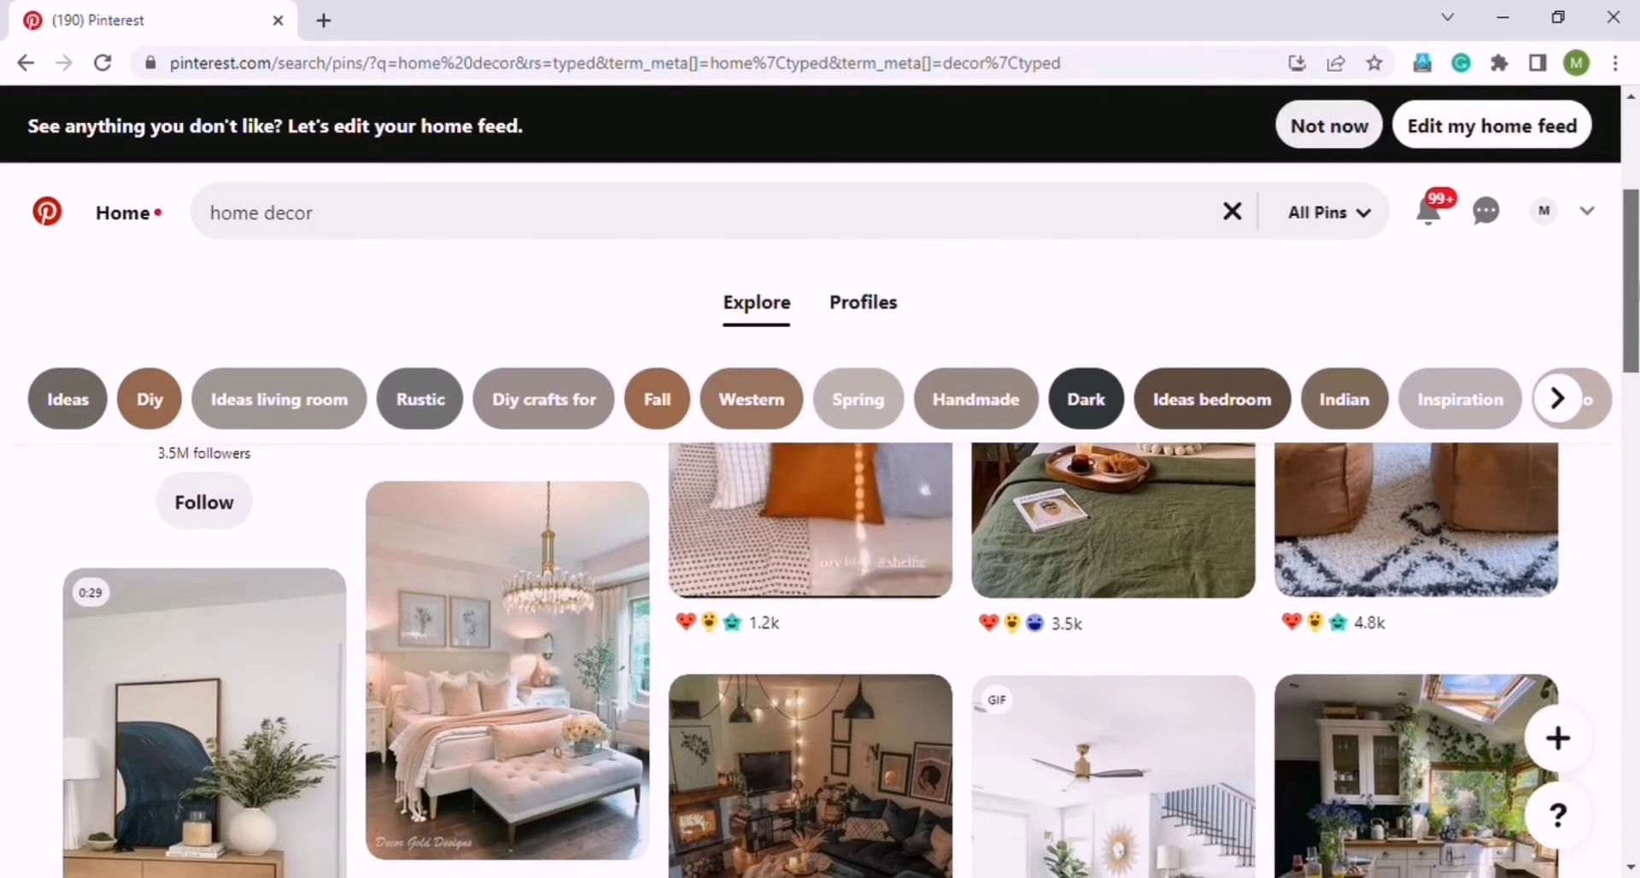
pyautogui.moveTo(1632, 294); pyautogui.dragTo(1632, 612)
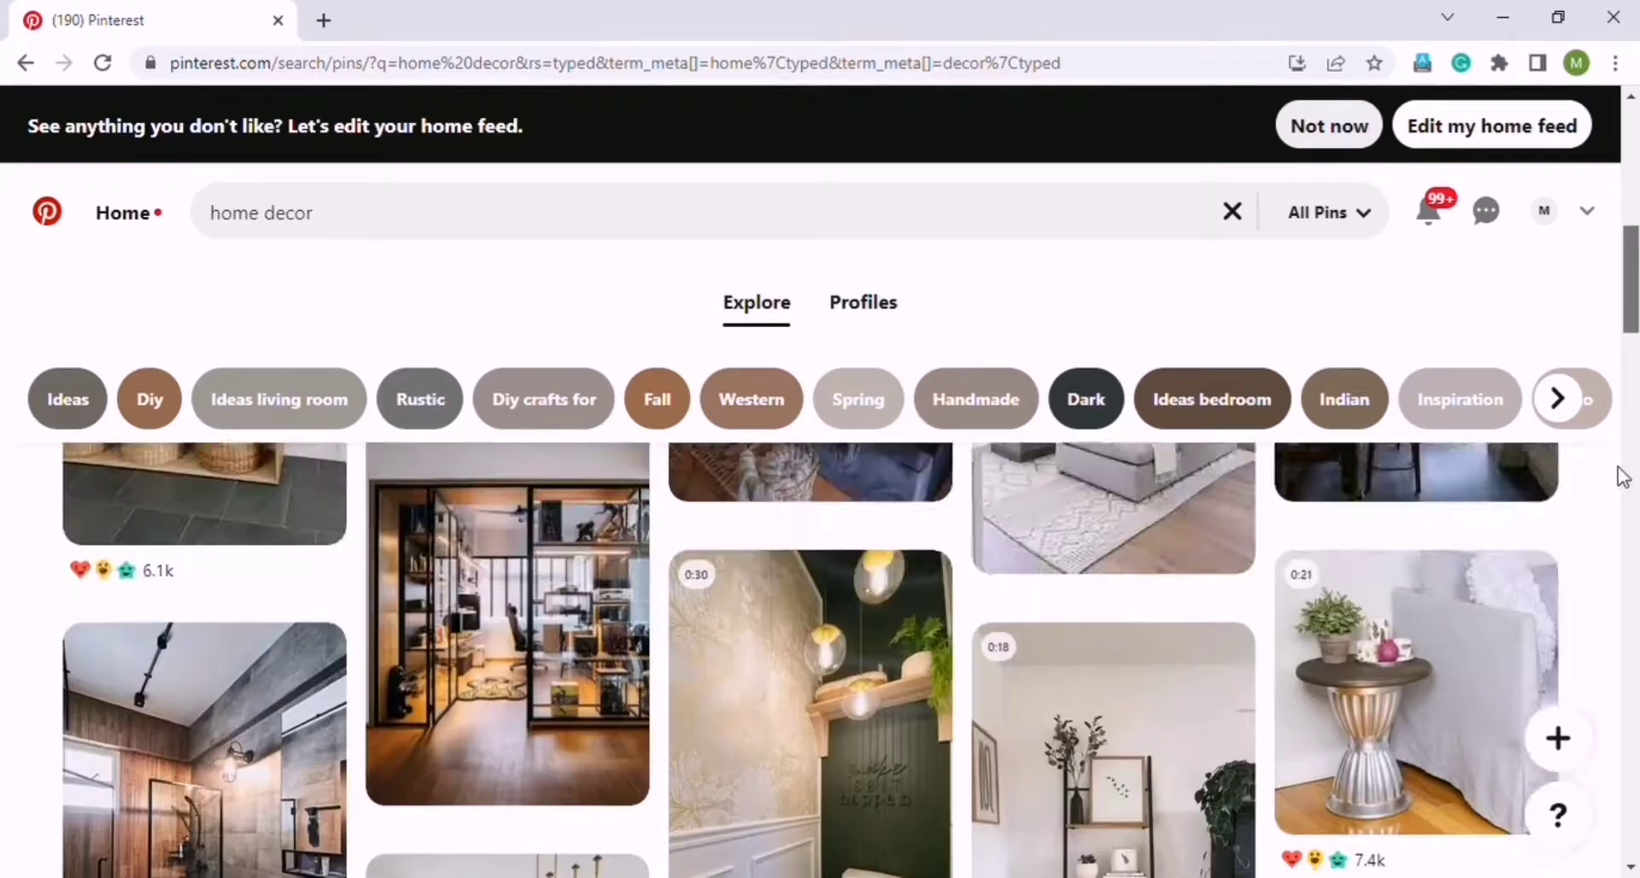
pyautogui.moveTo(1623, 476); pyautogui.dragTo(1623, 396)
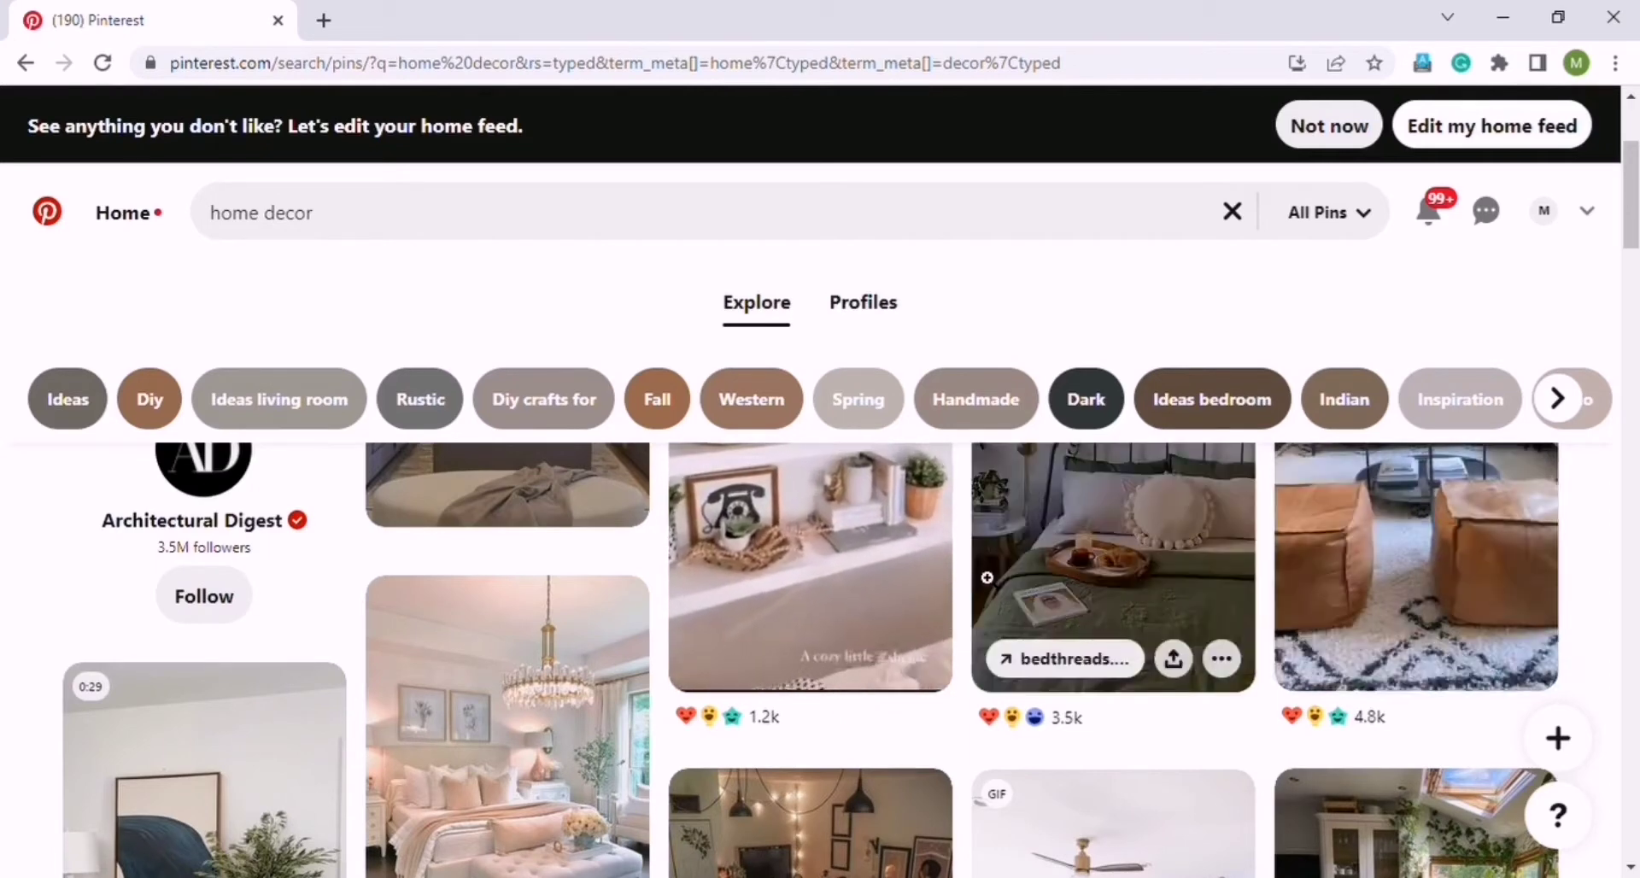
# Open the Decor Gold Designs bedroom pin with the chandelier and review its title, description and comments.
pyautogui.click(540, 743)
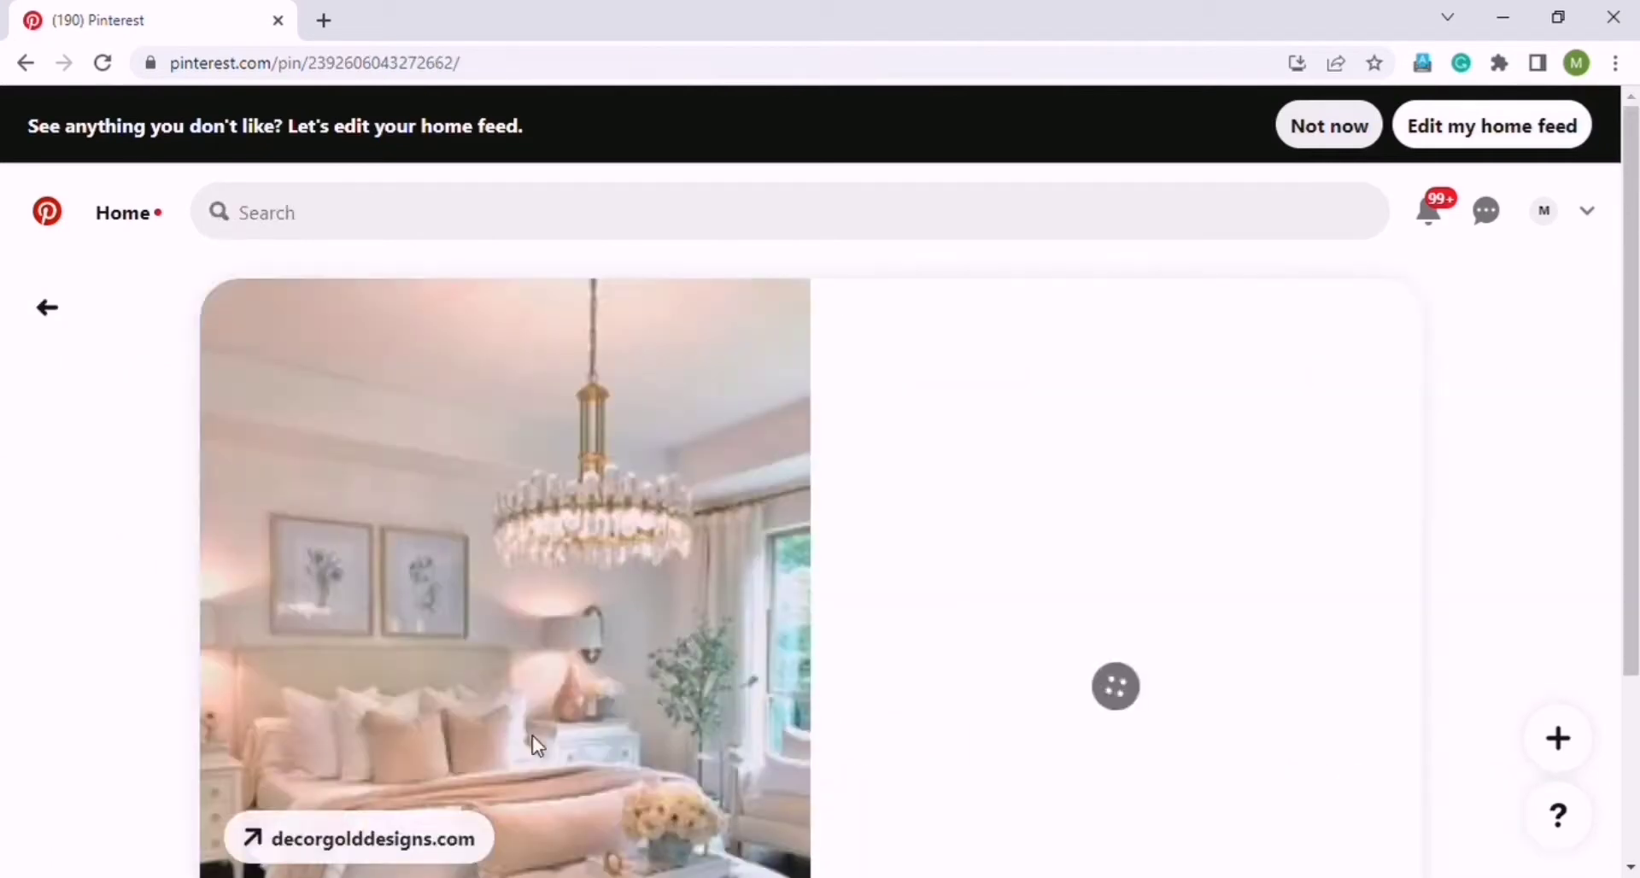
pyautogui.moveTo(1636, 295); pyautogui.dragTo(1635, 508)
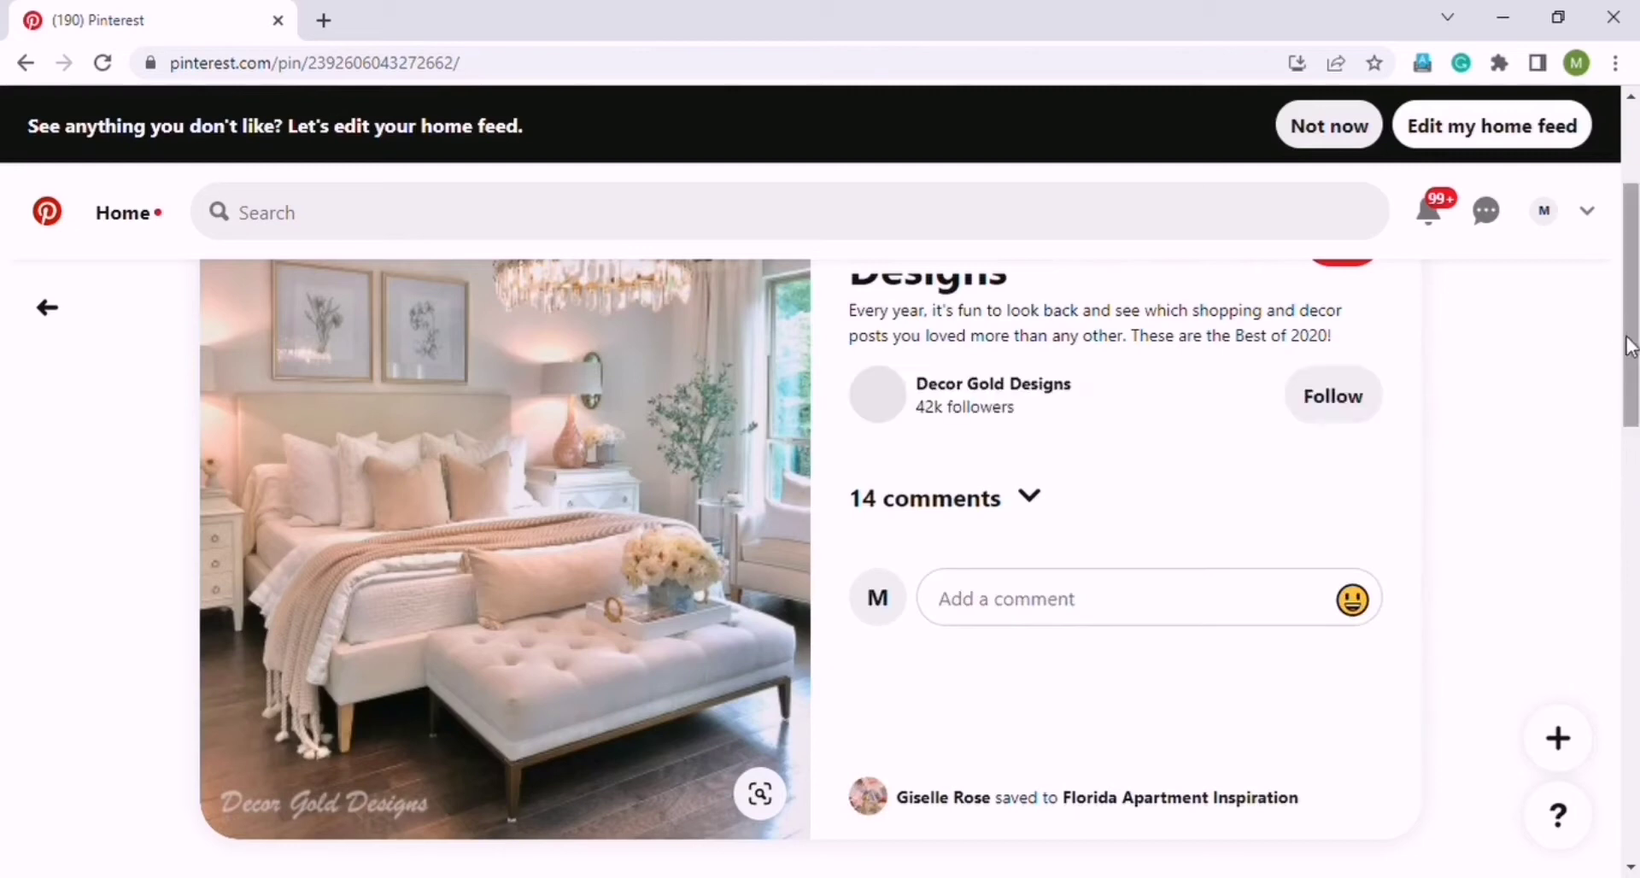
pyautogui.scroll(-1, 1632, 368)
pyautogui.scroll(-2, 1634, 368)
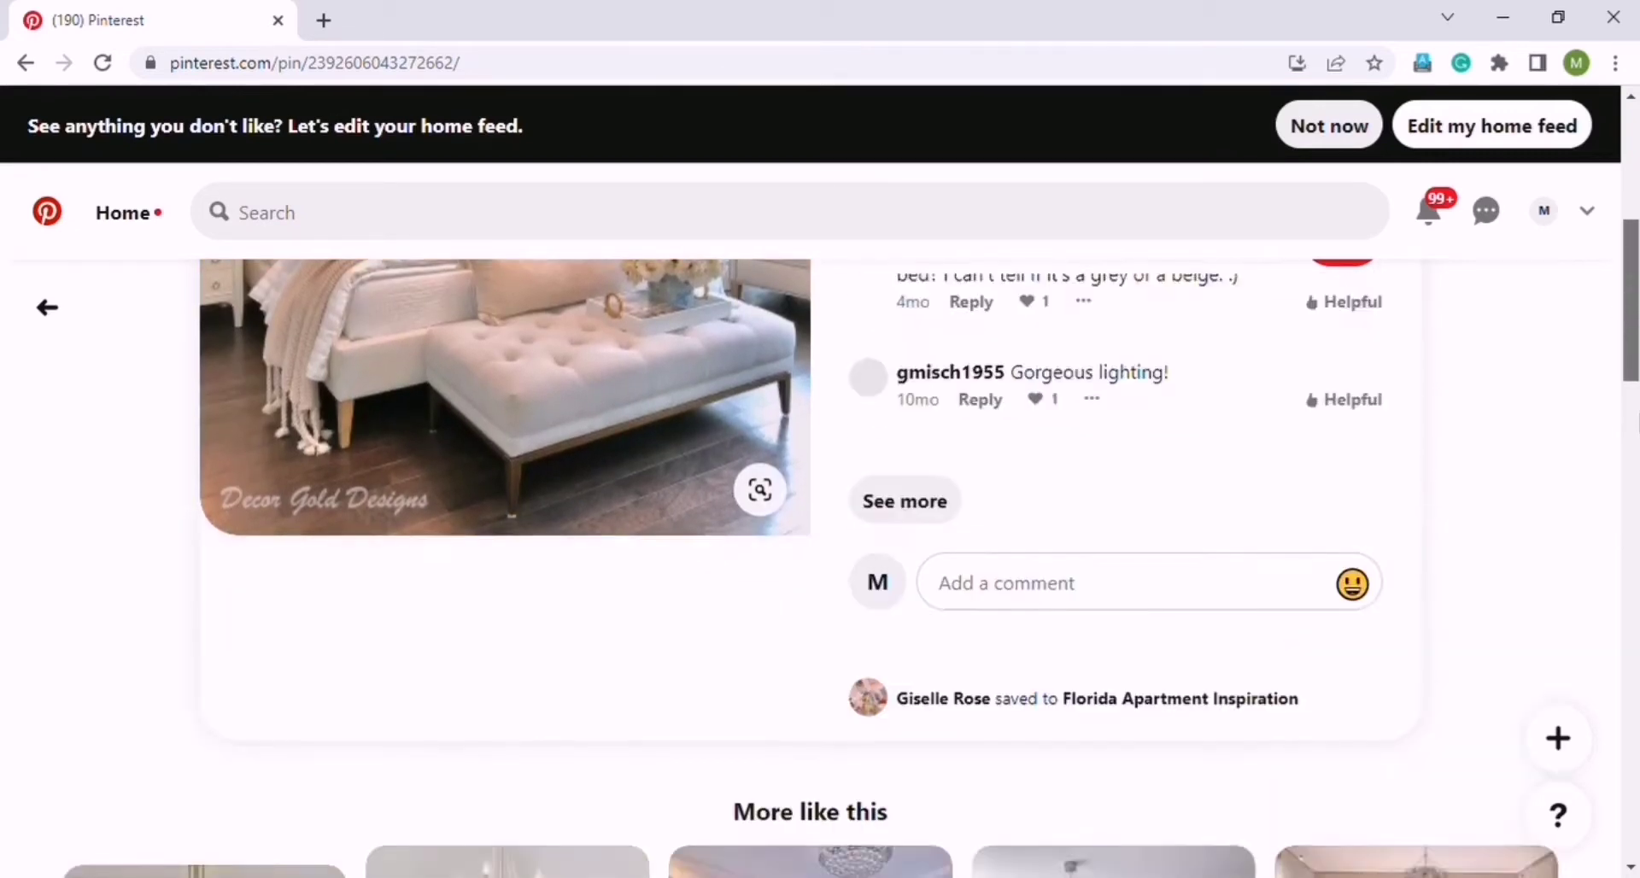
pyautogui.scroll(5, 1610, 349)
pyautogui.scroll(3, 1598, 312)
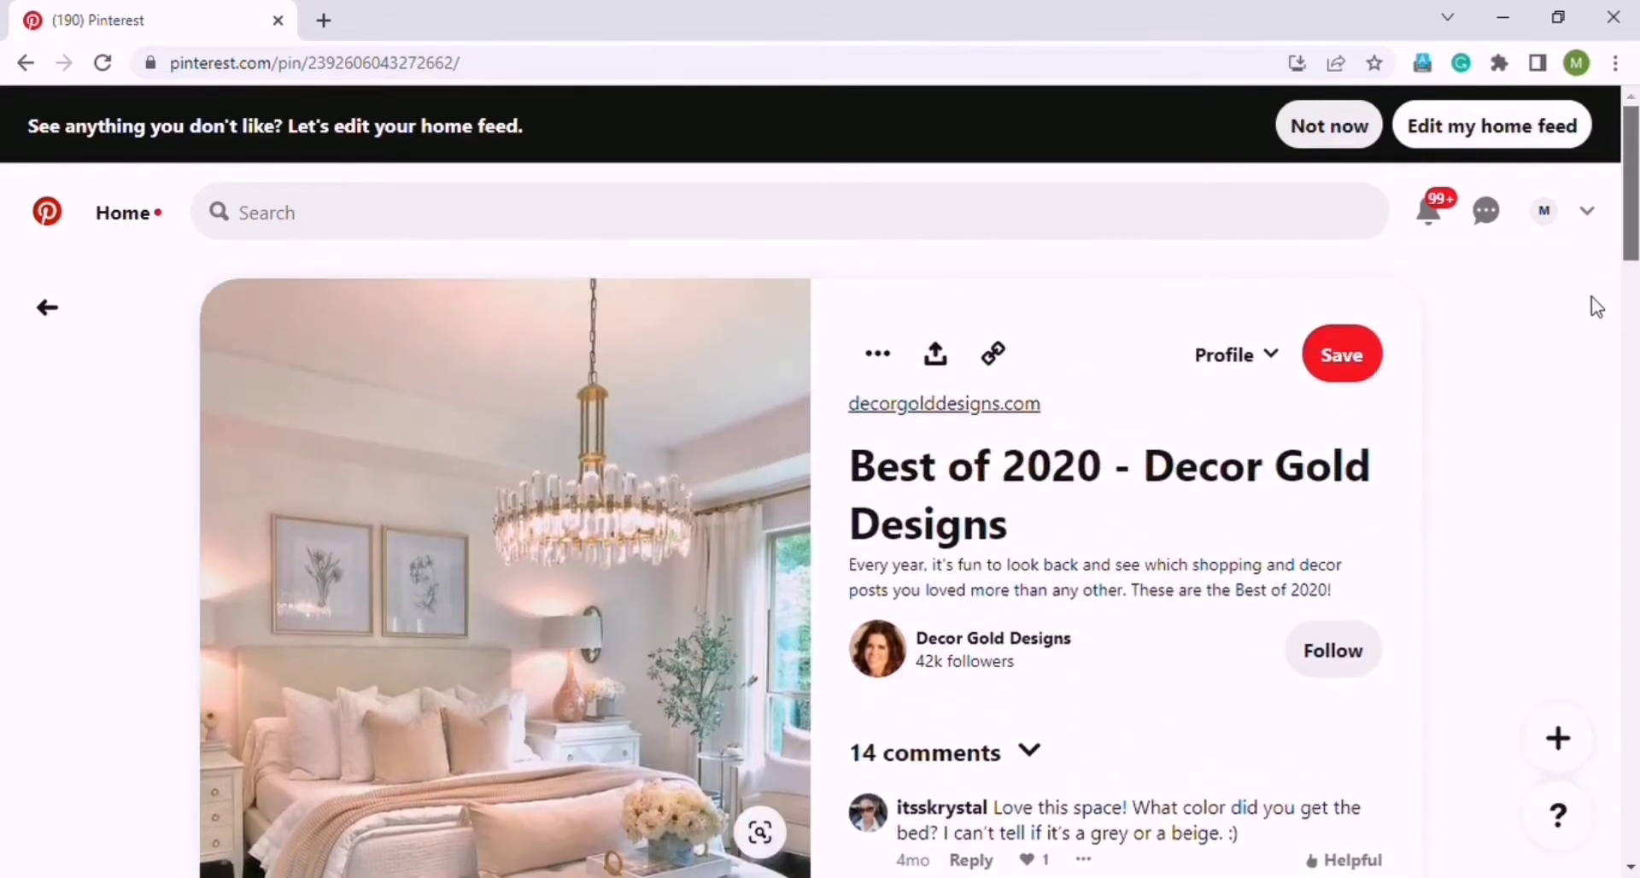
pyautogui.scroll(-2, 1597, 317)
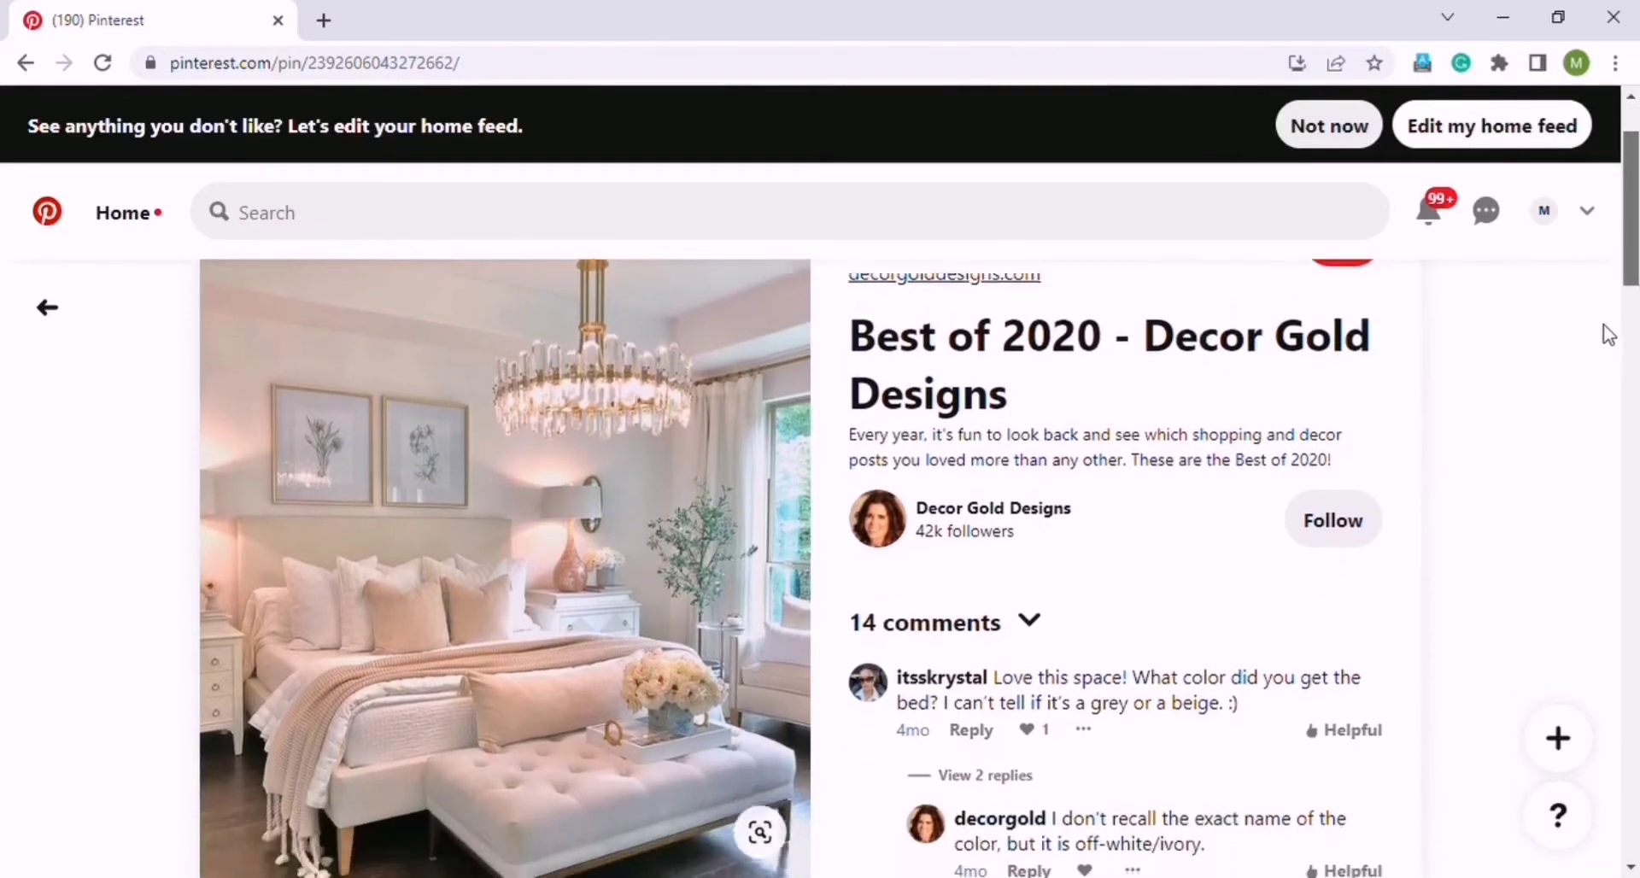
pyautogui.scroll(-1, 1614, 350)
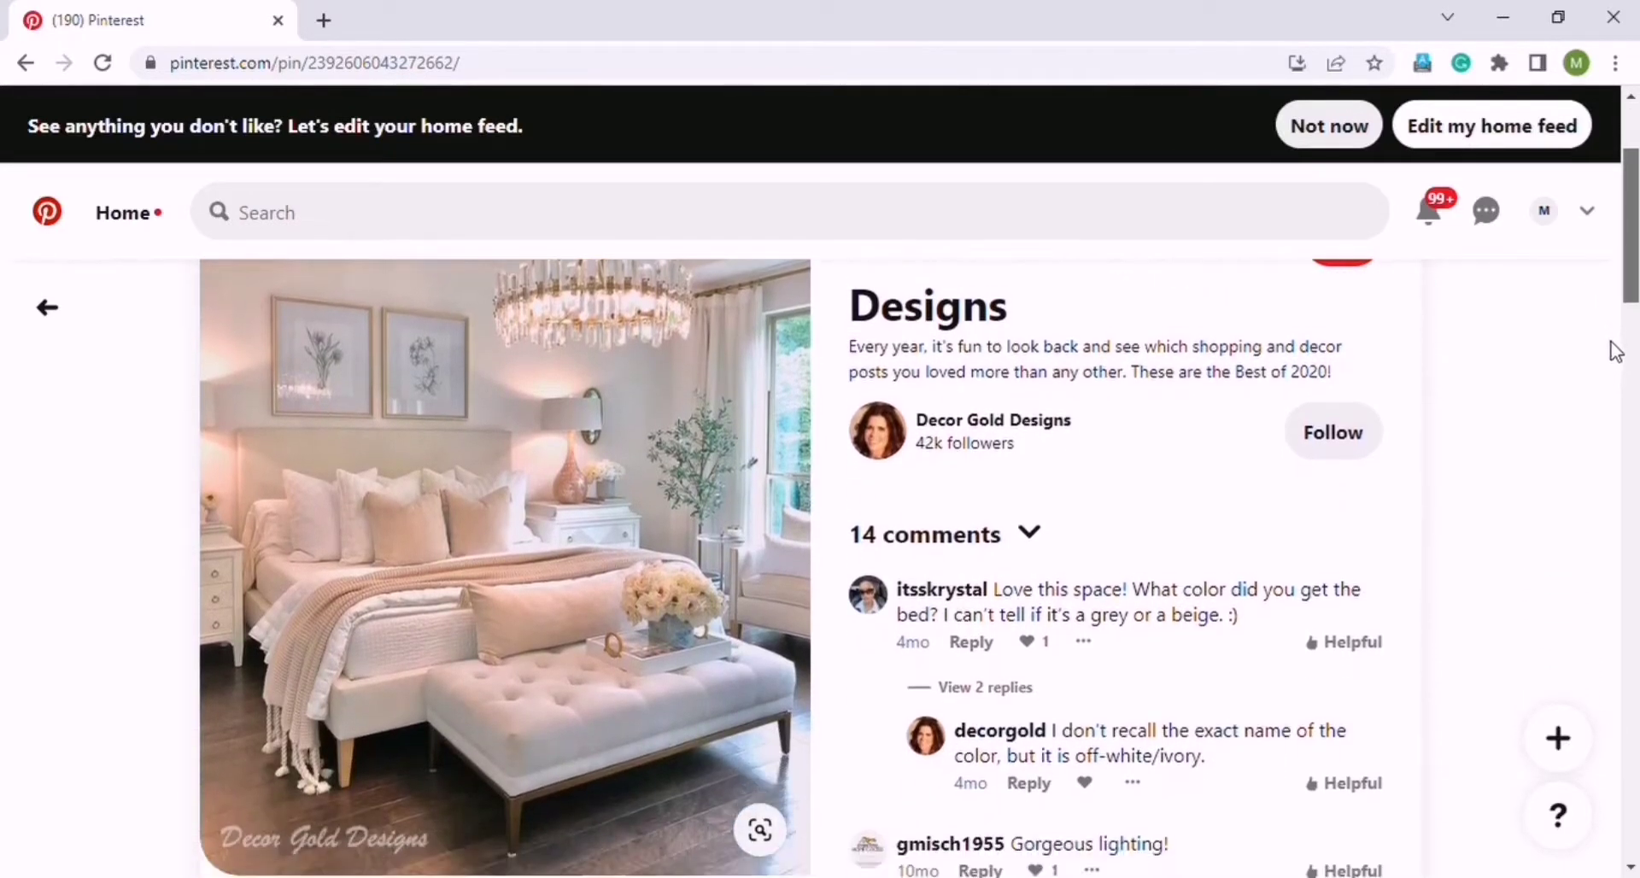
pyautogui.scroll(-2, 1619, 368)
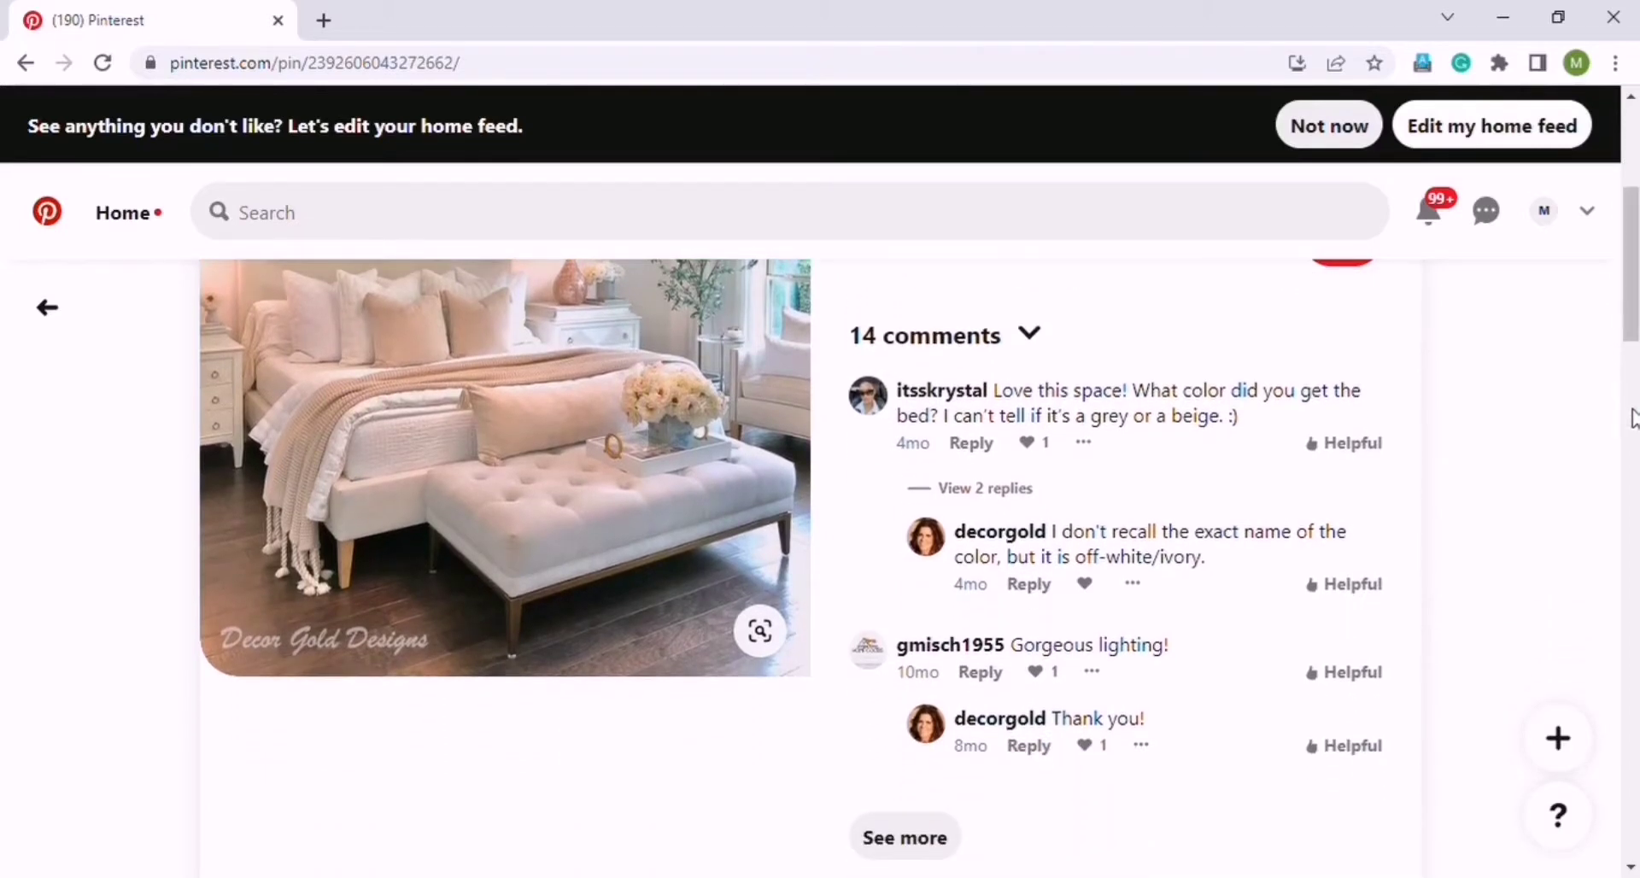
# Review the remaining comments on the Decor Gold Designs bedroom pin and the related pins below it.
pyautogui.scroll(-5, 1626, 350)
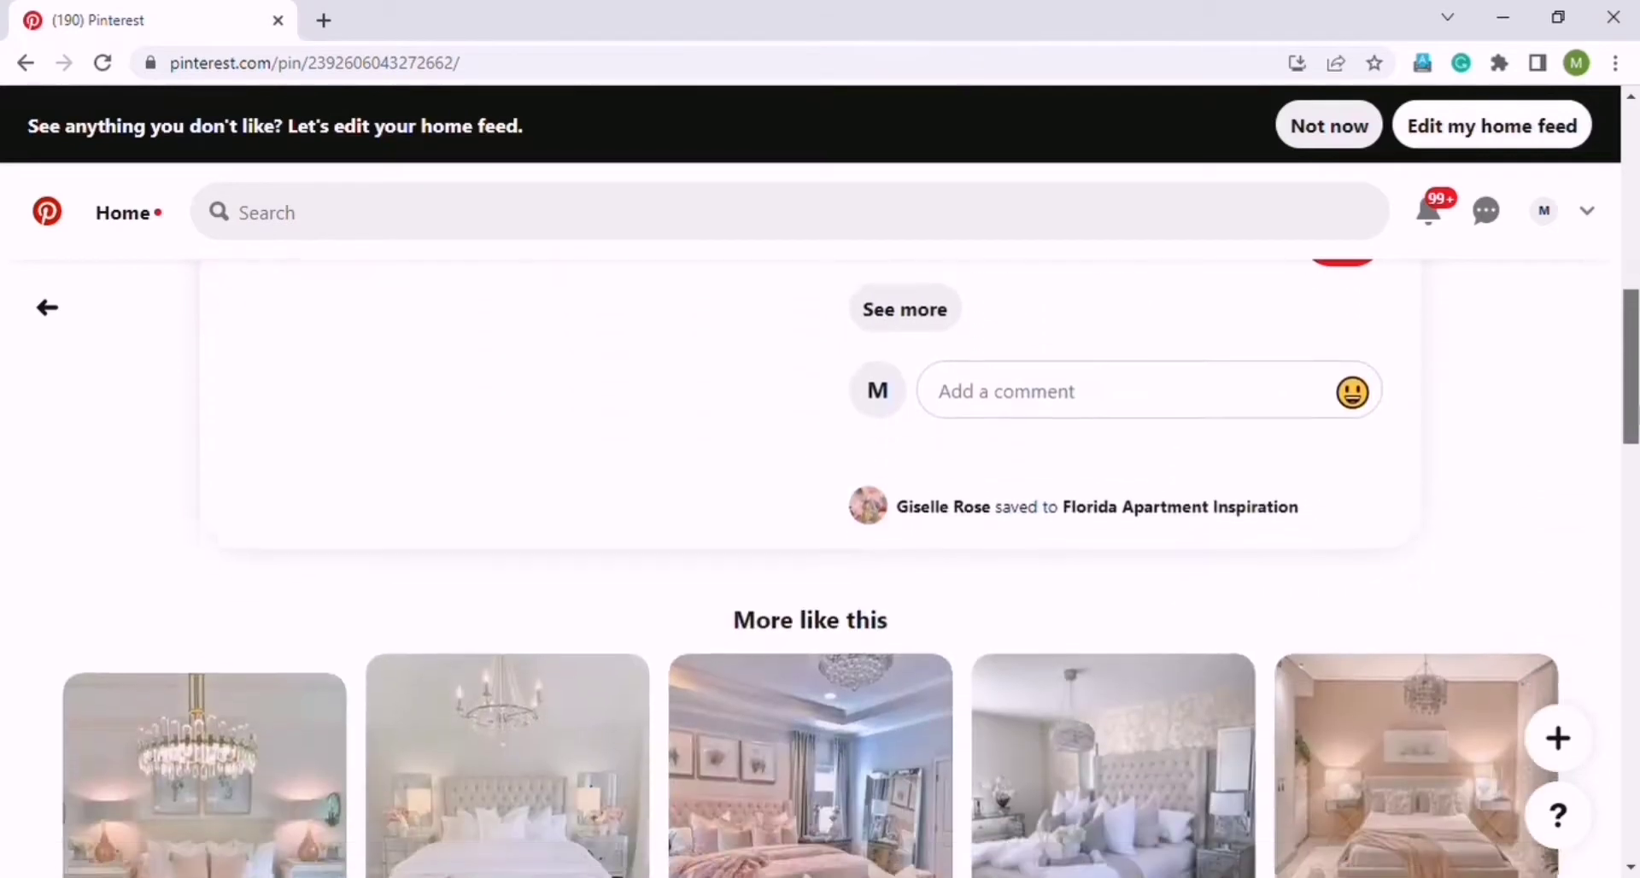
pyautogui.scroll(-2, 1626, 351)
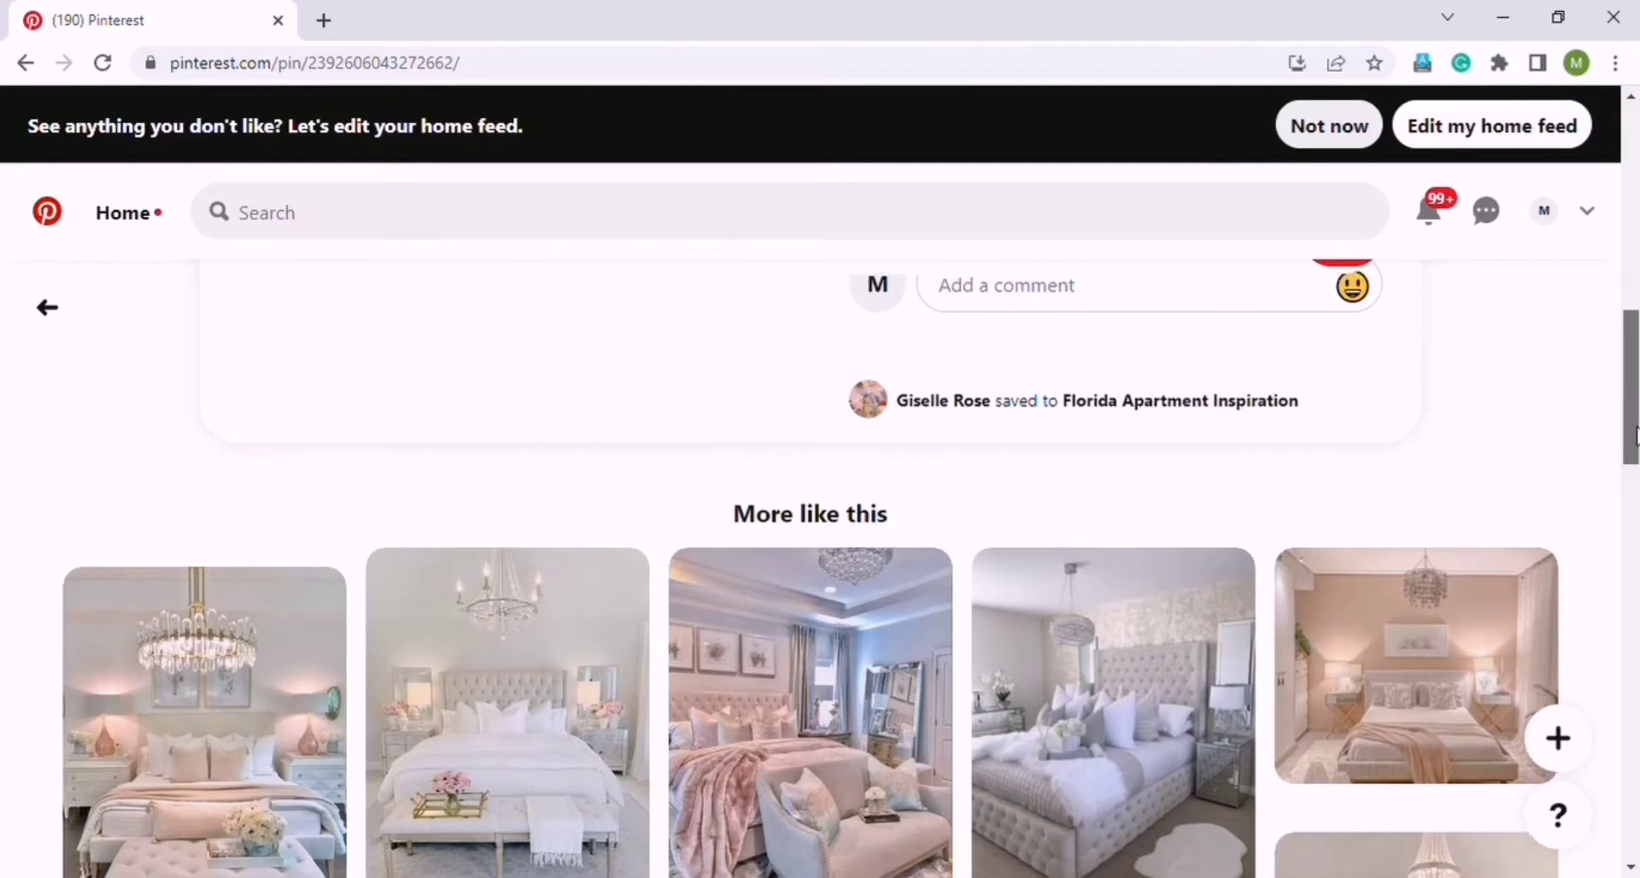
pyautogui.moveTo(1633, 435); pyautogui.dragTo(1581, 192)
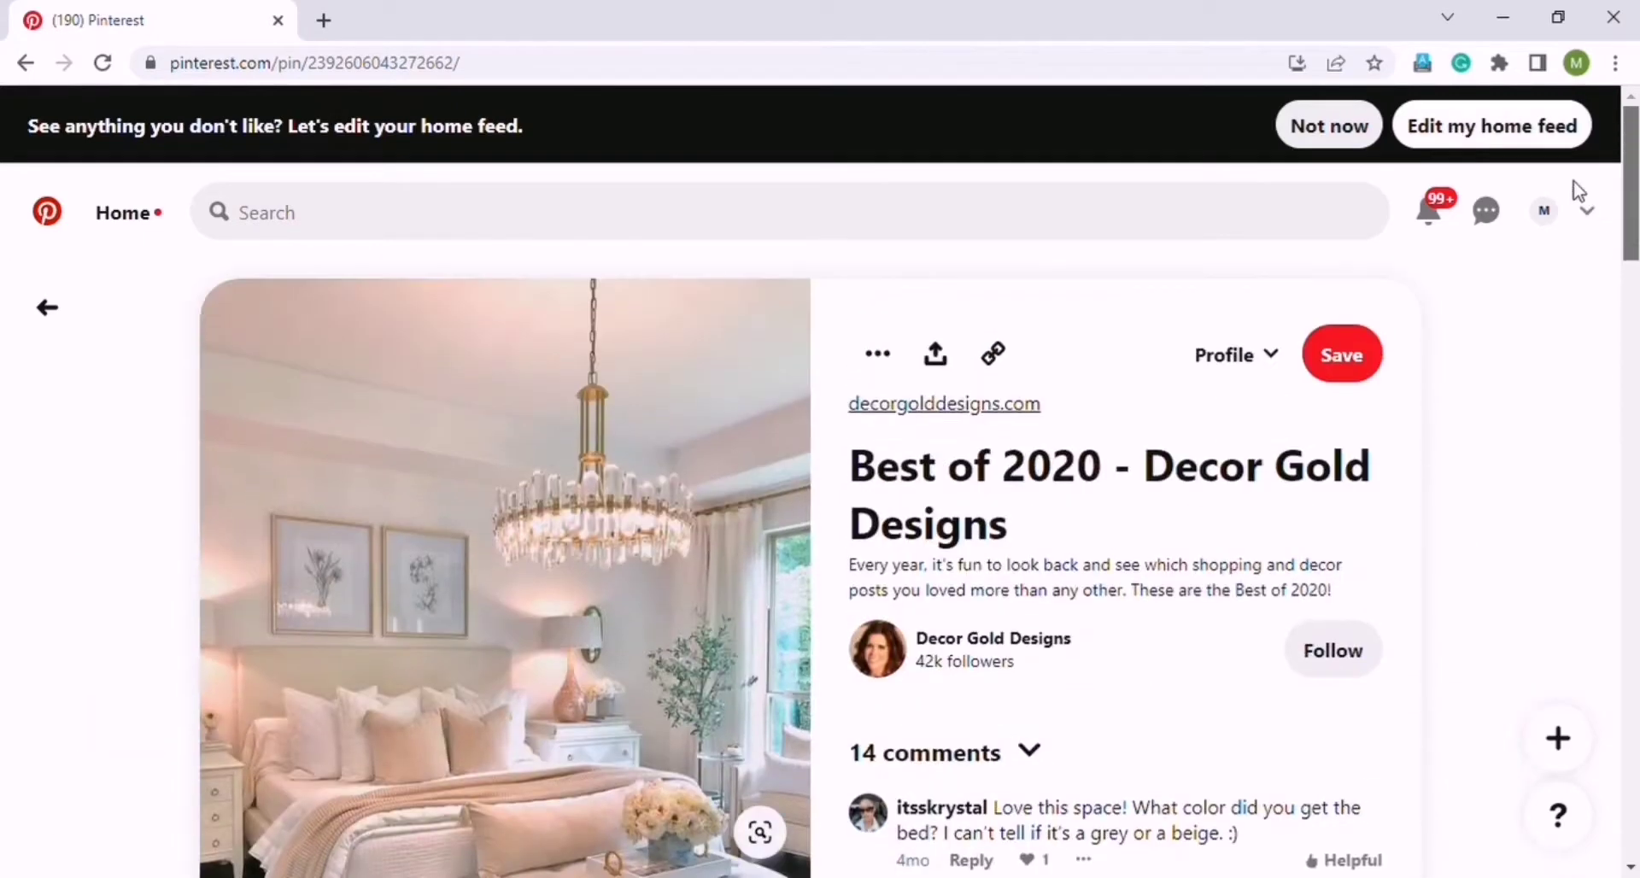
pyautogui.scroll(-3, 1586, 245)
pyautogui.scroll(3, 1593, 282)
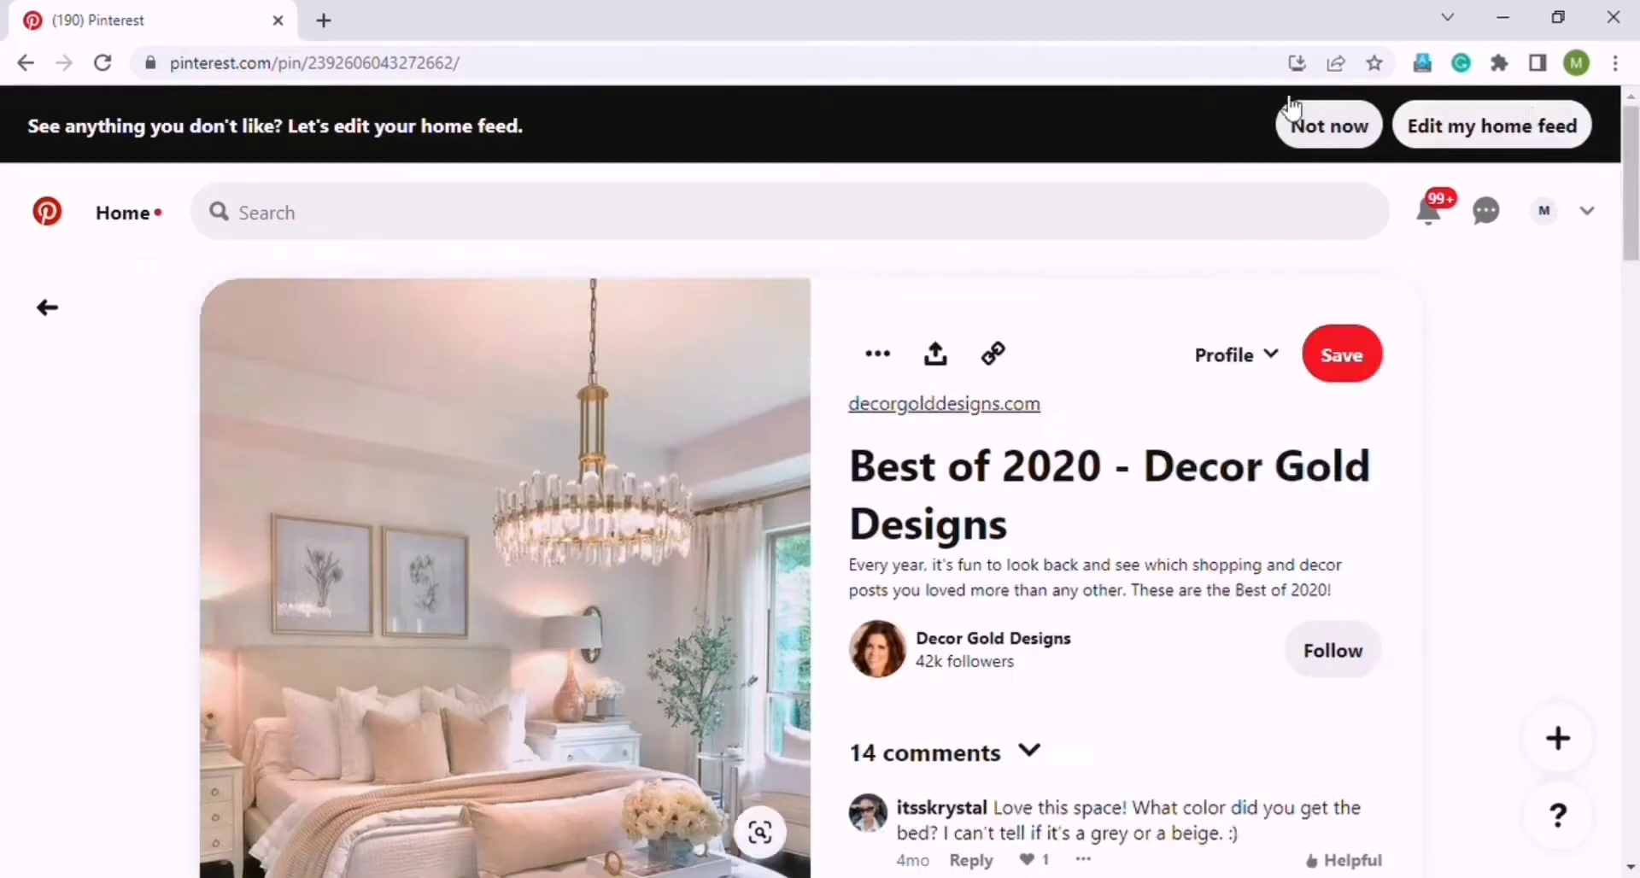
# Return to the home decor results and search Pinterest for "home decor luxury", reviewing the autocomplete suggestions first.
pyautogui.click(44, 323)
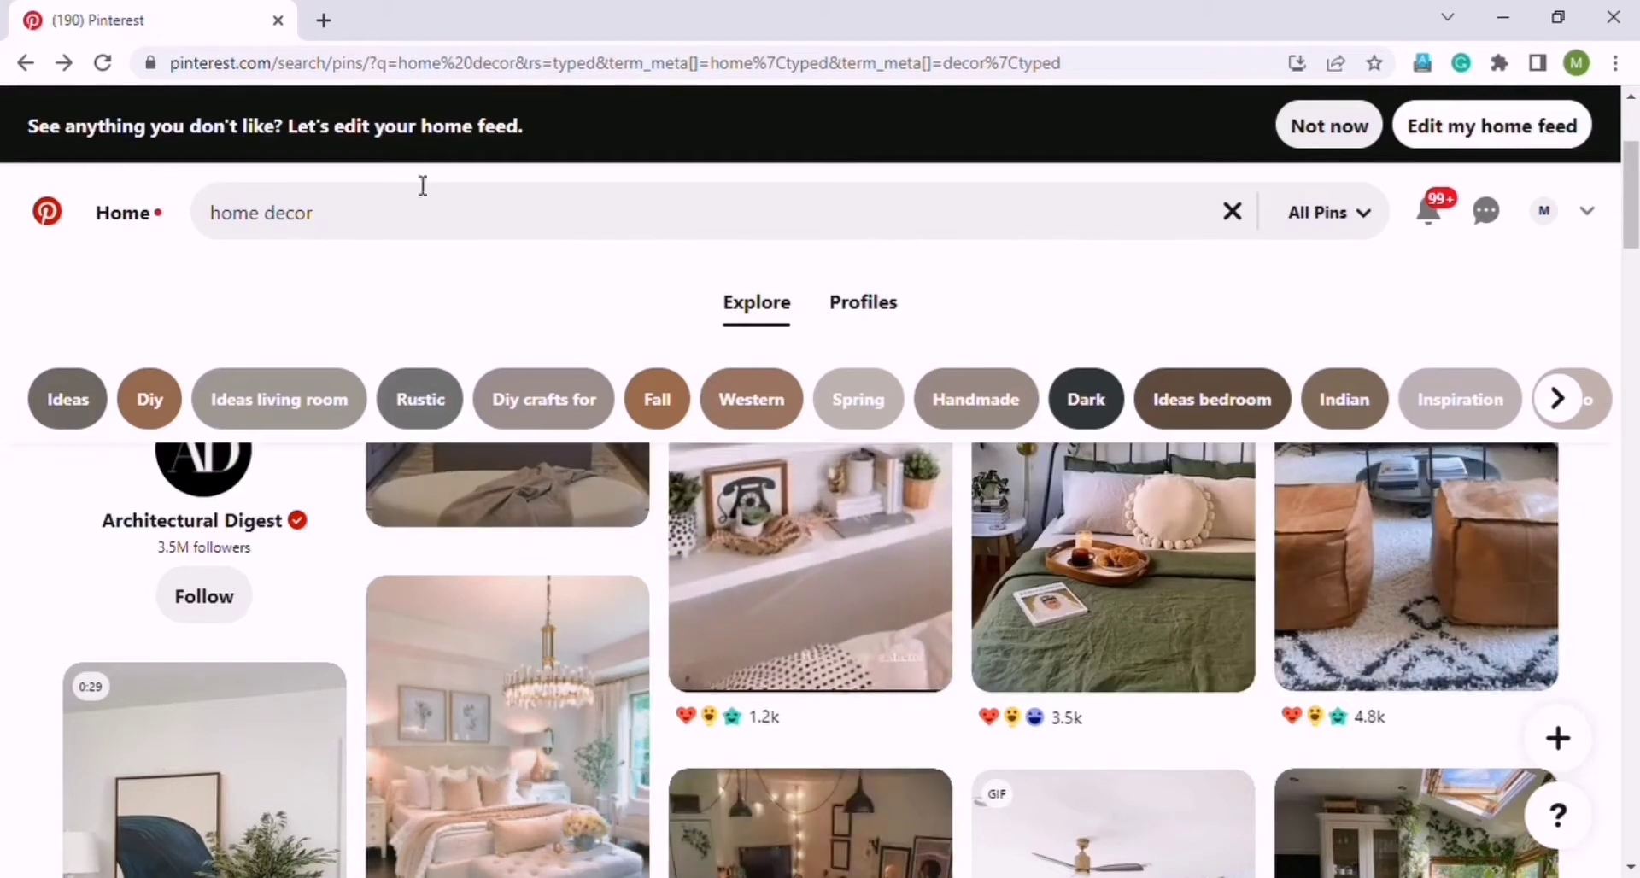
pyautogui.click(350, 220)
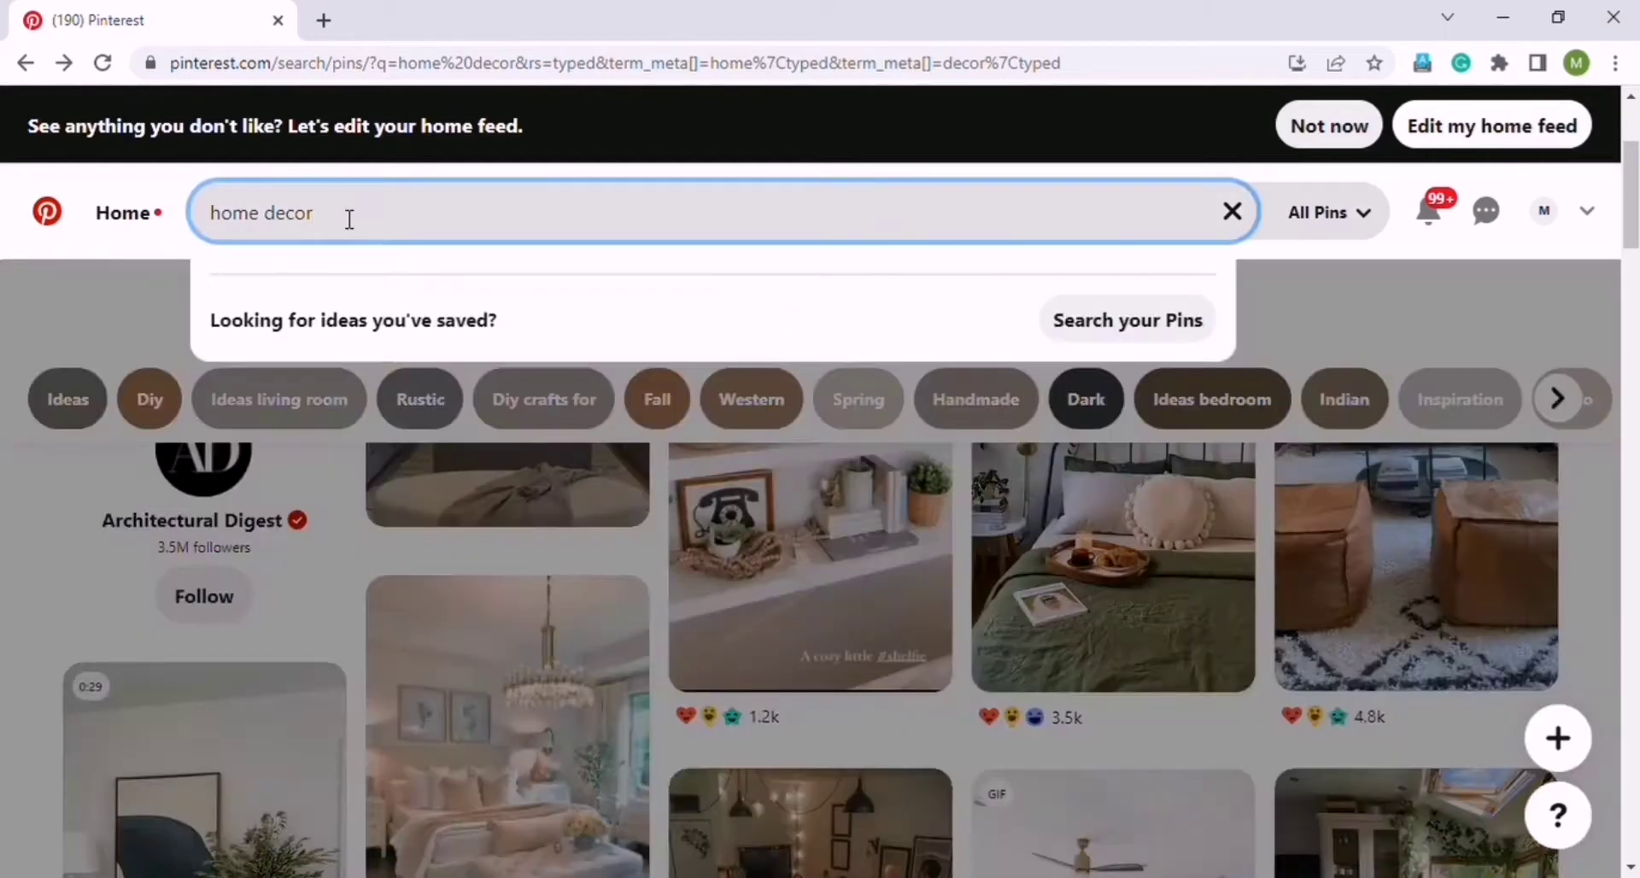
pyautogui.write('luxury')
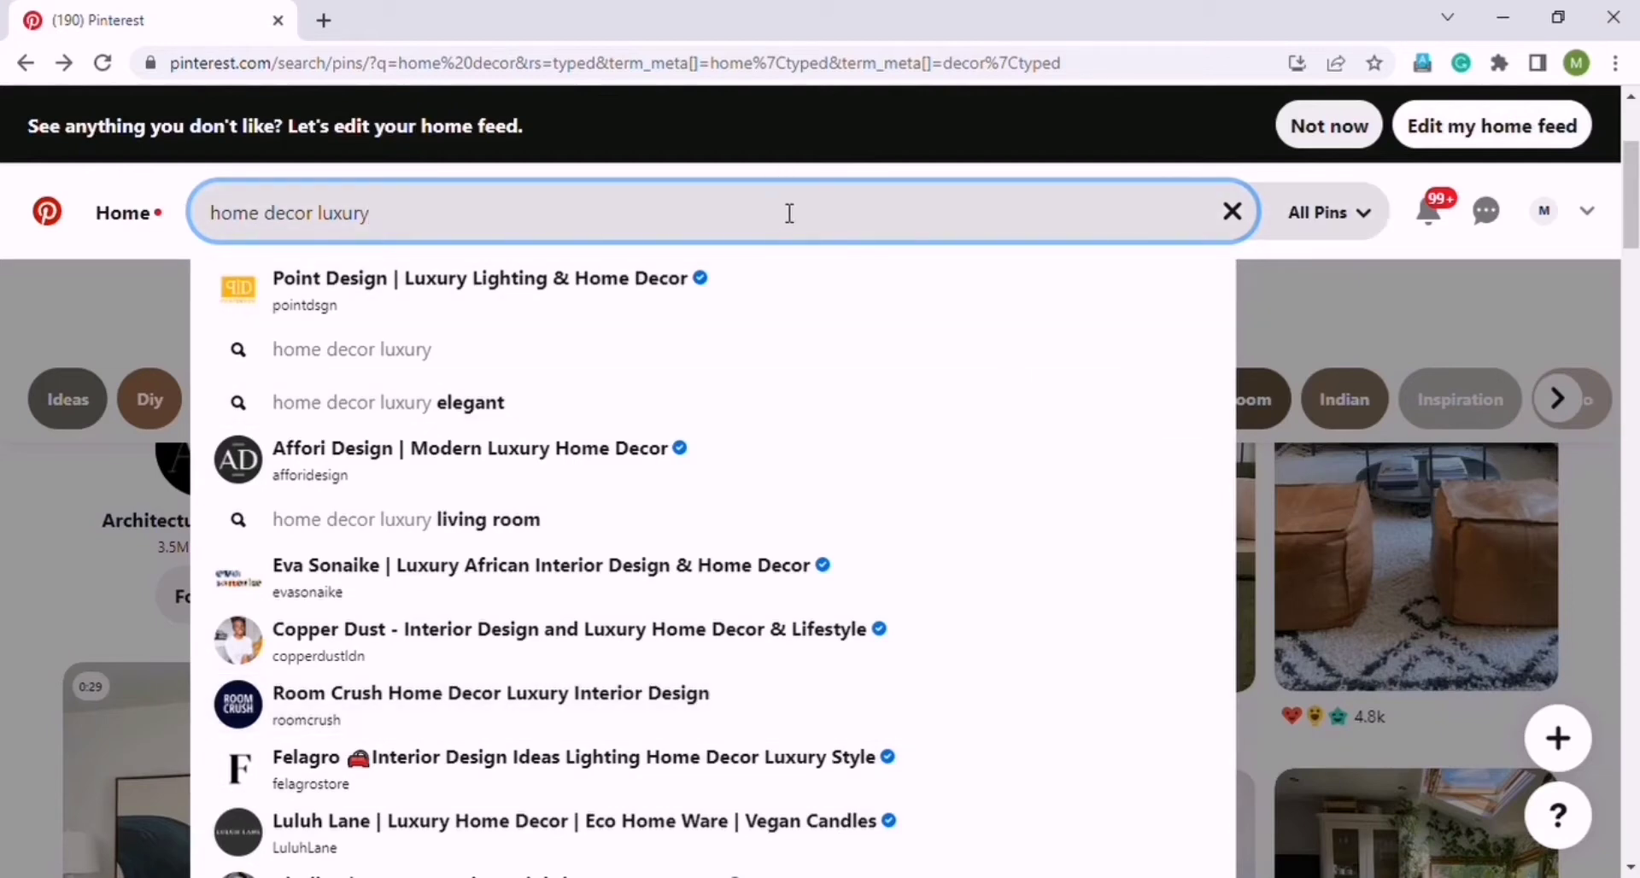
pyautogui.press('Return')
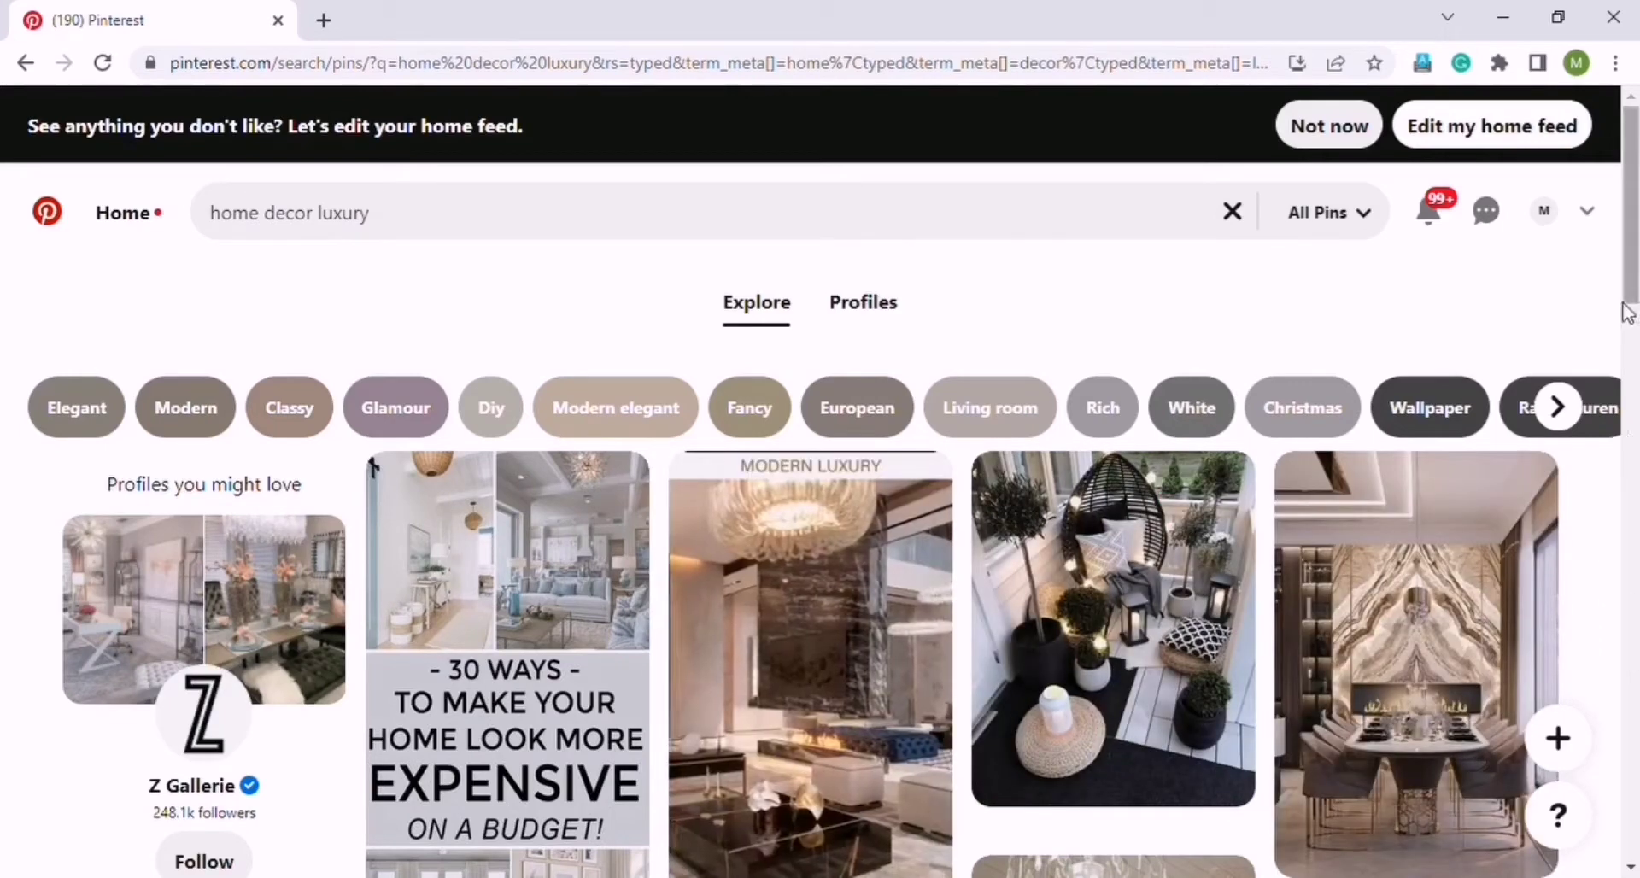
# Examine the pin images in the home decor luxury search results.
pyautogui.scroll(-4, 1627, 312)
pyautogui.scroll(-4, 1628, 312)
pyautogui.scroll(-3, 820, 658)
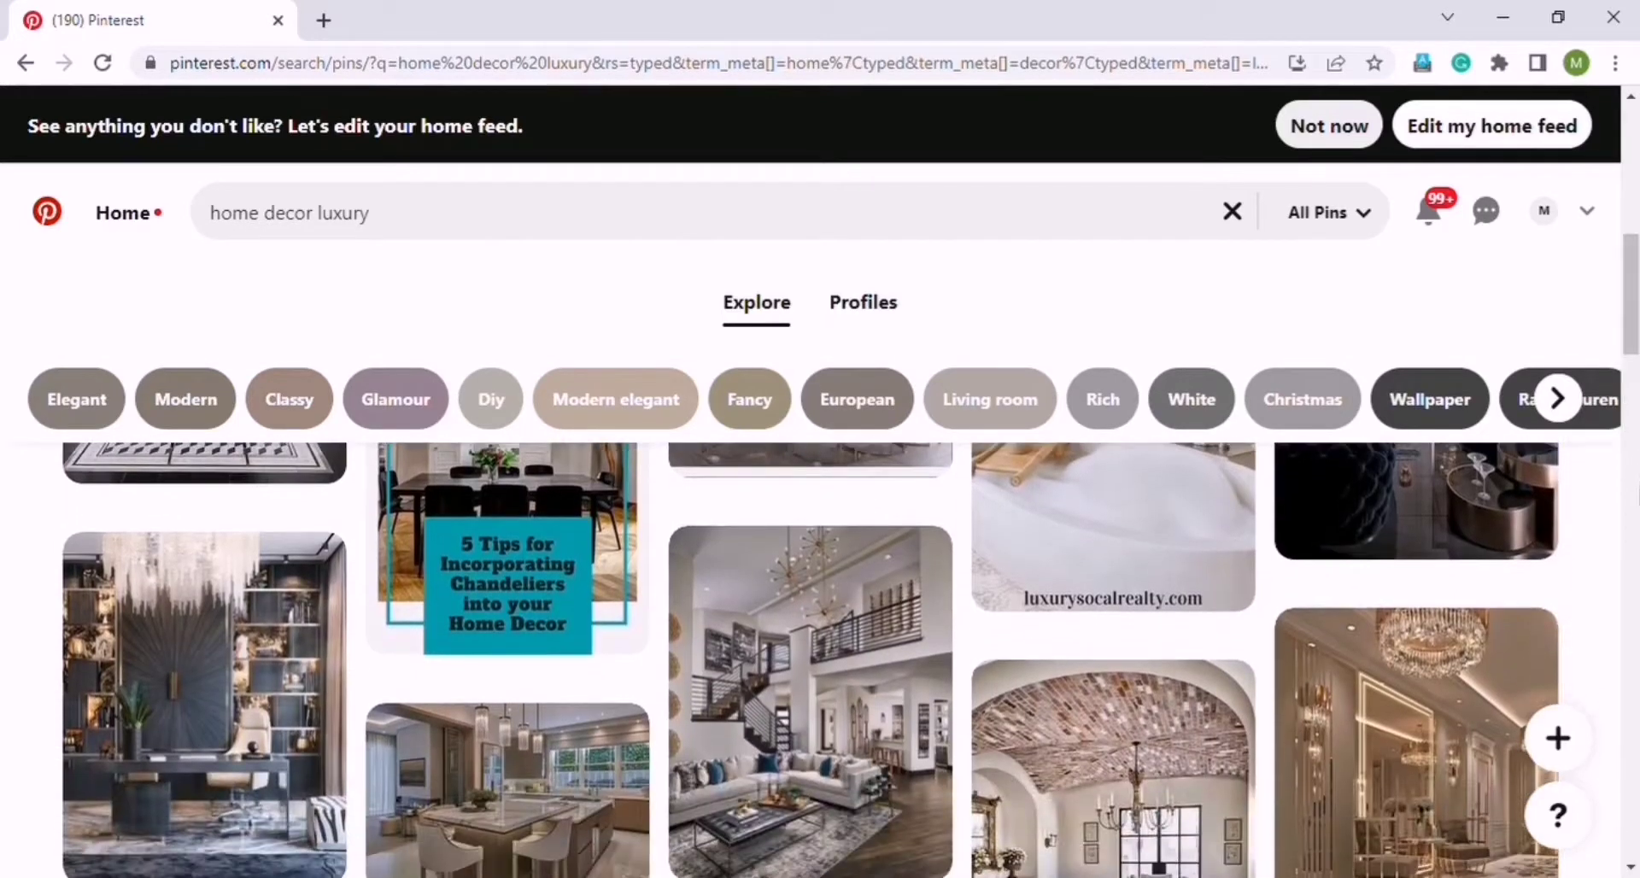
pyautogui.scroll(-10, 820, 658)
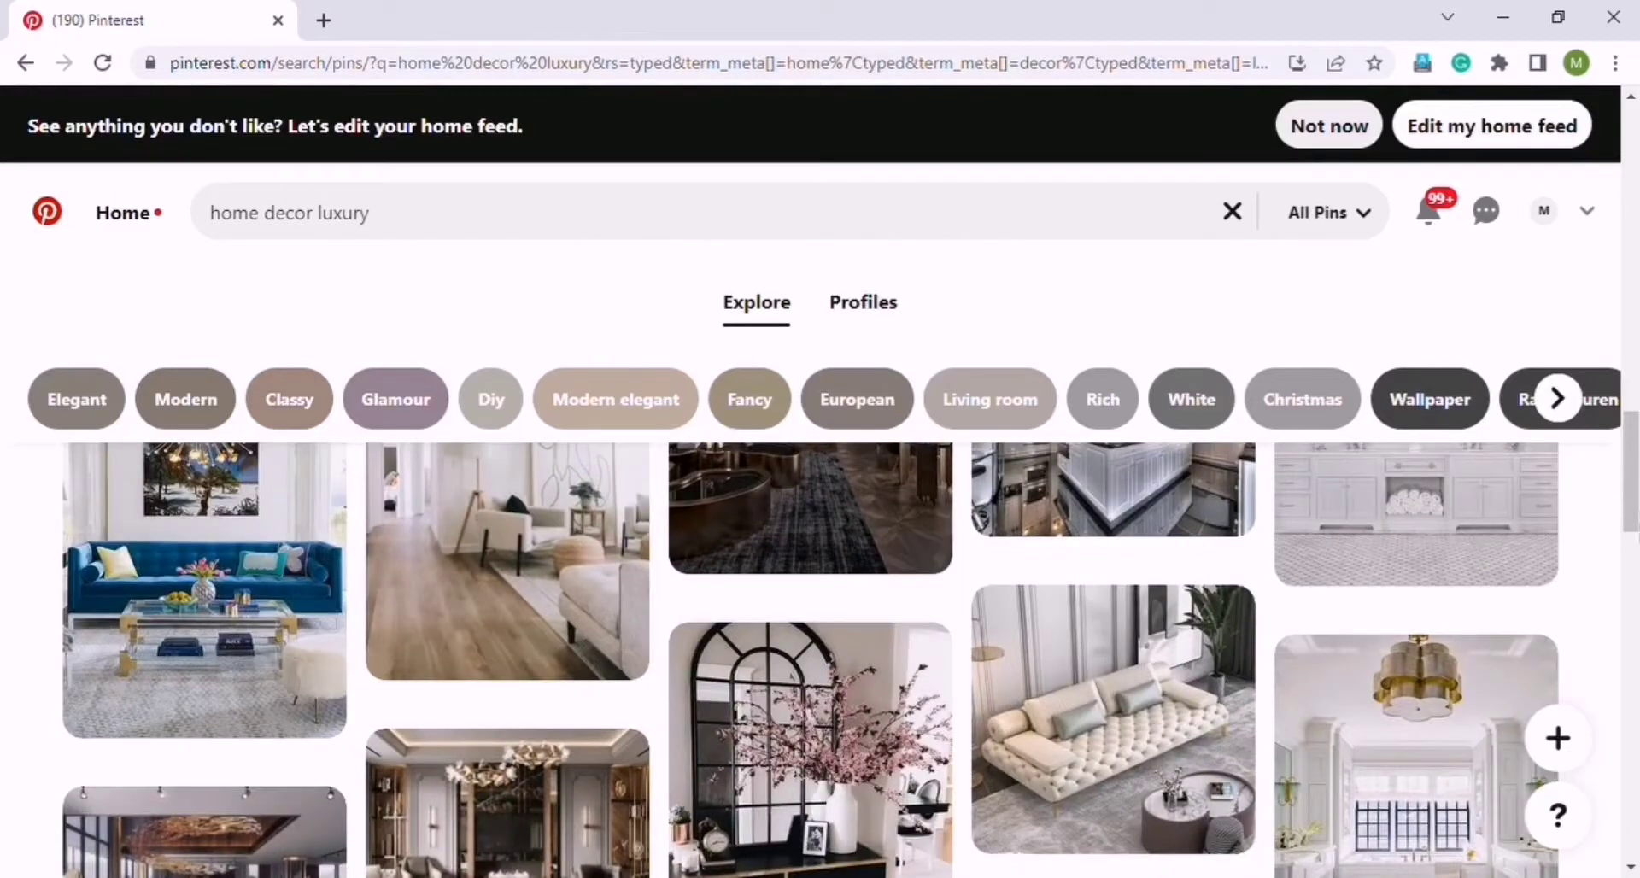
pyautogui.moveTo(1631, 493); pyautogui.dragTo(1632, 453)
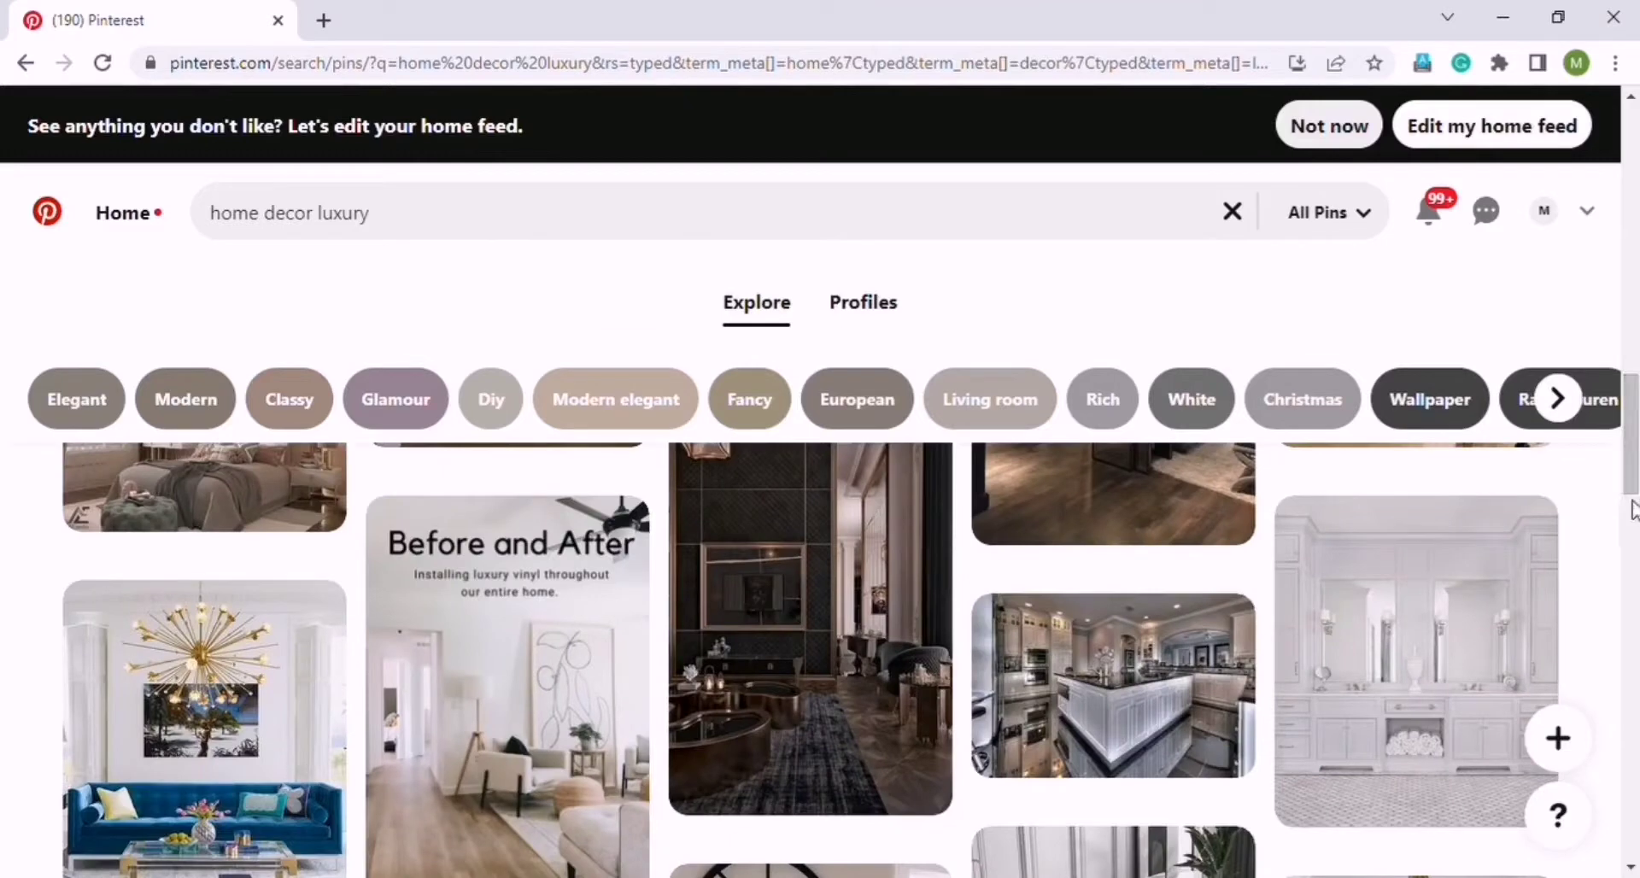
pyautogui.moveTo(1632, 485); pyautogui.dragTo(1632, 171)
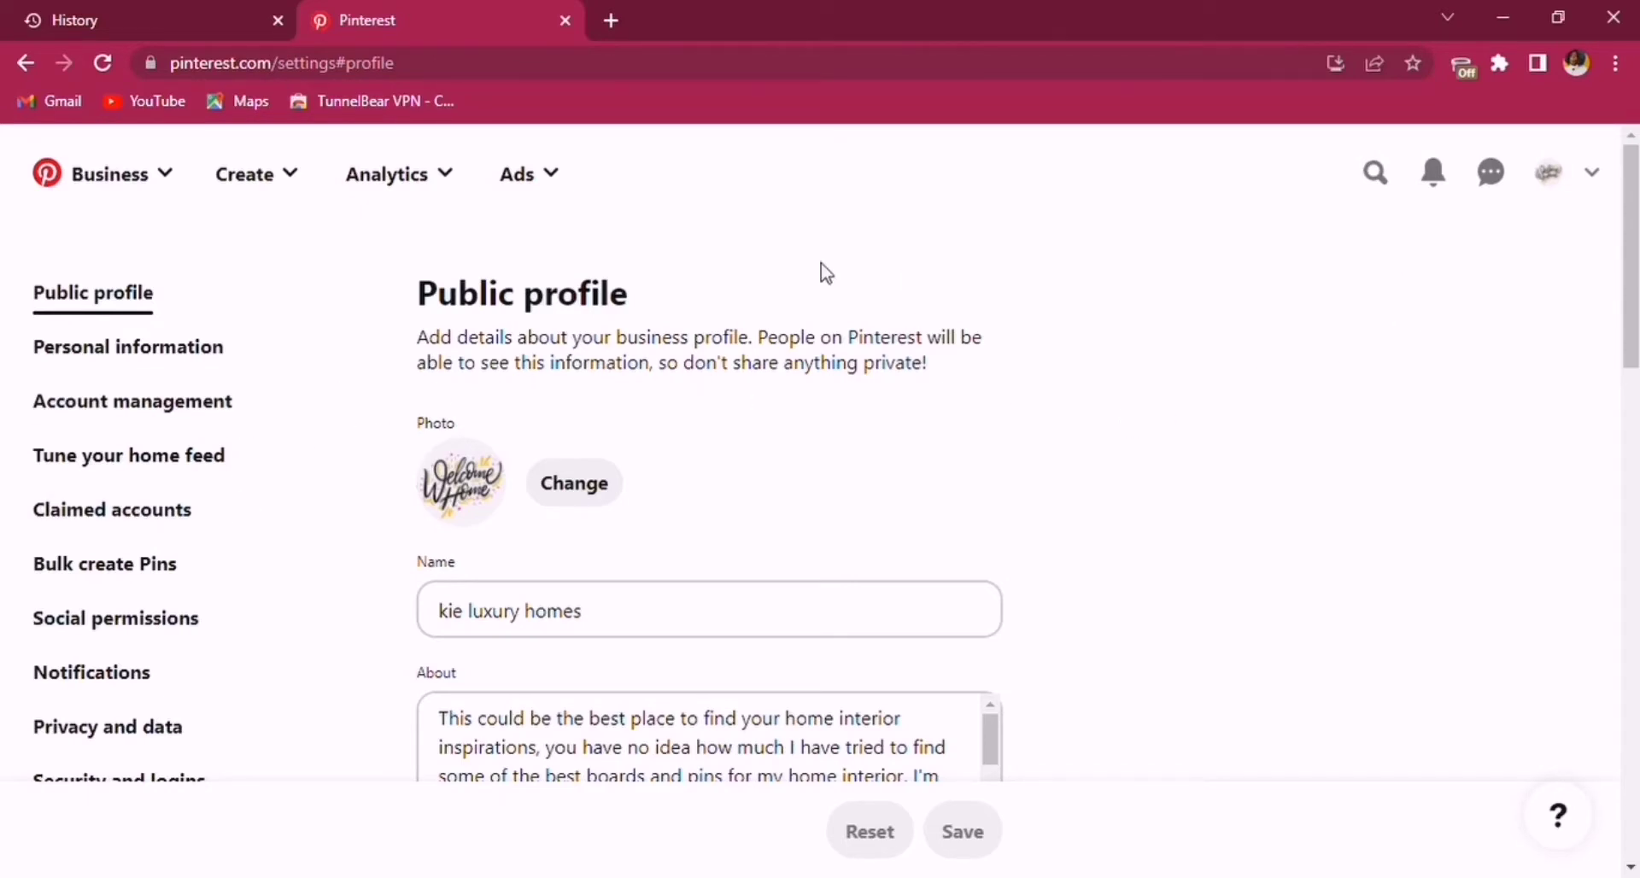
# View the kie luxury homes business profile page and open its public profile settings for editing.
pyautogui.click(1553, 172)
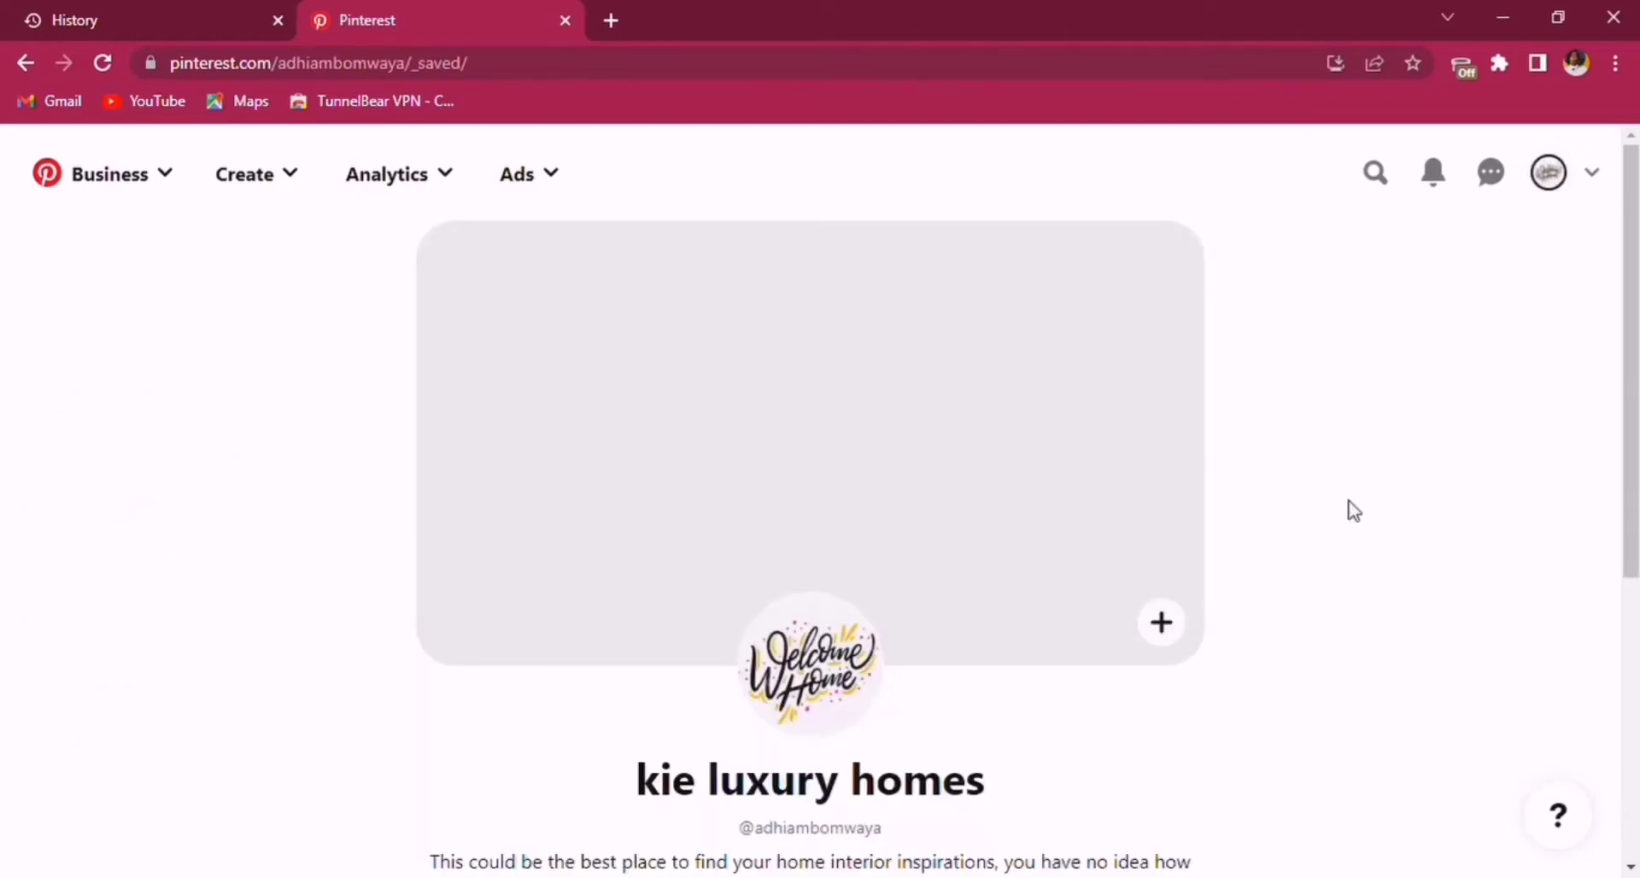
pyautogui.moveTo(1633, 381); pyautogui.dragTo(1633, 568)
pyautogui.click(852, 657)
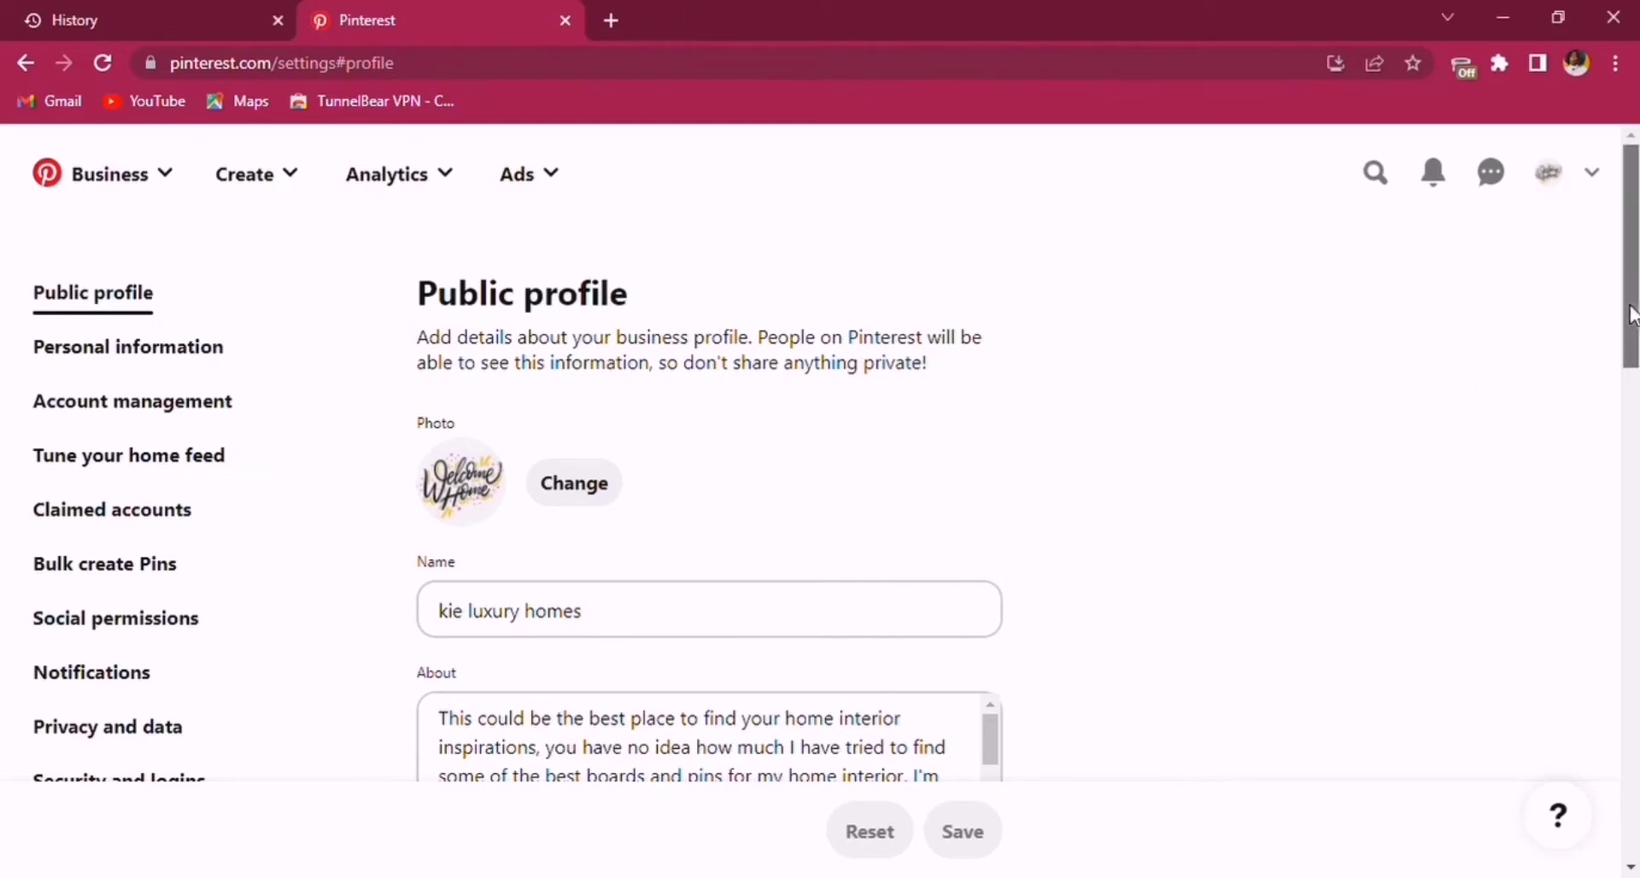
# Add "best and luxurious" before "home interior inspirations" in the About text and delete everything after that phrase's comma.
pyautogui.scroll(-3, 1632, 316)
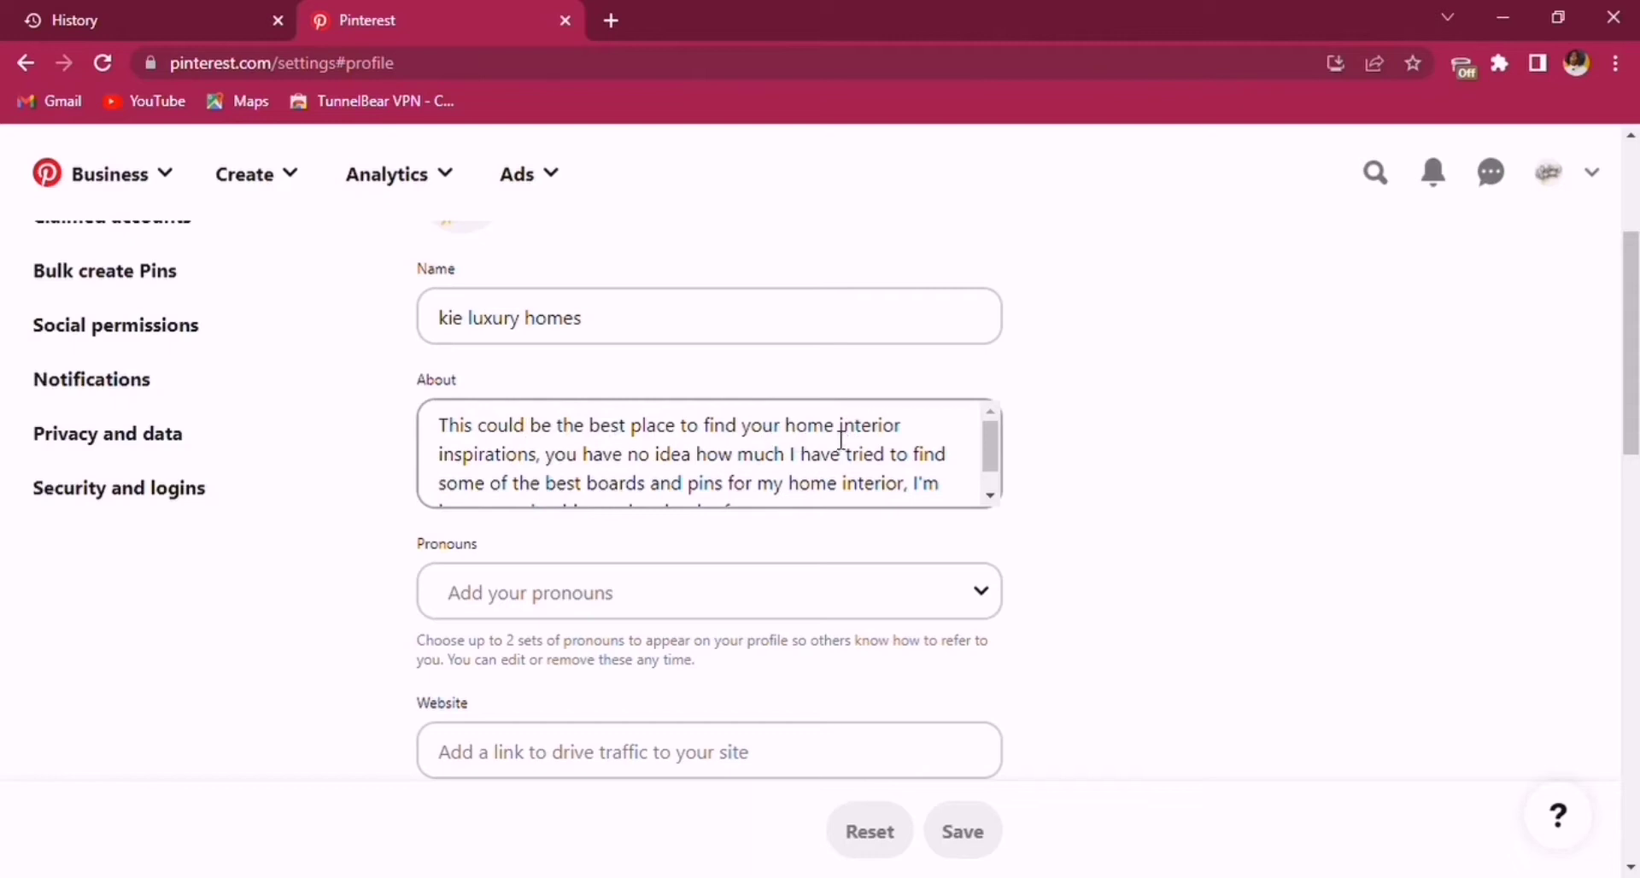
pyautogui.click(794, 440)
pyautogui.write('best and lu')
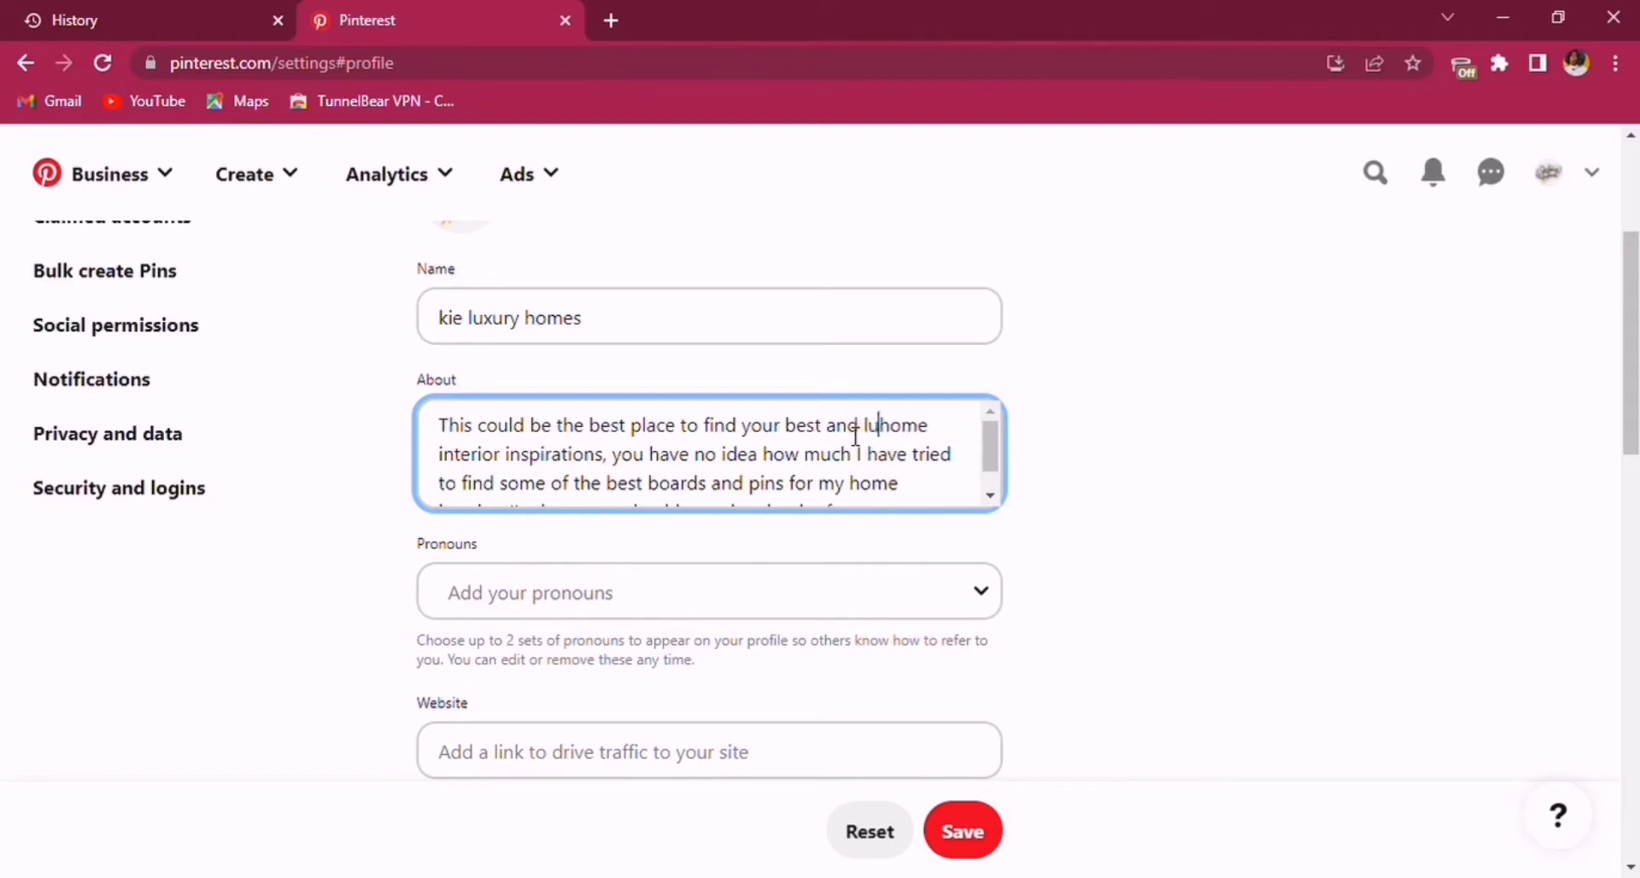
pyautogui.write('xurious')
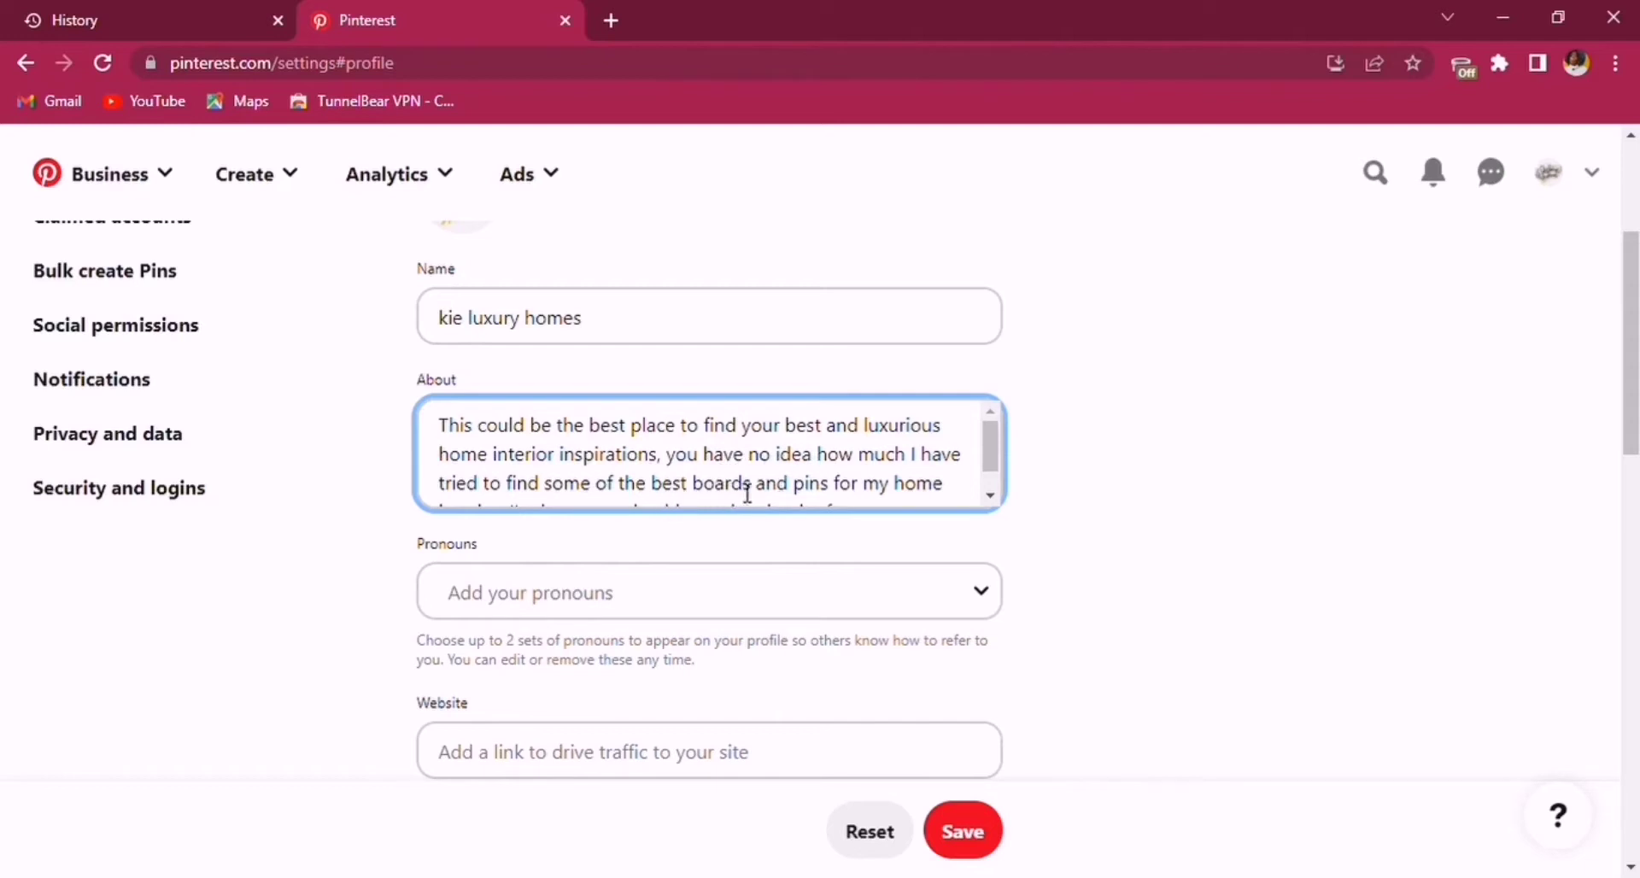
pyautogui.moveTo(671, 460); pyautogui.dragTo(923, 505)
pyautogui.press('BackSpace')
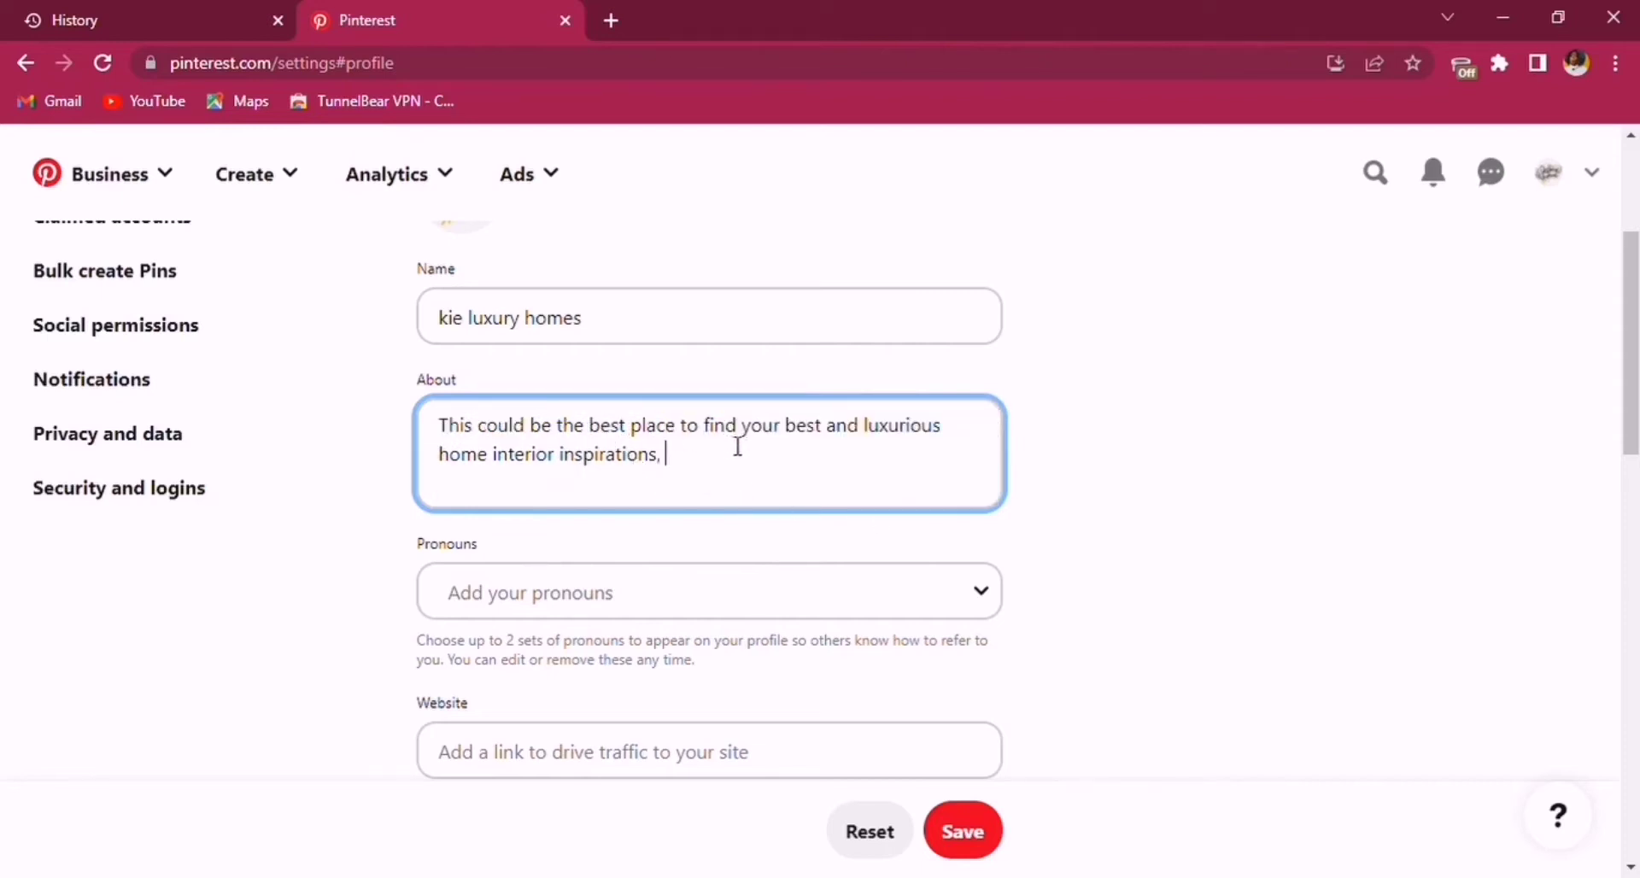
# Insert "most most most" before "luxurious" in the About text.
pyautogui.click(882, 437)
pyautogui.click(940, 426)
pyautogui.write('most ')
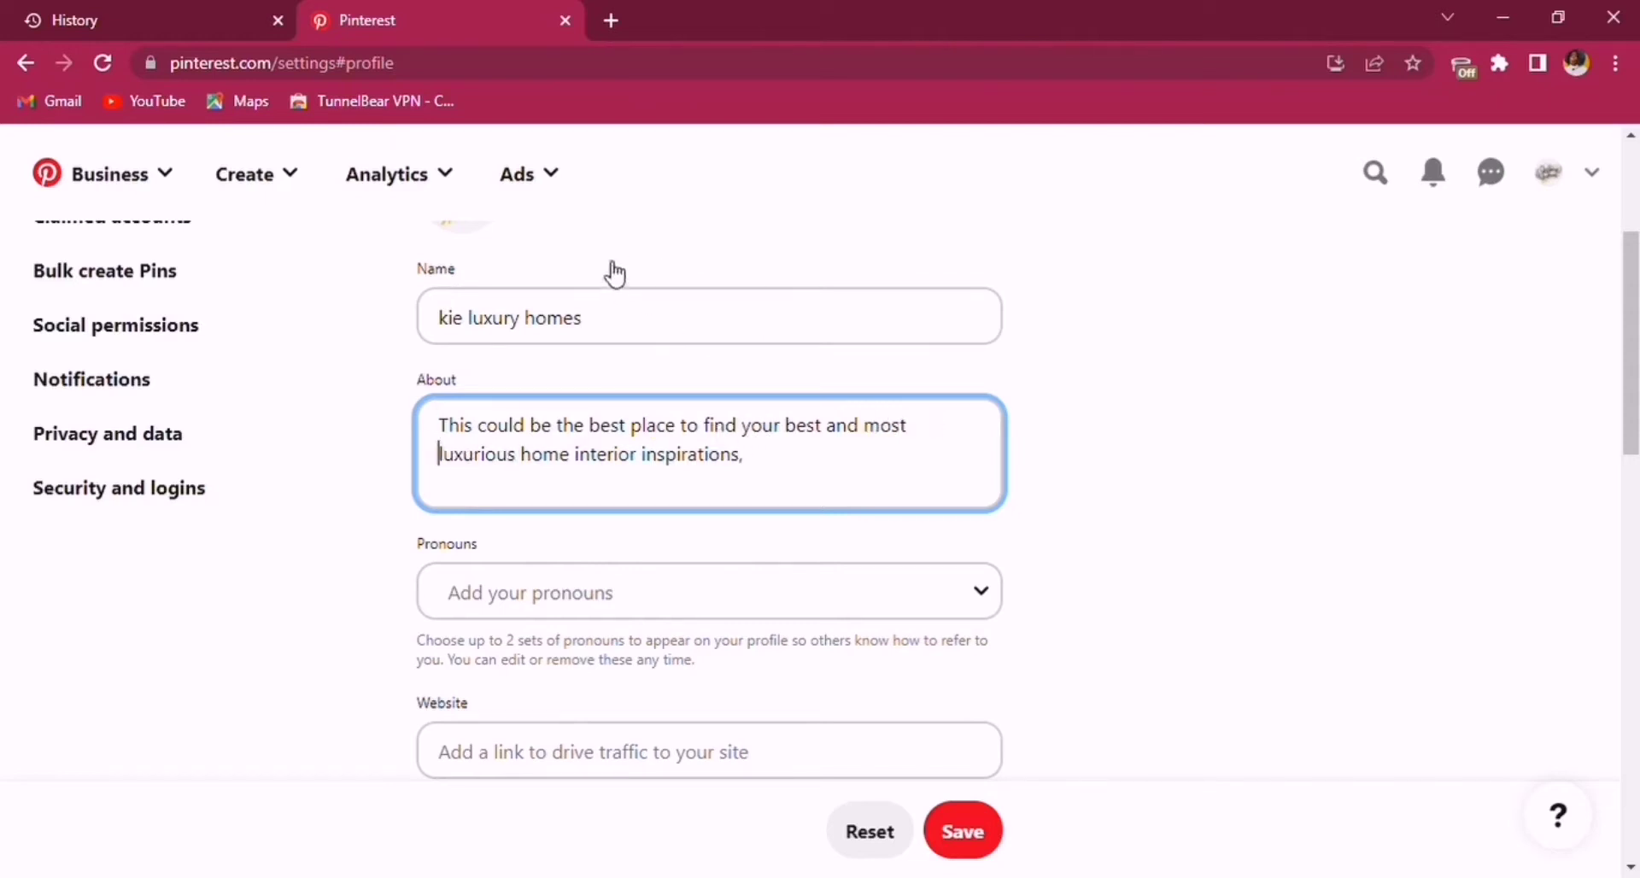
pyautogui.write('most most')
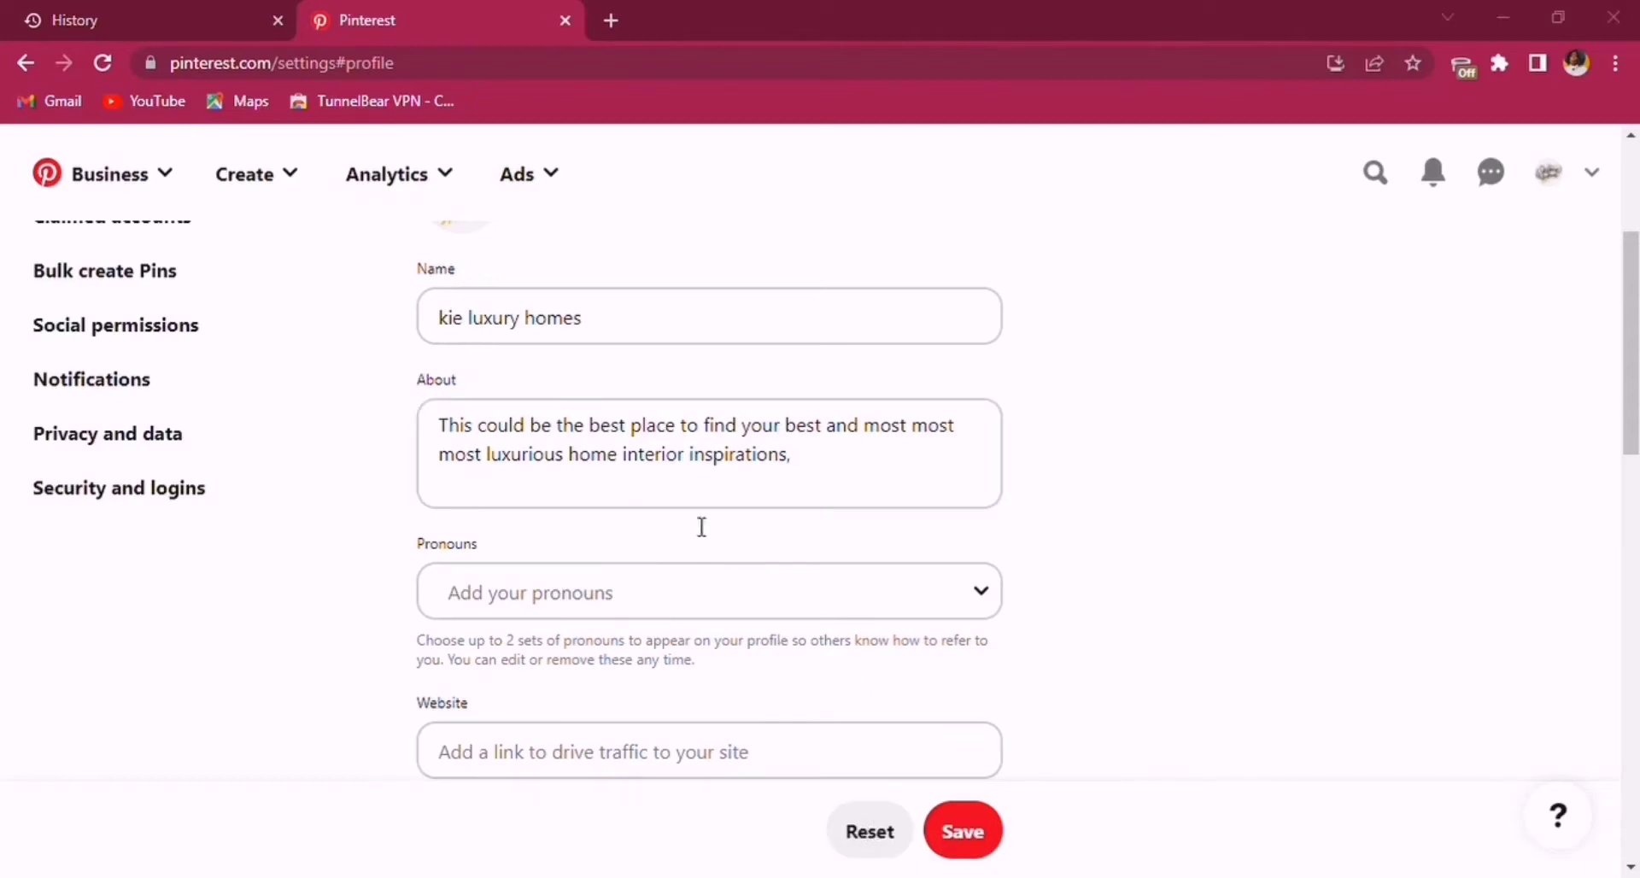
pyautogui.click(900, 436)
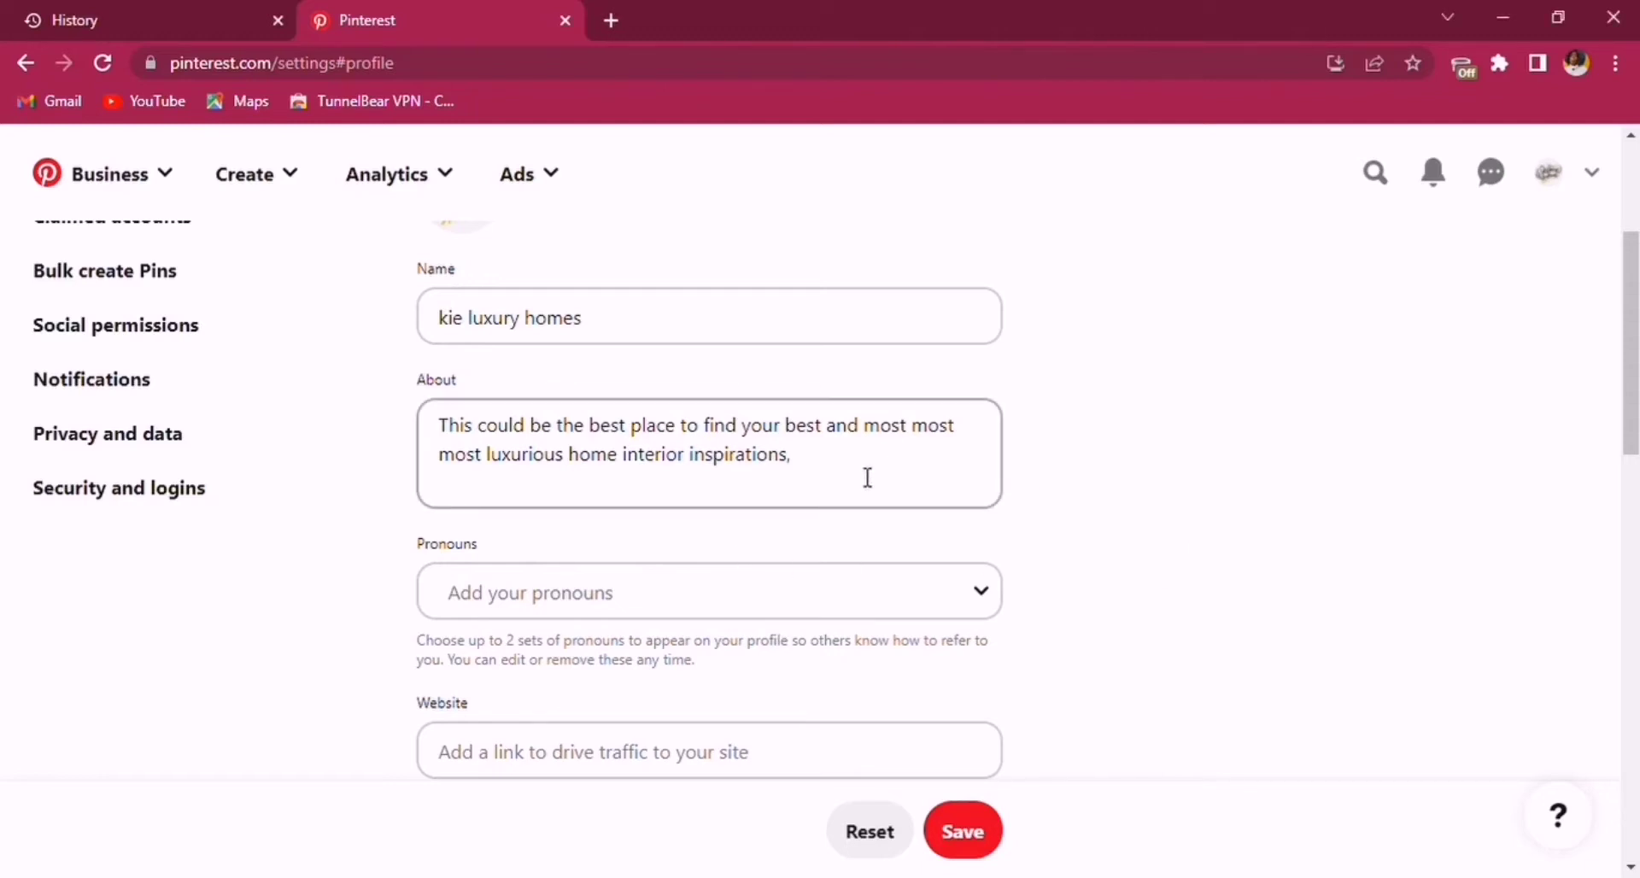
# Extend the About text with "starting with your bathroom design, luxury kids' bedroom, luxury living room, bedroom, and much more" and set the pronouns to they/them.
pyautogui.click(832, 461)
pyautogui.write('star')
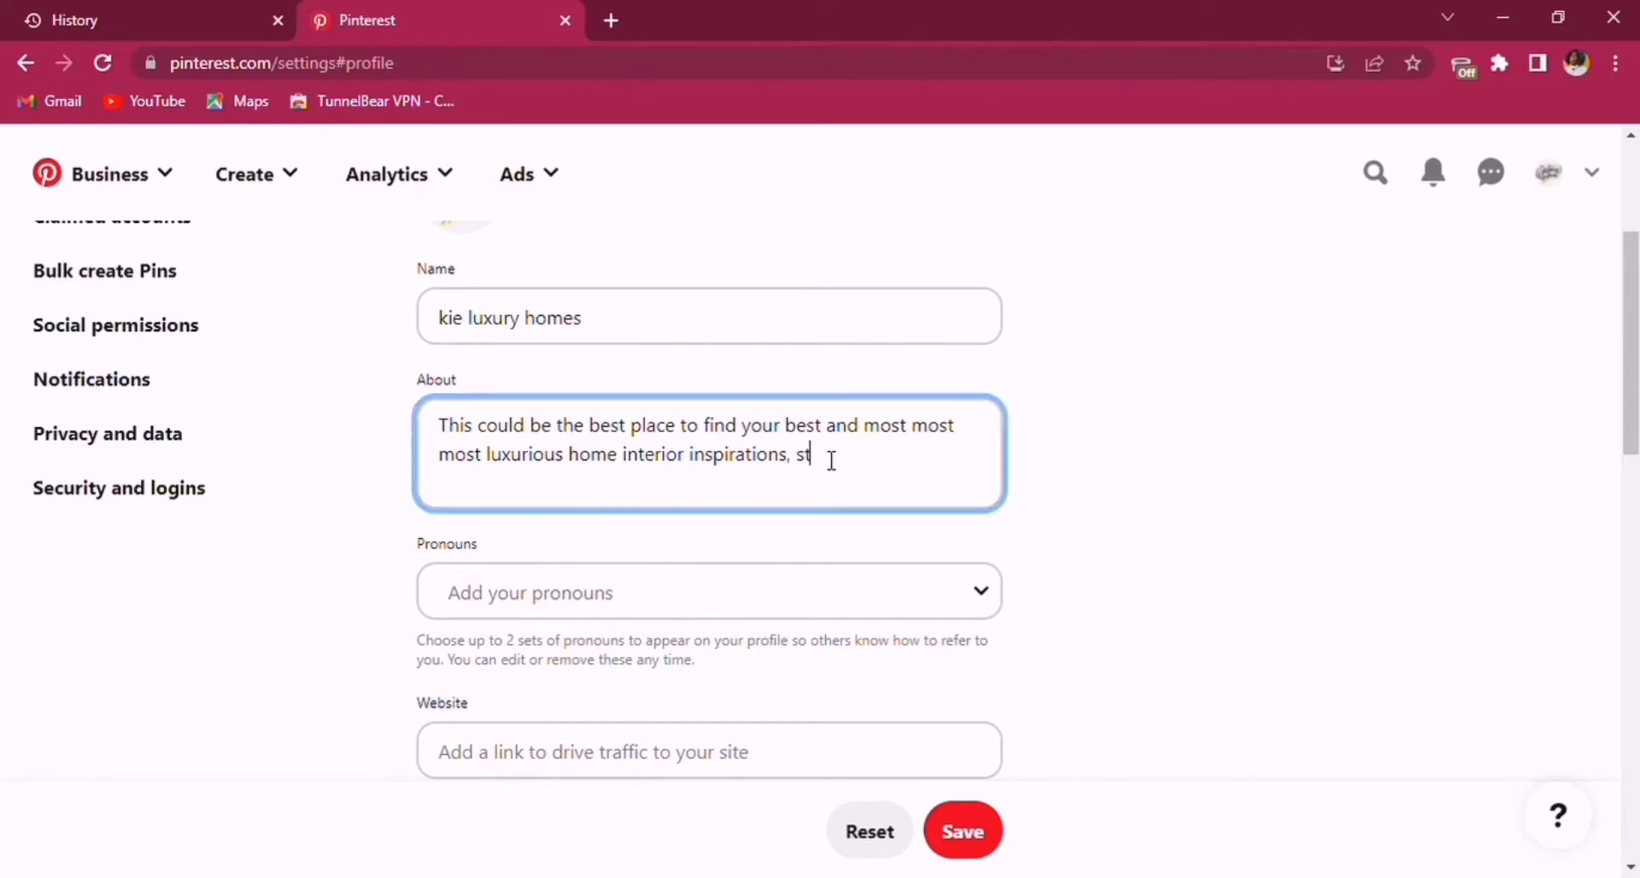
pyautogui.write('ting with your')
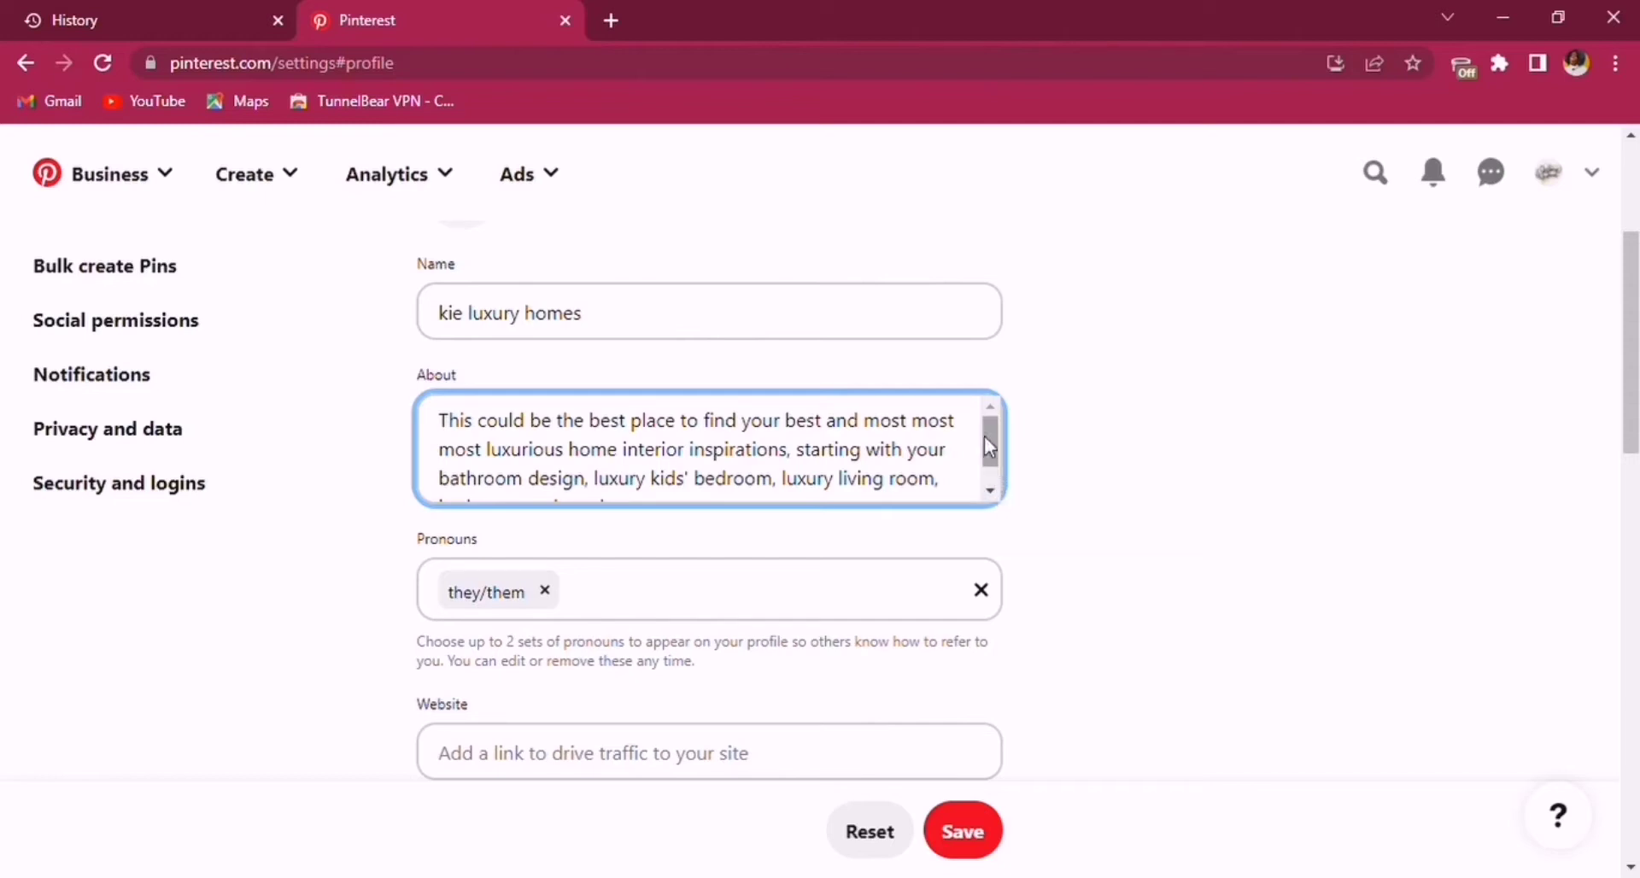
pyautogui.moveTo(988, 437); pyautogui.dragTo(996, 459)
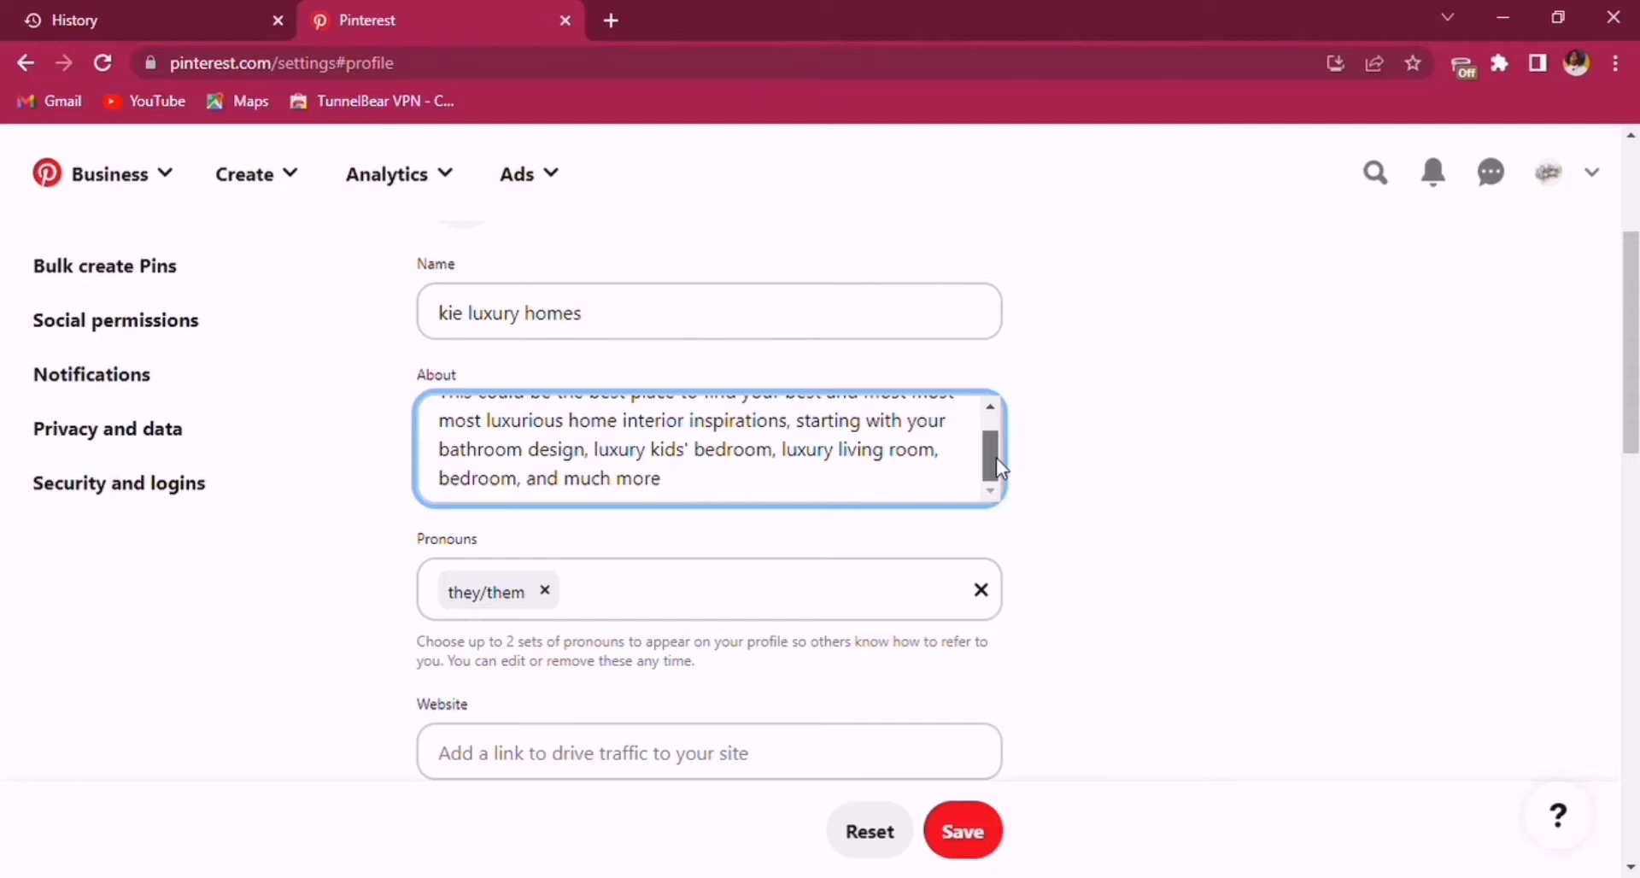
pyautogui.scroll(1, 996, 453)
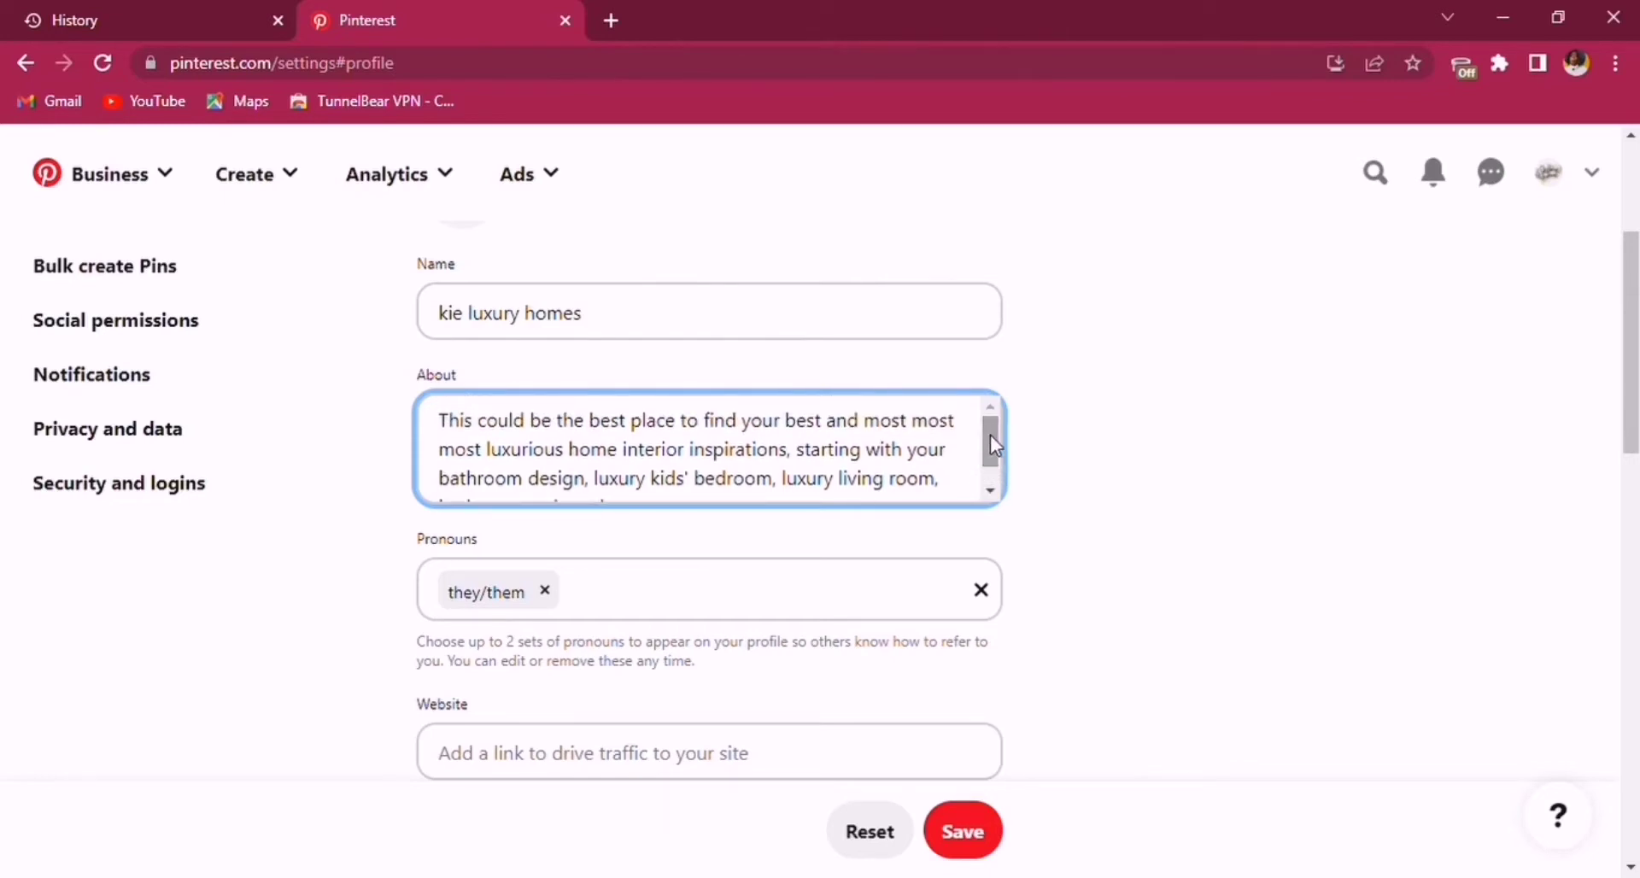
pyautogui.scroll(-1, 996, 436)
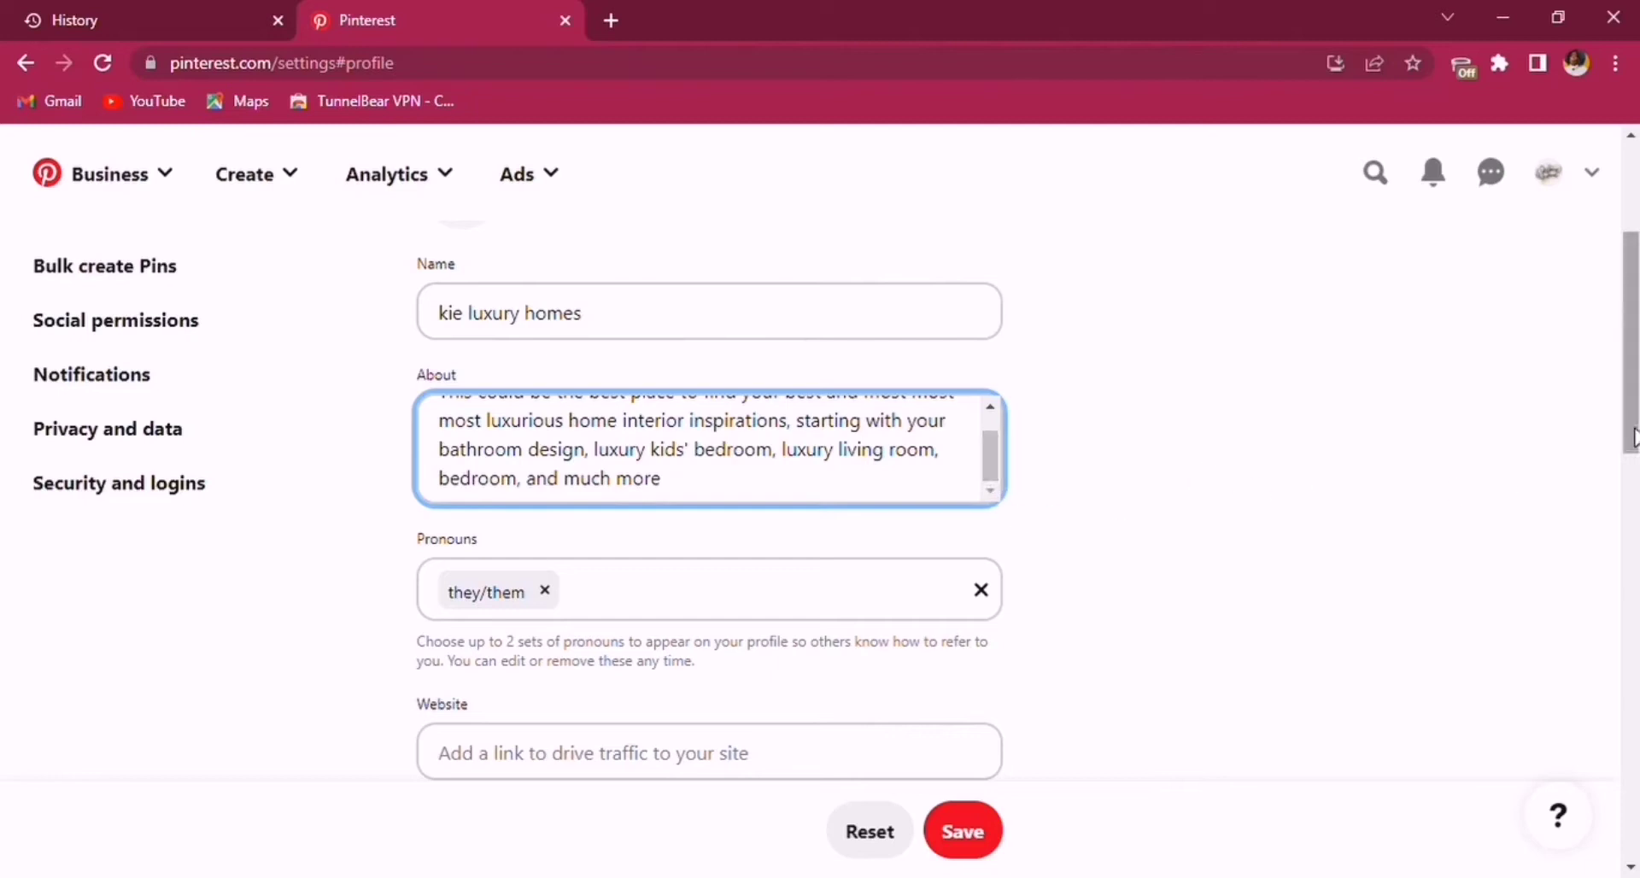
# Replace the profile's username with kieluxury.
pyautogui.scroll(-1, 1632, 393)
pyautogui.scroll(-3, 1632, 393)
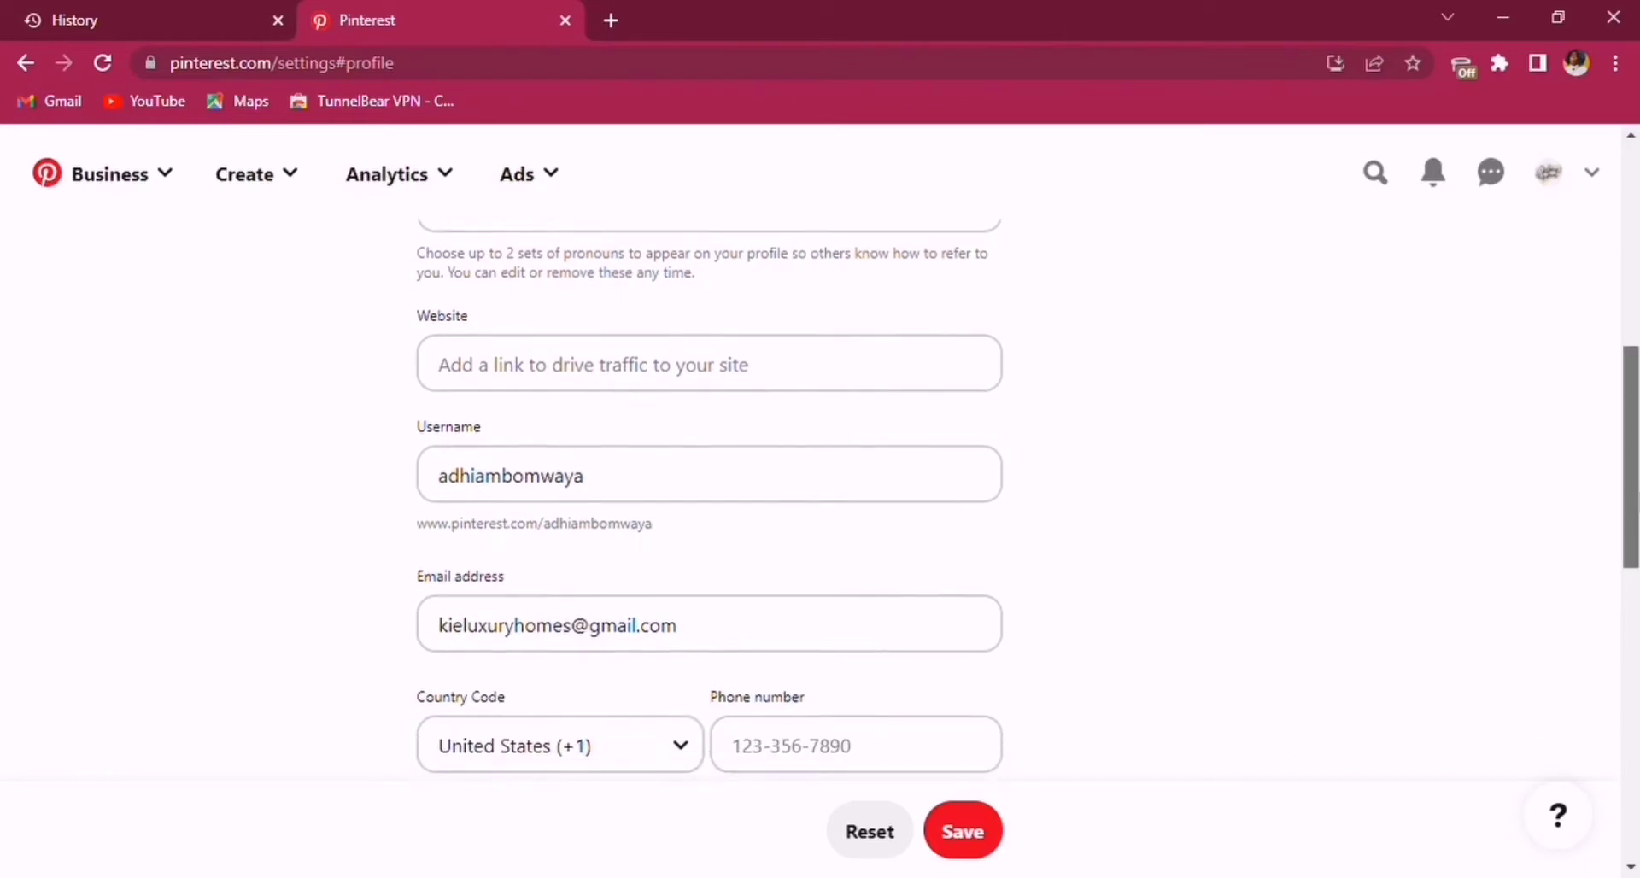
pyautogui.scroll(-2, 1028, 496)
pyautogui.scroll(1, 1593, 520)
pyautogui.moveTo(602, 440); pyautogui.dragTo(438, 442)
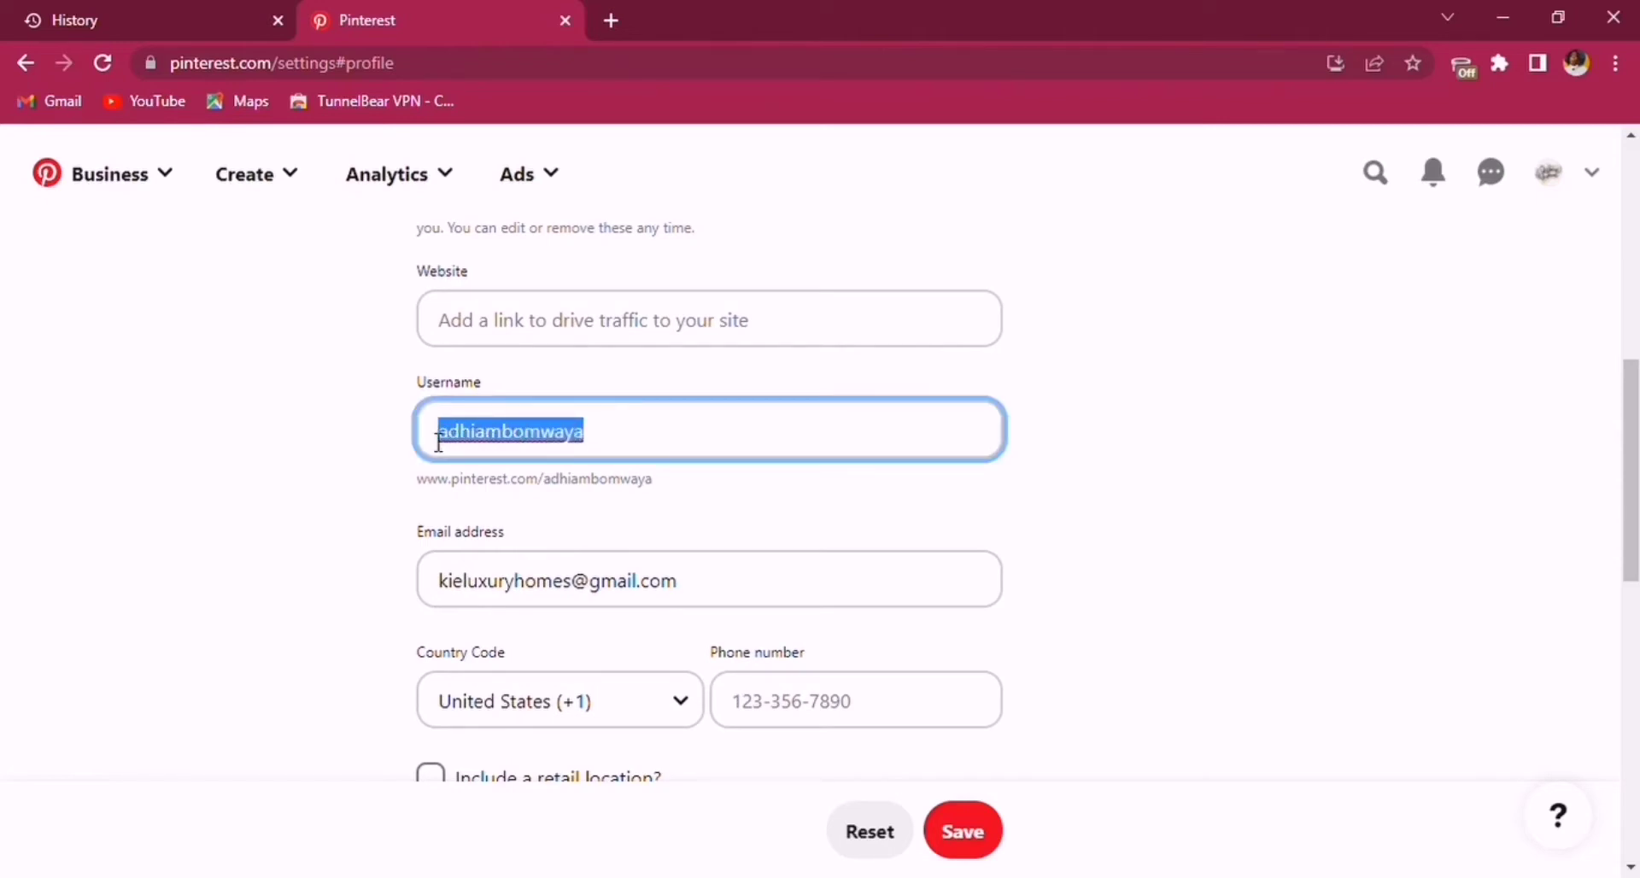
pyautogui.write('kie')
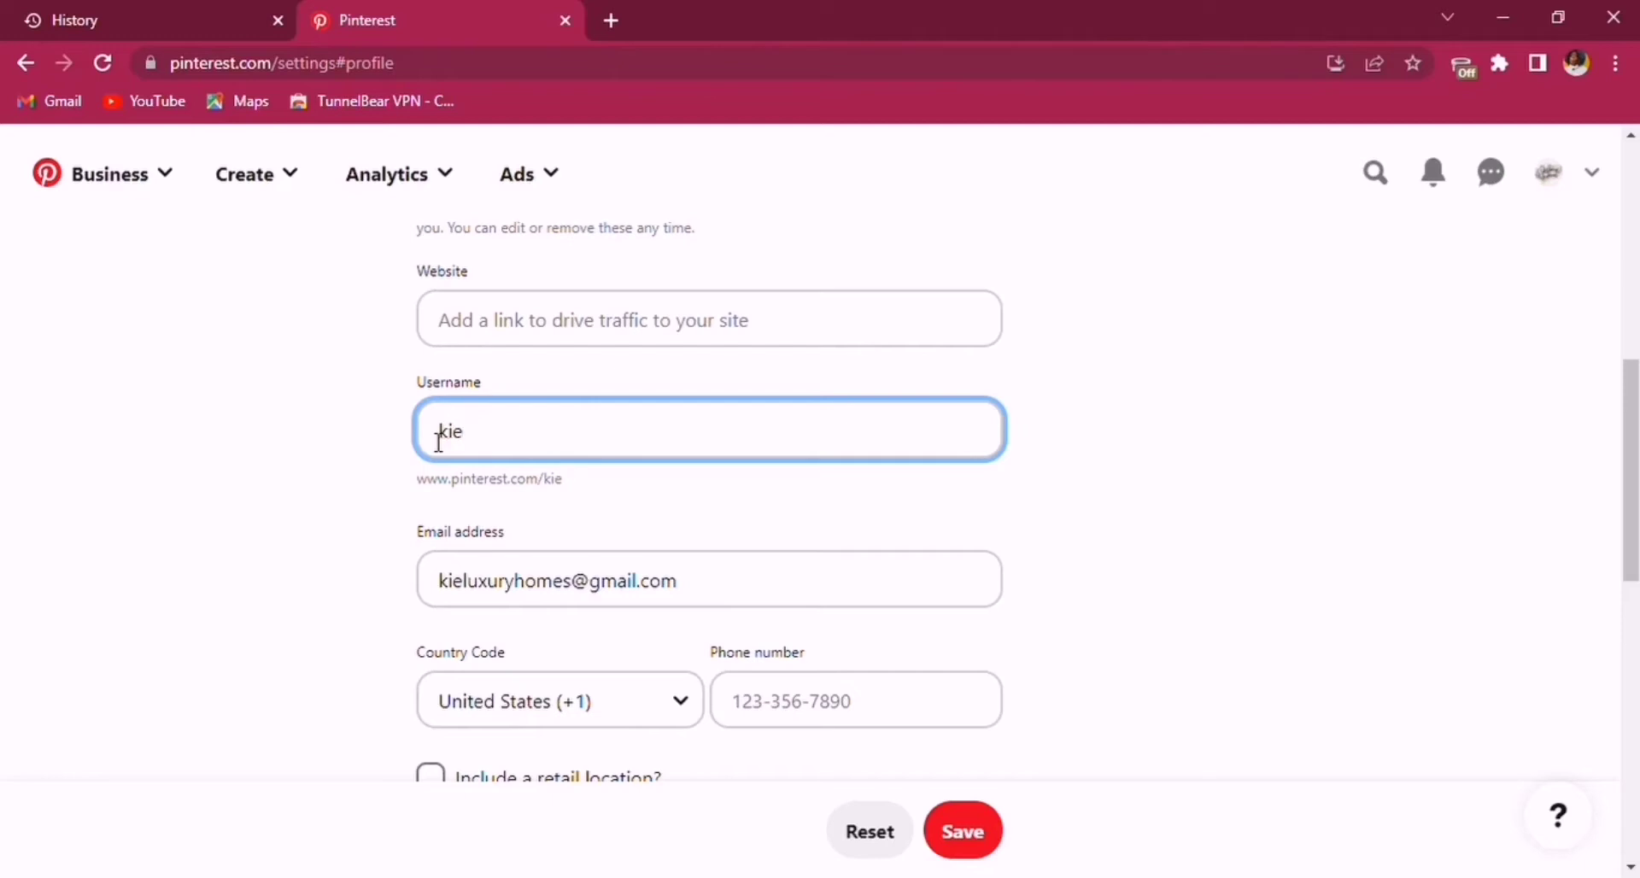
pyautogui.write(' luxury')
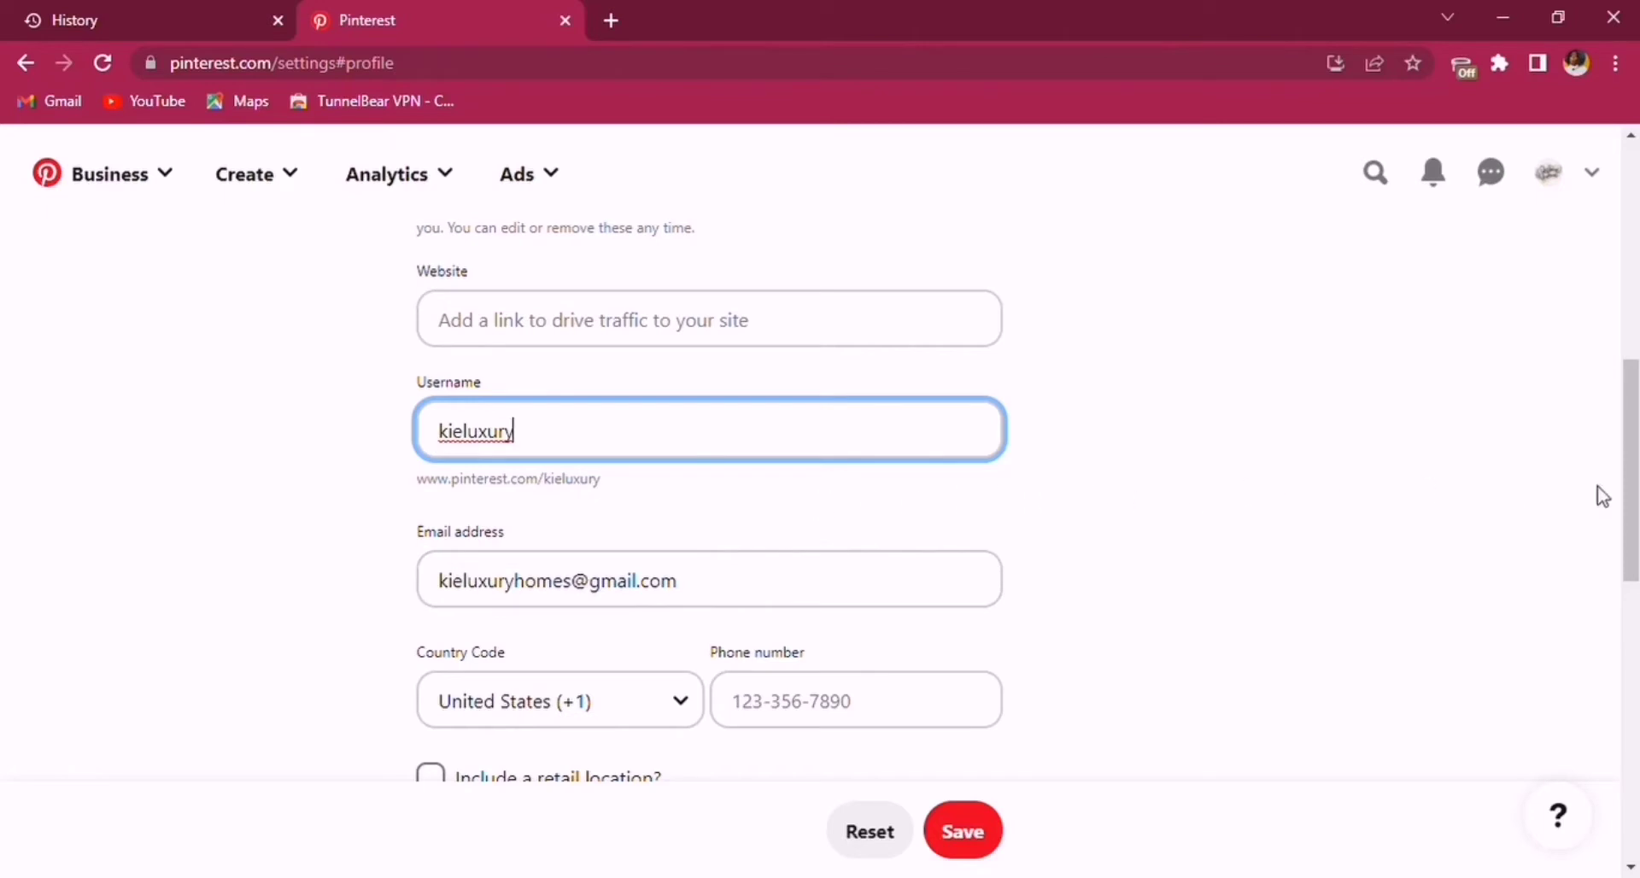
# Save the public profile changes, recheck the username and About text, and save again.
pyautogui.moveTo(1632, 491); pyautogui.dragTo(1418, 790)
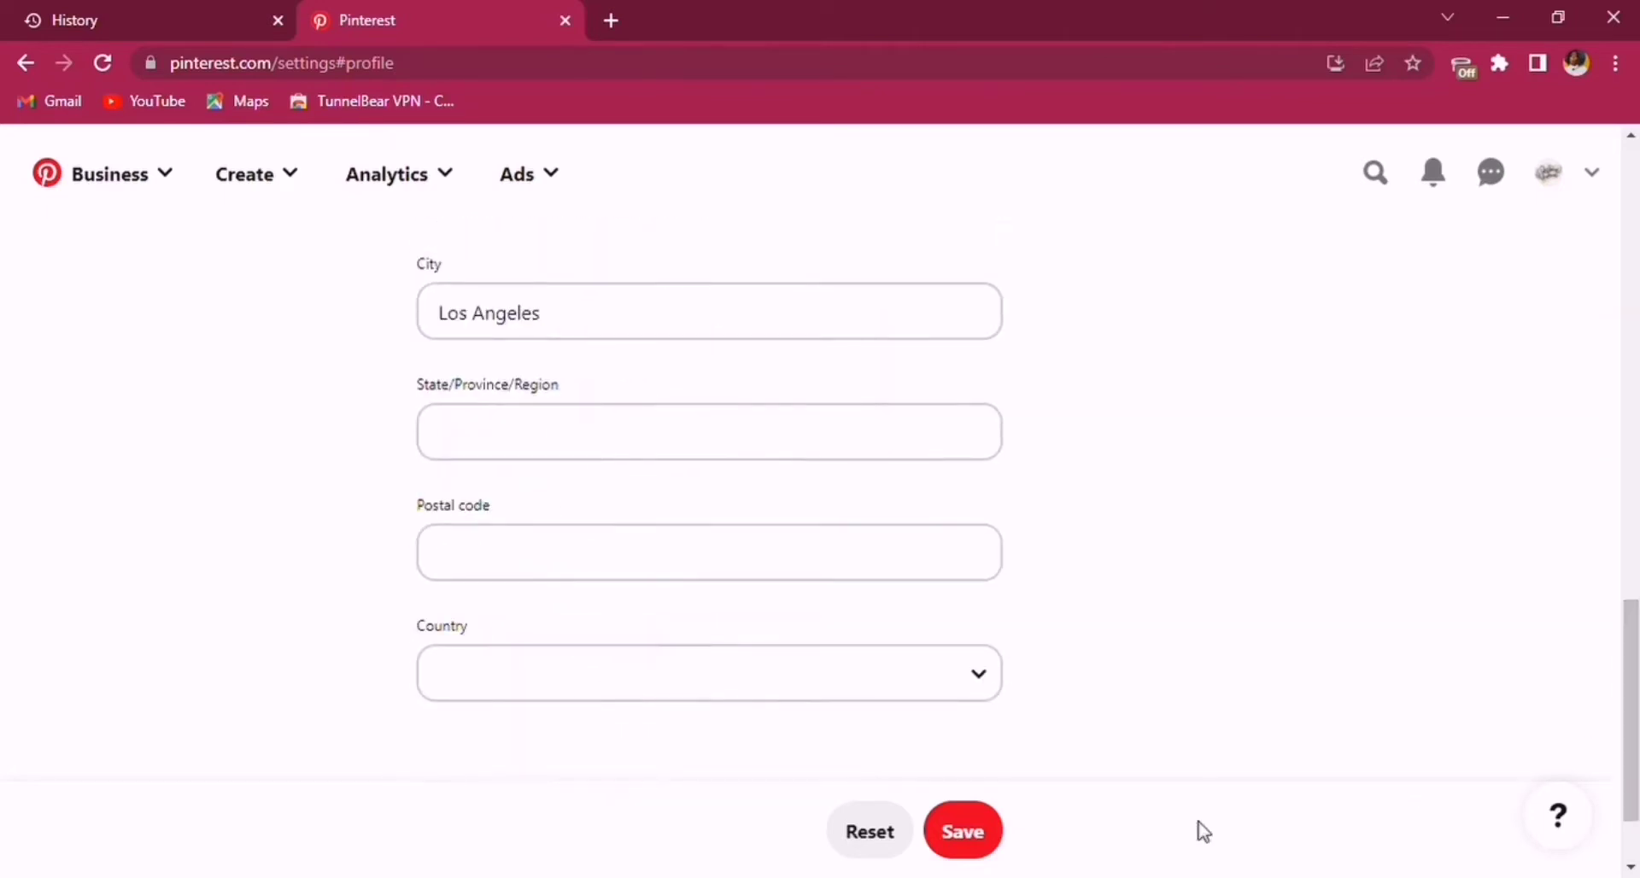
pyautogui.click(960, 837)
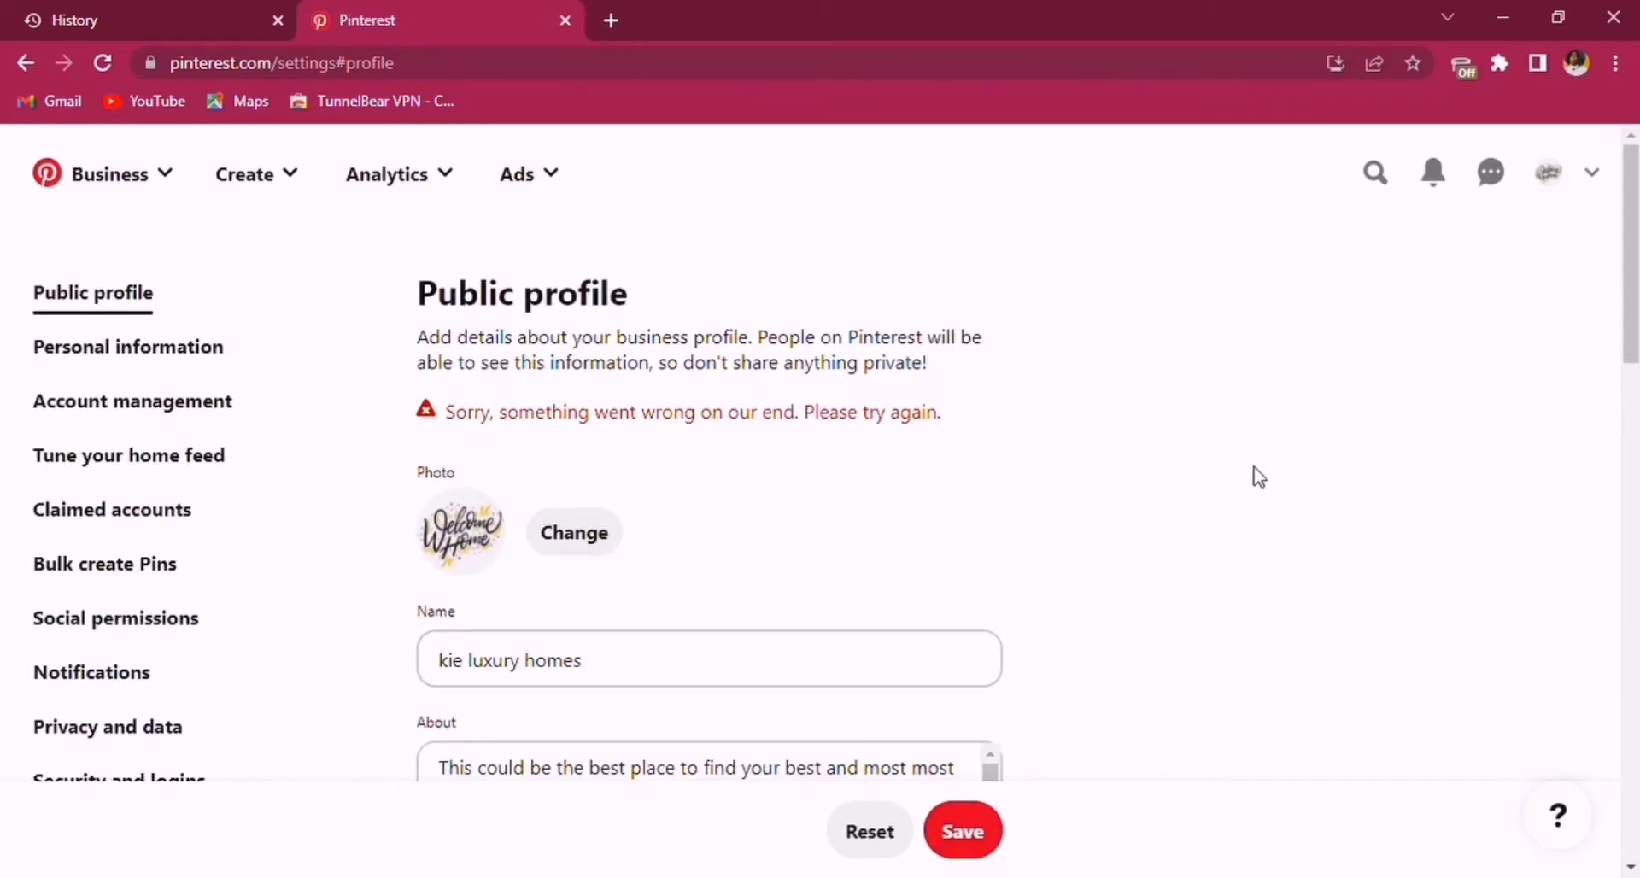
pyautogui.moveTo(1632, 286); pyautogui.dragTo(1615, 470)
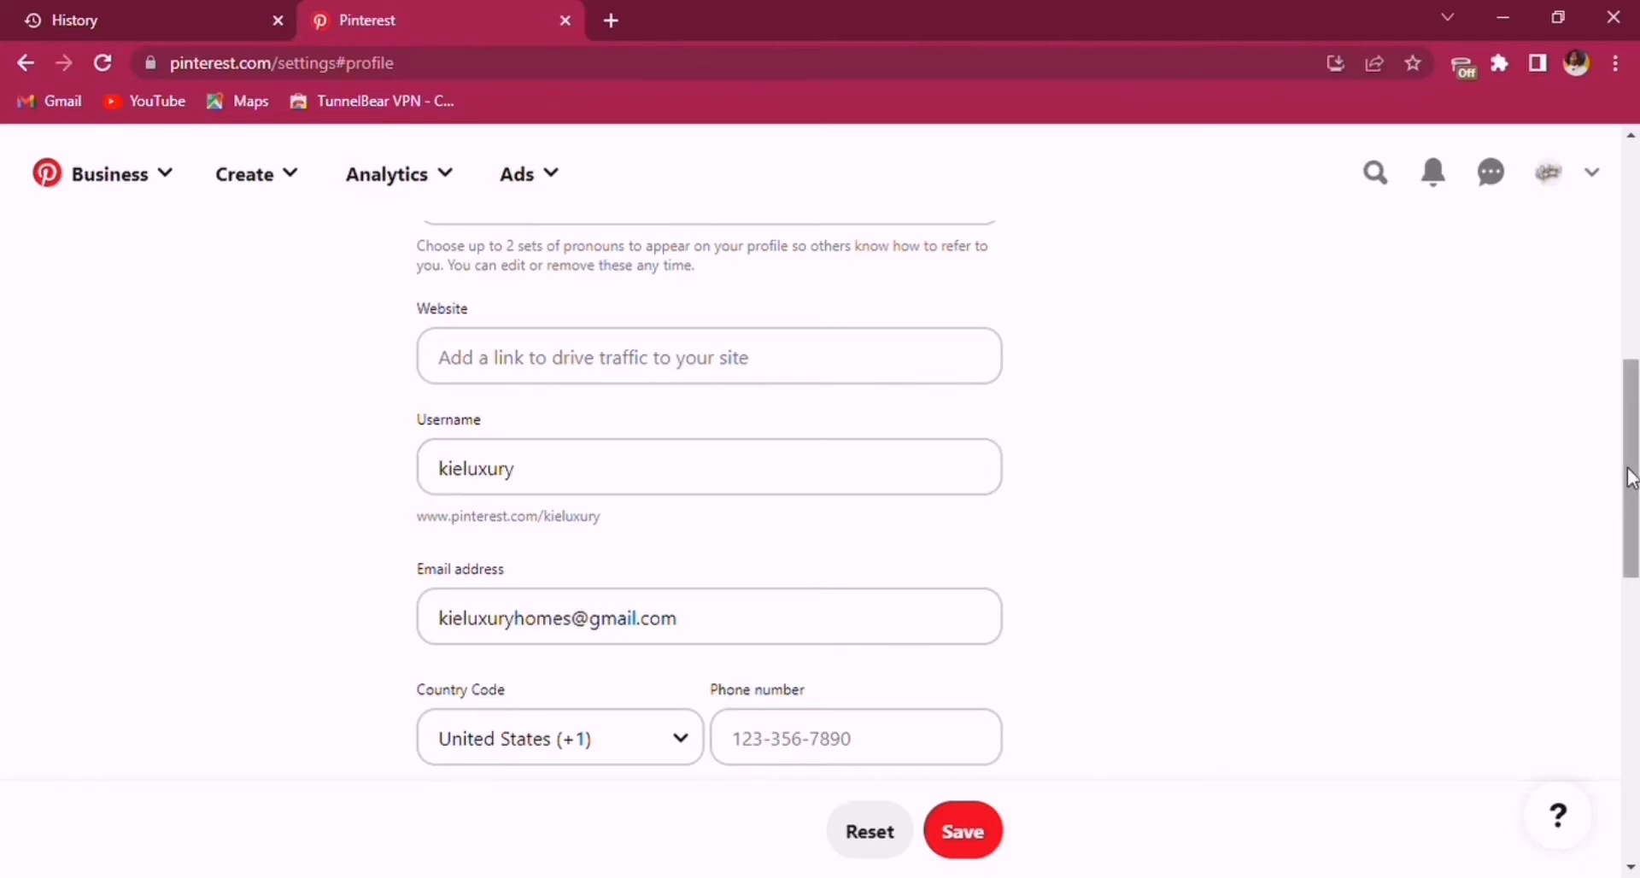
pyautogui.moveTo(1632, 477); pyautogui.dragTo(1600, 268)
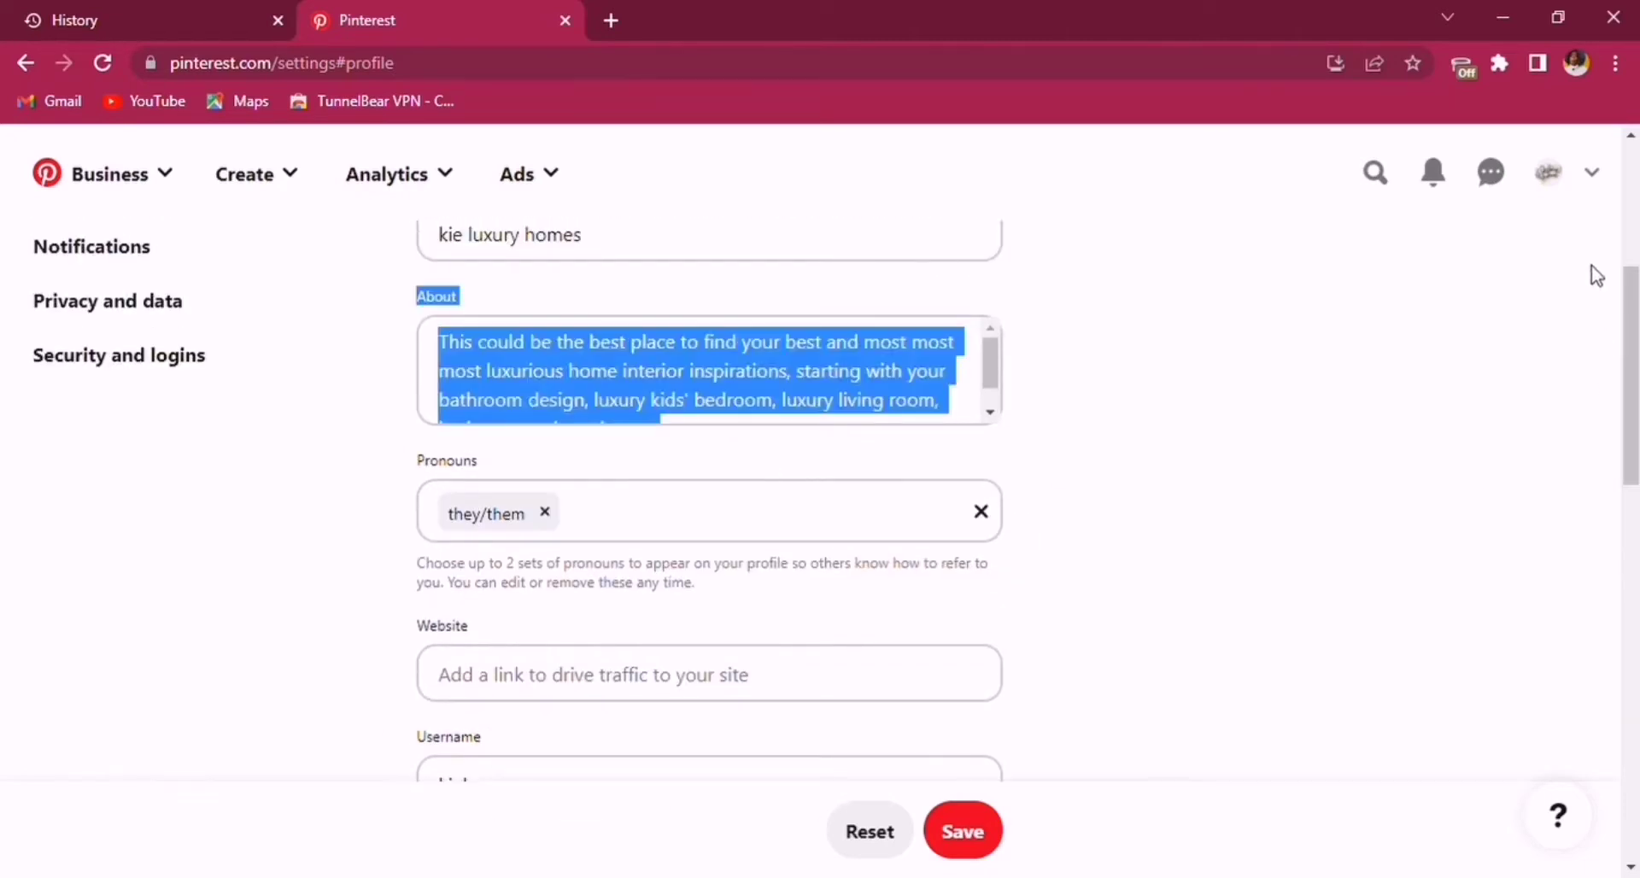
pyautogui.click(1537, 364)
pyautogui.click(970, 849)
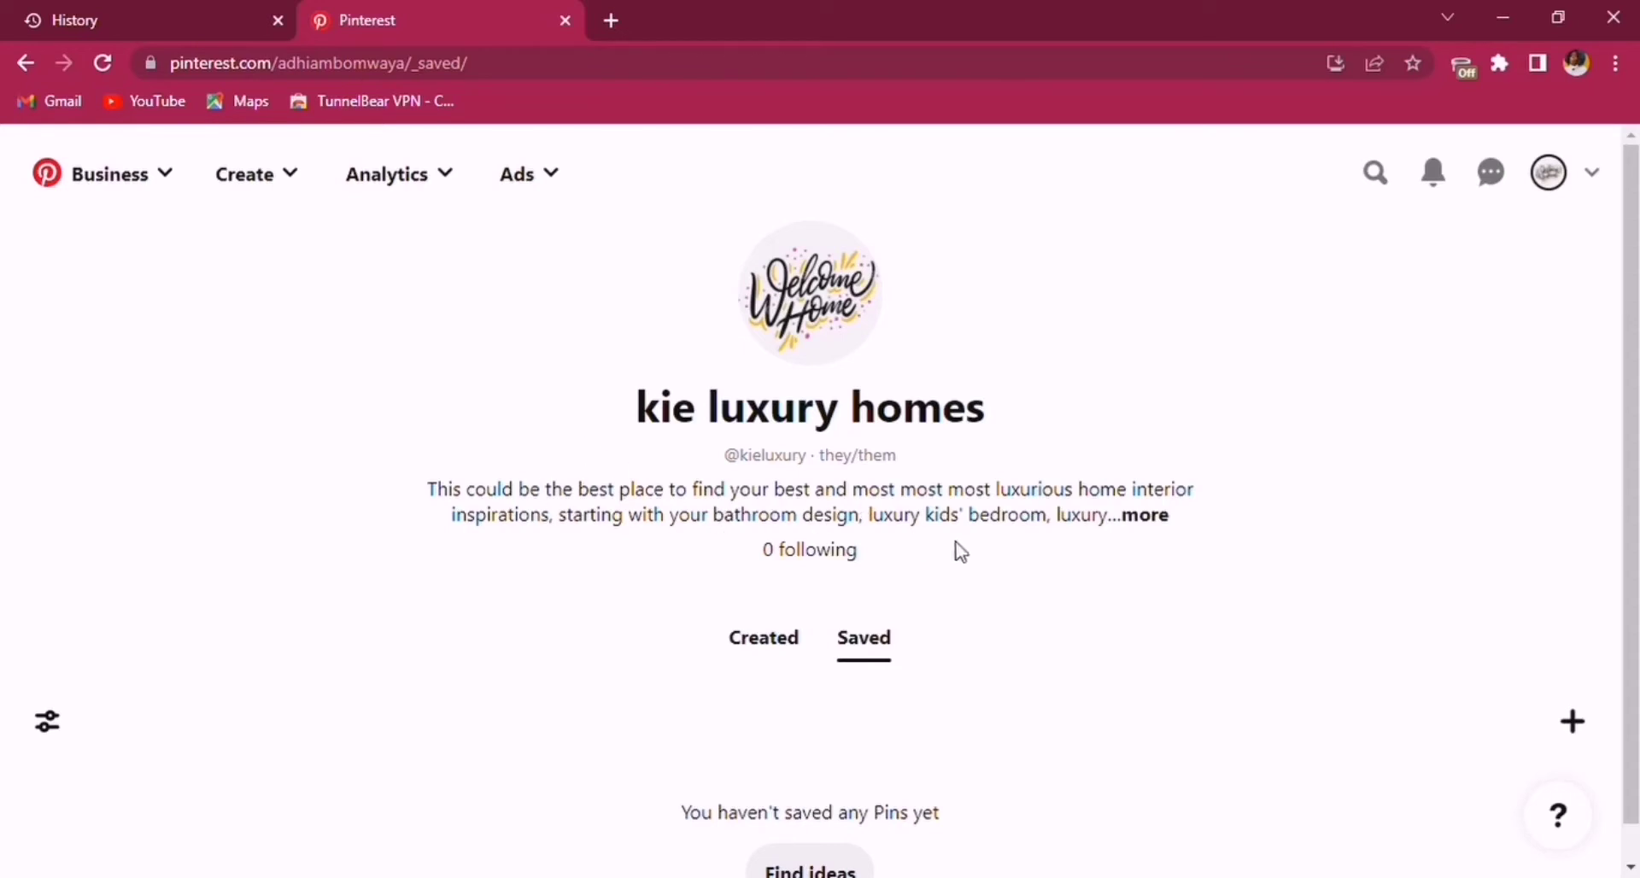
# Read the profile's full About text and close it.
pyautogui.click(1145, 516)
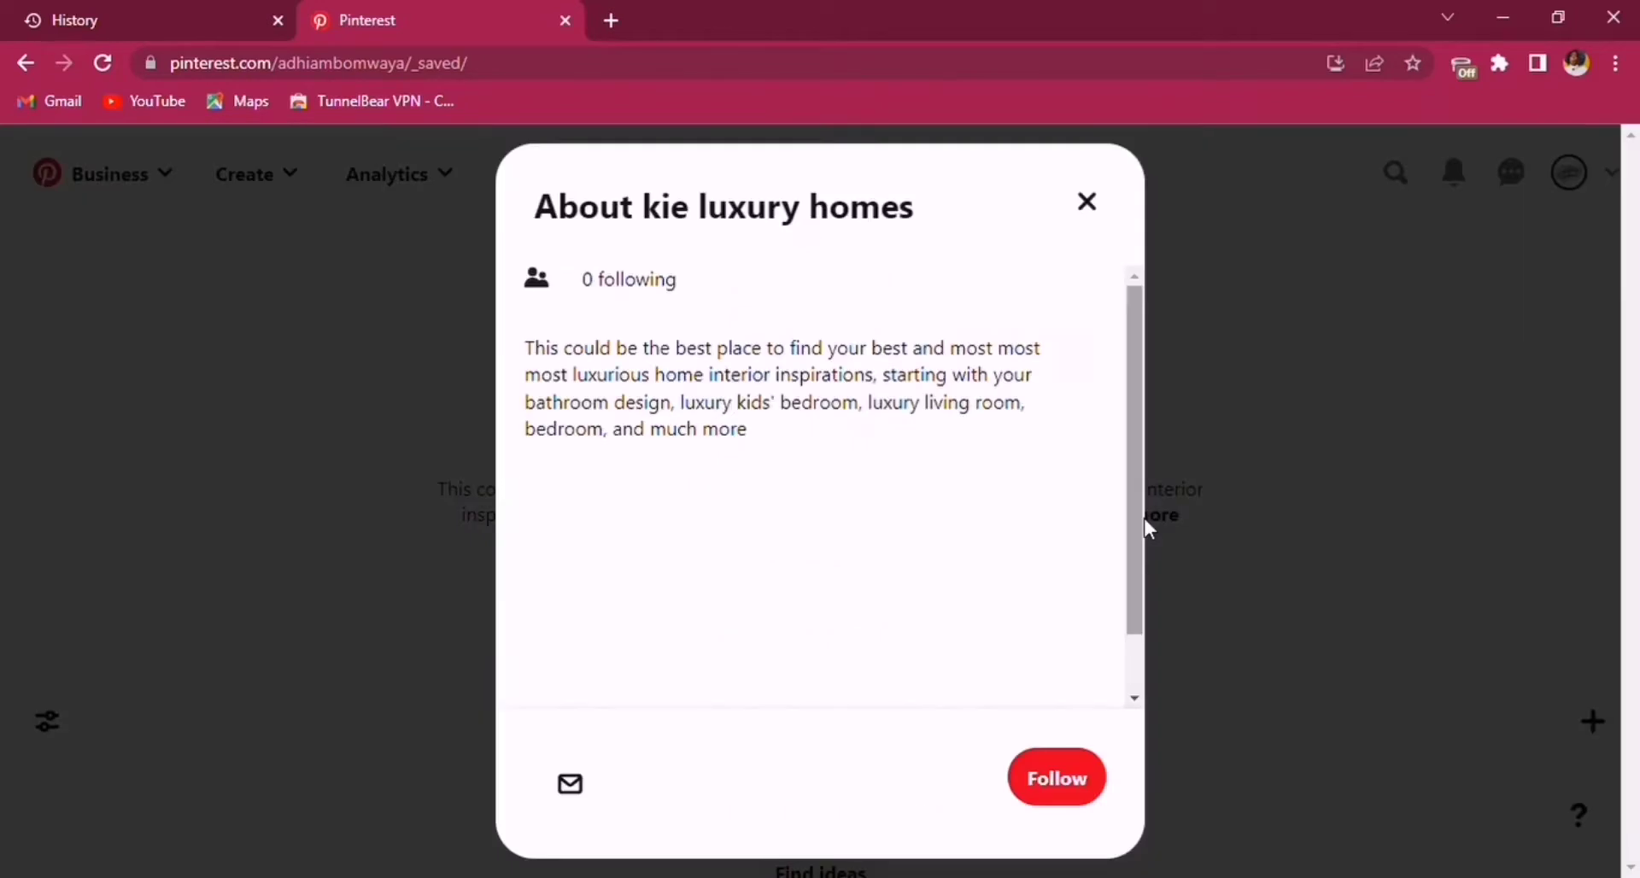
pyautogui.click(1088, 203)
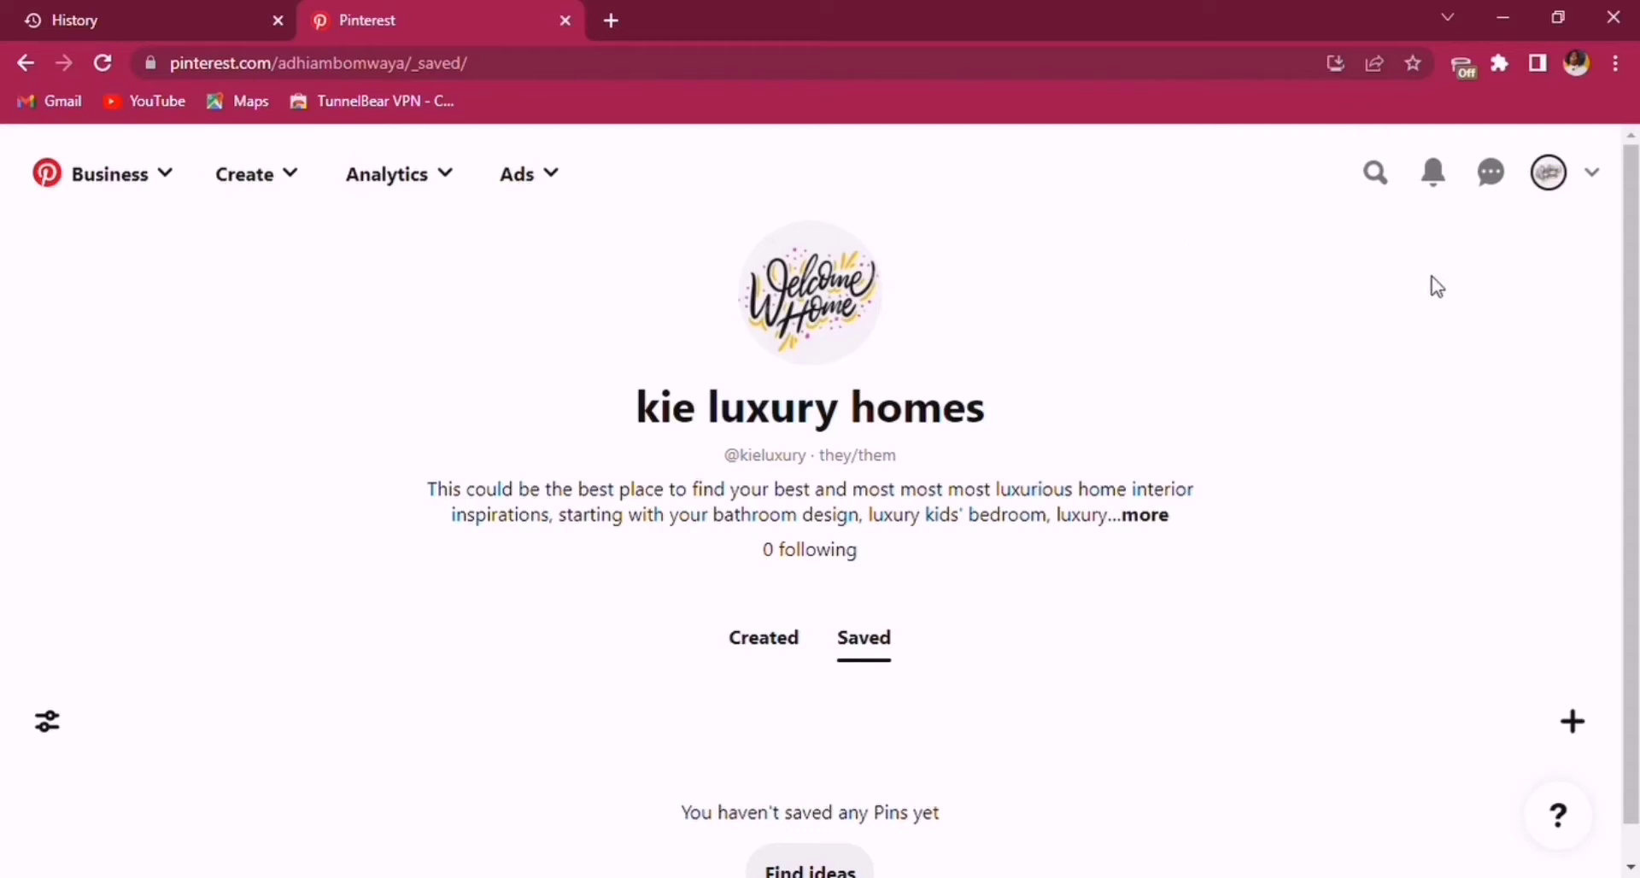
pyautogui.moveTo(1628, 252); pyautogui.dragTo(1628, 440)
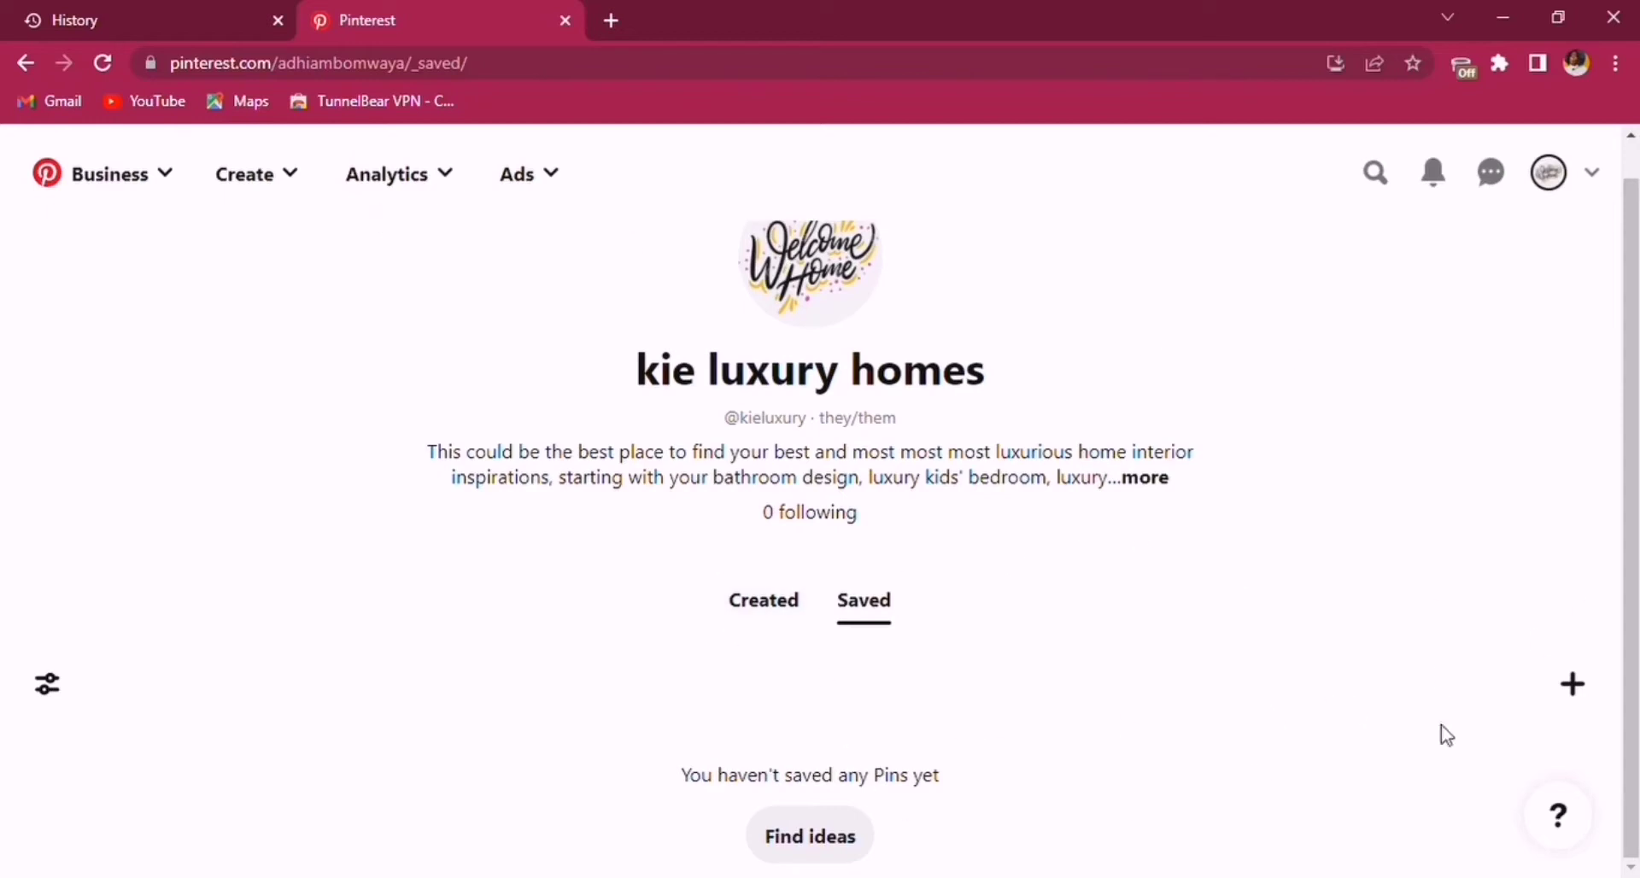
pyautogui.click(1574, 686)
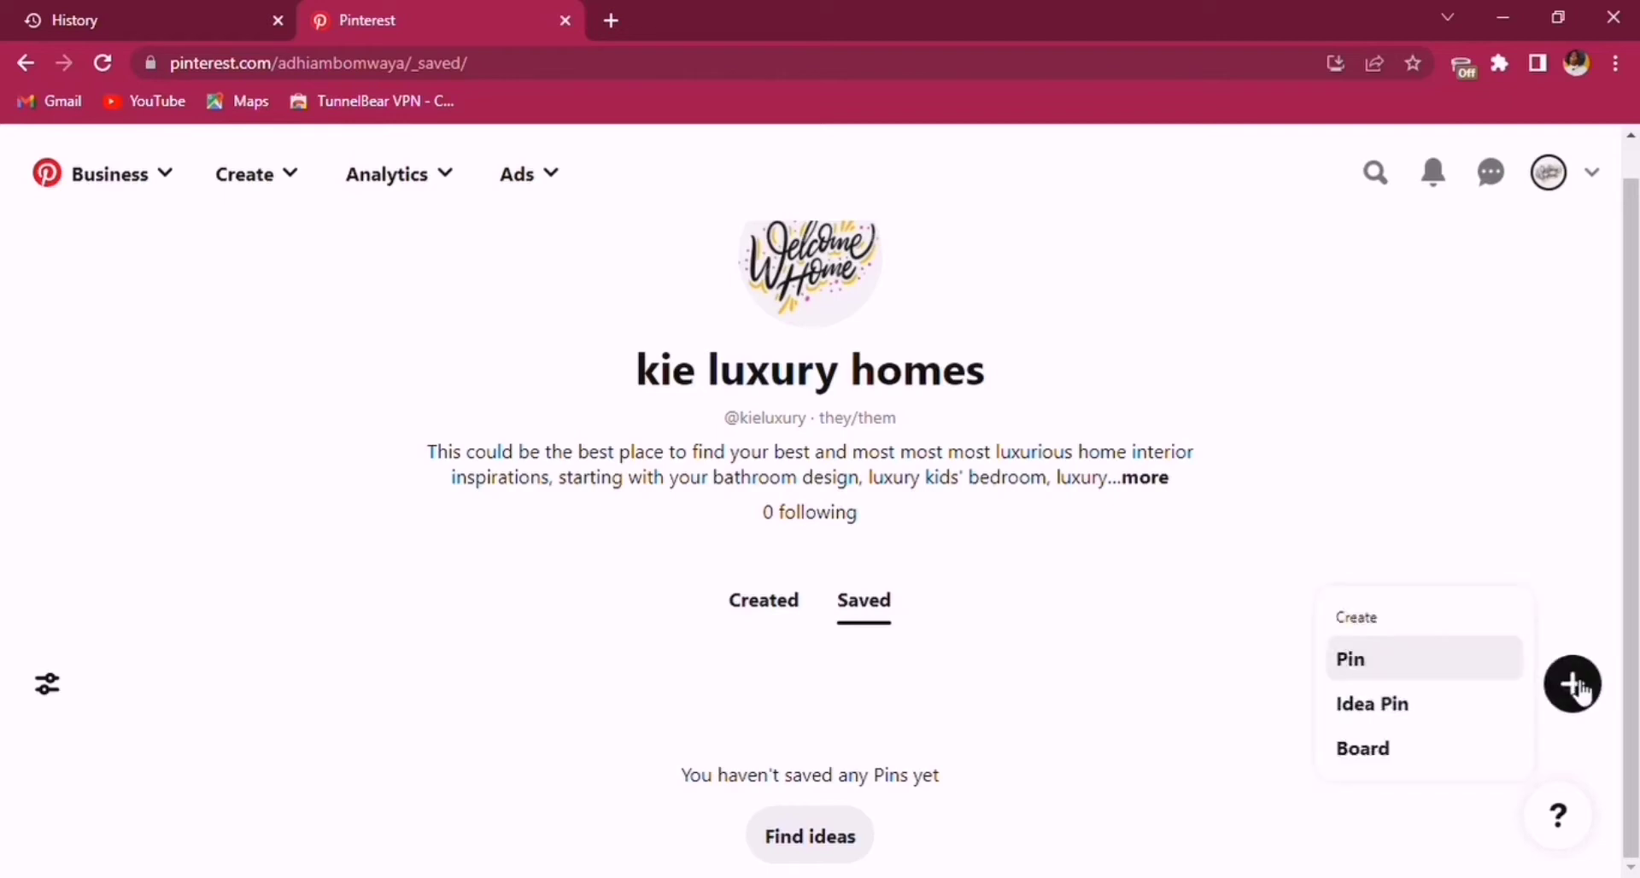
pyautogui.click(1379, 757)
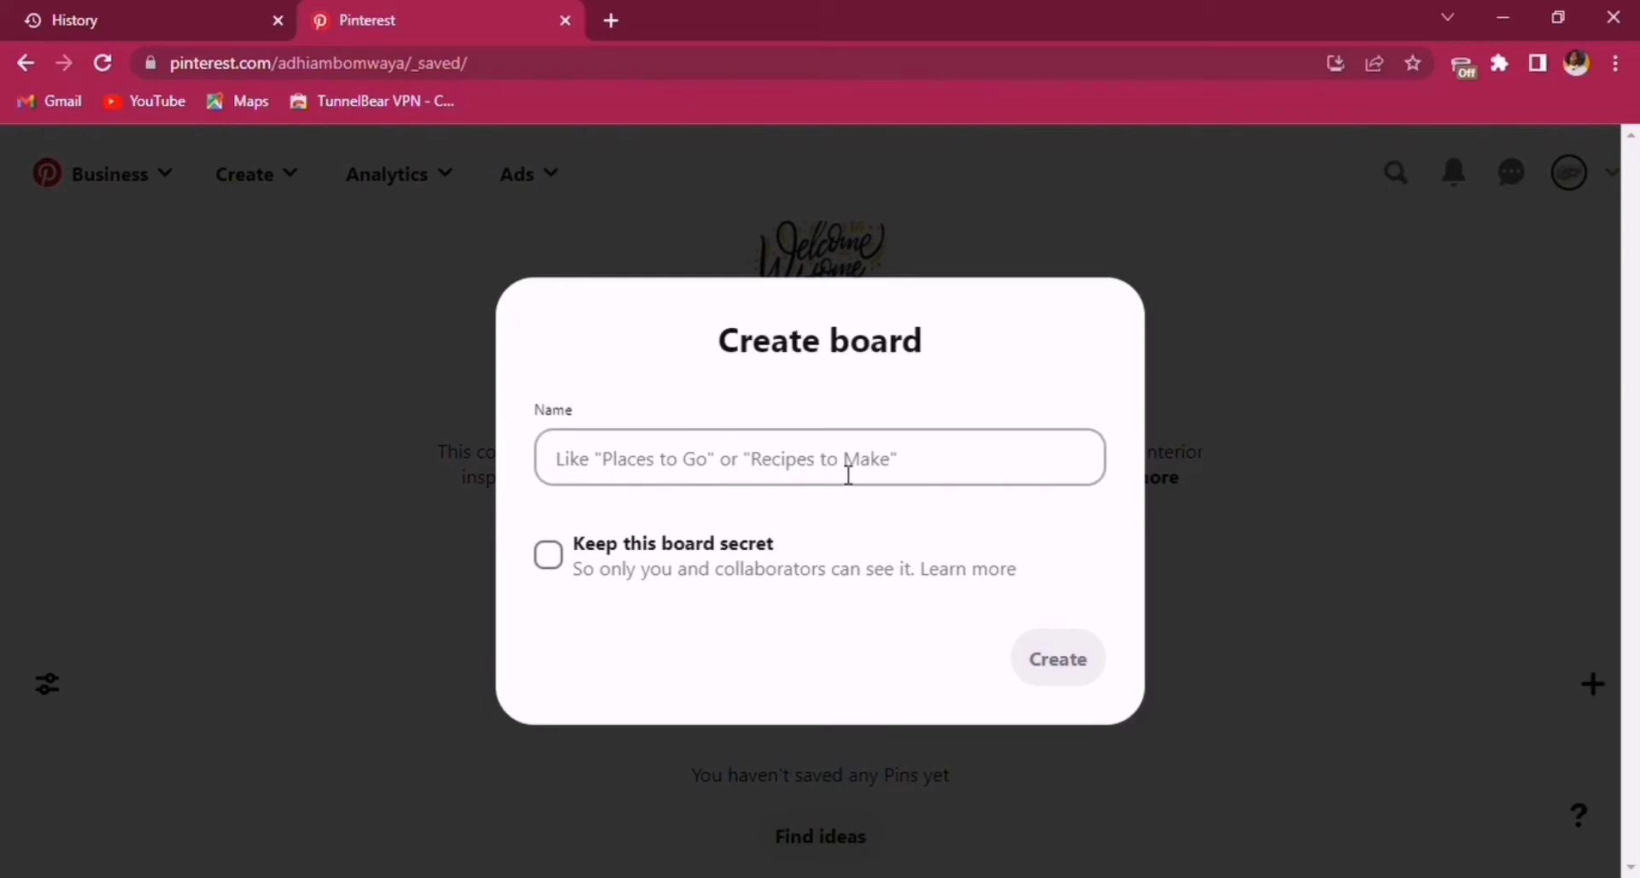
pyautogui.click(588, 473)
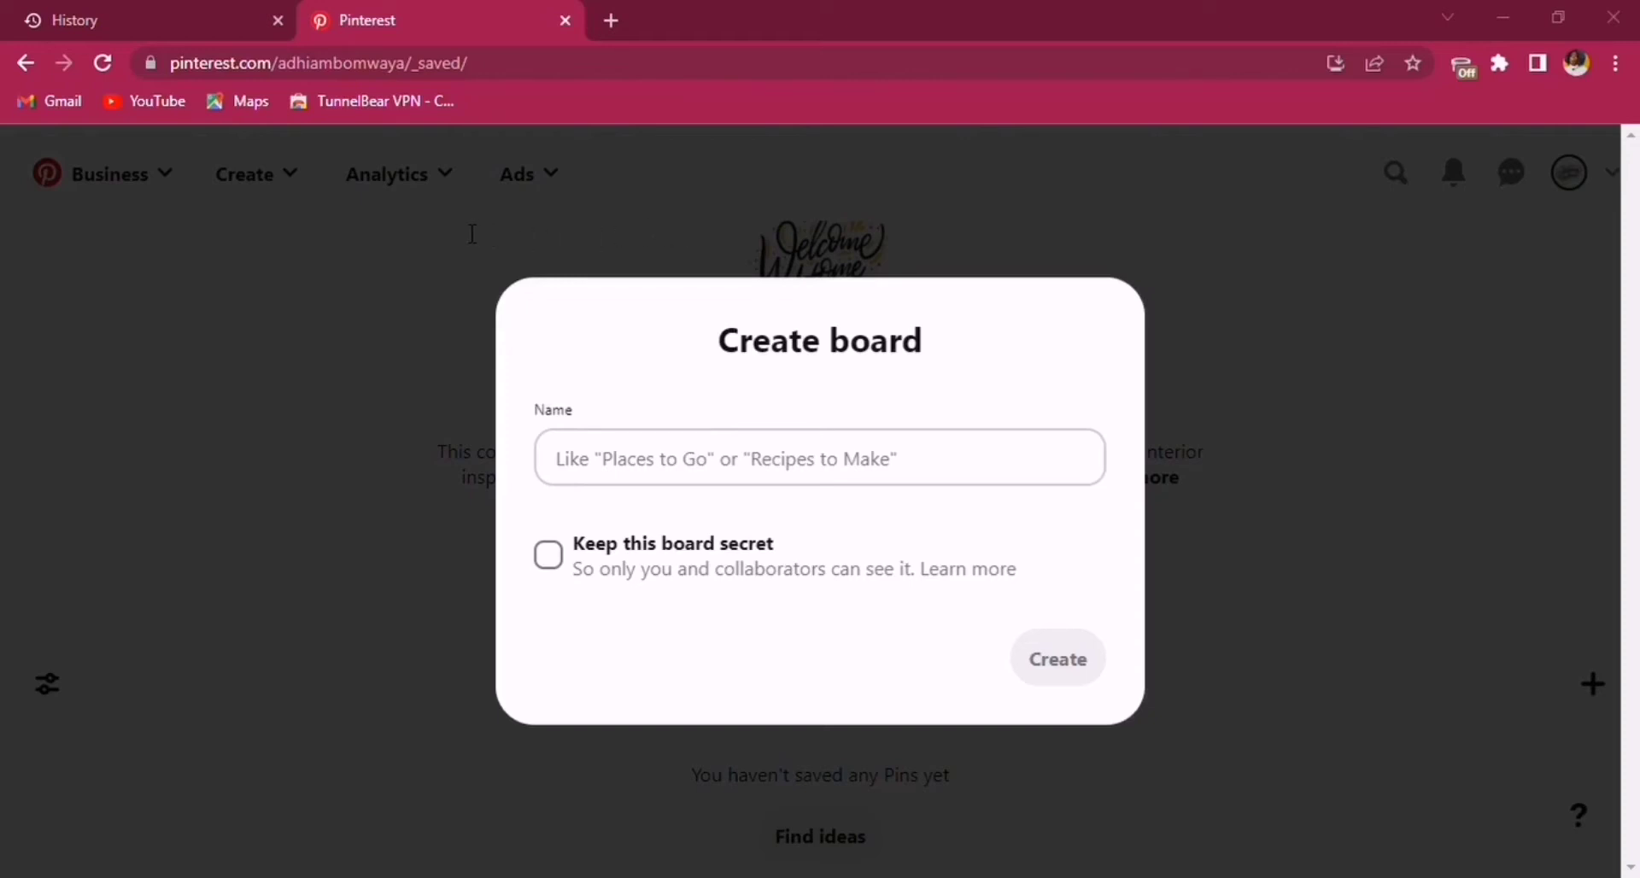
pyautogui.click(1229, 212)
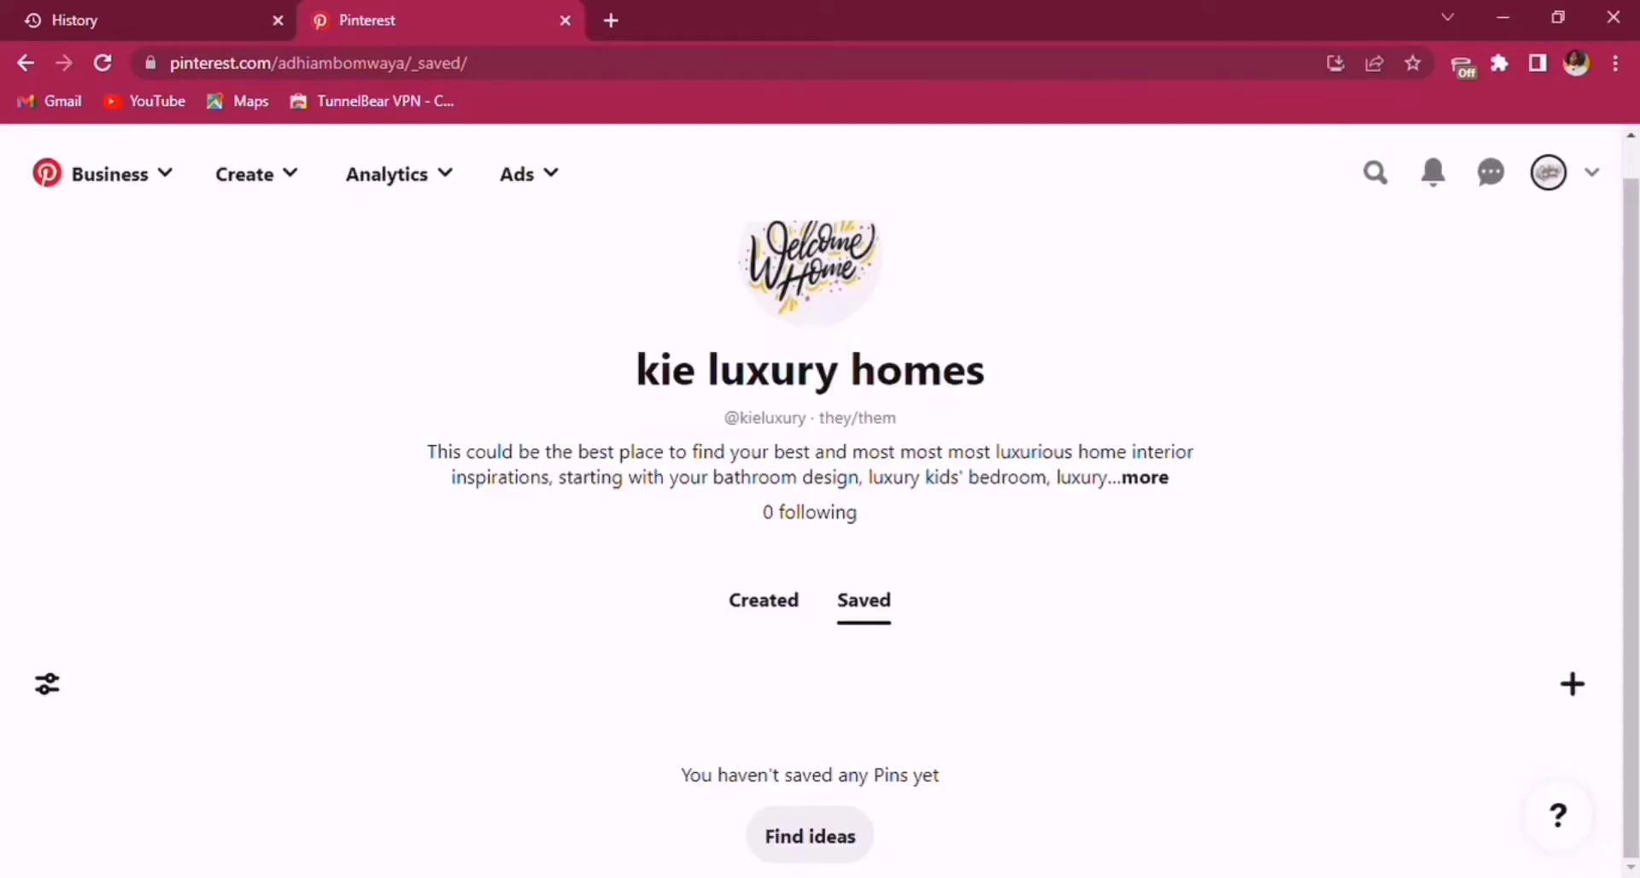
# Create a new public board named HOME DECORATING LUXURY.
pyautogui.click(1572, 684)
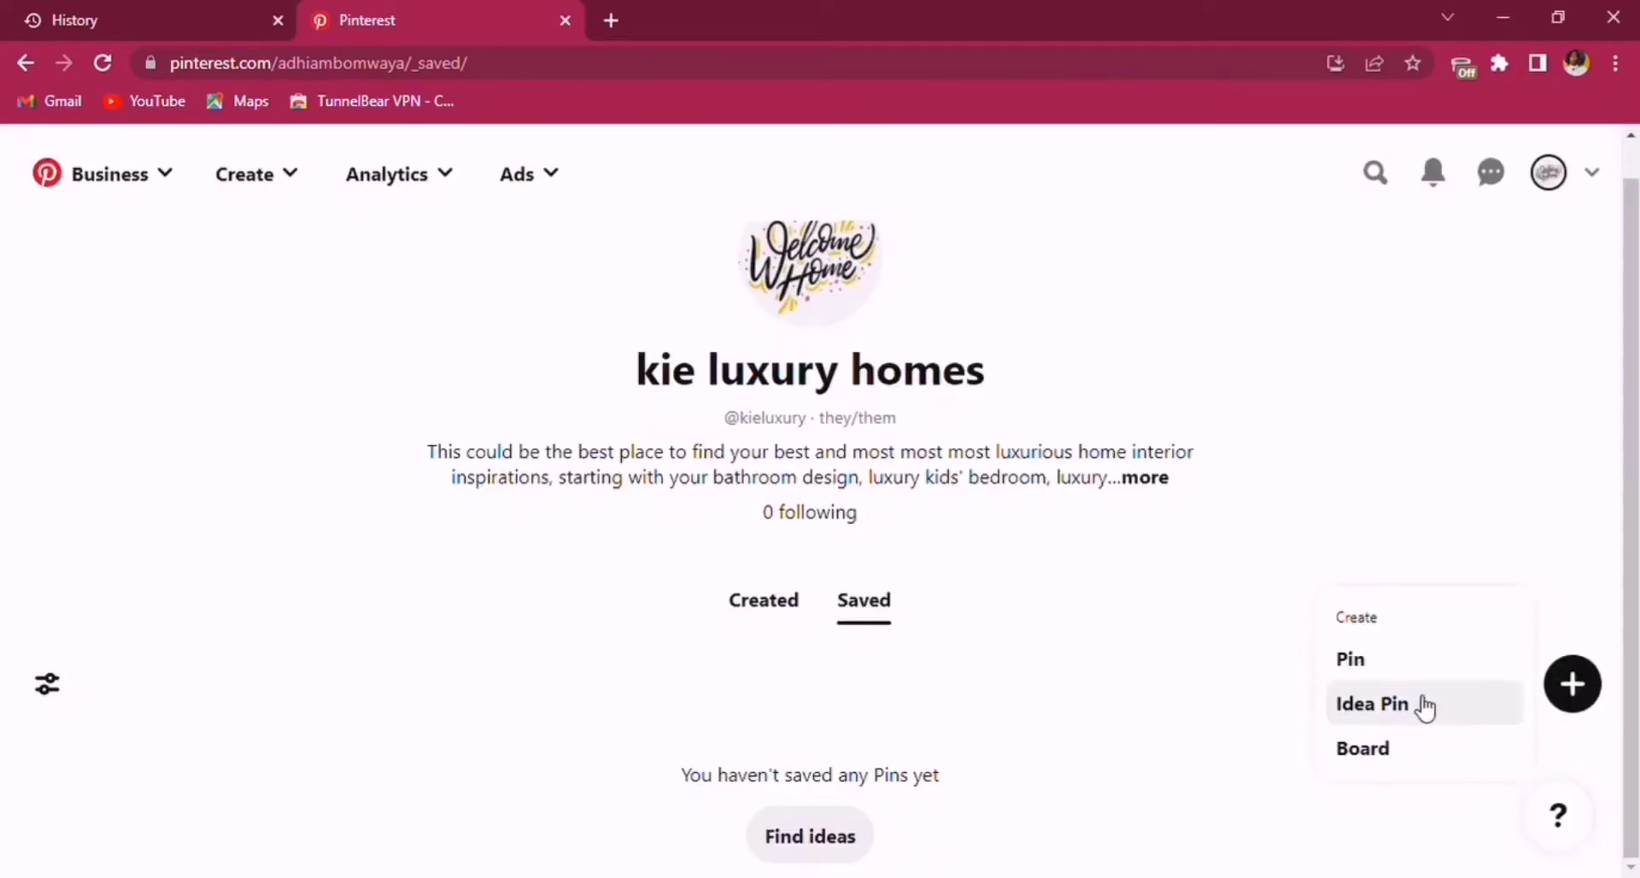
pyautogui.click(1359, 752)
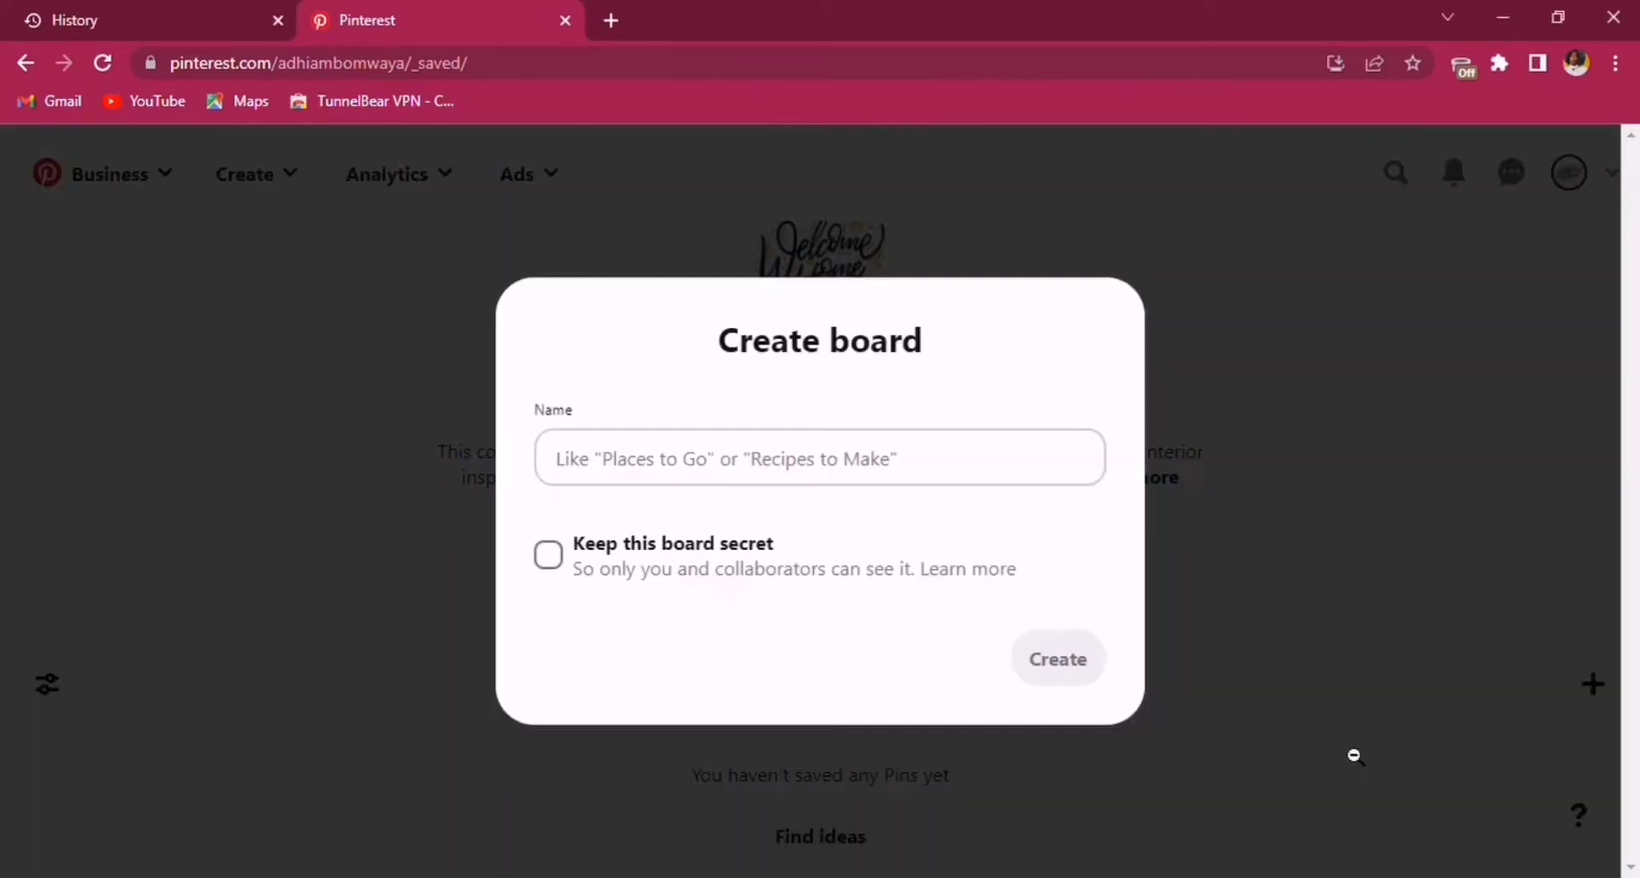
pyautogui.click(679, 472)
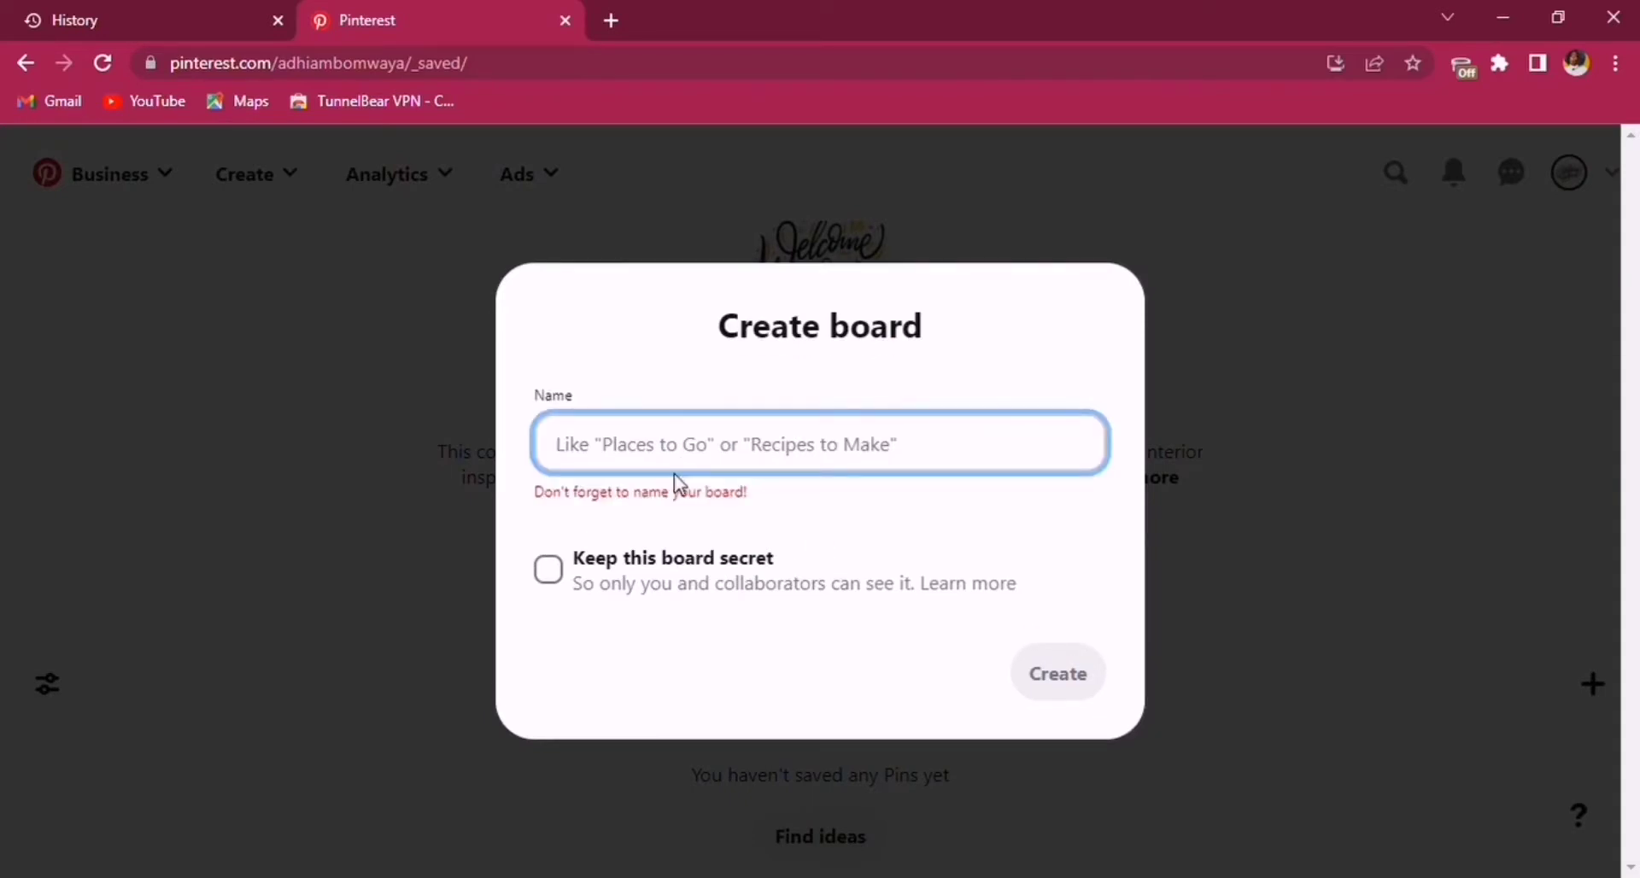
pyautogui.write('HOME ')
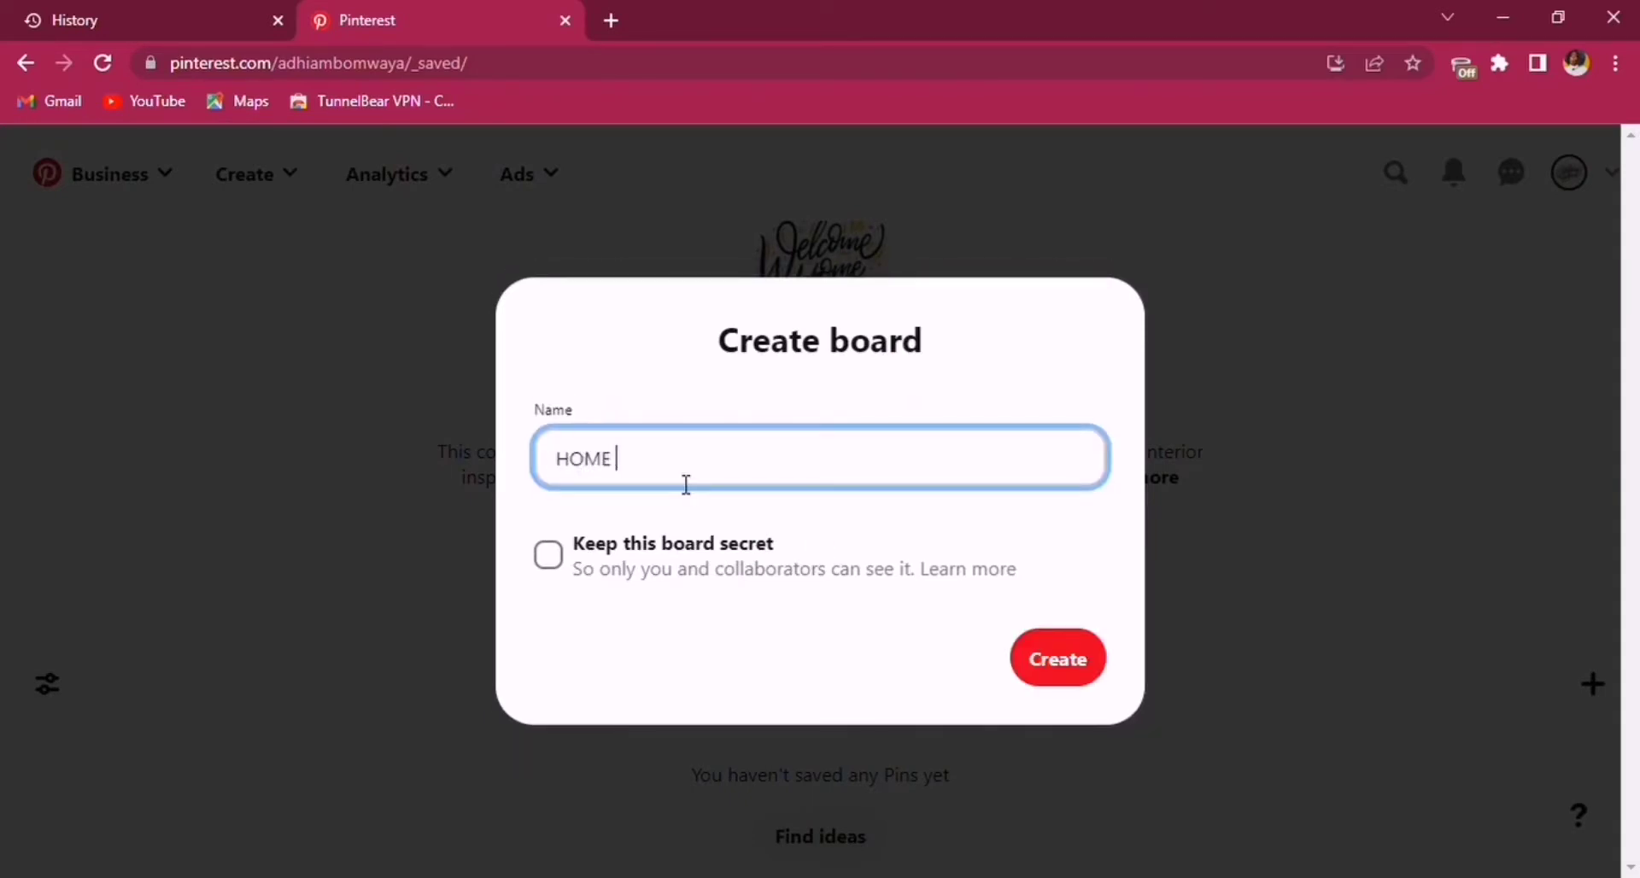
pyautogui.write('DECORATING LUXY')
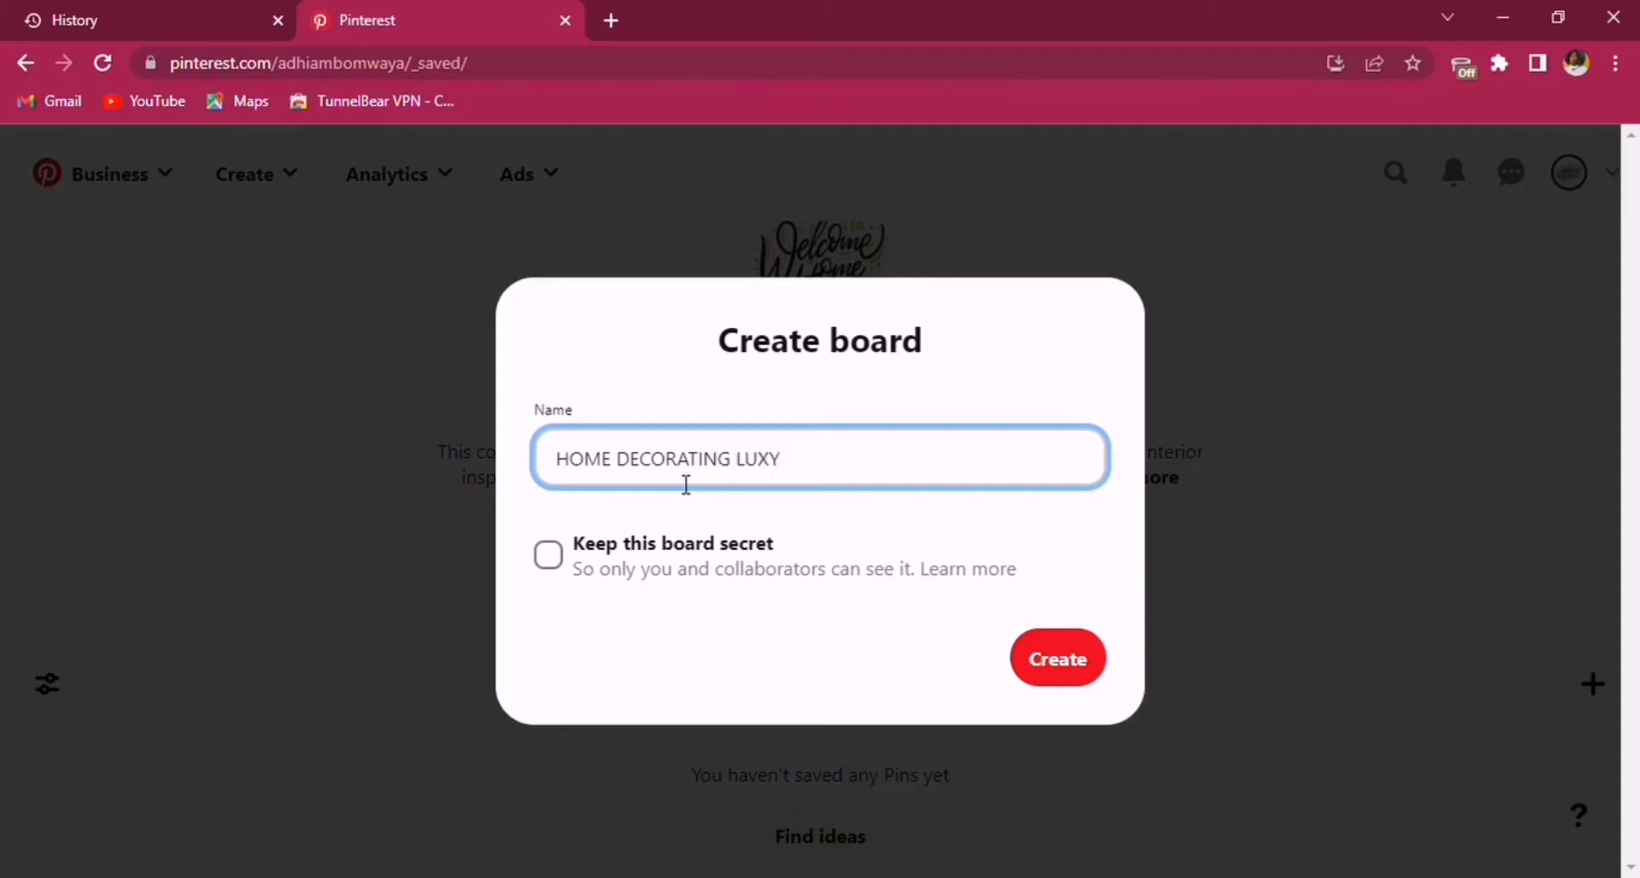
pyautogui.write('URY')
pyautogui.click(1060, 671)
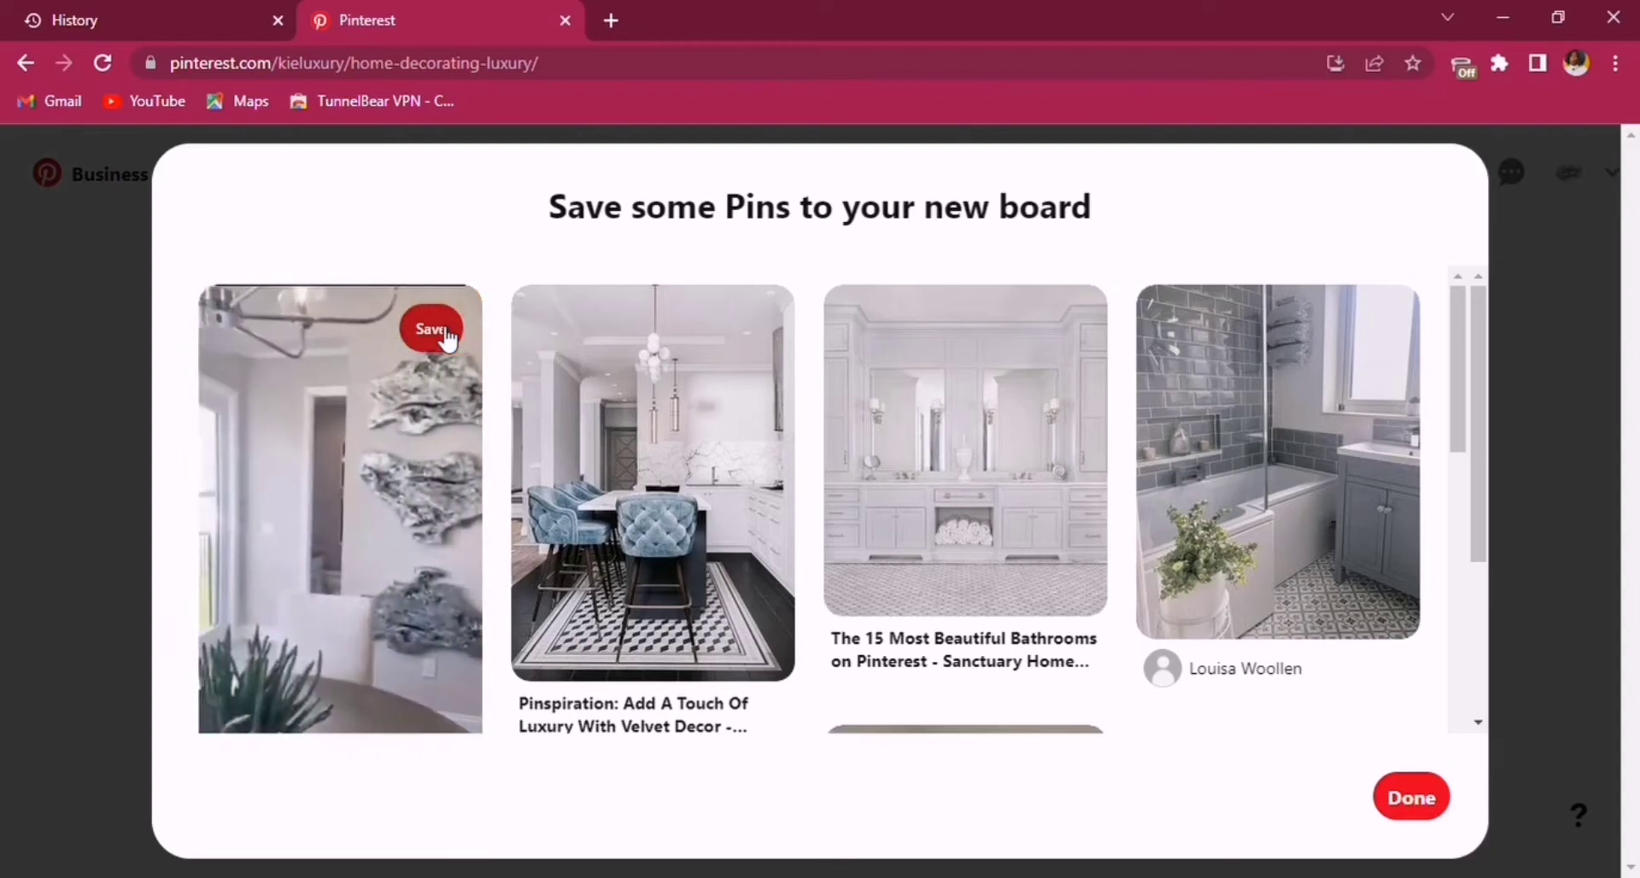
# Save the first row of suggested pins to the new board: Winter Garden home, velvet decor kitchen, beautiful bathrooms, and grey-tiled bathroom.
pyautogui.click(444, 335)
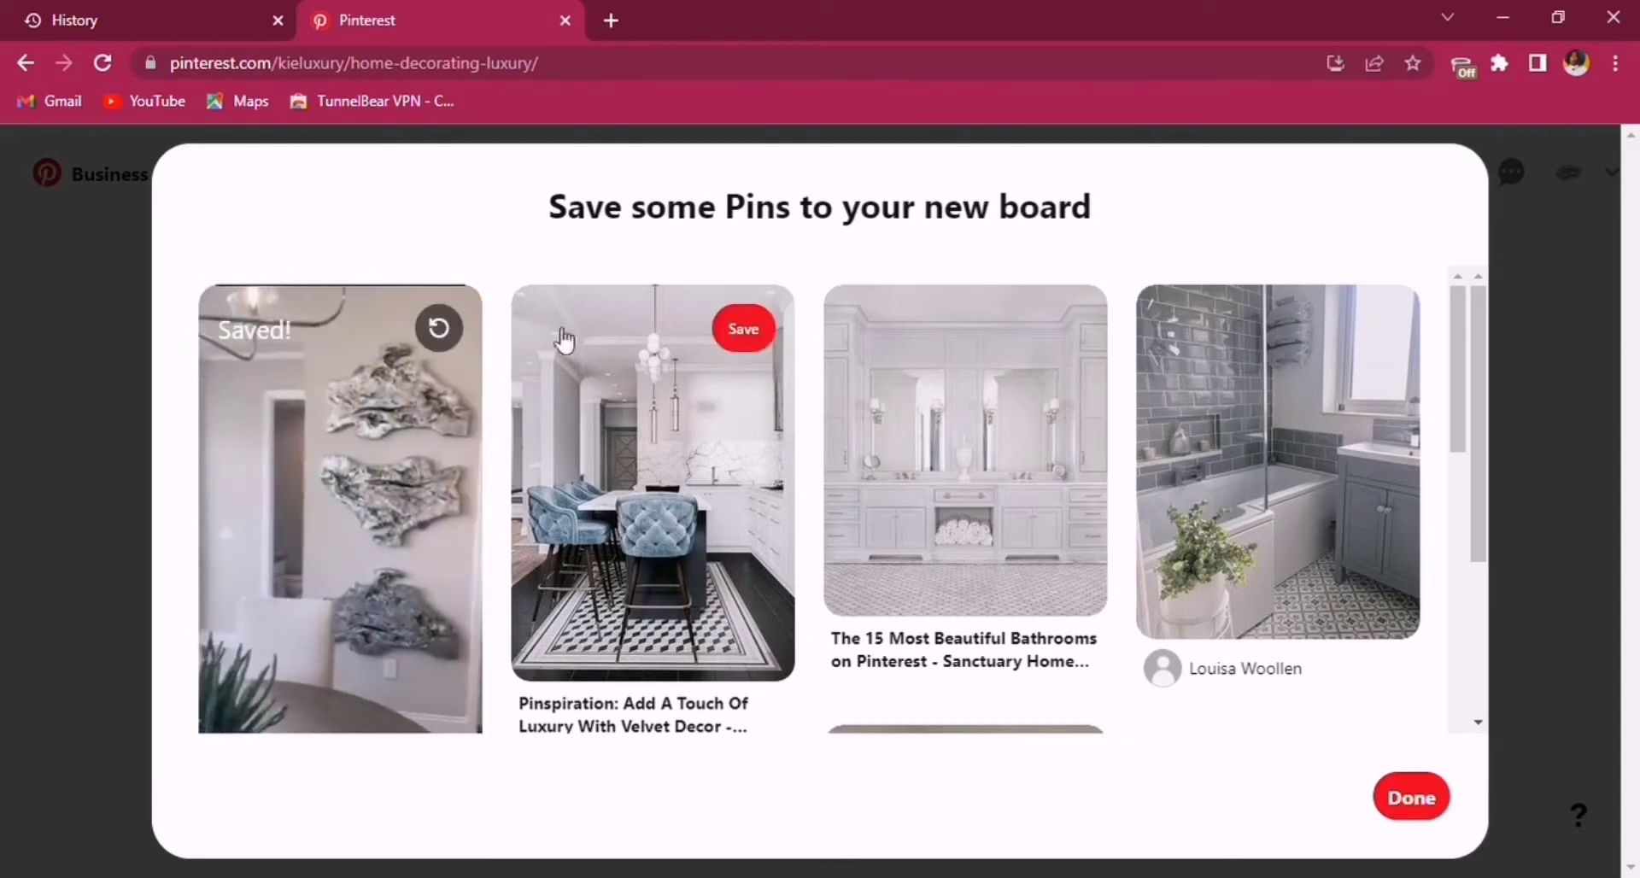
pyautogui.click(746, 333)
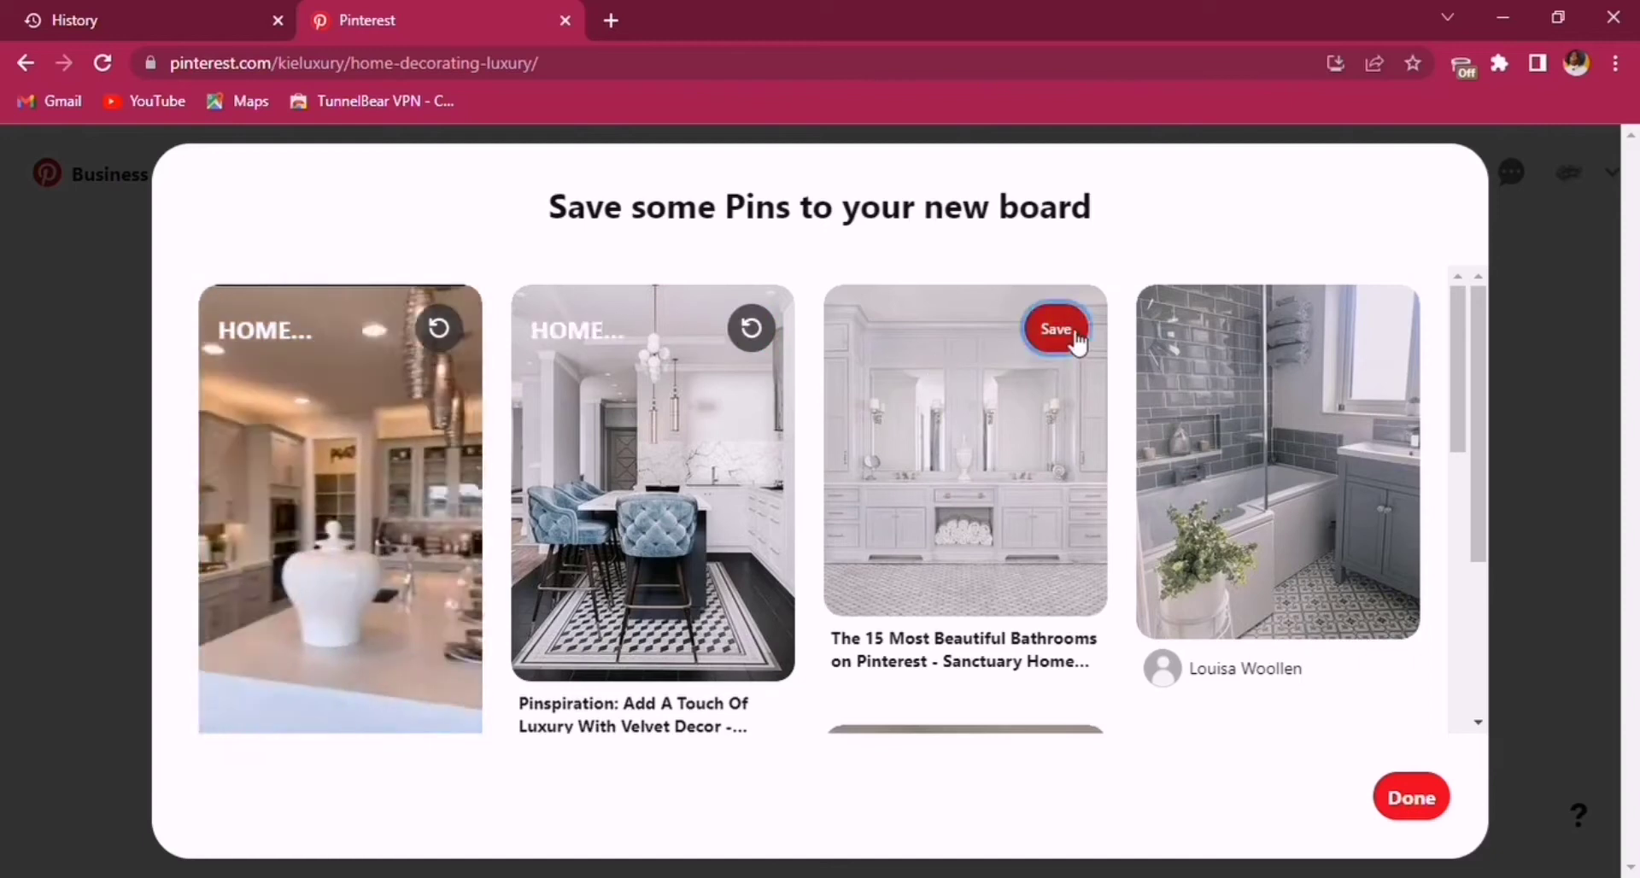
pyautogui.click(1068, 335)
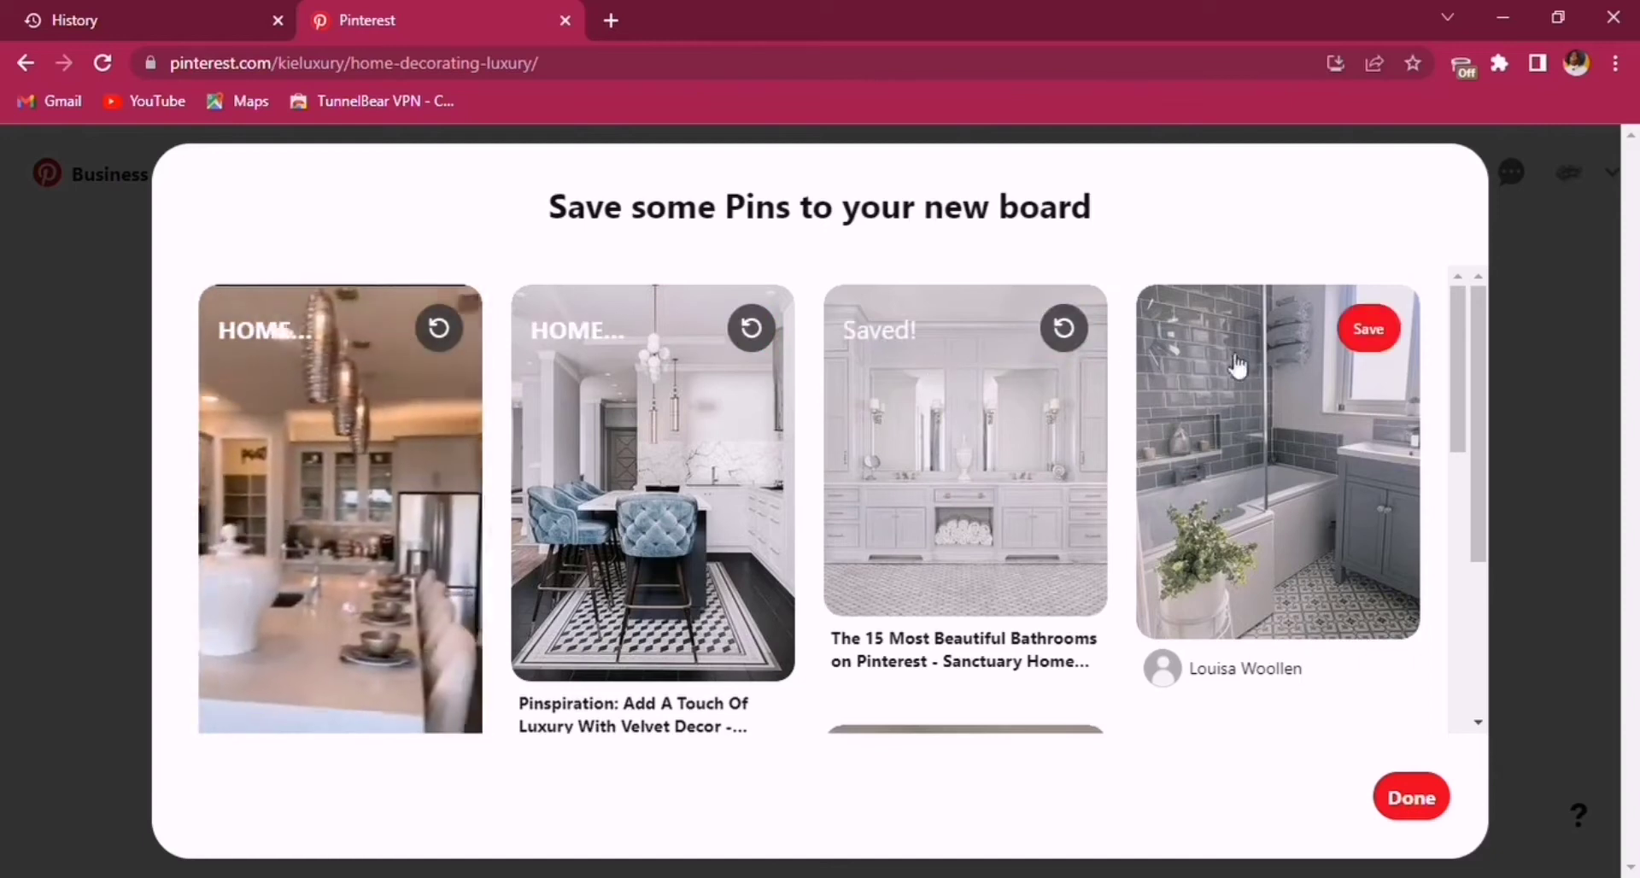
pyautogui.click(1368, 329)
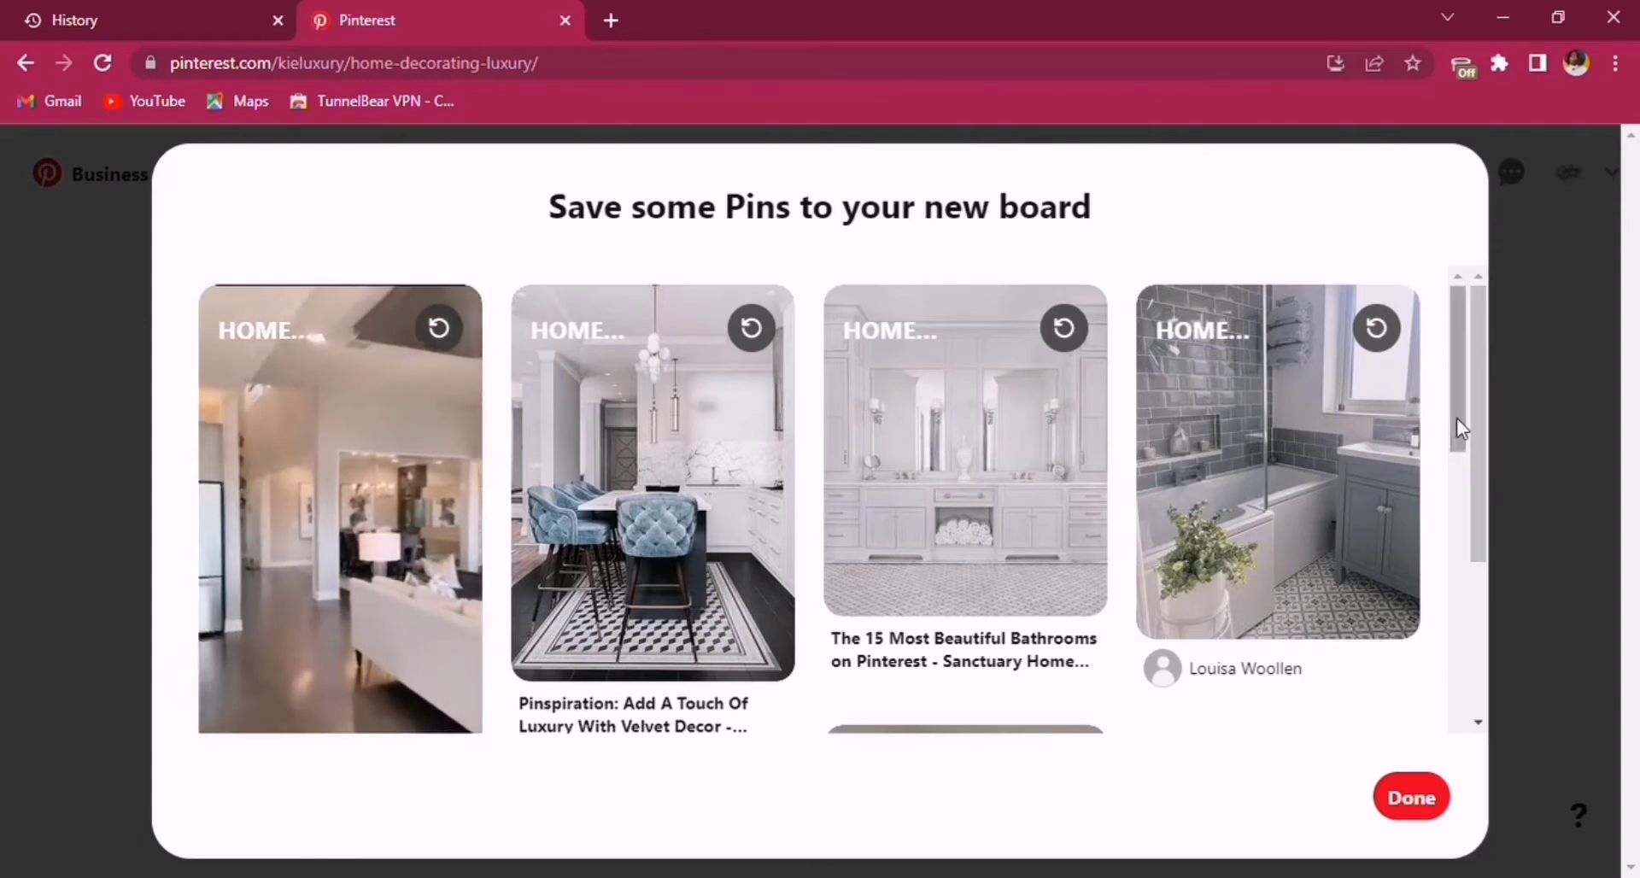
# Save the marble details, Classic bathroom, Open Concept Luxury Kitchen, and natural light bedroom pins to the board.
pyautogui.moveTo(1463, 453); pyautogui.dragTo(1456, 550)
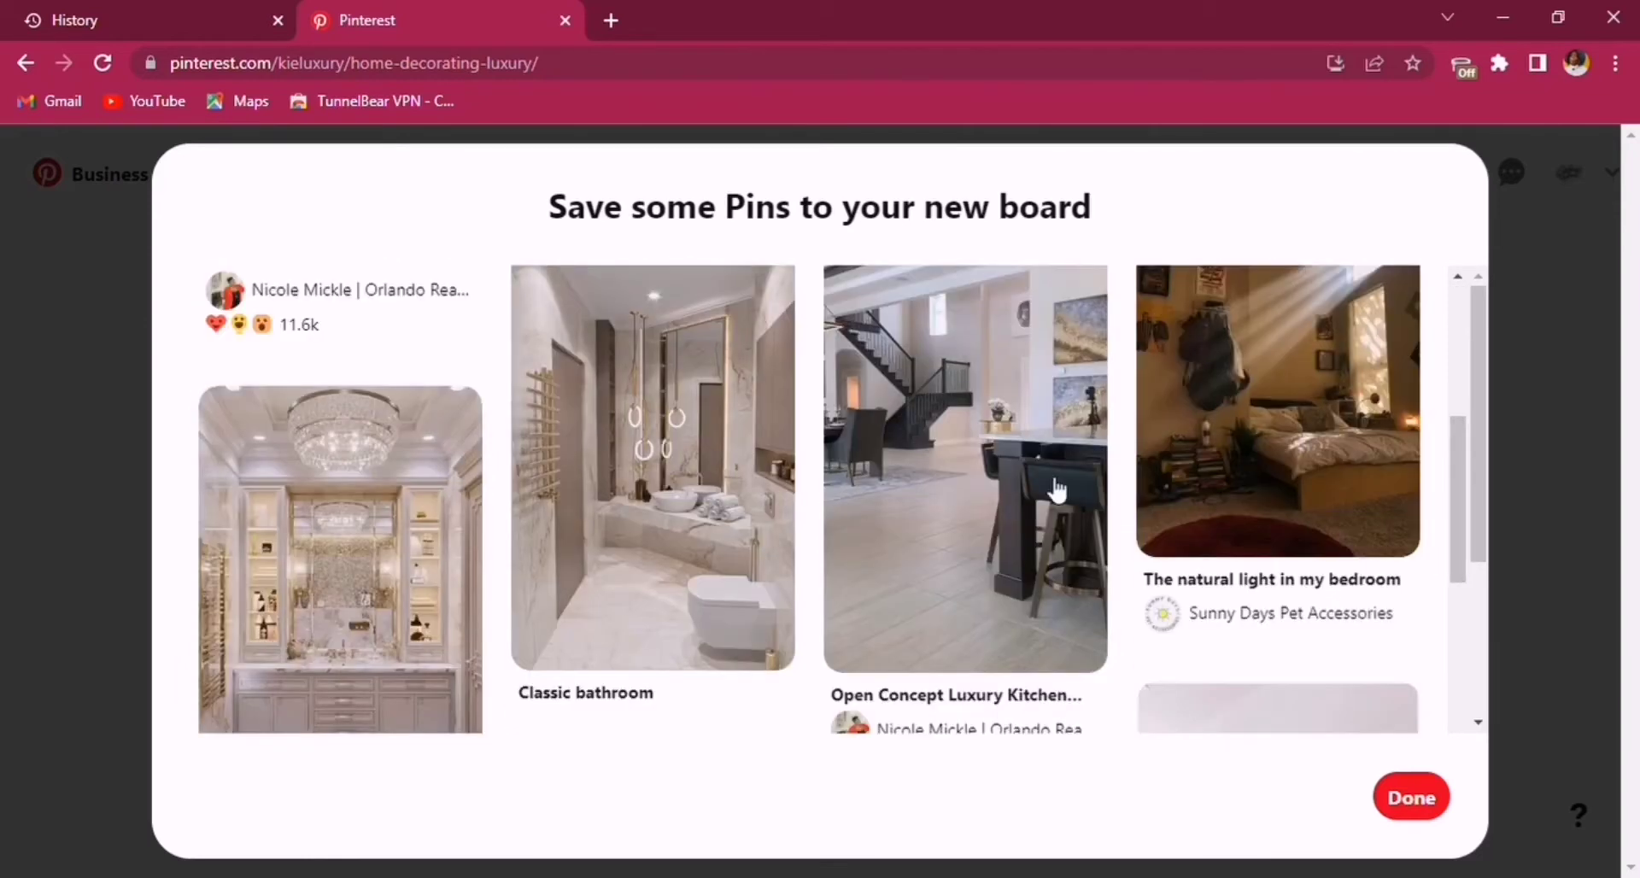
pyautogui.click(430, 436)
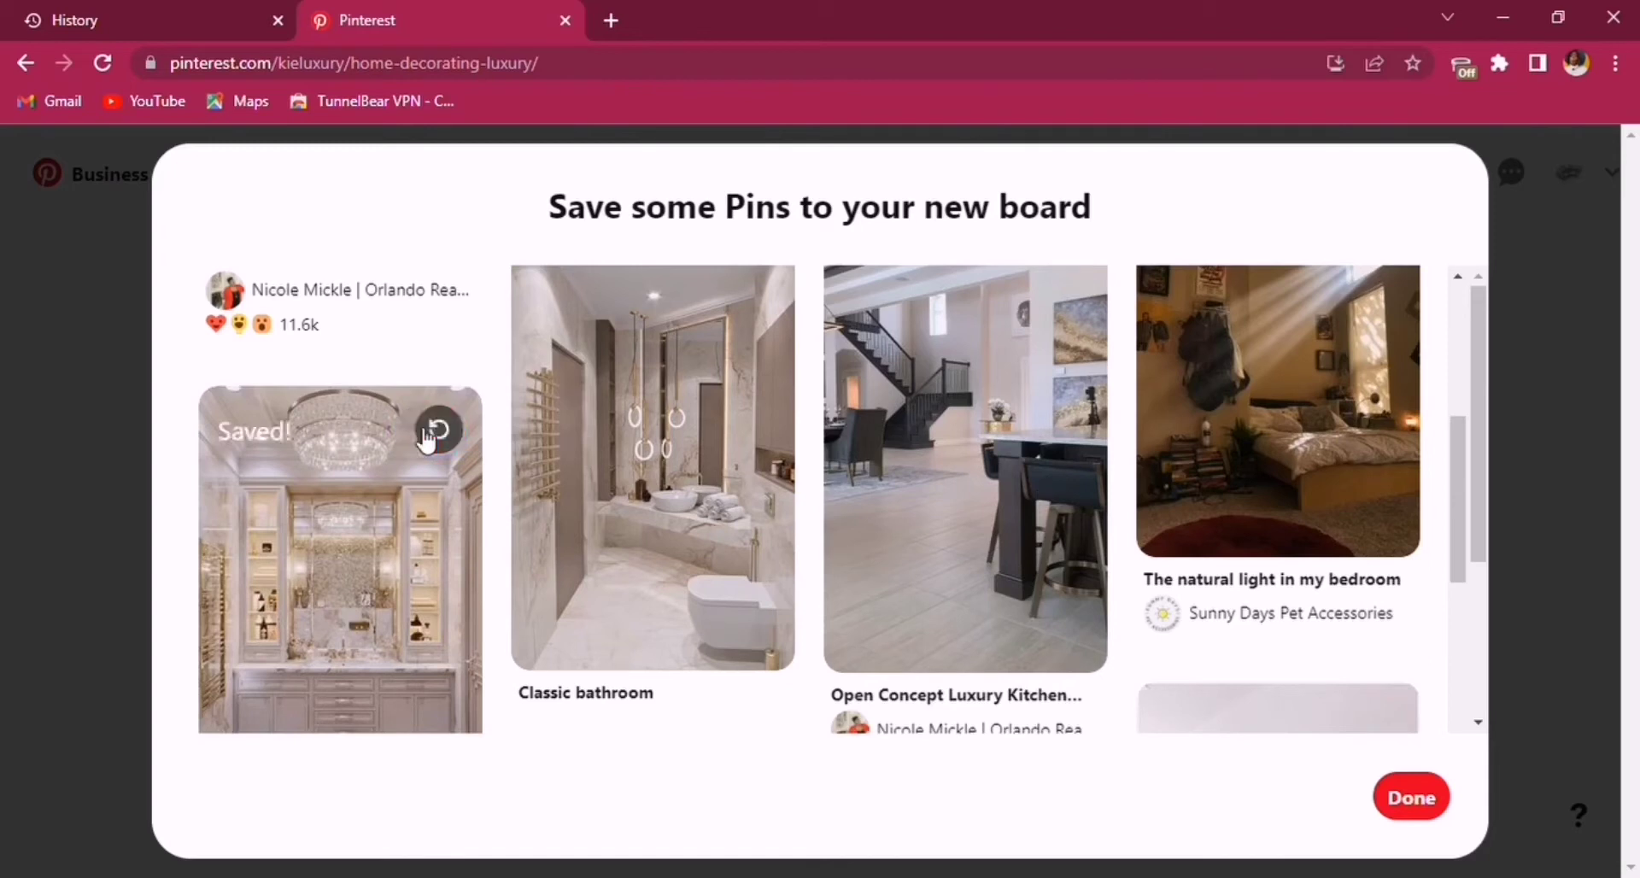
pyautogui.click(744, 282)
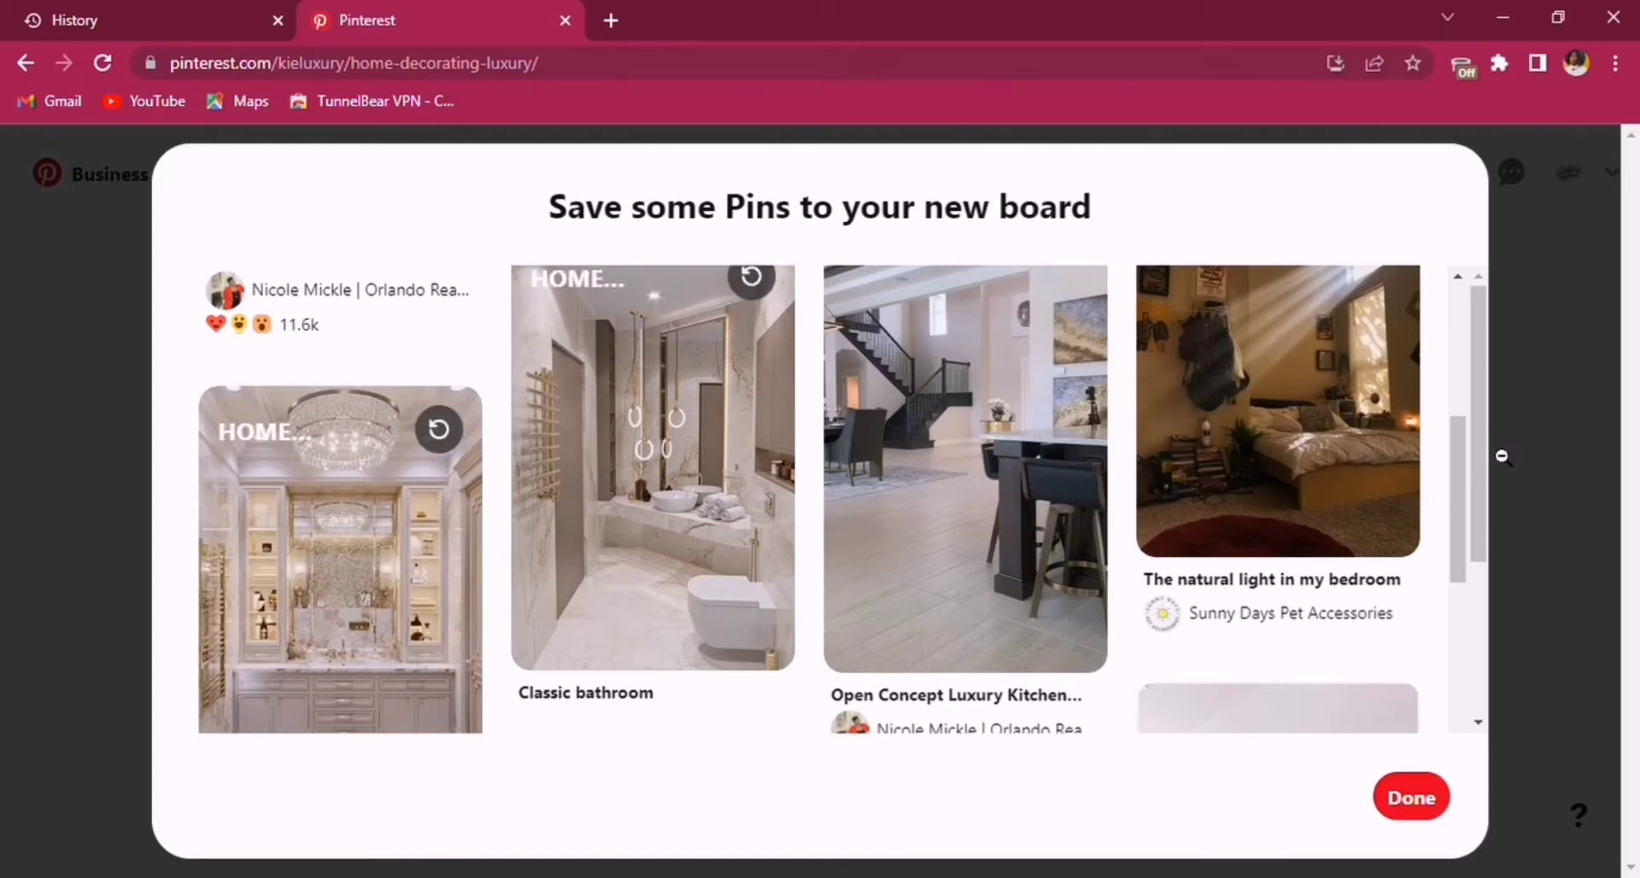
pyautogui.moveTo(1454, 459); pyautogui.dragTo(1453, 424)
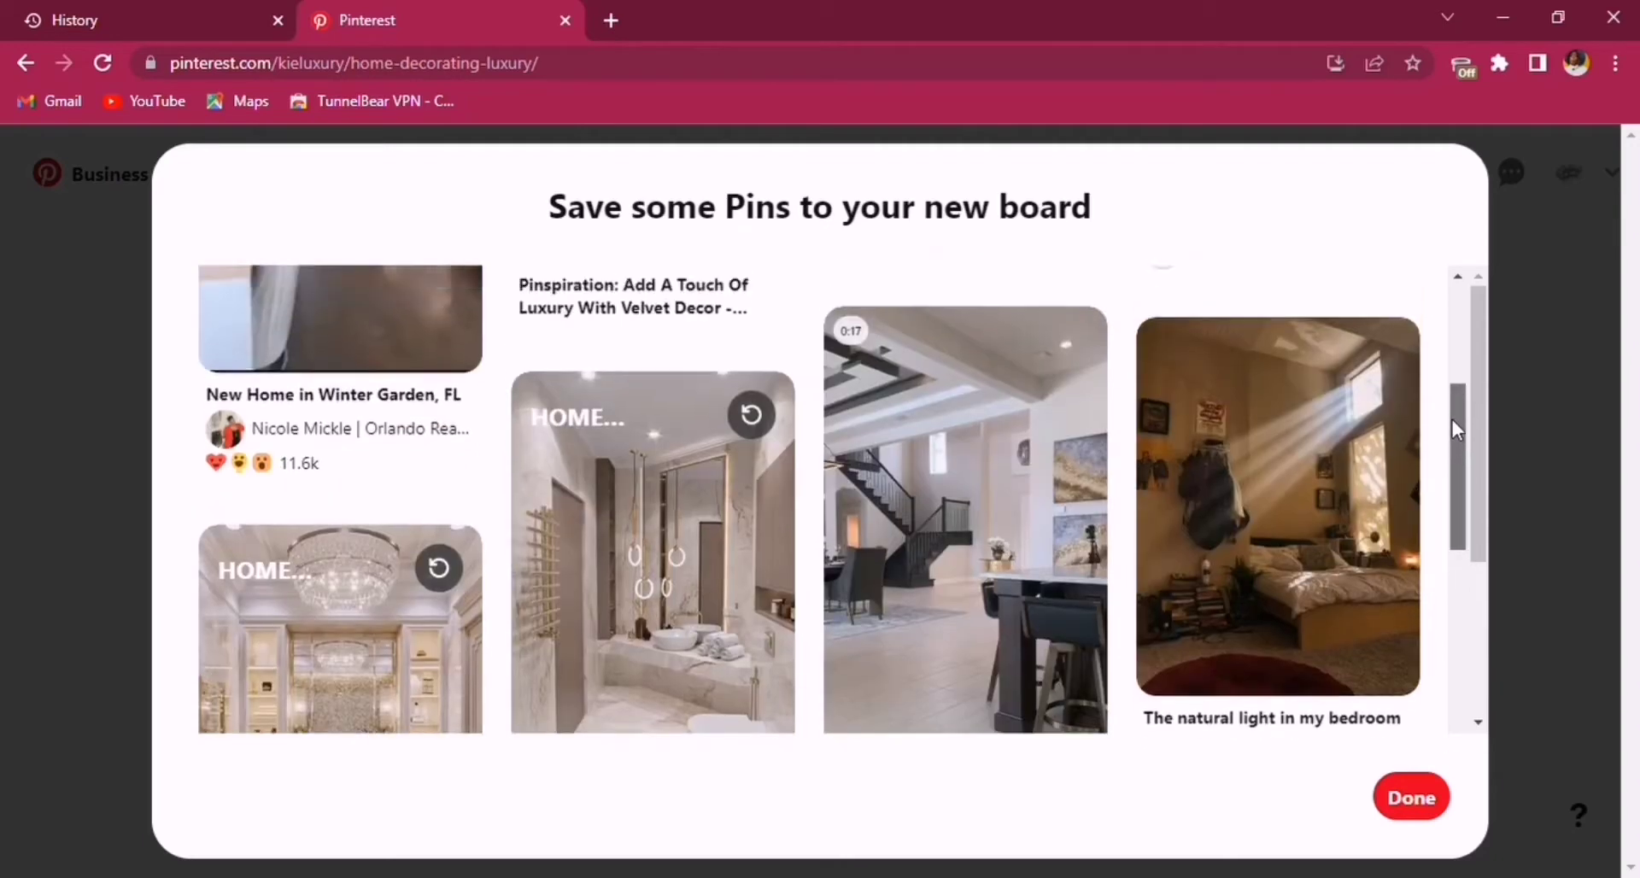
pyautogui.click(1064, 360)
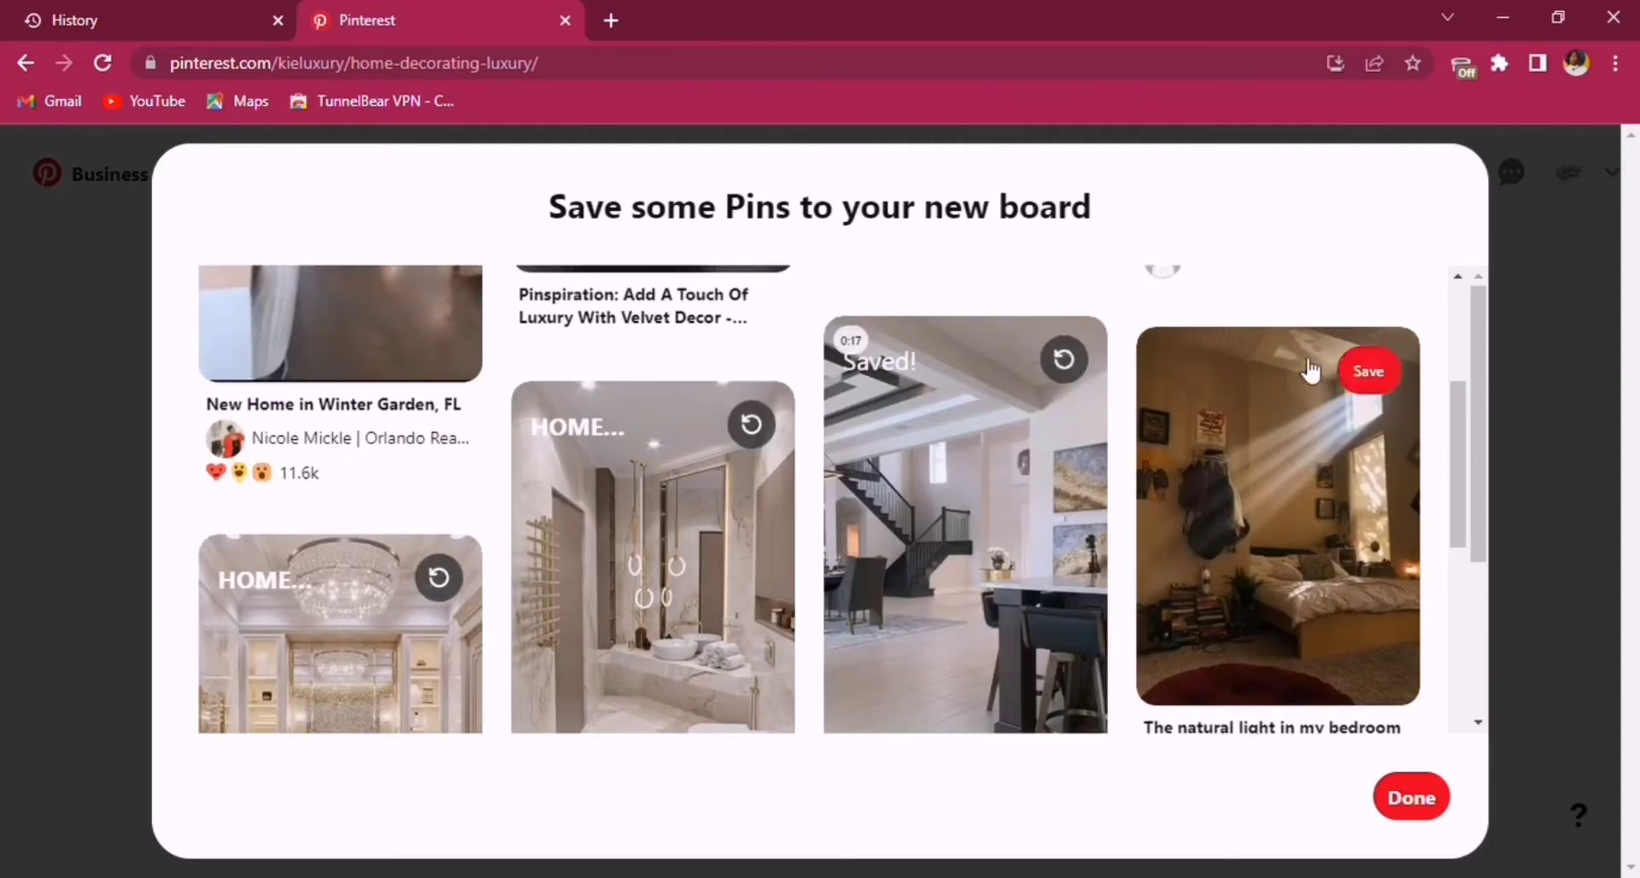
pyautogui.click(1371, 367)
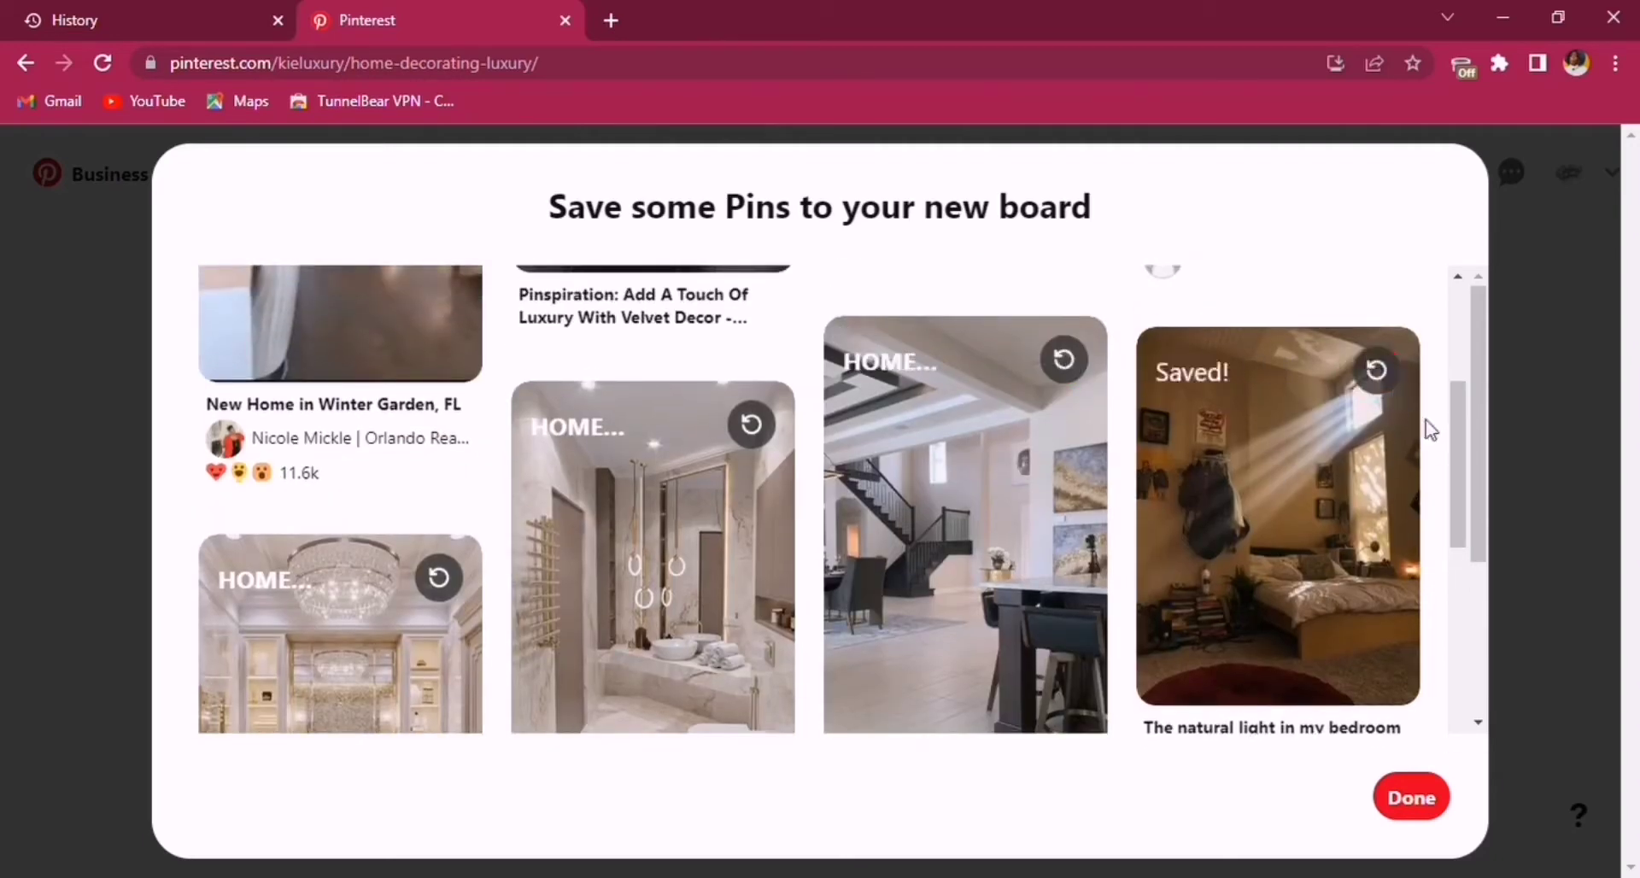
# Save the dark red room, white curved staircase, pink living room, and round-mirror entryway pins to the board.
pyautogui.moveTo(1460, 428); pyautogui.dragTo(1447, 531)
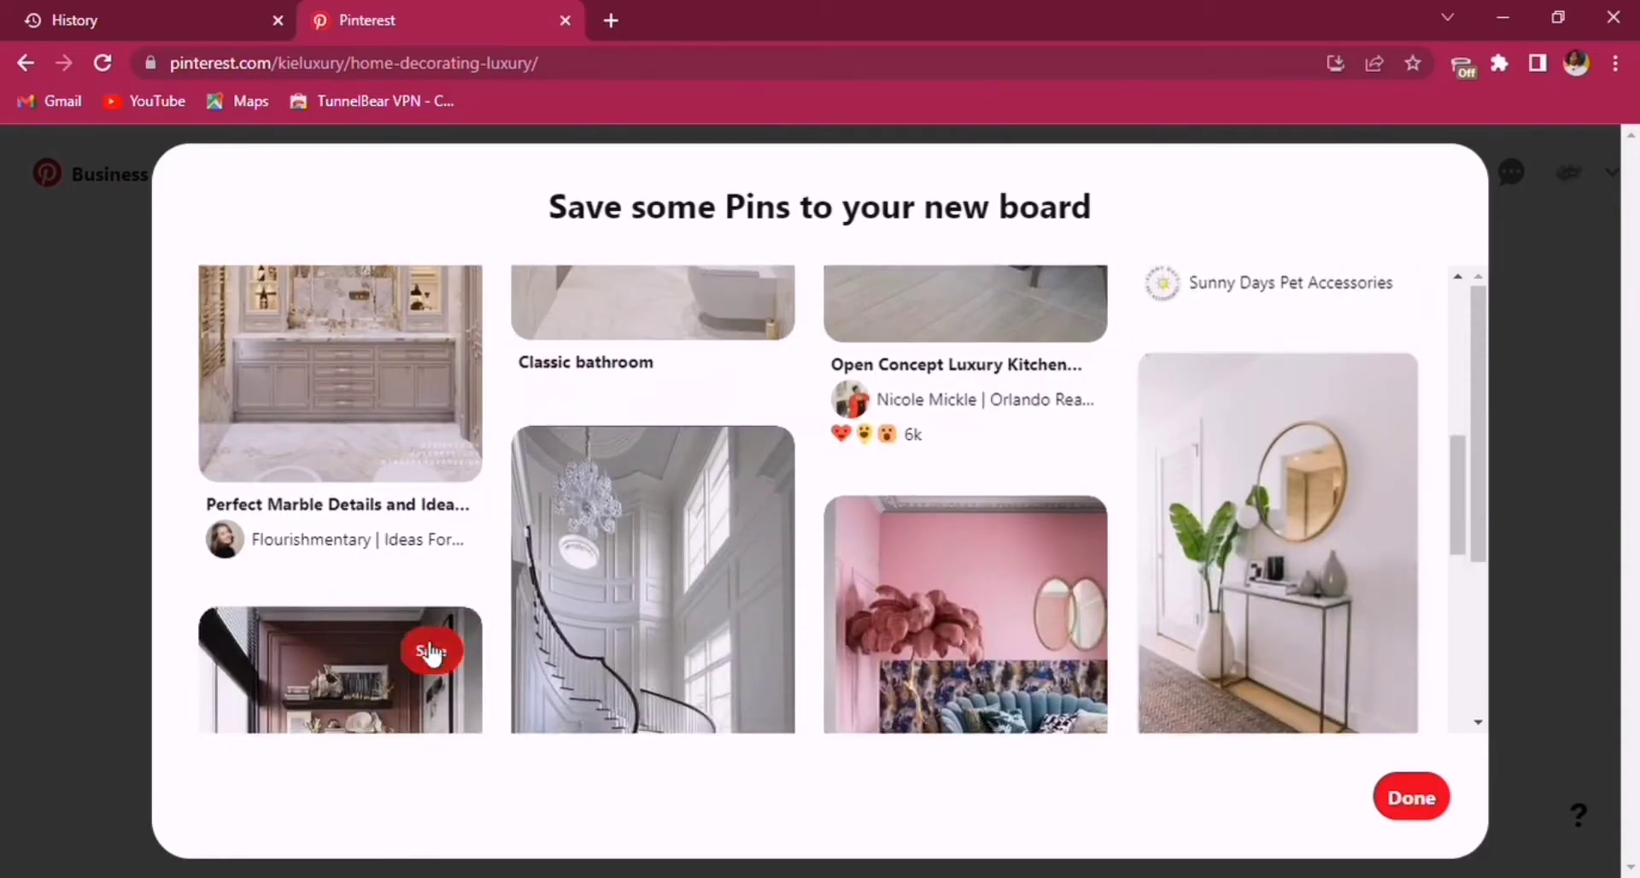
pyautogui.click(405, 649)
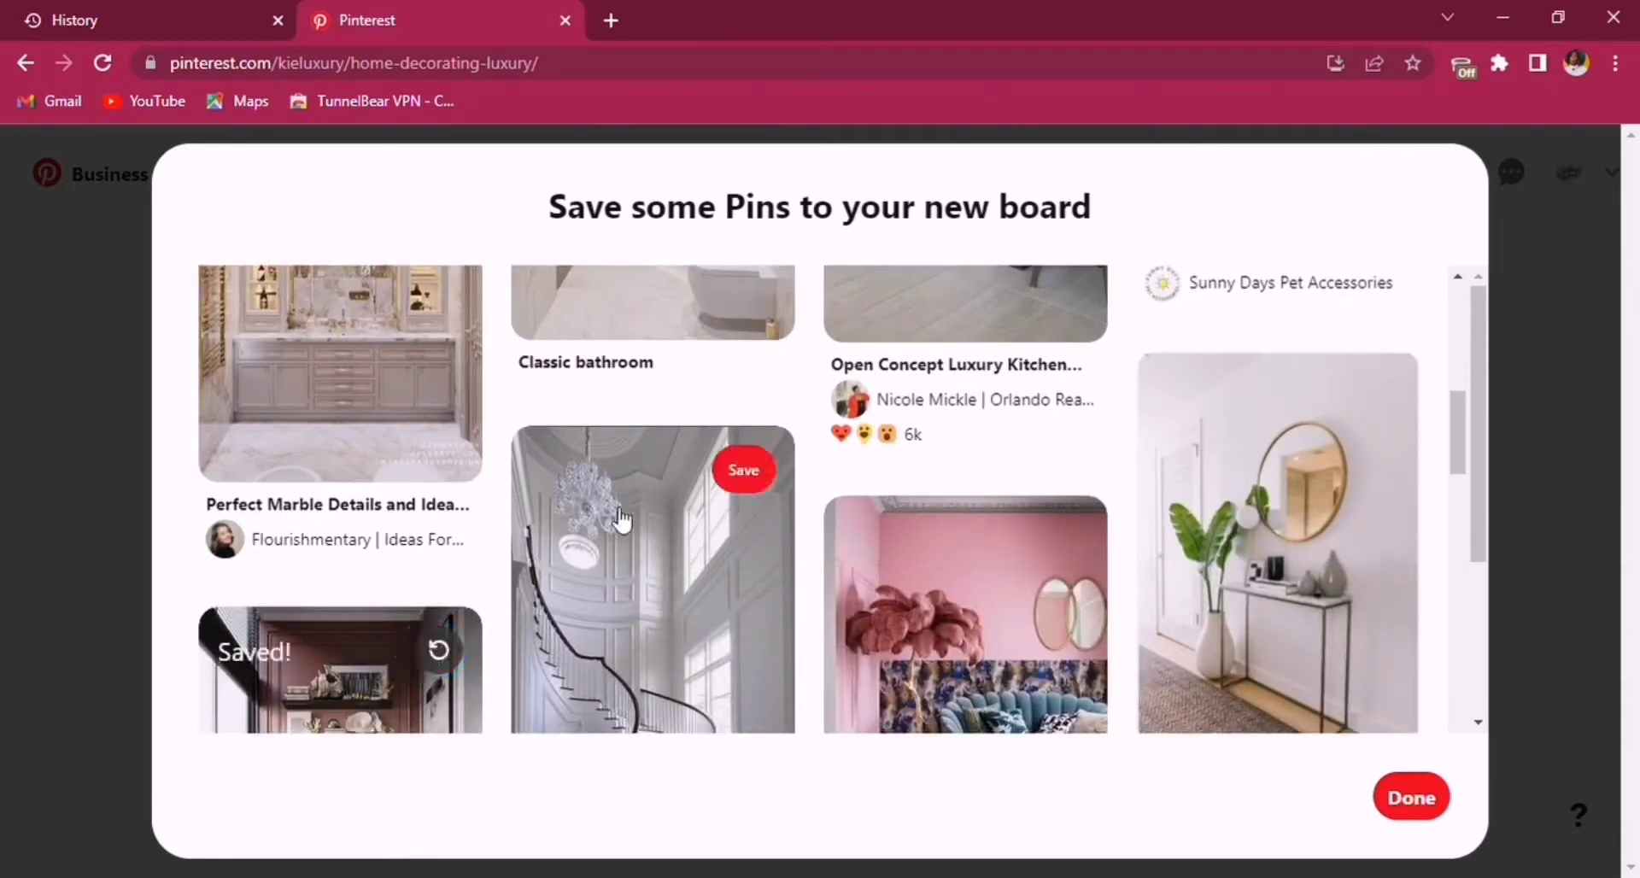
pyautogui.click(757, 470)
pyautogui.click(1085, 547)
pyautogui.moveTo(1337, 496)
pyautogui.click(1370, 396)
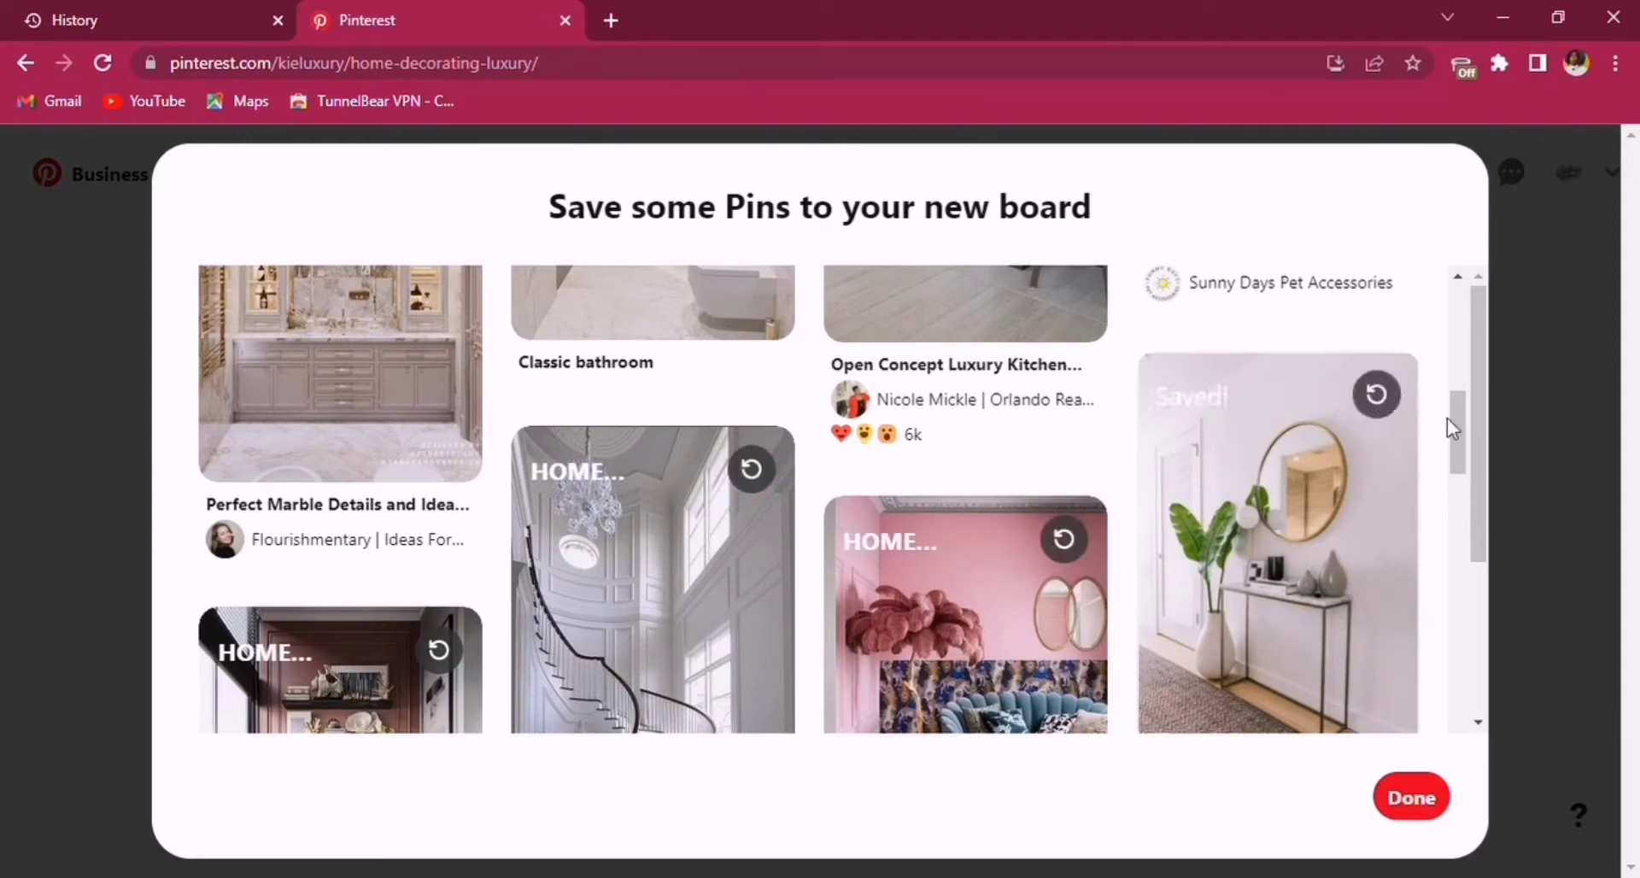
# Save more home interior pins from further down the suggestions and finish filling the new board.
pyautogui.moveTo(1462, 436); pyautogui.dragTo(1451, 529)
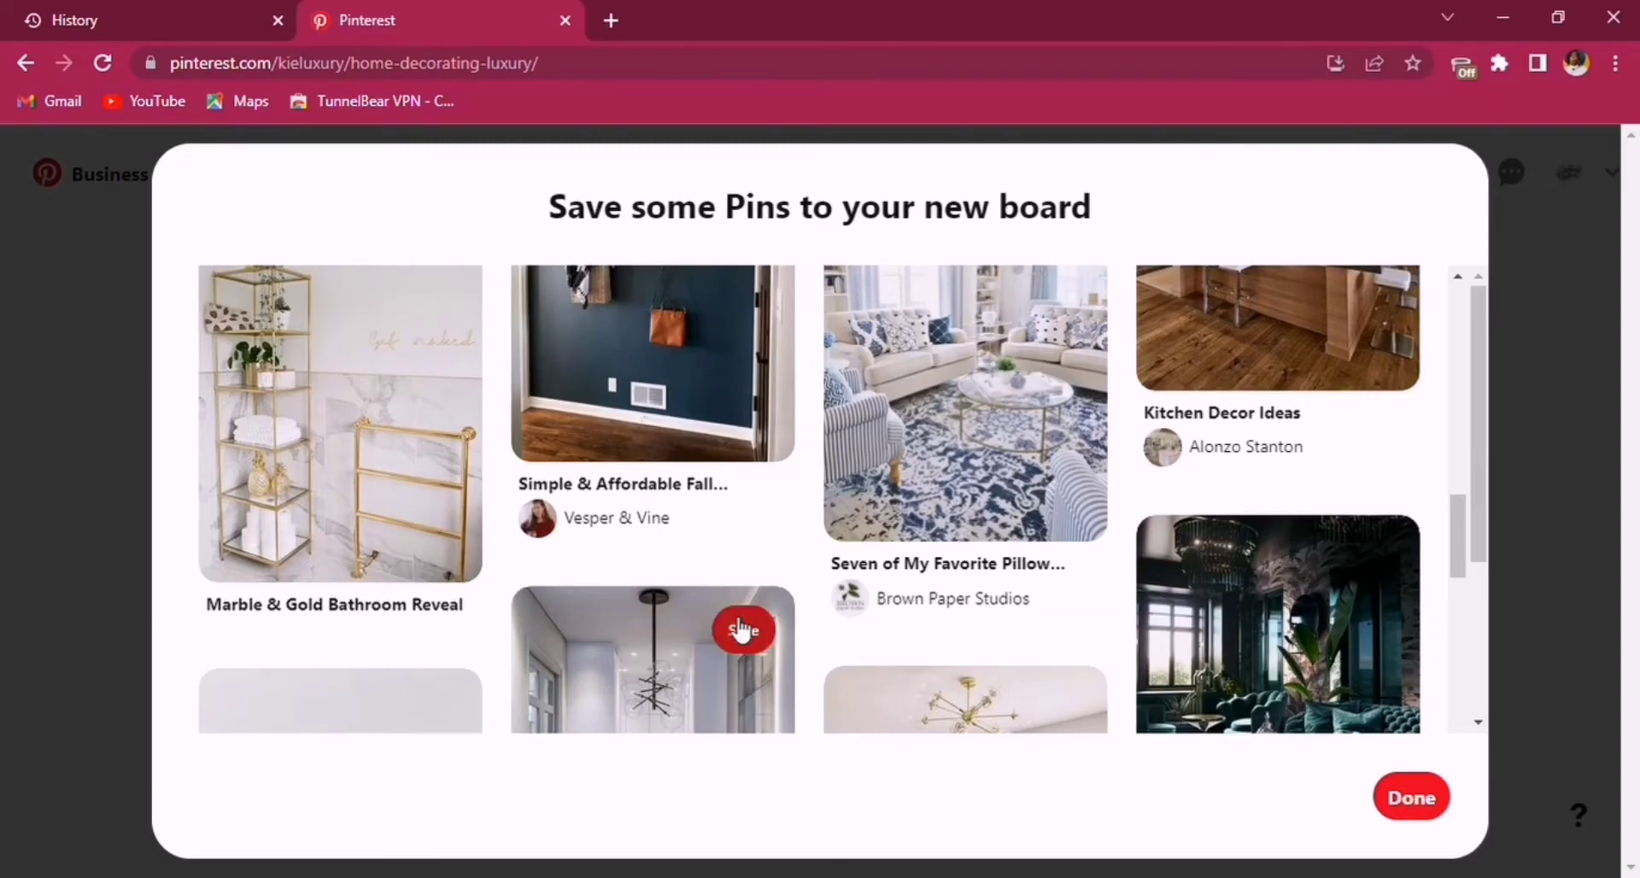
pyautogui.scroll(-6, 1376, 555)
pyautogui.scroll(-20, 1385, 282)
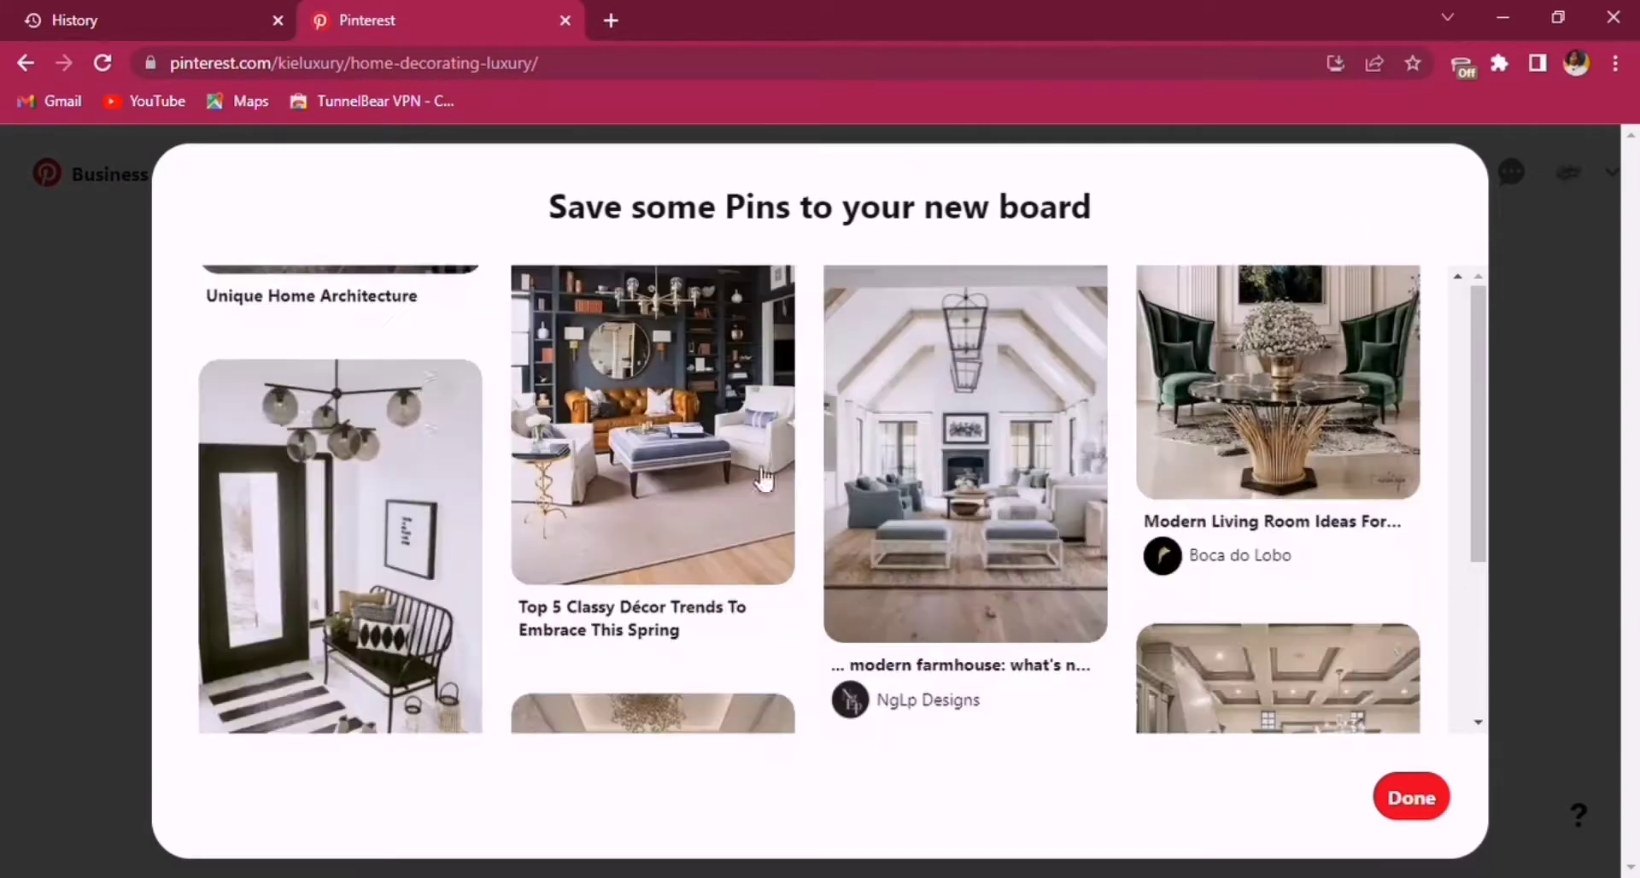
pyautogui.click(1409, 797)
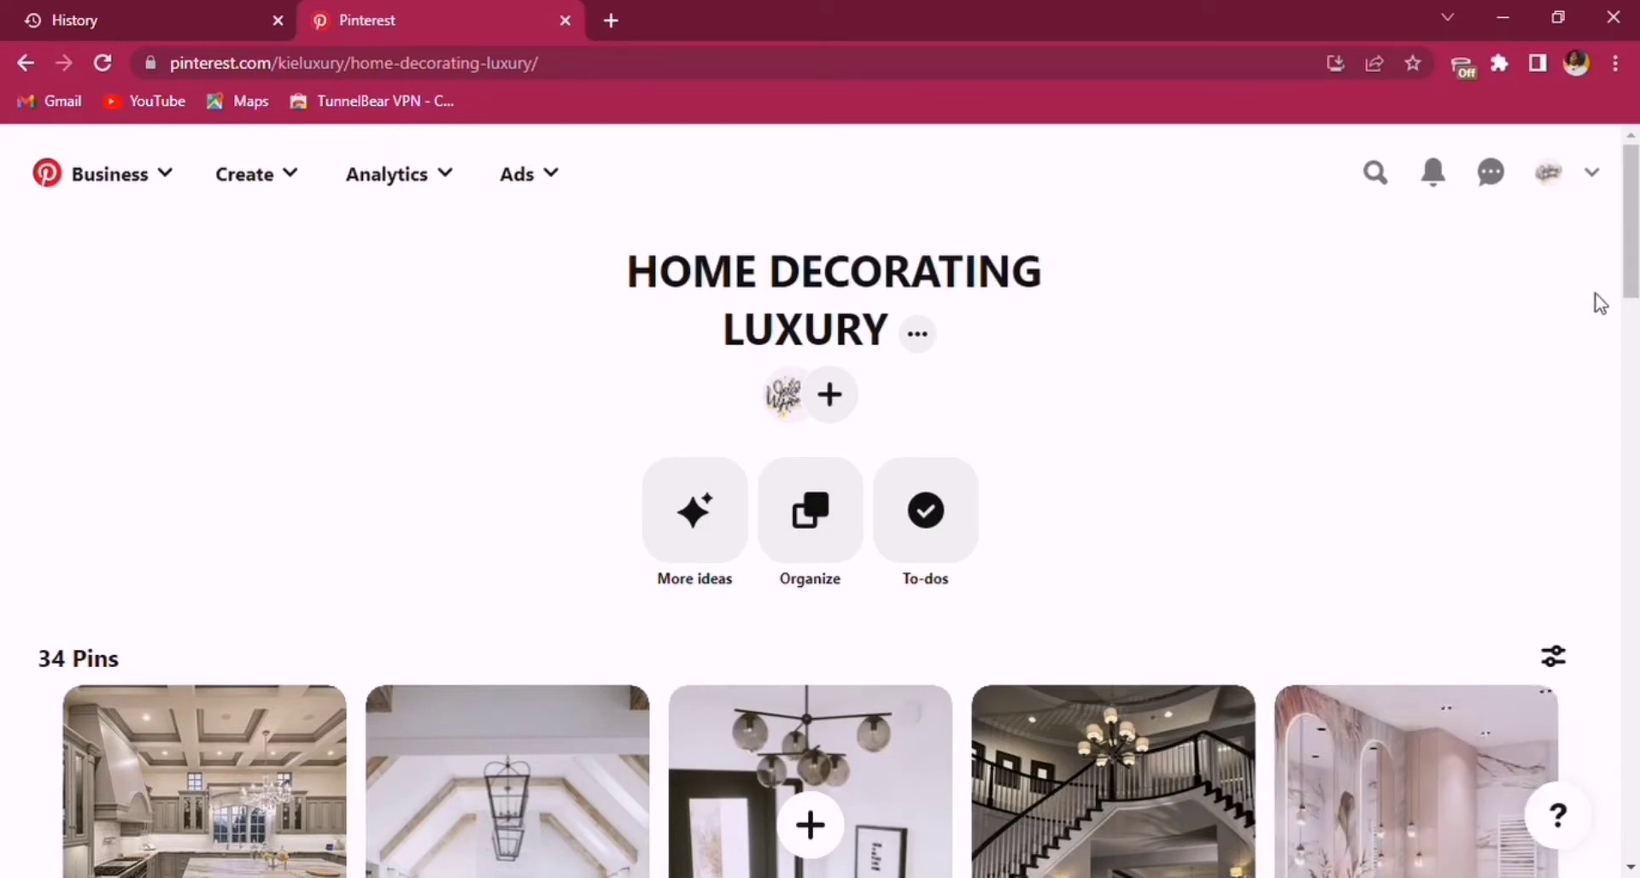
# Review the board's saved pins, then open its organizer and move the white vaulted living room pin to fourth place.
pyautogui.moveTo(1629, 271); pyautogui.dragTo(1618, 183)
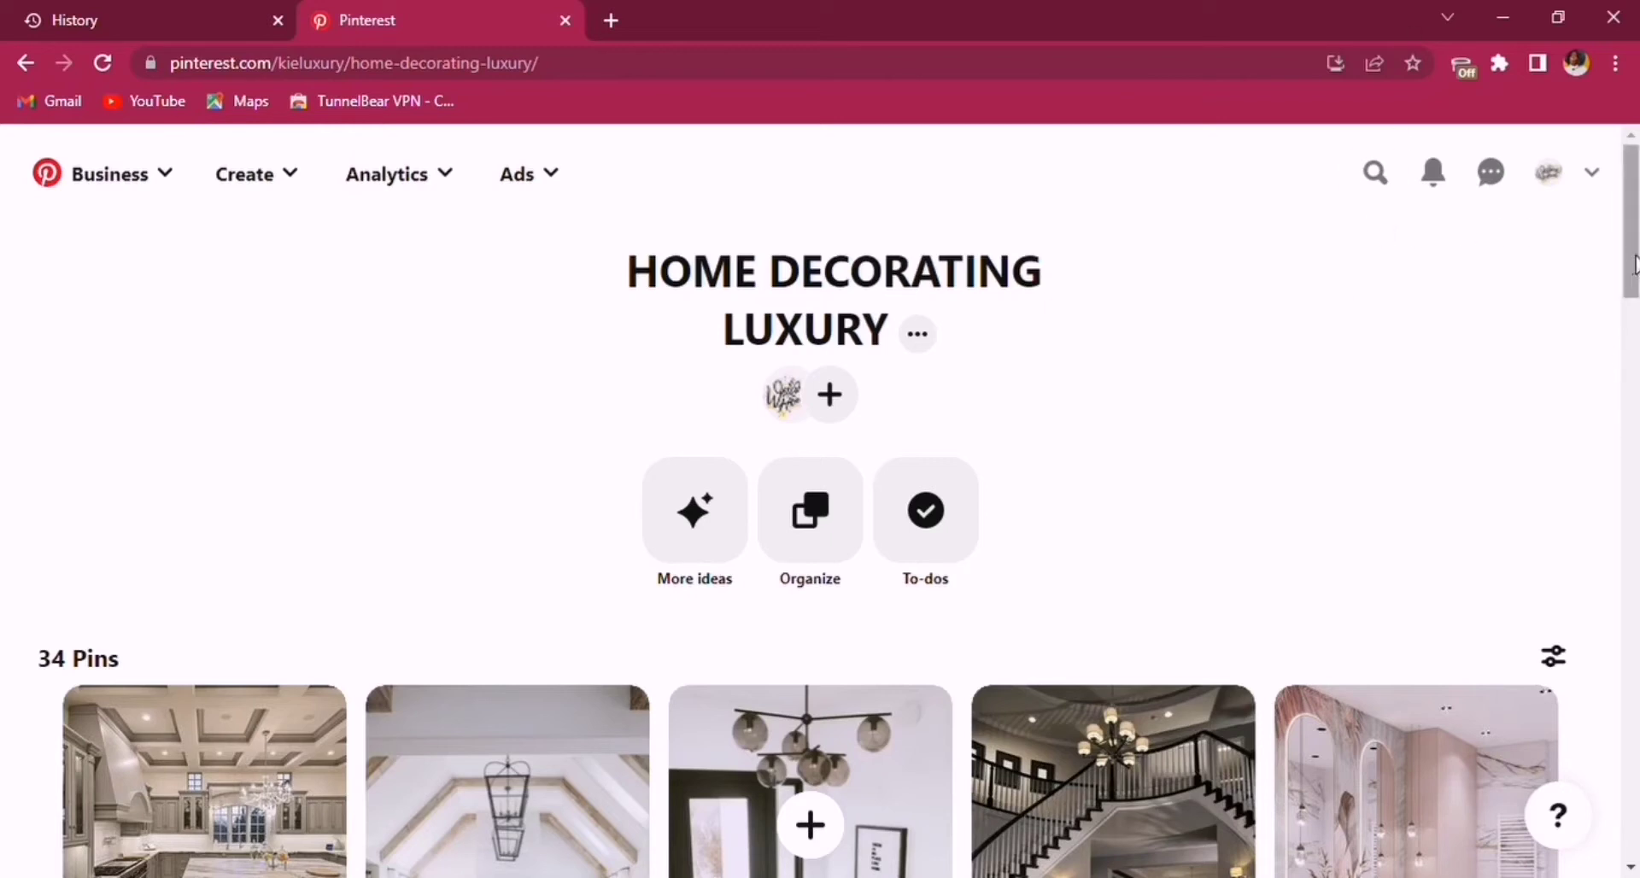
pyautogui.moveTo(1634, 265); pyautogui.dragTo(1634, 557)
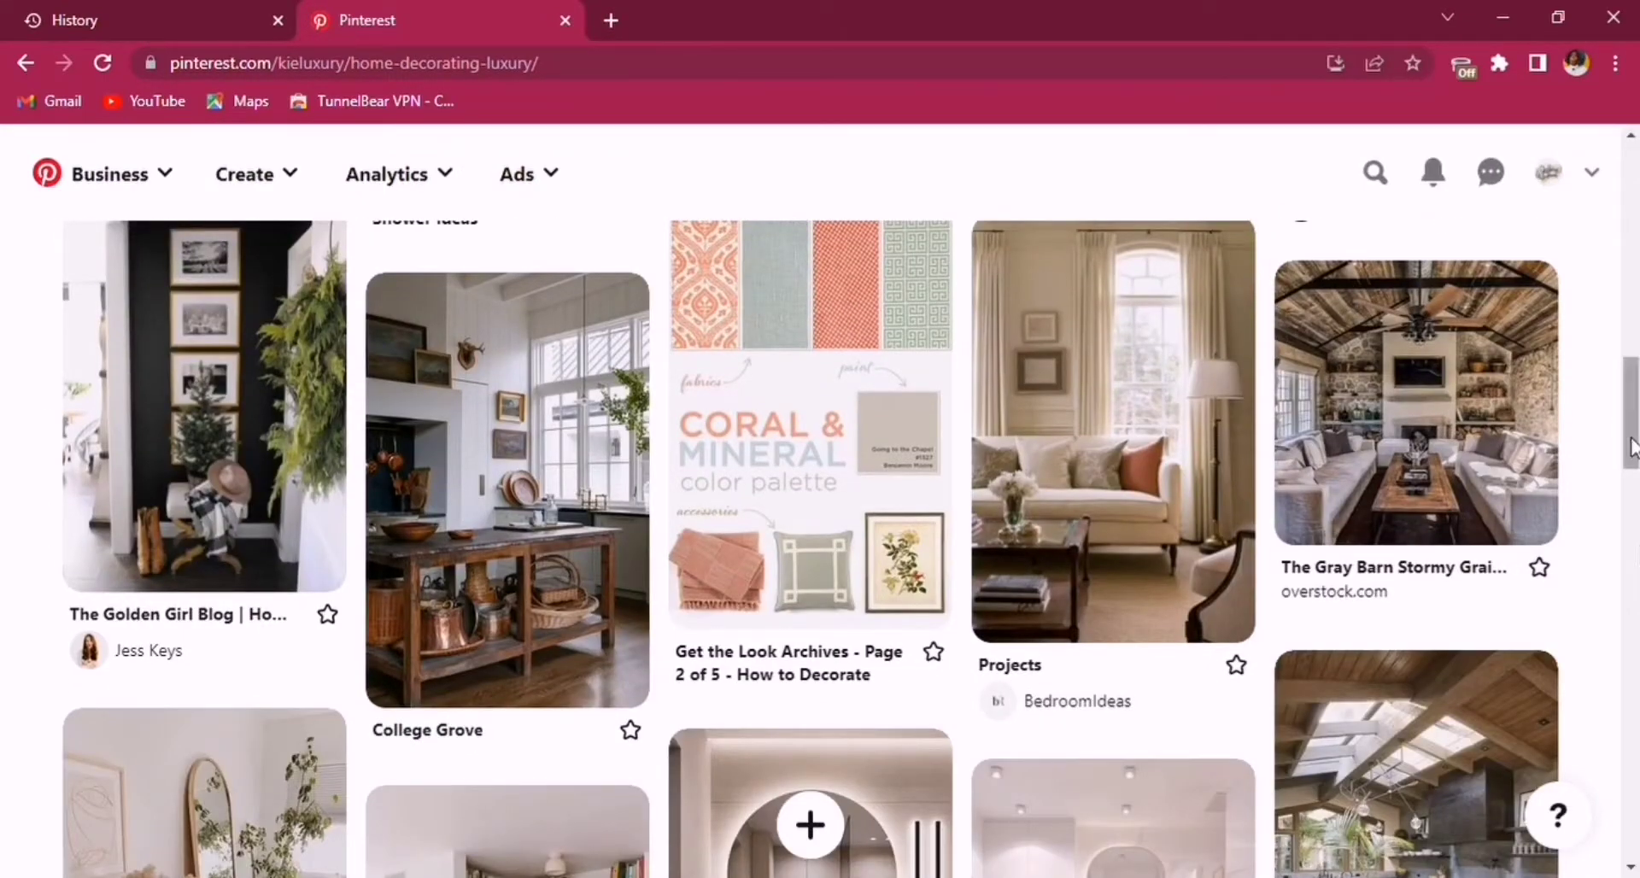
pyautogui.moveTo(1632, 415); pyautogui.dragTo(1612, 340)
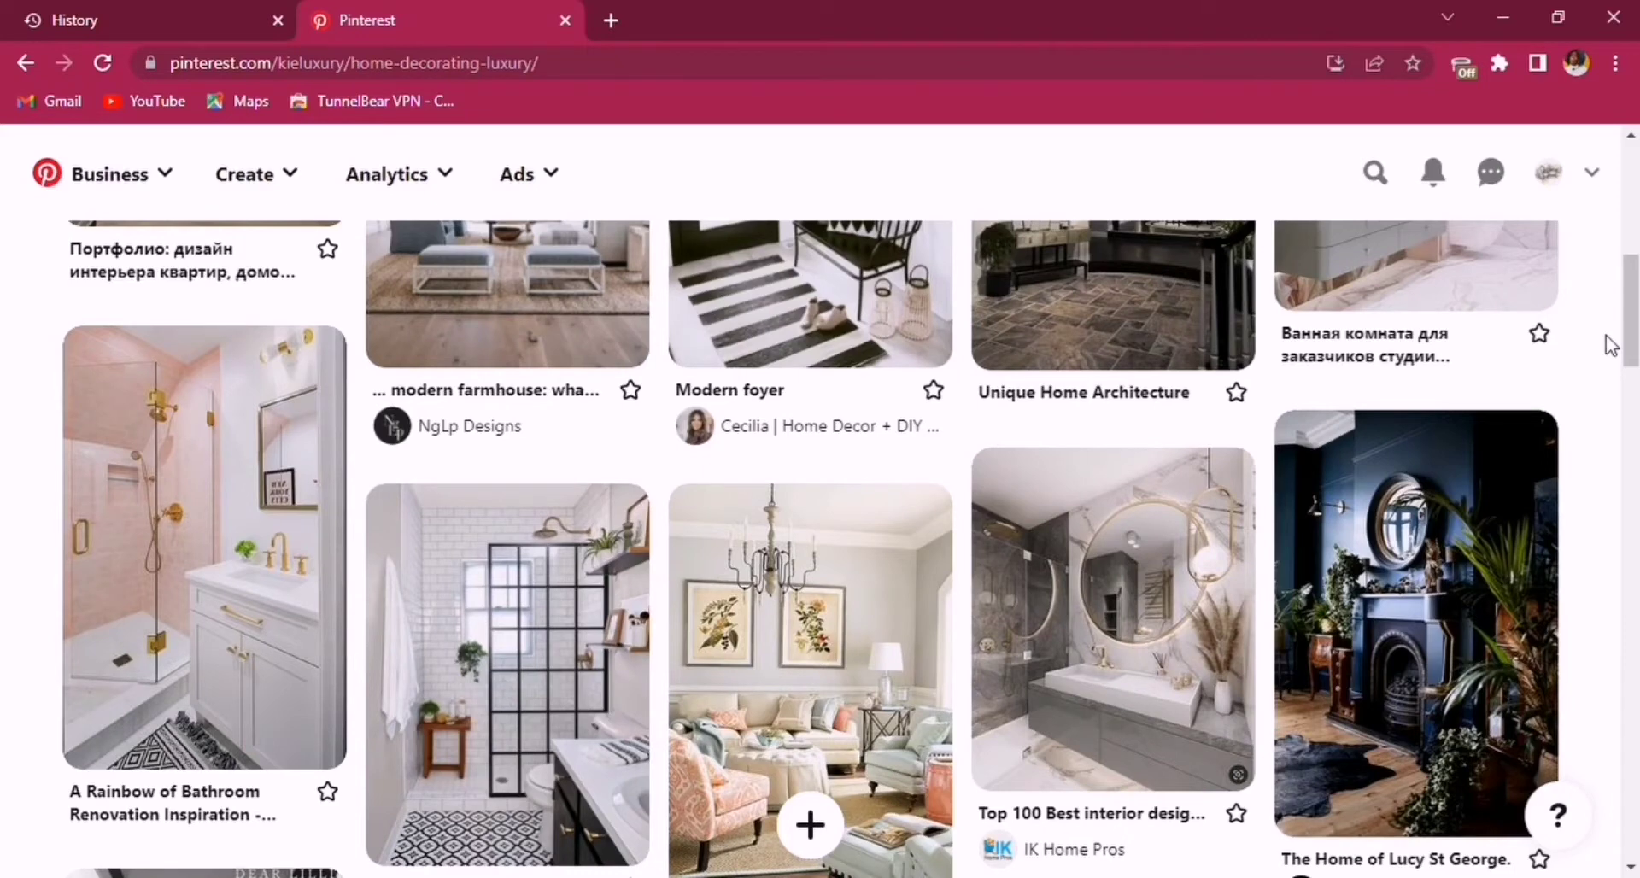
pyautogui.moveTo(1632, 342); pyautogui.dragTo(1631, 231)
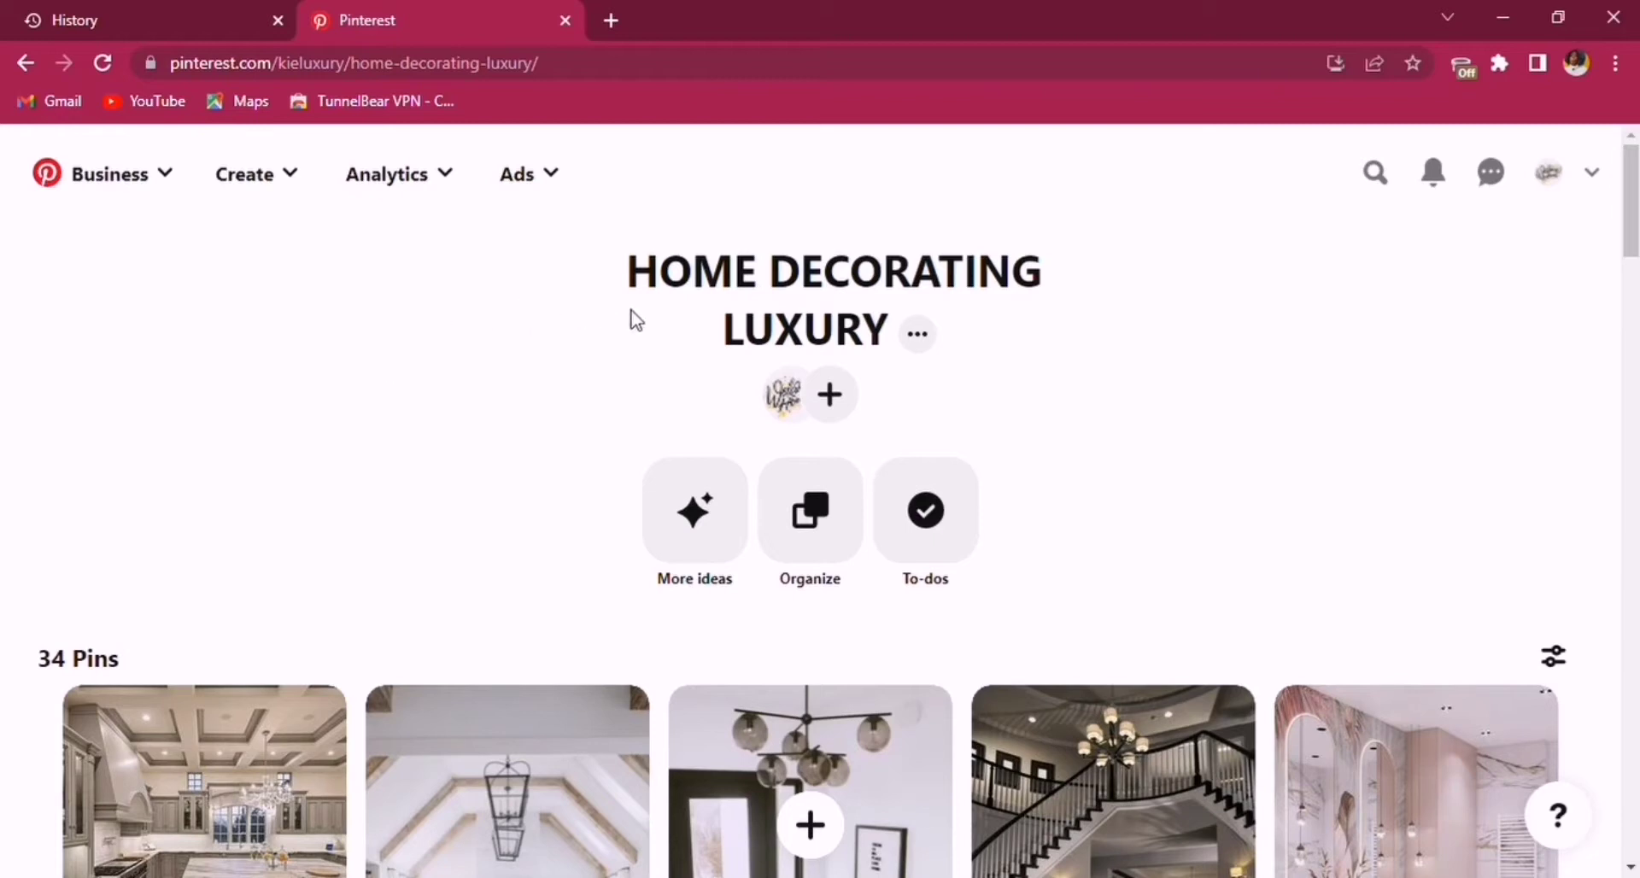
pyautogui.click(812, 541)
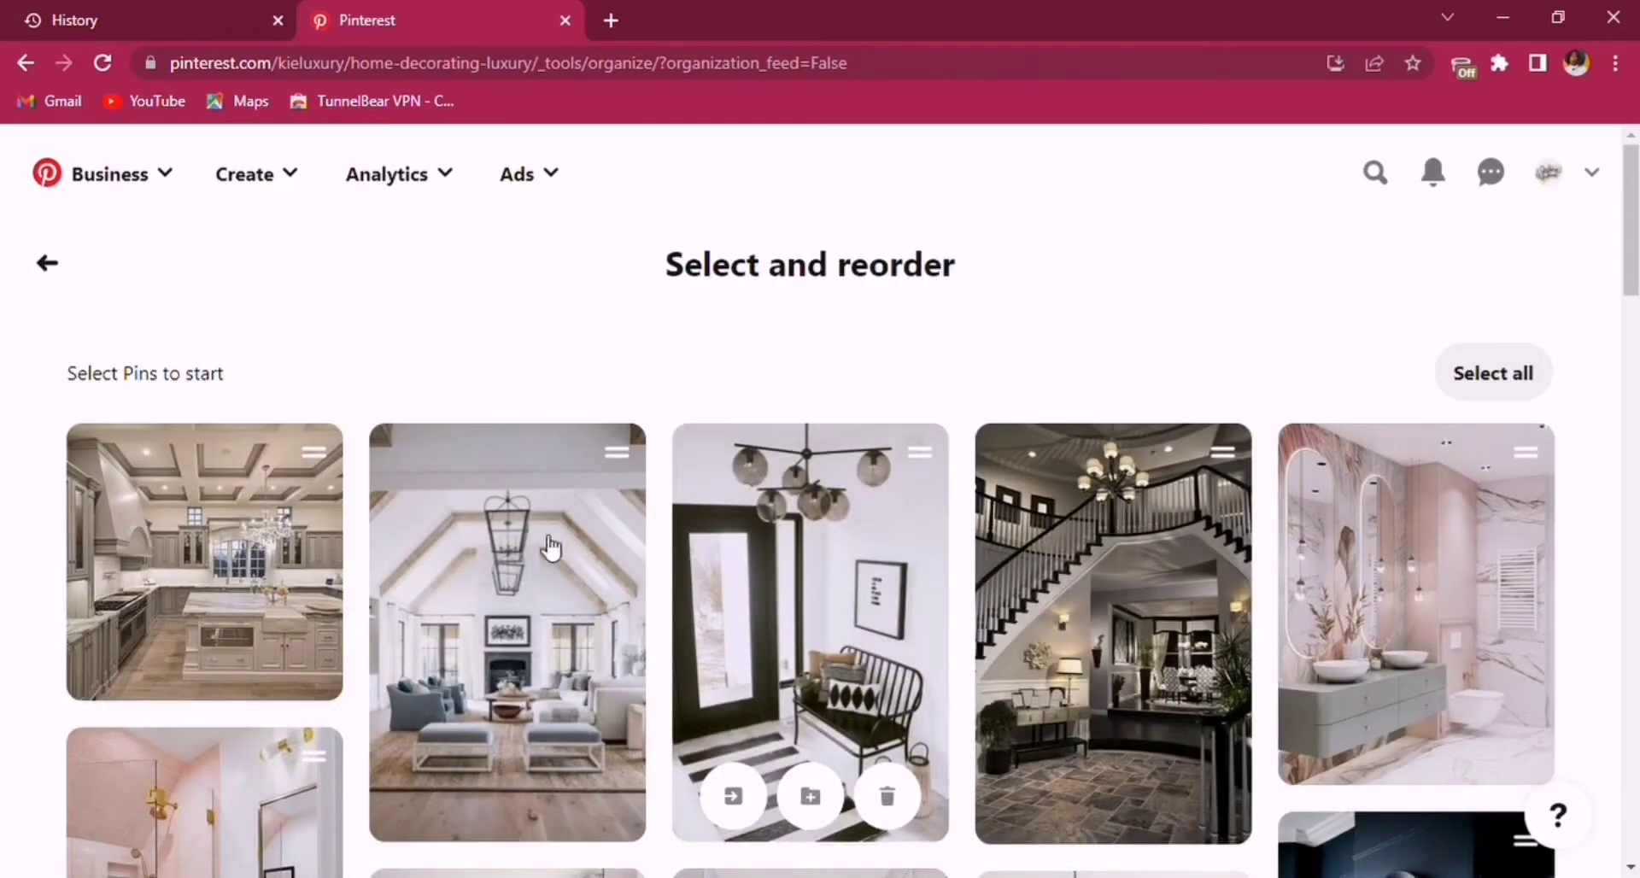
pyautogui.moveTo(551, 562); pyautogui.dragTo(824, 581)
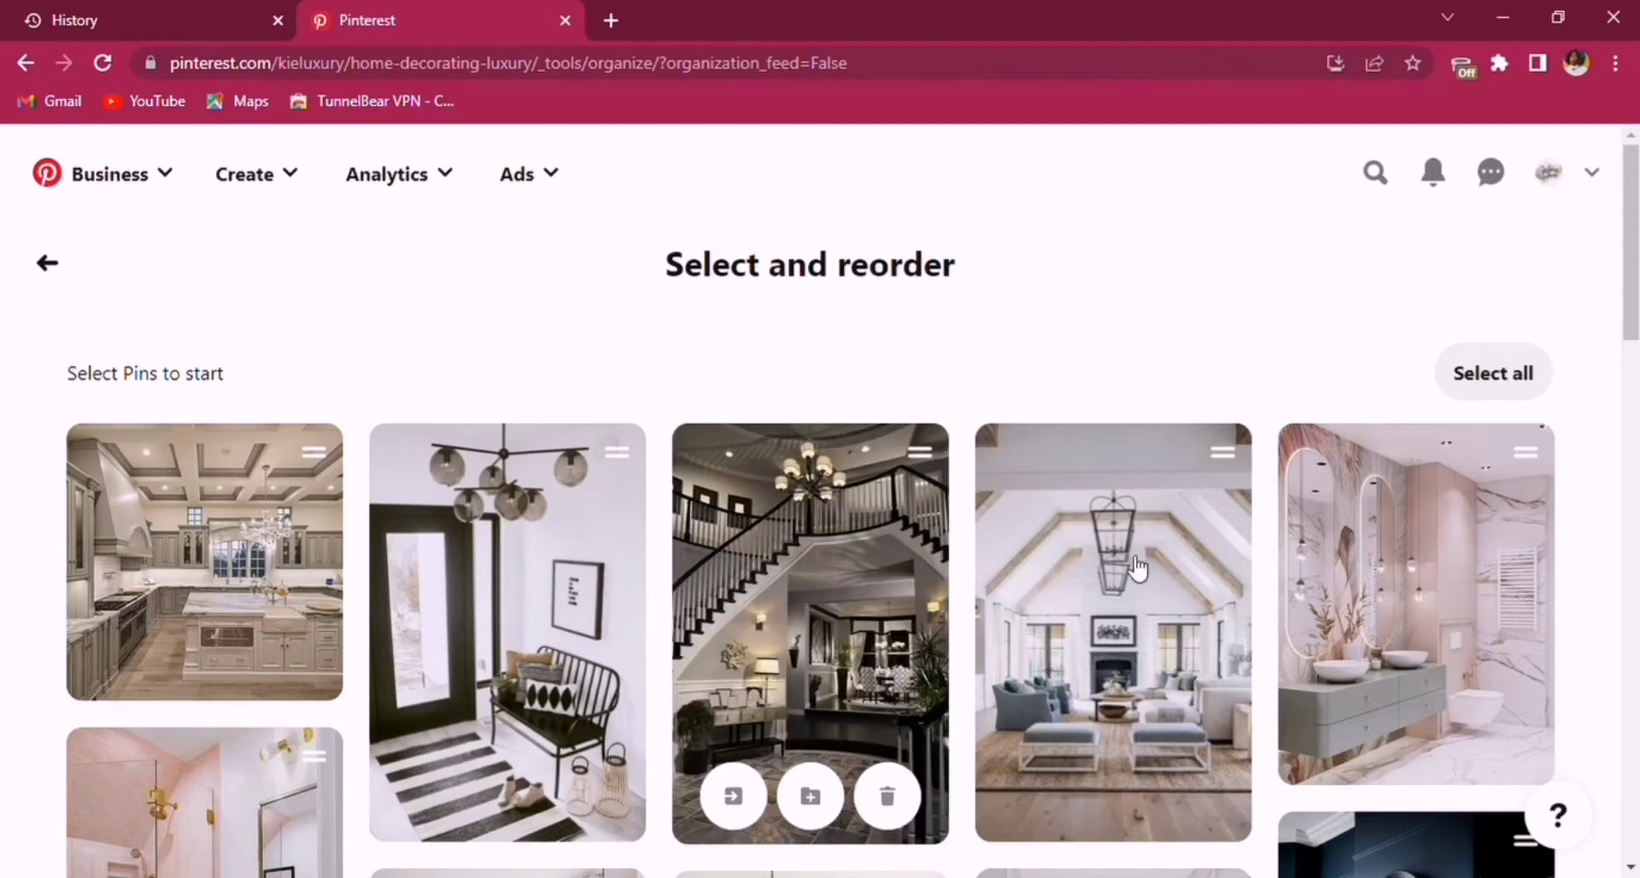
# Move the pink marble bathroom pin to fourth place, ahead of the white vaulted living room pin, and return to the board.
pyautogui.moveTo(1396, 590); pyautogui.dragTo(1172, 609)
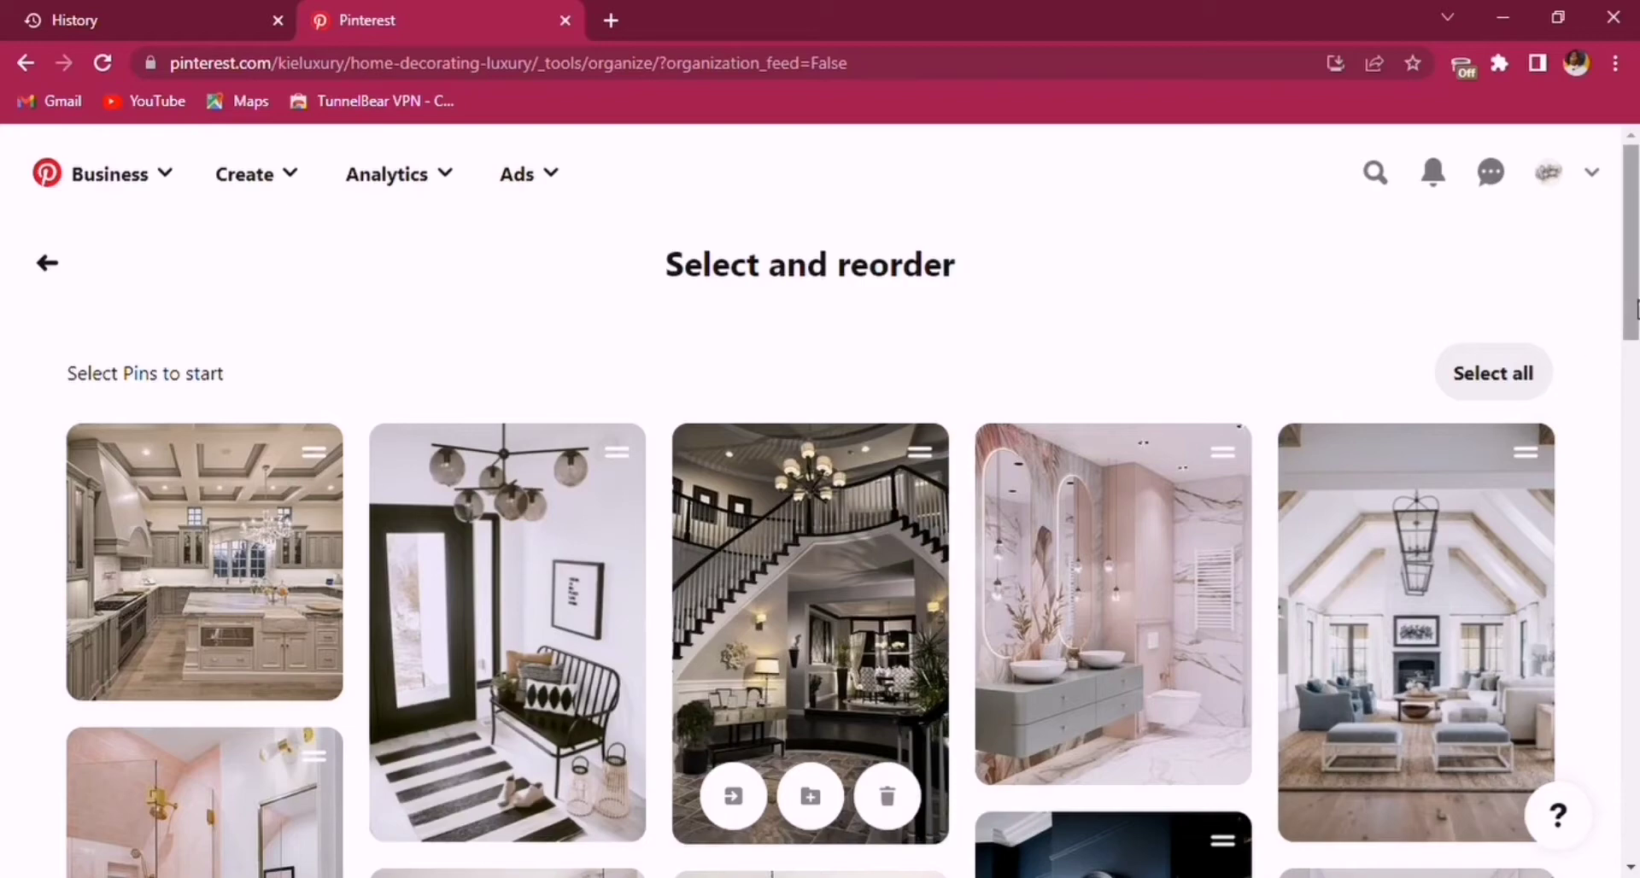
pyautogui.moveTo(1634, 308)
pyautogui.mouseDown()
pyautogui.moveTo(1634, 493)
pyautogui.moveTo(1633, 307)
pyautogui.mouseUp()
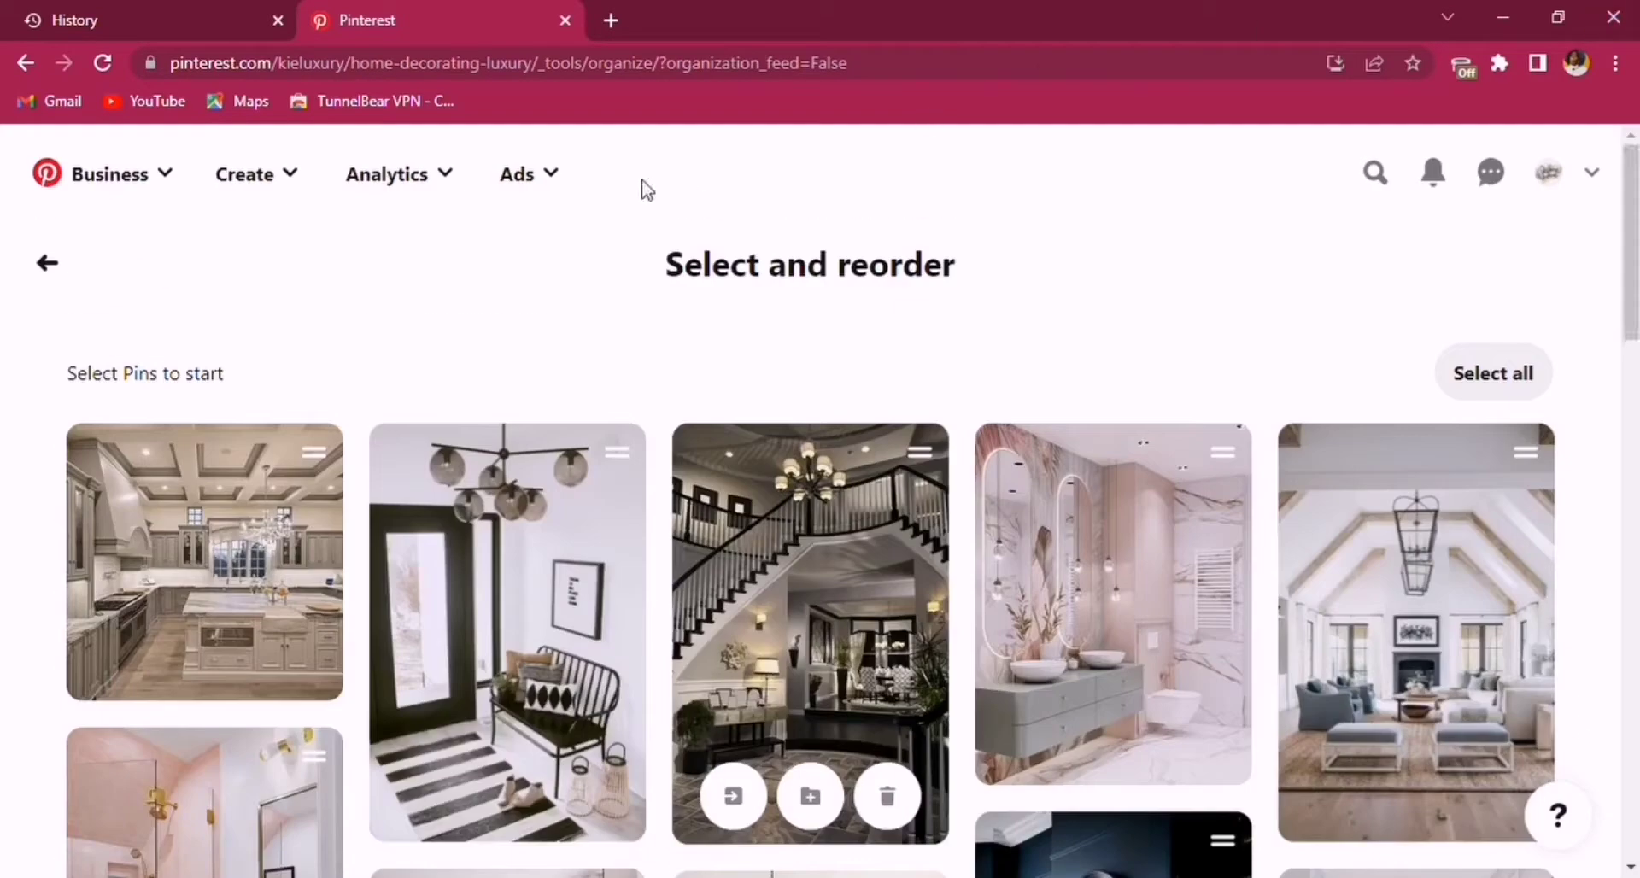
pyautogui.click(47, 267)
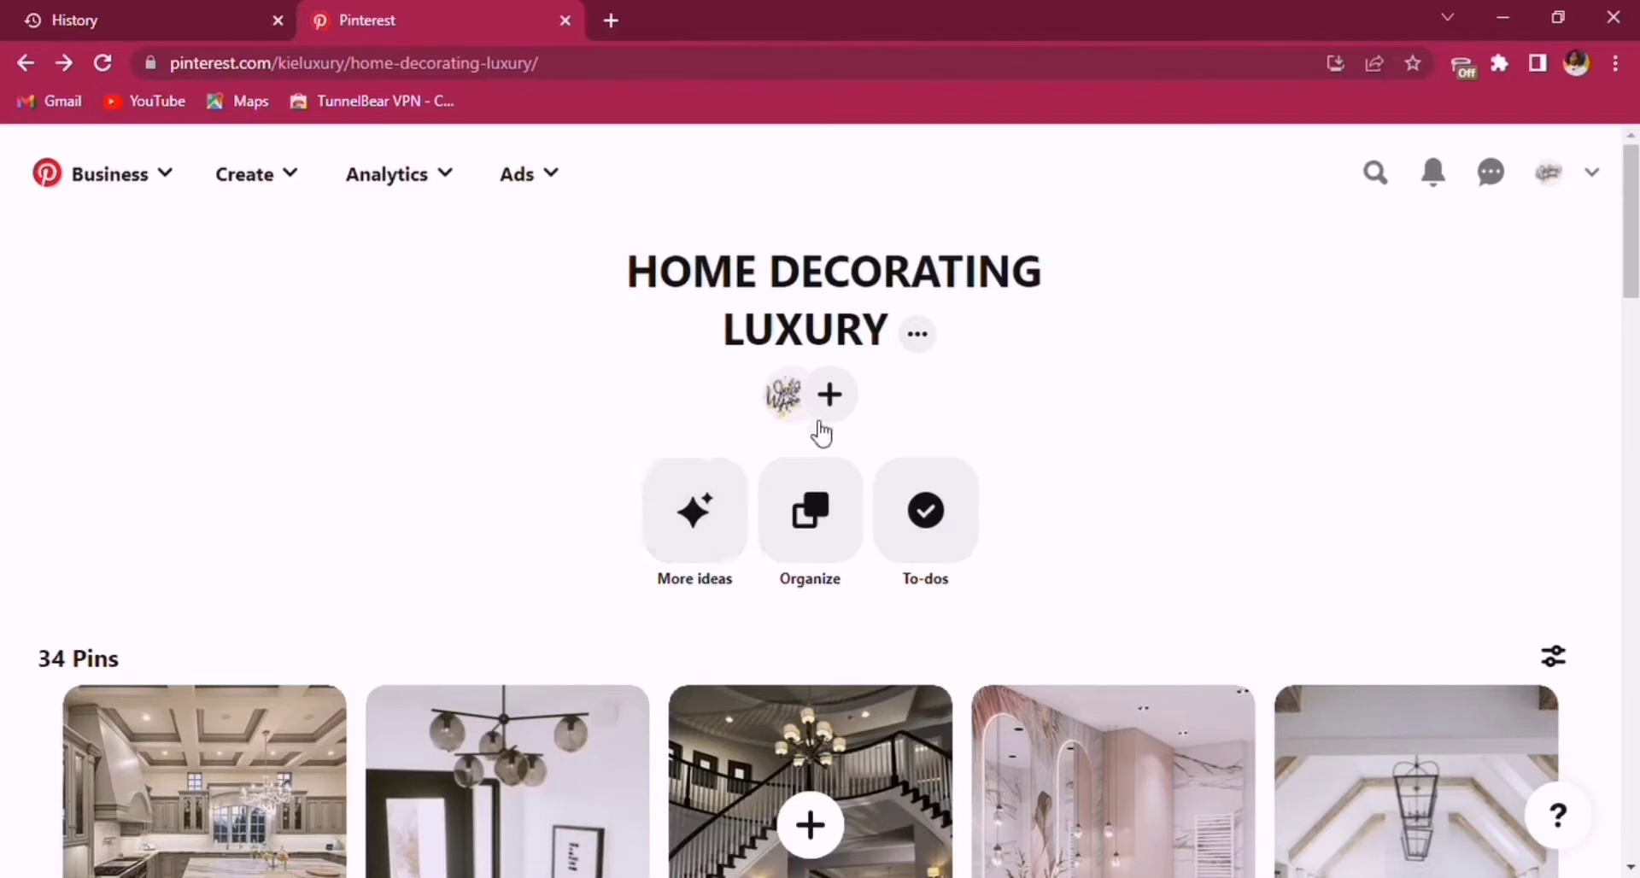
# View the collaborator invitation for the HOME DECORATING LUXURY board, close it, and look at the available board options.
pyautogui.click(829, 395)
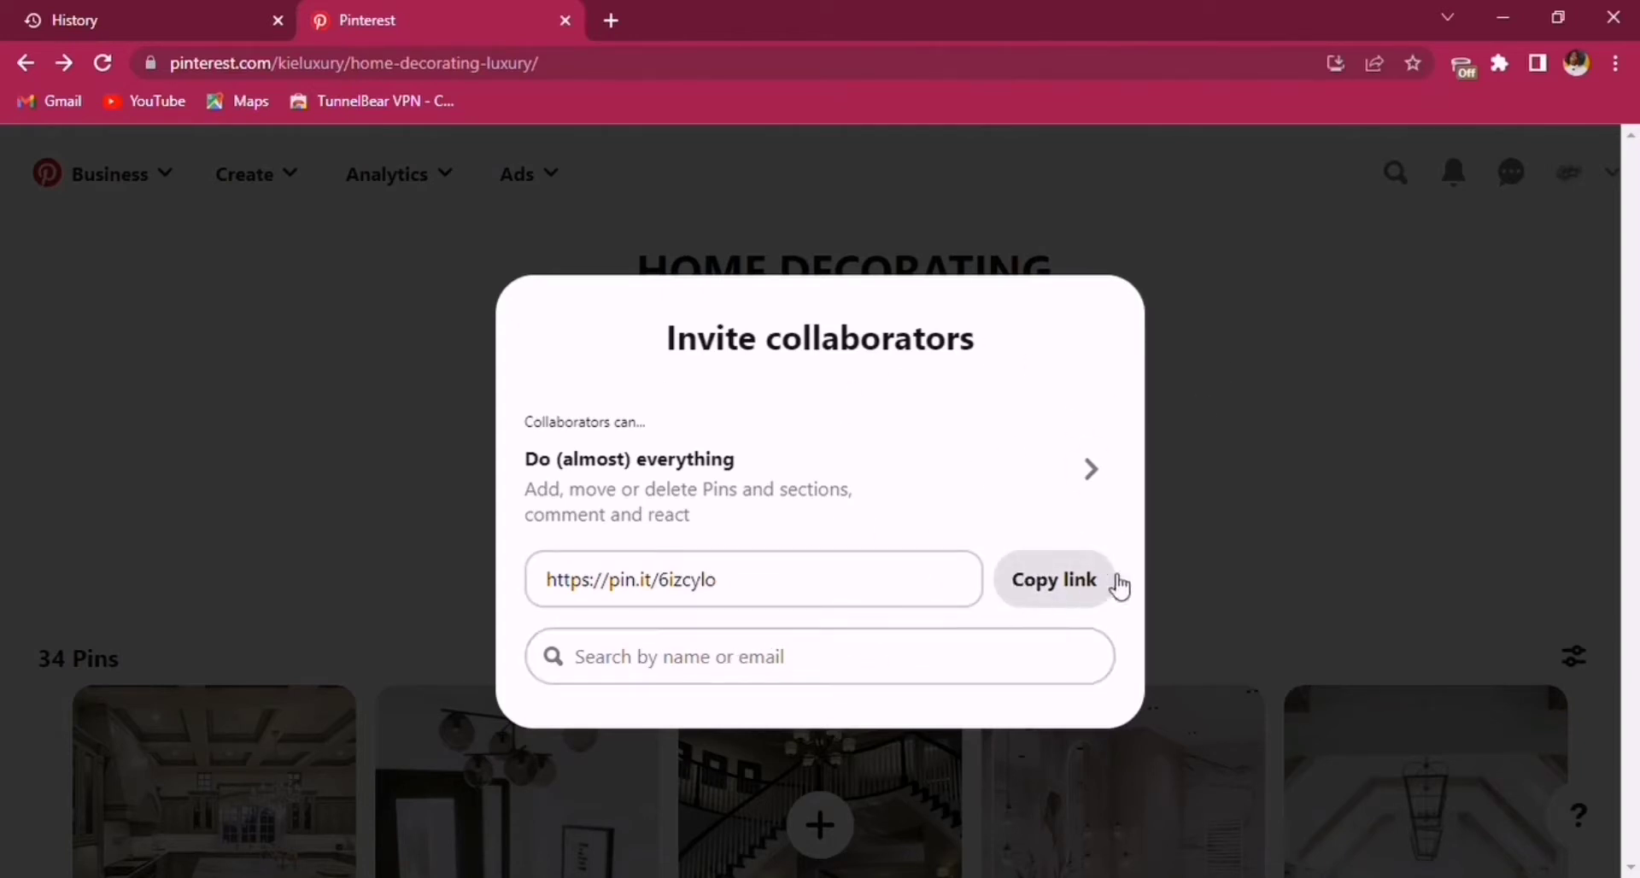
pyautogui.click(1422, 514)
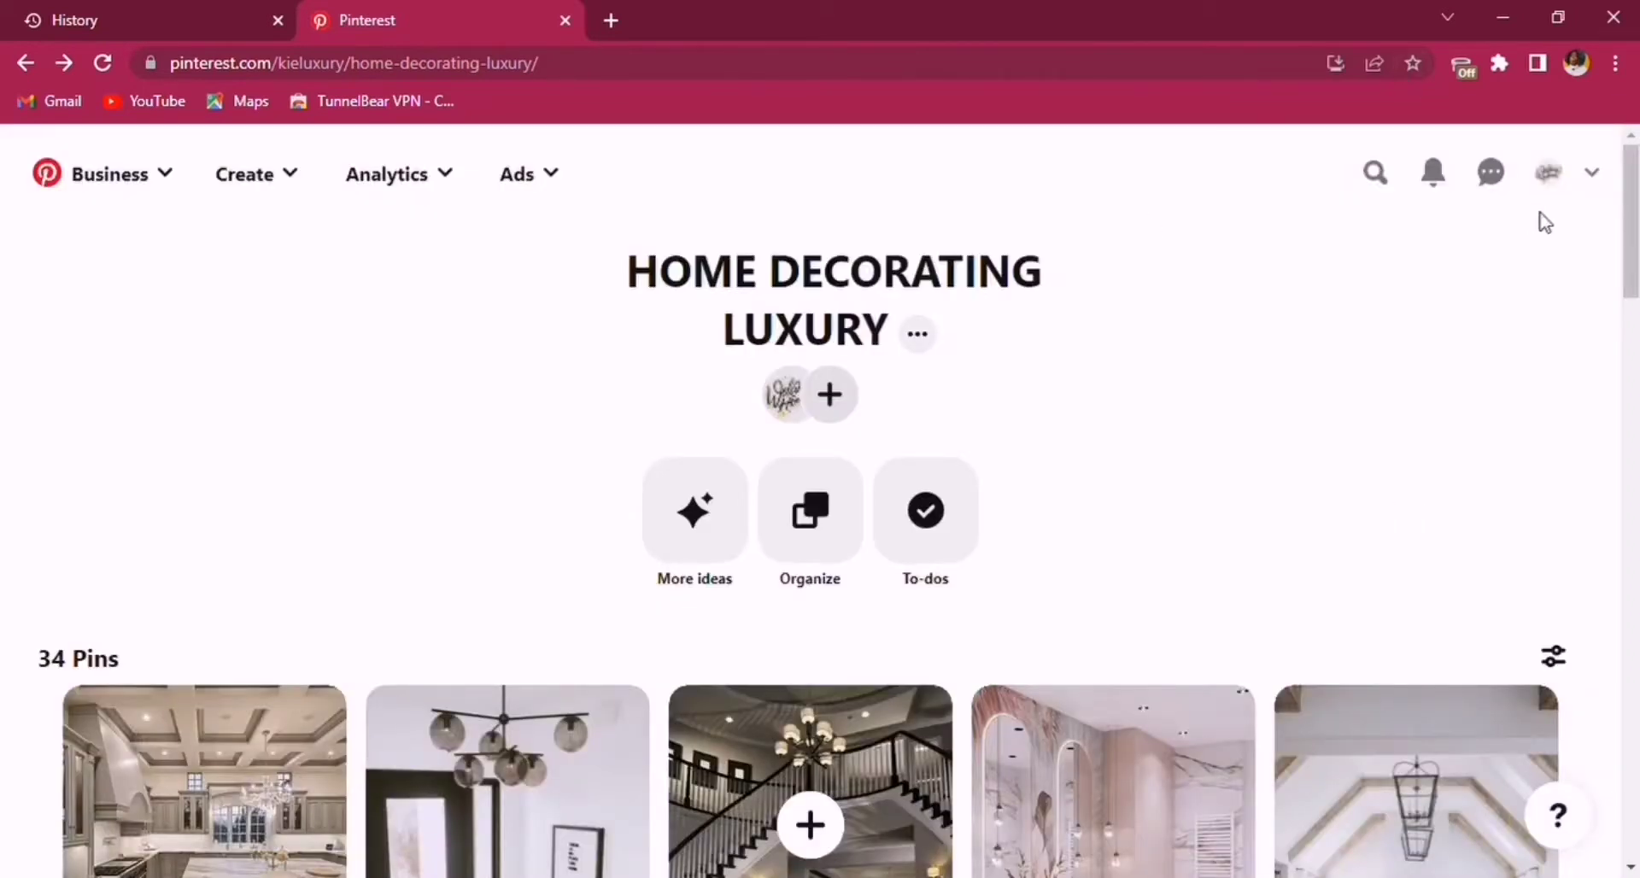
pyautogui.moveTo(1632, 257)
pyautogui.mouseDown()
pyautogui.moveTo(1632, 434)
pyautogui.moveTo(1634, 251)
pyautogui.mouseUp()
pyautogui.click(919, 335)
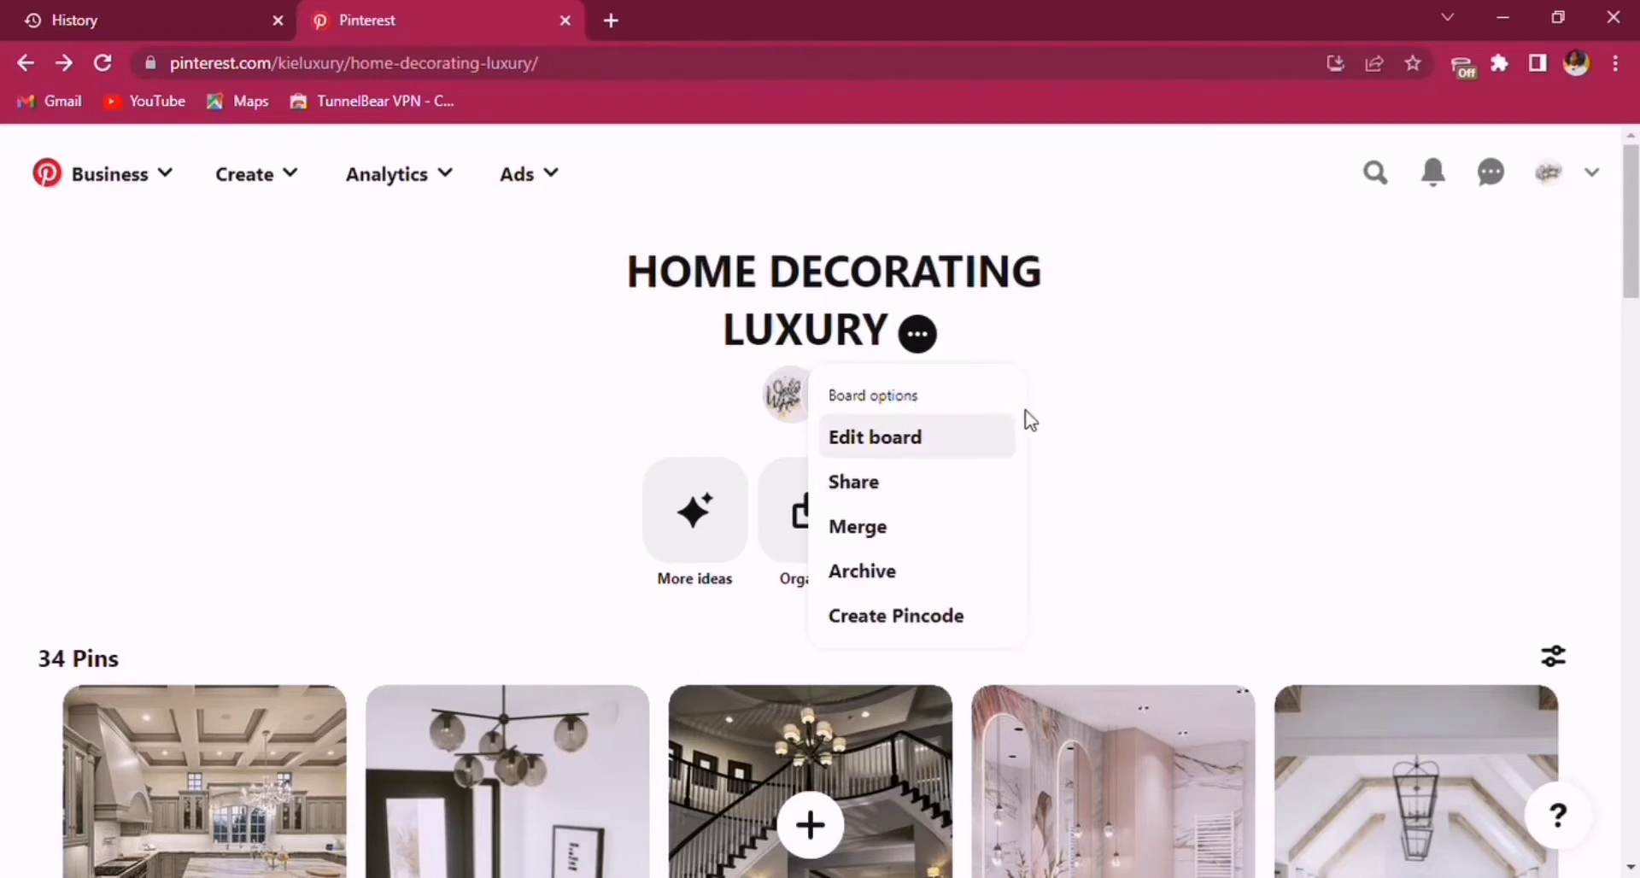
# In the board's organizer, move the white vaulted living room pin to fourth place, then the pink marble bathroom pin ahead of it.
pyautogui.click(784, 513)
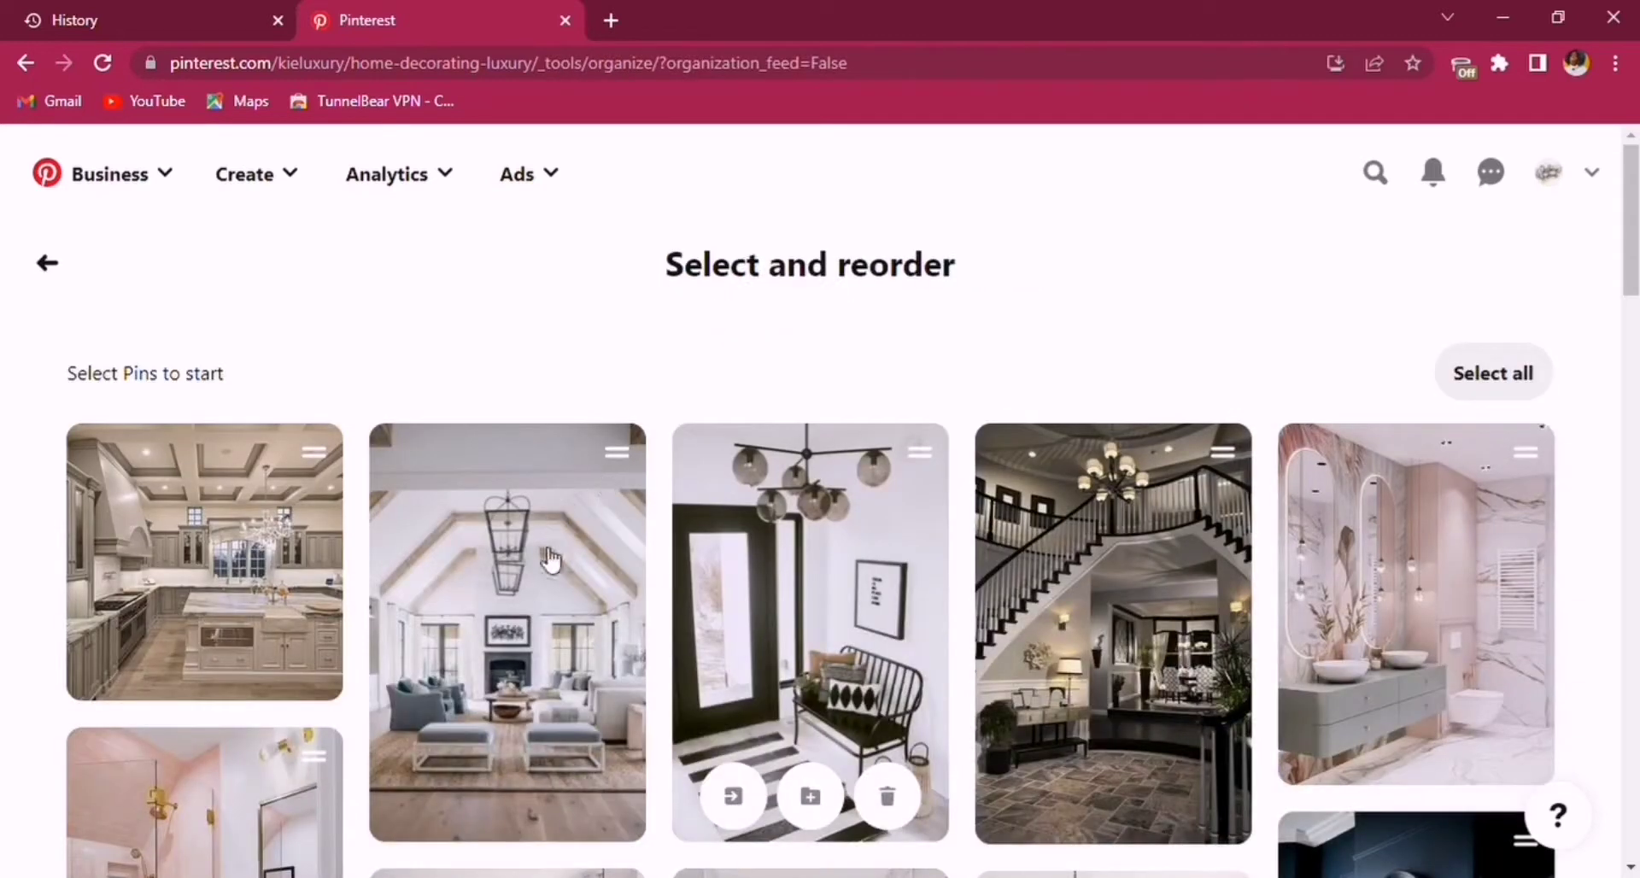
pyautogui.moveTo(550, 555); pyautogui.dragTo(821, 575)
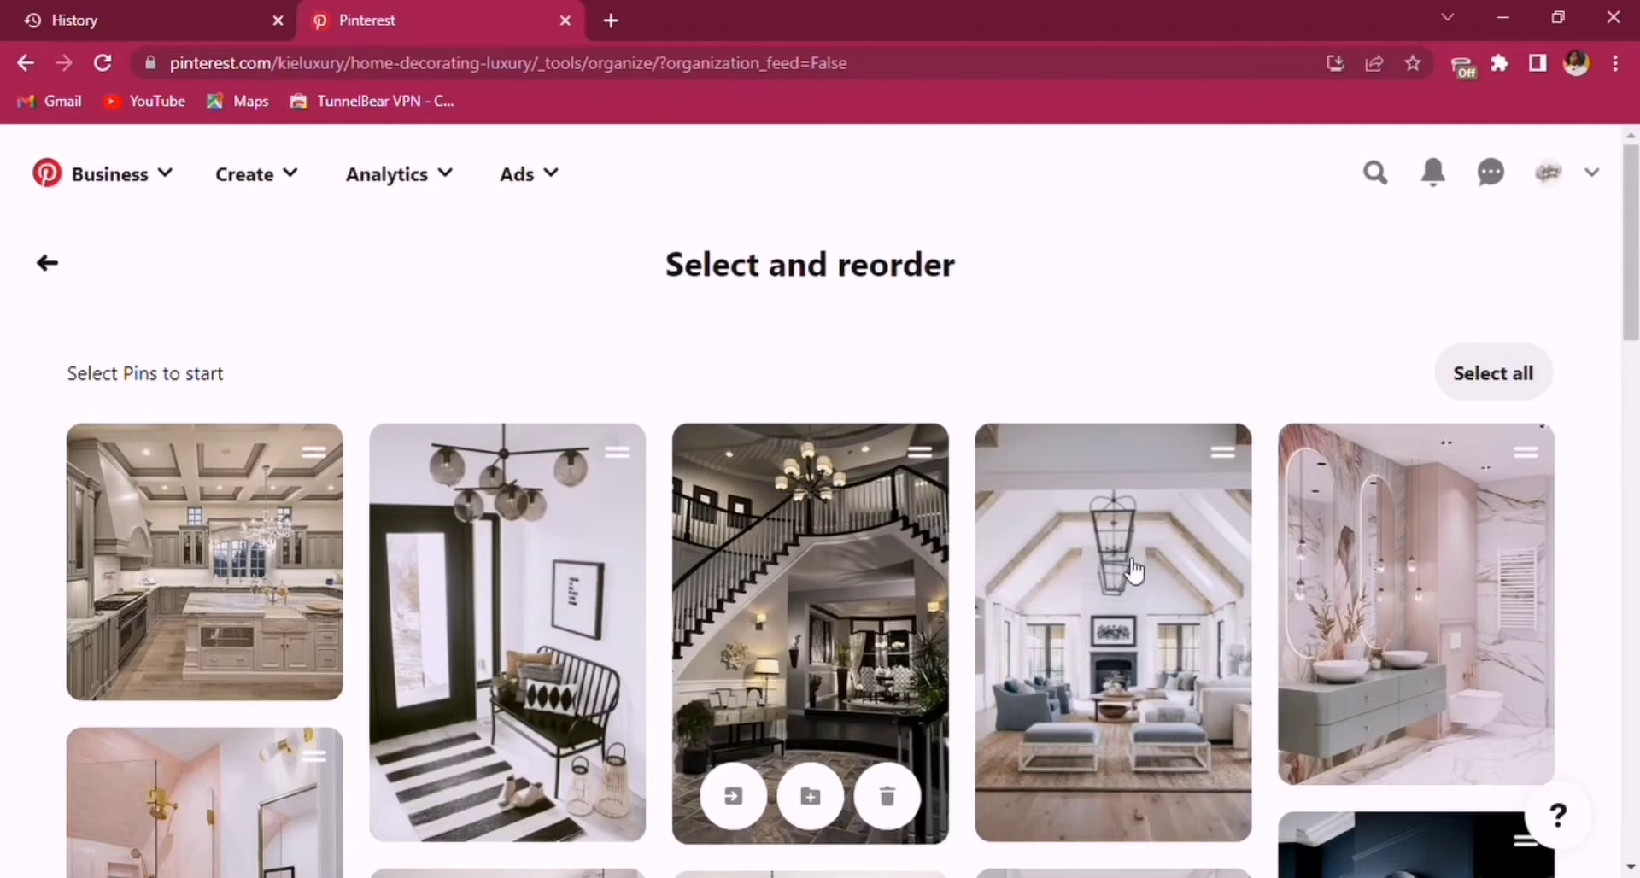
pyautogui.moveTo(1388, 597); pyautogui.dragTo(1173, 608)
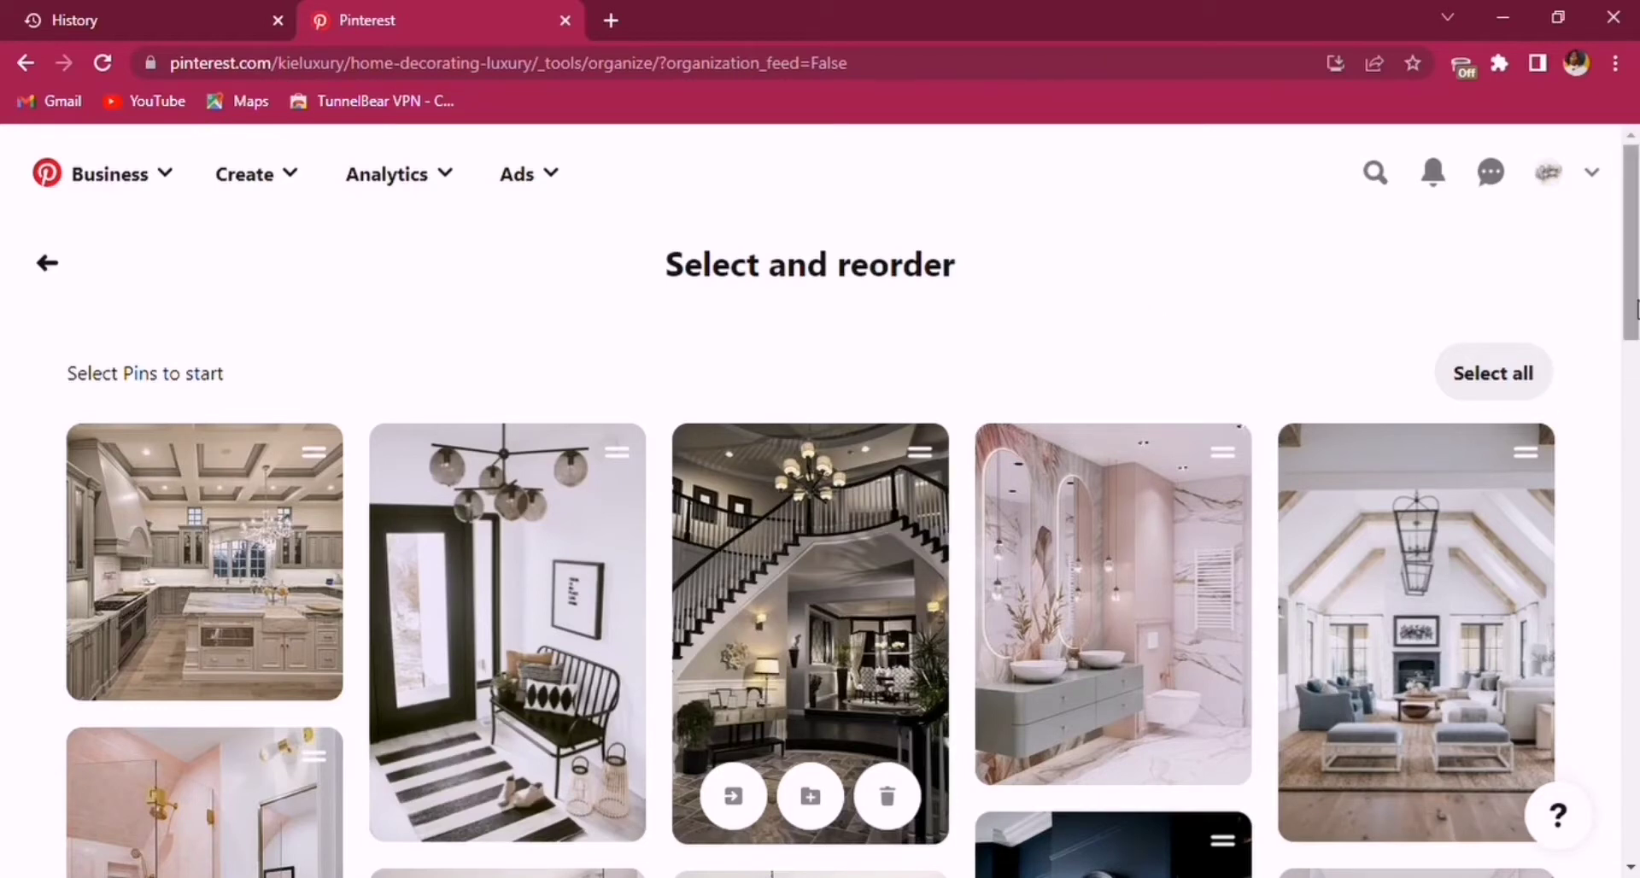
pyautogui.scroll(-5, 1634, 308)
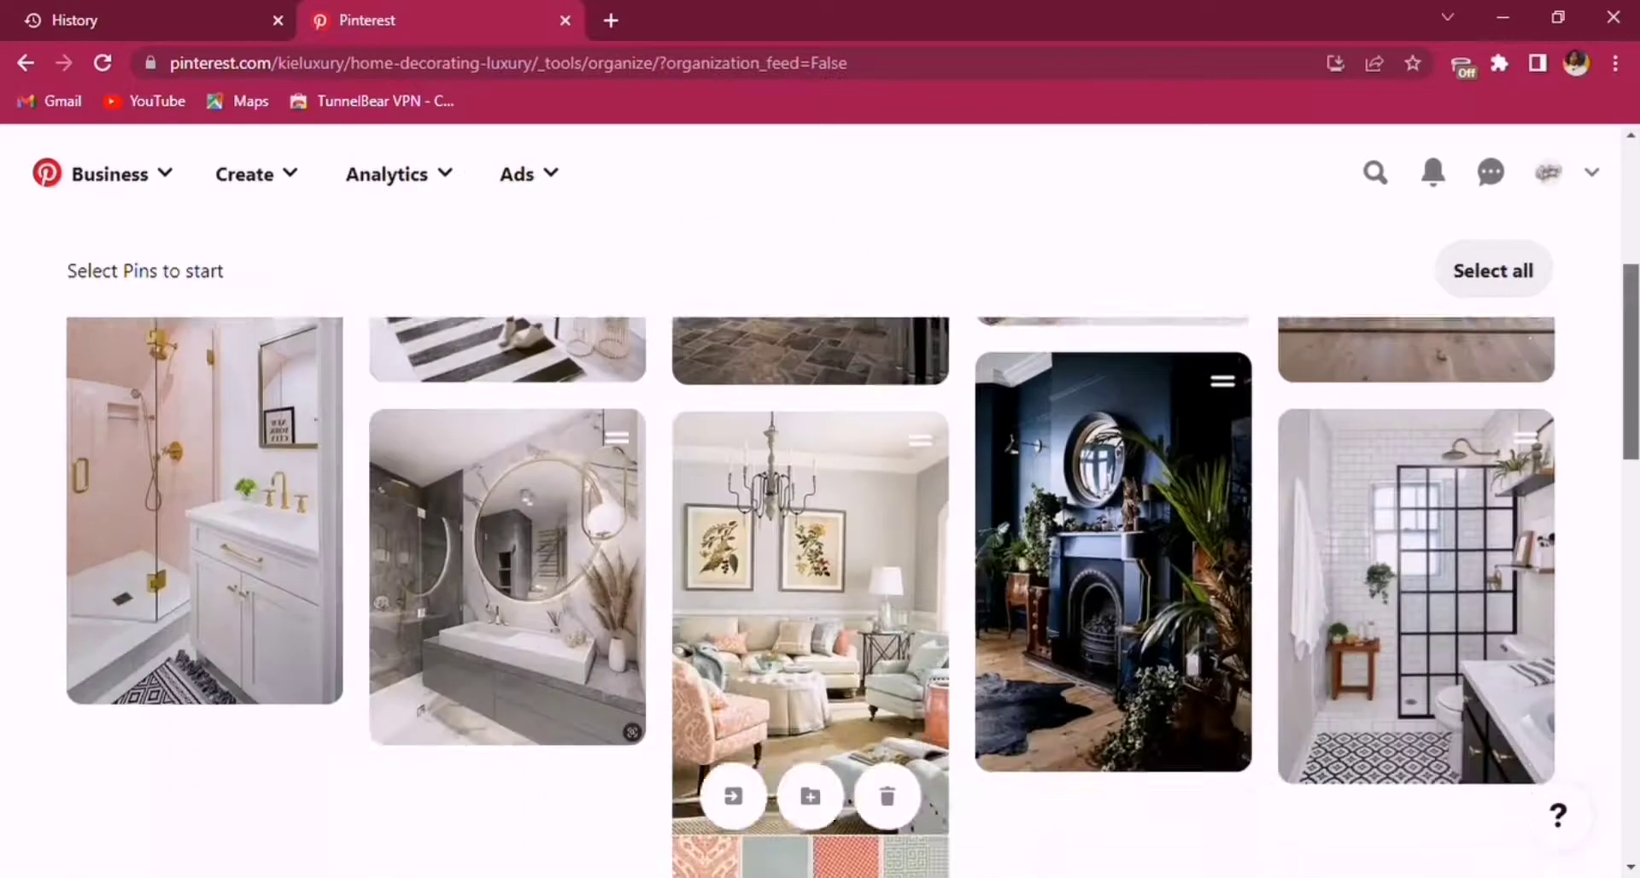
pyautogui.scroll(5, 1633, 308)
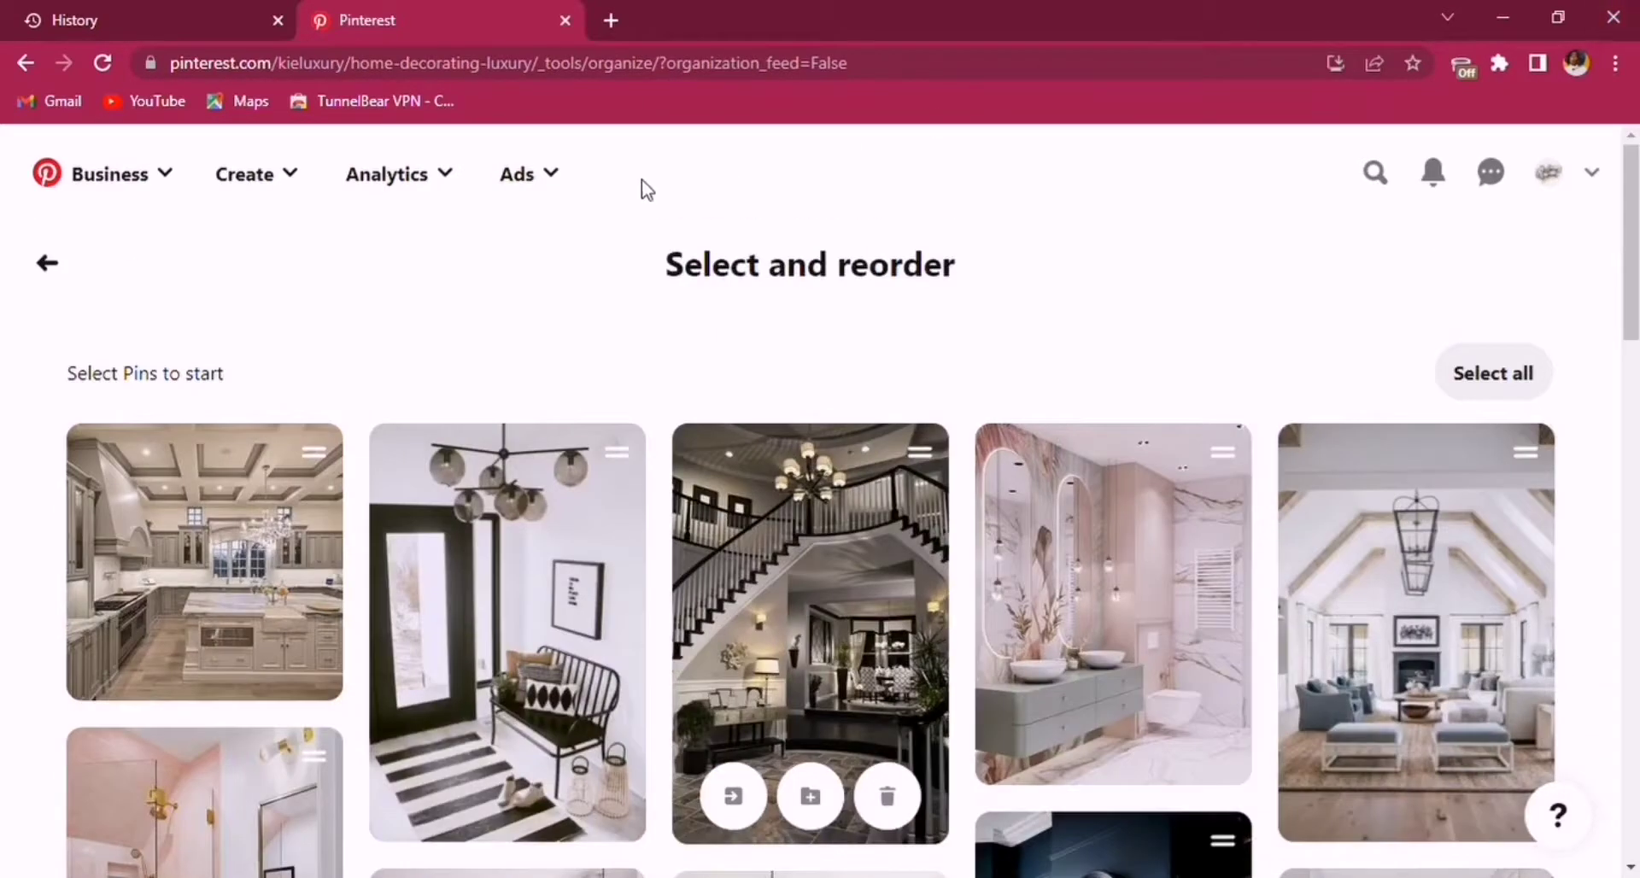
pyautogui.click(44, 270)
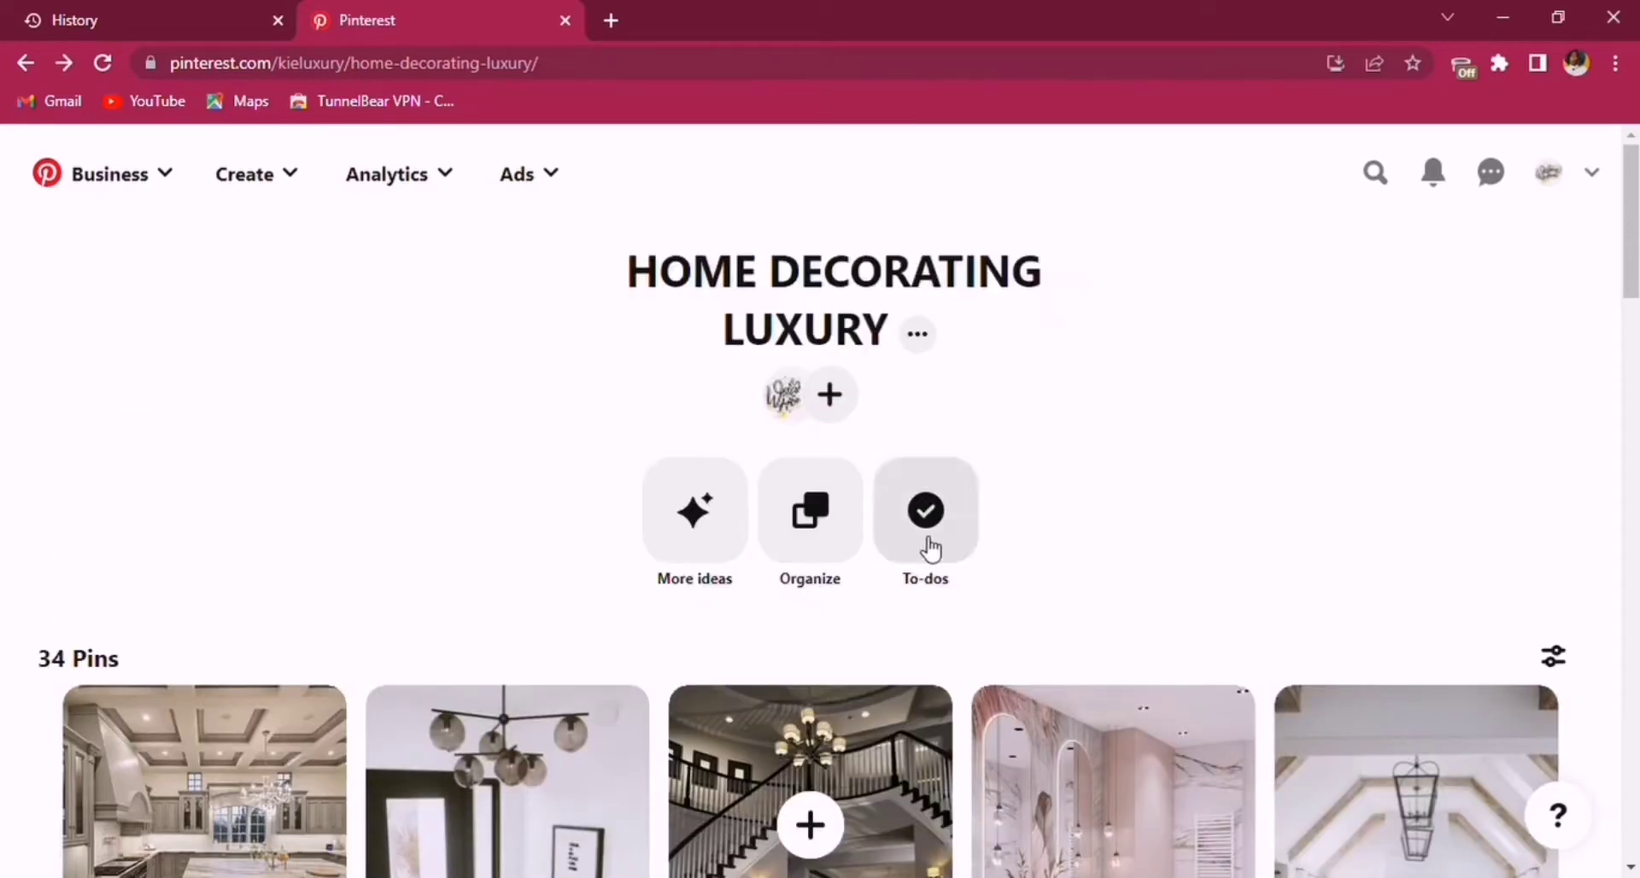
# Check how collaborators can be invited to the home decorating board and dismiss the invitation without inviting anyone.
pyautogui.click(829, 396)
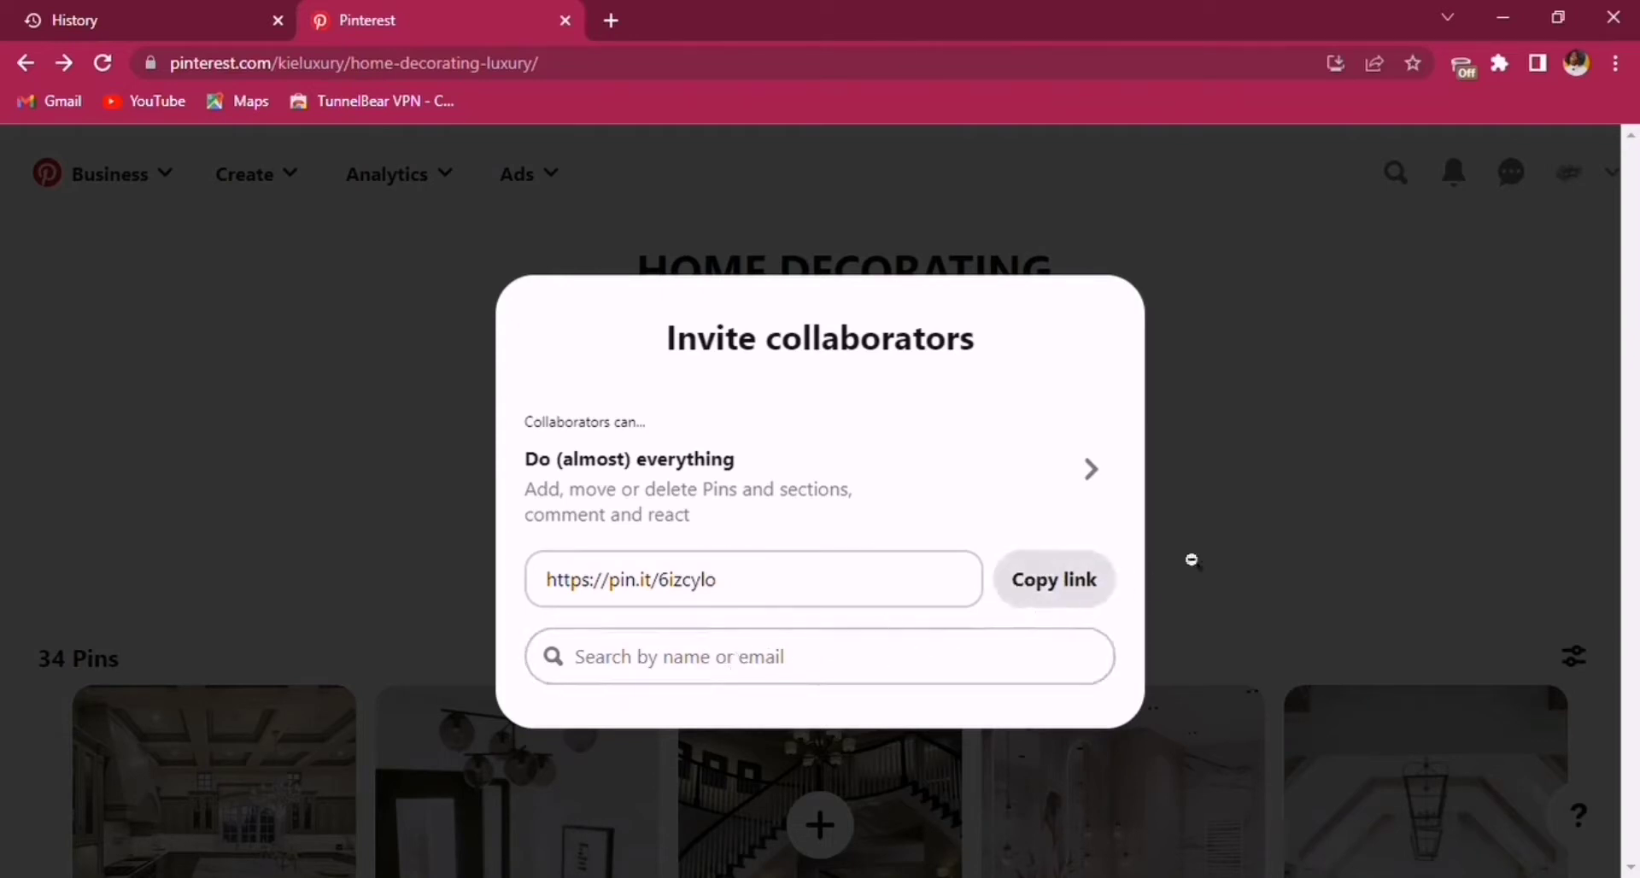
pyautogui.click(1425, 516)
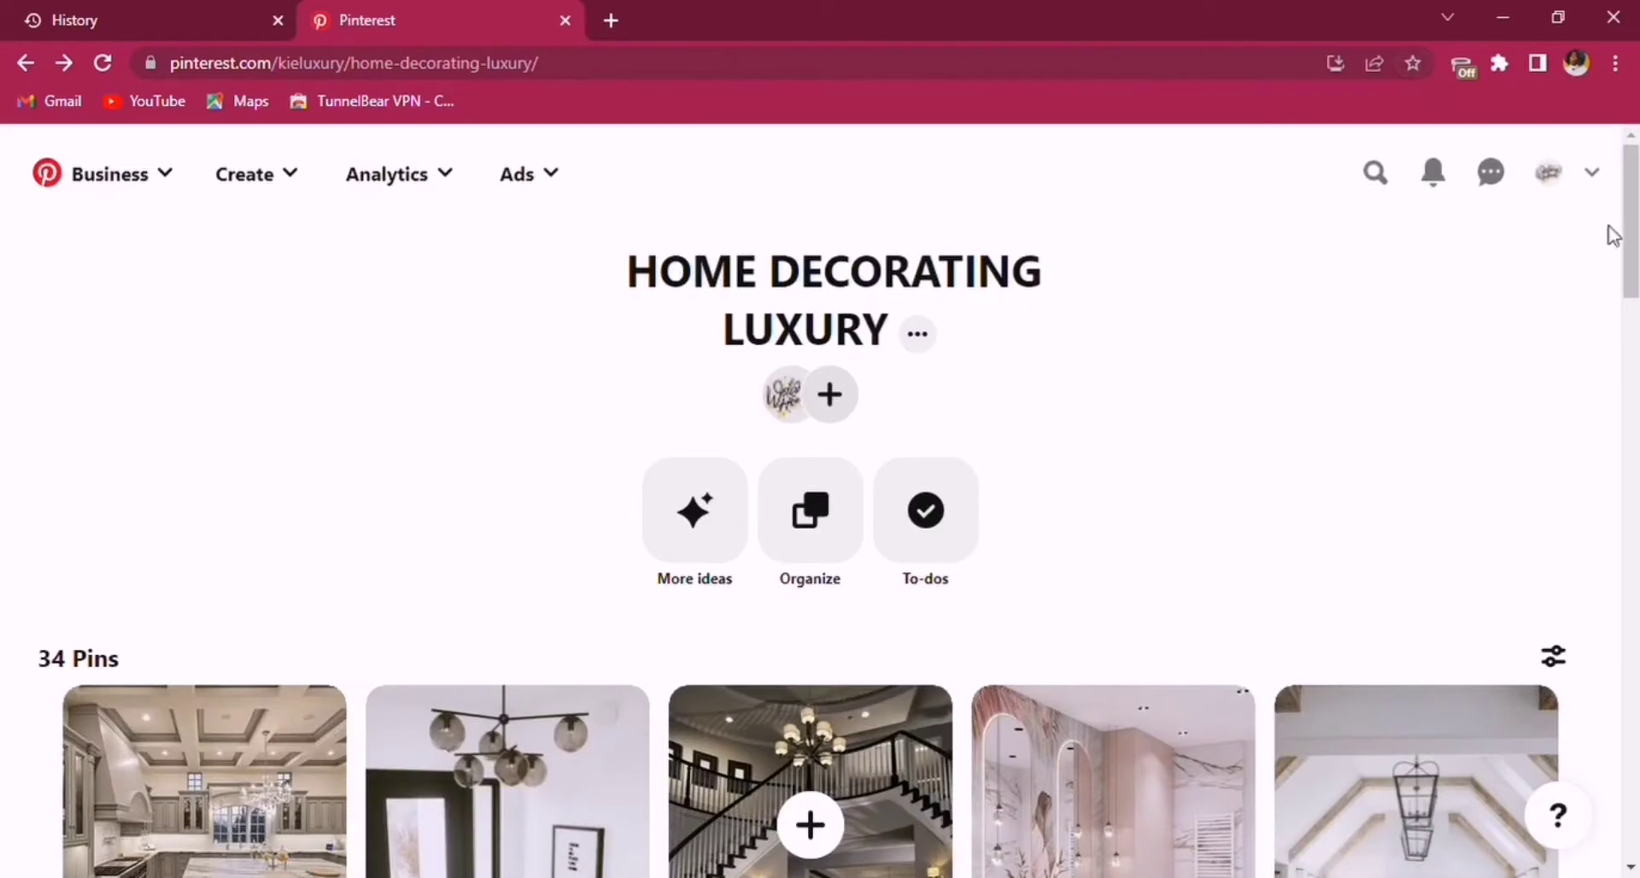
# Look through the reordered pins on the home decorating board and open the board's options.
pyautogui.scroll(-5, 1632, 257)
pyautogui.scroll(-4, 820, 547)
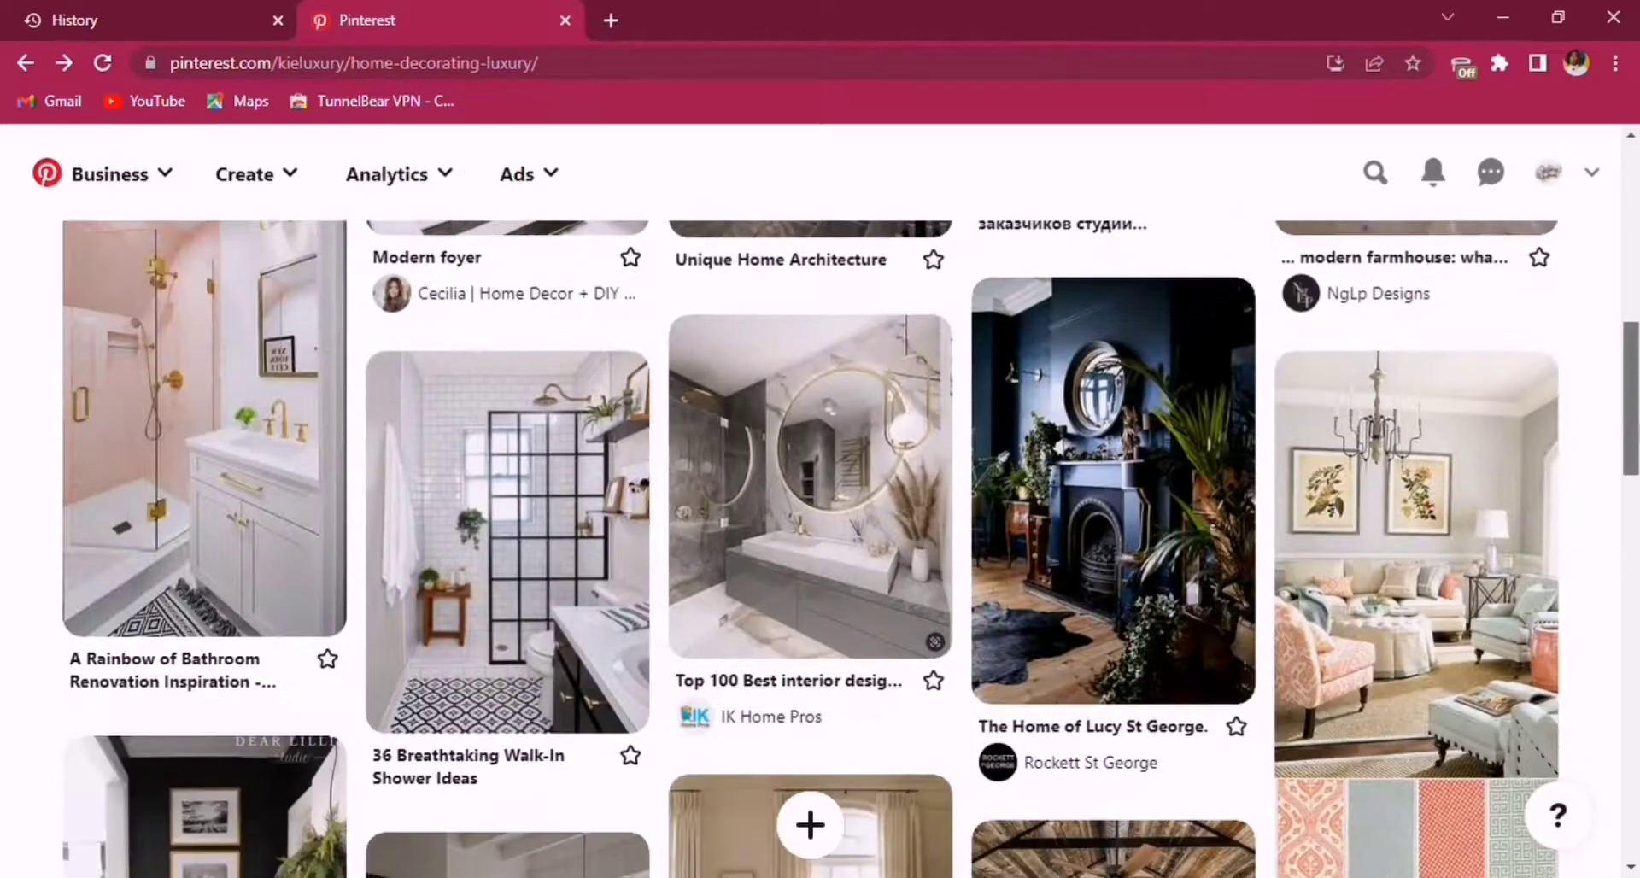
pyautogui.scroll(10, 820, 547)
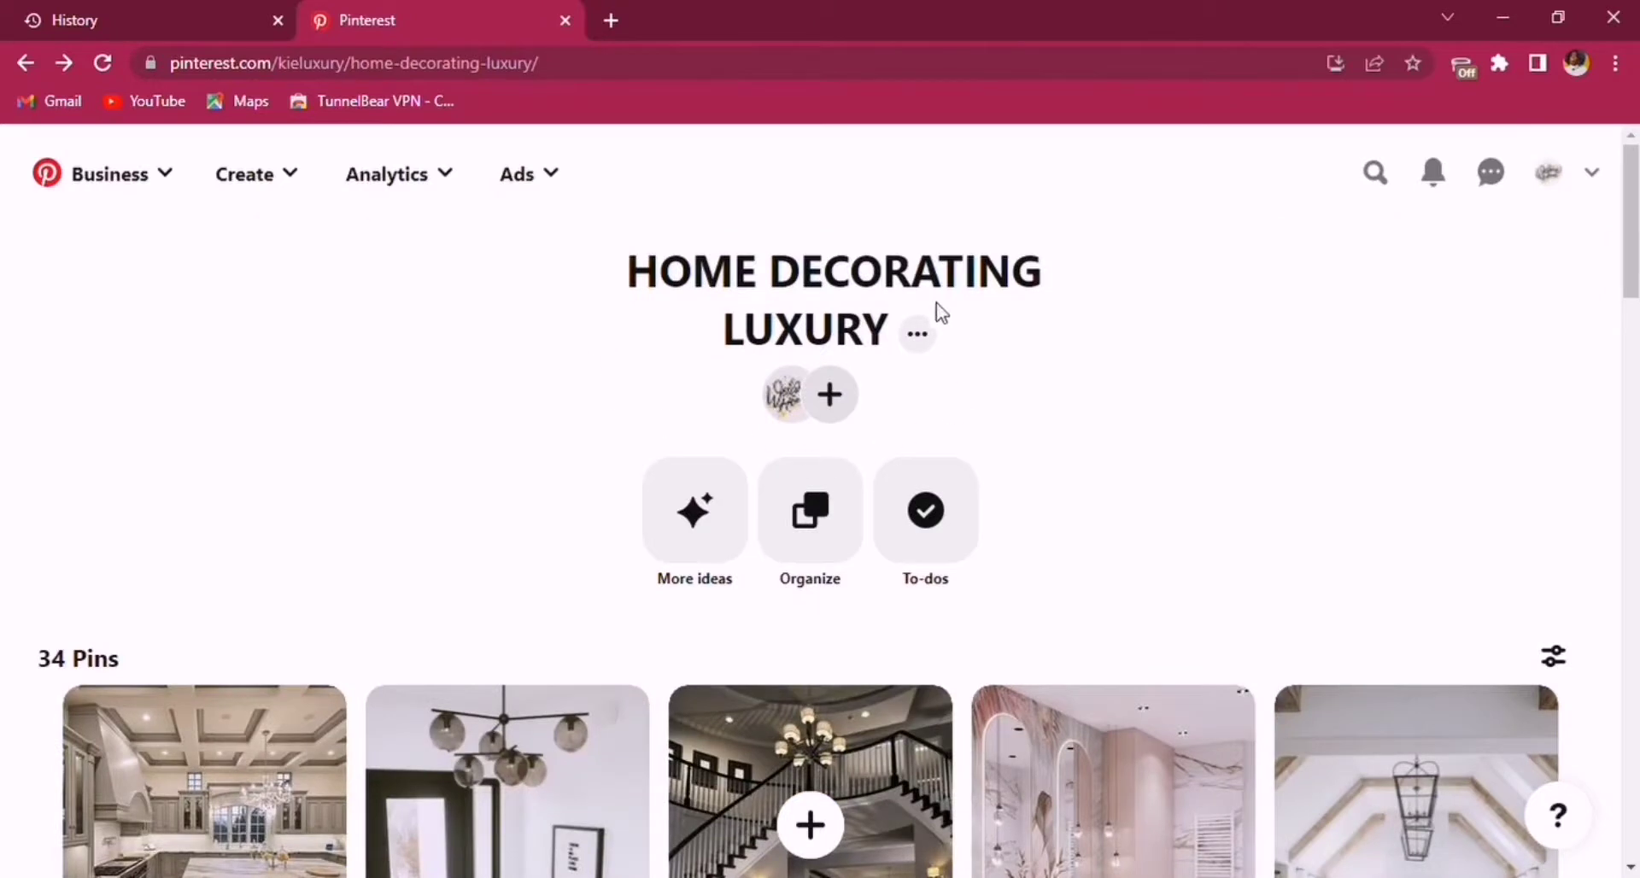
pyautogui.click(920, 336)
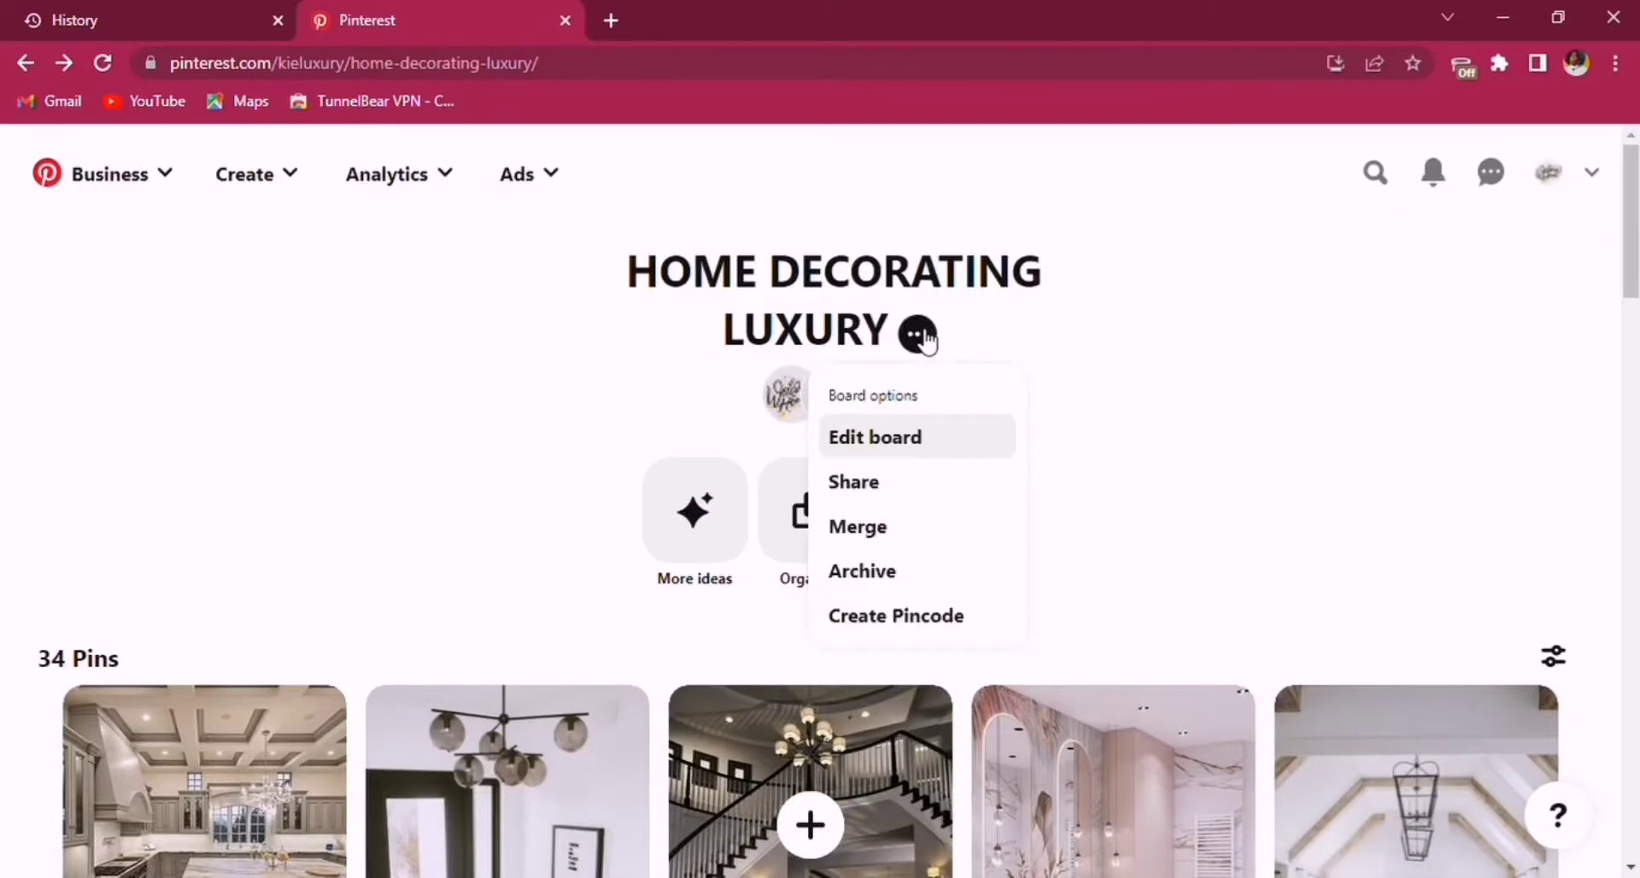